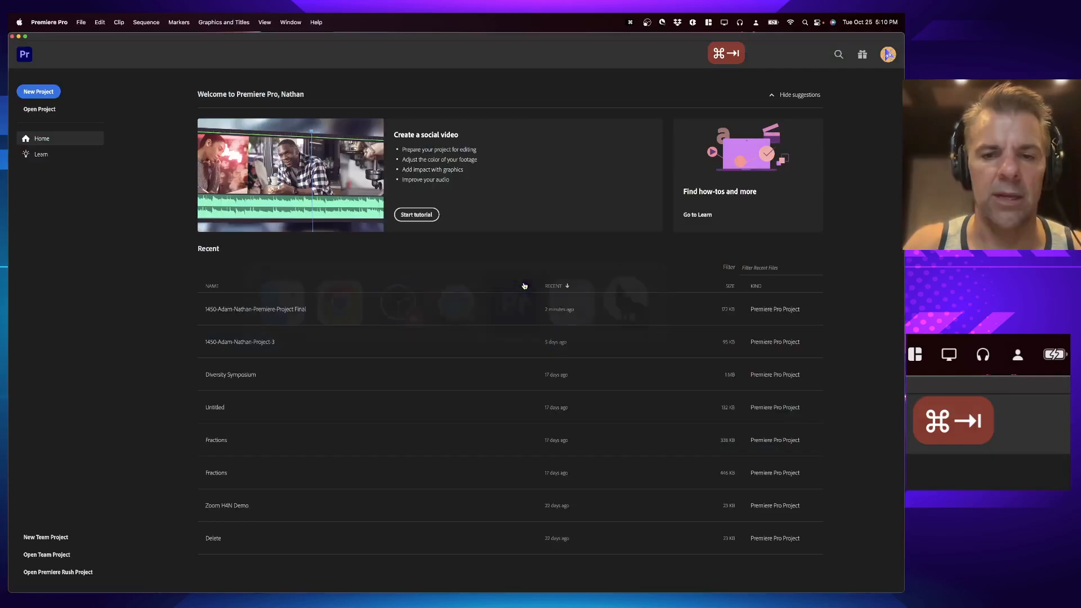
key("super+Tab")
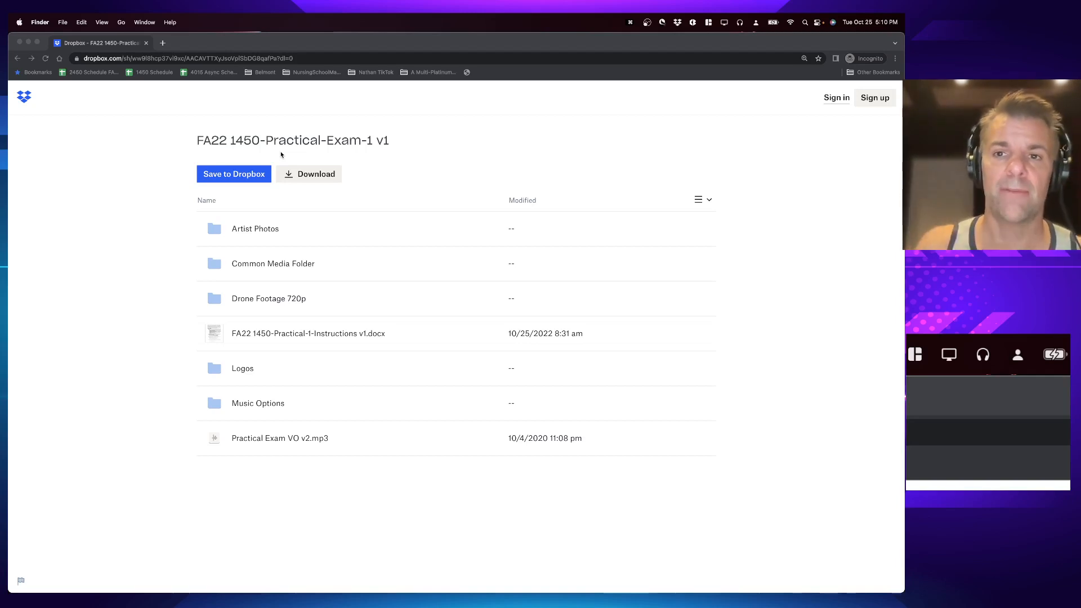
key("super+Tab")
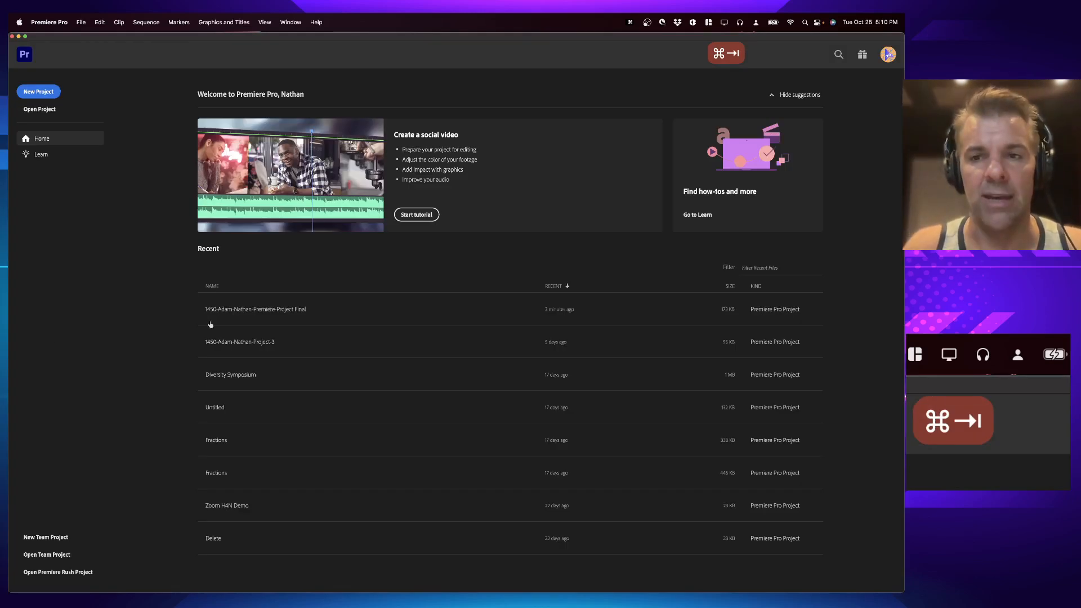
key("super+Tab")
Step: Bring the Howler timer forward and move its window clear of the Dropbox file list
key("super+Tab")
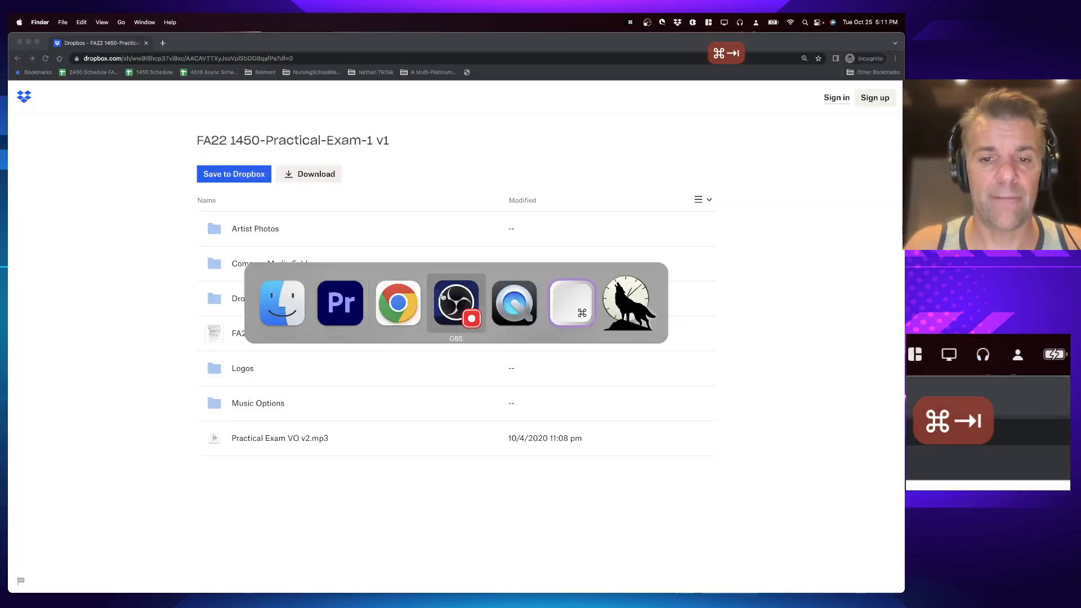
key("super+Tab")
key("super+Tab")
key("super+Tab")
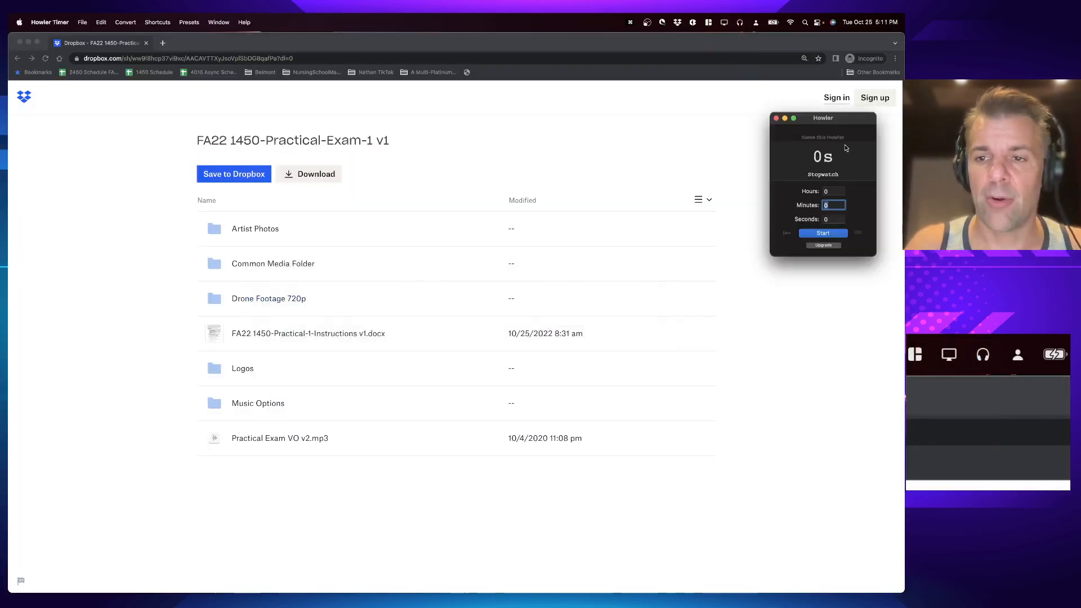
left_click_drag(844, 123, 855, 454)
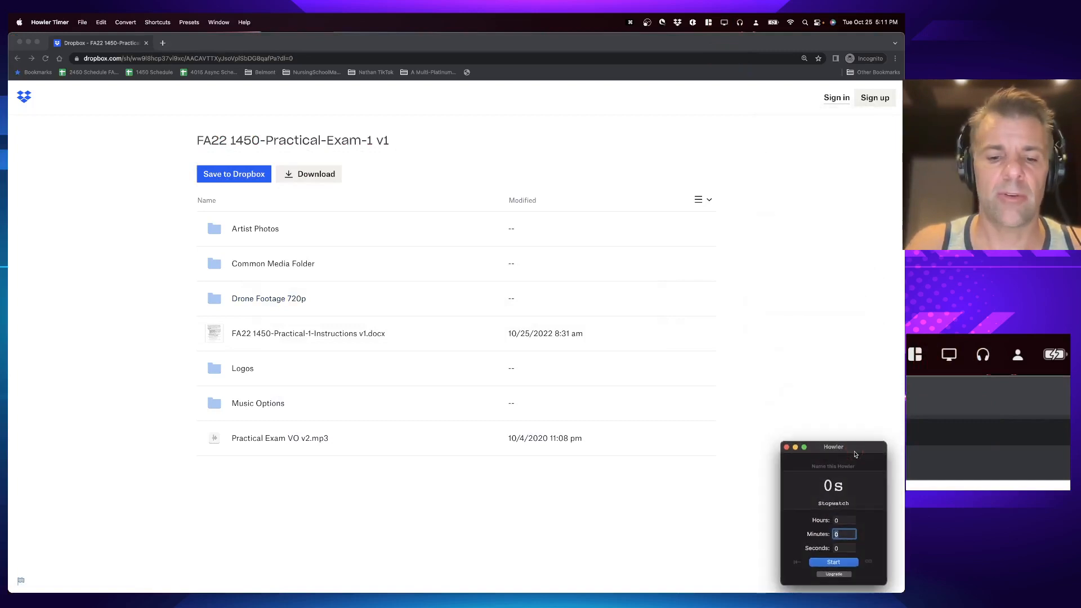
key("super+Tab")
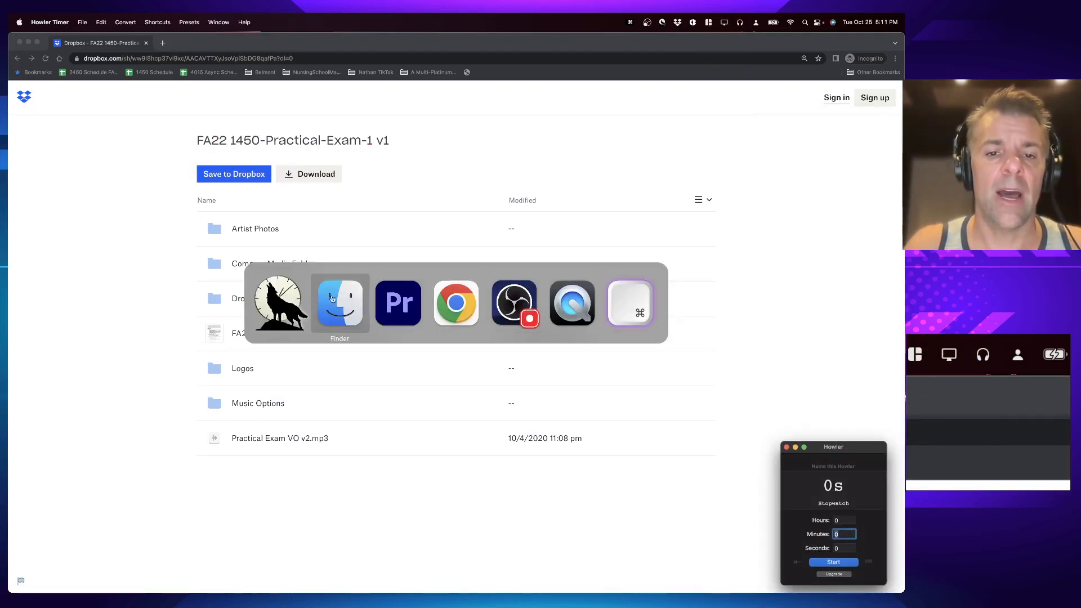
key("super+Tab")
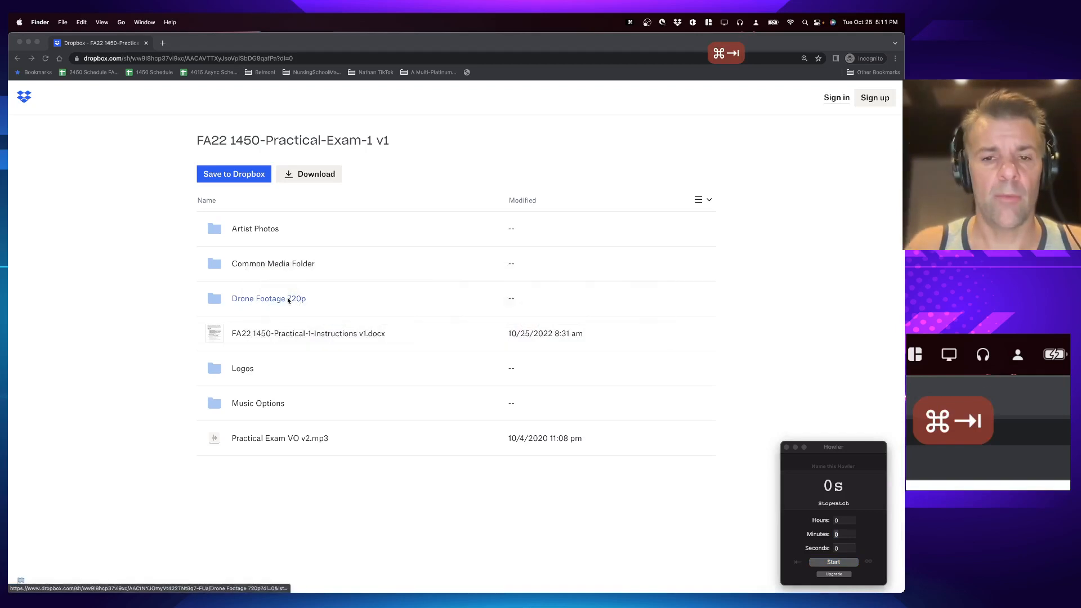
key("super+Tab")
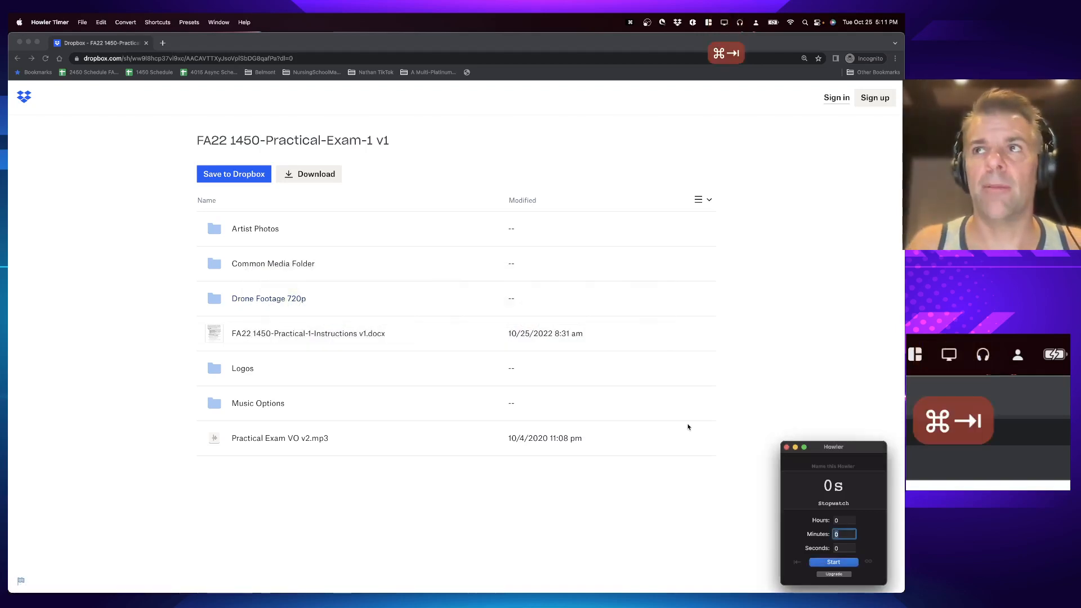
key("super+Tab")
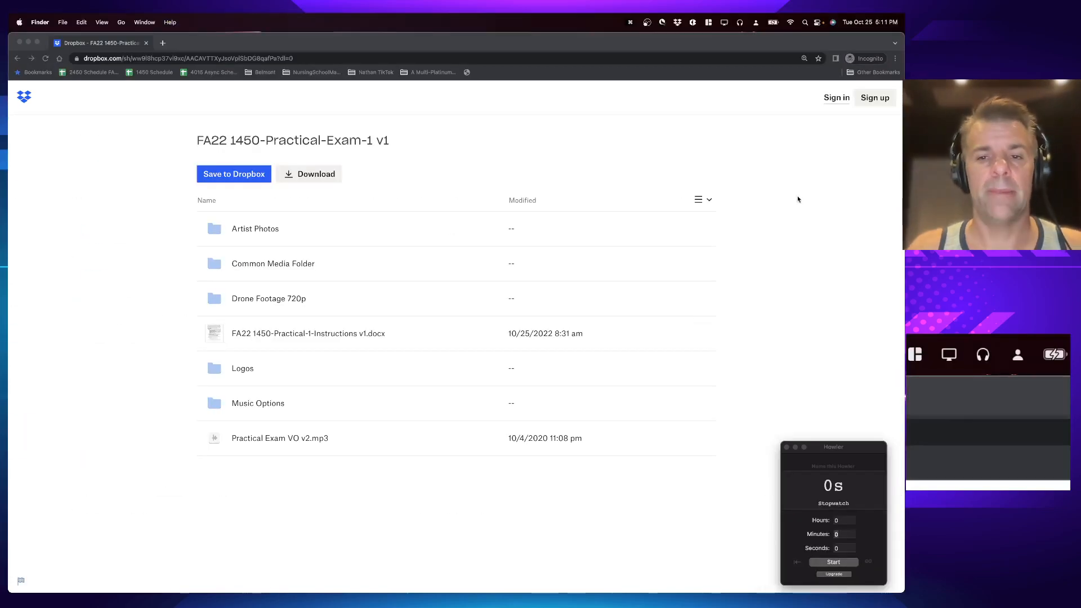
left_click(822, 249)
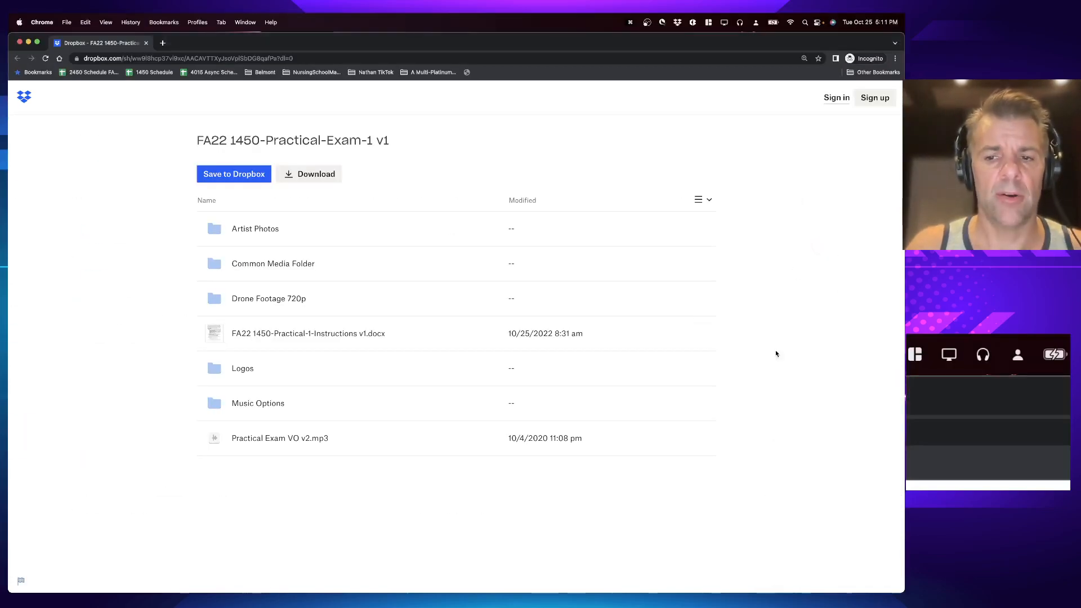
key("super+Tab")
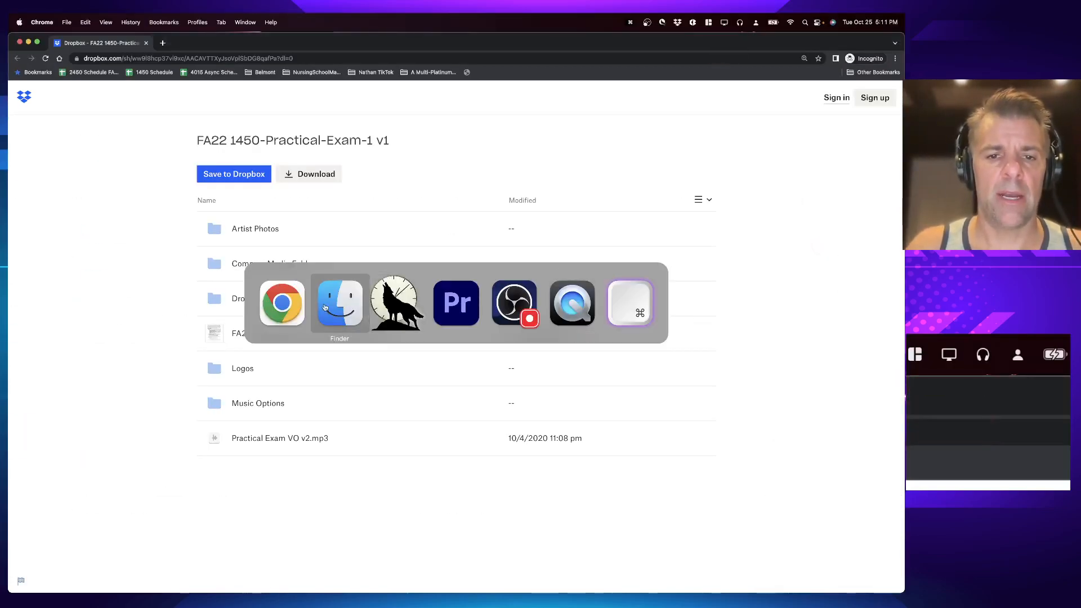
key("super+Tab")
key("super+Tab")
key("super+Tab")
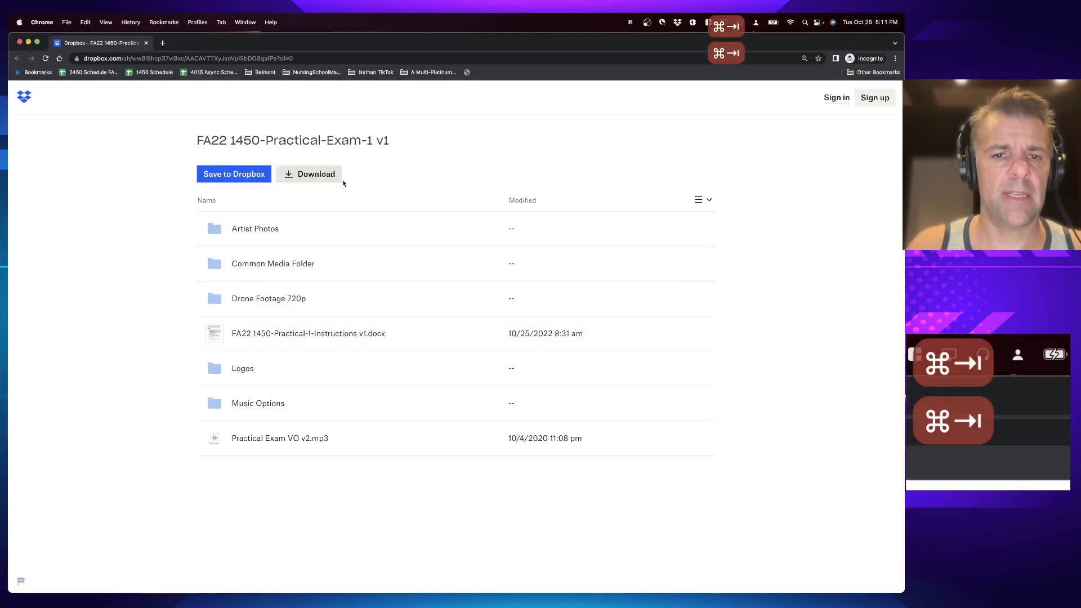
Step: Download the FA22 1450-Practical-Exam-1 v1 folder as a zip saved to the Desktop
left_click(316, 175)
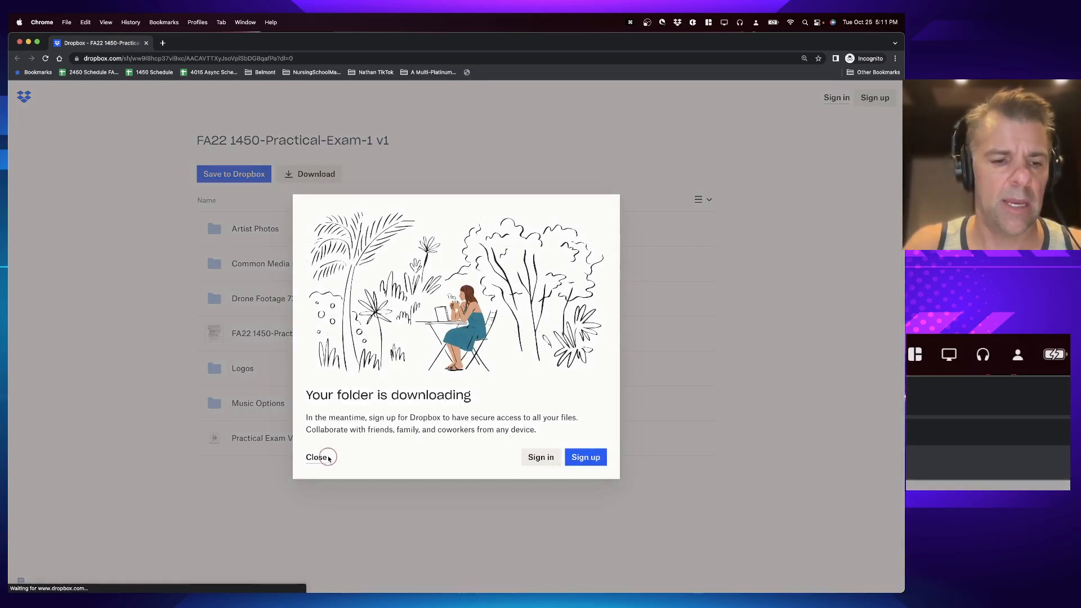
key("super+d")
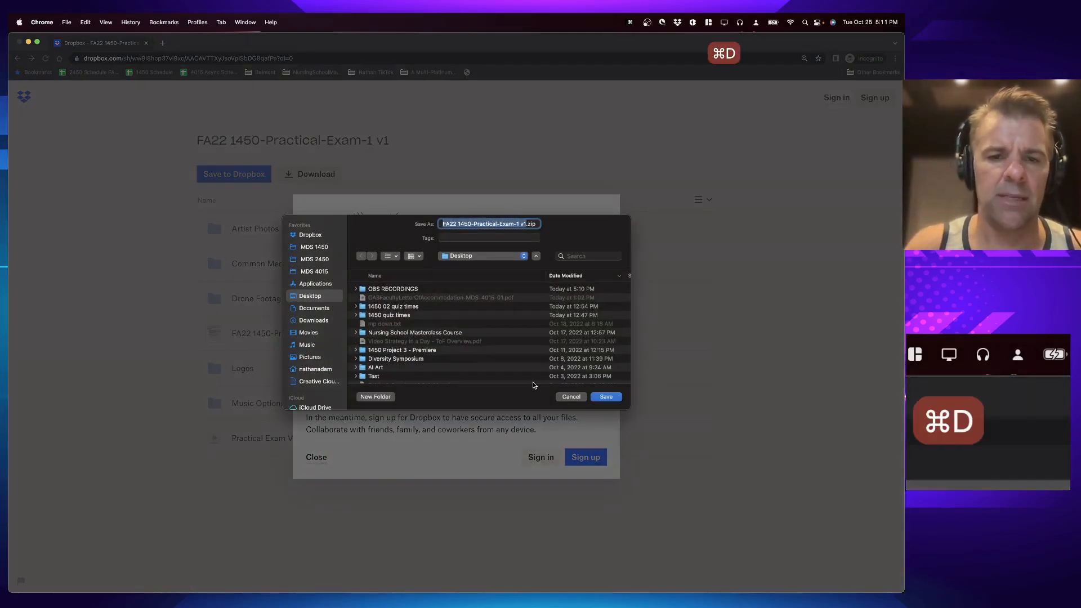
key("Return")
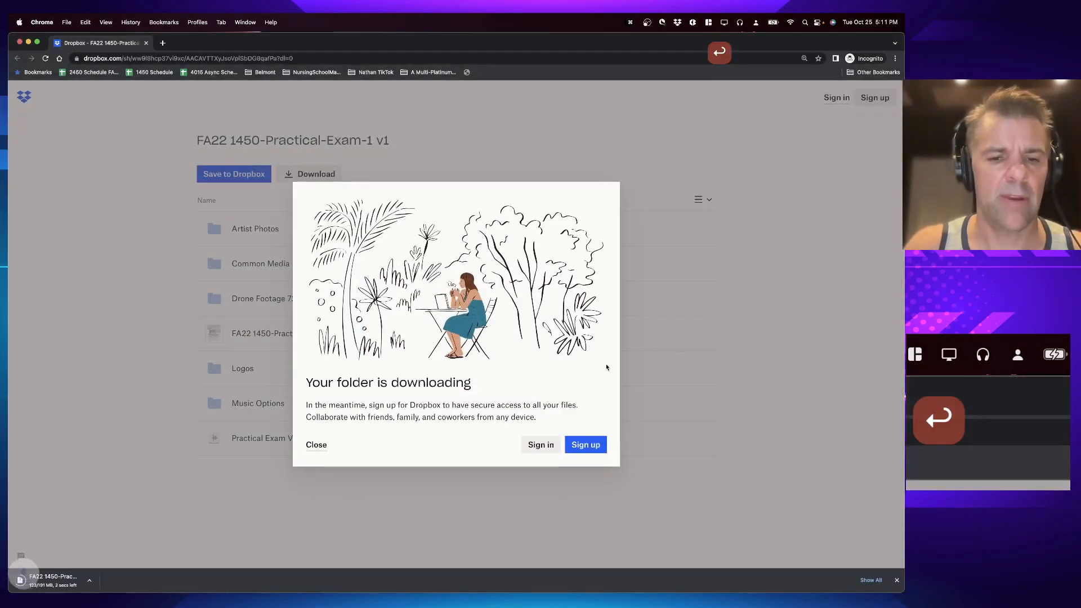
Step: Switch the Howler timer to Stopwatch mode and start it
key("super+Tab")
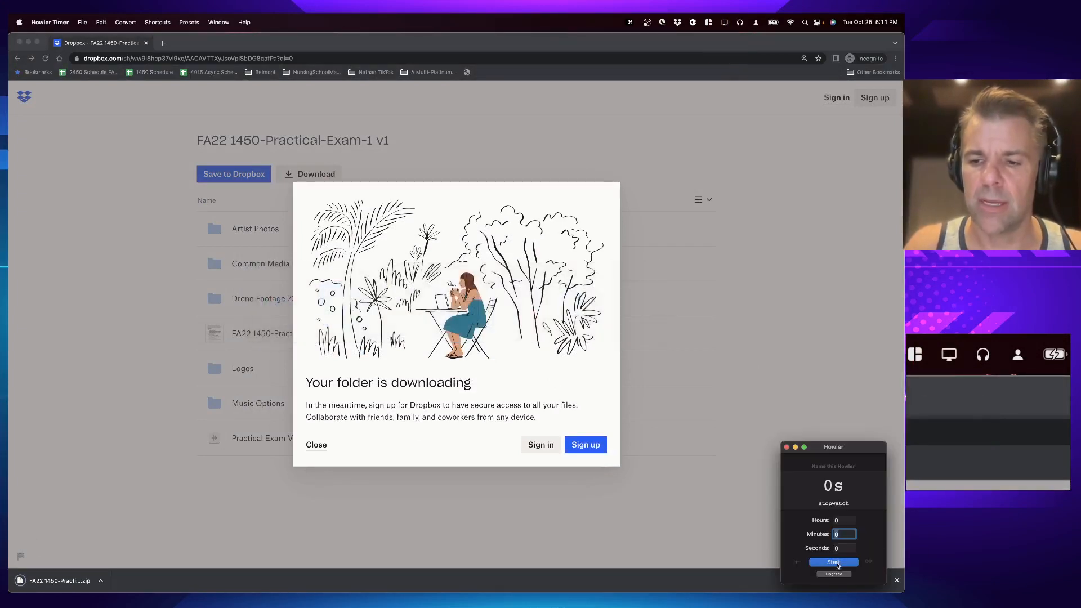
left_click(163, 24)
left_click(153, 50)
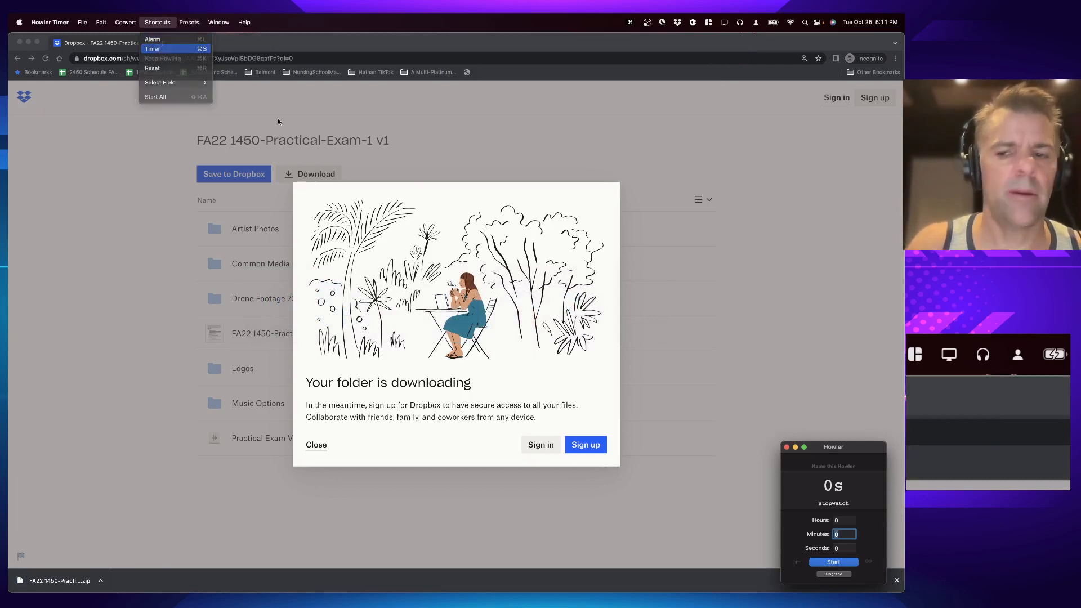
left_click(838, 565)
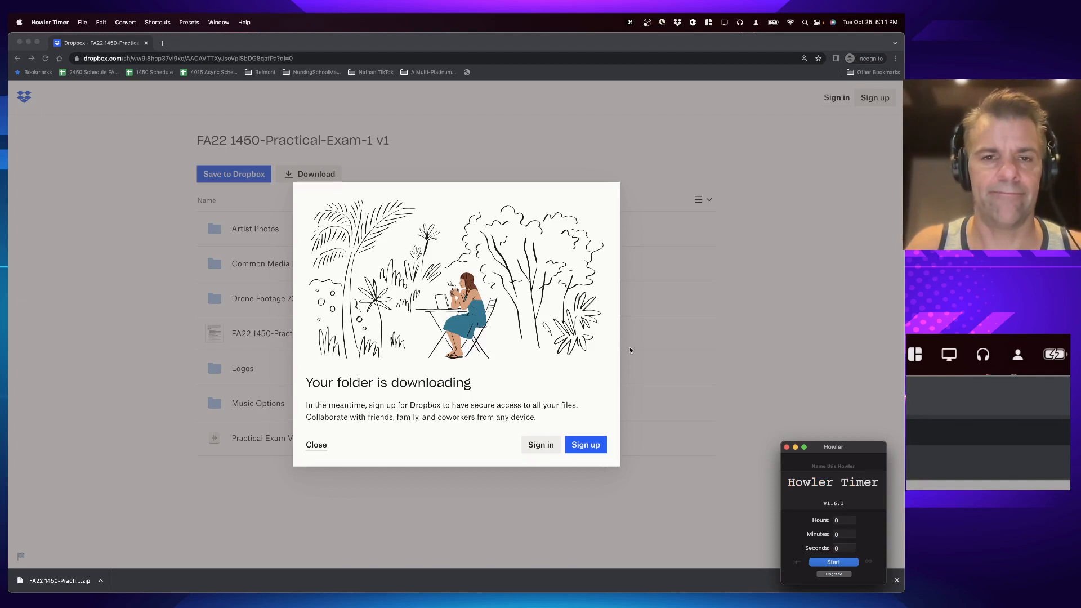
left_click(163, 23)
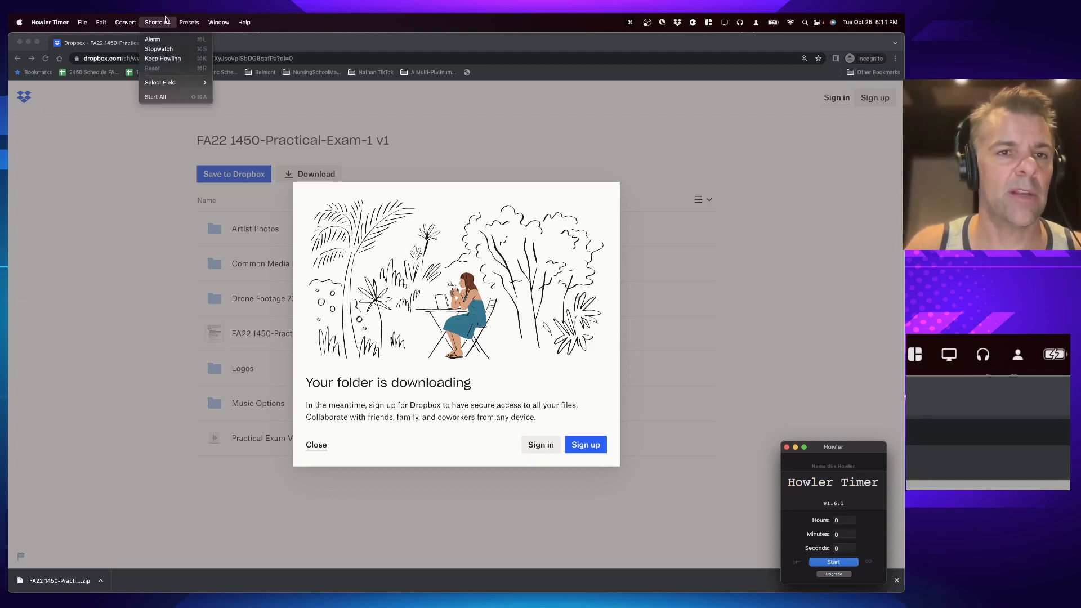
left_click(171, 53)
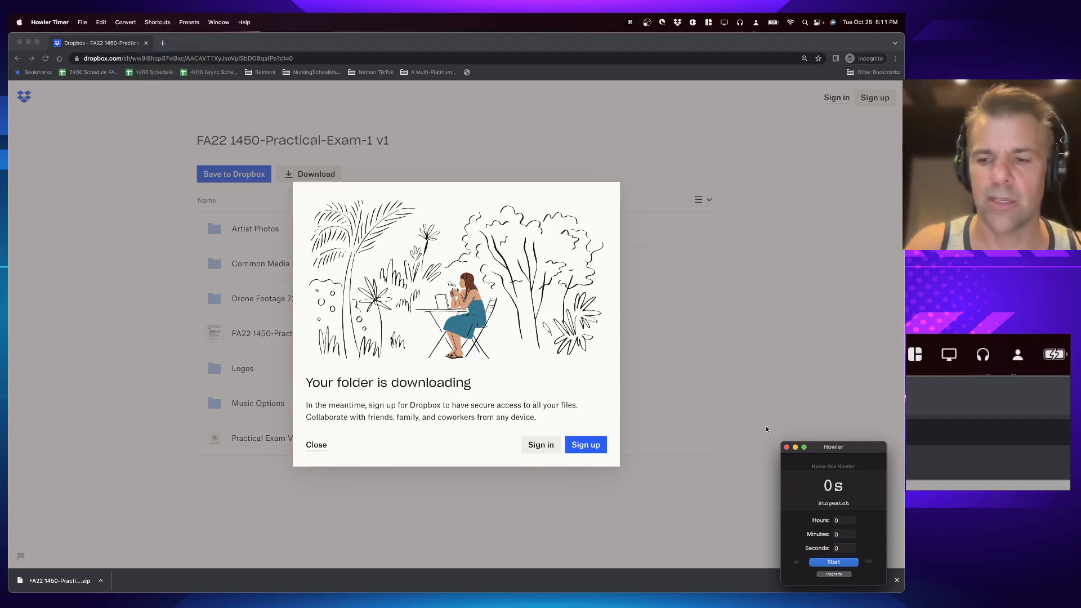
left_click(838, 562)
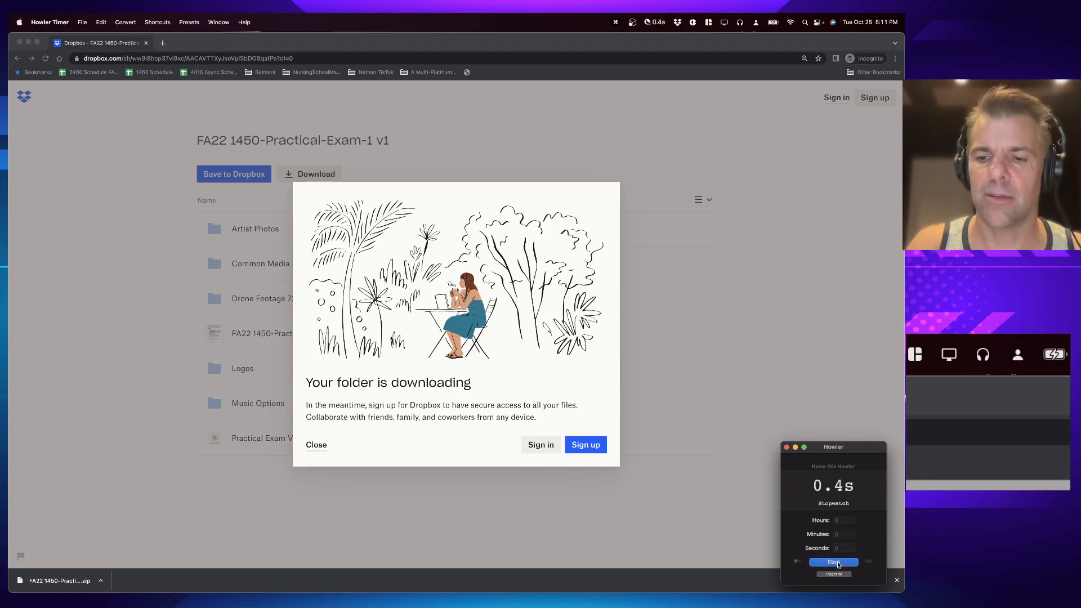
Step: Reveal the downloaded zip in Finder, unzip it, and expand the extracted FA22 1450-Practical-Exam-1 v1 folder
left_click(101, 579)
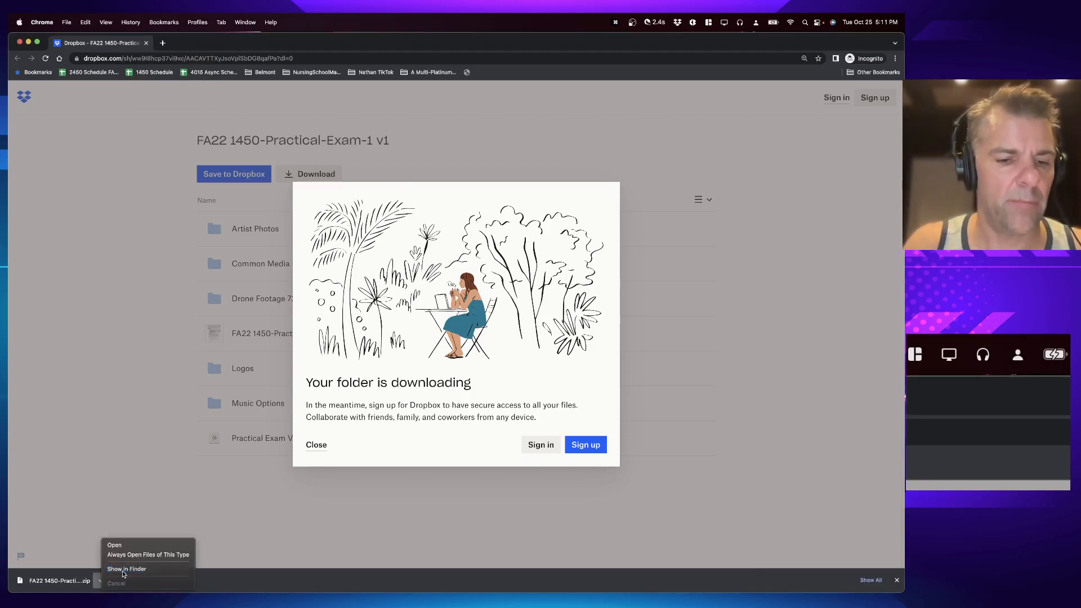
left_click(125, 570)
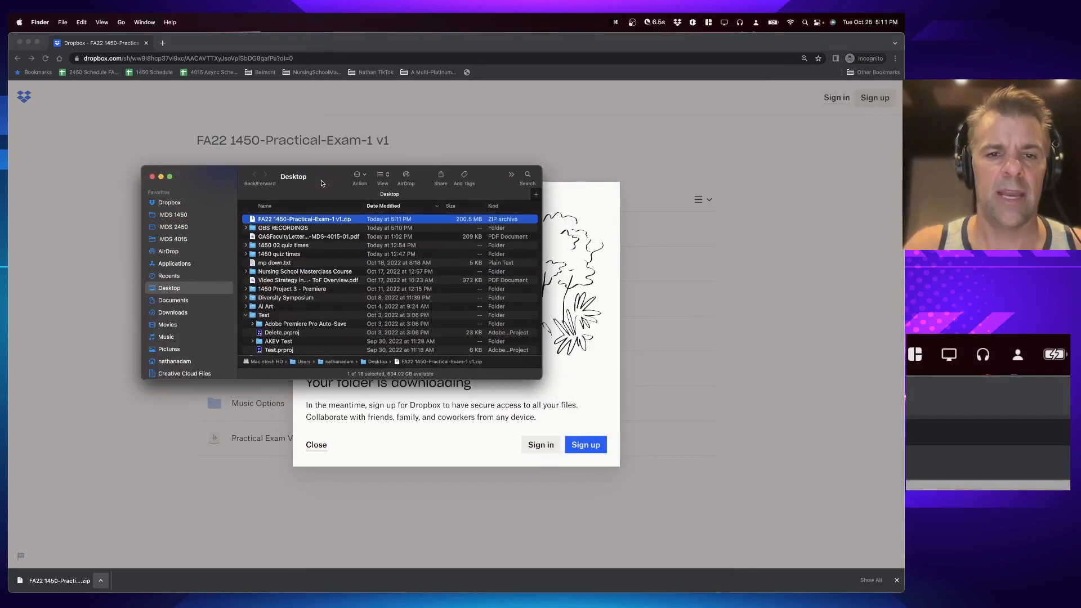
key("super+o")
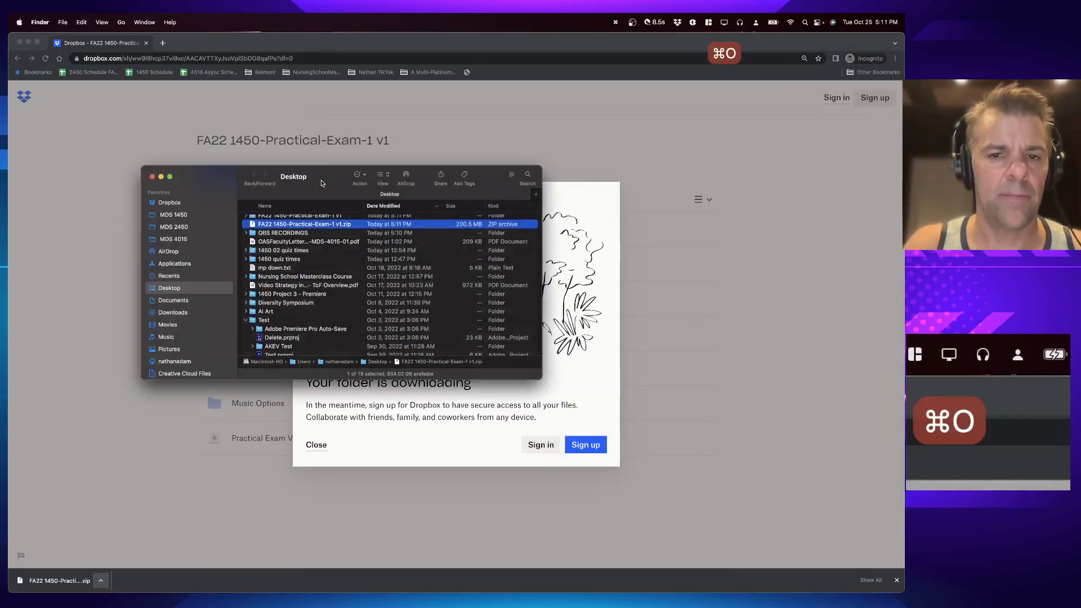
key("Up")
key("Right")
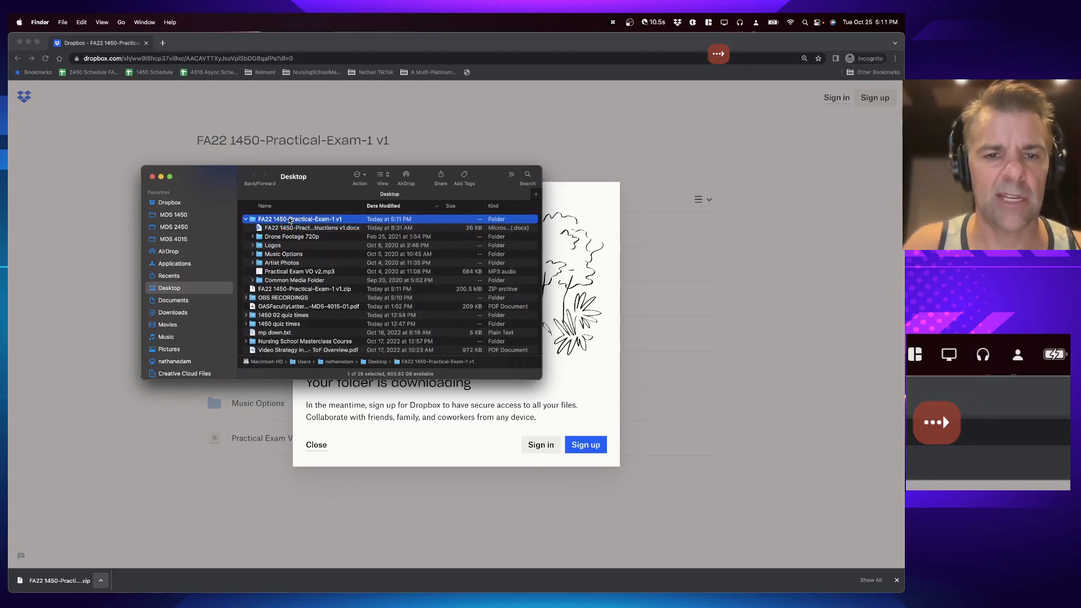
Step: Open the FA22 1450-Practical-1-Instructions v1.docx document and enlarge its window
key("Down")
key("super+o")
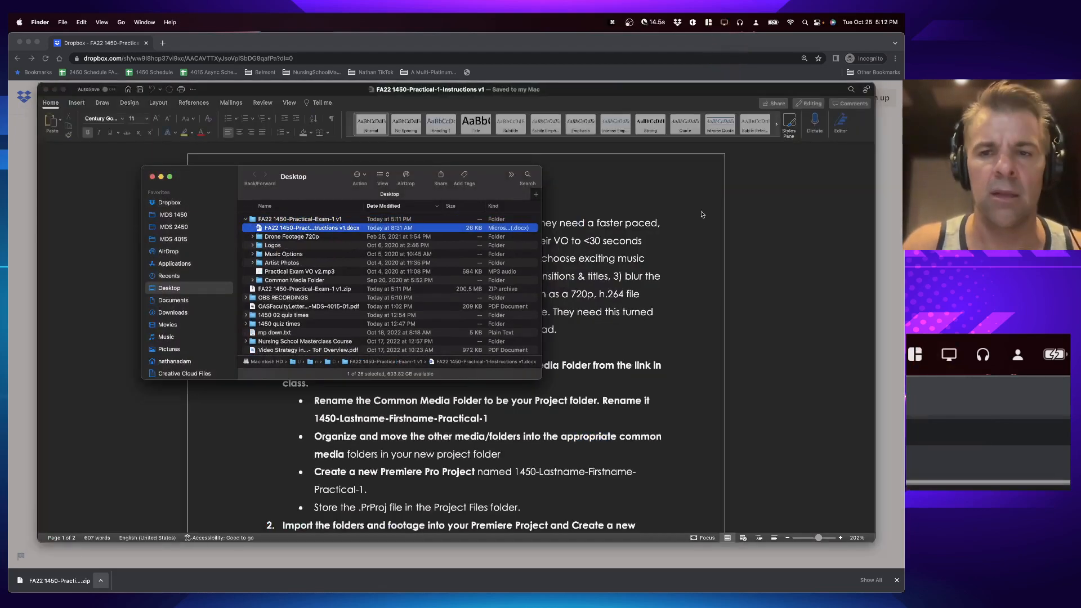
left_click(704, 216)
key("ctrl+alt+Return")
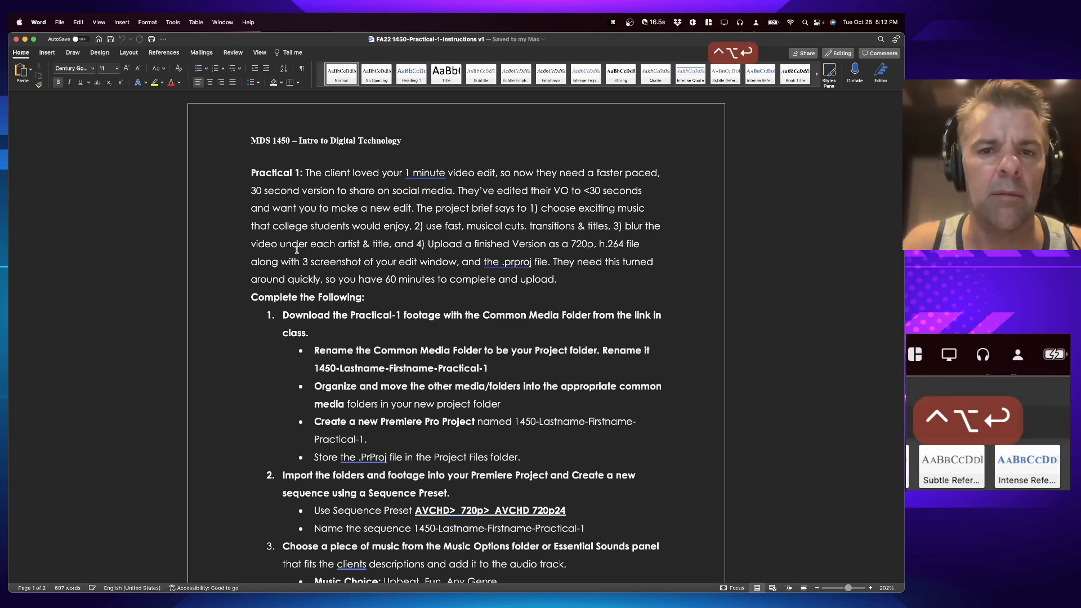
Step: Copy the project name 1450-Lastname-Firstname-Practical-1 from the instructions
scroll(376, 214, "down", 5)
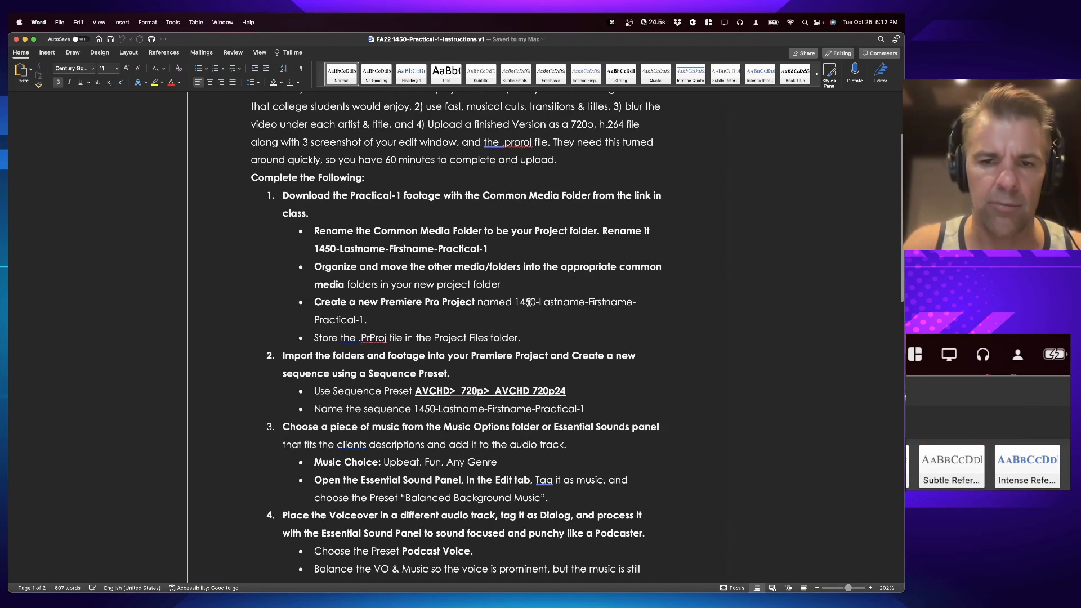
left_click_drag(519, 301, 364, 319)
key("super+c")
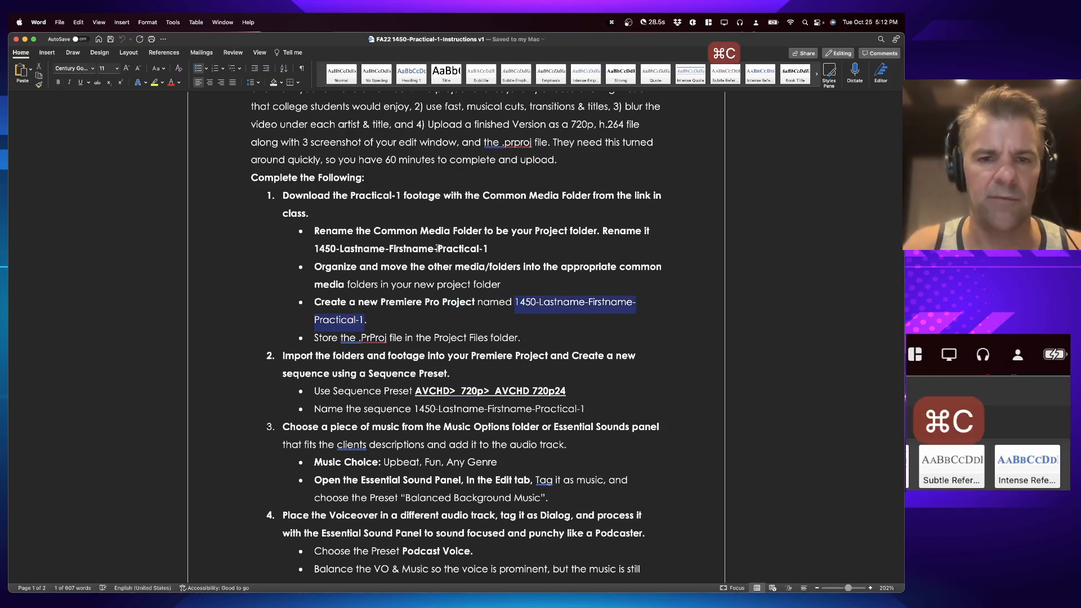
Step: Open the extracted exam folder and rename Common Media Folder by pasting 1450-Lastname-Firstname-Practical-1
key("super+Tab")
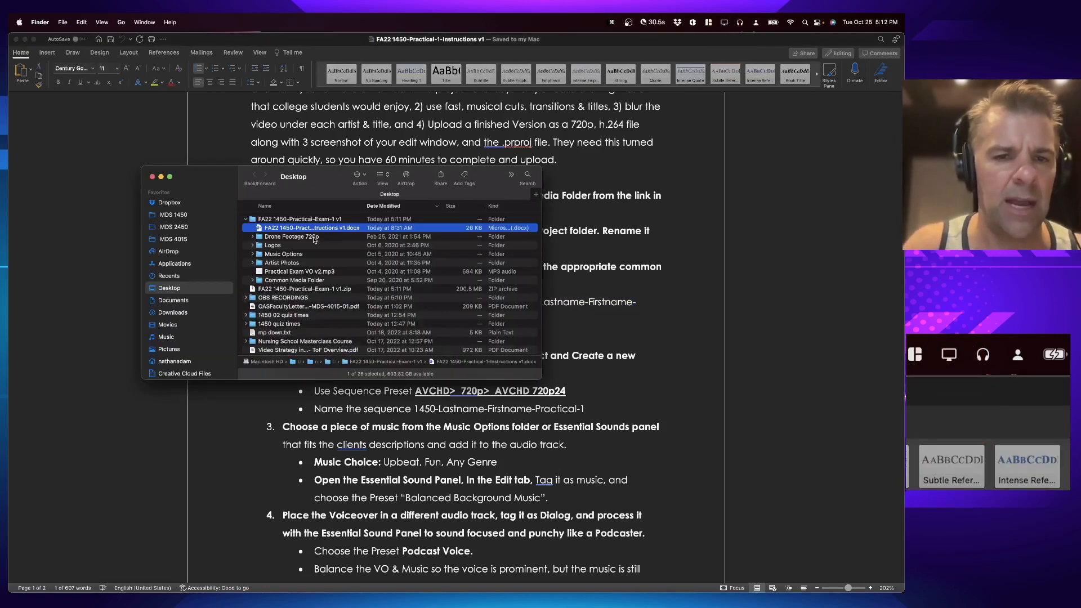
key("Up")
key("super+o")
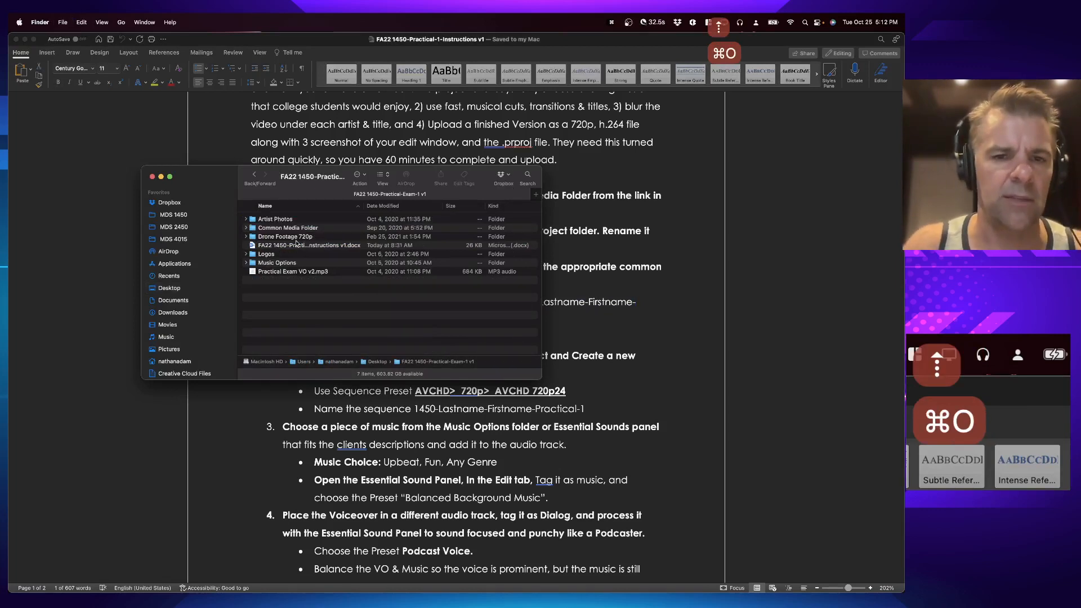
left_click(283, 228)
key("Return")
key("super+v")
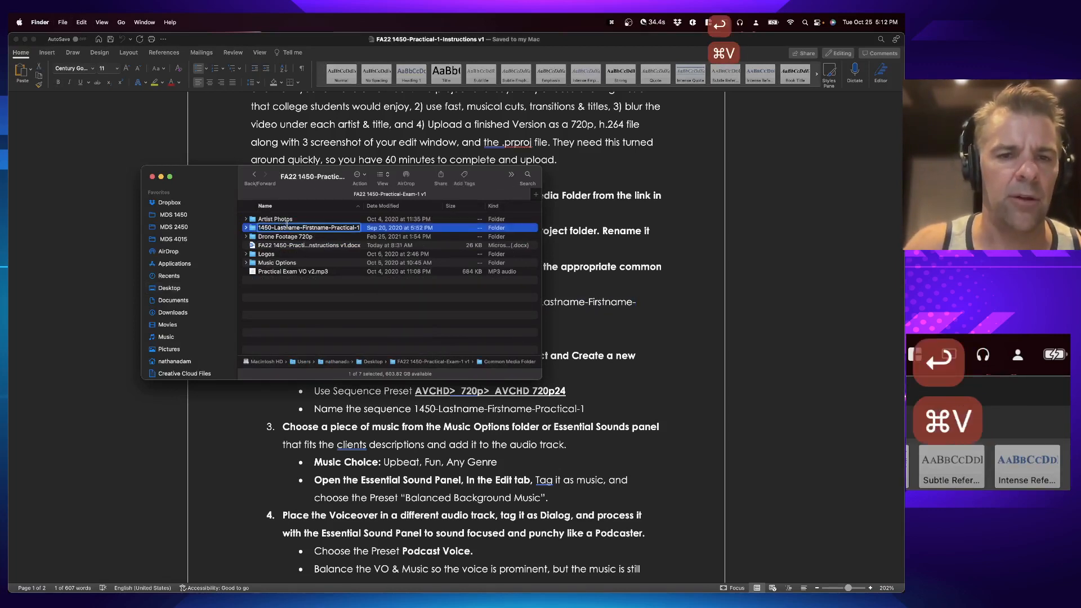
Step: Replace the Lastname and Firstname placeholders in the folder name with the student's last and first names
double_click(286, 226)
type("ADAM")
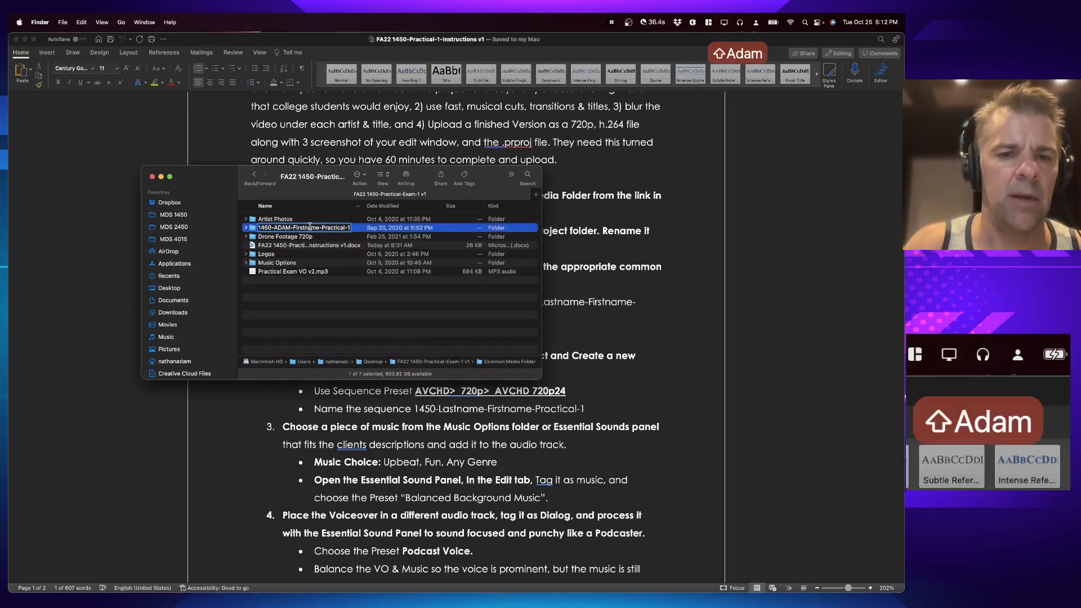
double_click(310, 226)
type("nathan")
key("Return")
key("super+Tab")
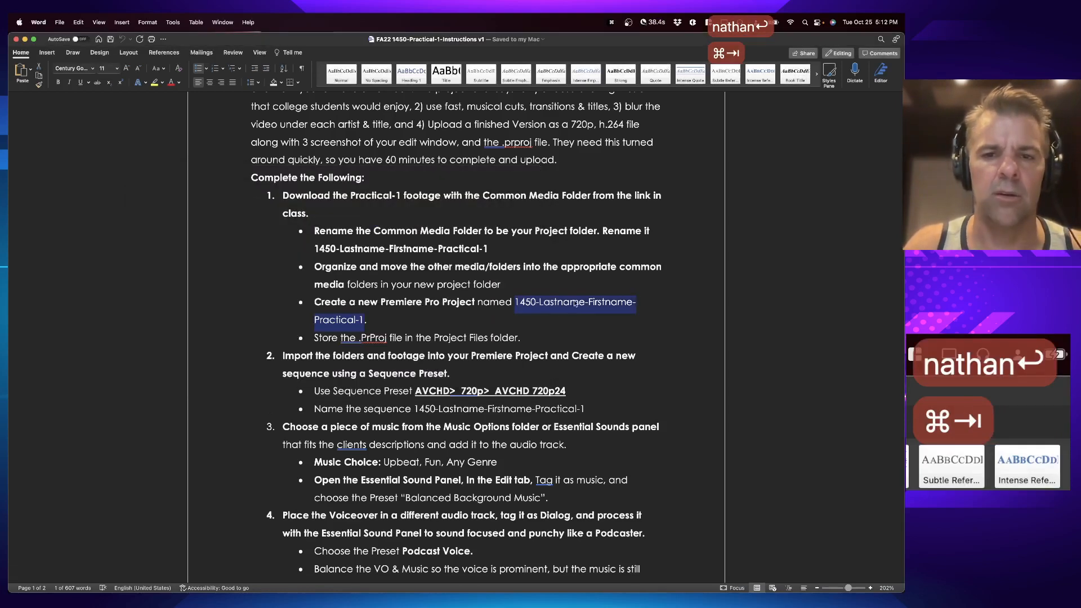
key("super+Tab")
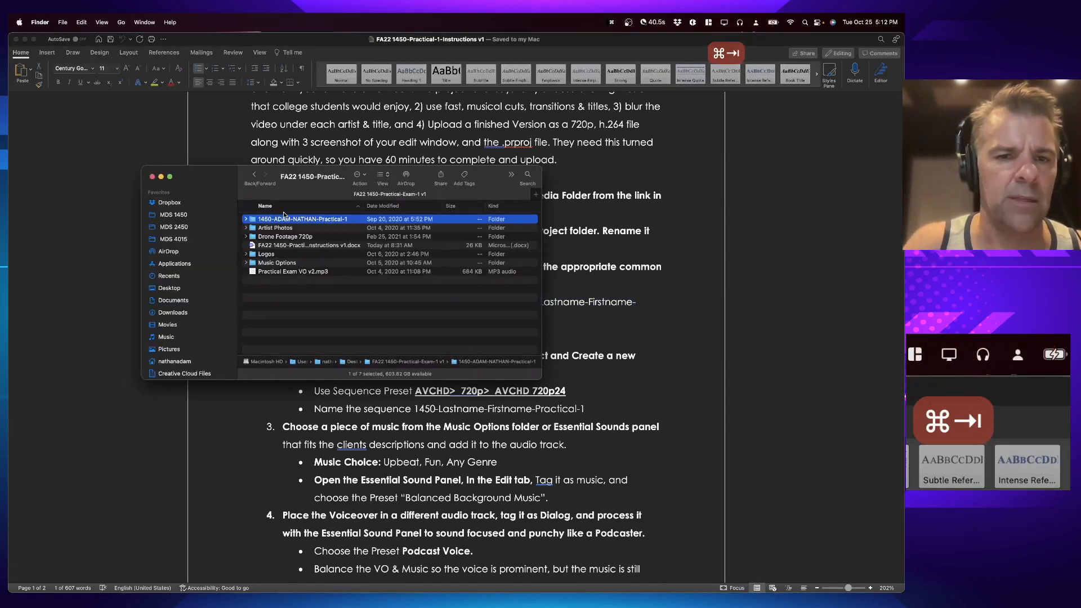
Step: Move the loose footage, Logos, Music Options and Practical Exam VO v2.mp3 into the matching numbered folders inside the renamed project folder
key("Right")
left_click_drag(274, 295, 294, 227)
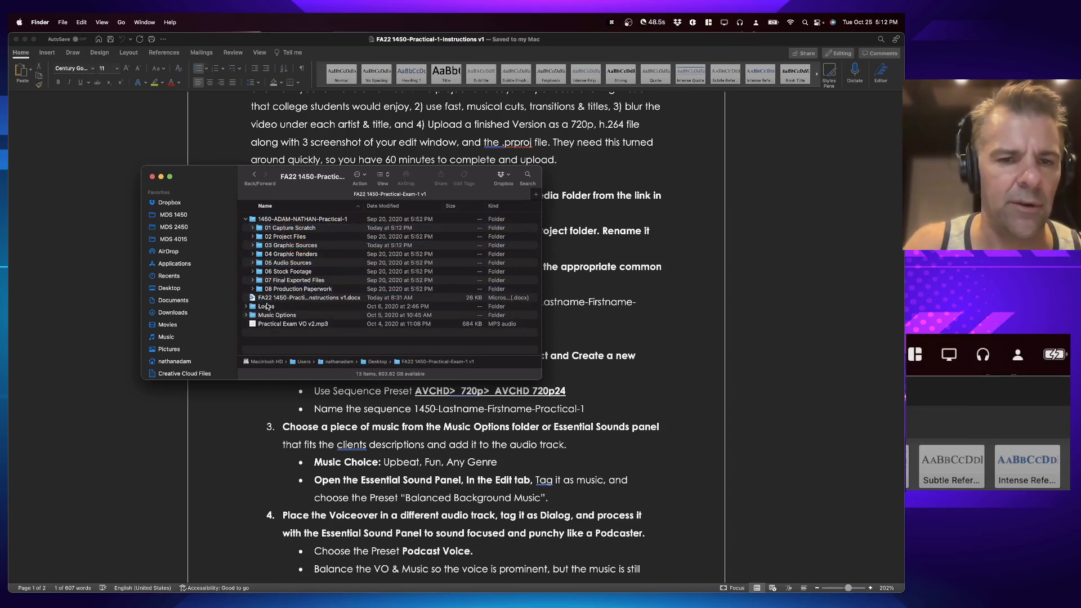
left_click_drag(266, 307, 293, 246)
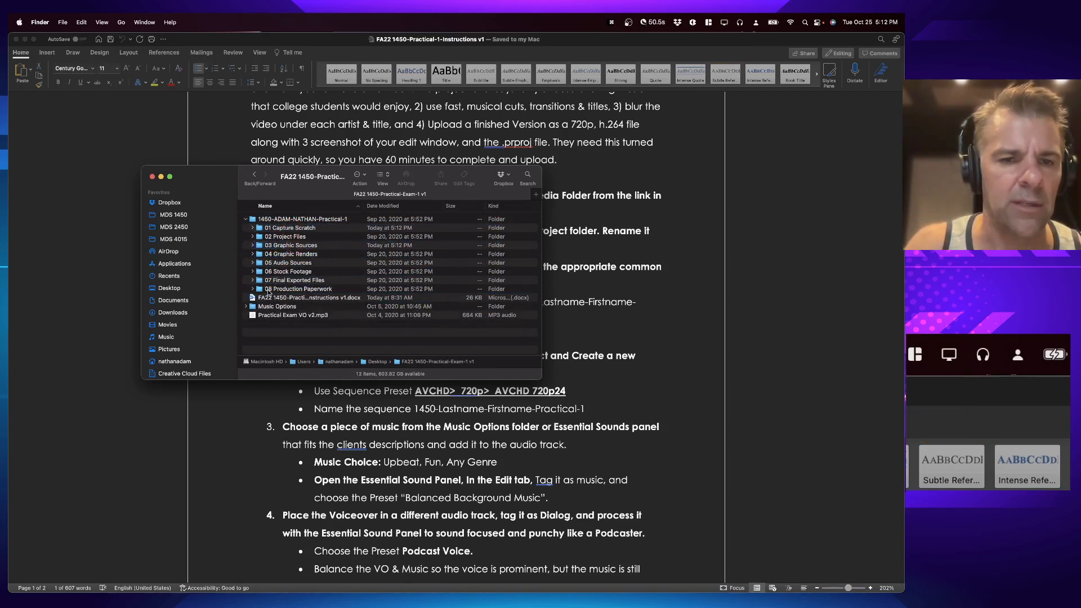
left_click_drag(276, 309, 290, 264)
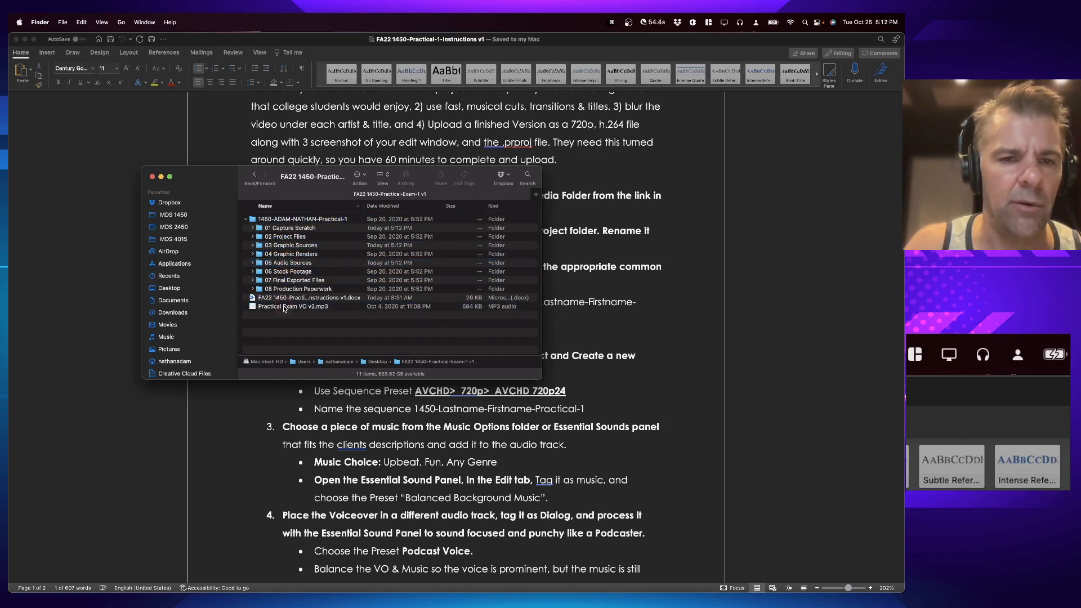
left_click_drag(284, 308, 289, 263)
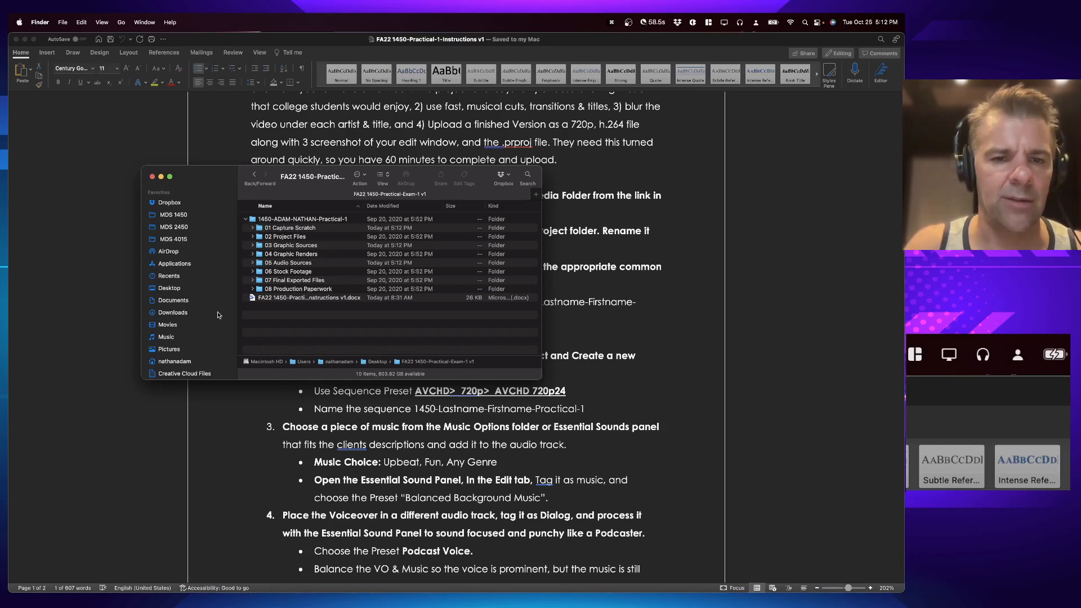
Step: Start a new Premiere Pro project and paste 1450-Lastname-Firstname-Practical-1 as its project name
key("super+Tab")
left_click(248, 444)
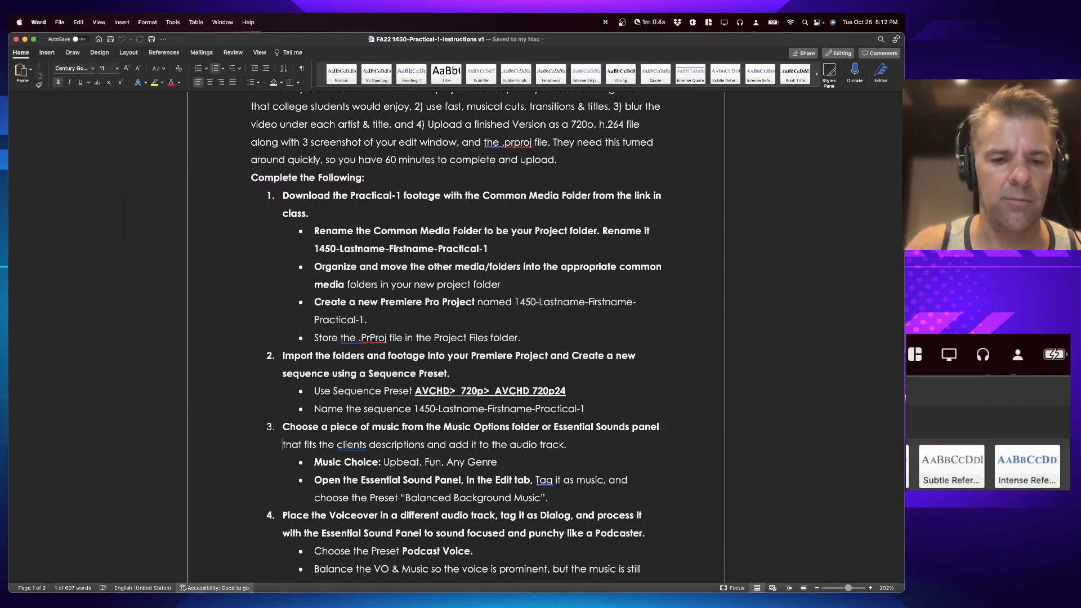
key("super+Tab")
key("super+Tab")
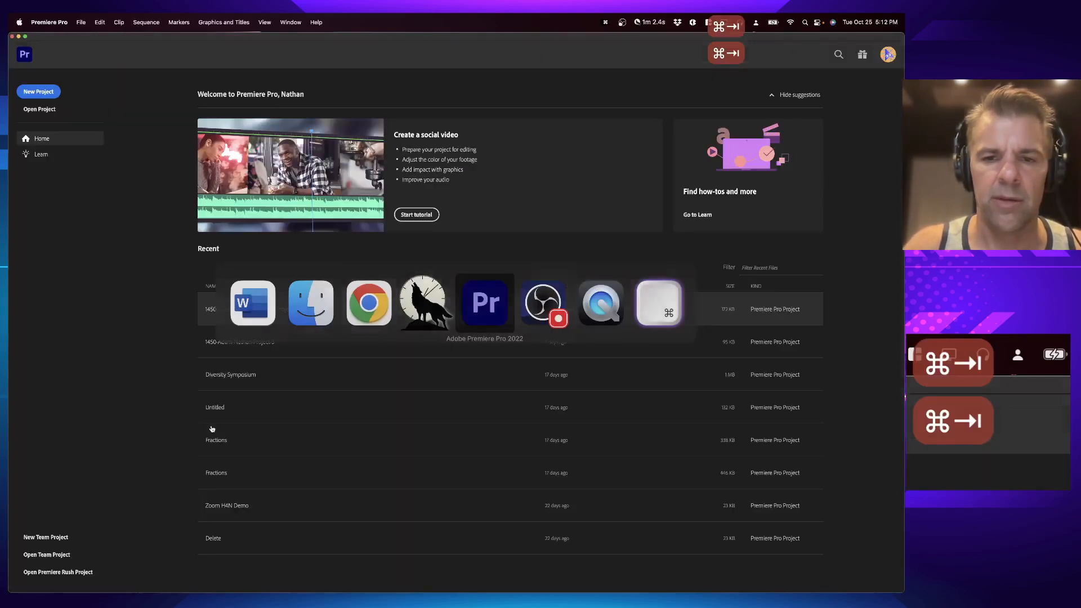
key("super+n")
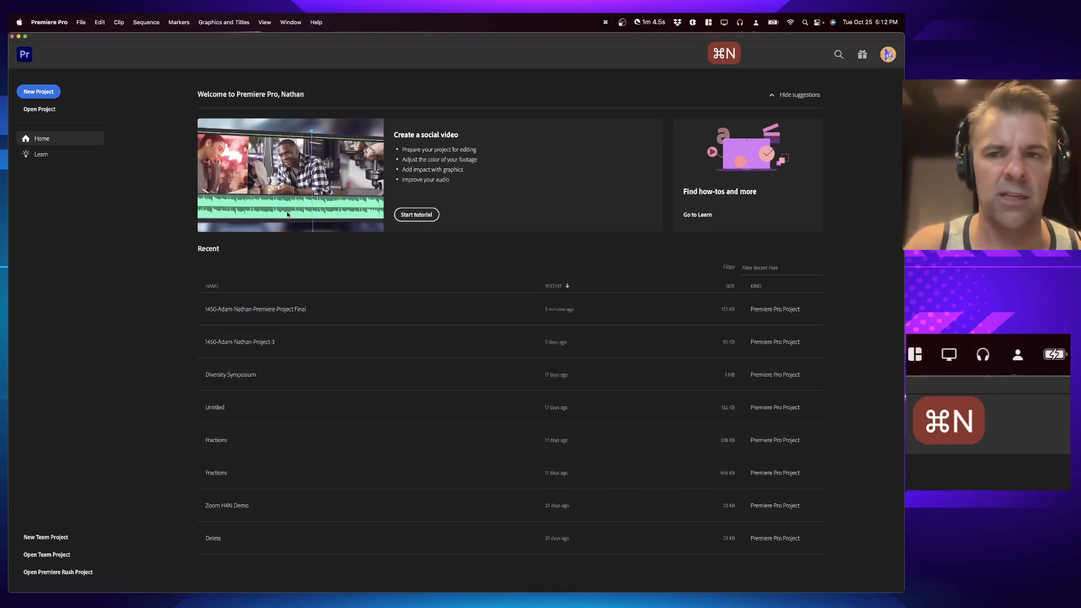
left_click(81, 24)
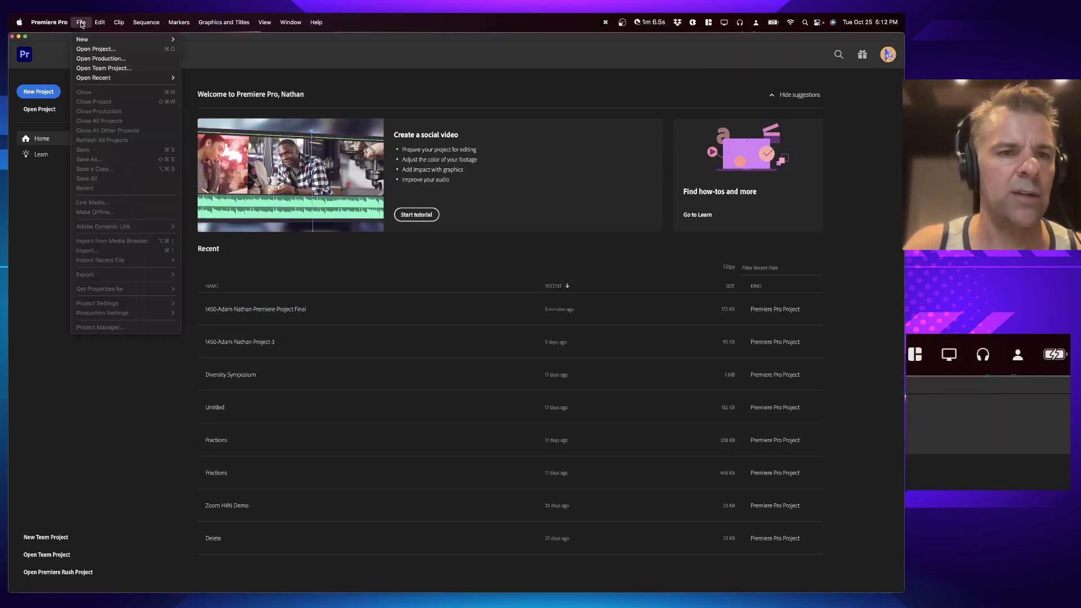
mouse_move(90, 38)
left_click(224, 41)
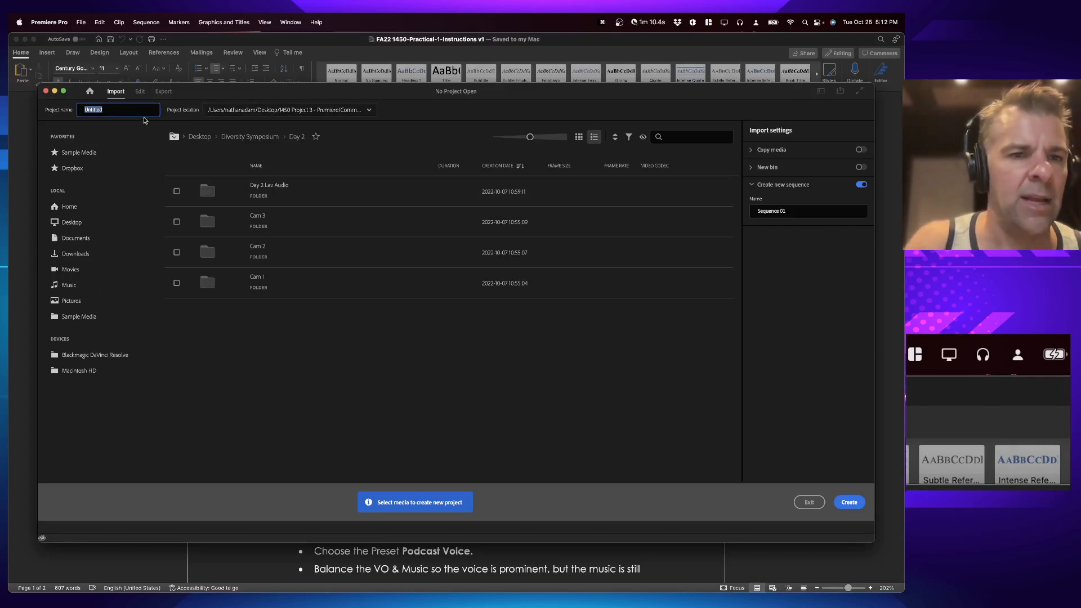
key("super+v")
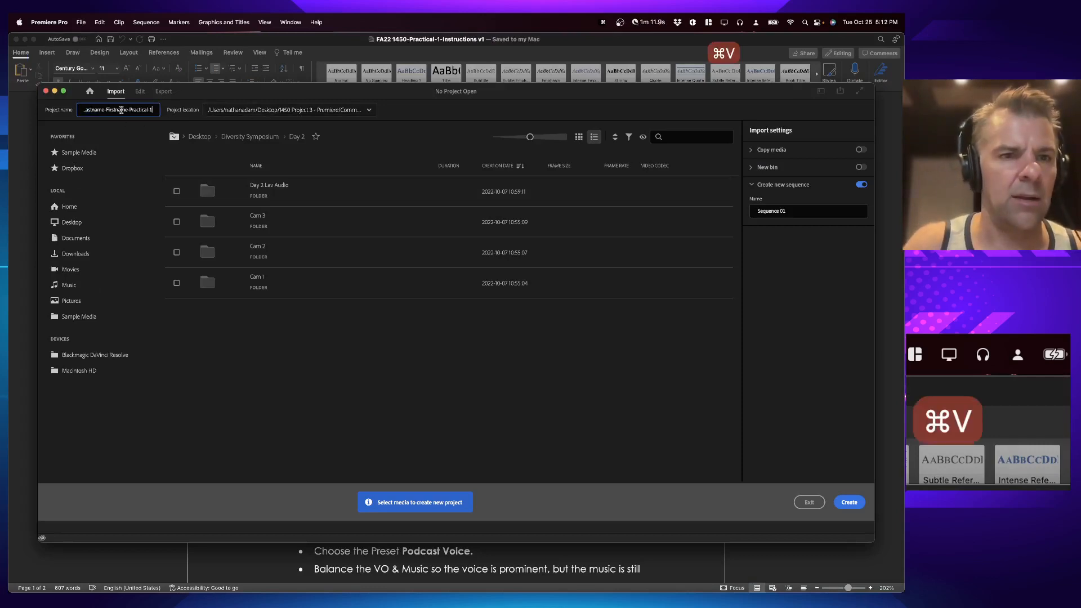
Step: Replace Lastname and Firstname in the project name with the student's last and first names
double_click(88, 109)
type("ADAM")
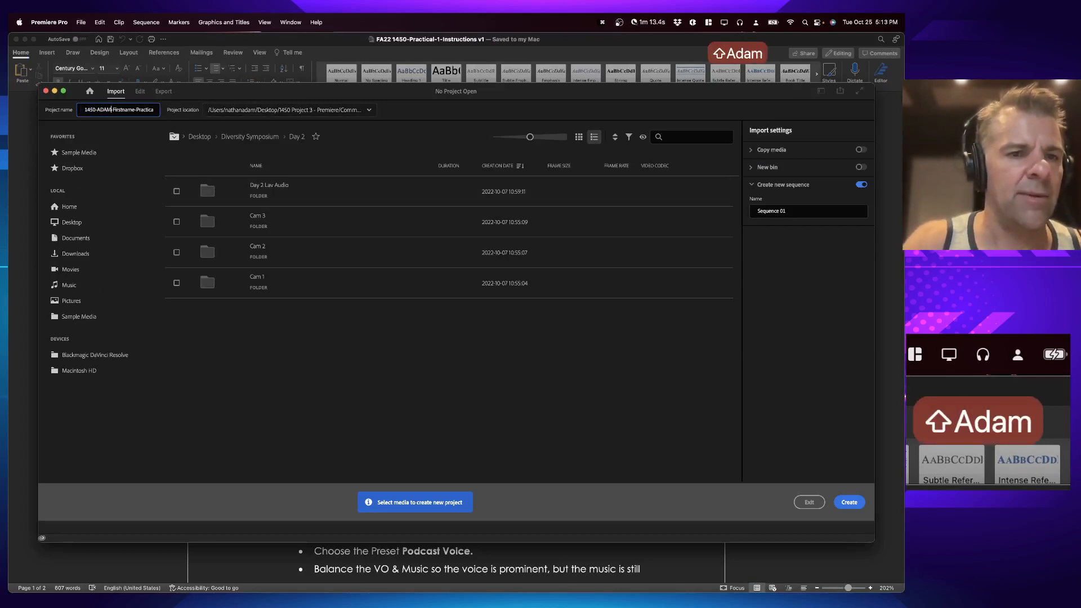
double_click(124, 108)
type("NATHAN")
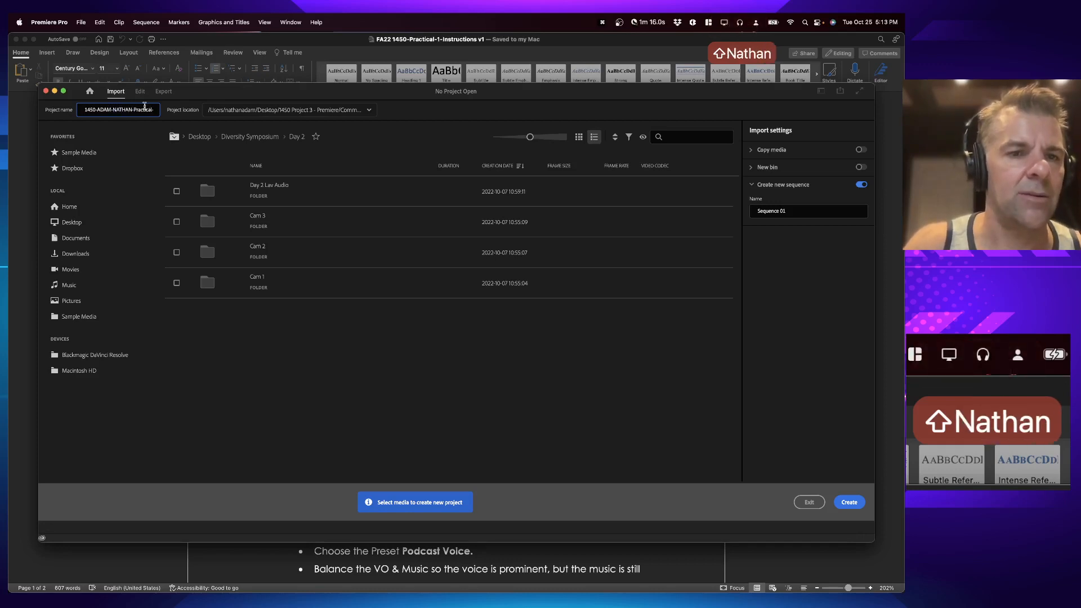
Step: Set the project location to the 02 Project Files folder inside the renamed project folder on the Desktop
left_click(250, 111)
left_click(269, 223)
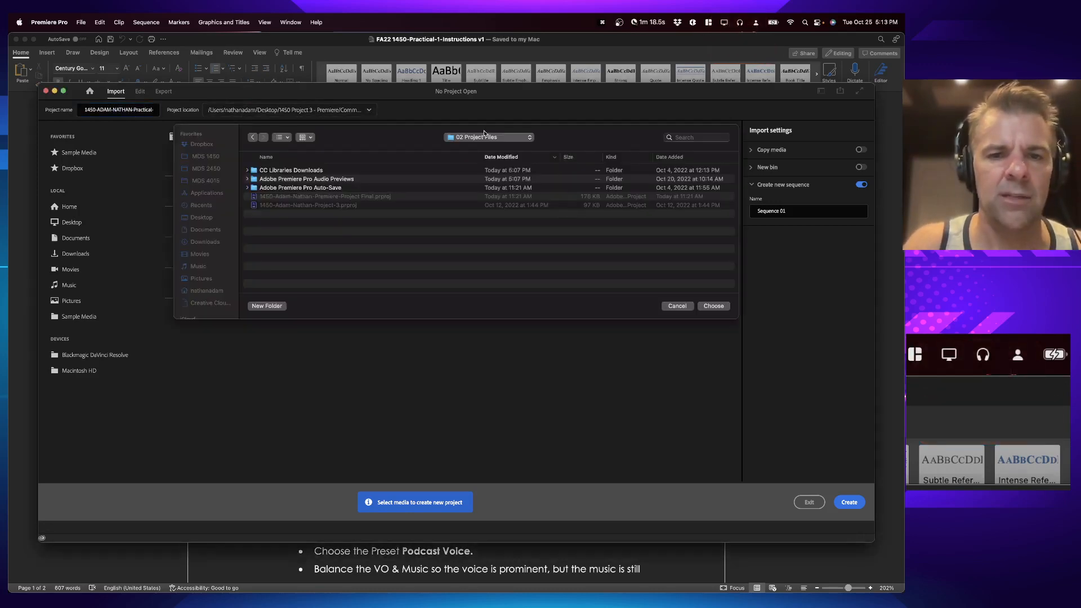
key("super+d")
key("shift+super+d")
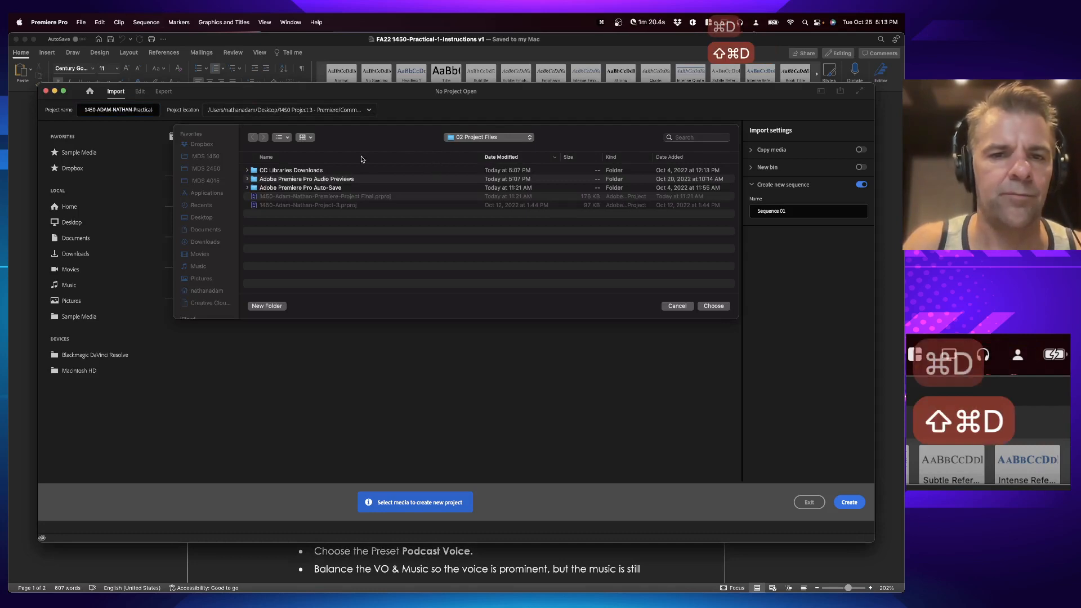
left_click_drag(513, 132, 512, 136)
left_click(510, 137)
left_click(499, 125)
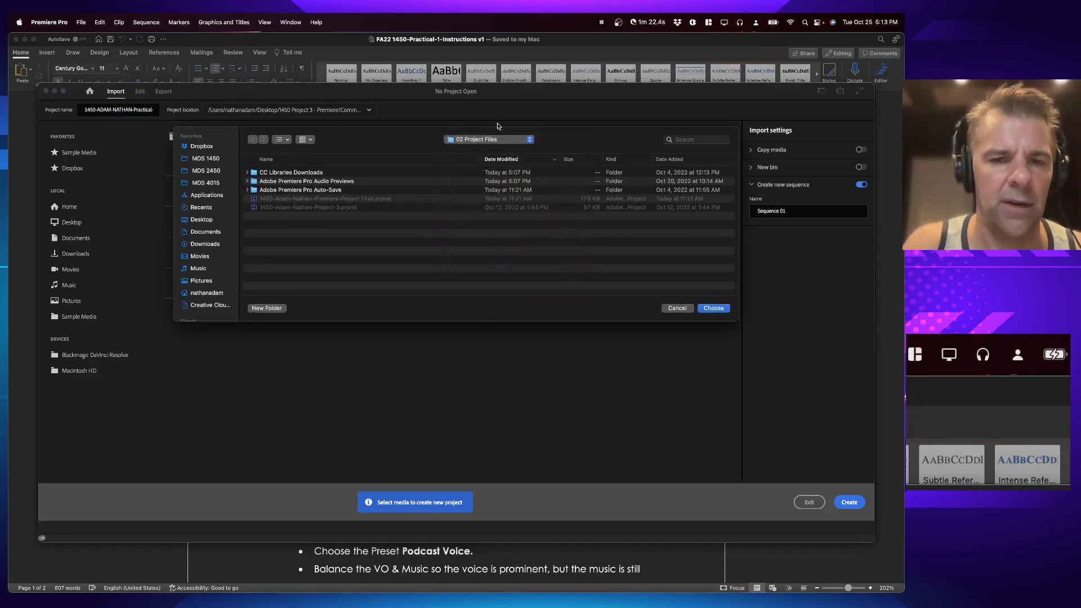
left_click_drag(389, 148, 386, 147)
key("shift+super+d")
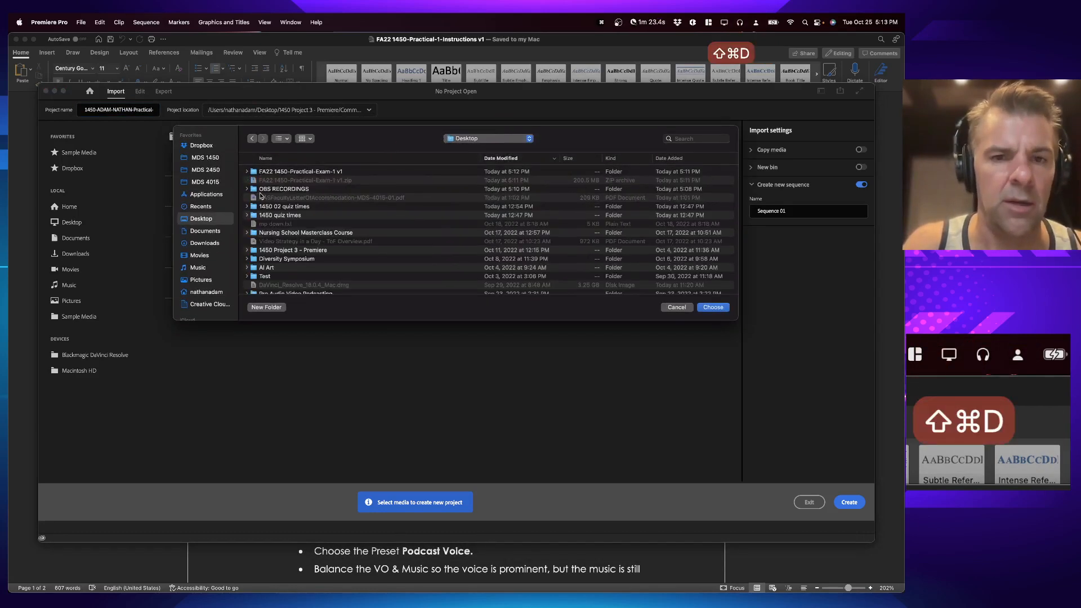
double_click(307, 174)
double_click(300, 181)
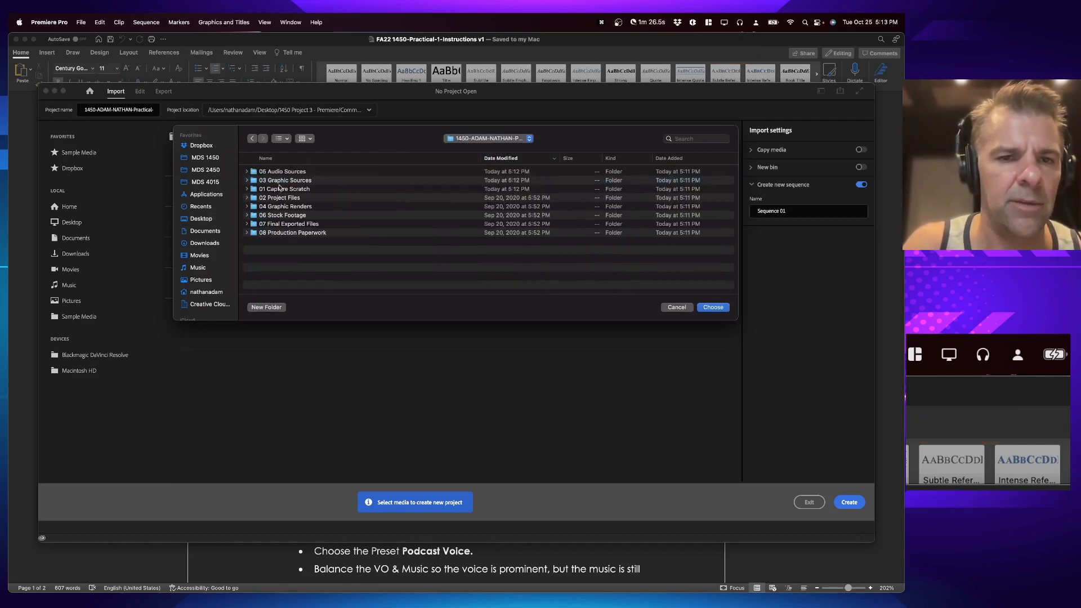
double_click(289, 198)
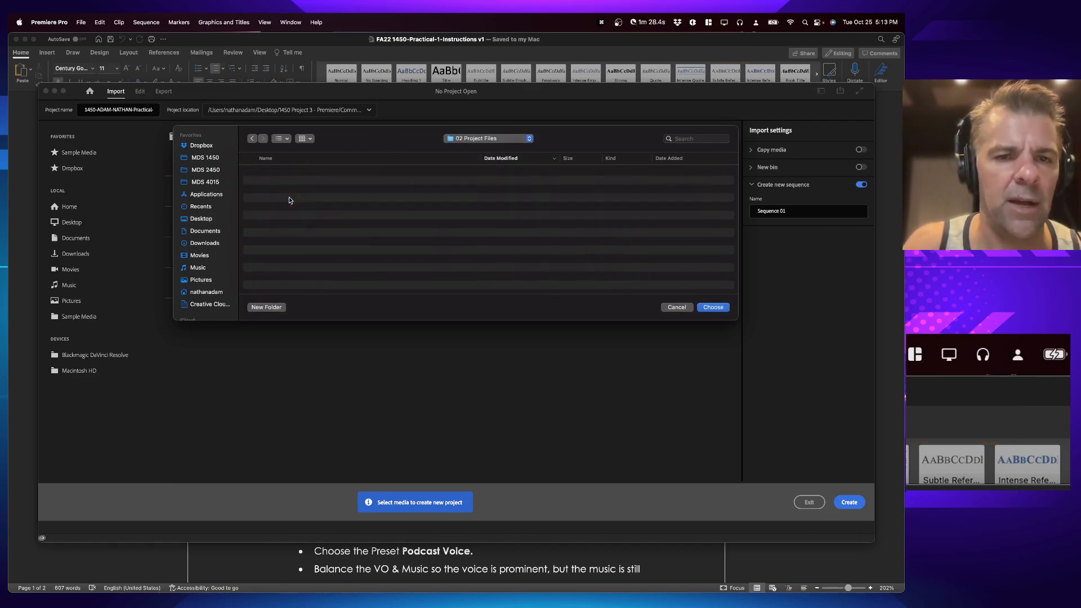
key("Return")
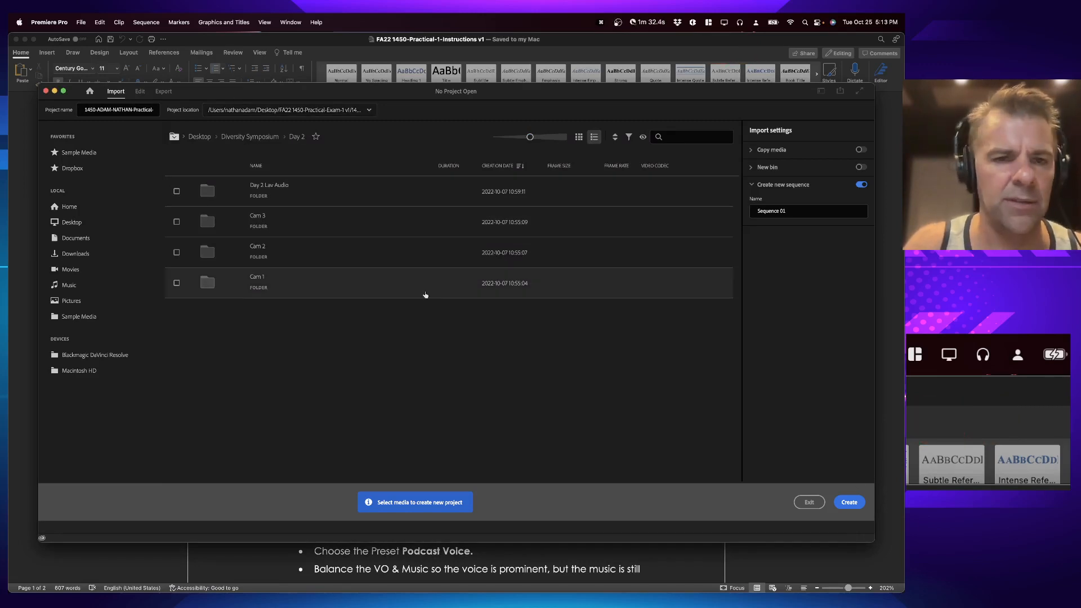
Step: Browse the import view to the renamed project folder inside FA22 1450-Practical-Exam-1 v1
left_click(199, 136)
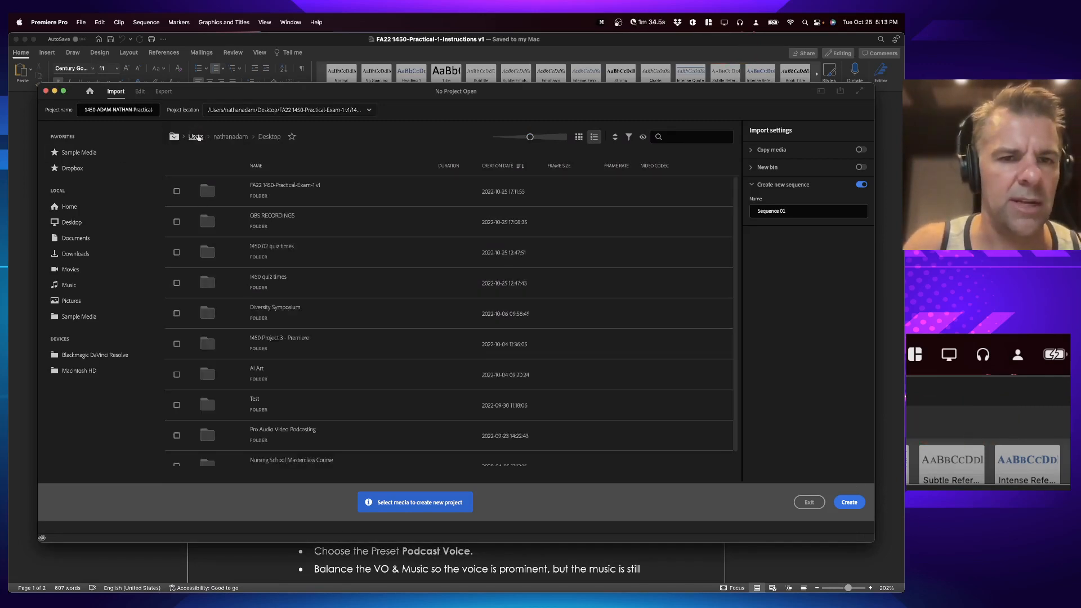
left_click(296, 187)
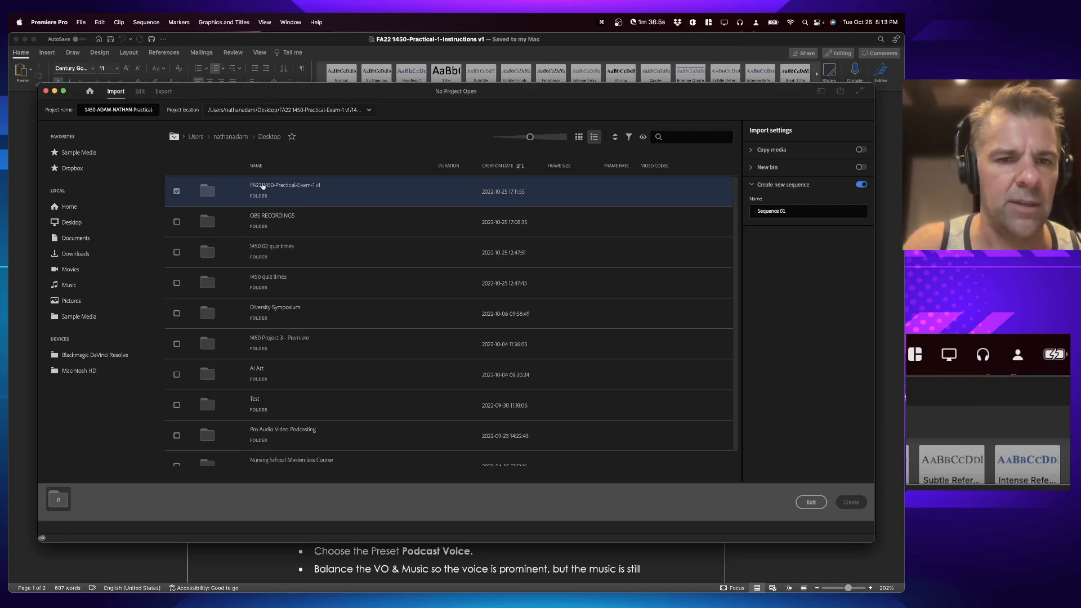
double_click(263, 186)
double_click(279, 184)
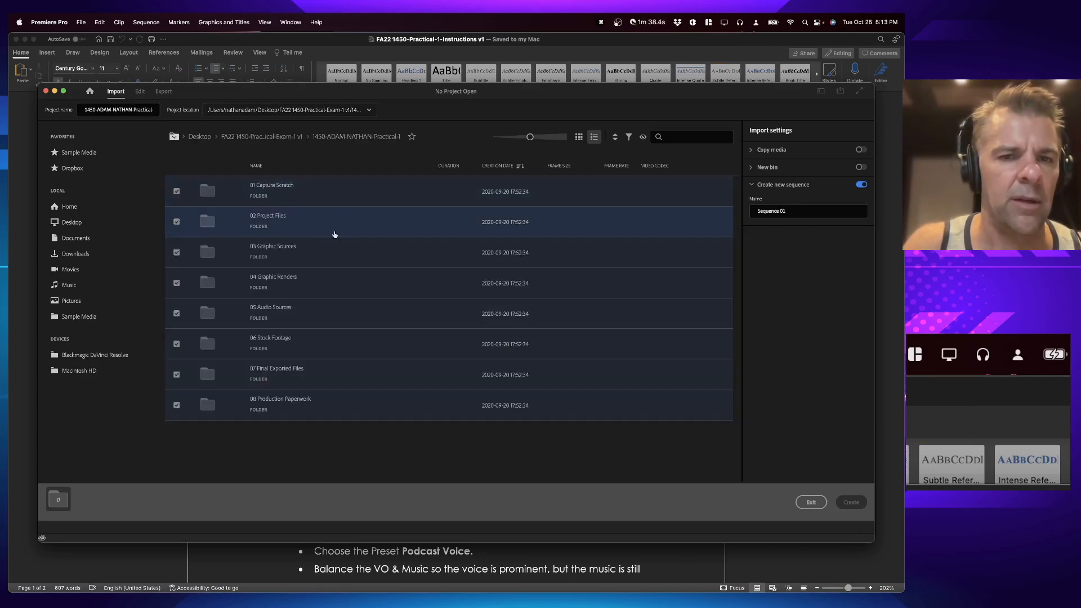
left_click(177, 223)
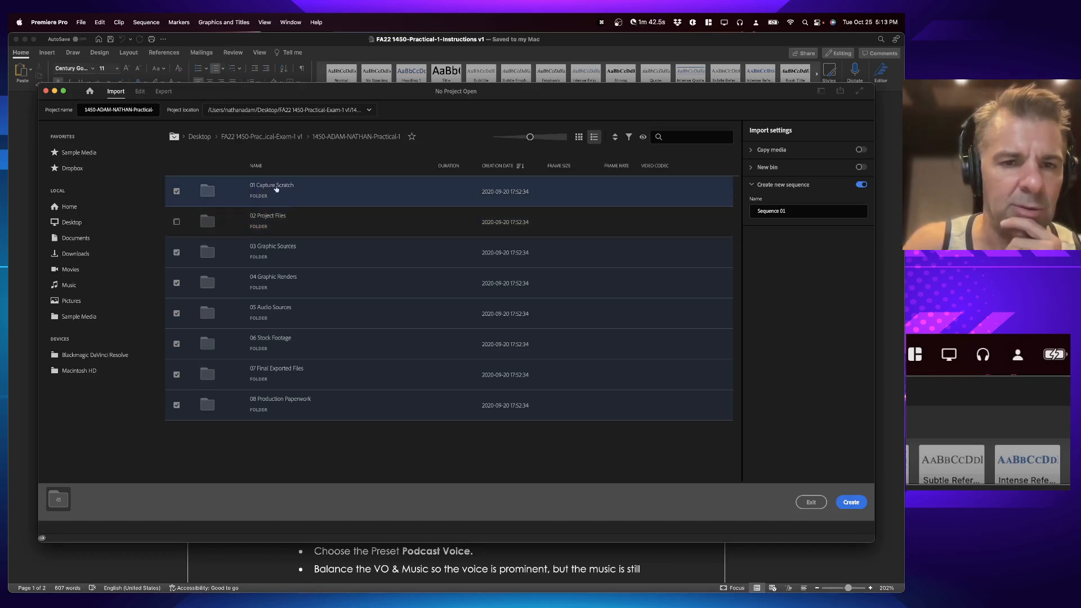
left_click(176, 284)
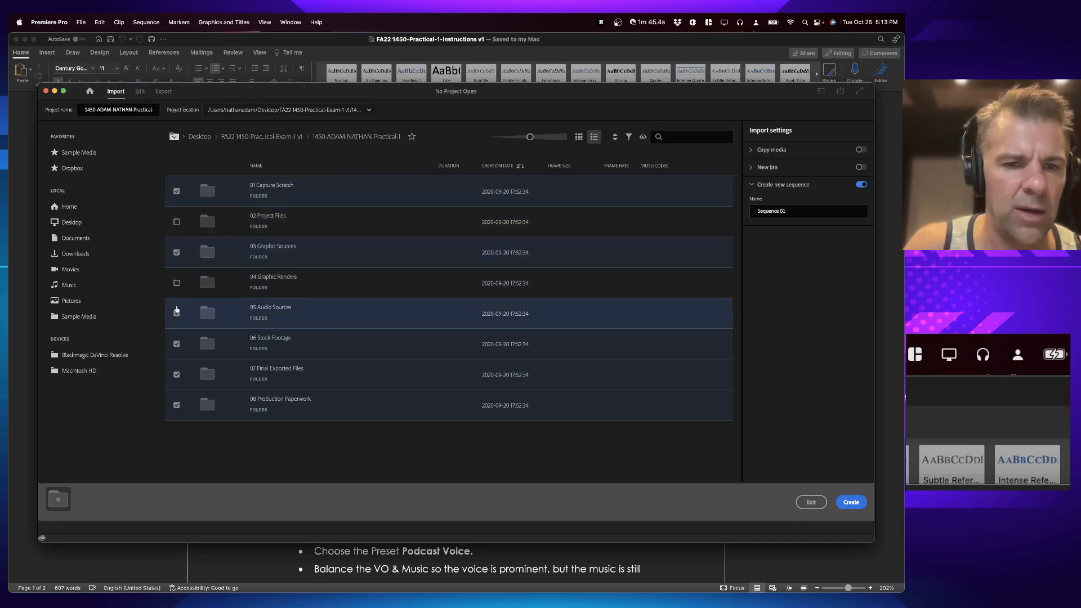
left_click(176, 344)
double_click(175, 381)
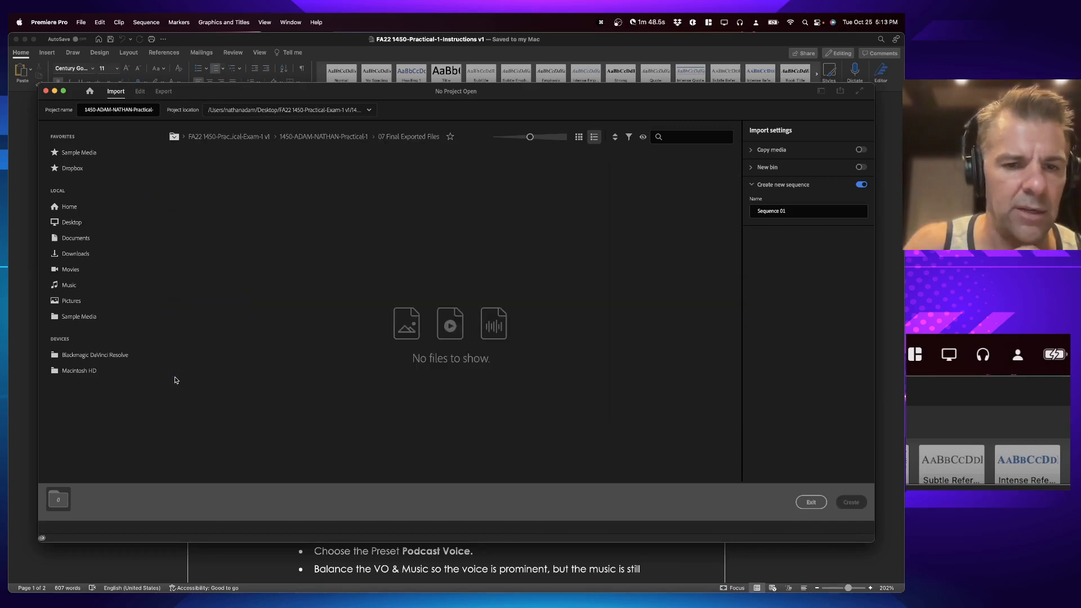
left_click(323, 136)
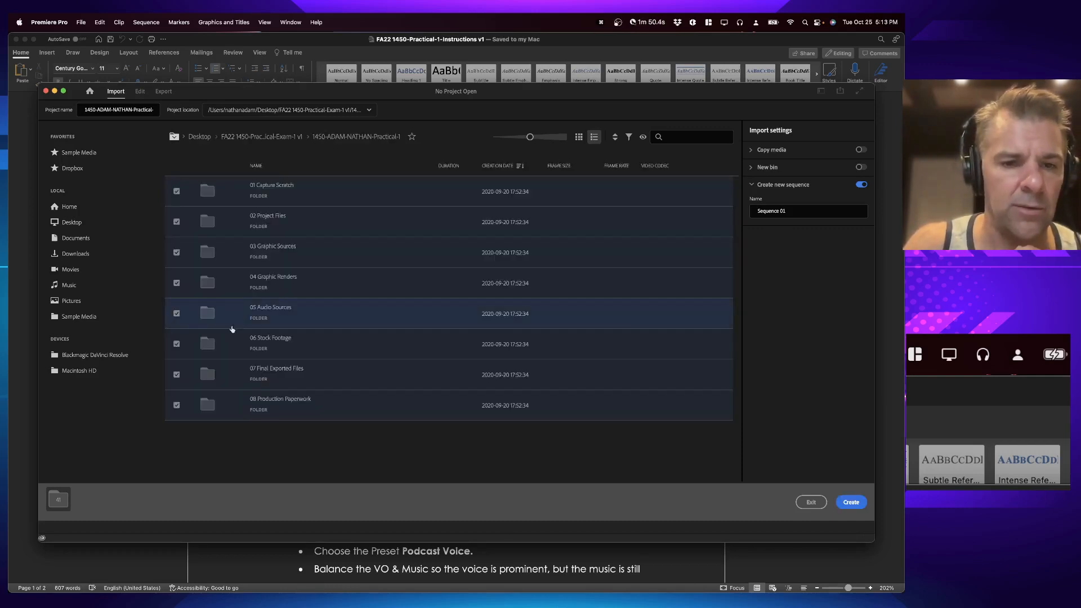
Step: Import only 01 Capture Scratch, 03 Graphic Sources and 05 Audio Sources and create the project
left_click(176, 405)
left_click(176, 374)
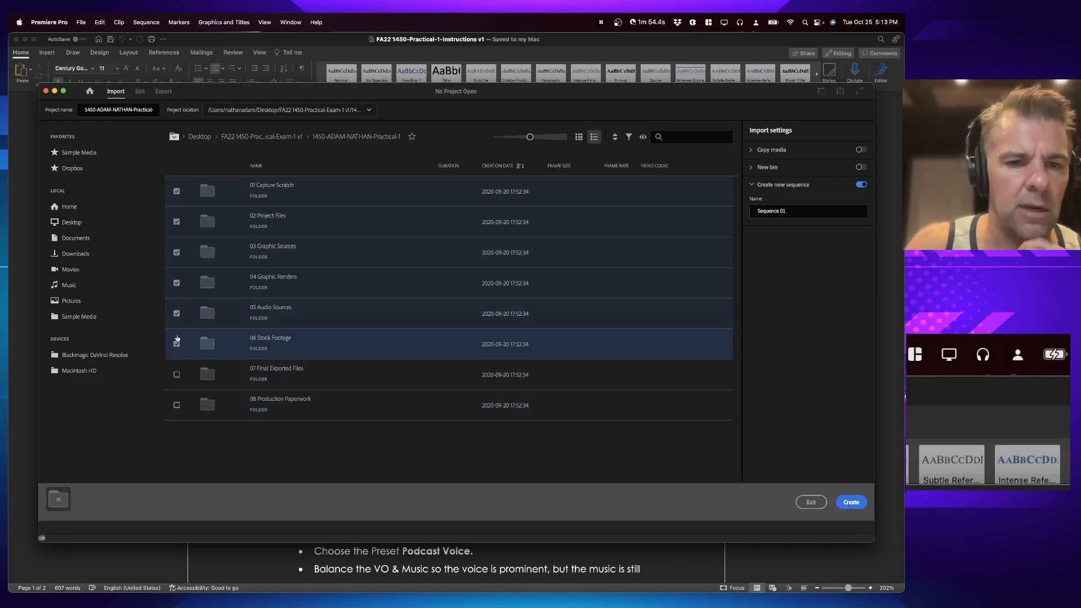
left_click(176, 341)
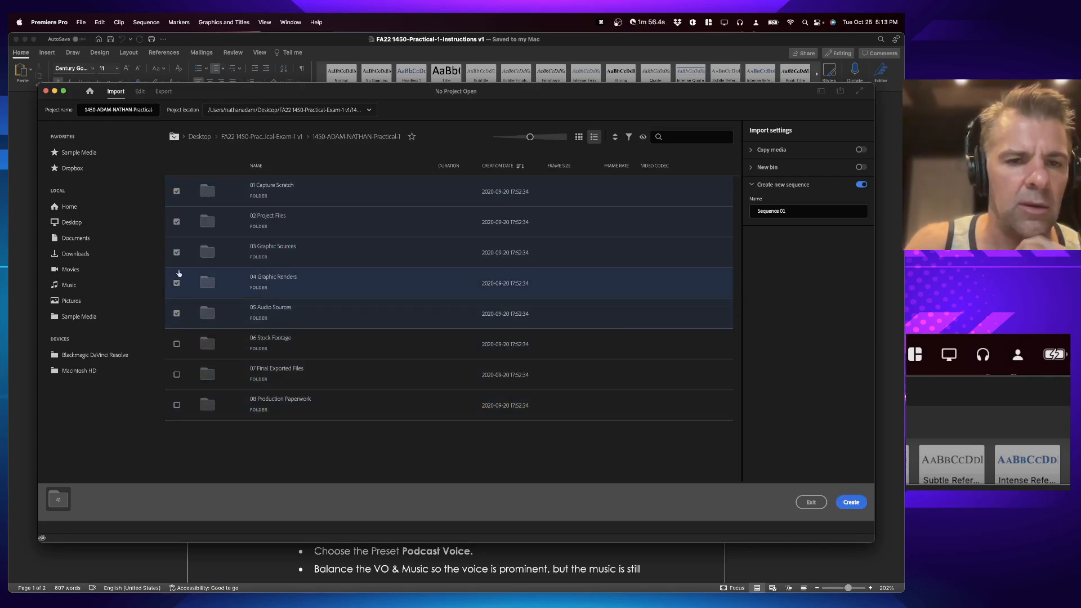
left_click(177, 284)
left_click(177, 222)
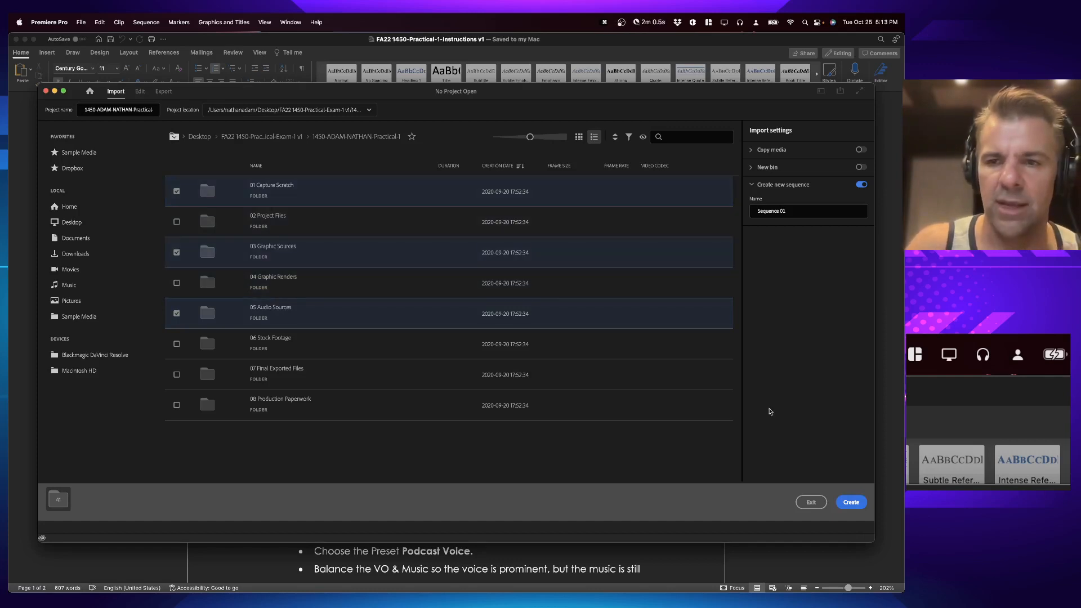
left_click(790, 212)
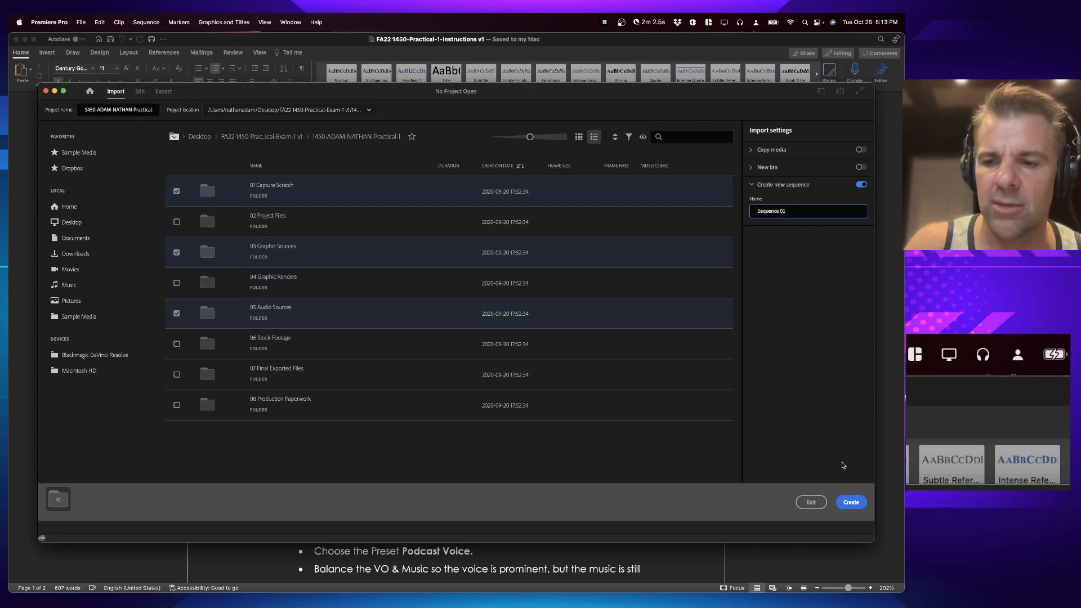
left_click(851, 501)
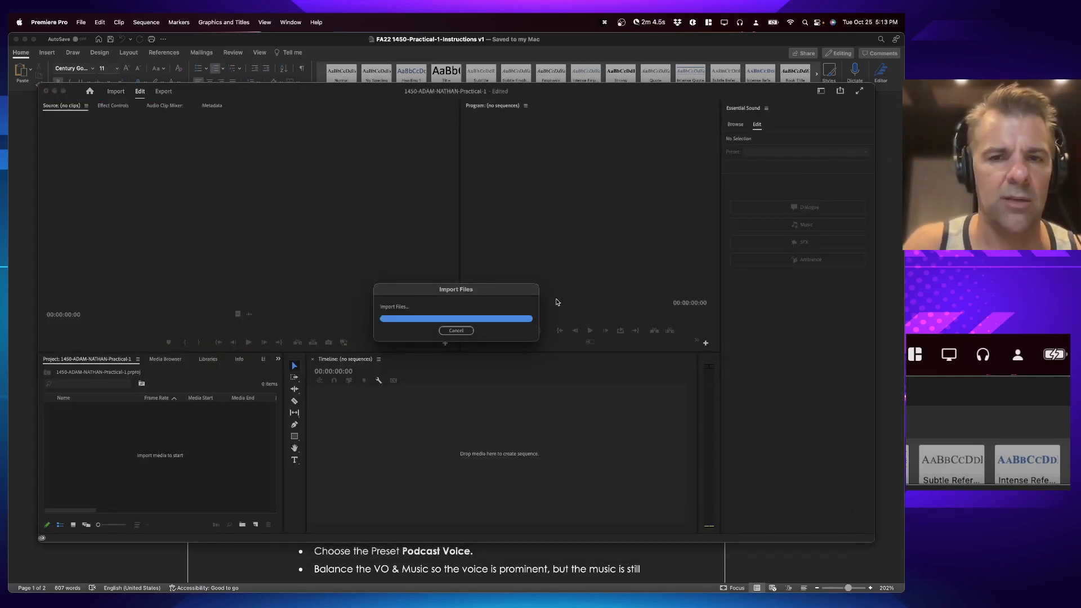
Step: Maximize the Premiere Pro window and scroll through the imported media in the project panel
key("ctrl+alt+Return")
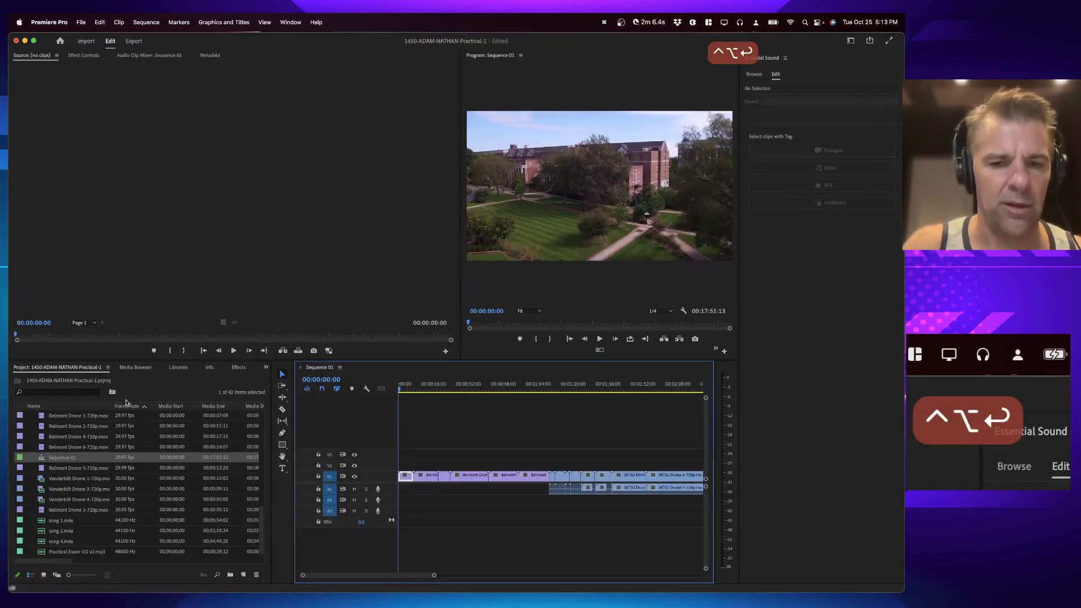
scroll(119, 483, "up", 10)
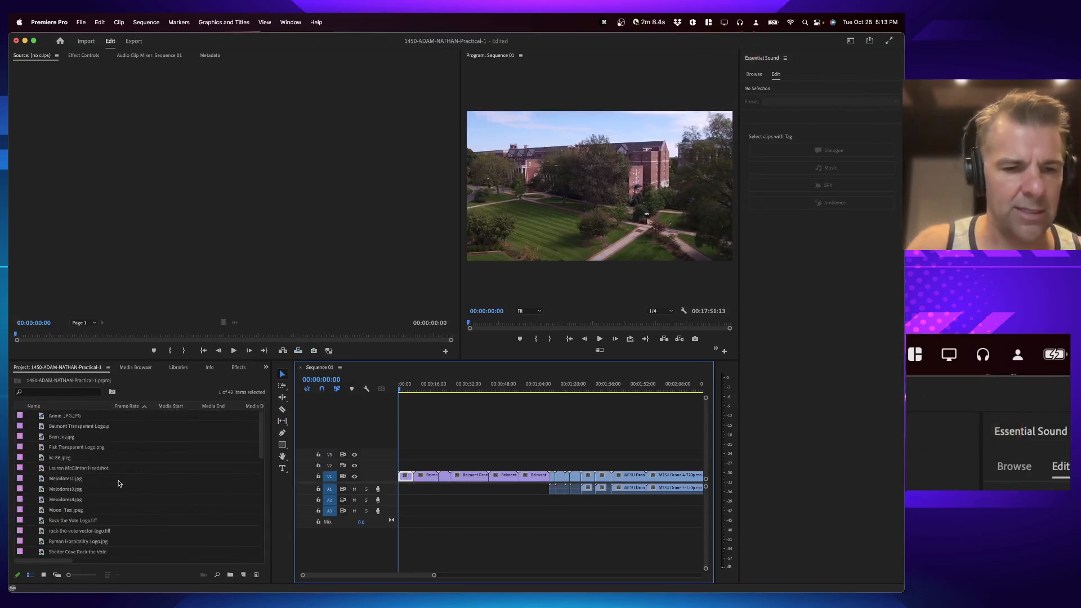
scroll(120, 485, "down", 10)
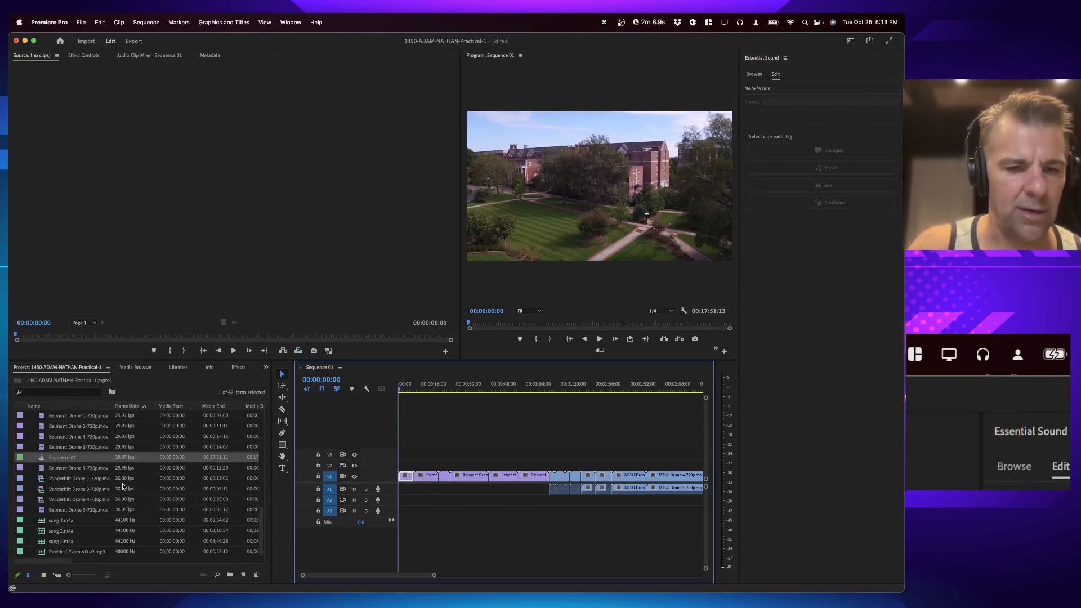
left_click(230, 574)
key("super+z")
key("super+z")
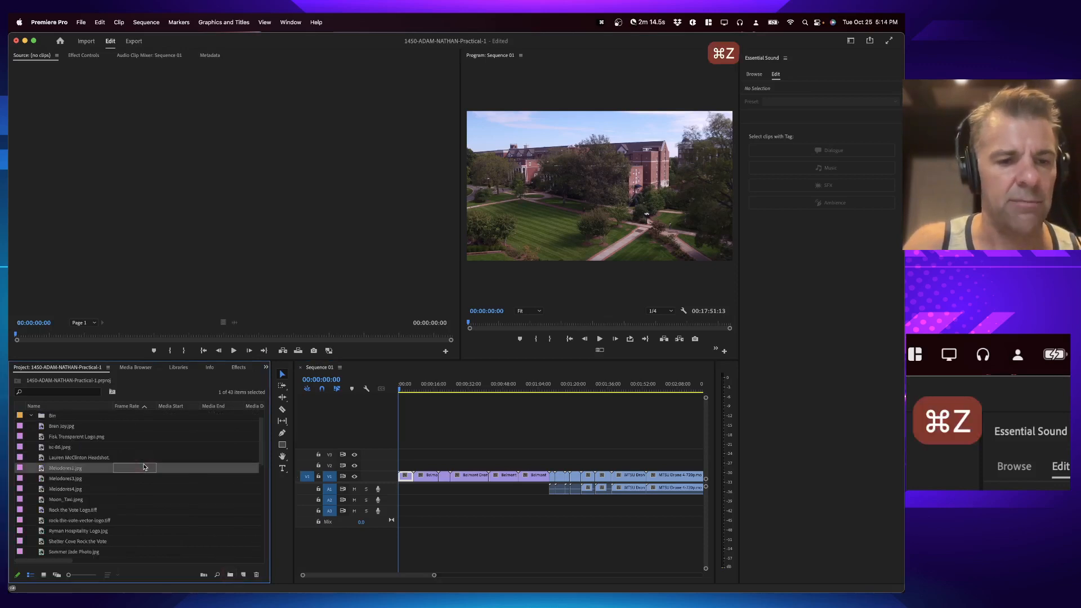
Step: Undo the last two actions to remove the previous sequence and imported media
key("super+z")
key("super+z")
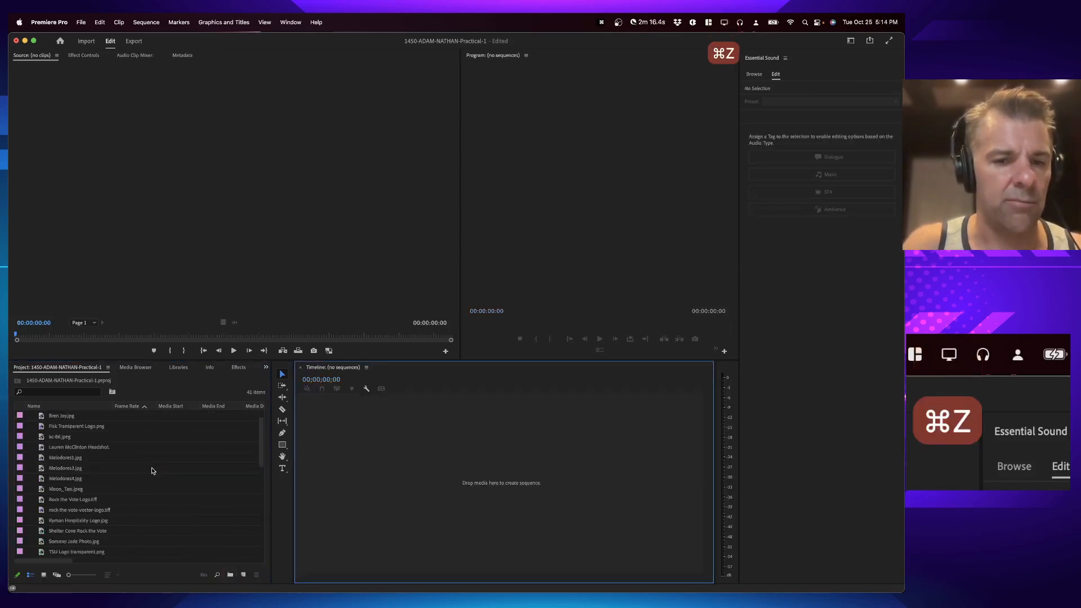
Step: Import the Drone Footage 720p, 03 Graphic Sources and 05 Audio Sources folders from Finder into the project panel
key("super+Tab")
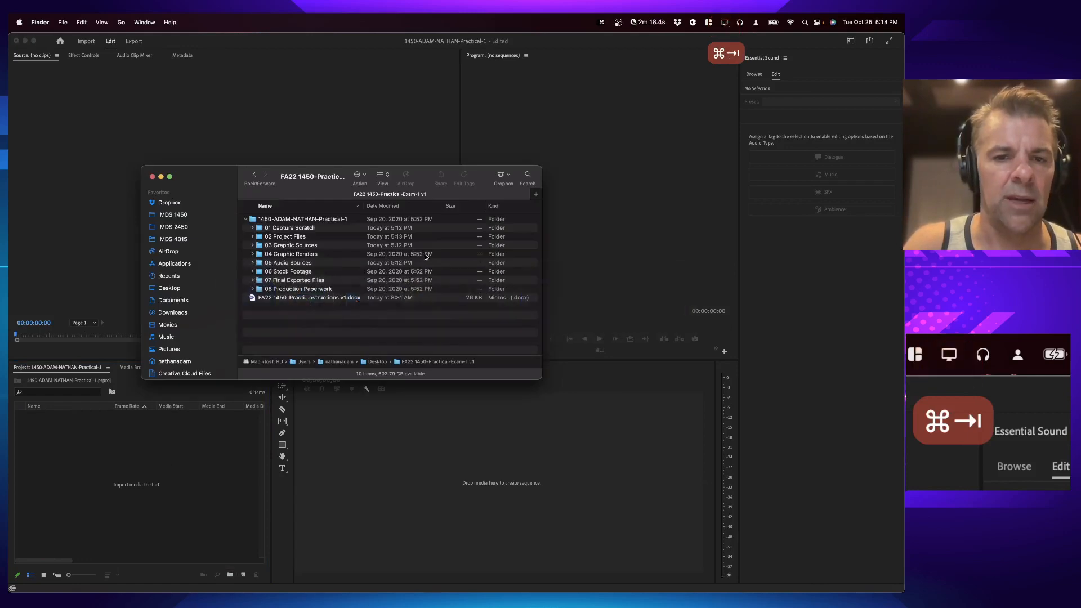
left_click_drag(274, 230, 127, 460)
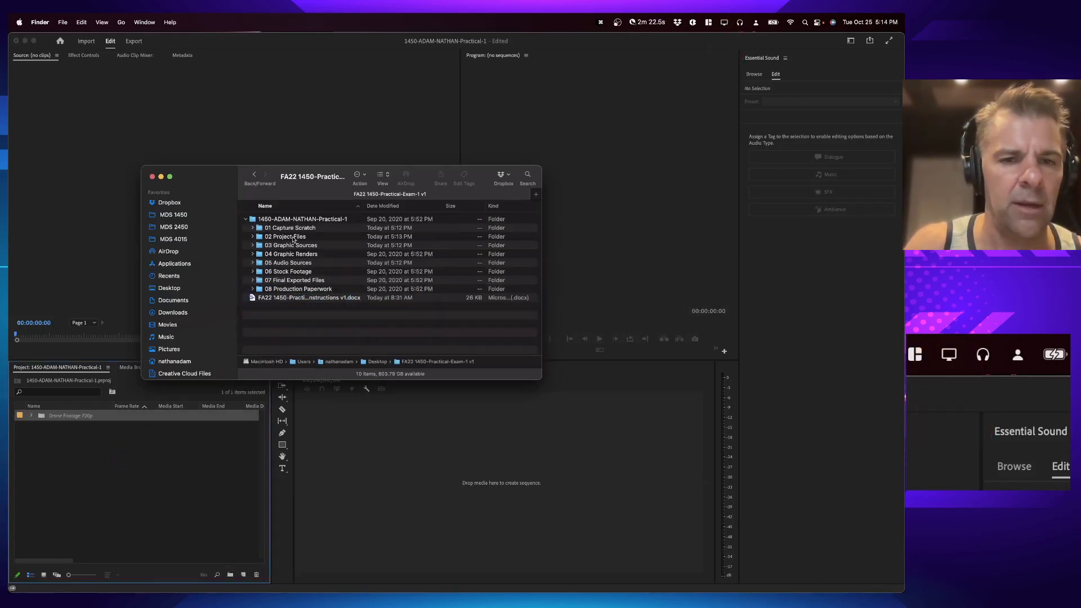
left_click_drag(293, 242, 127, 456)
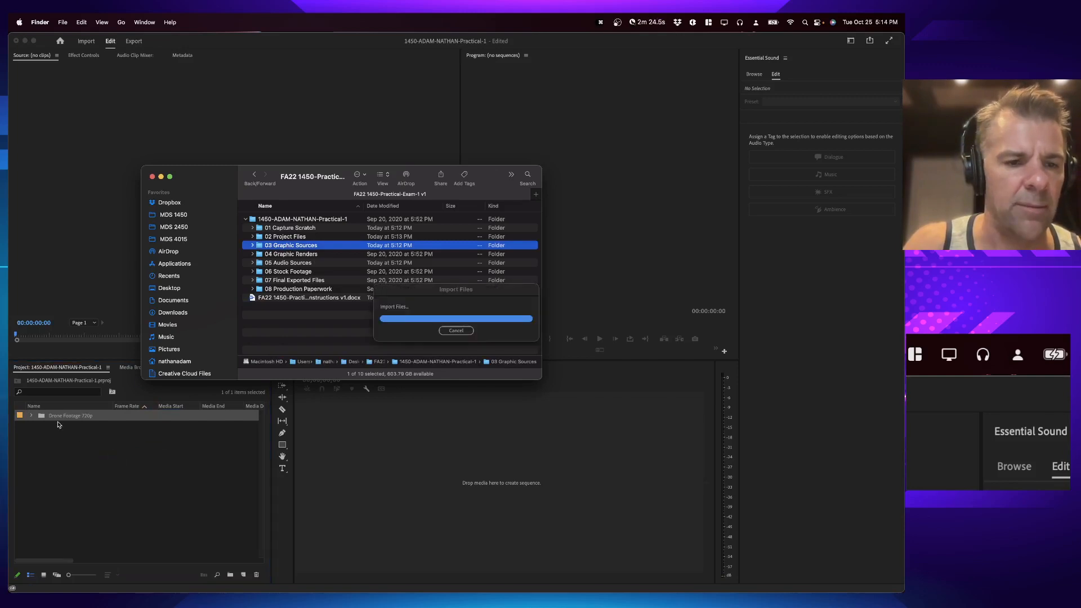
left_click(283, 321)
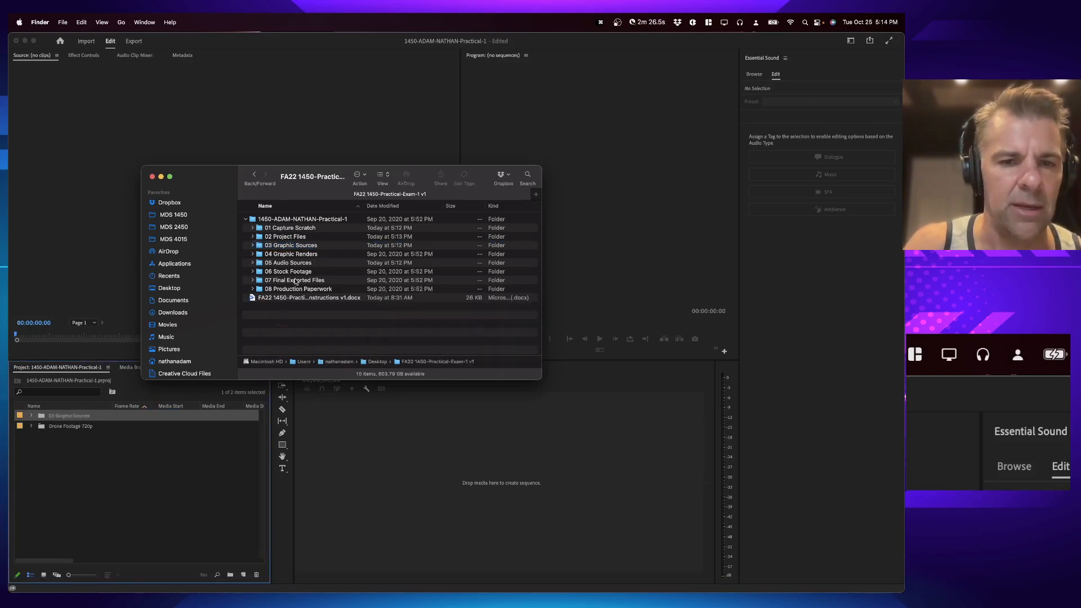
left_click_drag(287, 266, 161, 449)
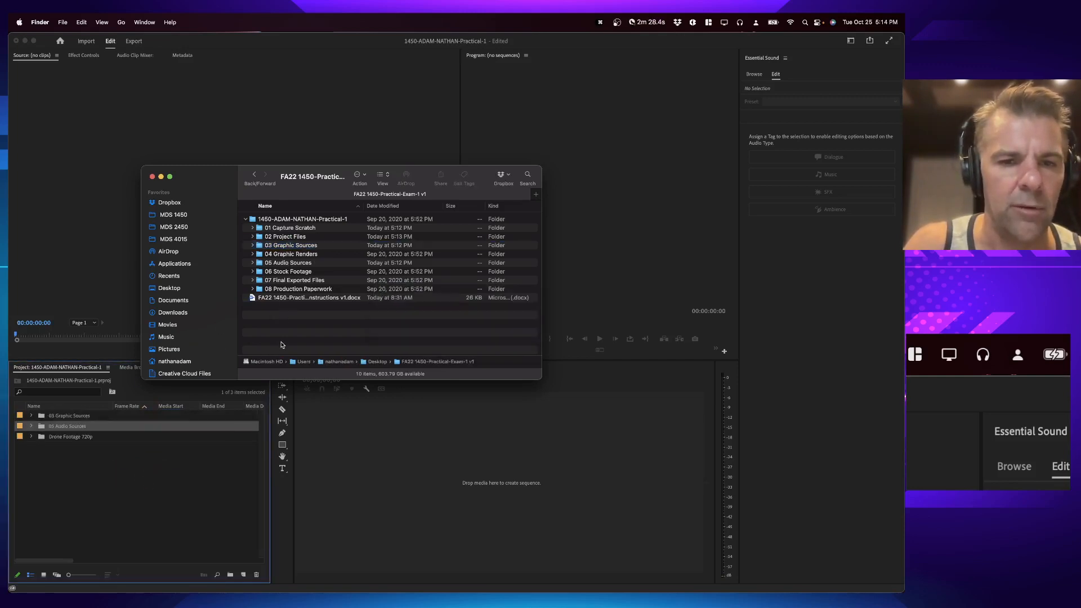
Step: Expand and collapse the imported bins in the project panel to check their contents
left_click(100, 500)
left_click(31, 417)
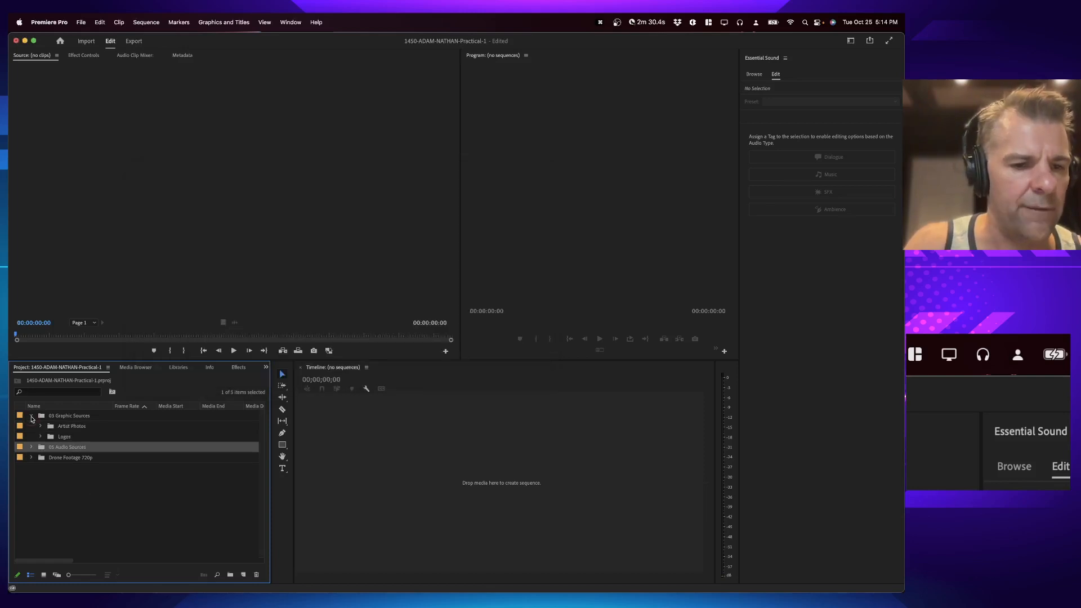
left_click(32, 447)
left_click(32, 479)
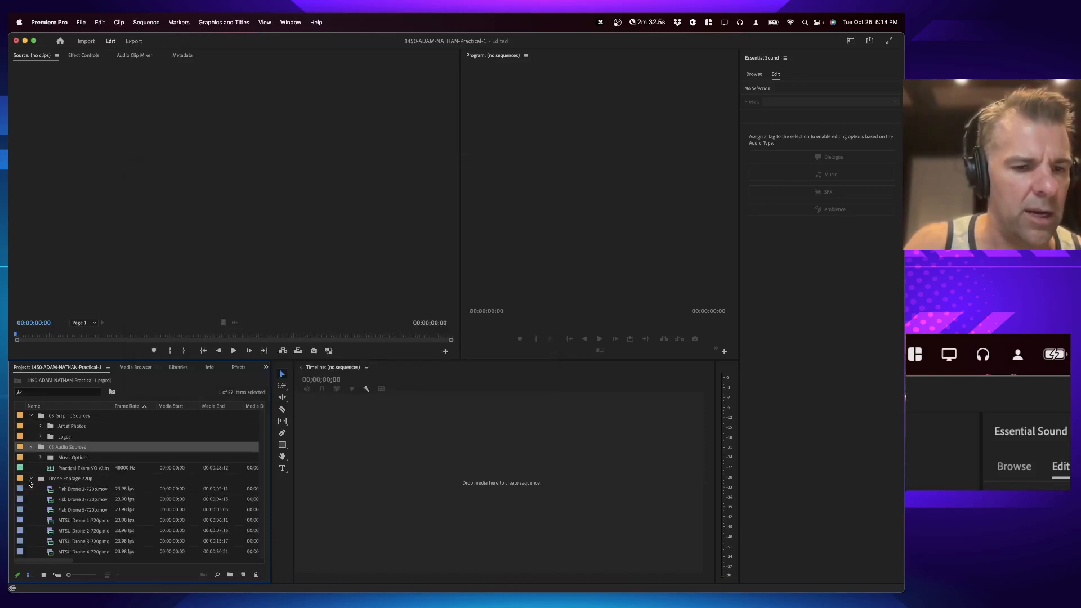
left_click(31, 479)
left_click(32, 447)
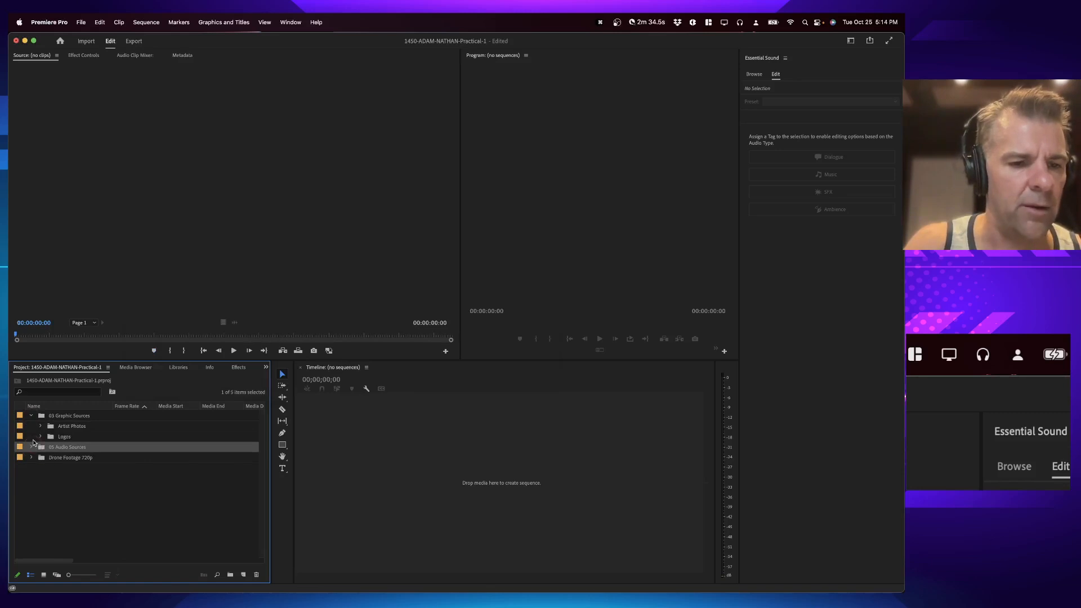
Step: Review the sequence preset and naming instructions in the exam document
key("super+Tab")
key("super+Tab")
scroll(323, 435, "down", 5)
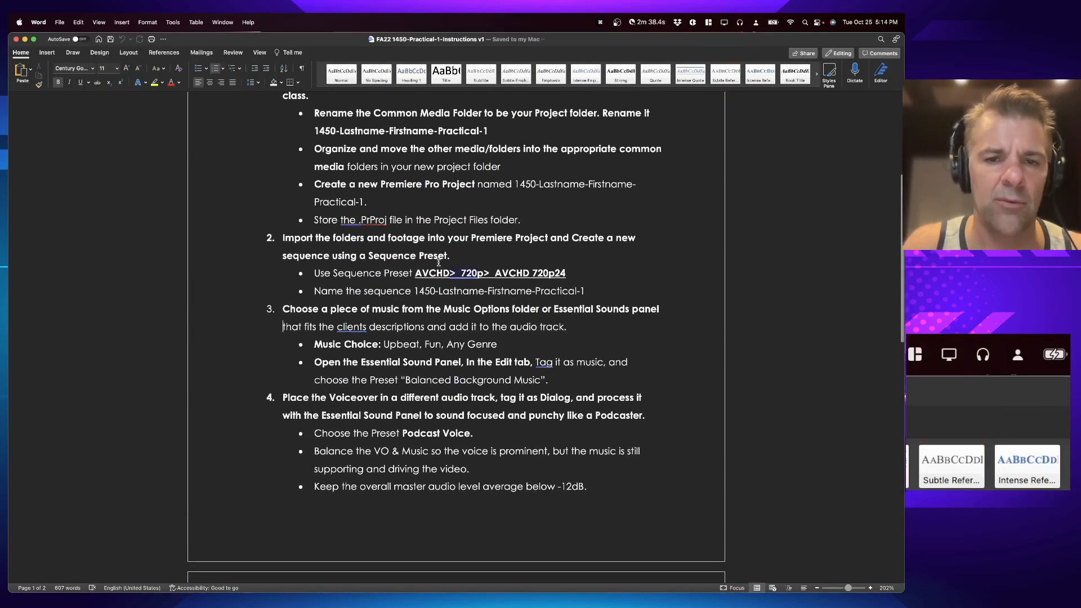
key("super+Tab")
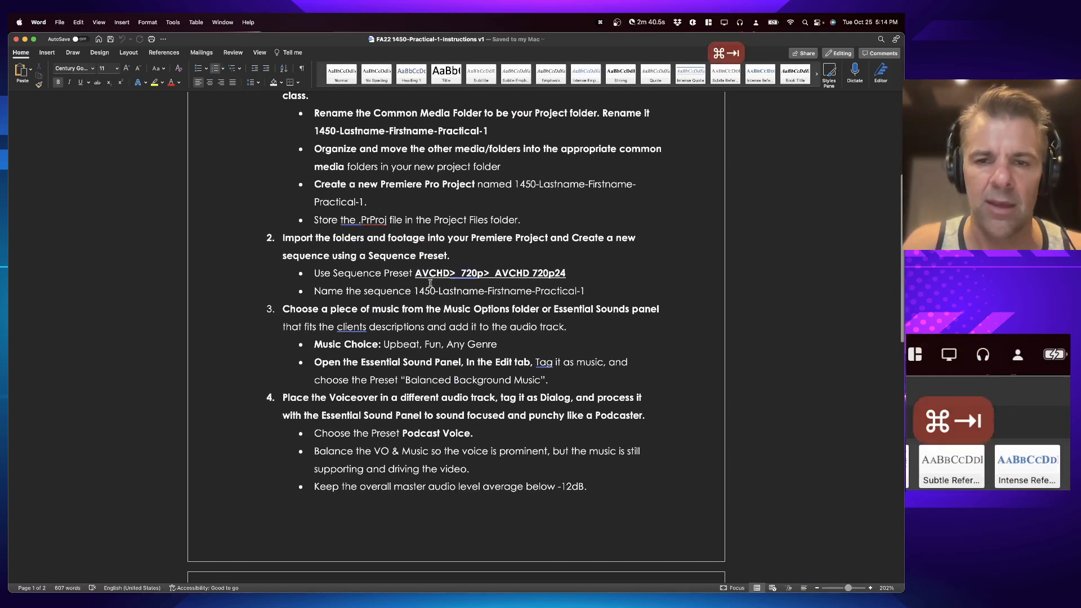
Step: Start a new sequence with the DSLR 720p24 preset selected under Digital SLR
left_click(81, 22)
mouse_move(96, 41)
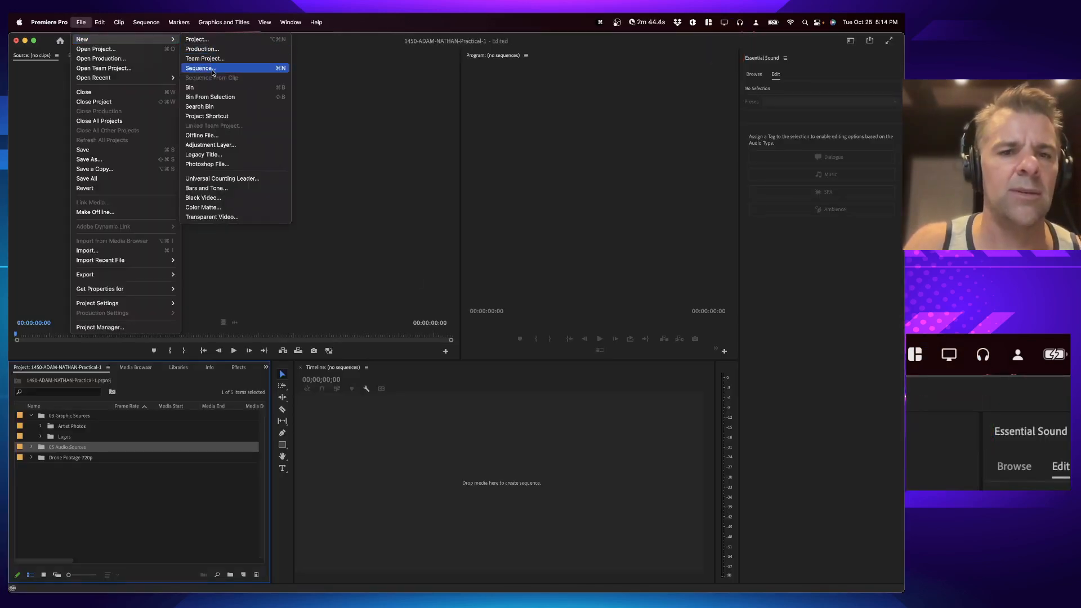
key("super+n")
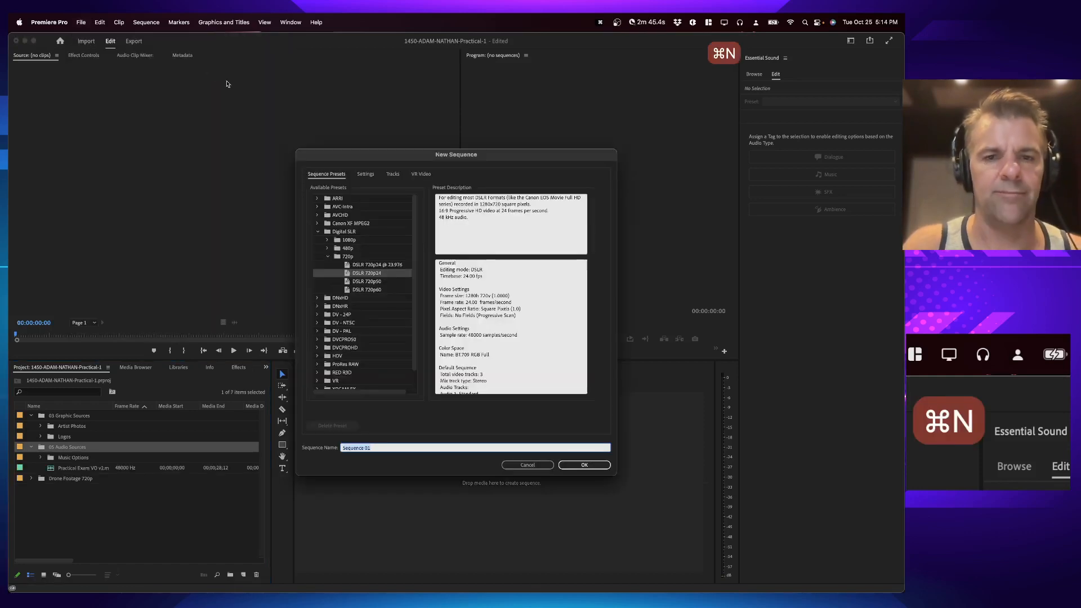
left_click(318, 232)
left_click(317, 233)
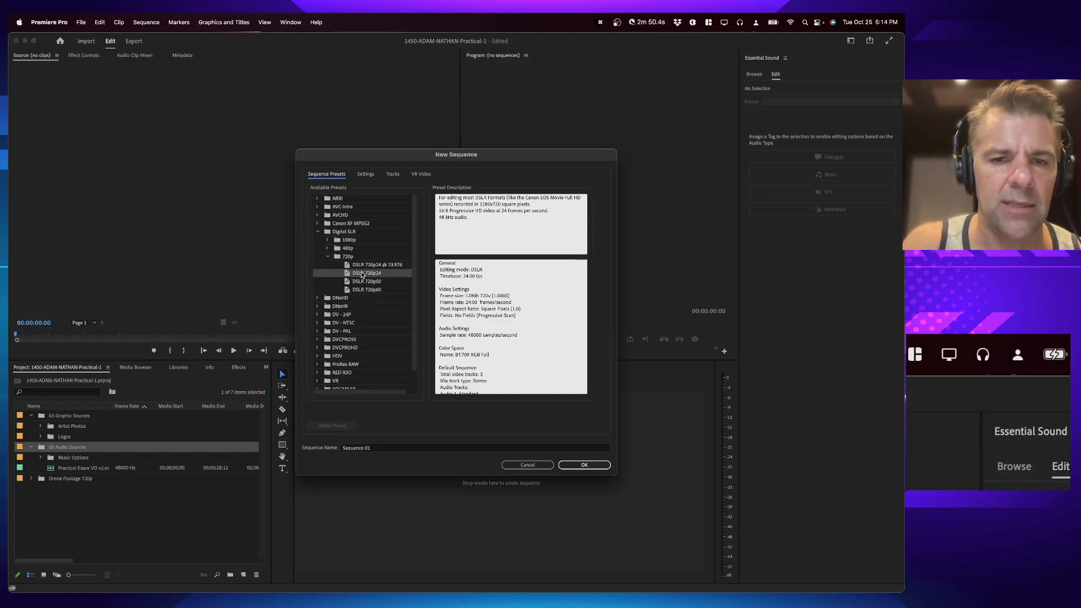
Step: Copy the sequence name 1450-Lastname-Firstname-Practical-1 from the instructions document
key("super+Tab")
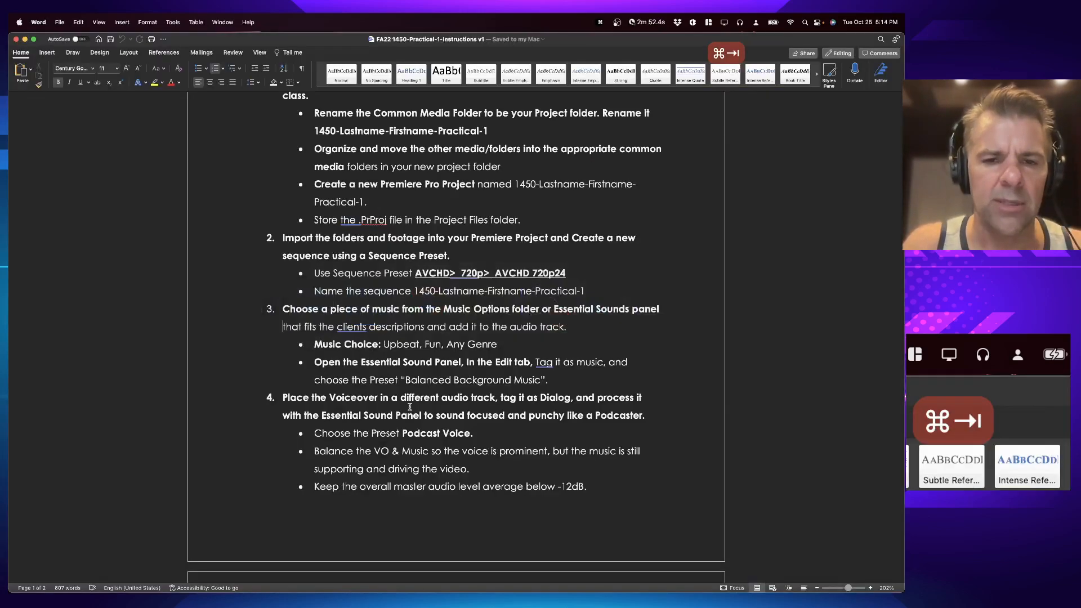
left_click_drag(436, 291, 572, 284)
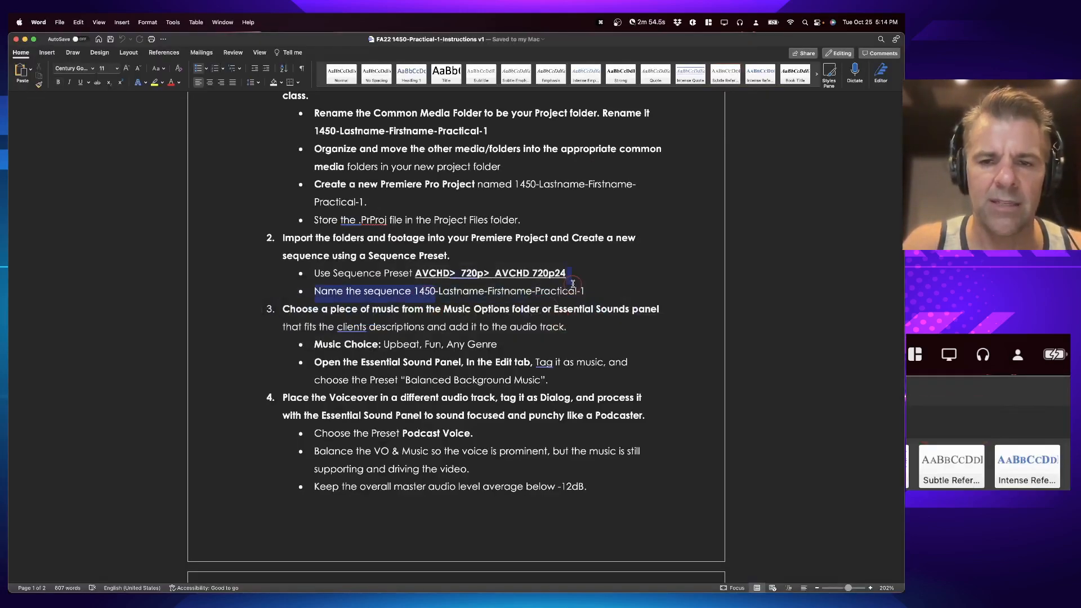
key("super+Tab")
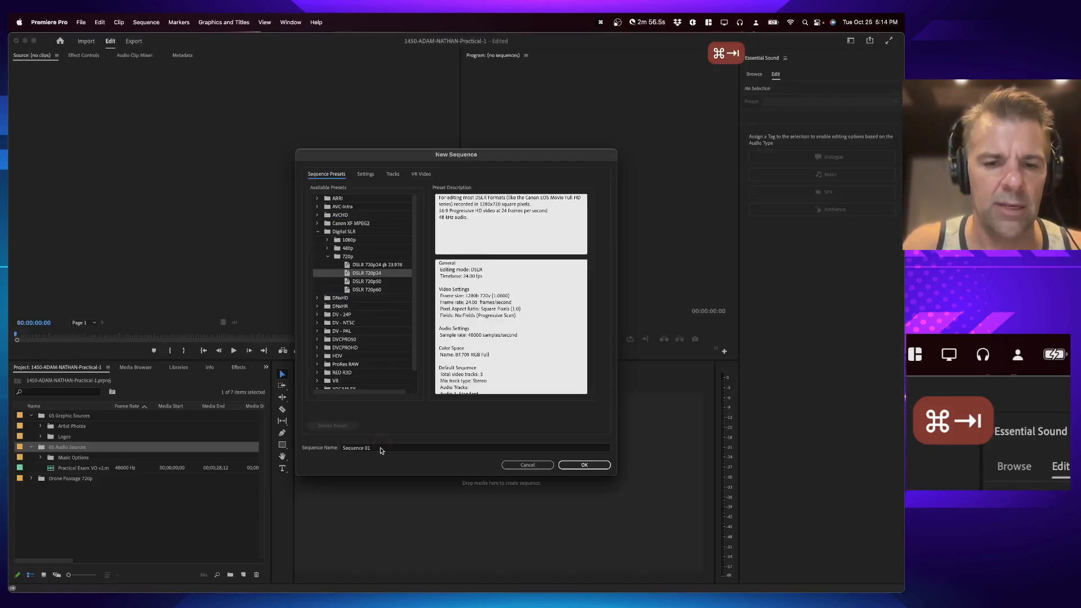
Step: Paste the name template as the sequence name, replace Lastname and Firstname with the student's last and first names, and create it
left_click(380, 449)
key("super+a")
type("1450-Lastname-Firstname-Practical-1")
double_click(376, 448)
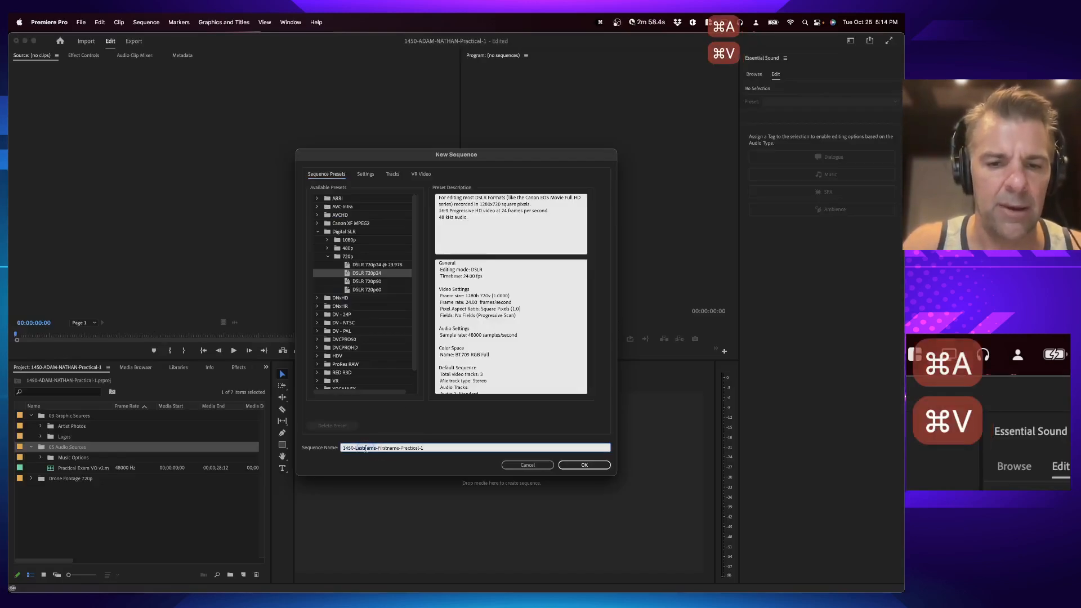
type("ADAM")
double_click(381, 448)
type("NATHAN")
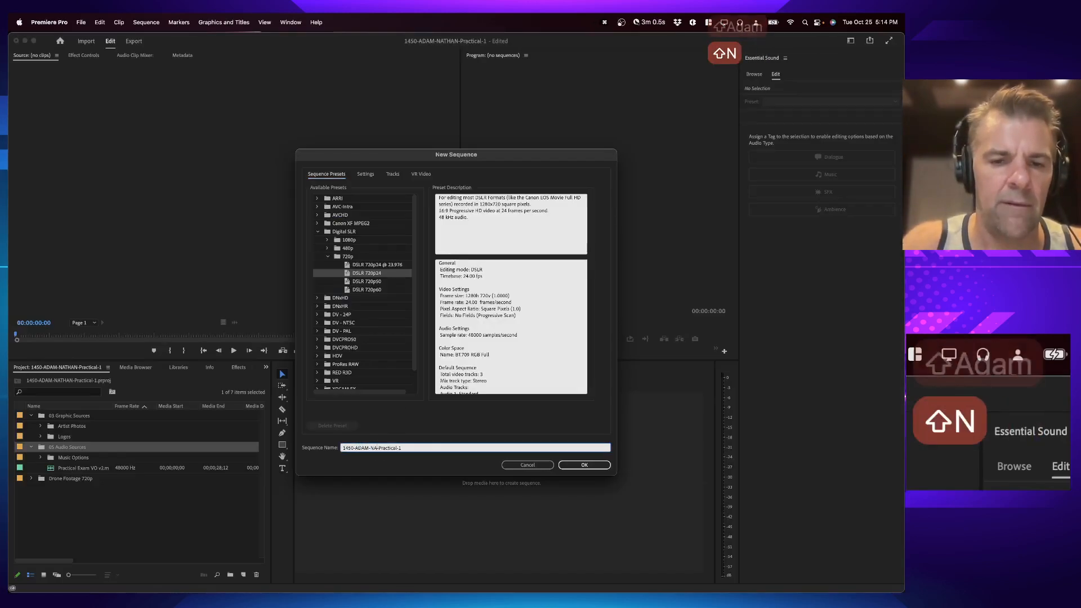
left_click(585, 465)
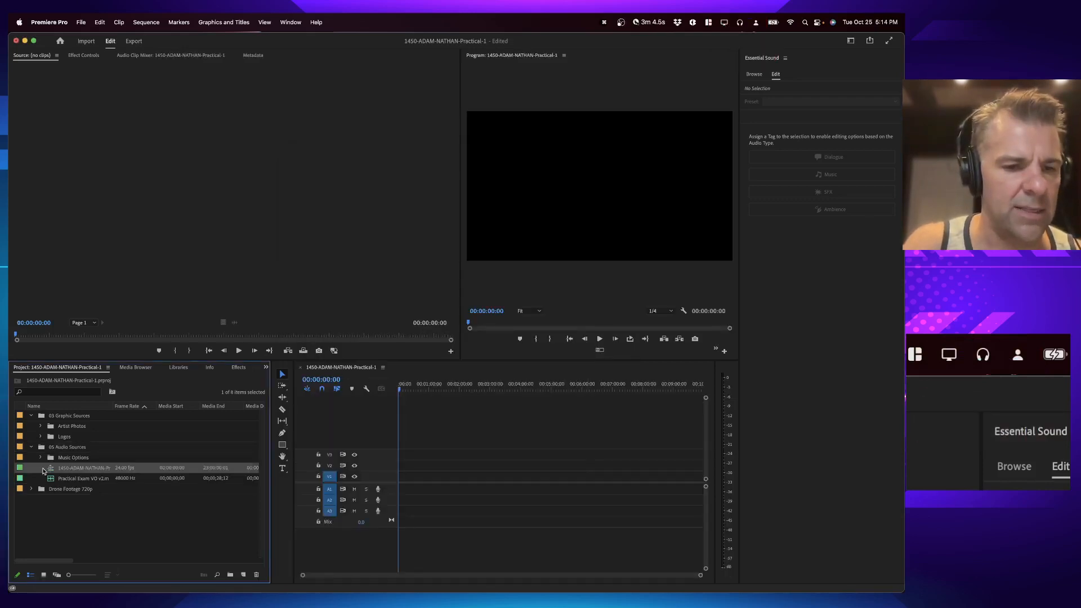
Step: Move the new sequence out of the 05 Audio Sources bin to the project root and select it
left_click(39, 532)
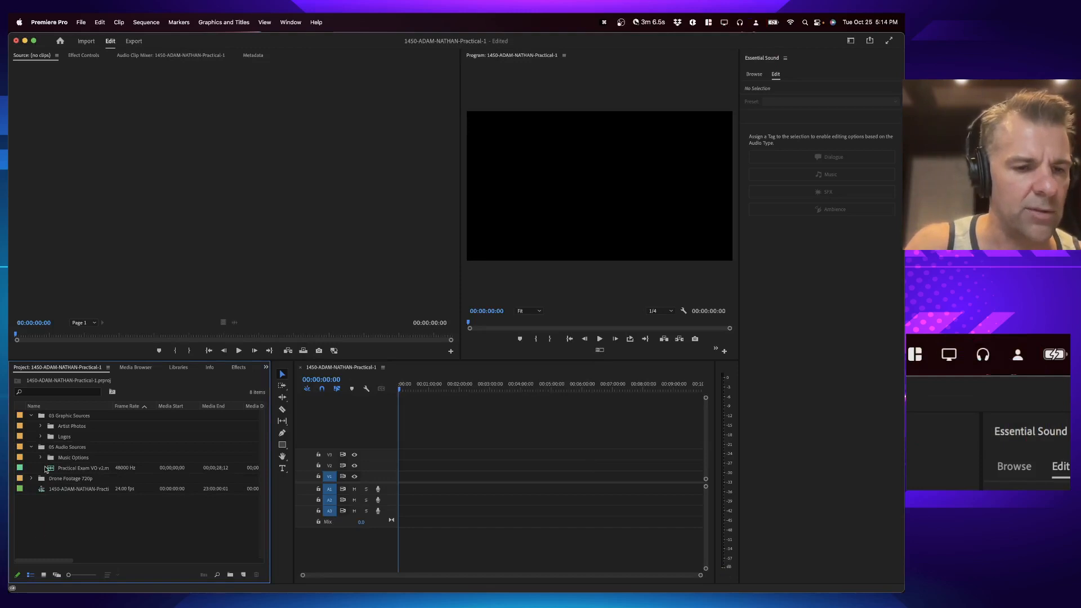
left_click(32, 447)
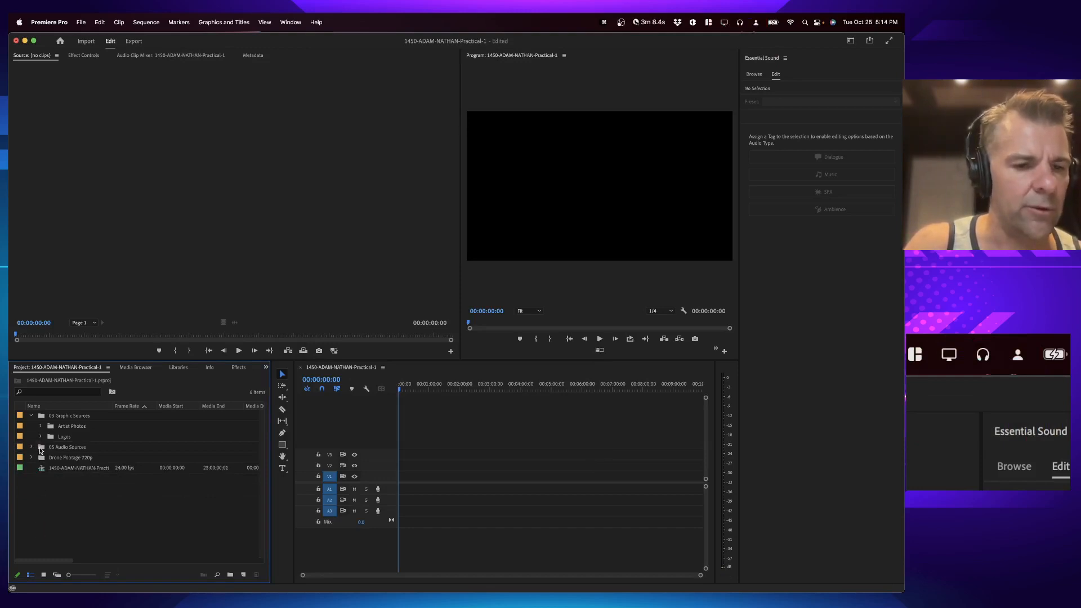
left_click(40, 449)
left_click(32, 447)
left_click(62, 493)
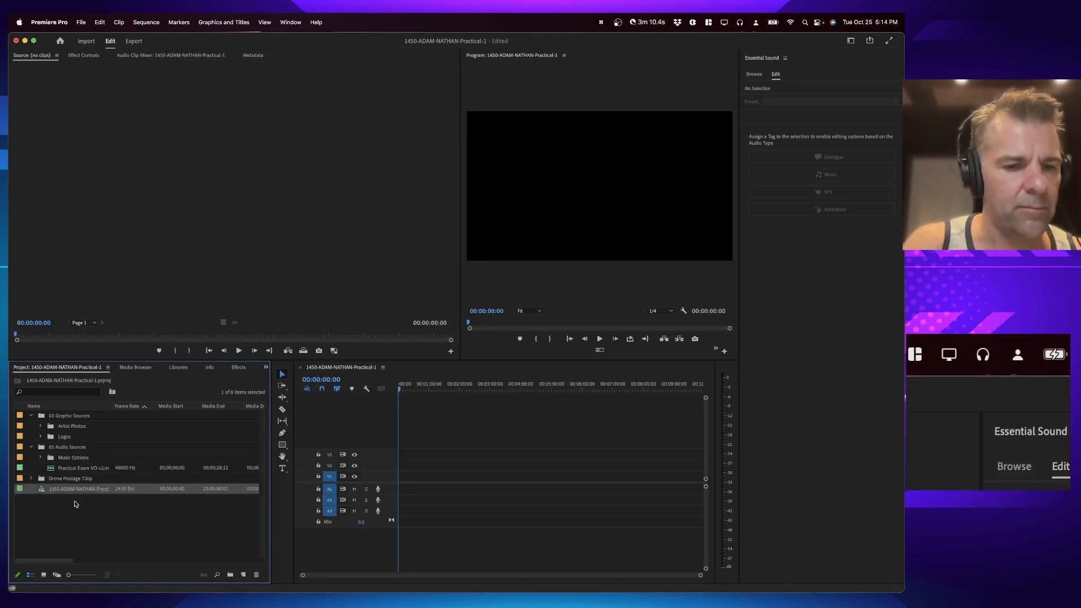
Step: Delete the words Essential Sounds from step 3 of the instructions document
key("super+Tab")
scroll(363, 314, "down", 3)
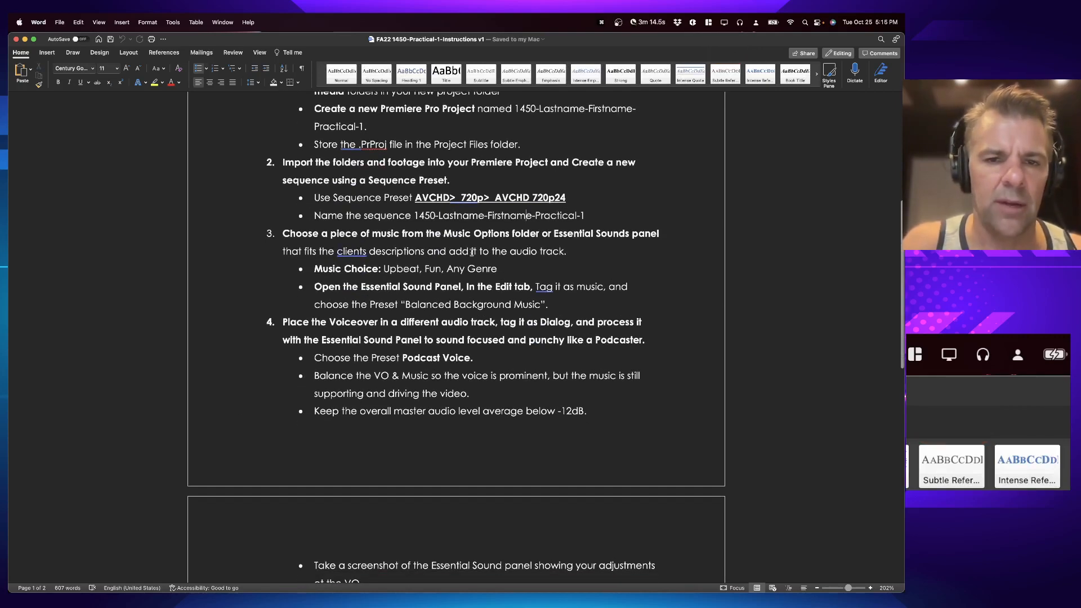
scroll(436, 257, "down", 2)
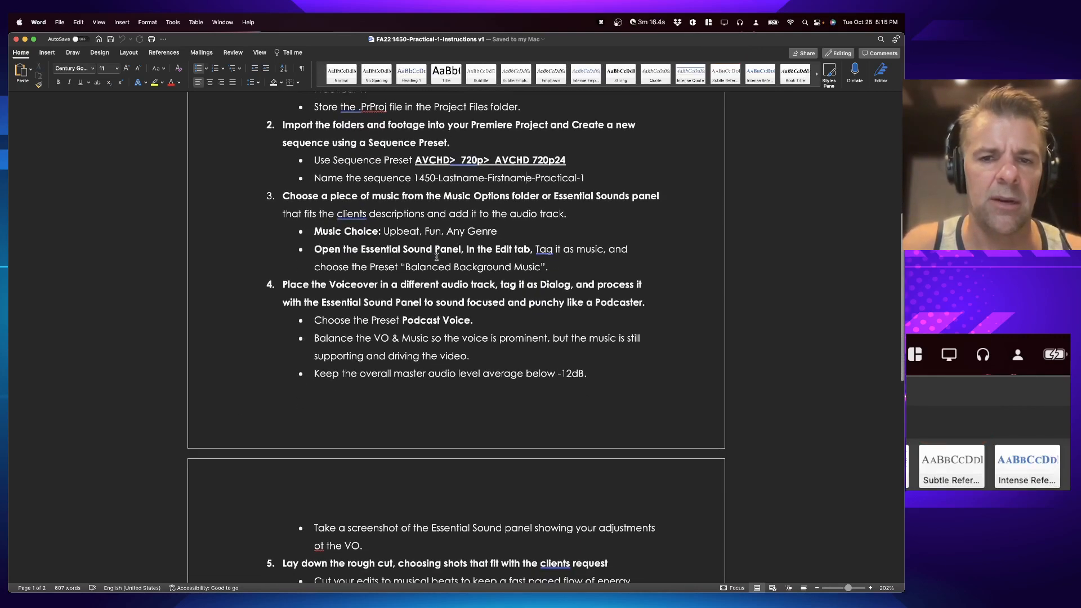
double_click(576, 195)
left_click(612, 197, "shift")
key("BackSpace")
key("BackSpace")
key("BackSpace")
key("BackSpace")
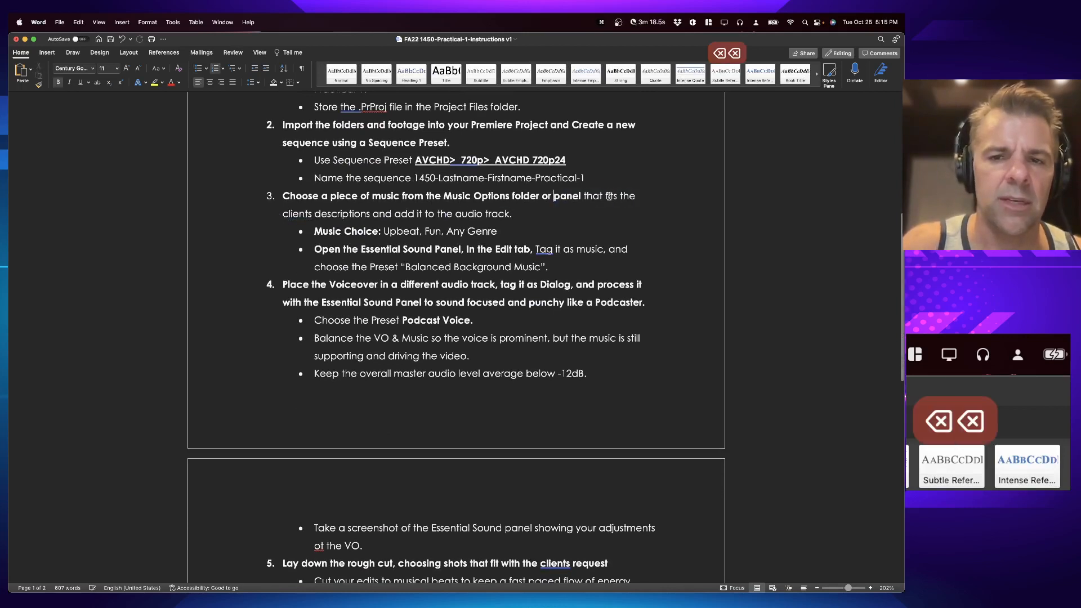
Step: Open the Music Options bin and preview song 1 in the Source Monitor
key("super+Tab")
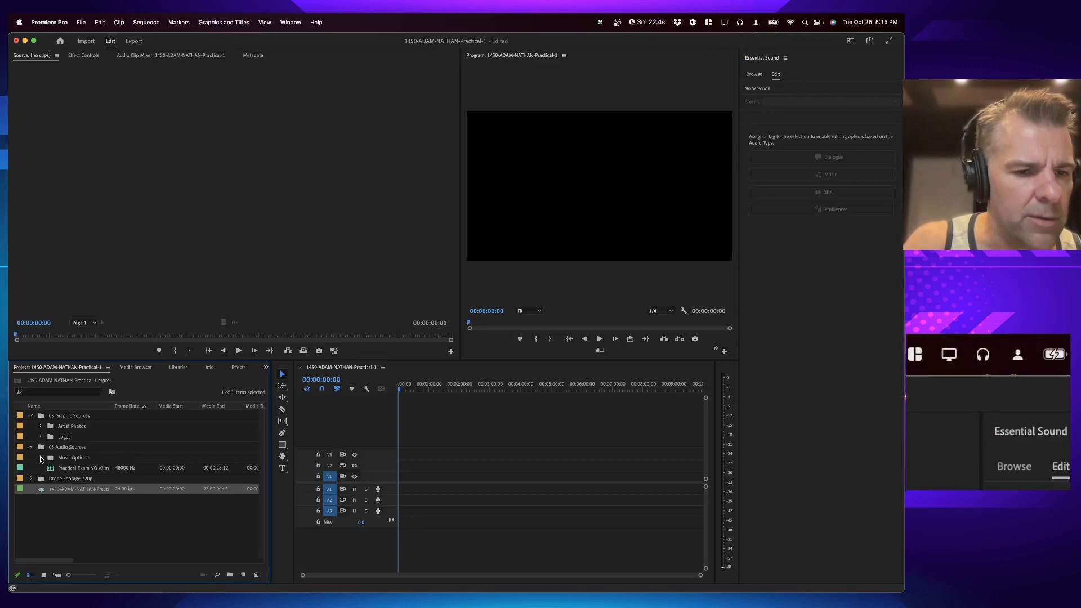
left_click(40, 458)
left_click(66, 469)
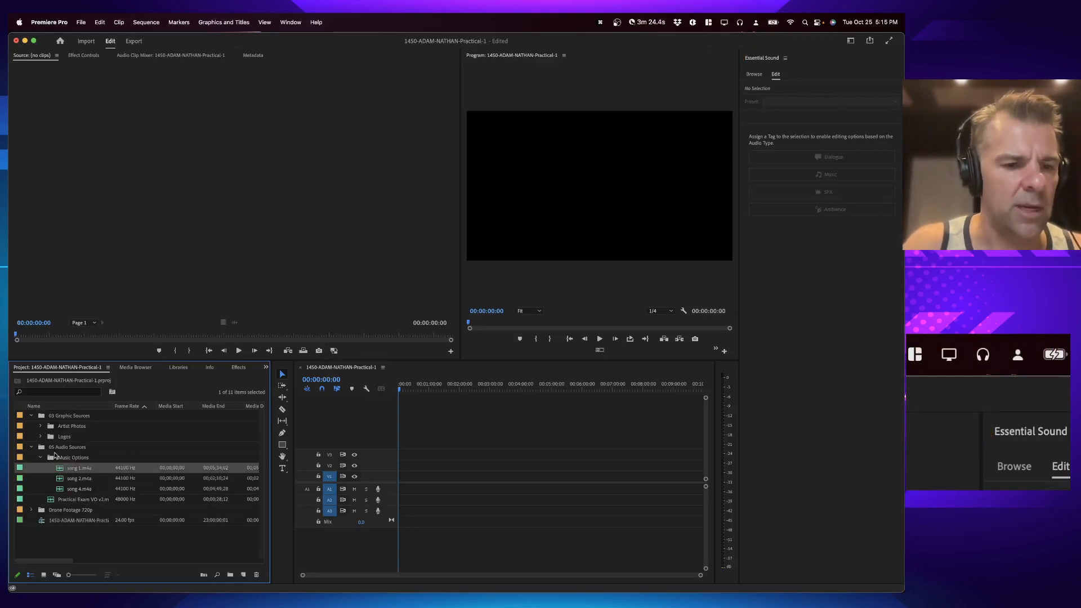
double_click(59, 468)
key("space")
left_click(44, 246)
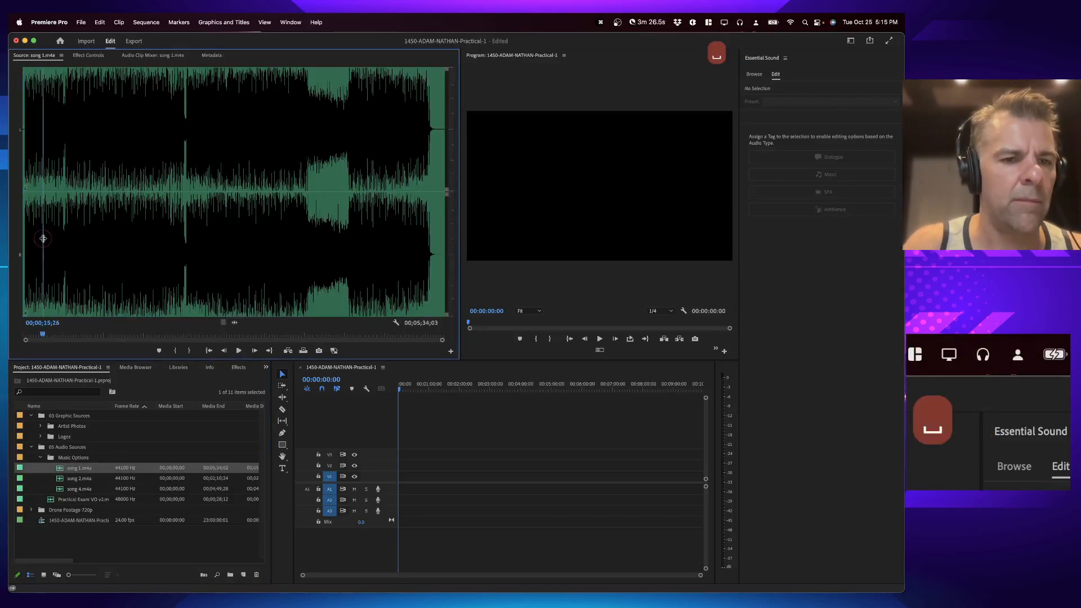
Step: Preview song 2 and song 4 in the Source Monitor
double_click(63, 479)
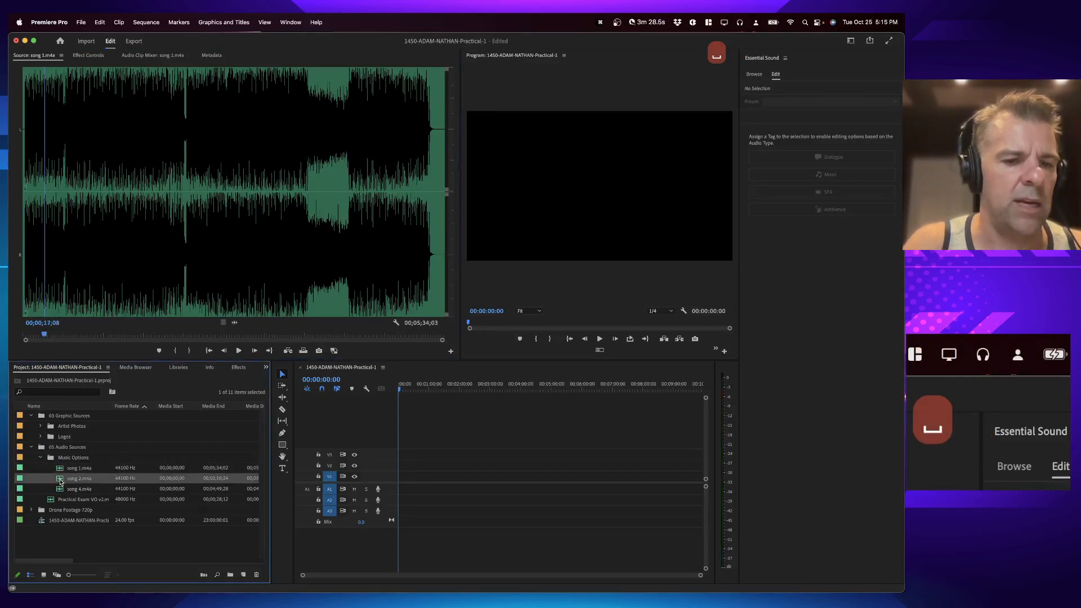
key("space")
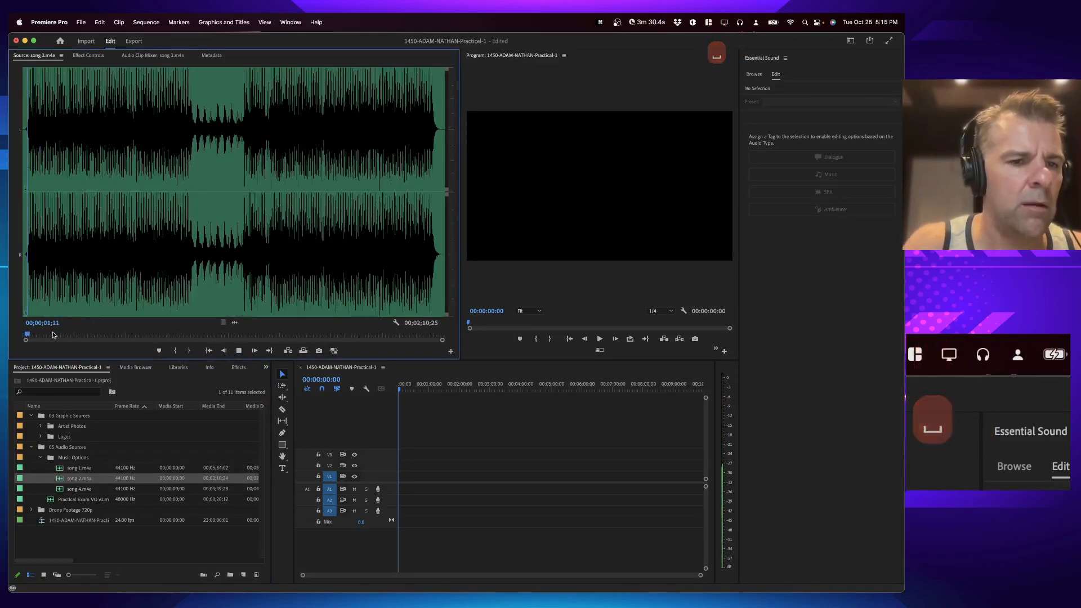
key("space")
left_click(63, 491)
double_click(62, 489)
key("space")
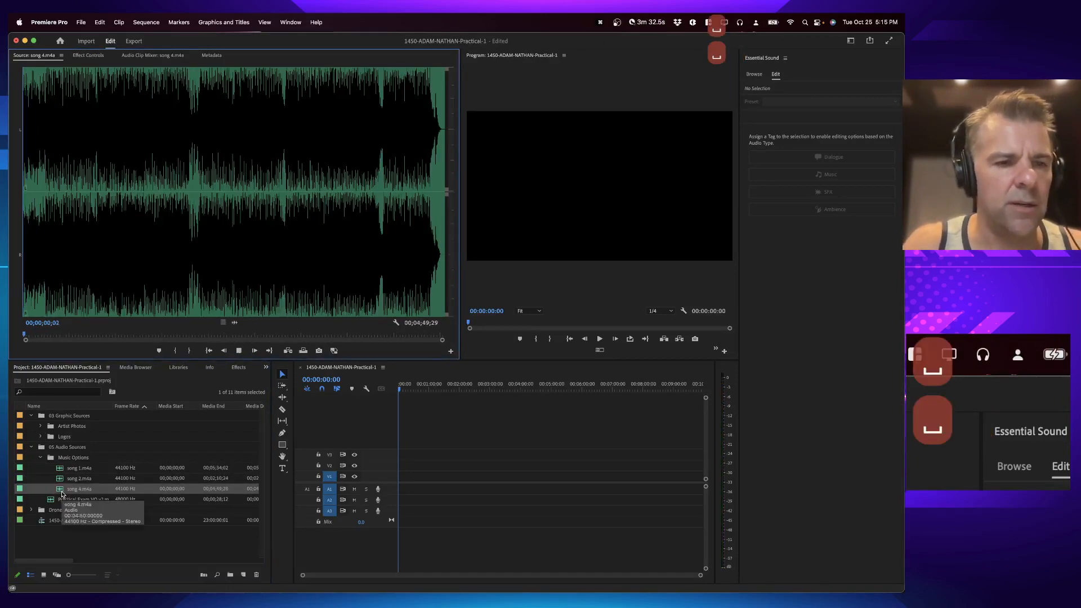
key("space")
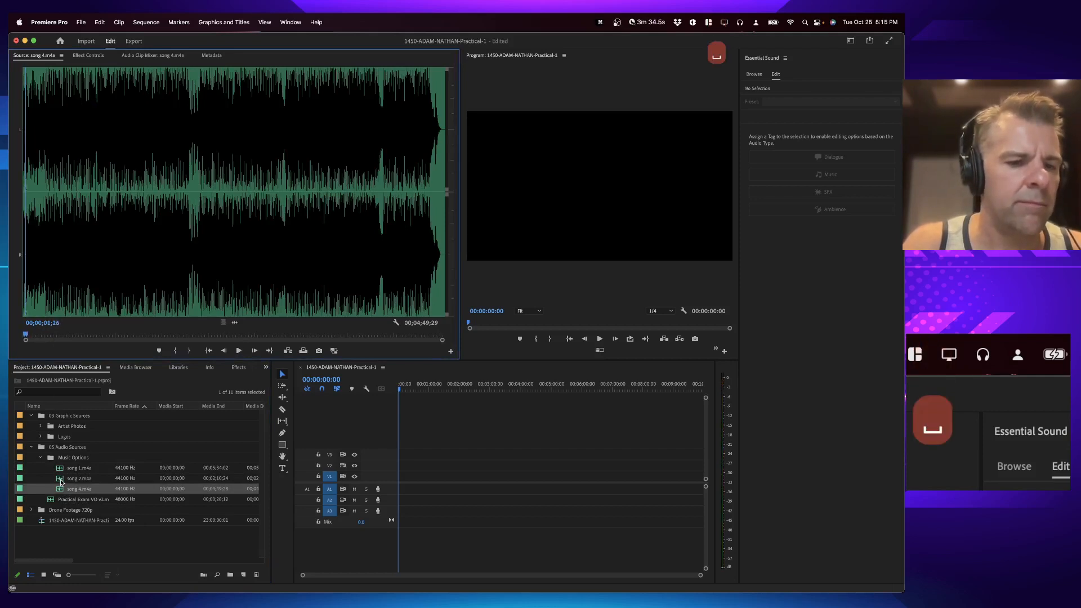
Step: Load song 2 and place it on audio track A1 at the start of the sequence, then select the clip
double_click(61, 478)
key("space")
key("space")
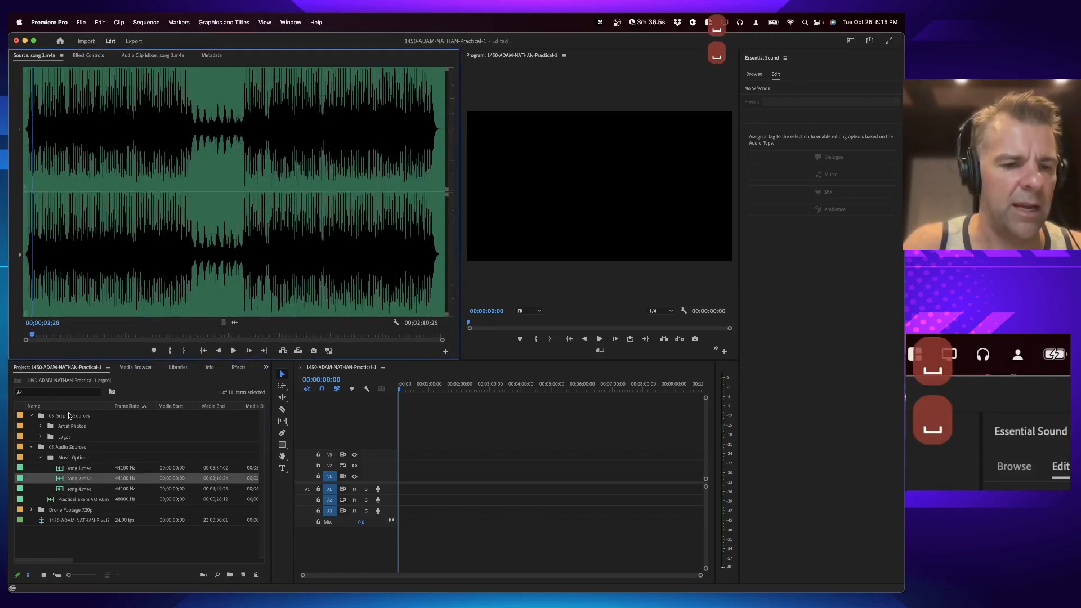
left_click(247, 469)
left_click_drag(248, 469, 391, 483)
left_click(407, 385)
left_click(405, 489)
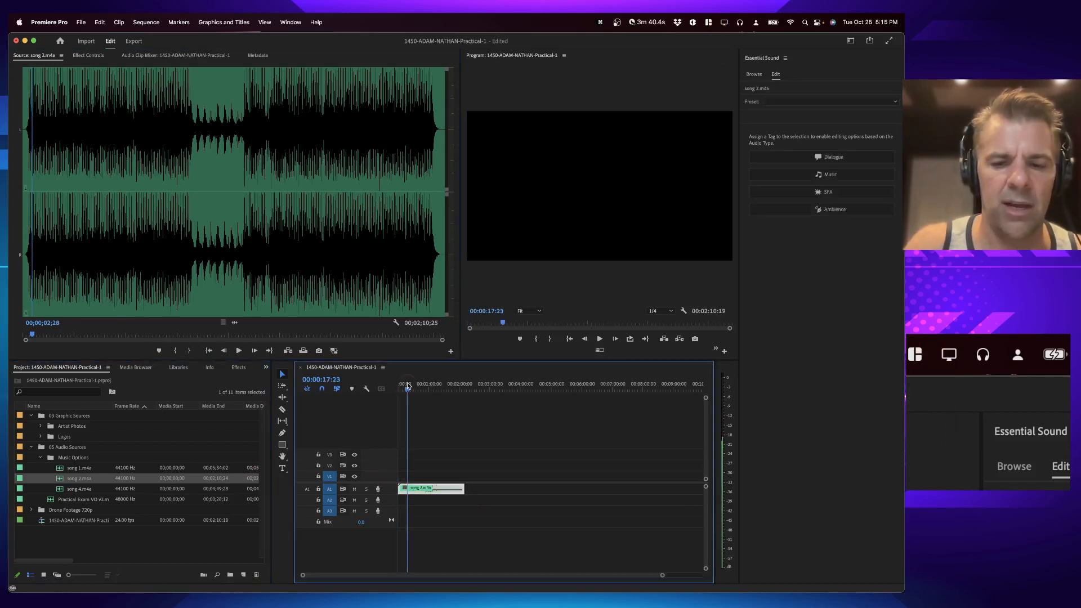
Step: Reset the workspace to its saved layout
key("backslash")
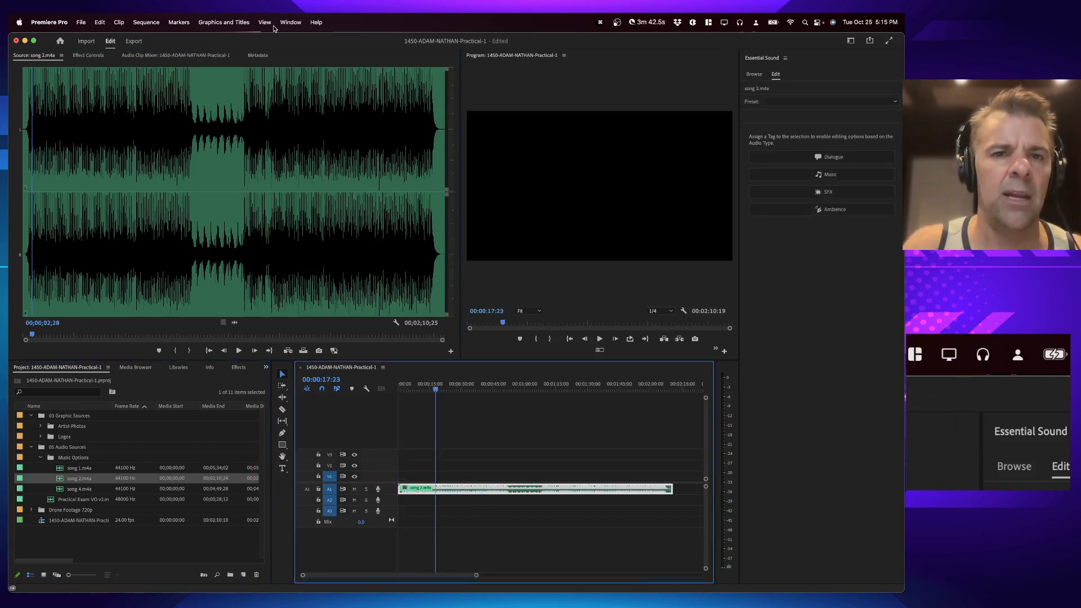
left_click(291, 22)
mouse_move(301, 39)
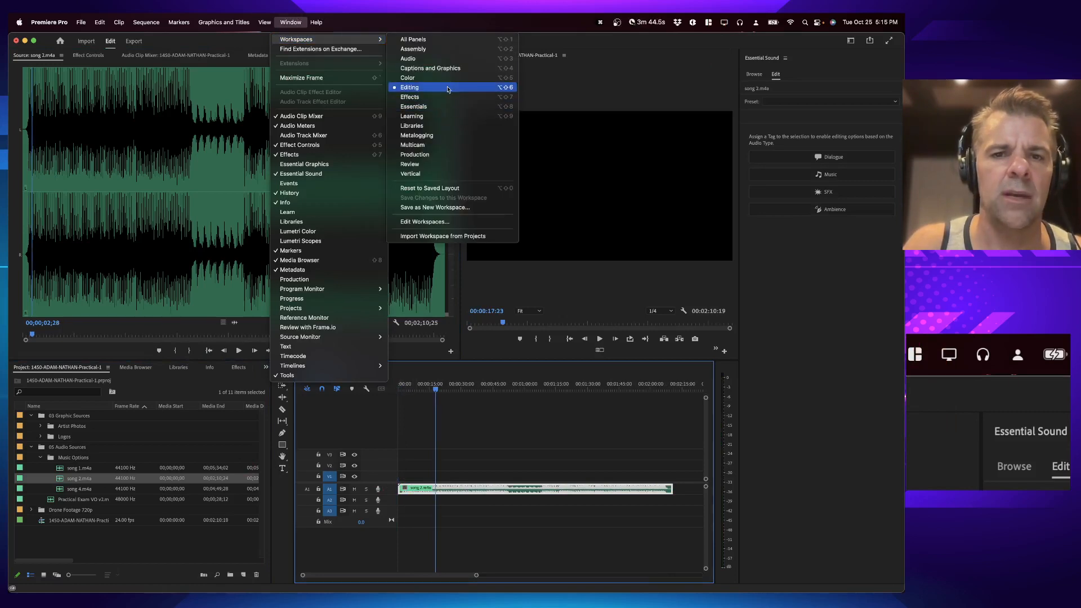
left_click(439, 188)
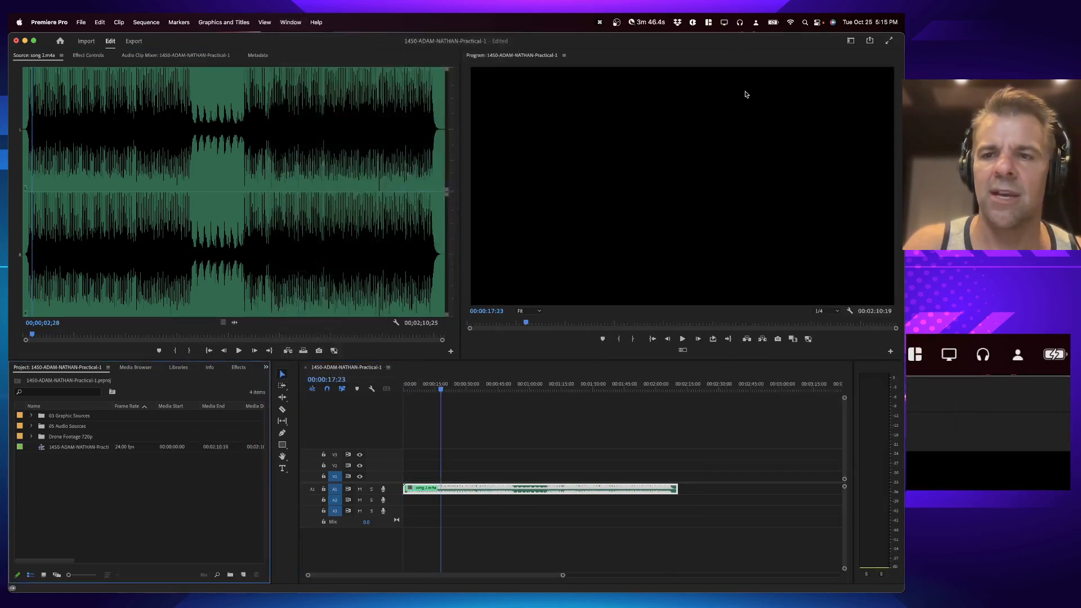
Step: Ripple-trim the start of the song 2 clip so the music begins at the start of the sequence
left_click(444, 441)
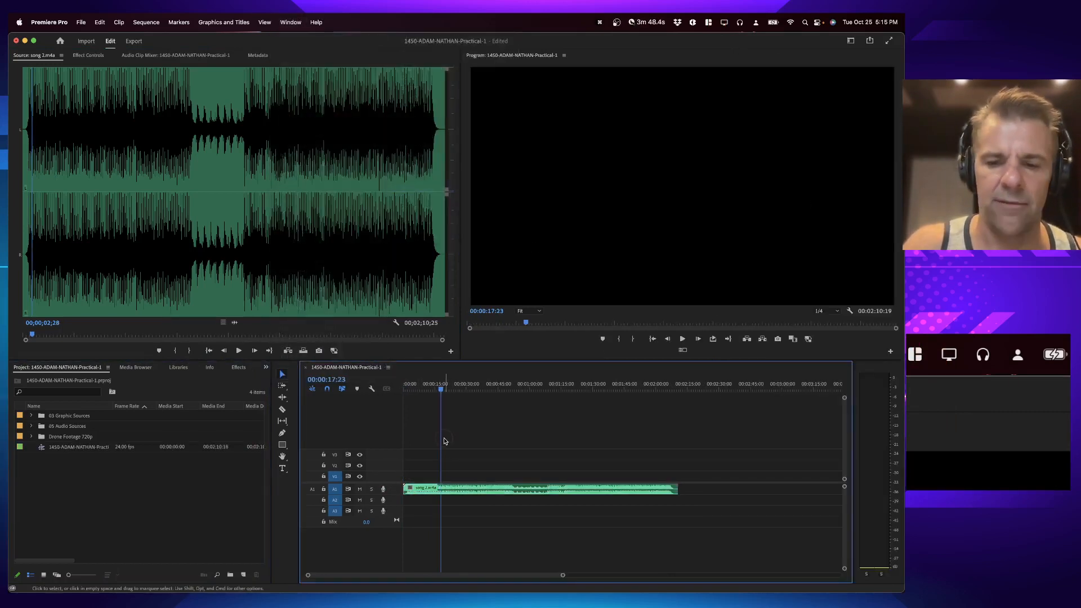
key("shift+=")
key("equal")
key("equal")
key("equal")
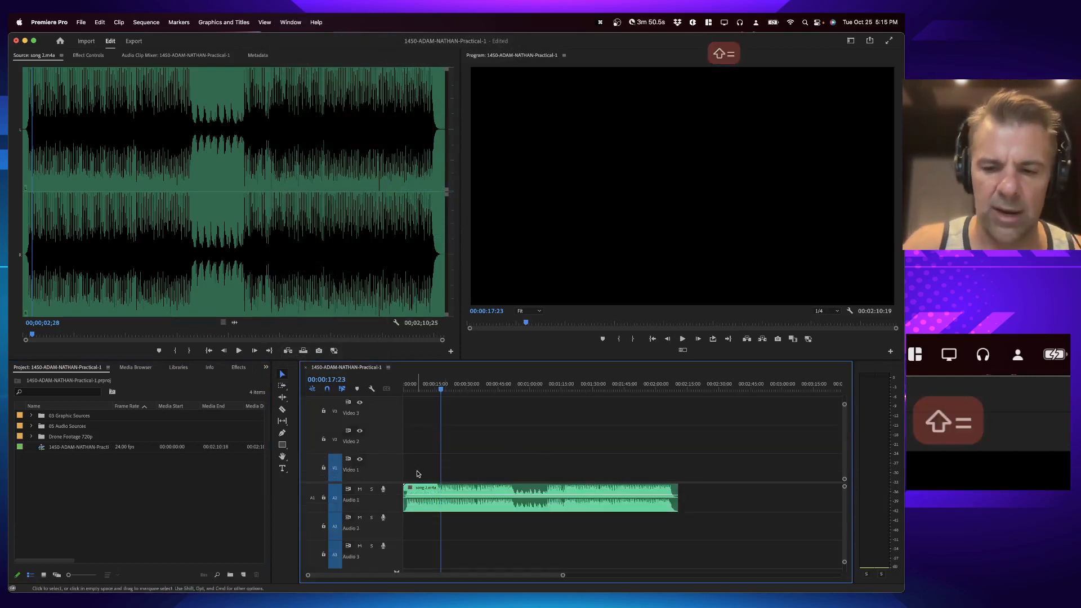
key("Up")
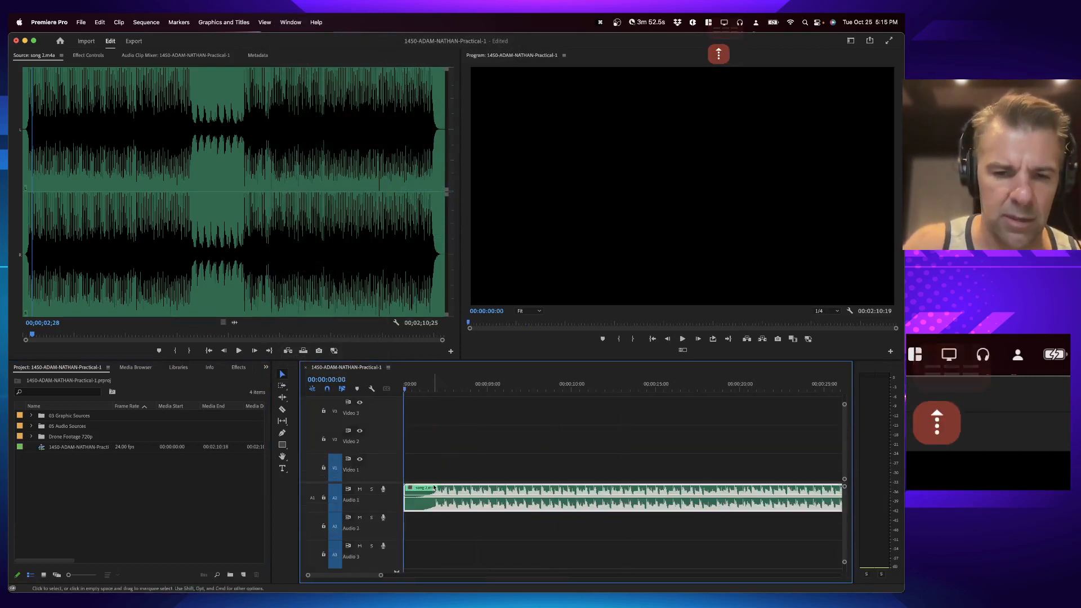
left_click(426, 387)
key("q")
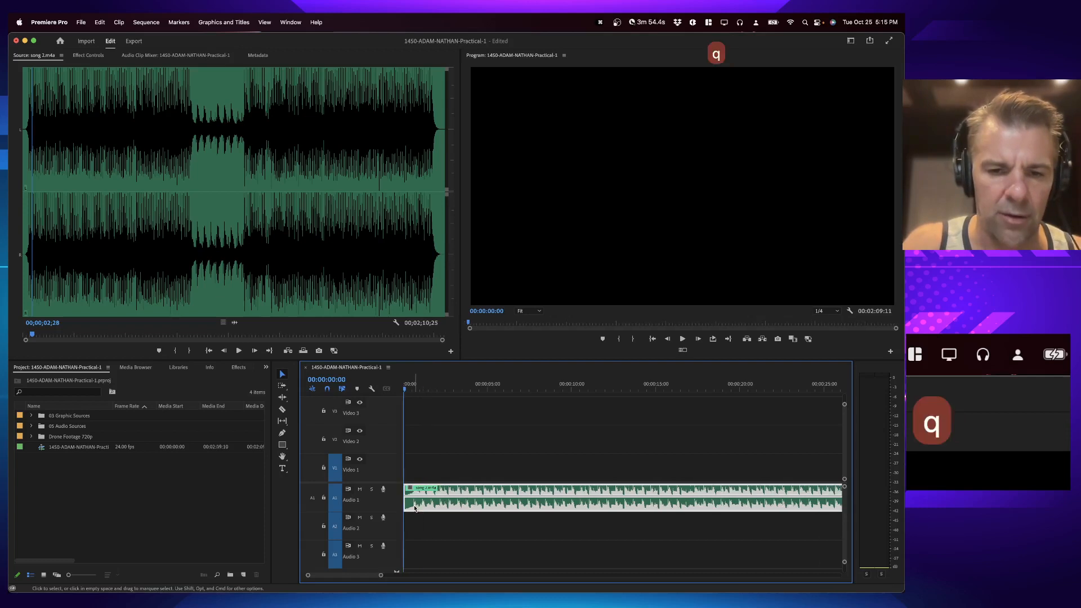
Step: Add the default audio transition to the start of the music clip, play it back and save the project
key("super+d")
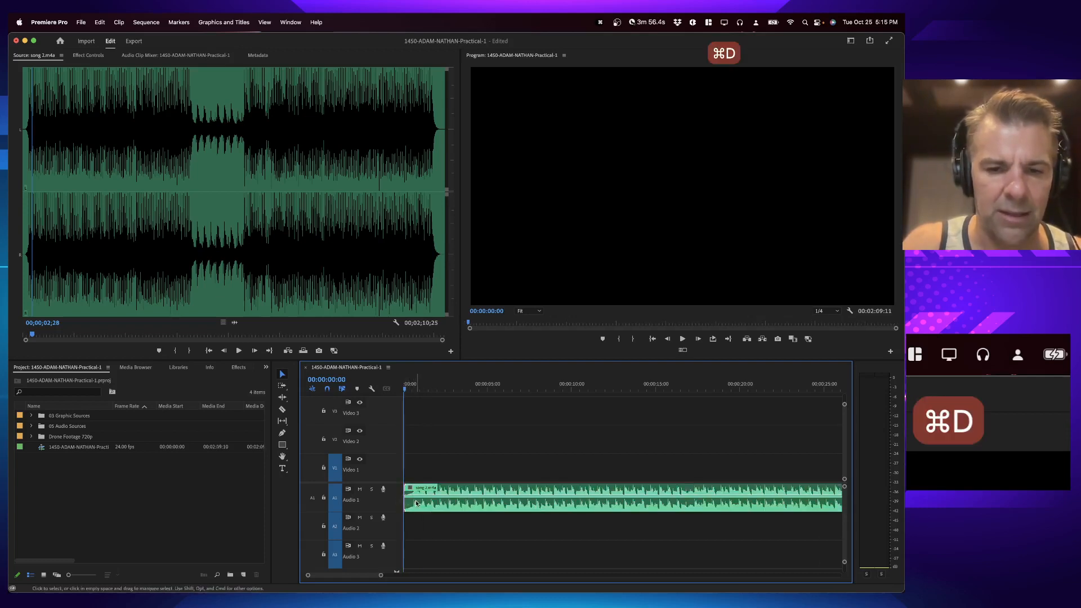
key("shift+super+d")
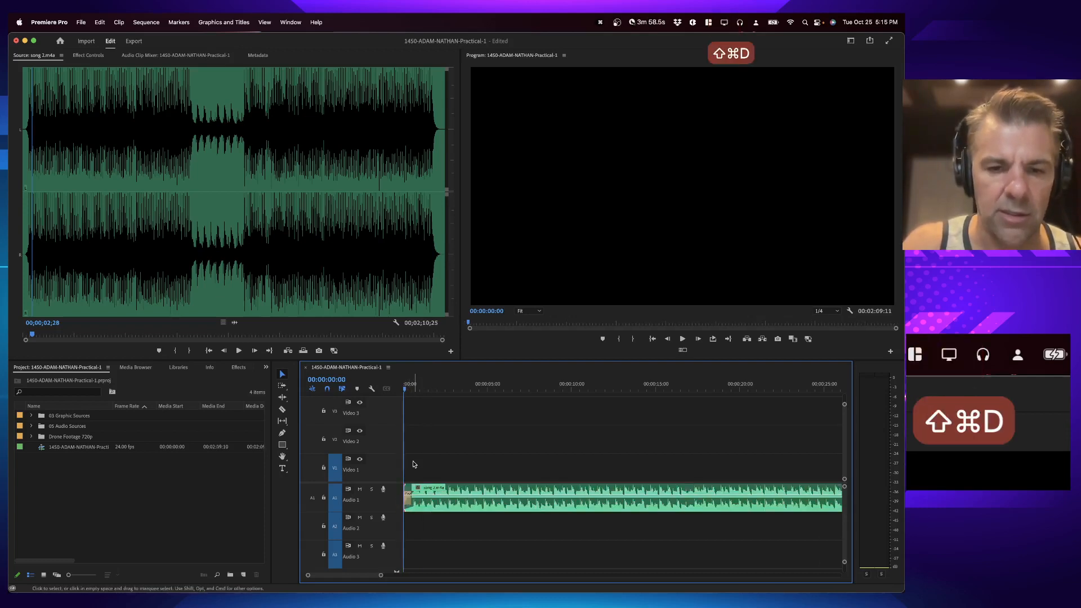
key("space")
key("super+s")
Step: Open the Essential Sound panel and tag the song 2 clip as Music
key("super+Tab")
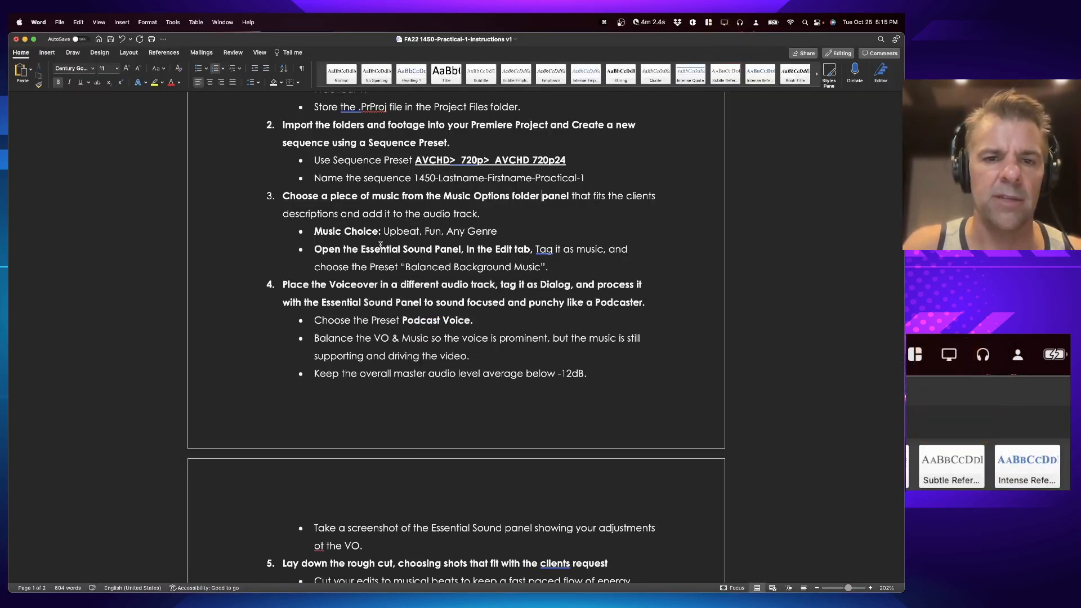
key("super+Tab")
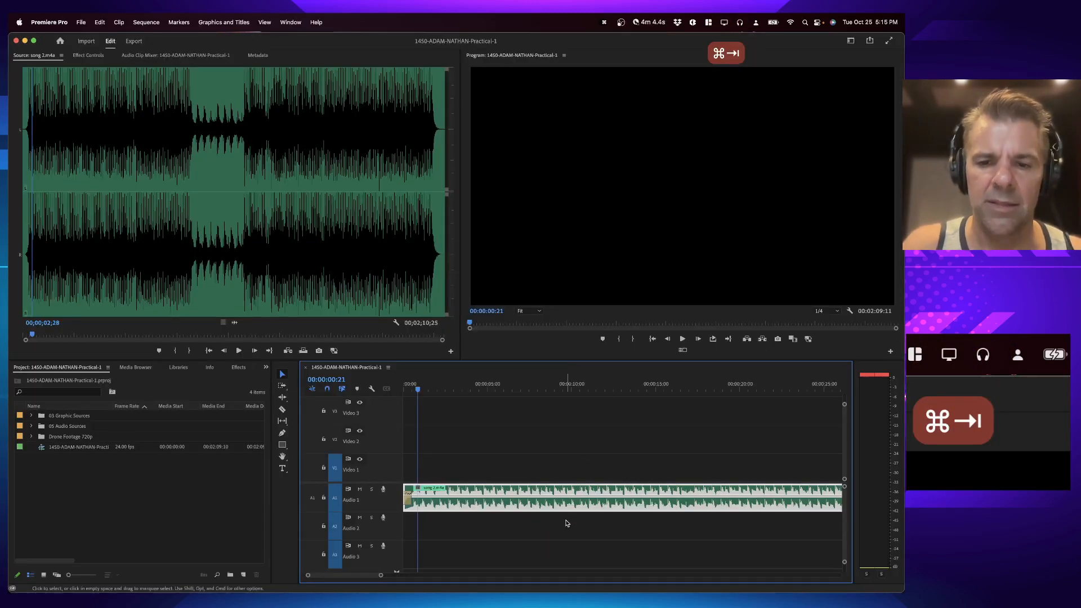
left_click(291, 21)
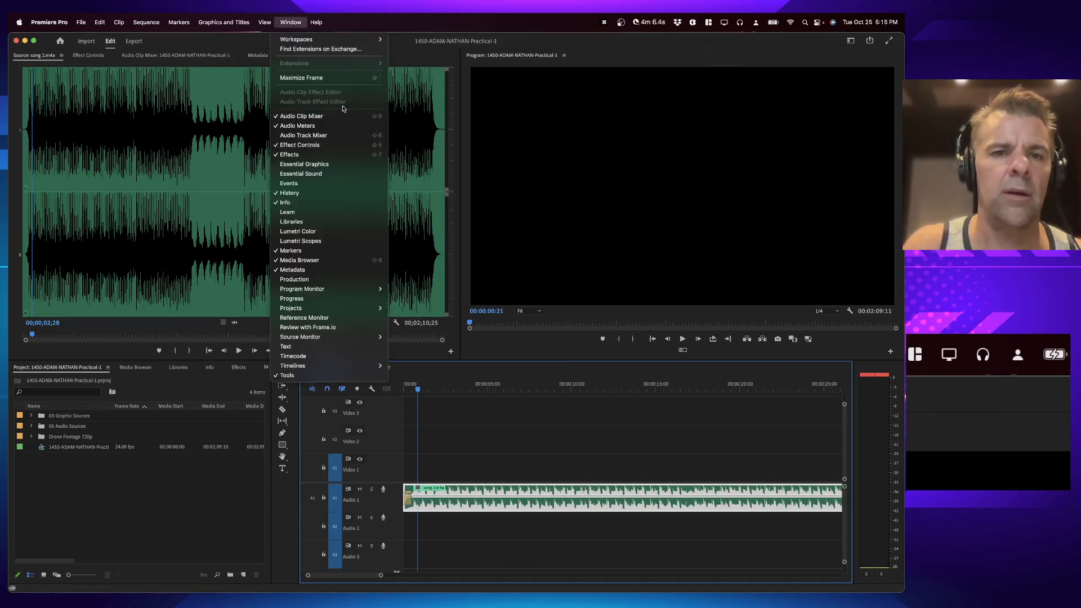
left_click(342, 174)
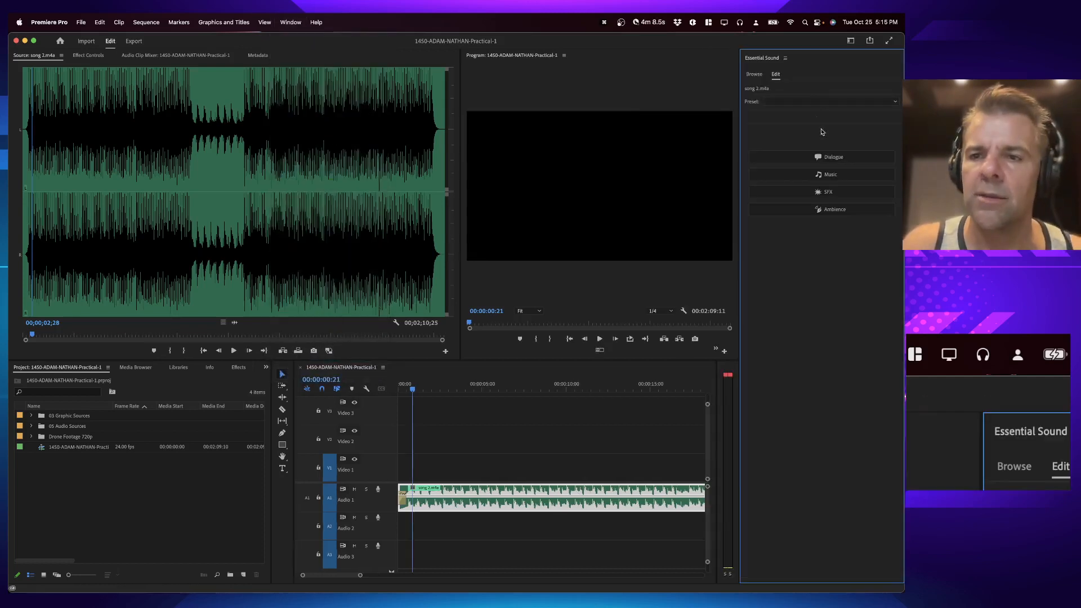
left_click(830, 173)
Step: Apply the Balanced Background Music preset to the music clip
key("super+Tab")
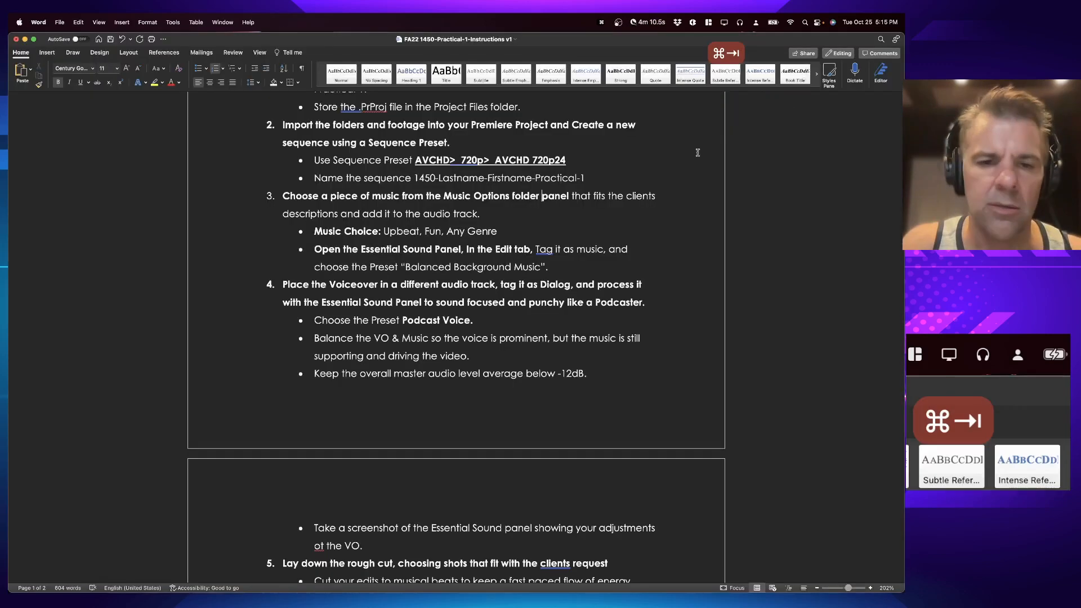
key("super+Tab")
left_click(816, 117)
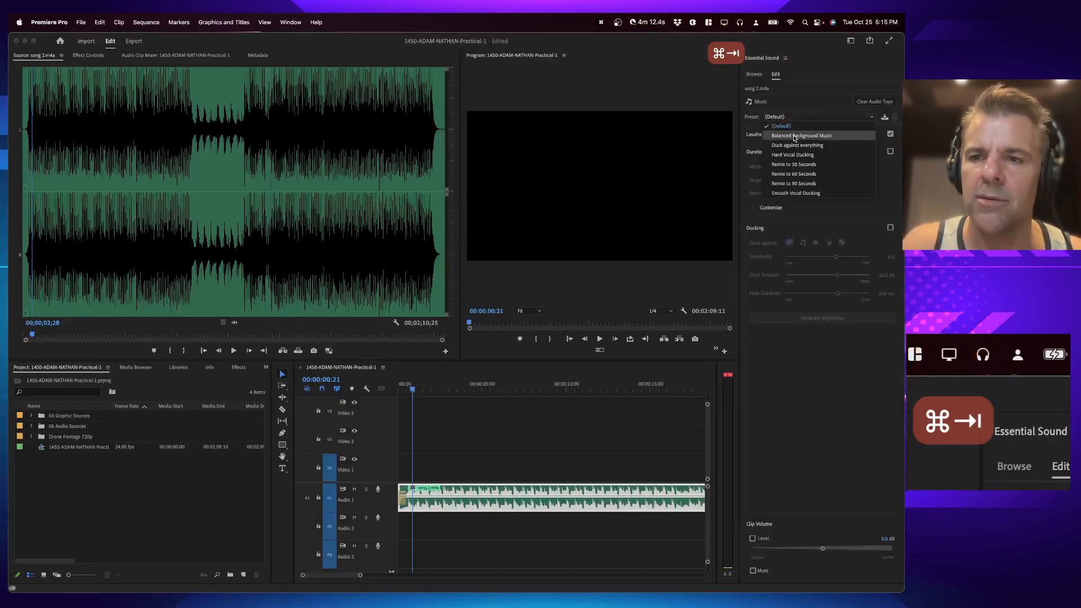
left_click(814, 135)
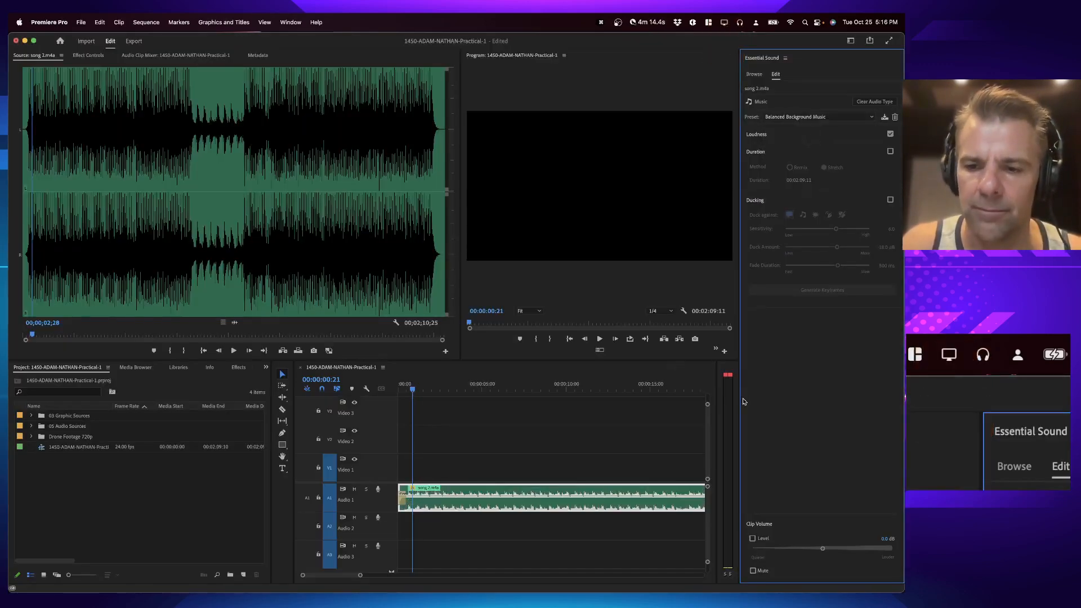
Step: Play the sequence from near the start and save the project
left_click(449, 389)
key("space")
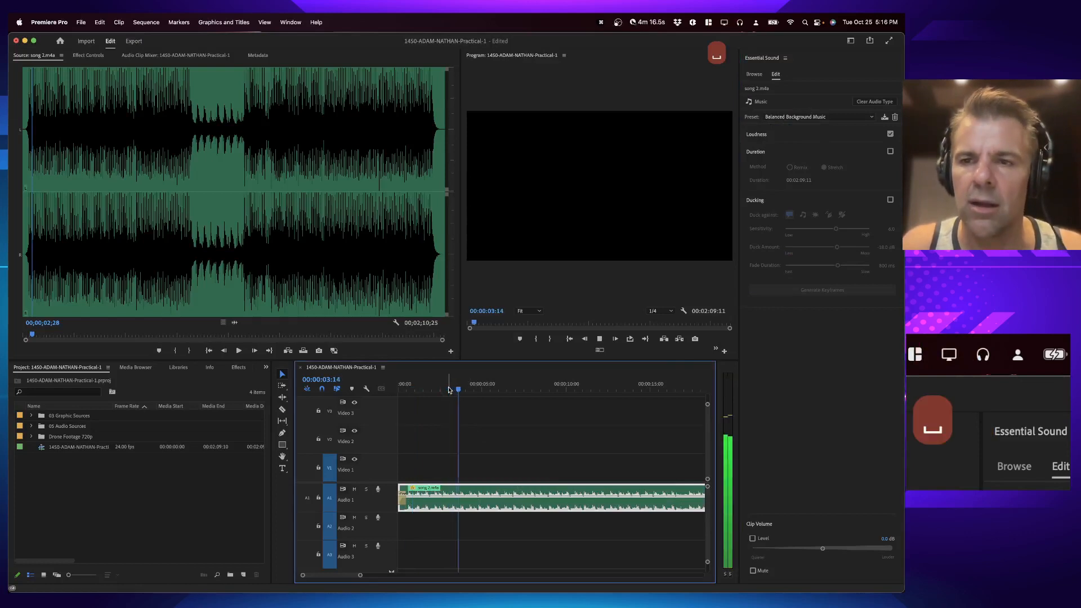
key("super+s")
Step: Expand the 05 Audio Sources bin and place the Practical Exam VO clip on audio track A2 at the sequence start
key("super+Tab")
key("super+Tab")
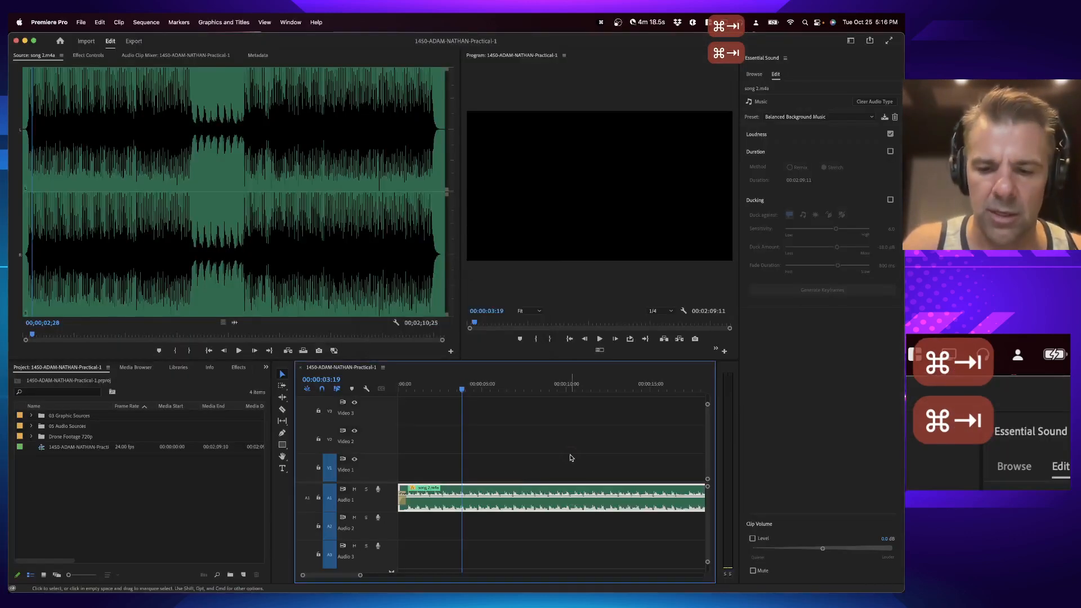
key("backslash")
key("super+Tab")
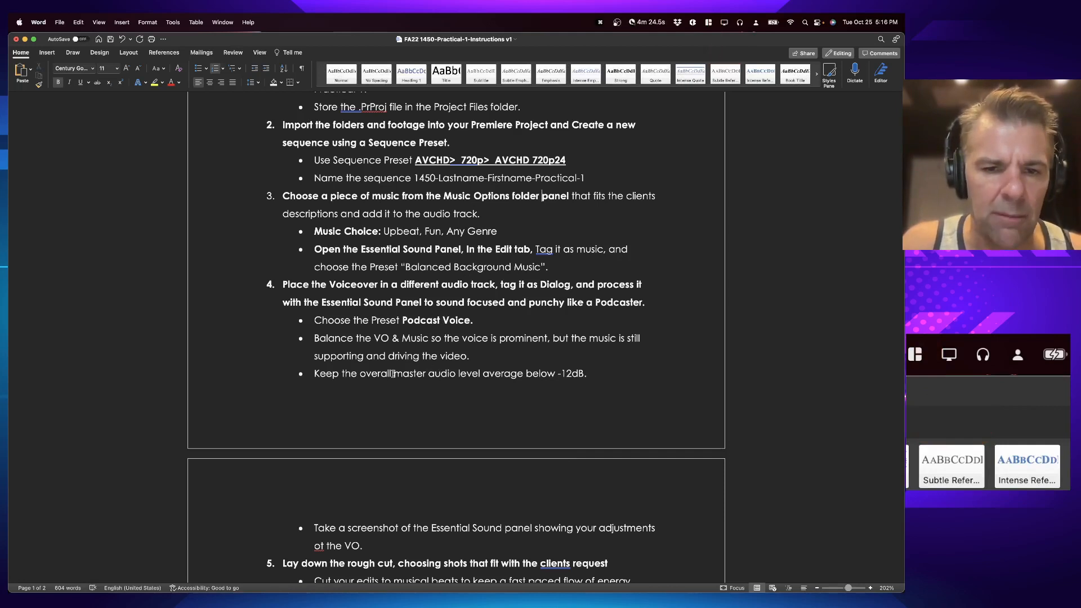
key("super+Tab")
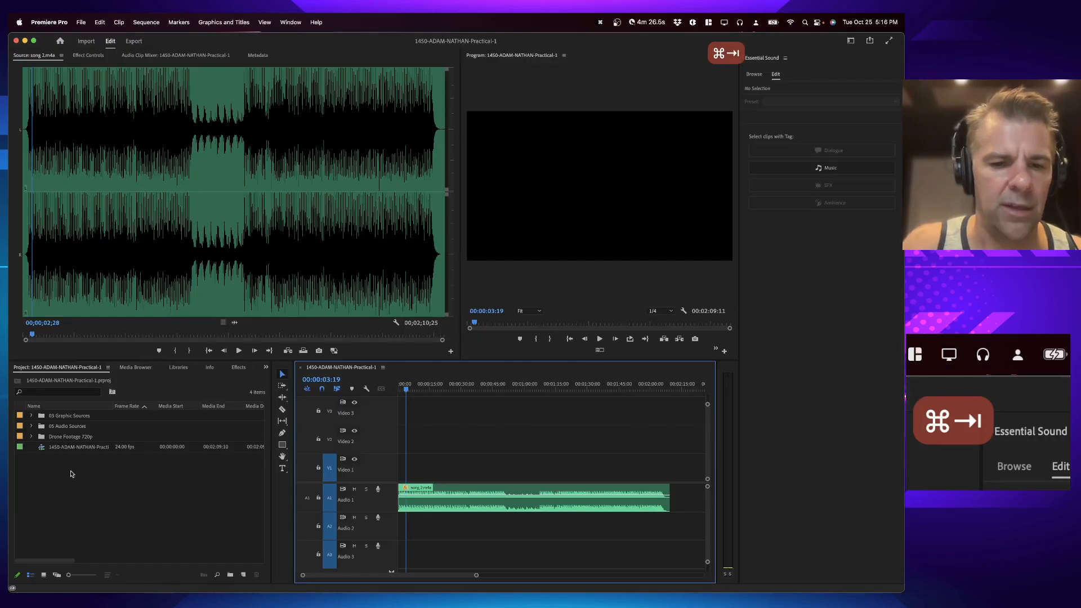
left_click(40, 428)
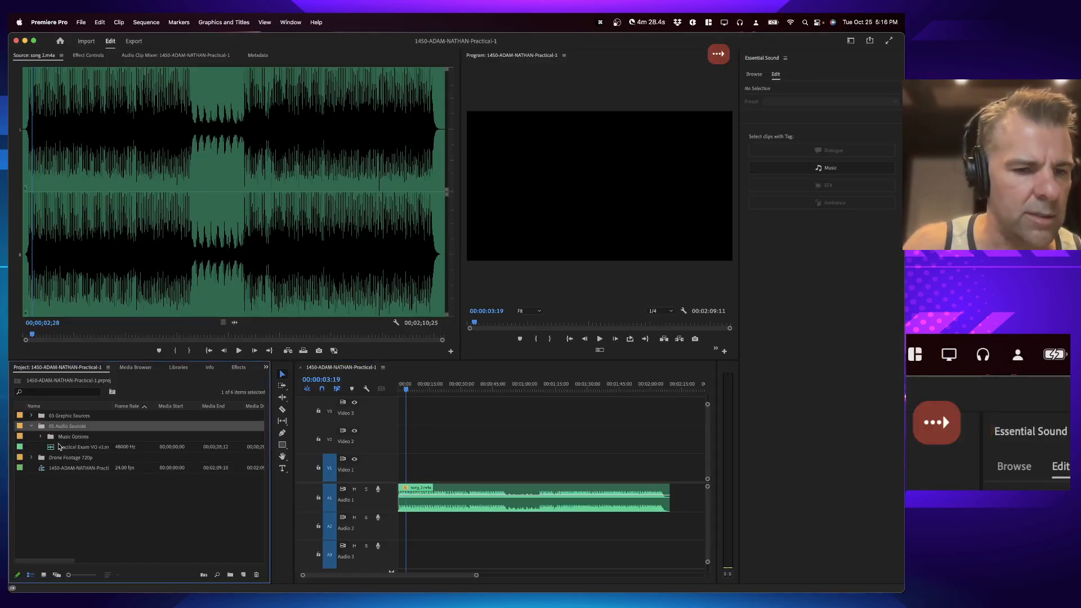
left_click_drag(58, 446, 397, 533)
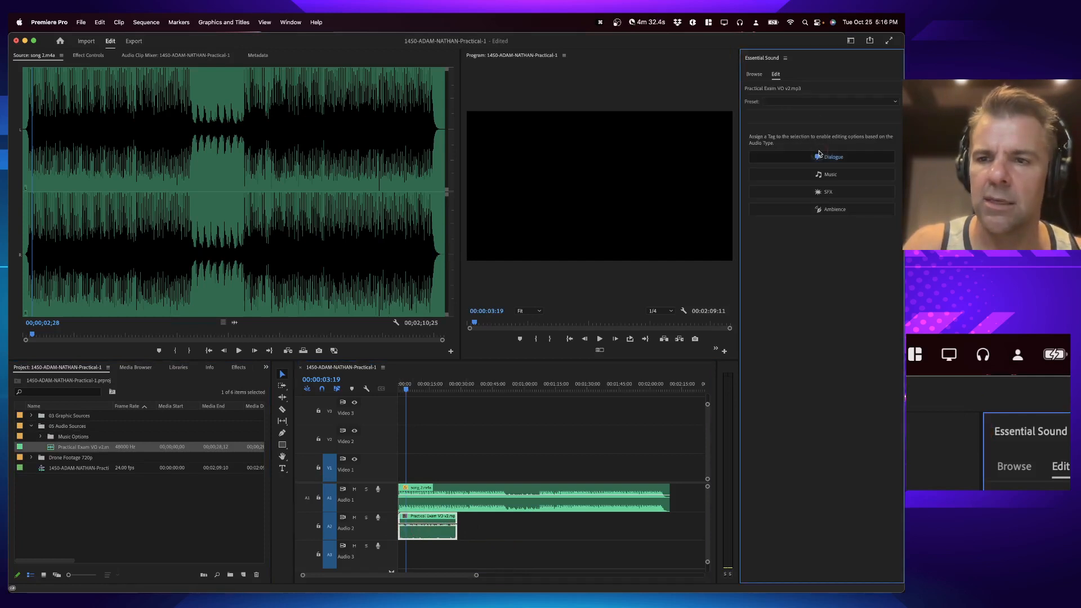
Step: Tag the voiceover clip as Dialogue and preview it from the start
left_click(819, 155)
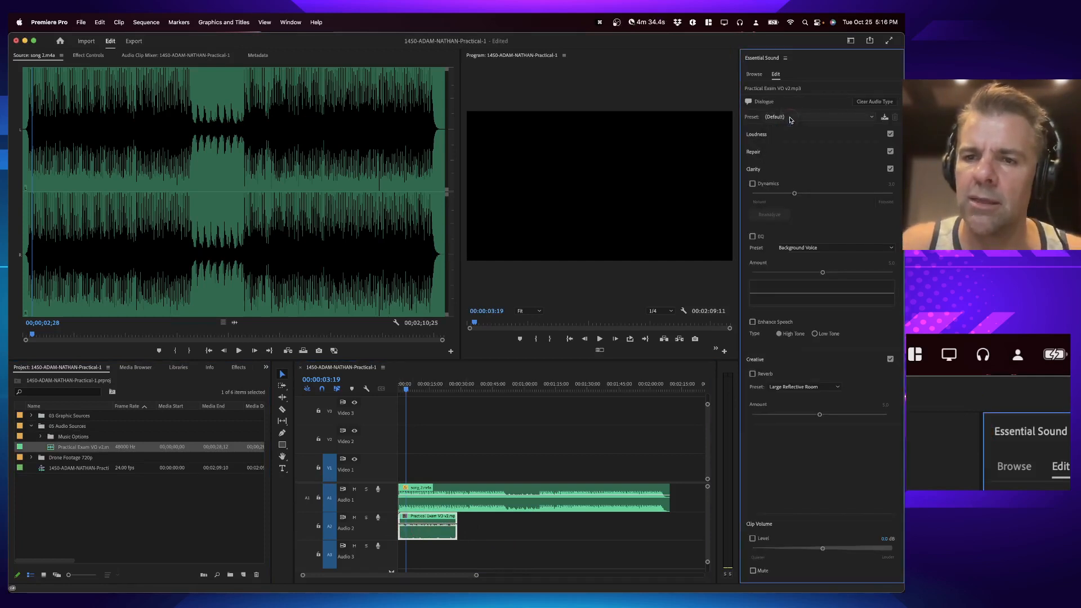
left_click(418, 390)
key("space")
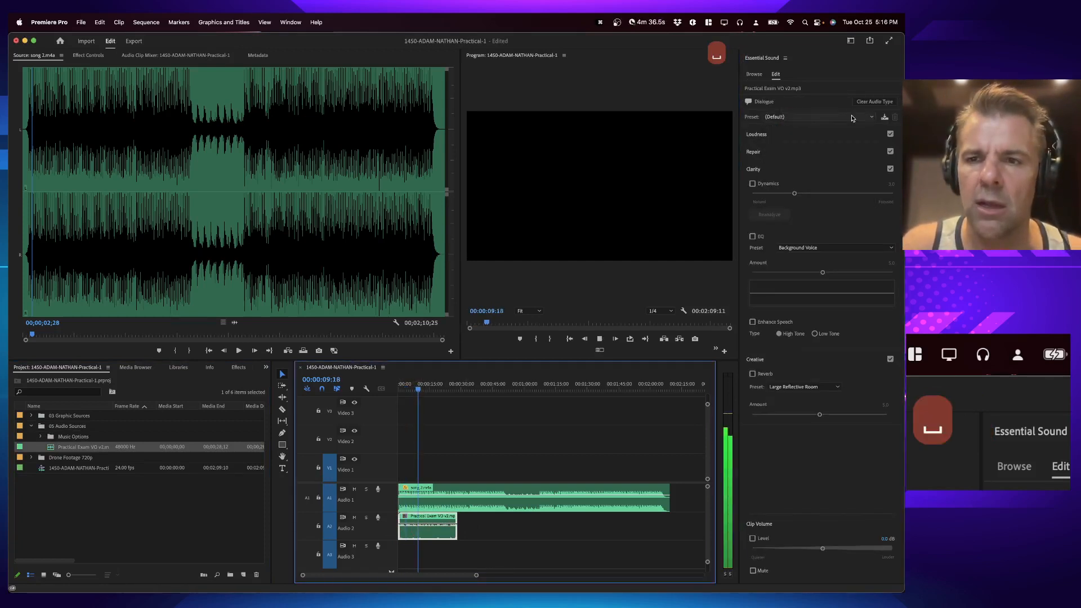
key("space")
Step: Apply the Podcast Voice preset to the voiceover clip and play it back
left_click(816, 116)
left_click(786, 269)
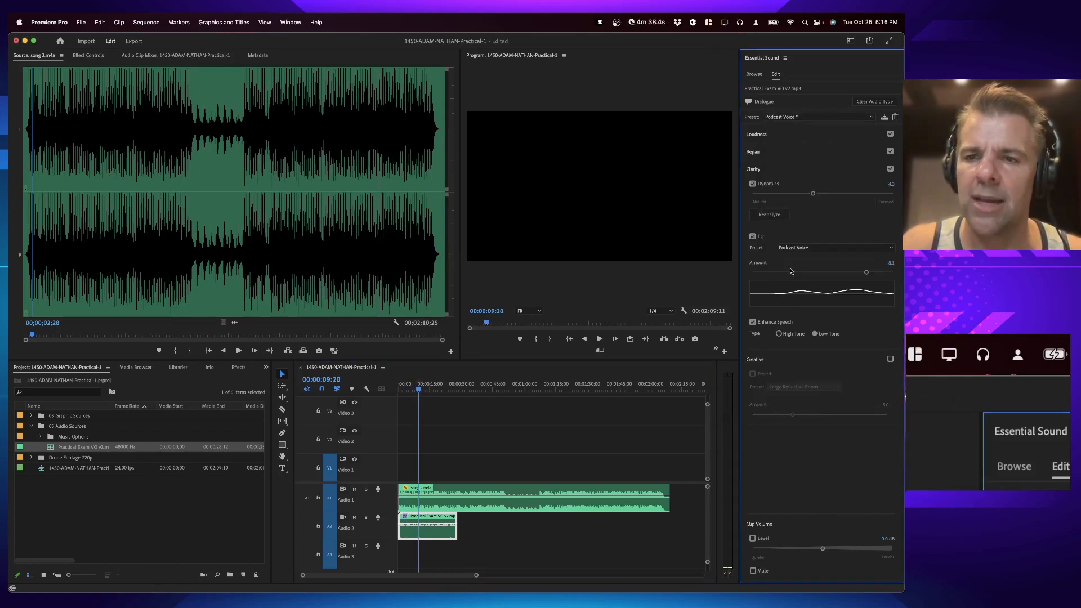
left_click(410, 388)
key("space")
left_click(809, 139)
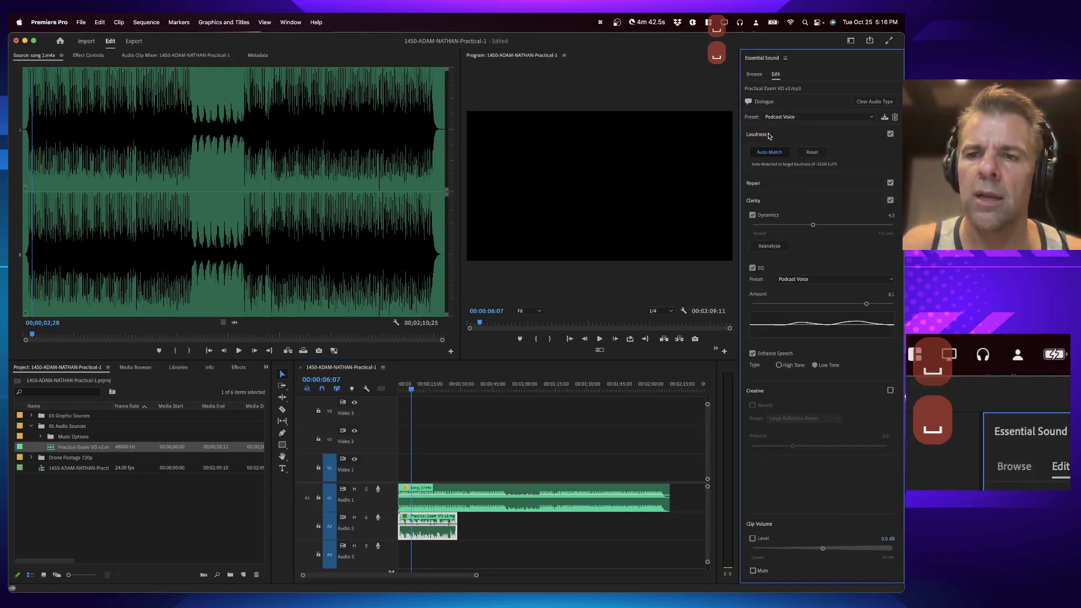
key("space")
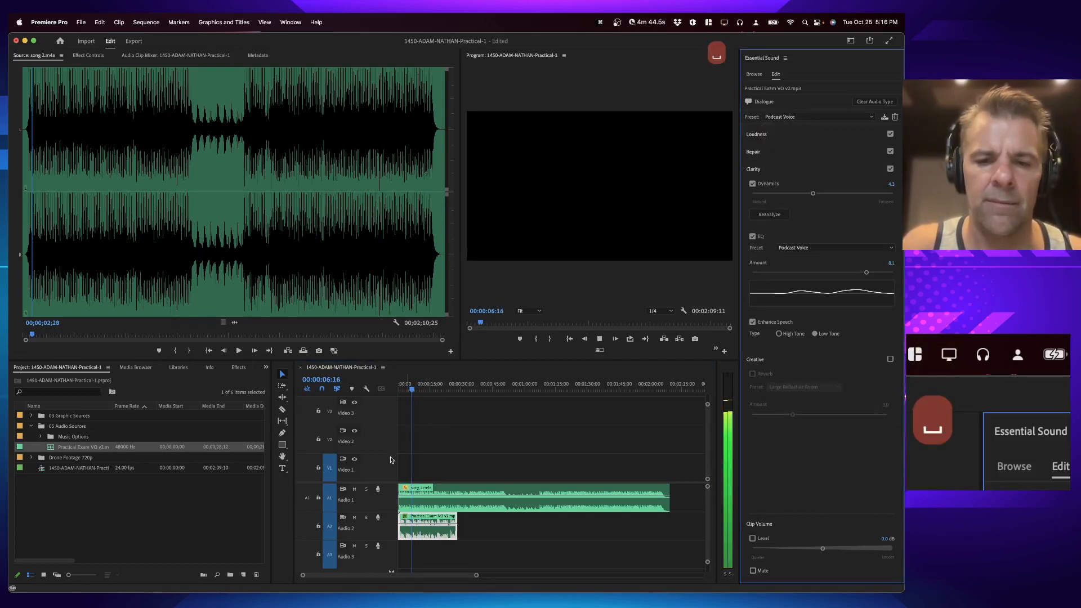
key("space")
Step: Trim the music clip's end to the playhead at about 29 seconds, just past the voiceover's end
left_click(461, 389)
key("equal")
key("equal")
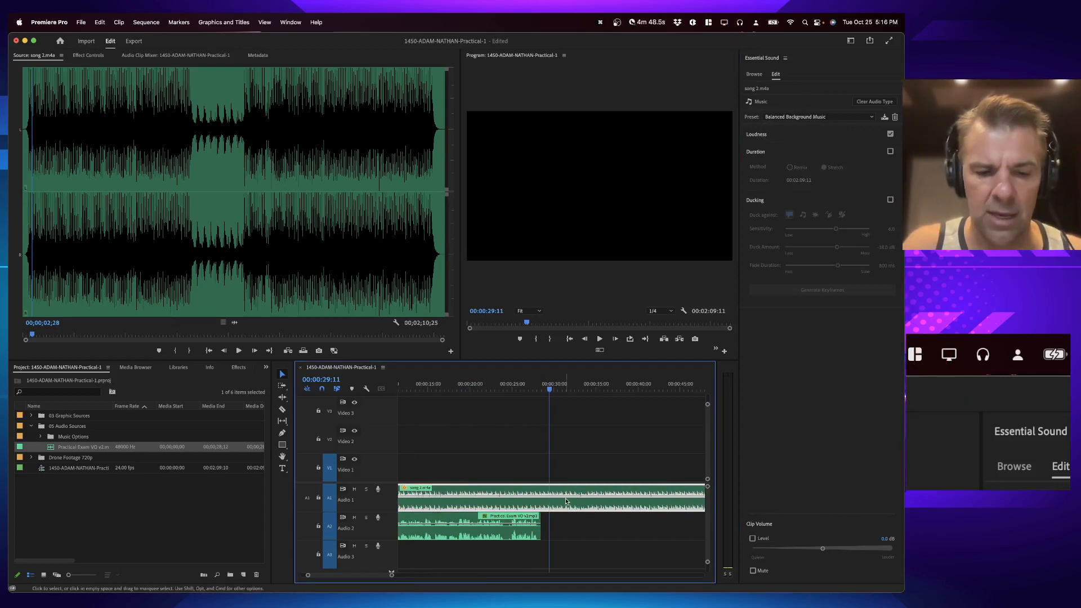
key("w")
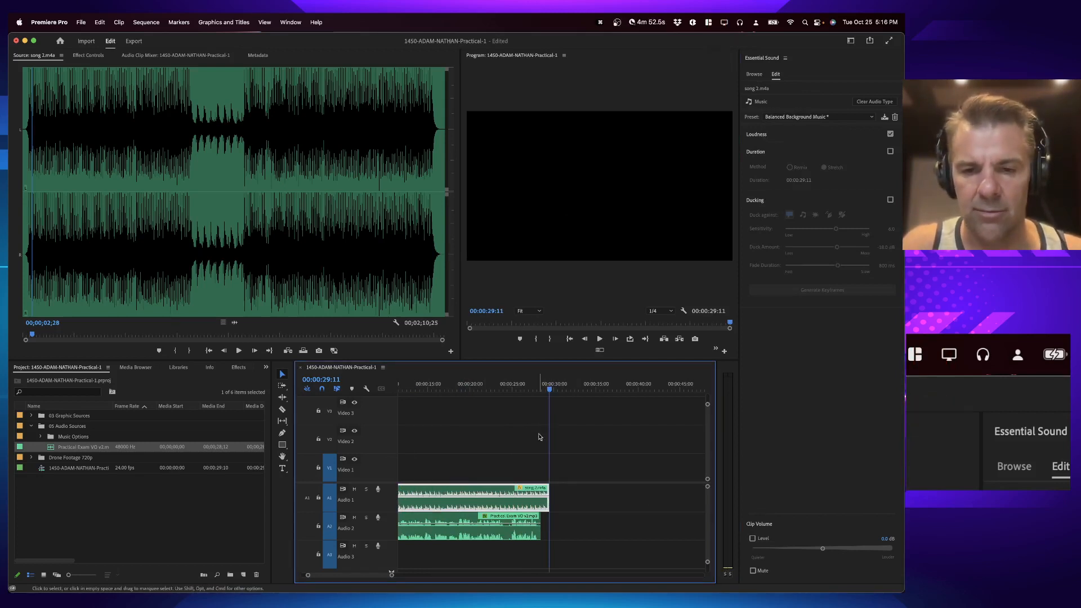
key("equal")
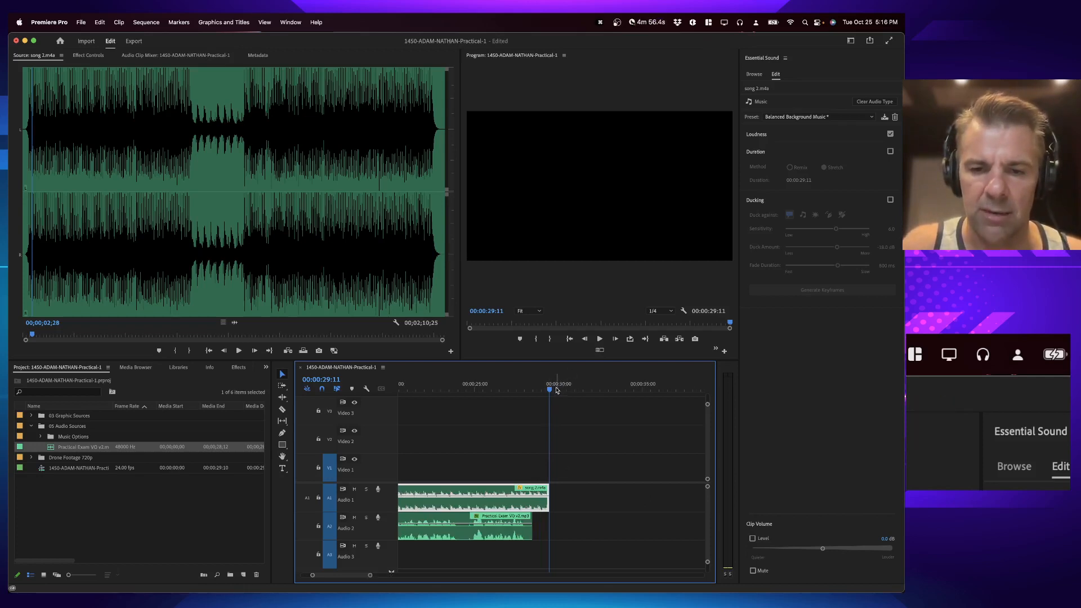
left_click_drag(548, 499, 554, 501)
Step: Add the default audio transition to the end of the music clip
key("super+shift+d")
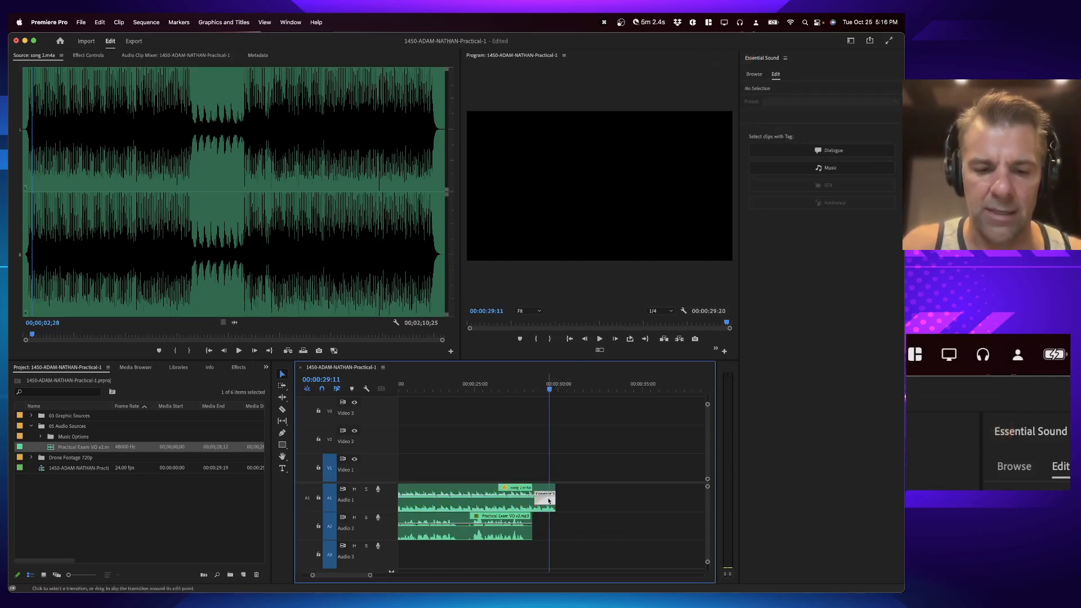
left_click(509, 533)
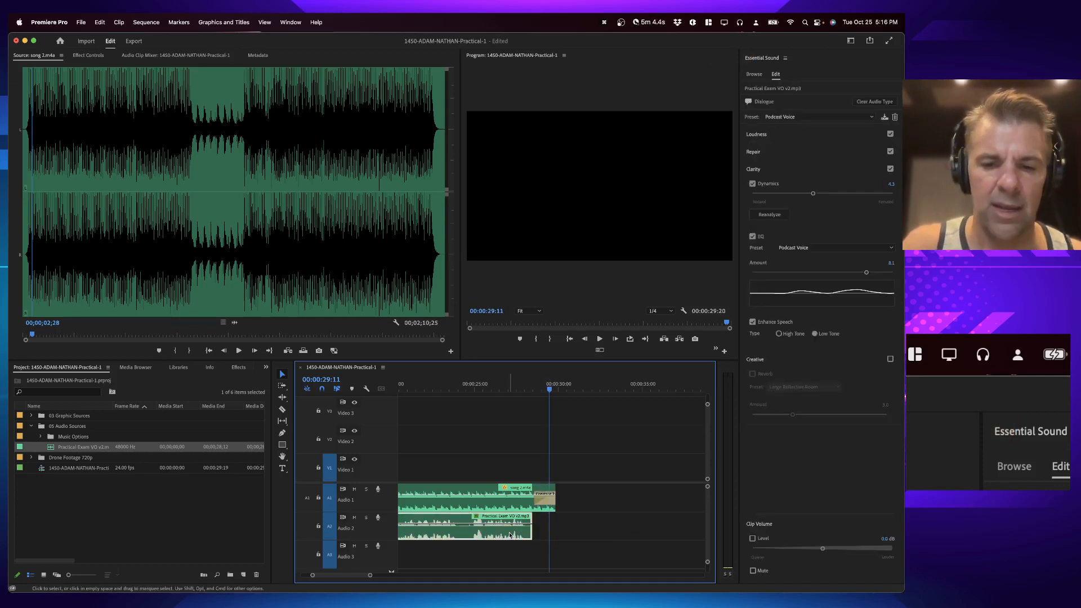
Step: Play the sequence from the start and save the project
key("Up")
key("Down")
key("Up")
key("Up")
key("Up")
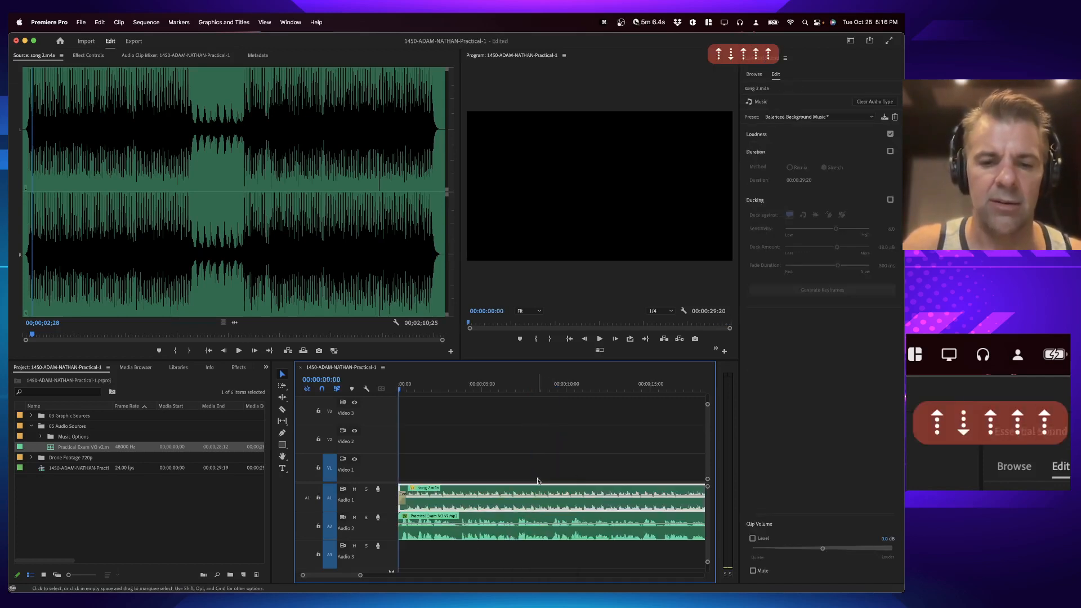
key("space")
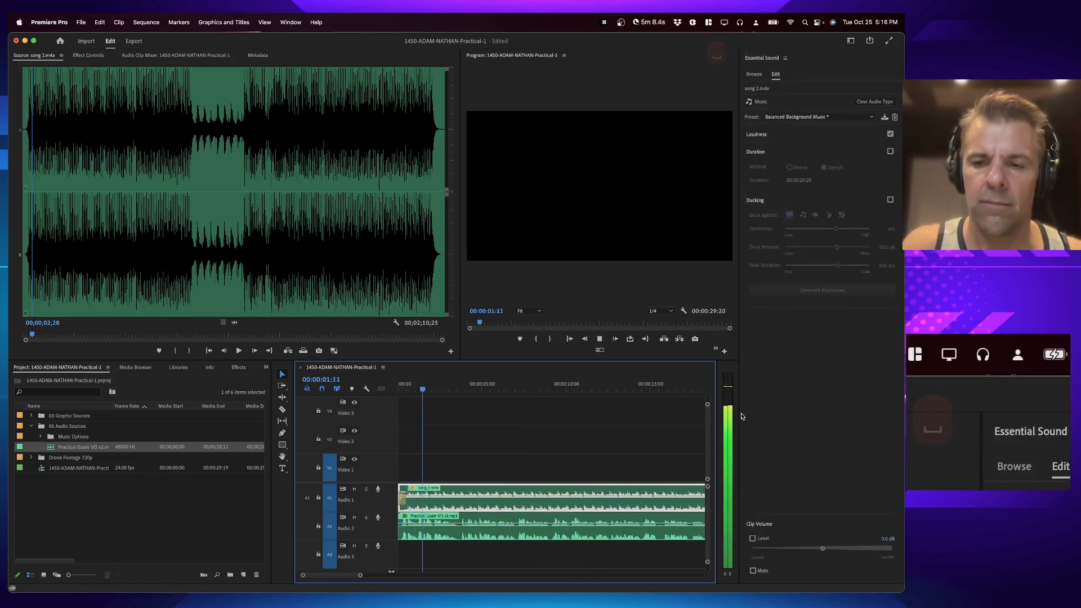
key("super+s")
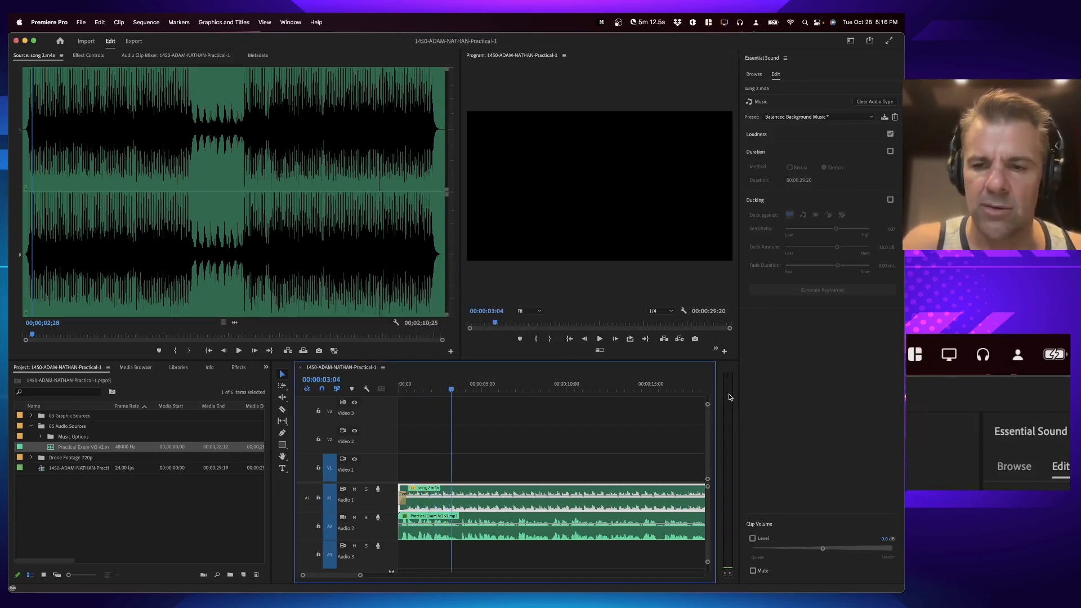
Step: Play the sequence and review the instructions document's audio balance requirements
left_click_drag(716, 399, 706, 401)
key("space")
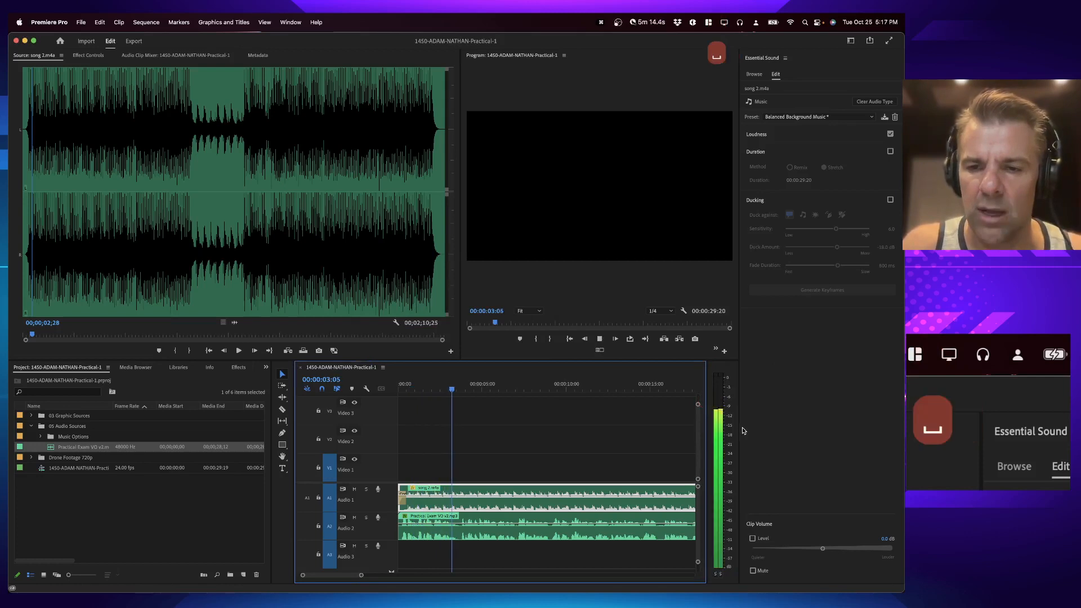
key("super+Tab")
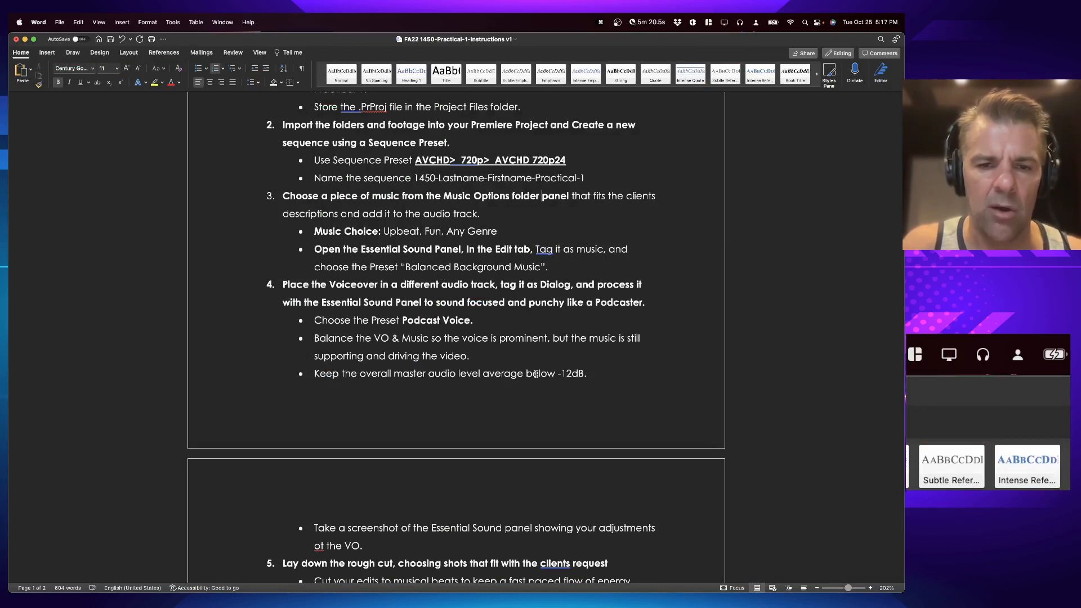
key("super+Tab")
Step: Open the Audio Track Mixer, lower the master Mix fader during playback to keep levels below -12 dB, and save
left_click(290, 22)
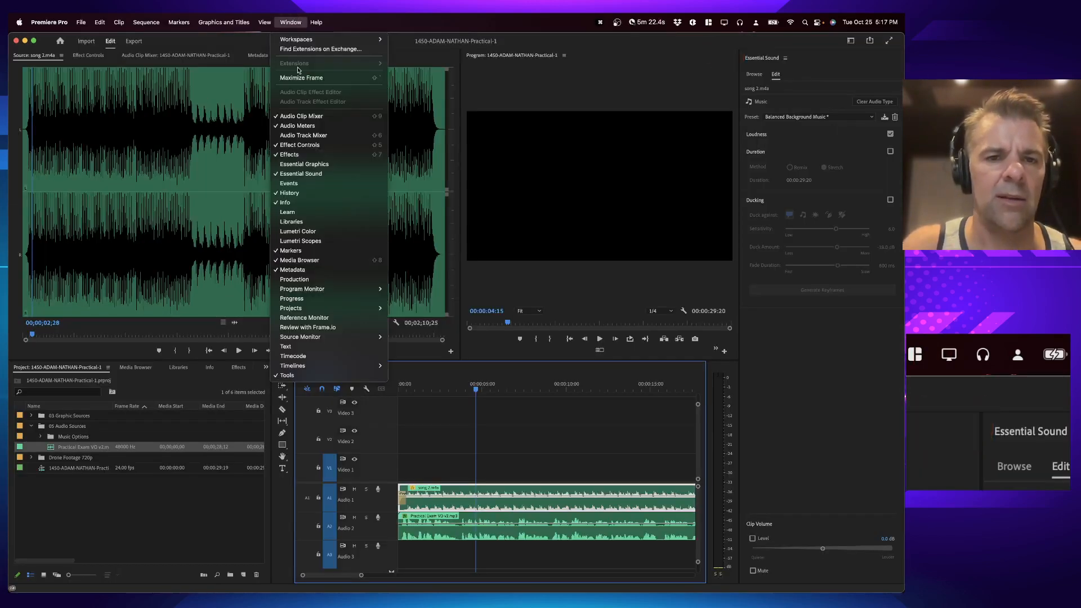
left_click(316, 135)
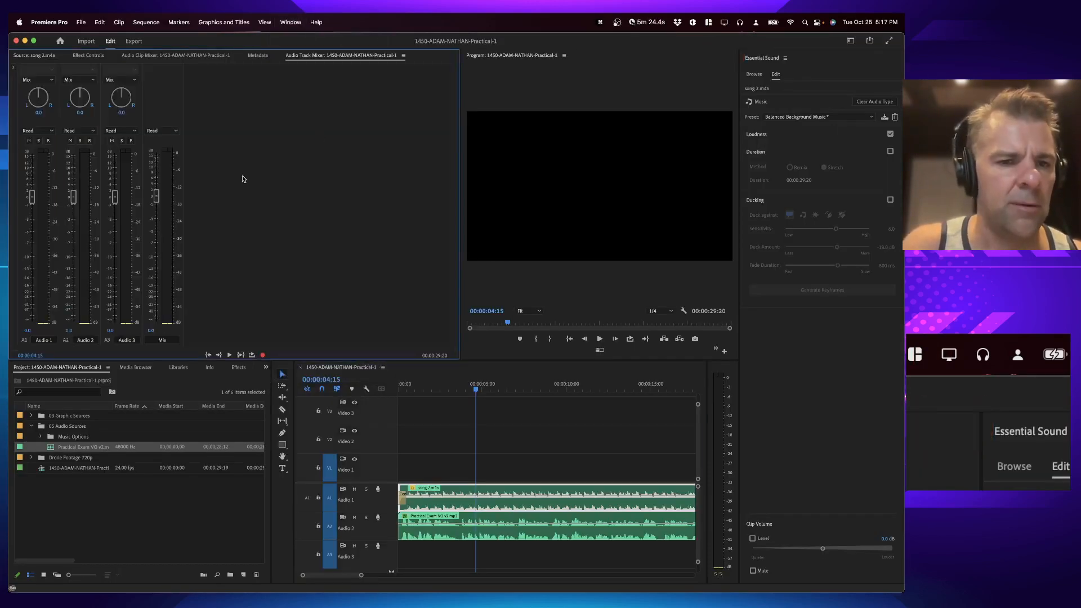
key("space")
left_click_drag(156, 195, 156, 212)
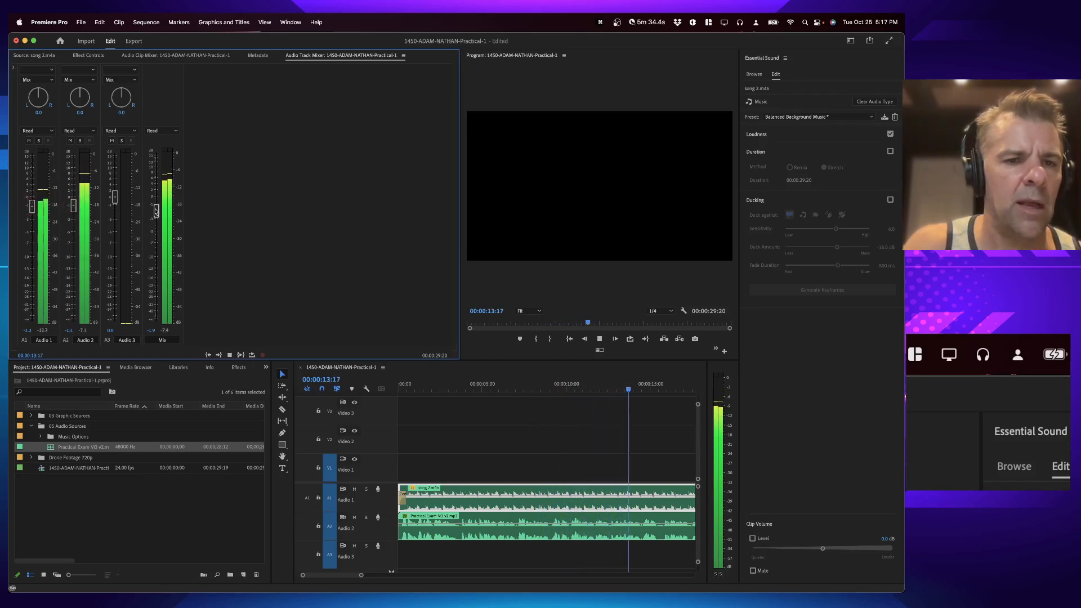
left_click_drag(156, 215, 156, 219)
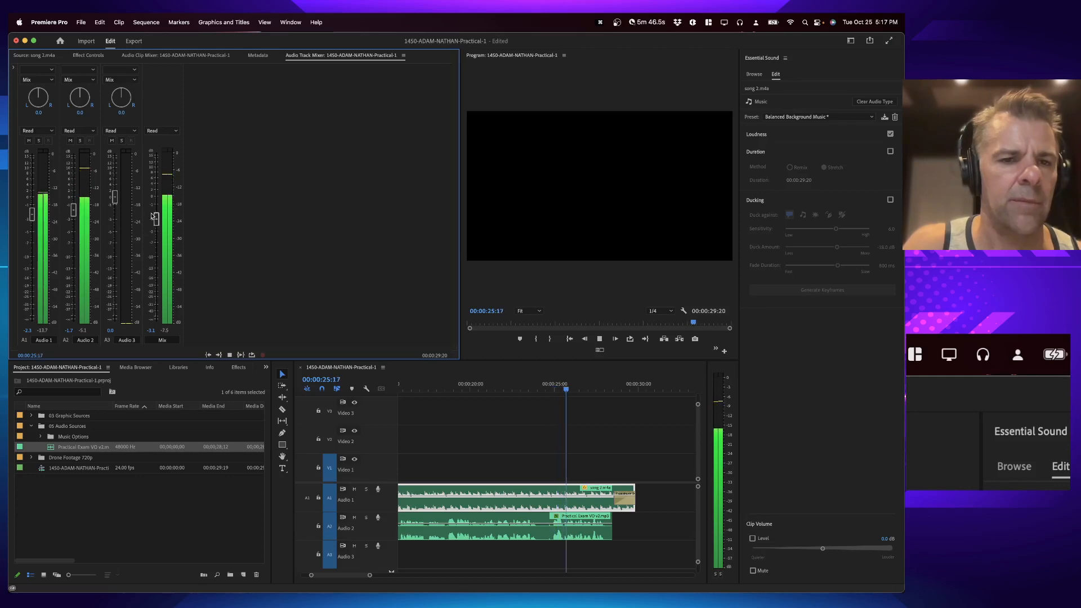
left_click_drag(156, 220, 156, 226)
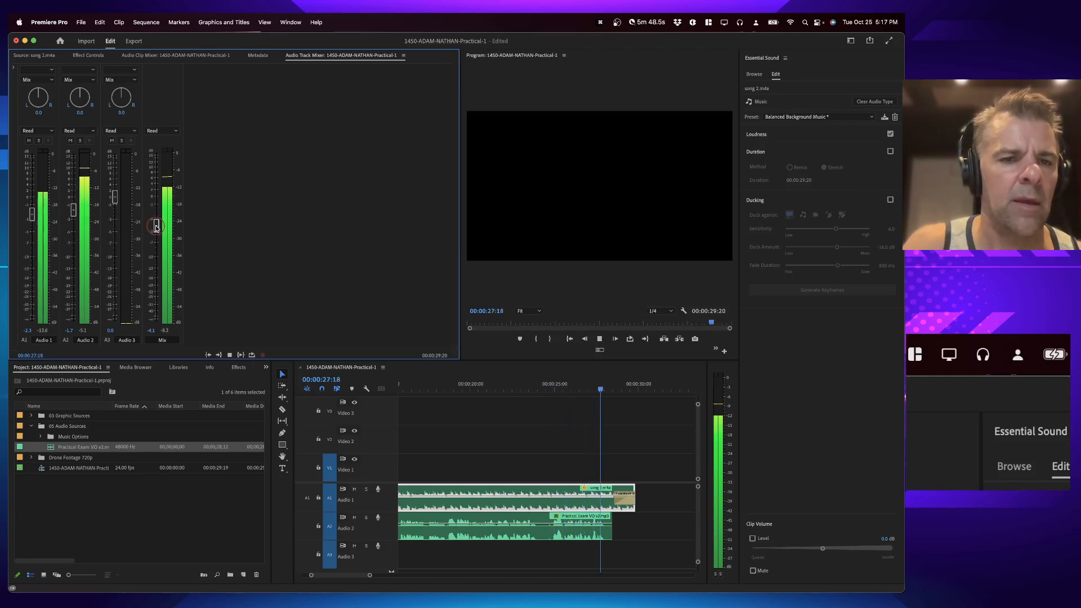
key("super+s")
Step: Read the next rough-cut and export instructions in the document
key("super+Tab")
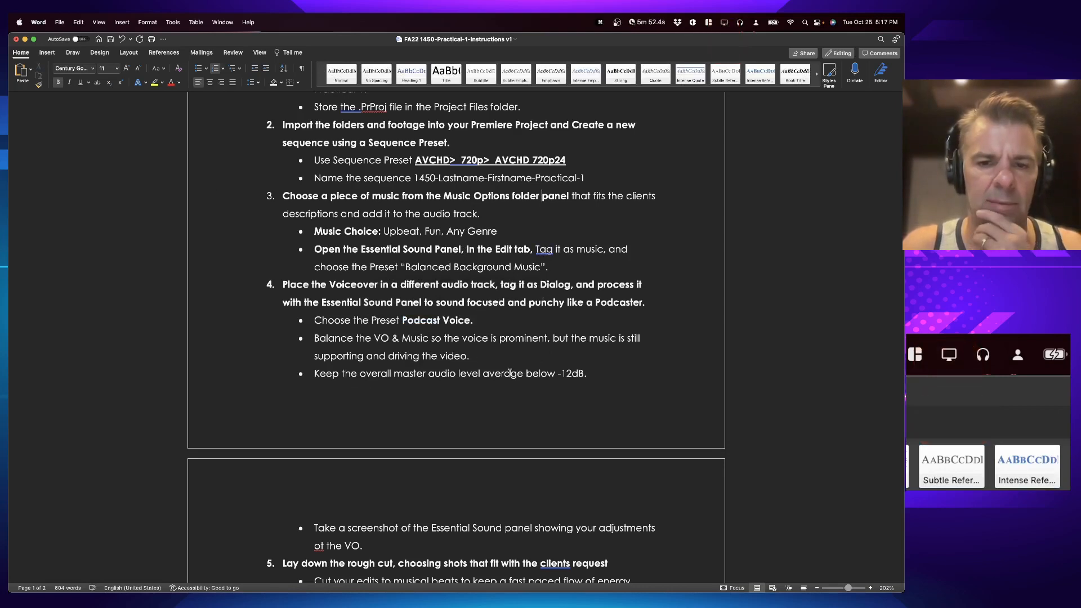
scroll(604, 383, "down", 10)
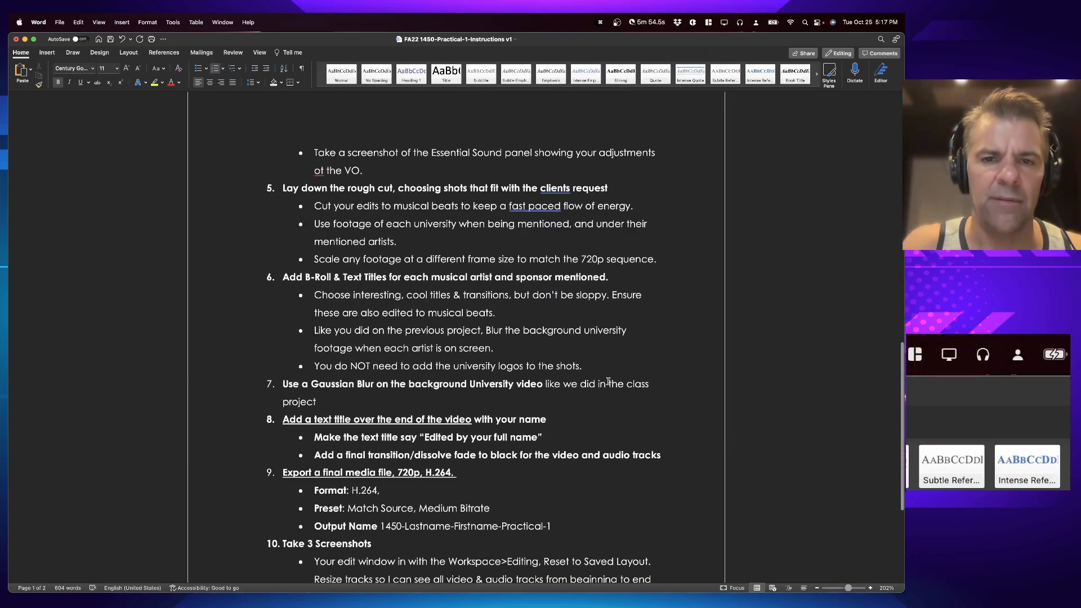
key("super+Tab")
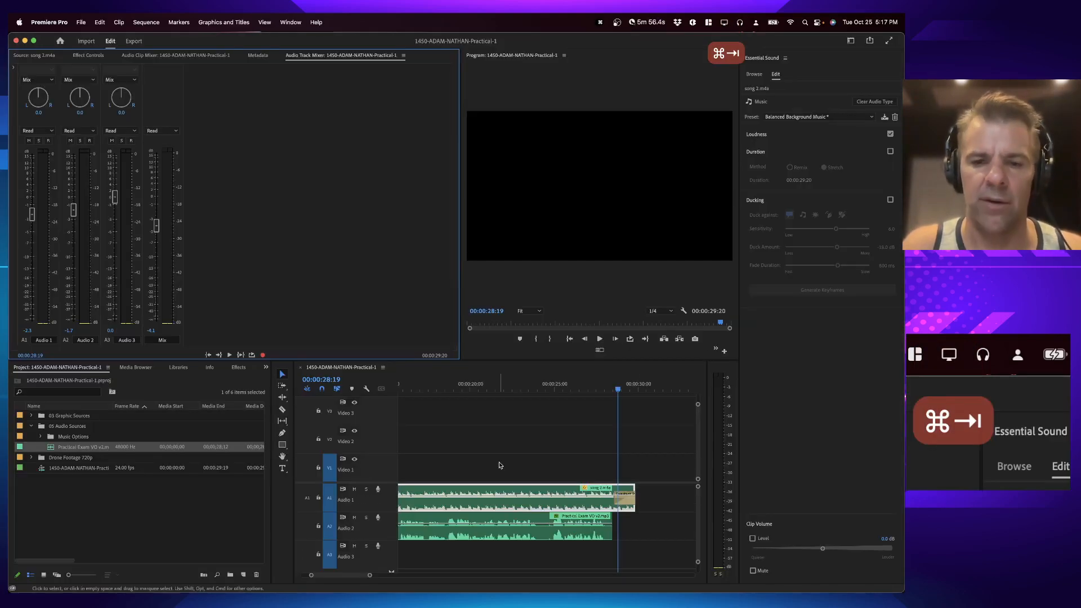
key("super+Tab")
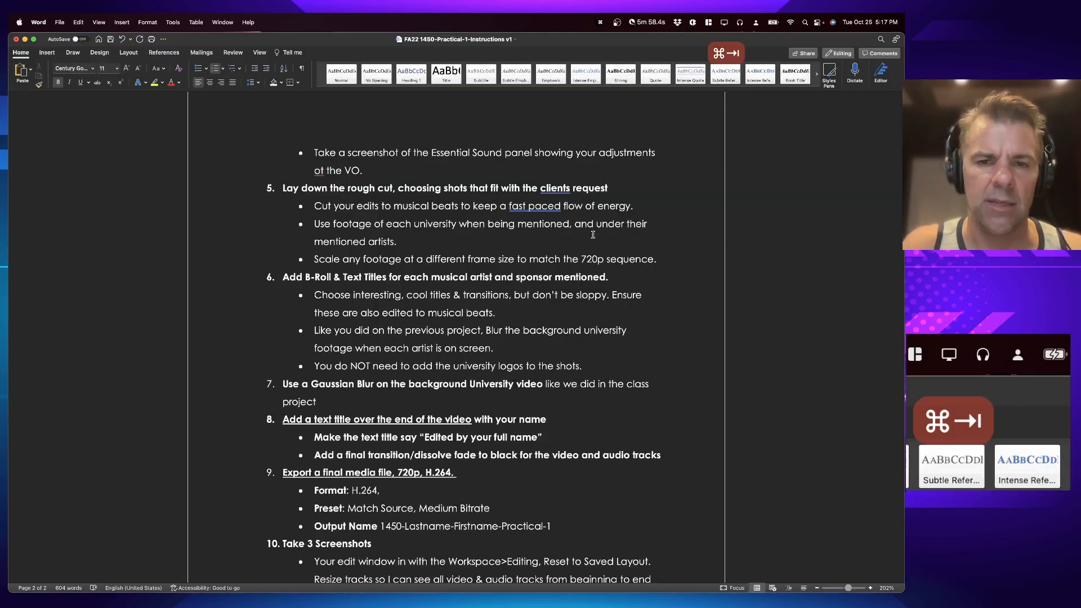
key("super+Tab")
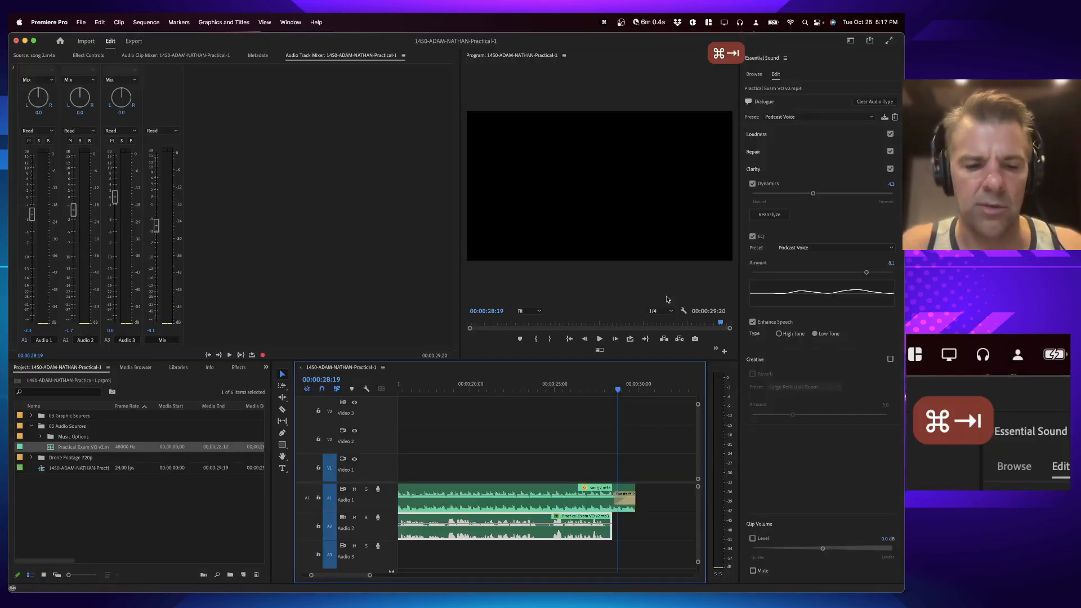
Step: Take a screenshot of the screen showing the Essential Sound panel's voiceover adjustments
key("shift+super+3")
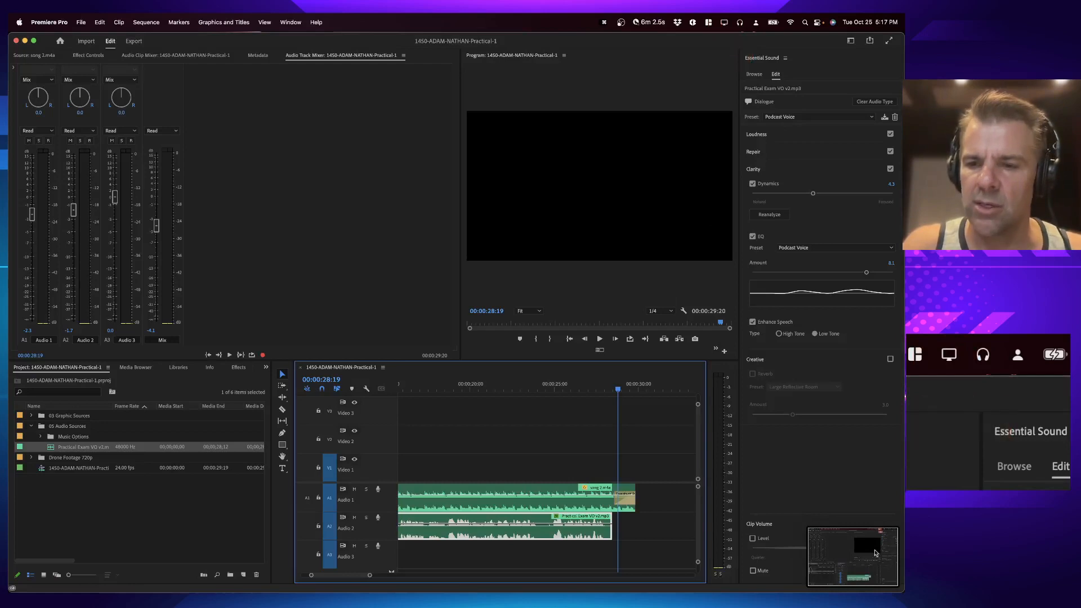
key("super+Tab")
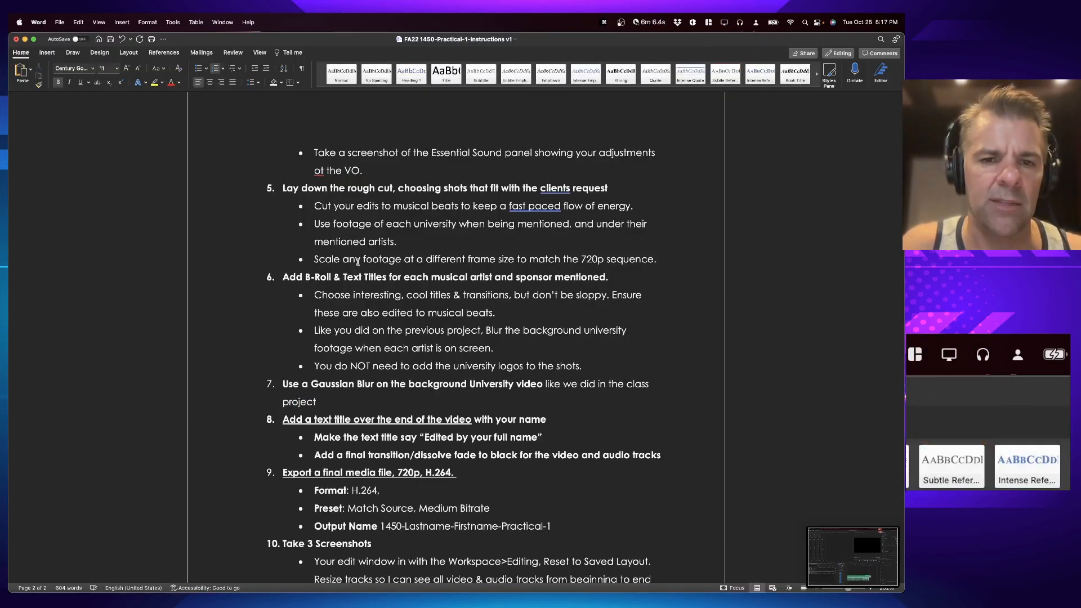
key("super+Tab")
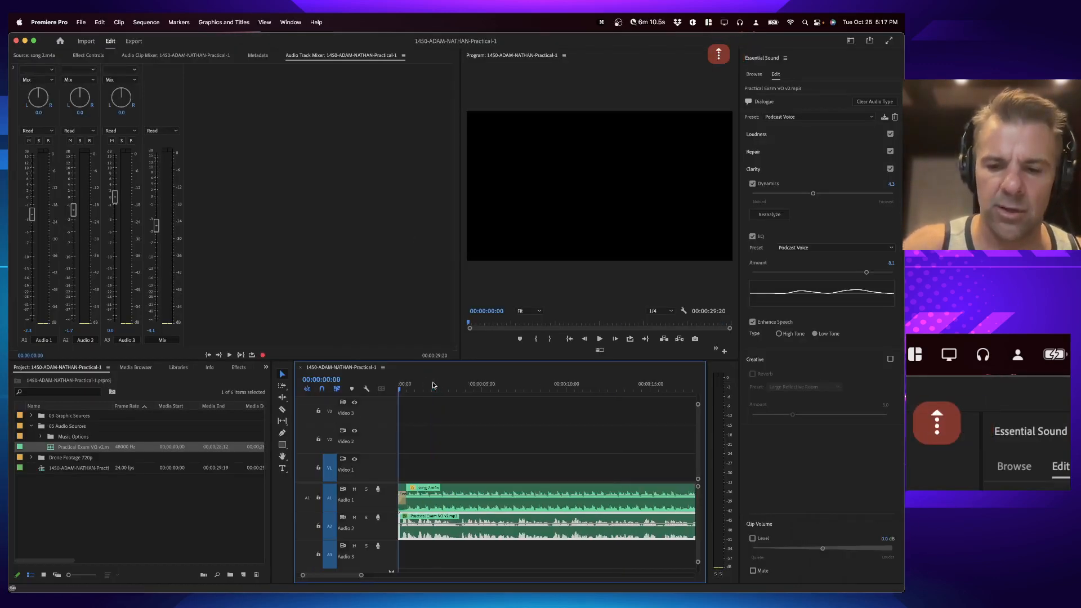
Step: Reset the workspace to its saved layout and dock the floating Project panel back in place
key("=")
left_click(53, 495)
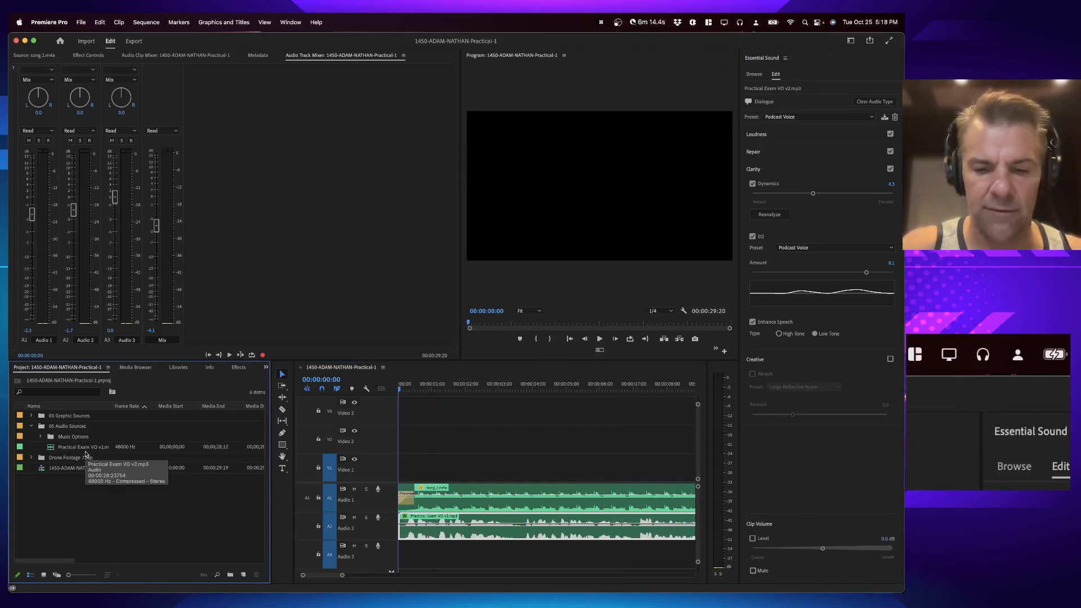
key("alt+shift+0")
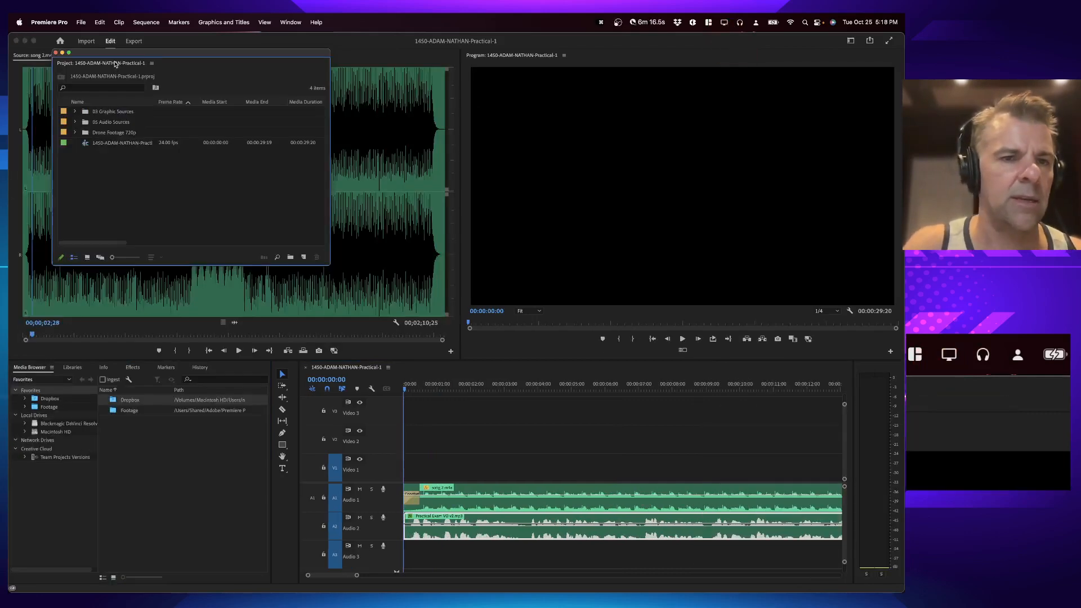
left_click_drag(101, 62, 47, 371)
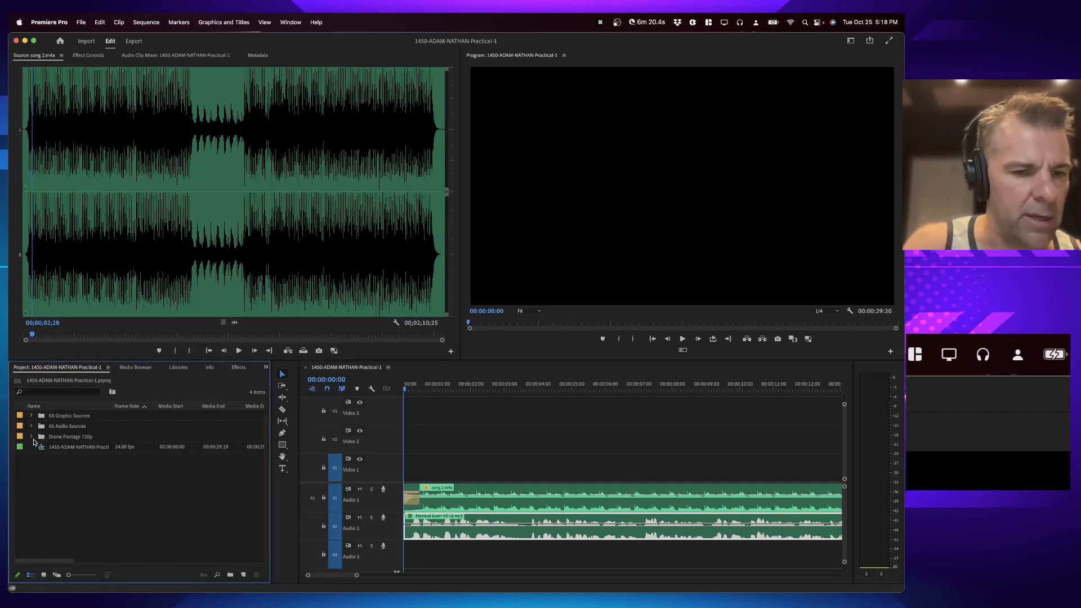
Step: Expand the Drone Footage 720p folder and set the sequence out point at 00:00:03:18
left_click(32, 436)
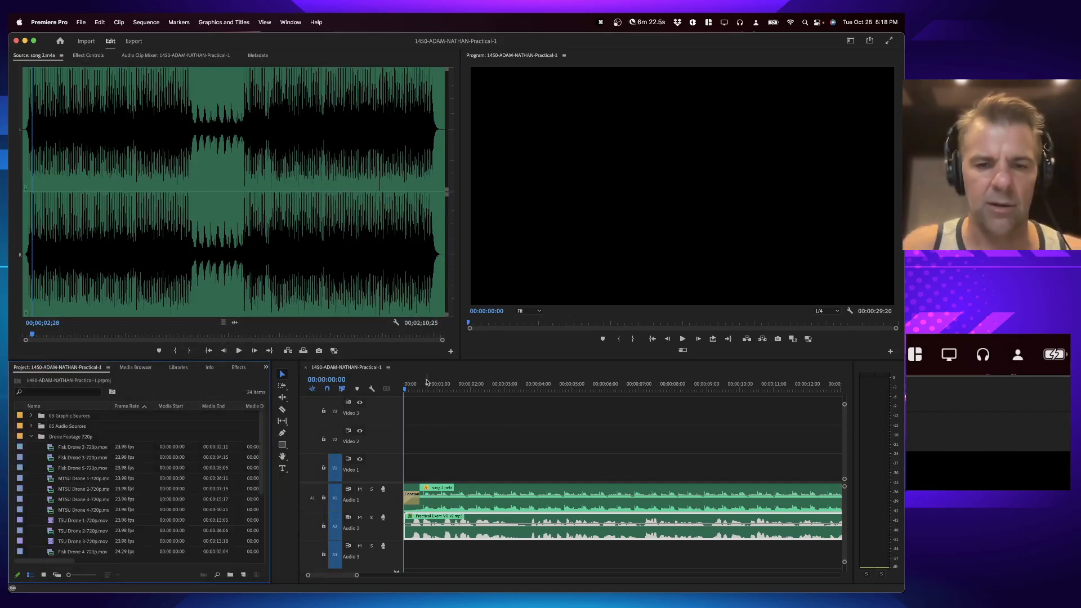
left_click_drag(427, 383, 371, 383)
key("space")
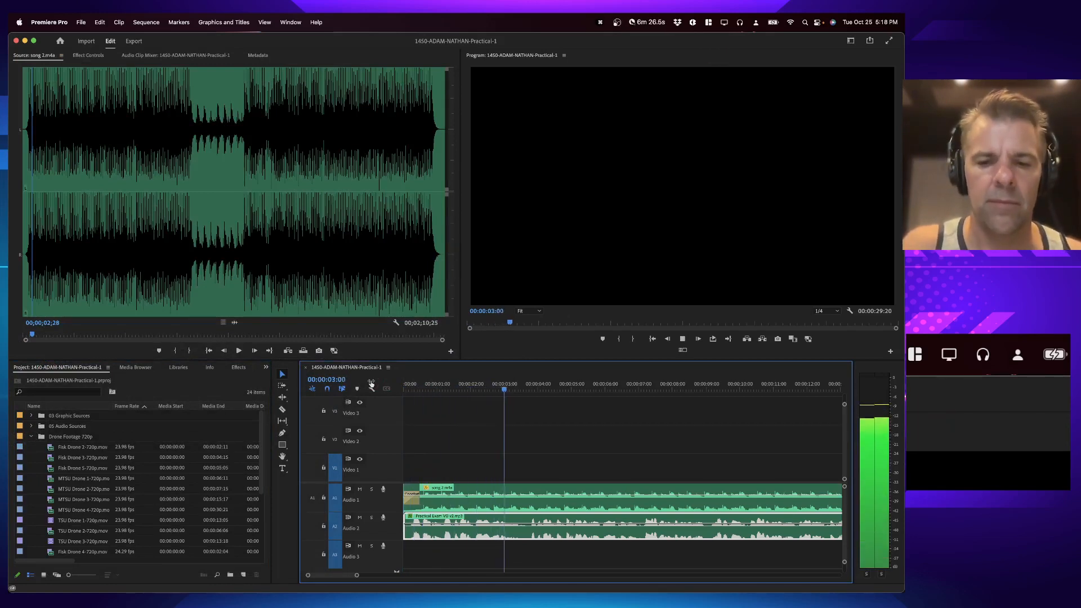
key("space")
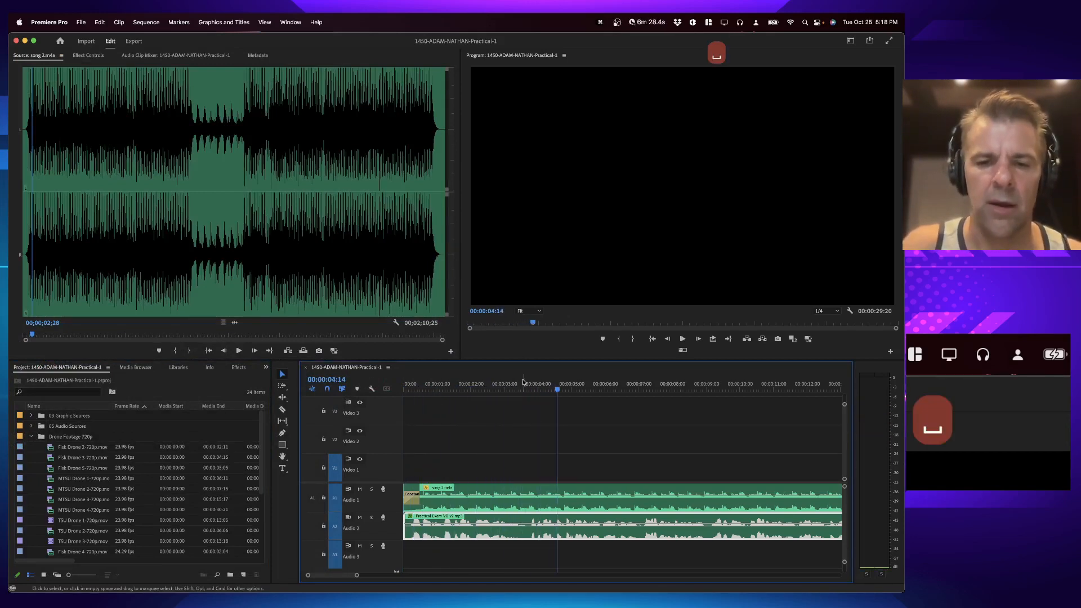
left_click(500, 384)
key("space")
key("space")
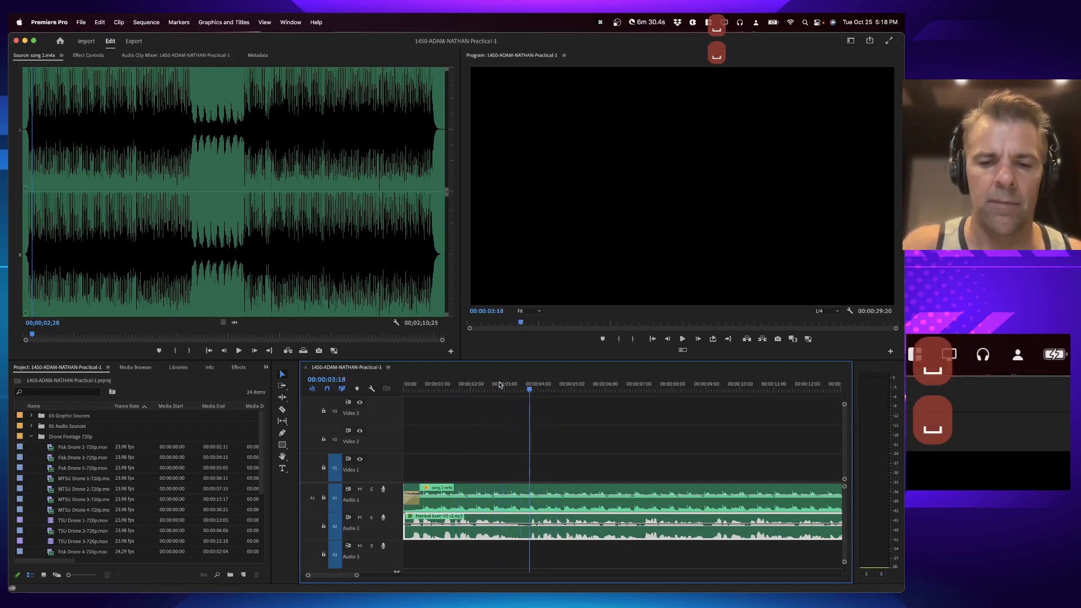
key("o")
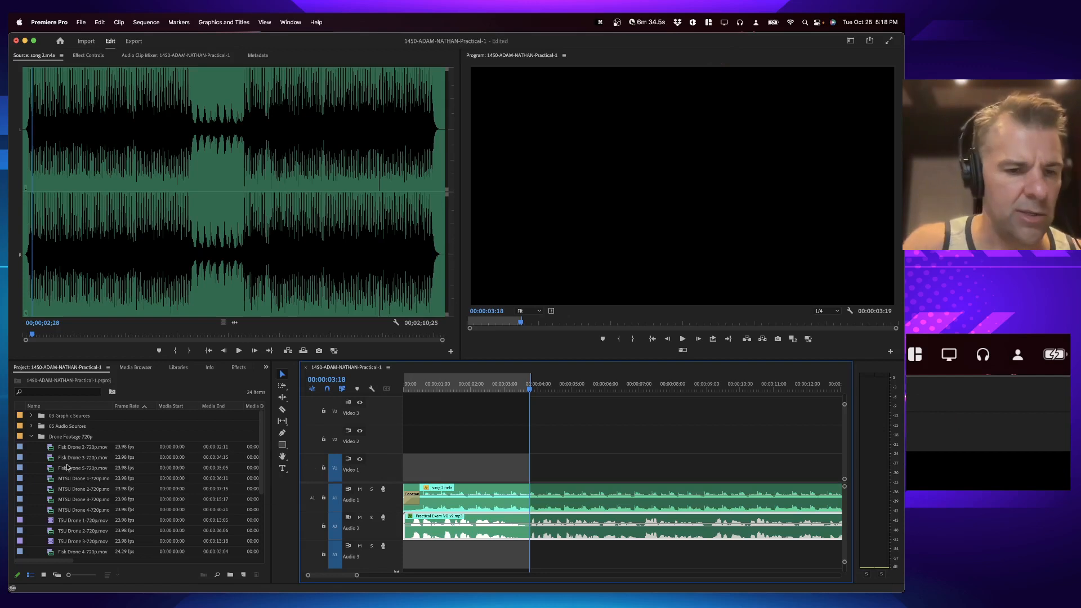
Step: Open Belmont Drone 3-720p.mov in the Source Monitor and edit it onto Video 1 up to the out point
scroll(67, 500, "down", 5)
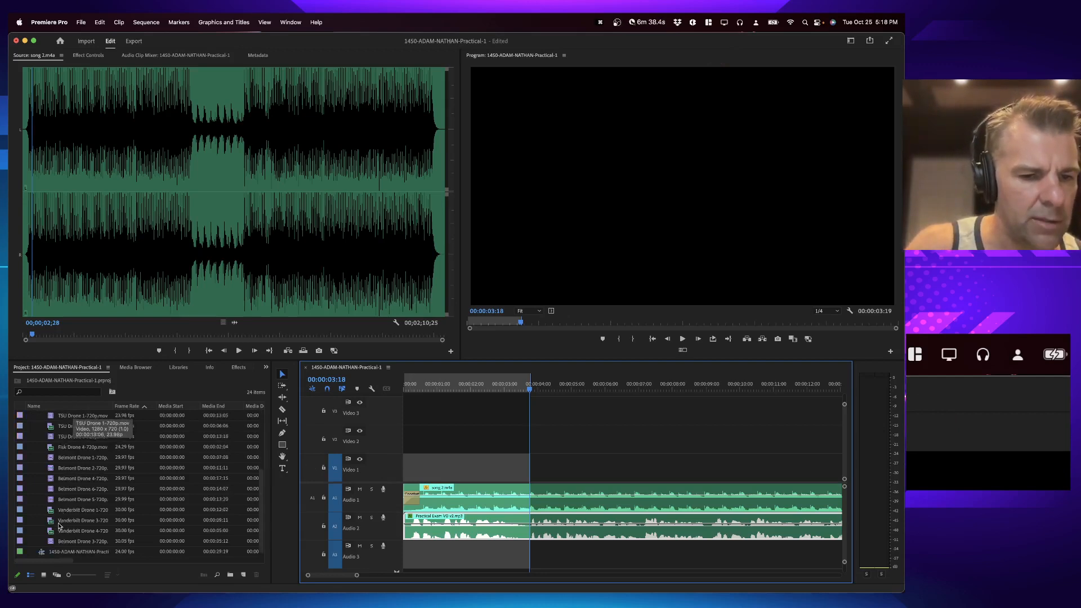
double_click(56, 542)
scroll(68, 417, "up", 5)
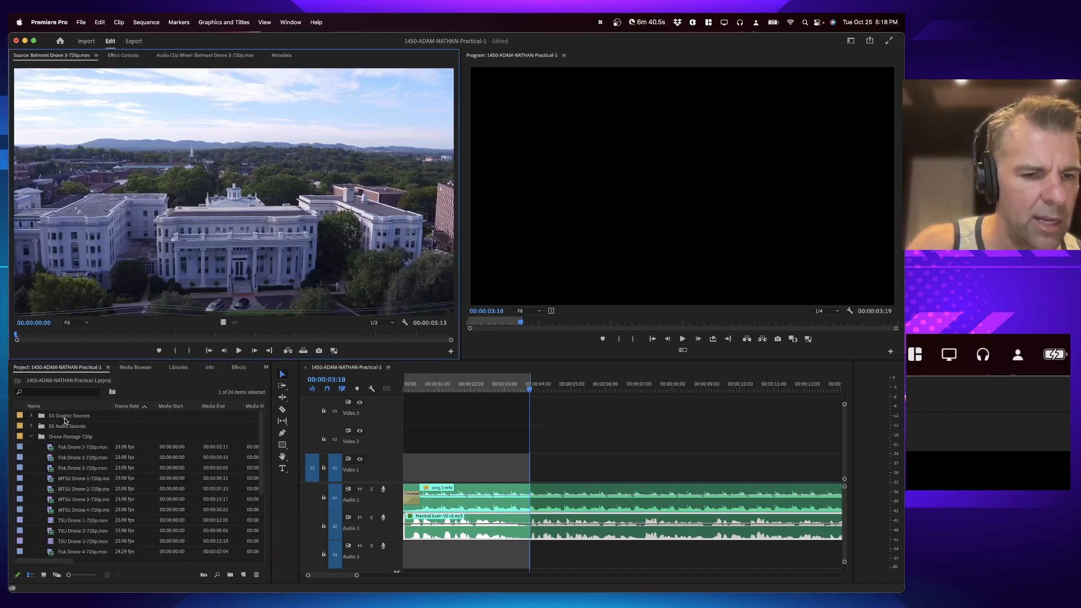
left_click(36, 407)
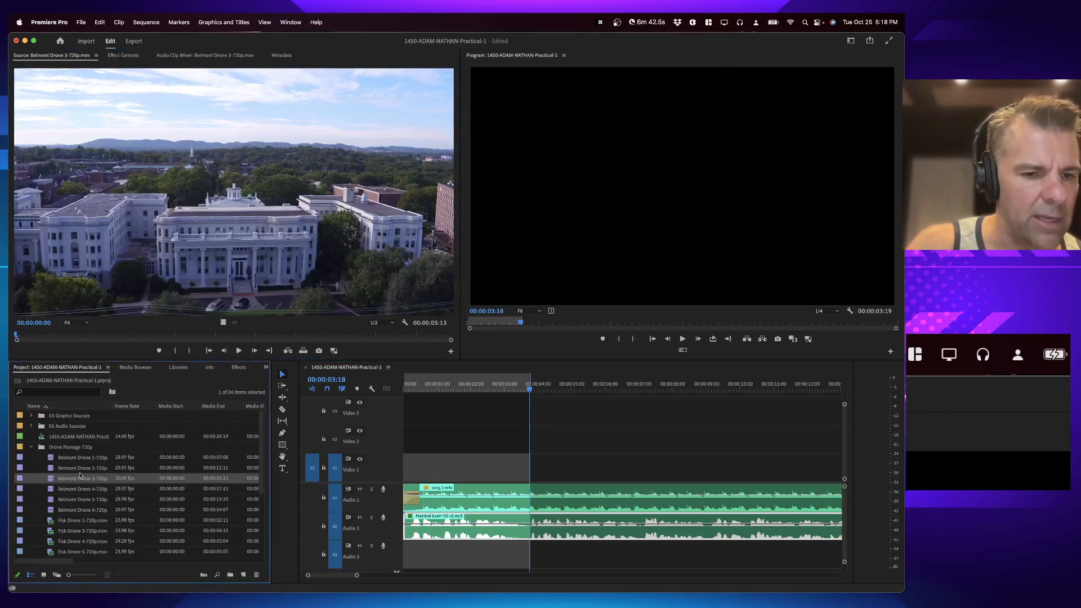
scroll(64, 499, "down", 1)
key("space")
key("space")
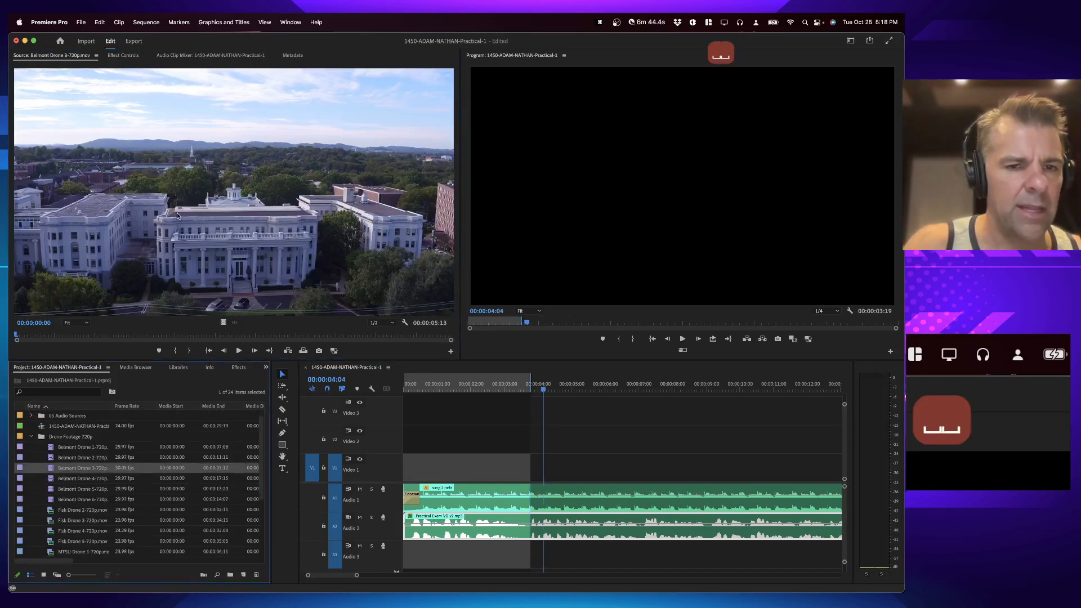
left_click_drag(35, 337, 9, 343)
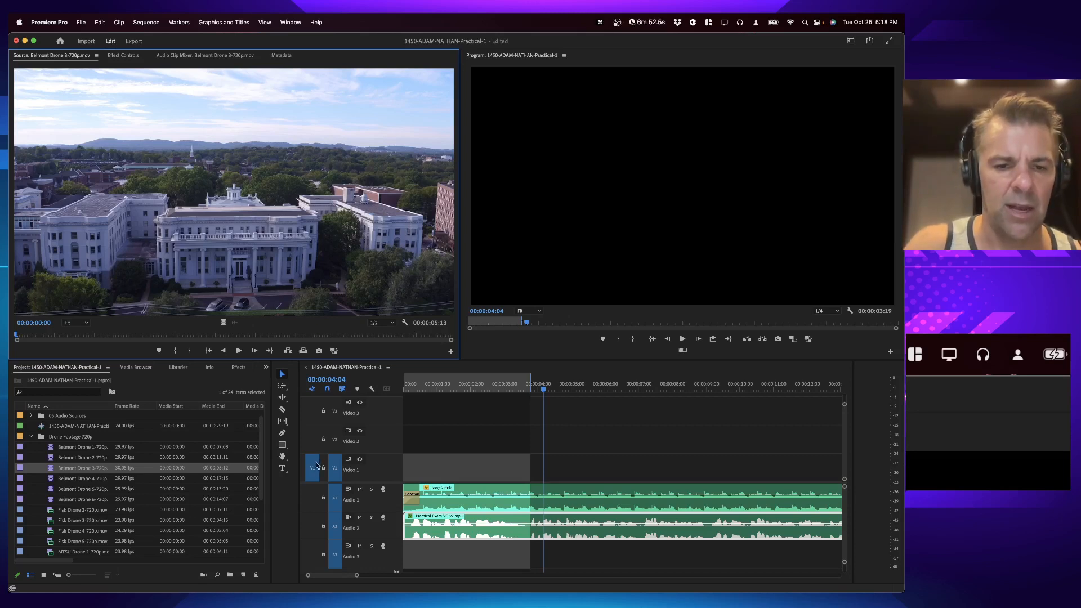
left_click_drag(462, 468, 463, 469)
key("Home")
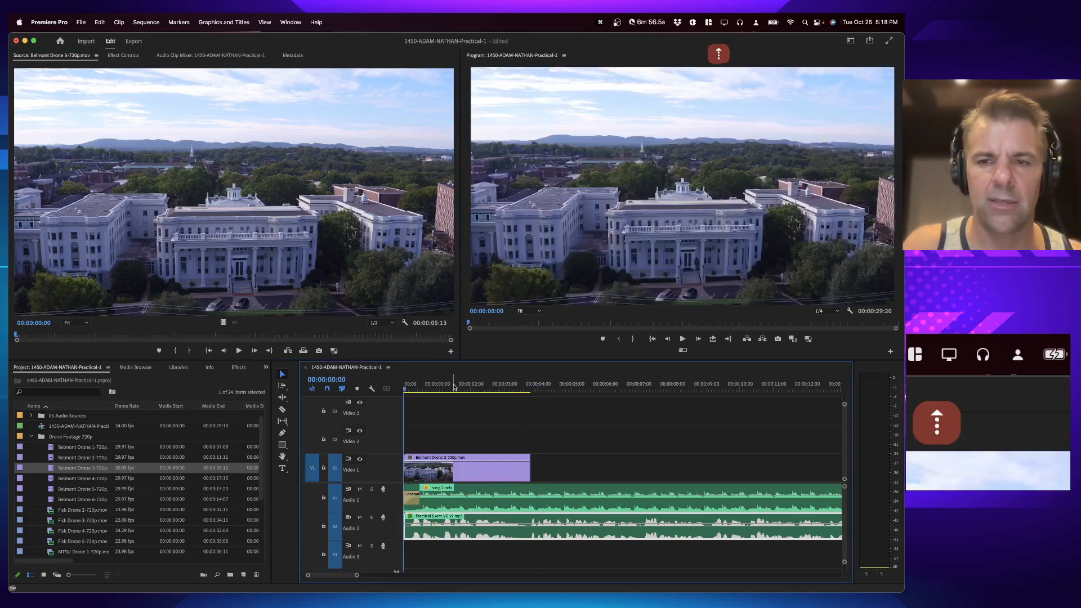
Step: Play the new shot from the start and save the project
key("space")
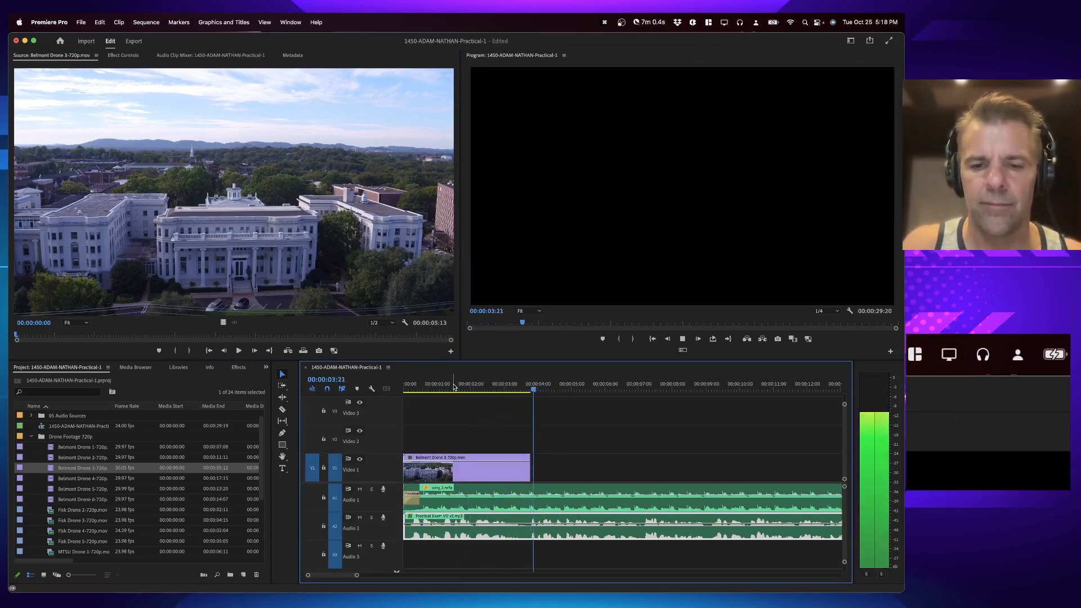
key("space")
key("super+s")
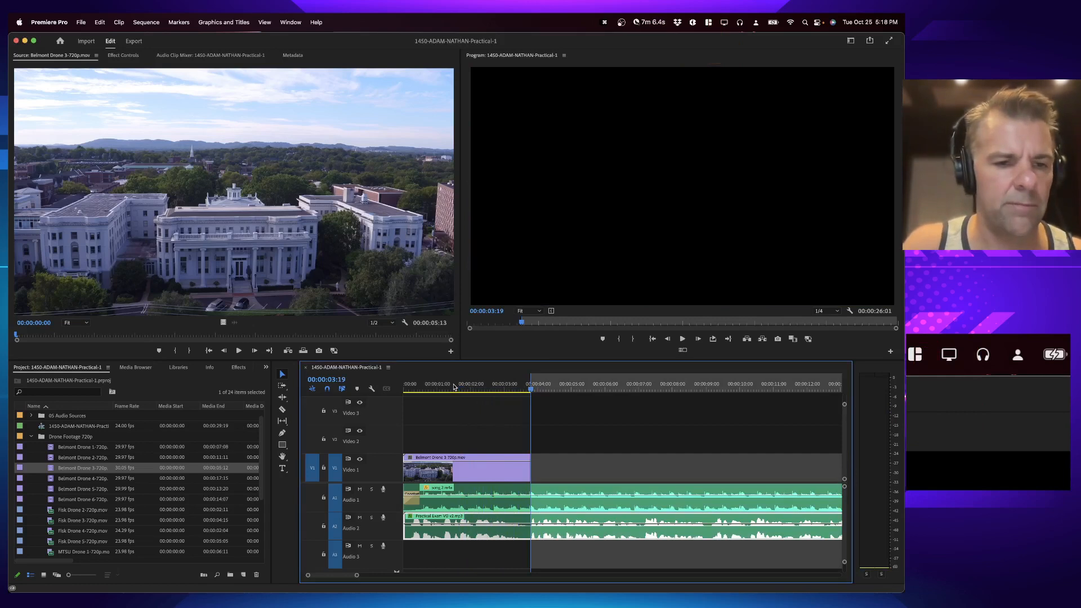
Step: Play the sequence past the first shot and mark a sequence out point at about 00:00:07
key("space")
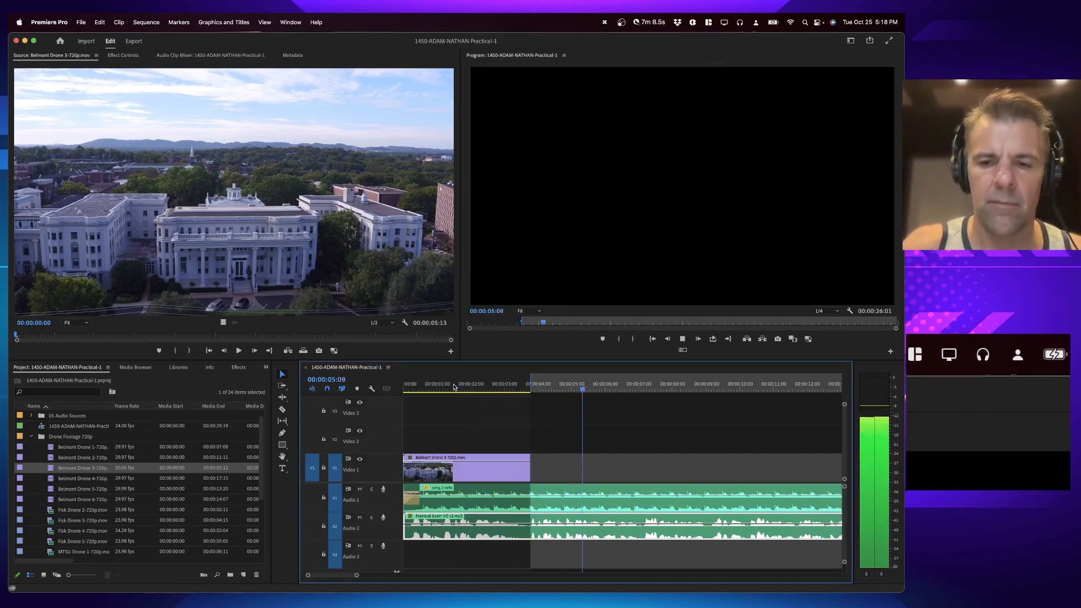
key("o")
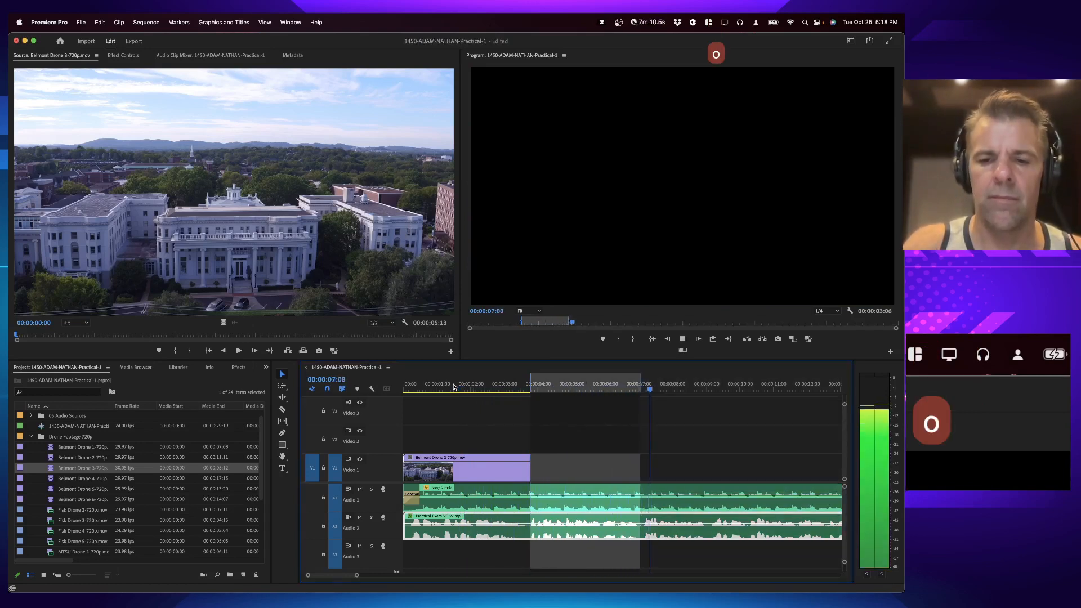
key("space")
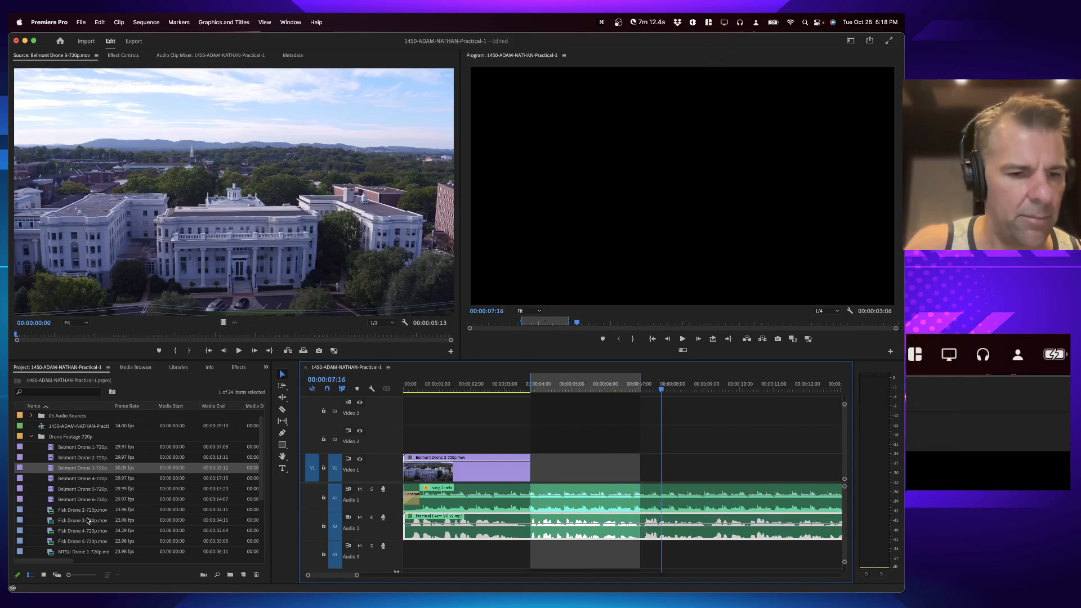
Step: Preview Fisk Drone 2-720p.mov in the Source Monitor
double_click(66, 510)
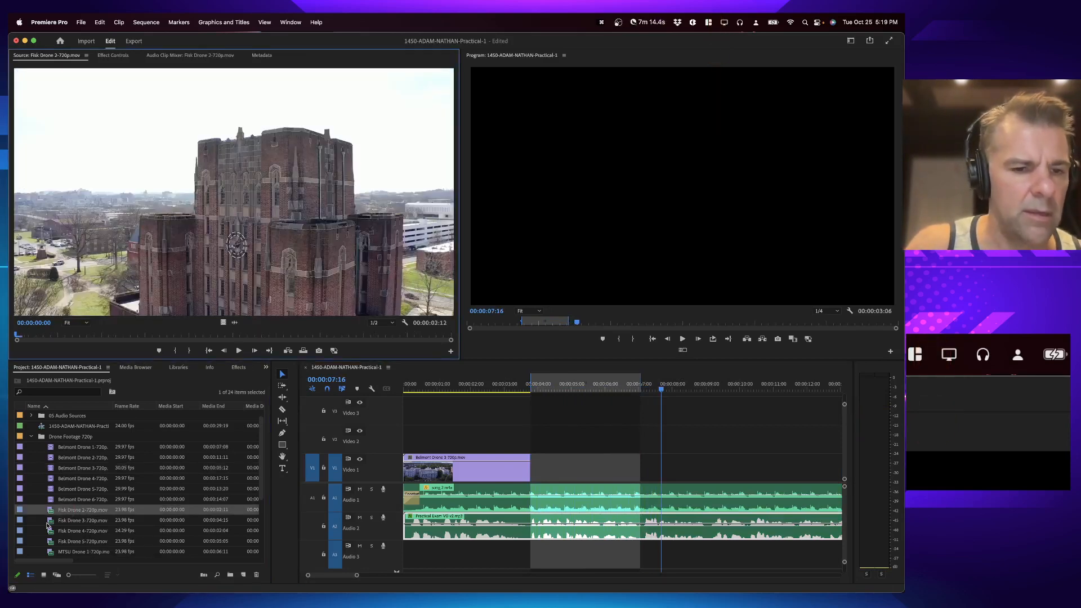
key("space")
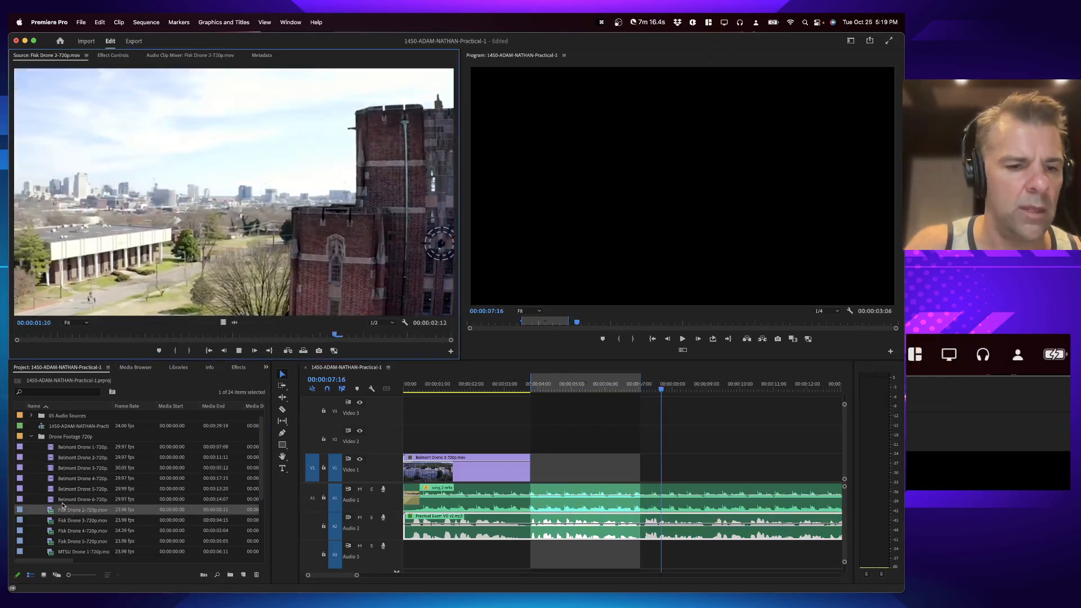
key("space")
Step: Open Fisk Drone 3-720p.mov in the Source Monitor and overwrite it onto Video 1 up to the out point
double_click(63, 521)
key("space")
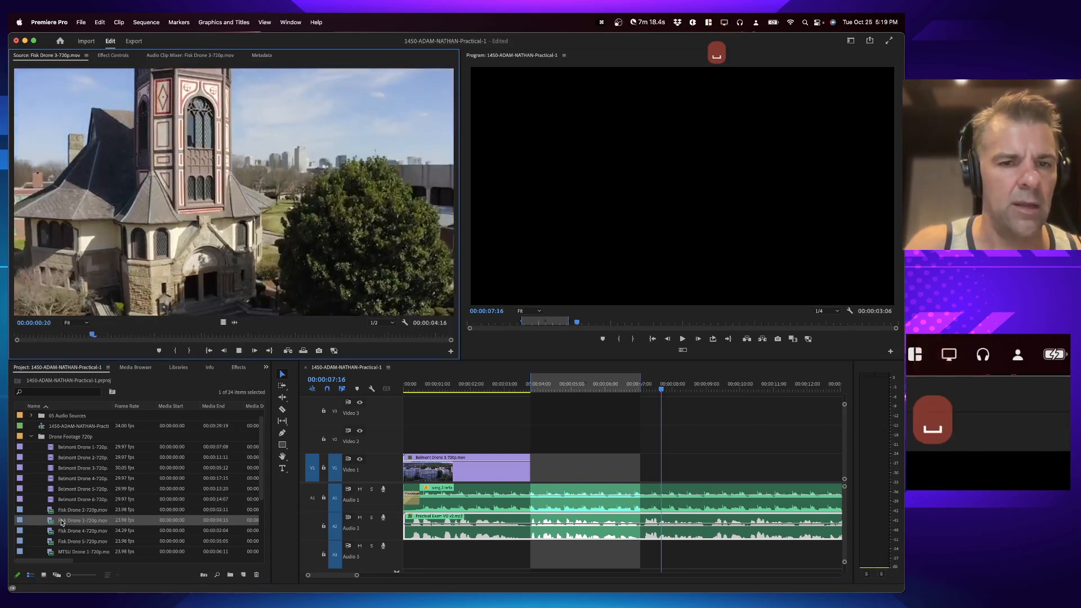
key("space")
key("period")
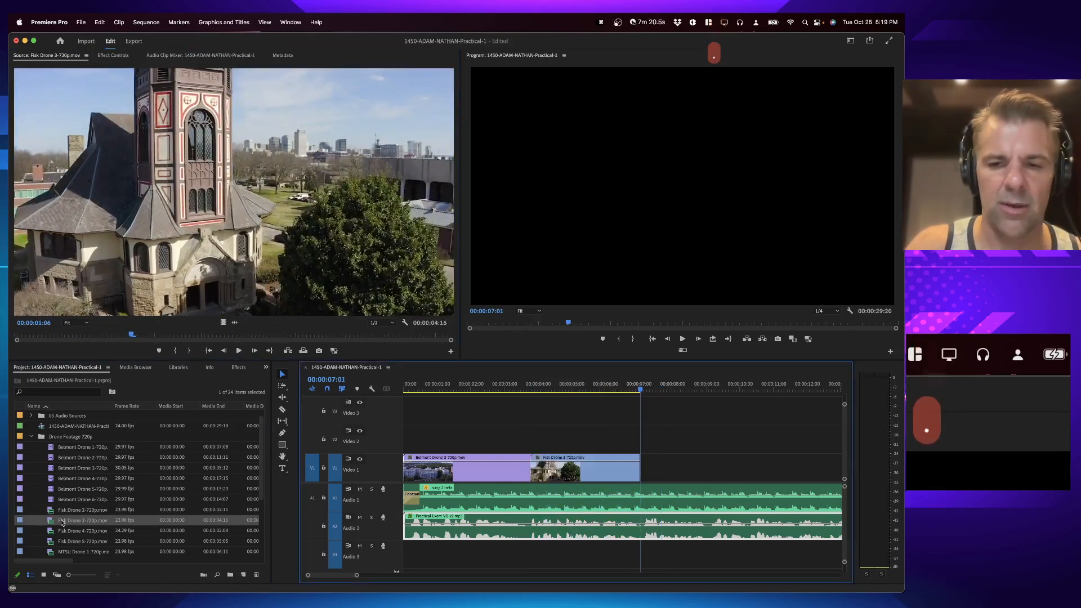
Step: Mark an in point at the end of the Fisk shot and an out point at about 00:00:10 while playing
key("i")
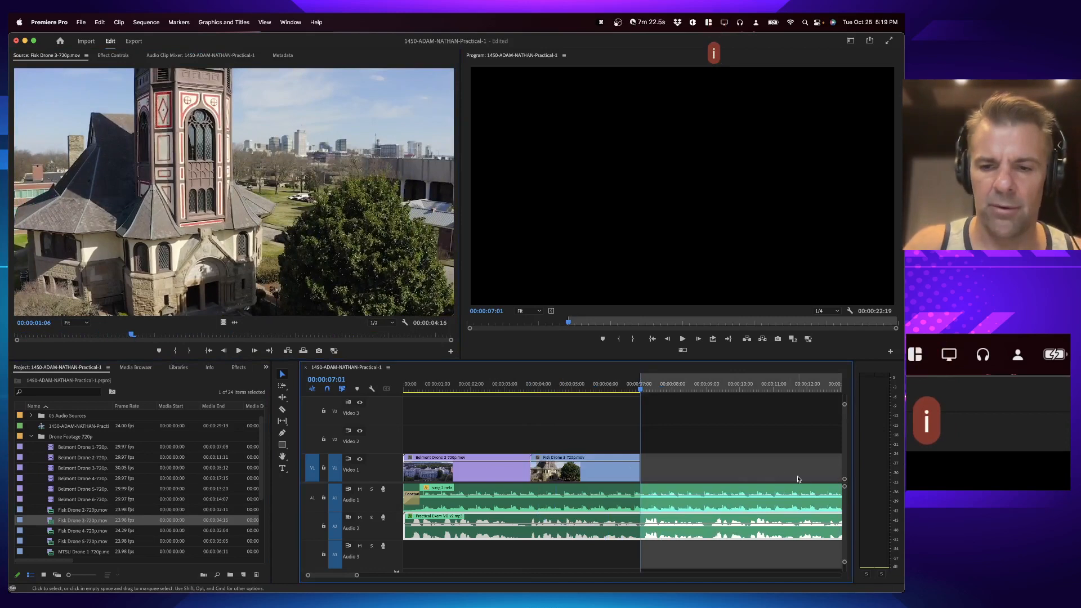
key("space")
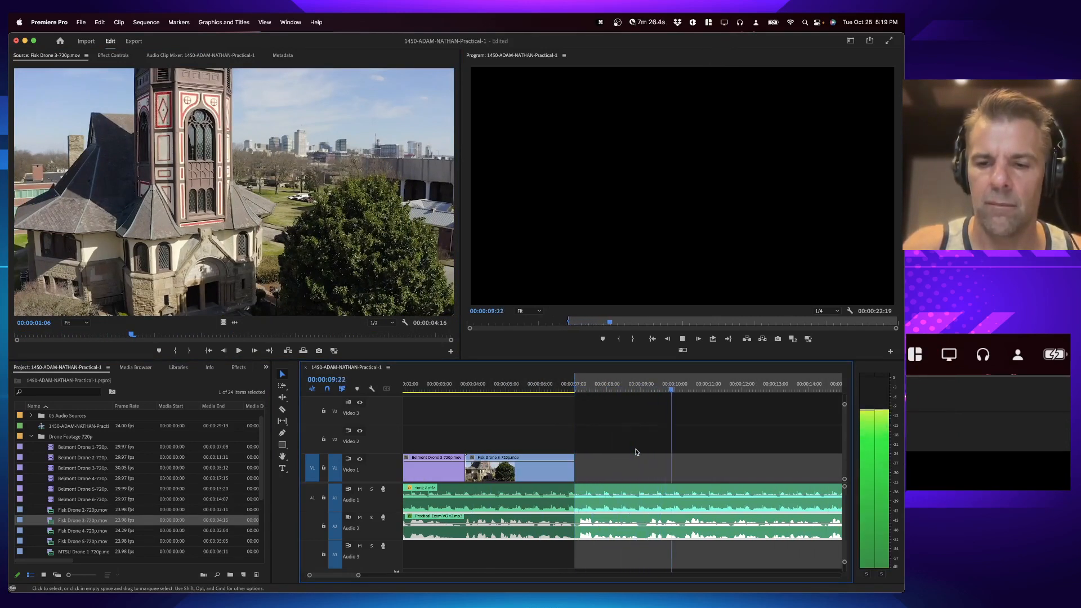
key("o")
key("space")
Step: Open MTSU Drone 3-720p.mov in the Source Monitor and overwrite it onto Video 1 up to the out point
scroll(98, 482, "down", 5)
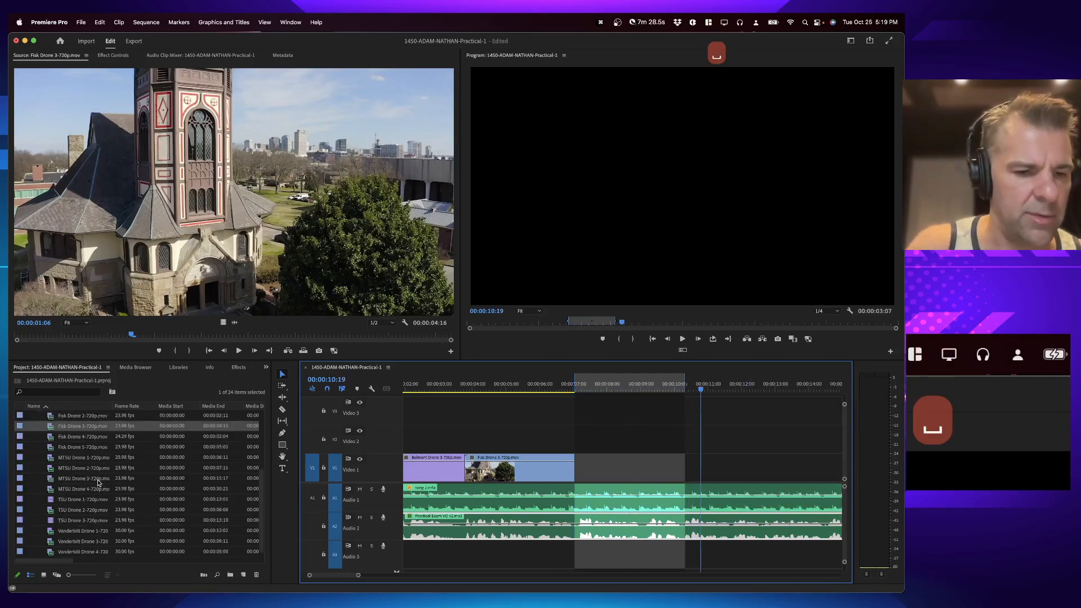
double_click(74, 479)
double_click(74, 478)
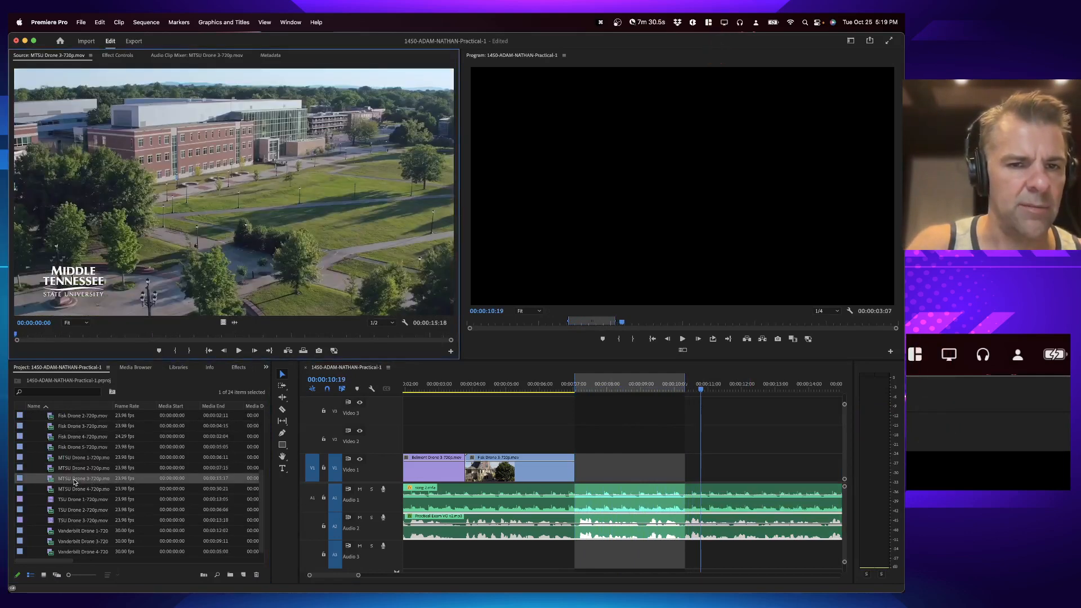
key("space")
key("space")
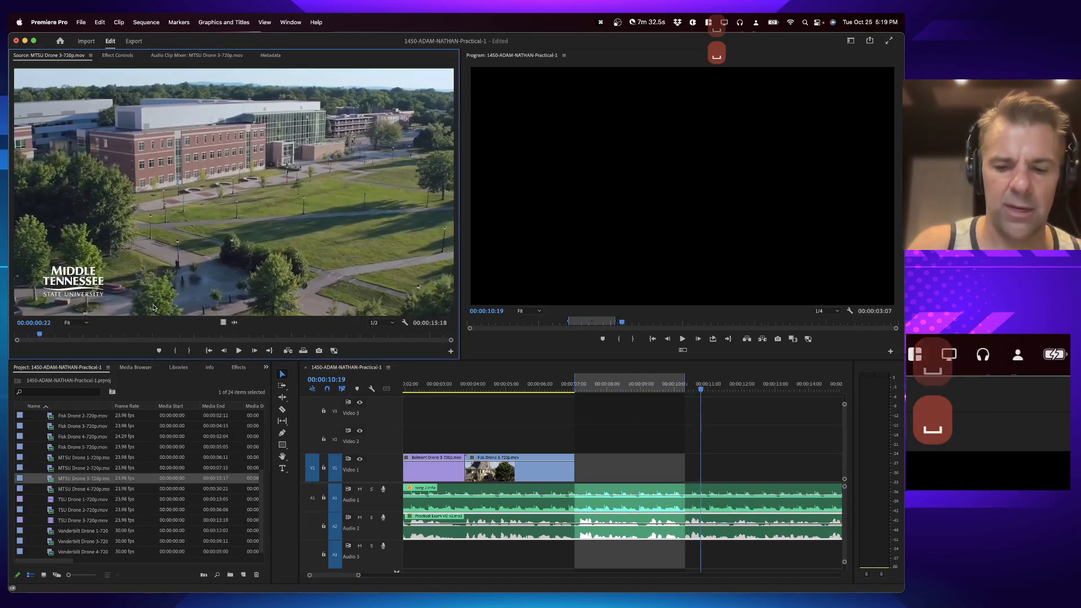
key("period")
Step: Mark an in point after the MTSU shot and set the out point at about 00:00:12:15
key("i")
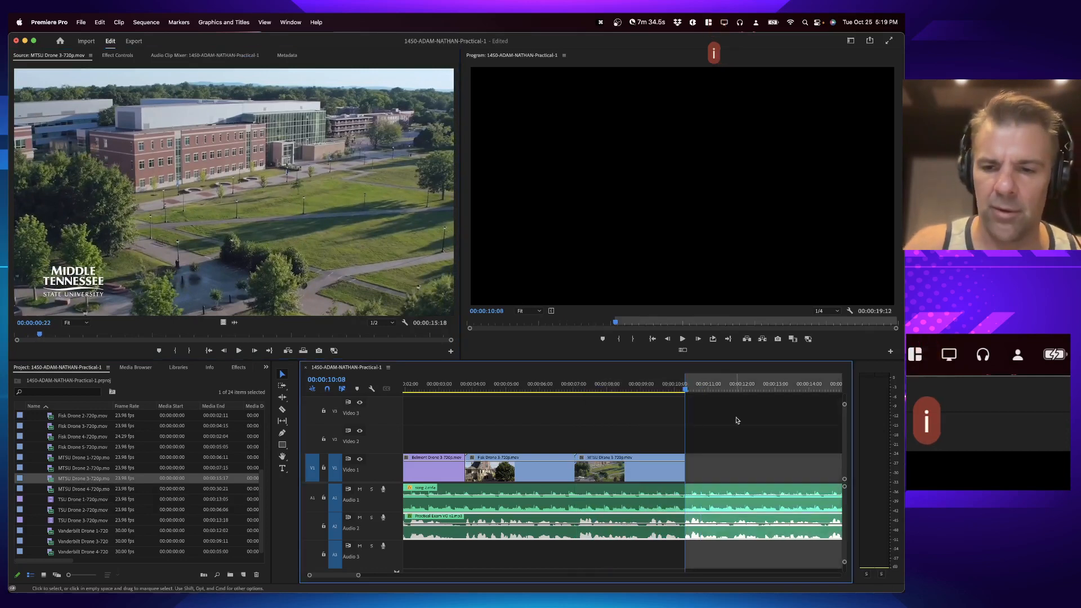
scroll(680, 428, "right", 2)
scroll(680, 428, "right", 2)
key("space")
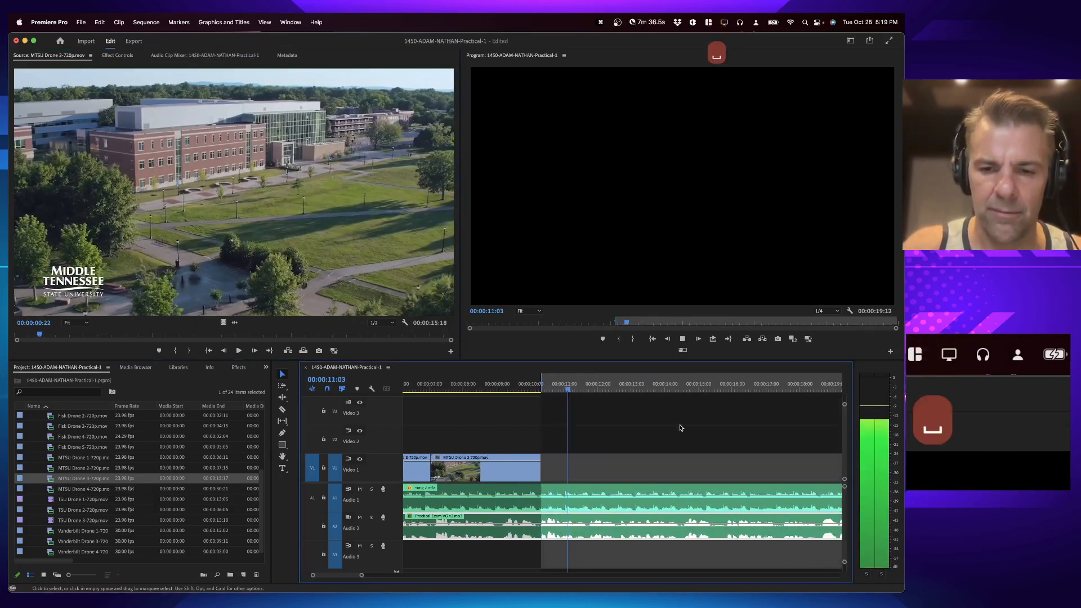
key("o")
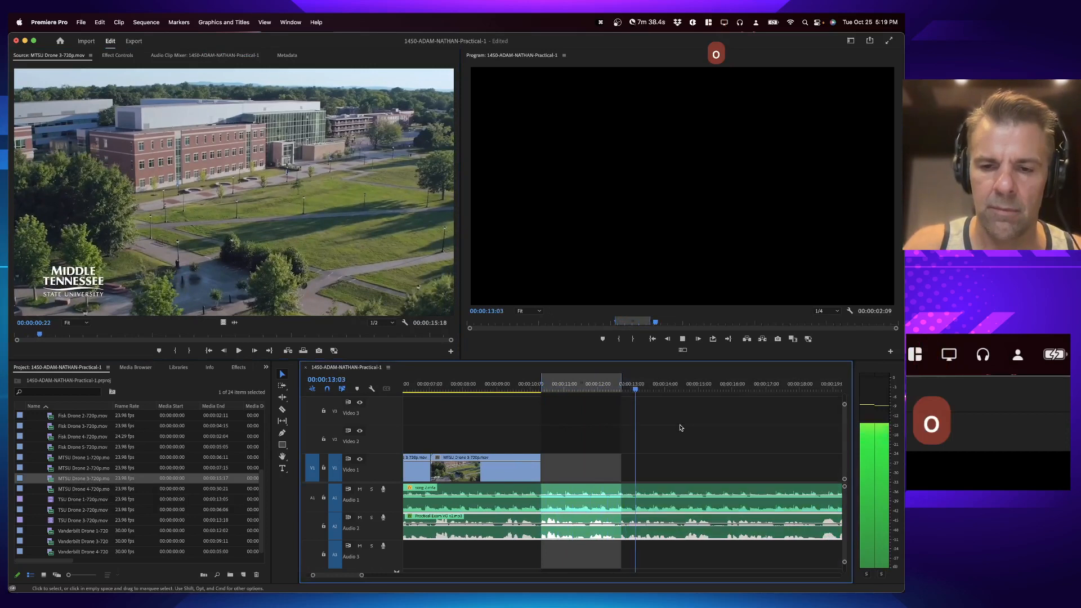
key("space")
left_click(618, 392)
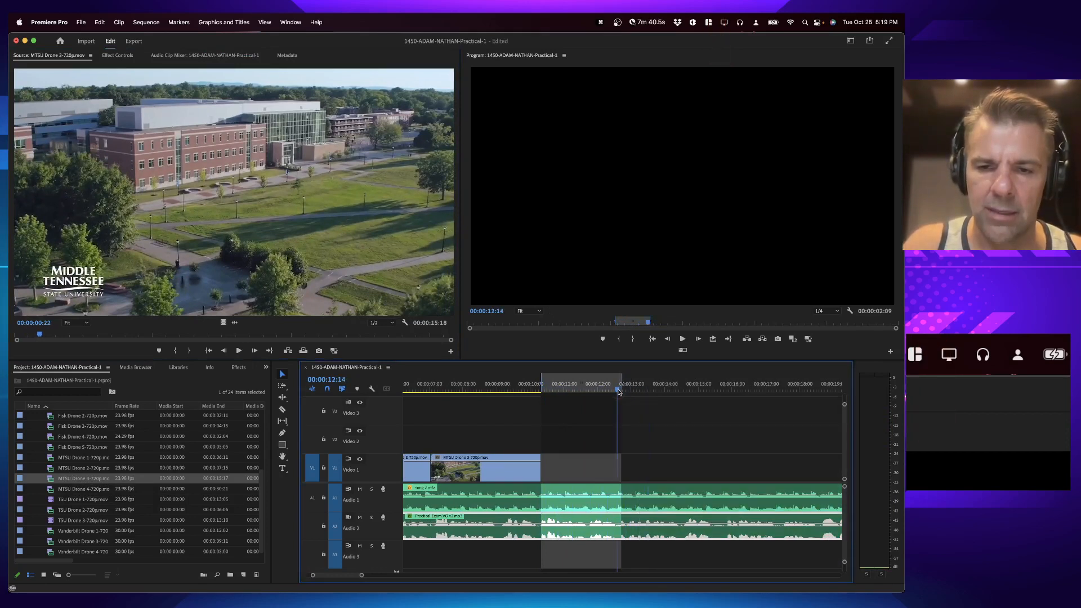
key("o")
key("space")
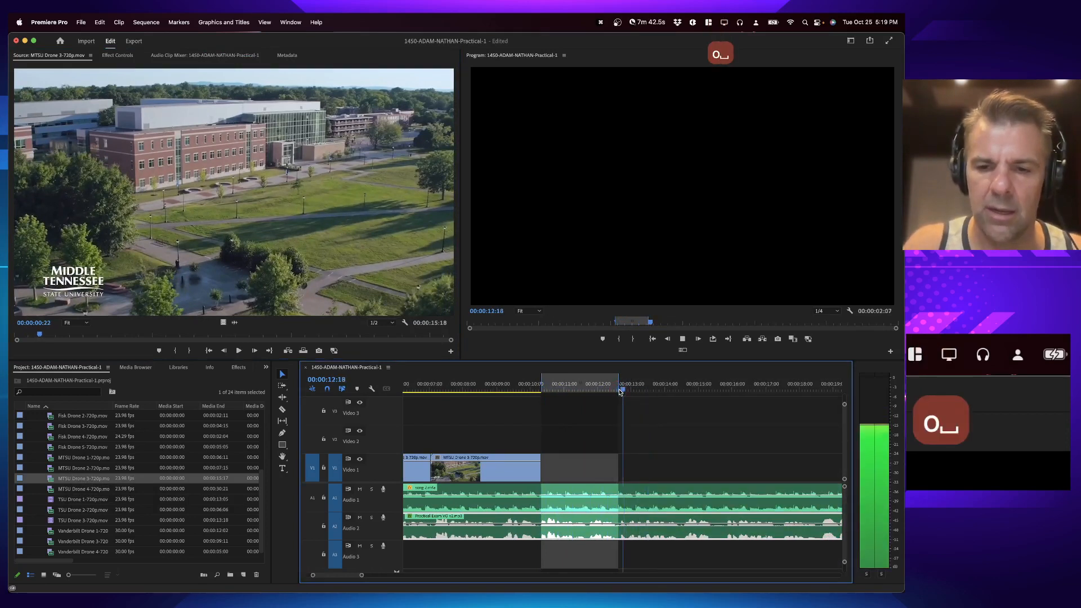
key("space")
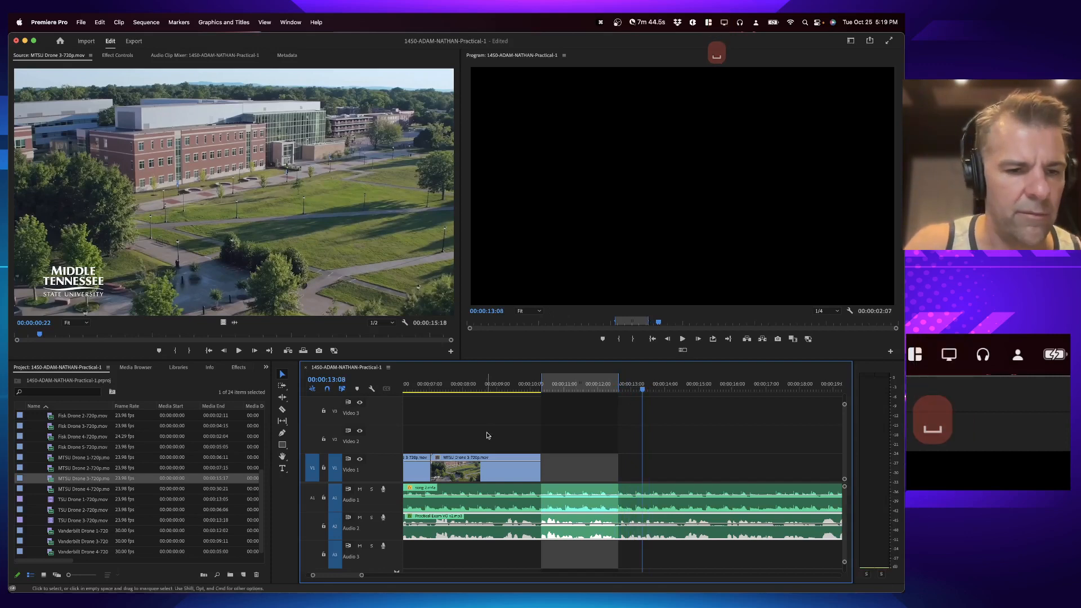
Step: Preview the Vanderbilt clips and overwrite Vanderbilt Drone 3-720p.mov onto Video 1 up to the out point
double_click(86, 531)
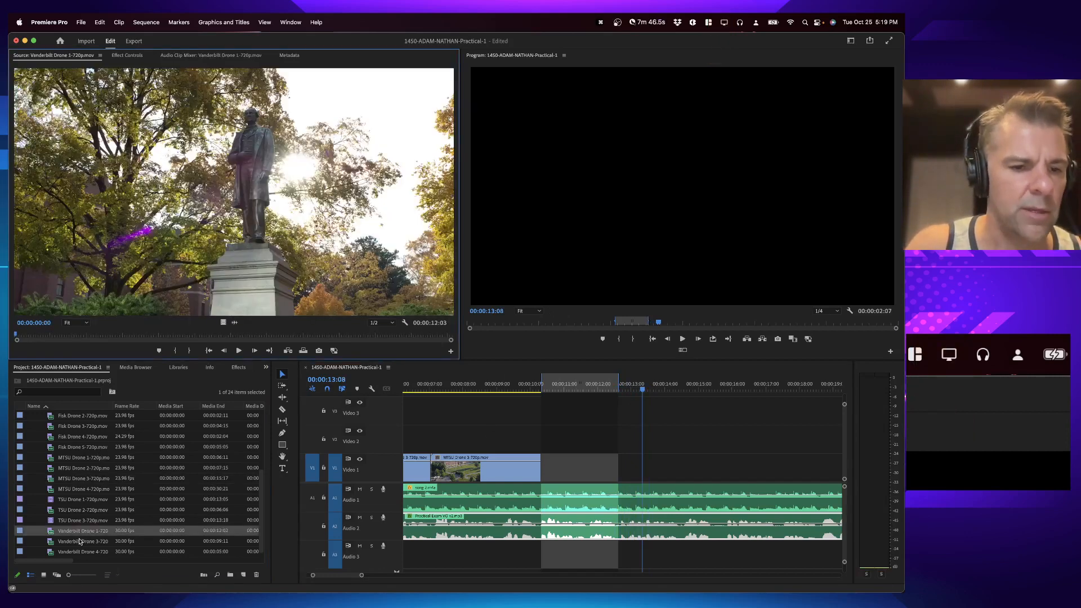
double_click(79, 541)
key("space")
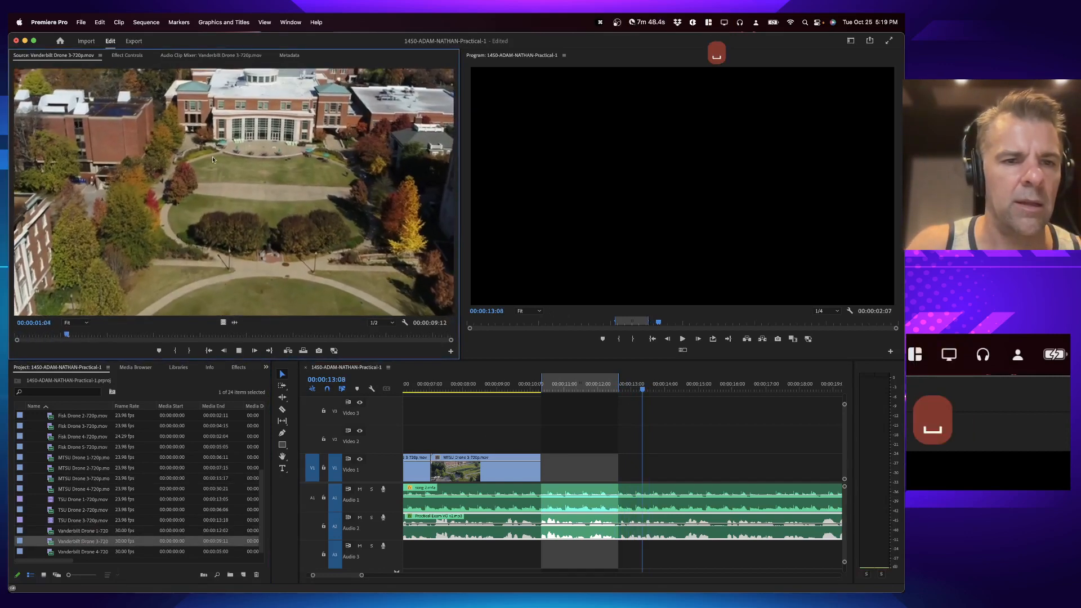
key("space")
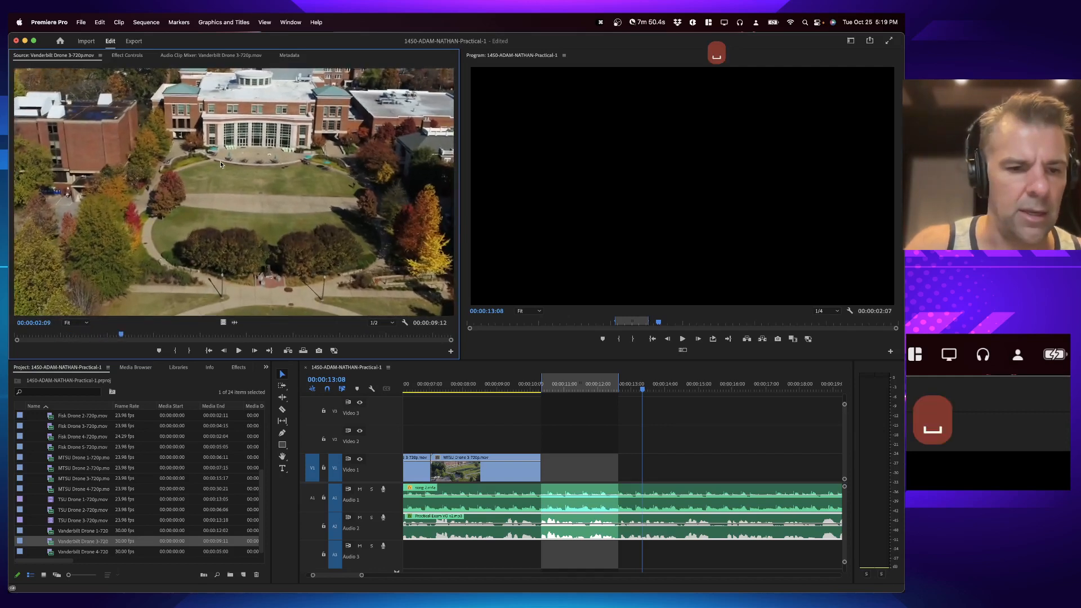
key("period")
Step: Mark an in point after the Vanderbilt shot and an out point at about 00:00:15:14
key("i")
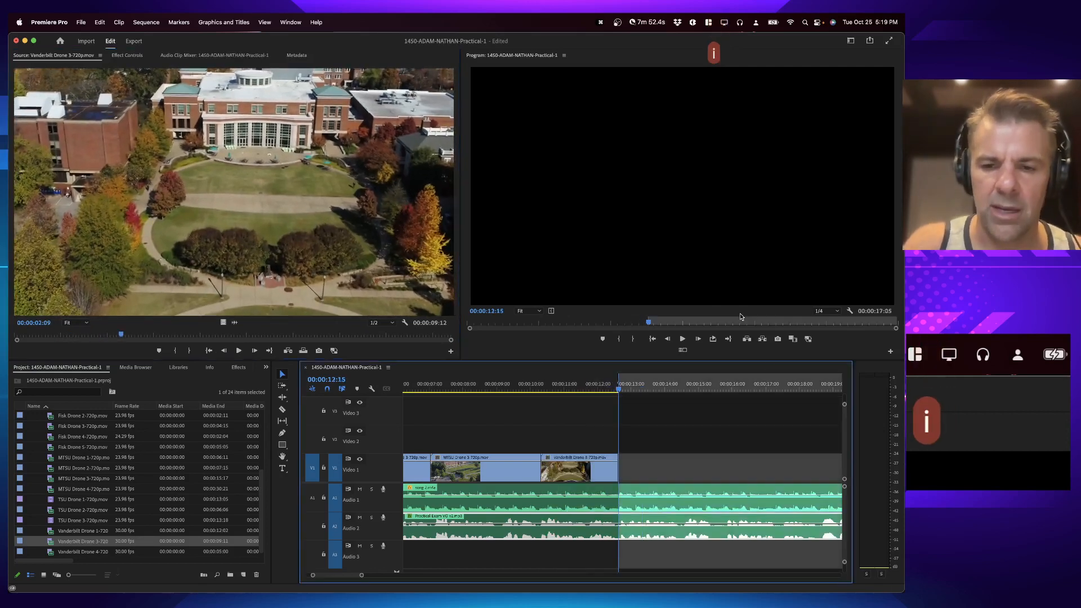
key("space")
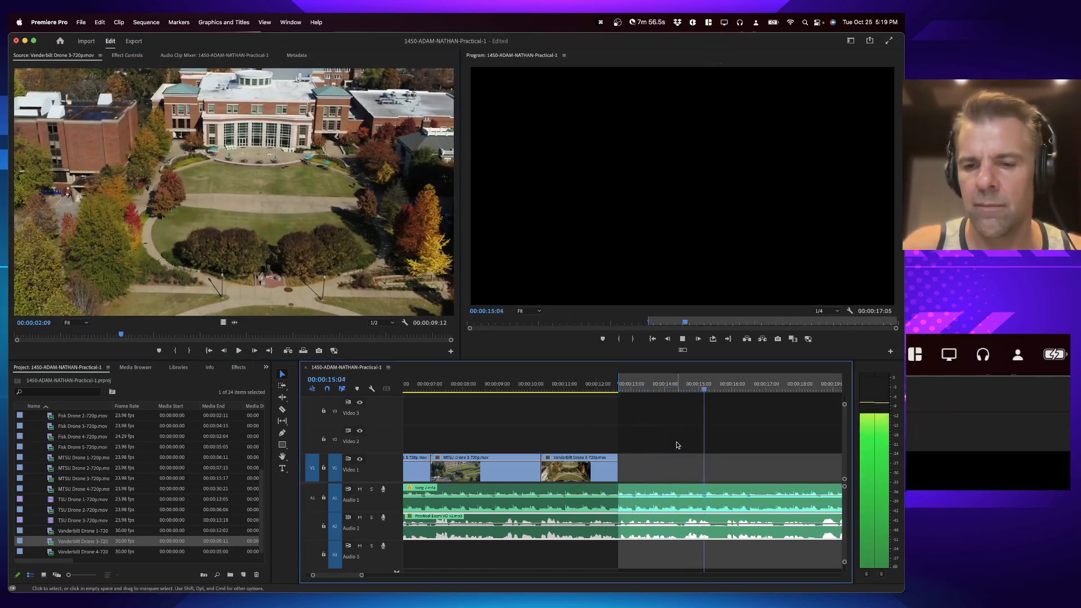
key("o")
key("space")
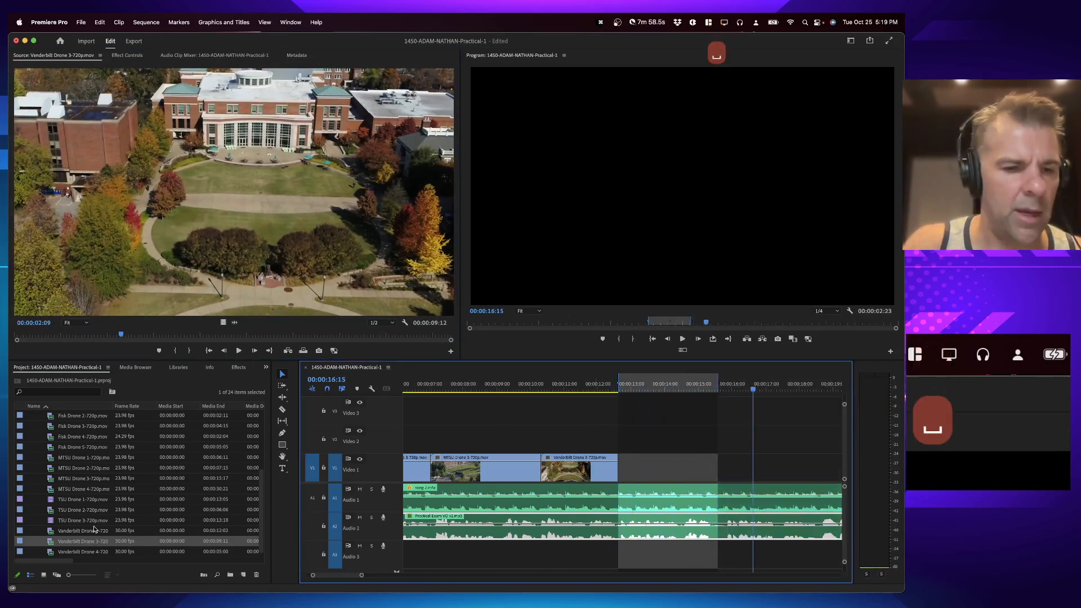
Step: Preview the TSU clips and overwrite TSU Drone 1-720p.mov onto Video 1 up to the out point
double_click(61, 510)
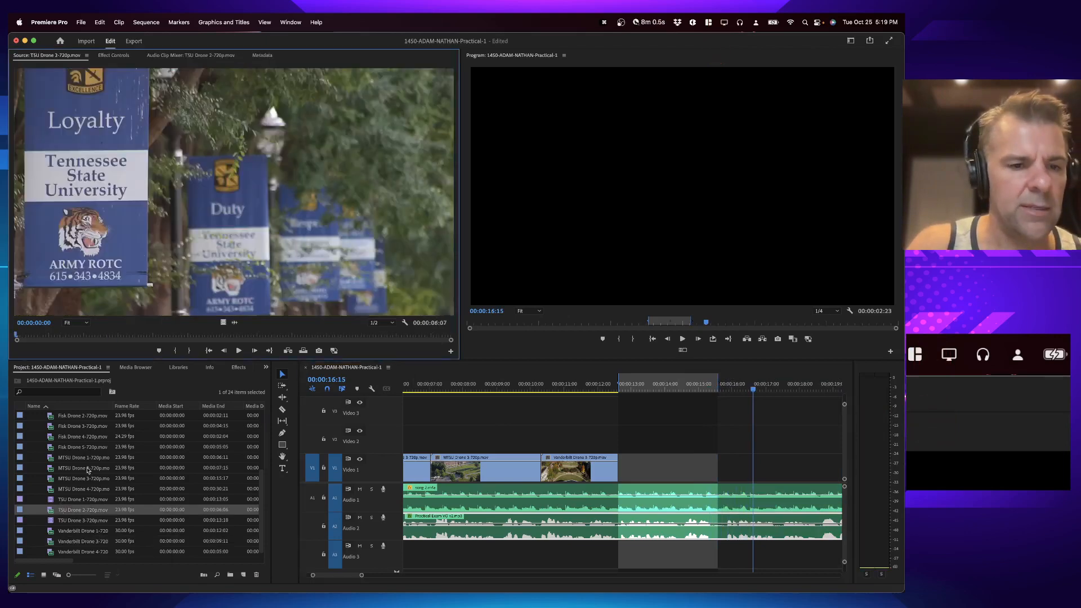
double_click(63, 499)
key("space")
key("space")
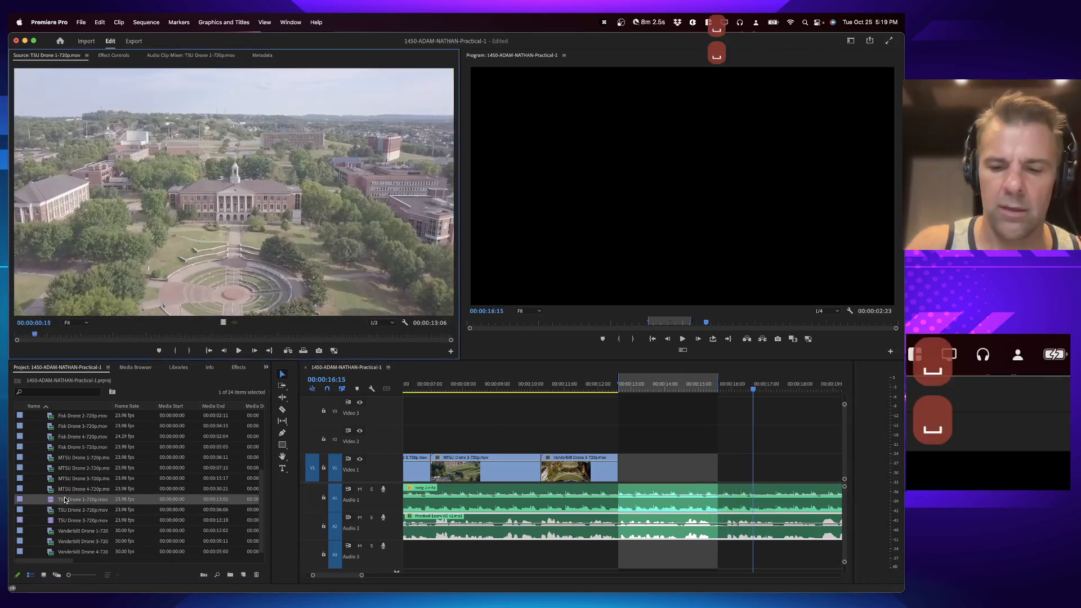
key("period")
Step: Mark an in point after the TSU shot and an out point at about 00:00:18:15
key("i")
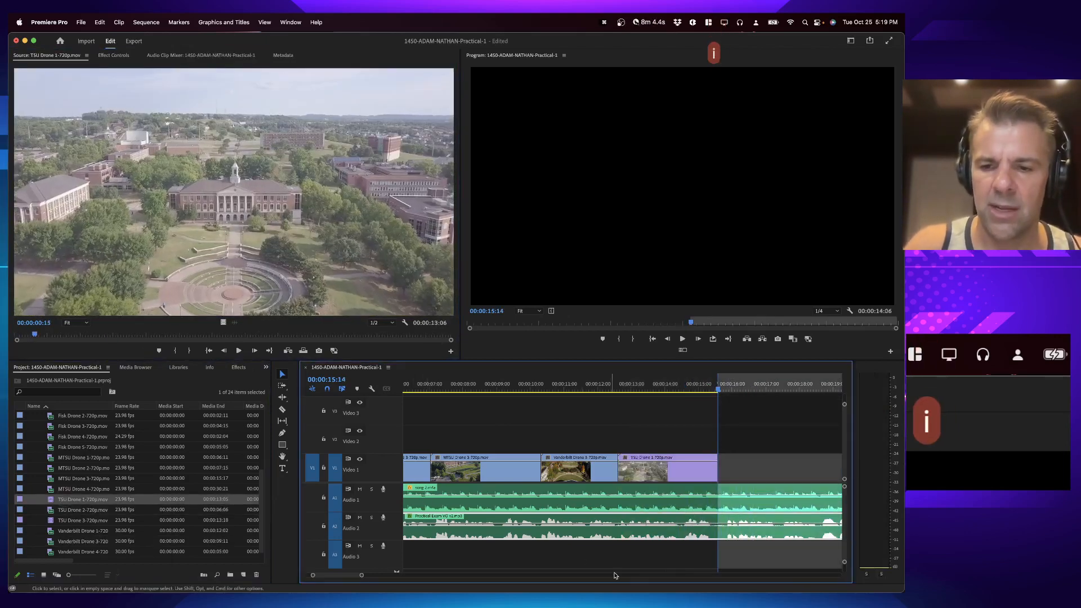
key("space")
scroll(649, 549, "right", 3)
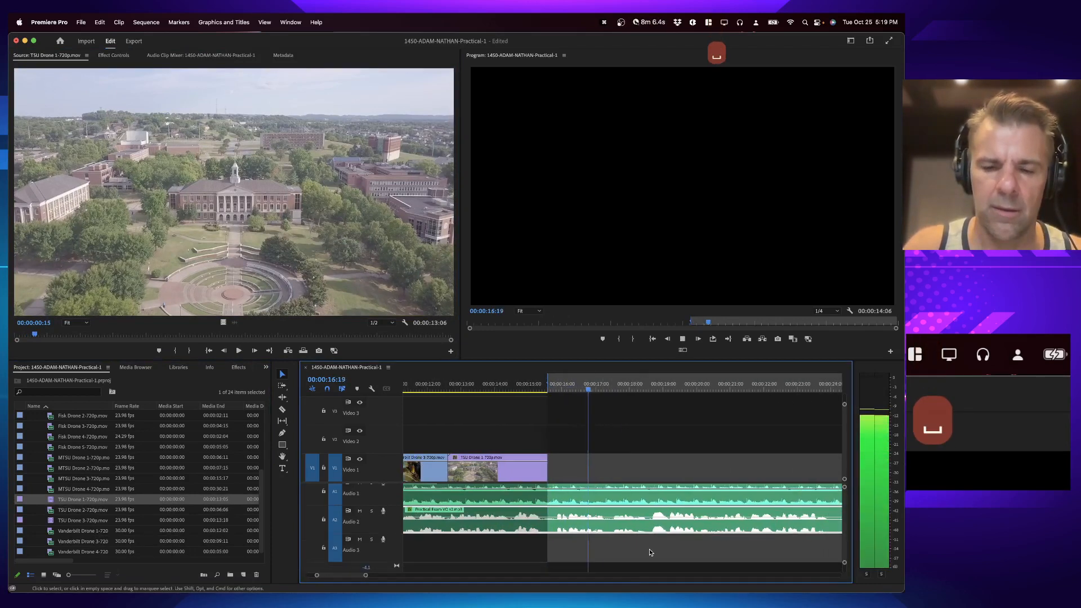
key("o")
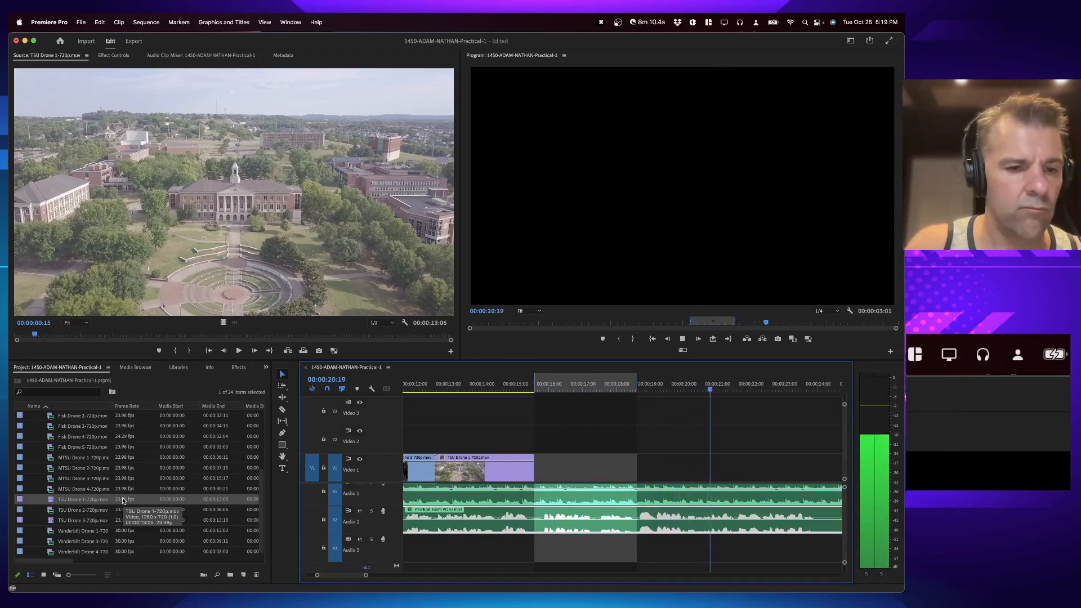
key("space")
Step: Open Belmont Drone 2-720p.mov in the Source Monitor and overwrite it onto Video 1 up to the out point
key("minus")
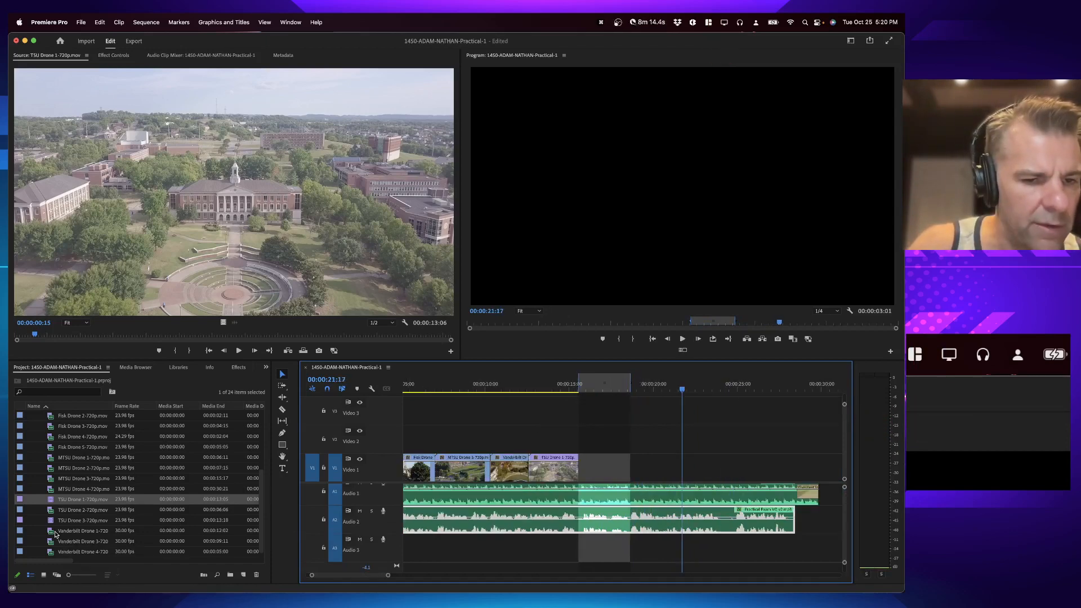
scroll(55, 534, "up", 5)
double_click(70, 469)
key("space")
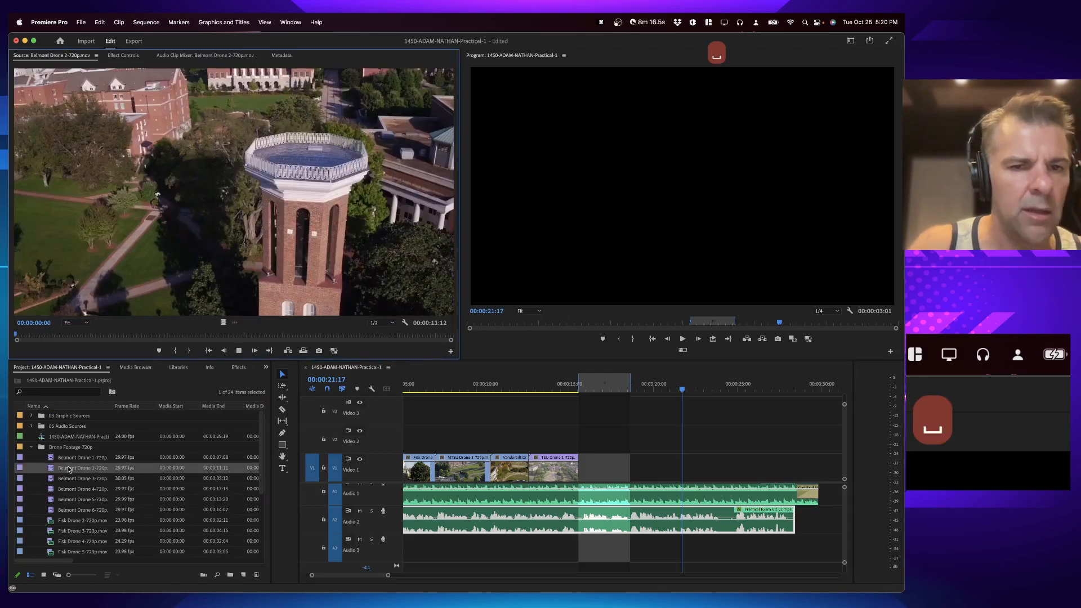
key("period")
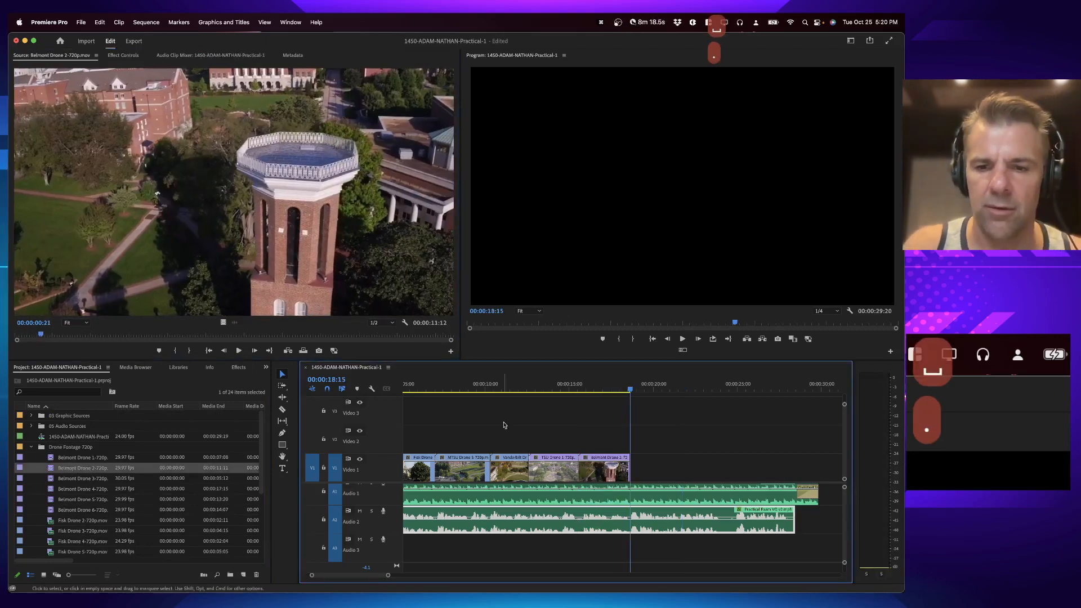
Step: Mark an in point after the Belmont shot and an out point at about 00:00:24
key("i")
key("space")
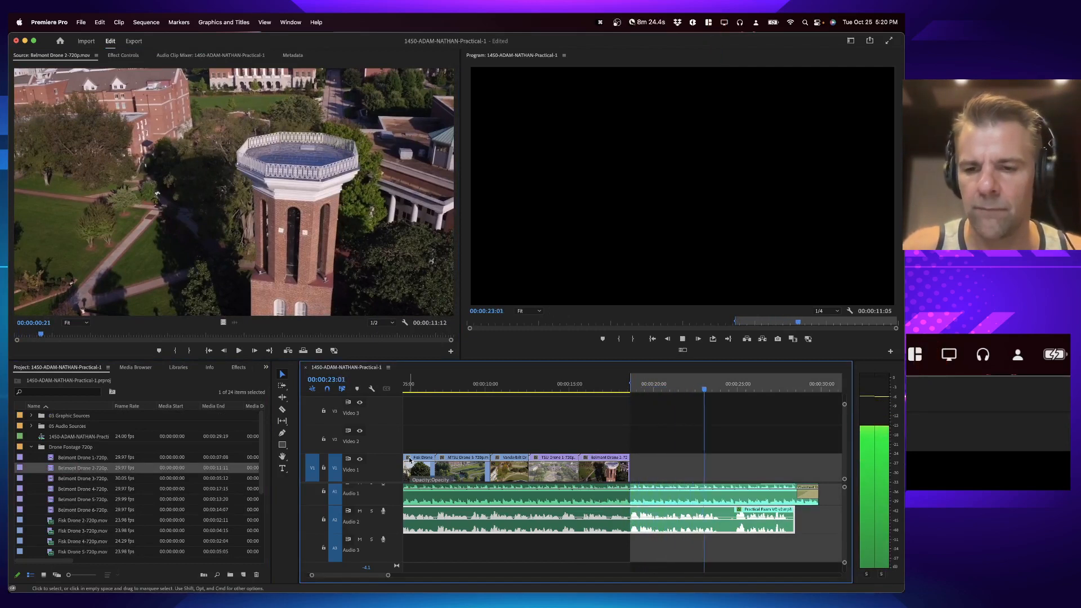
key("o")
key("space")
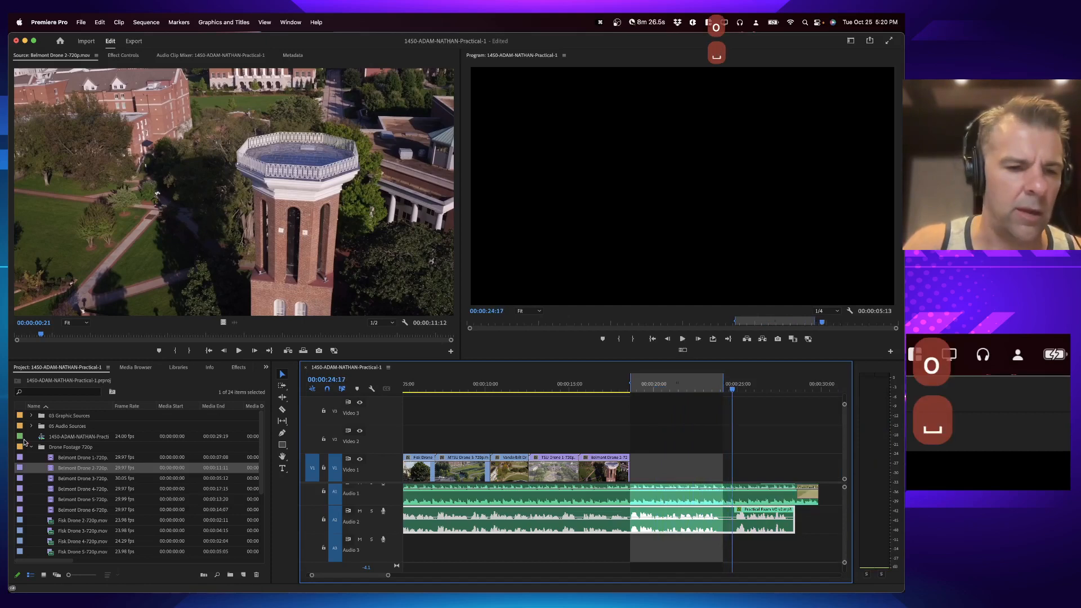
Step: Open Belmont Drone 4-720p.mov in the Source Monitor, mark an in point, overwrite it onto Video 1 and preview the edit
double_click(58, 478)
double_click(66, 489)
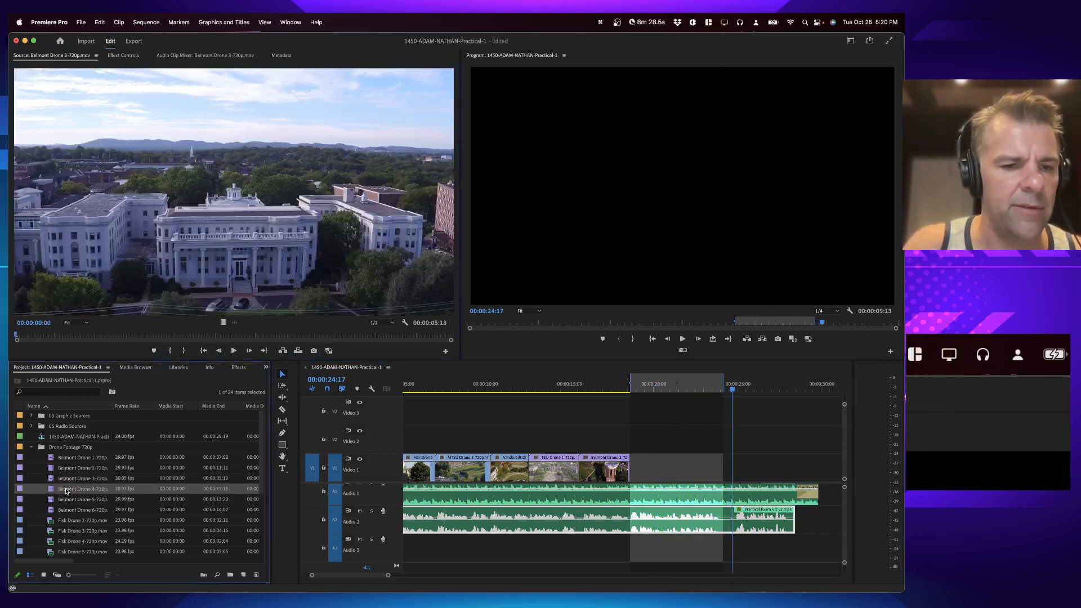
key("space")
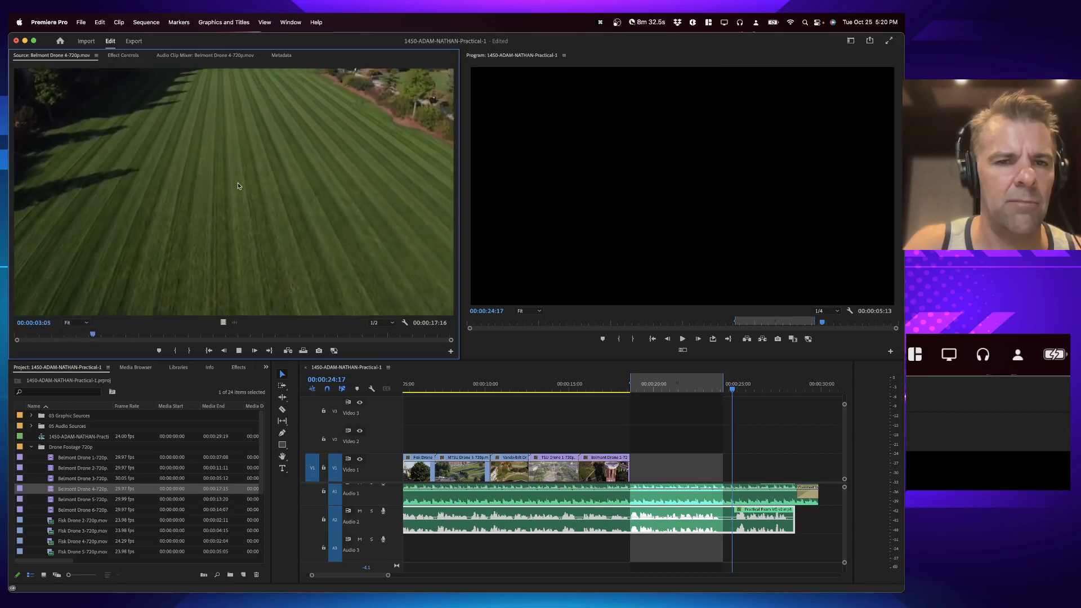
key("space")
key("j")
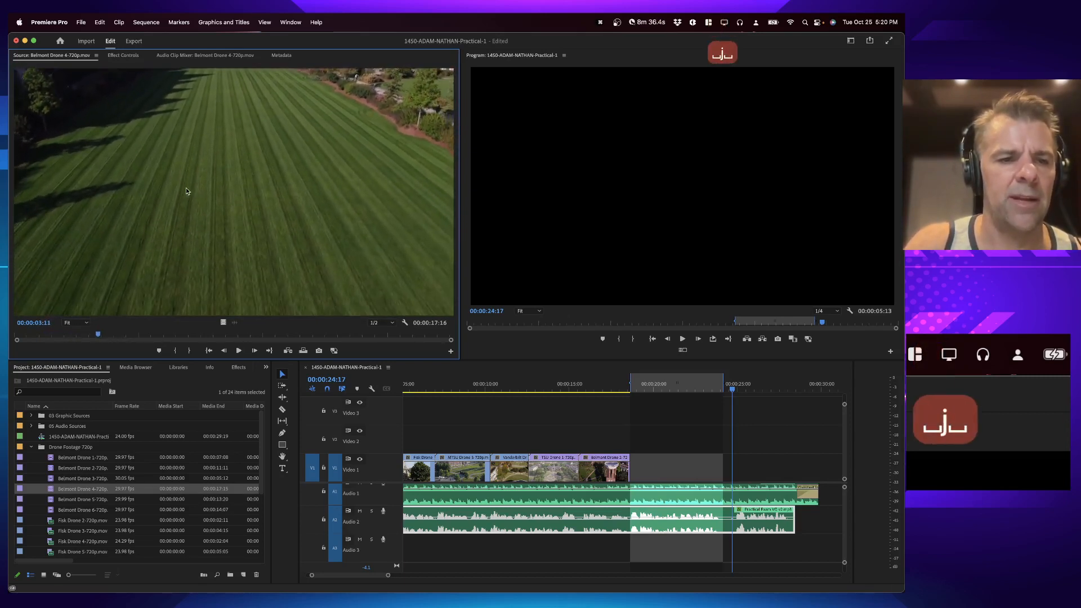
key("i")
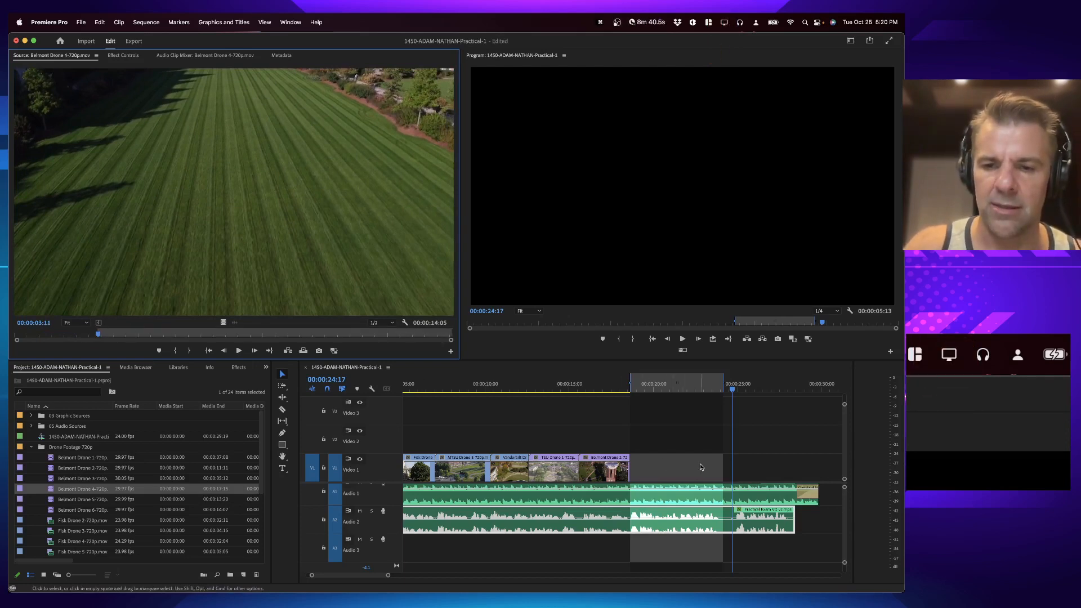
key("period")
left_click(609, 383)
key("space")
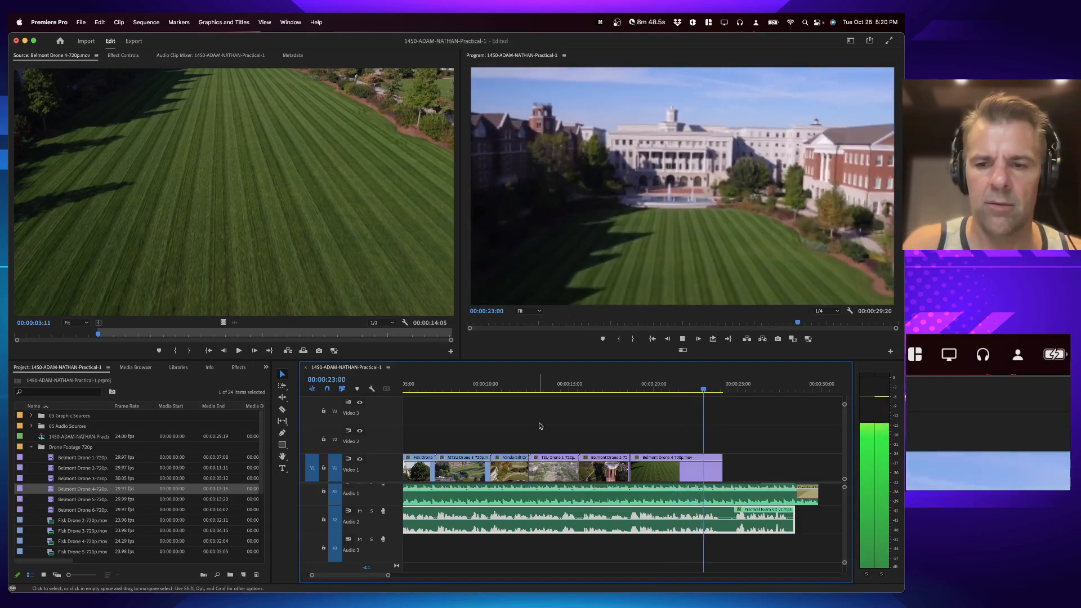
key("space")
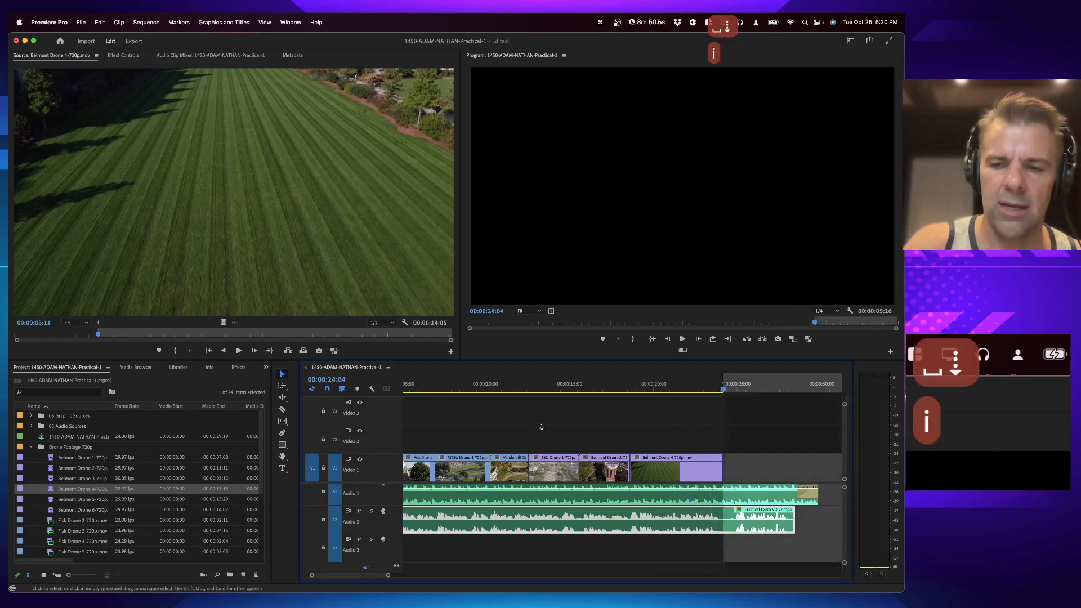
Step: Open Belmont Drone 5-720p.mov and overwrite it onto Video 1 with a sequence out point at 00:00:29:20
double_click(78, 499)
key("space")
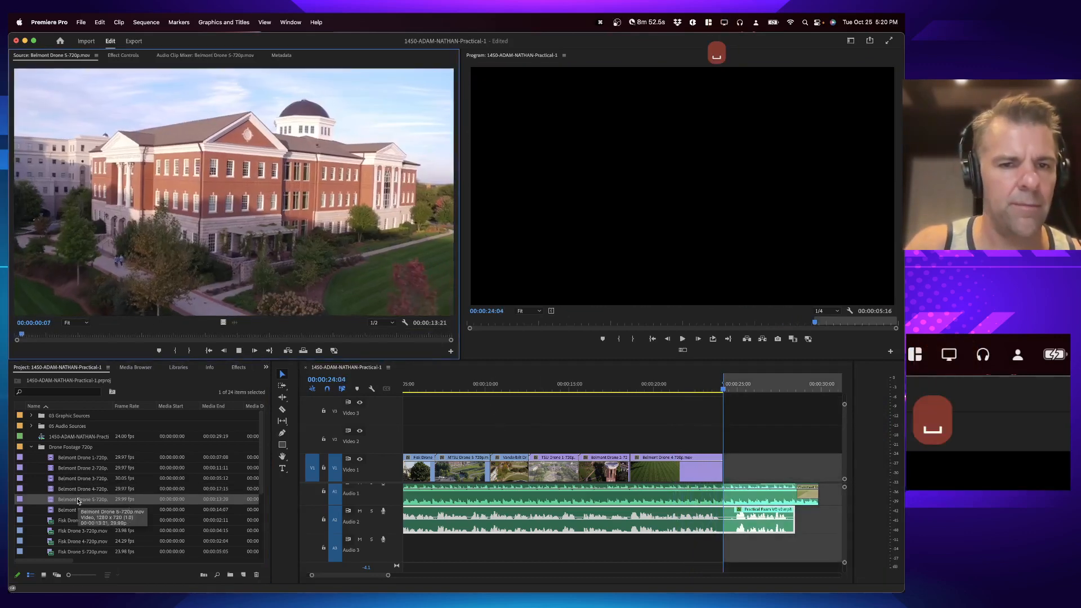
key("space")
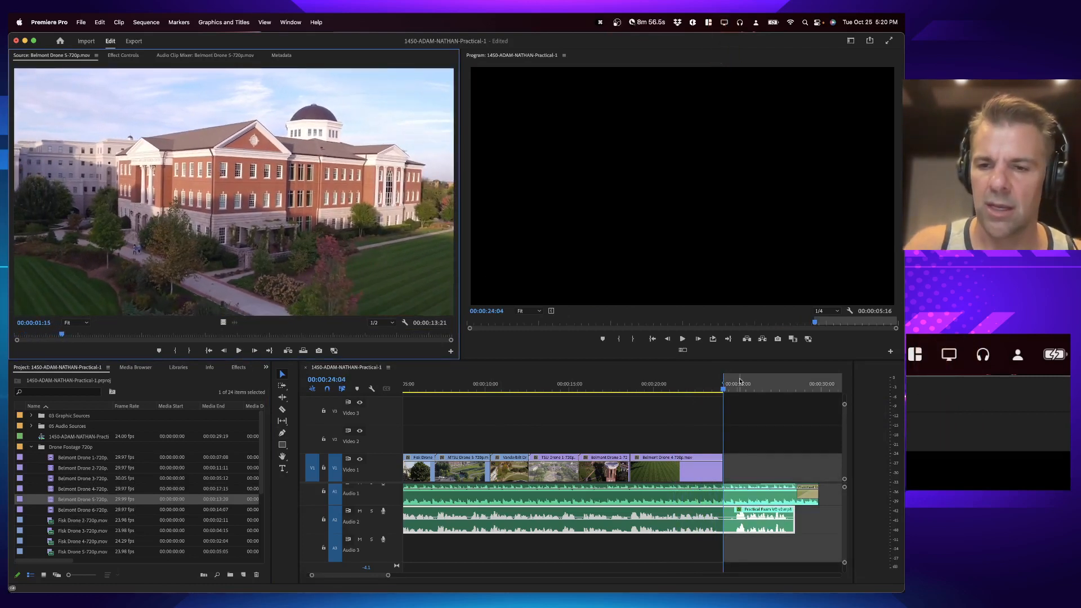
left_click(758, 387)
key("Down")
key("Down")
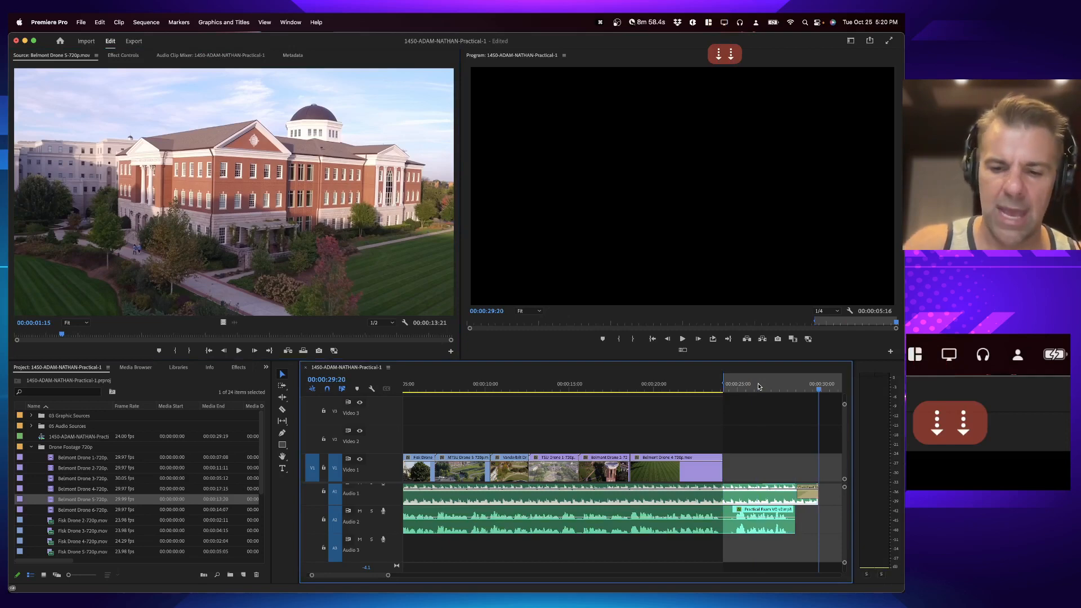
key("o")
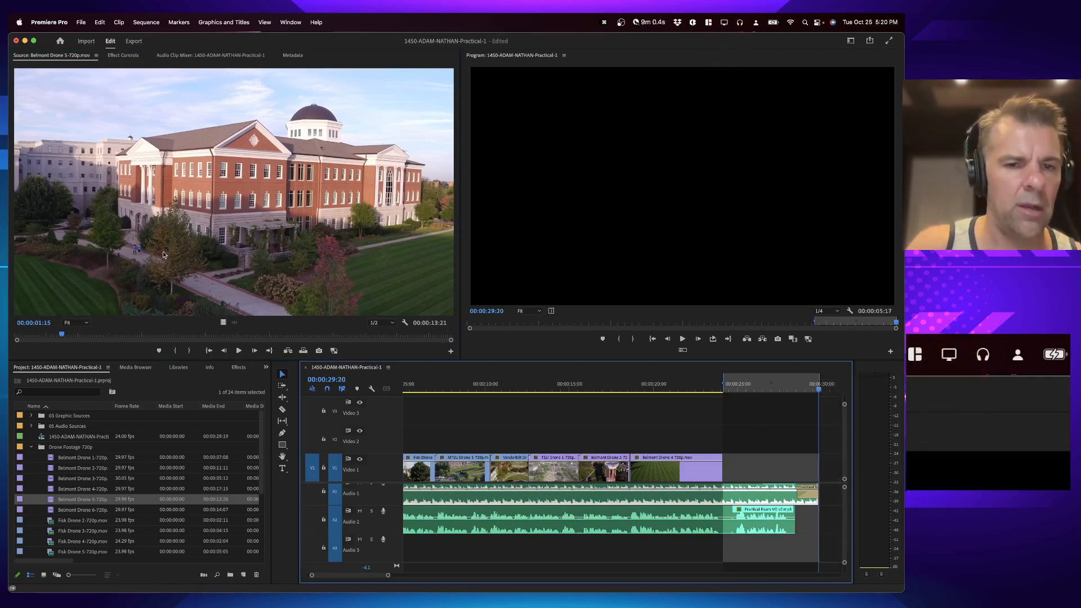
key(".")
Step: Play back the rough cut from the start of the sequence and save the project
left_click(550, 379)
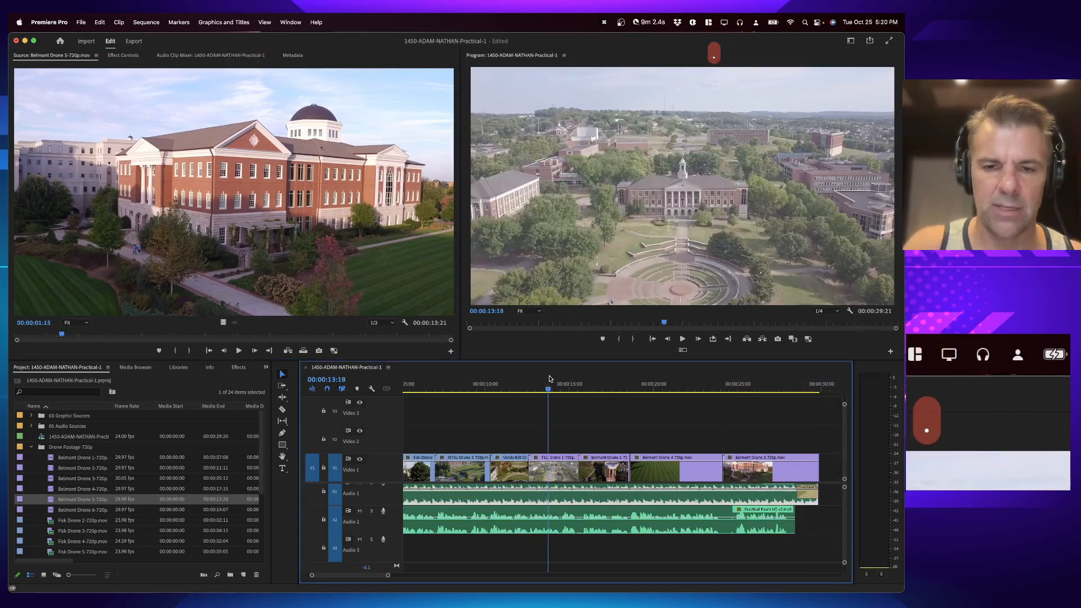
key("Home")
key("space")
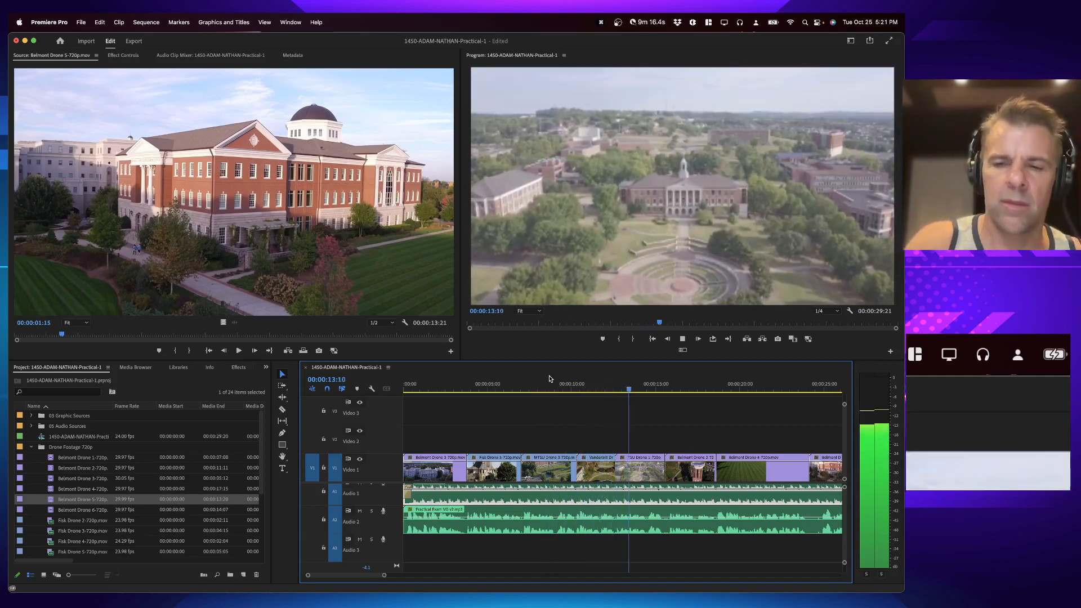
key("minus")
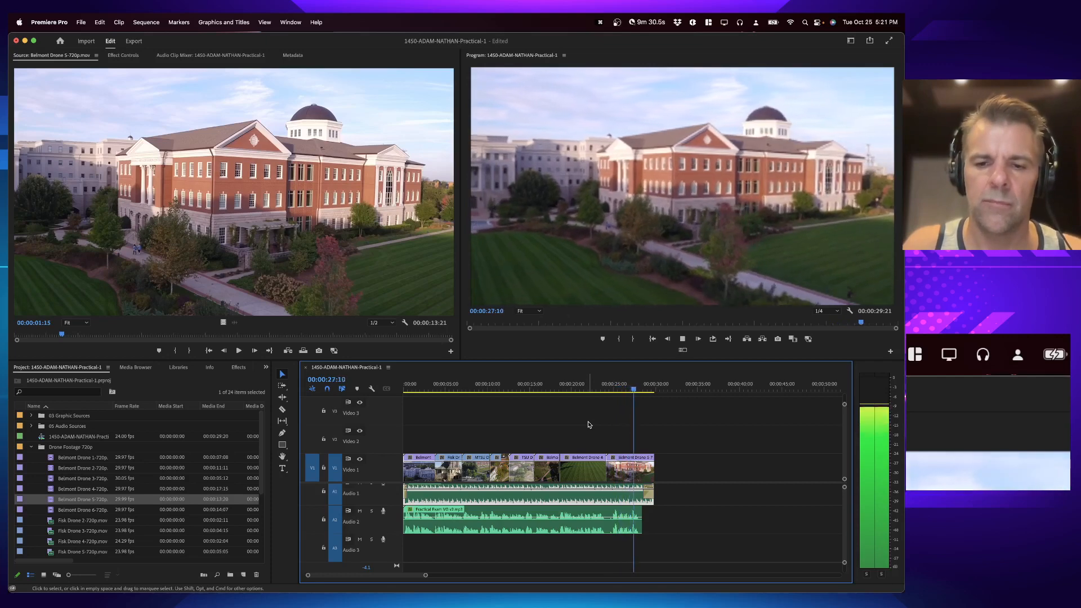
key("Home")
key("super+s")
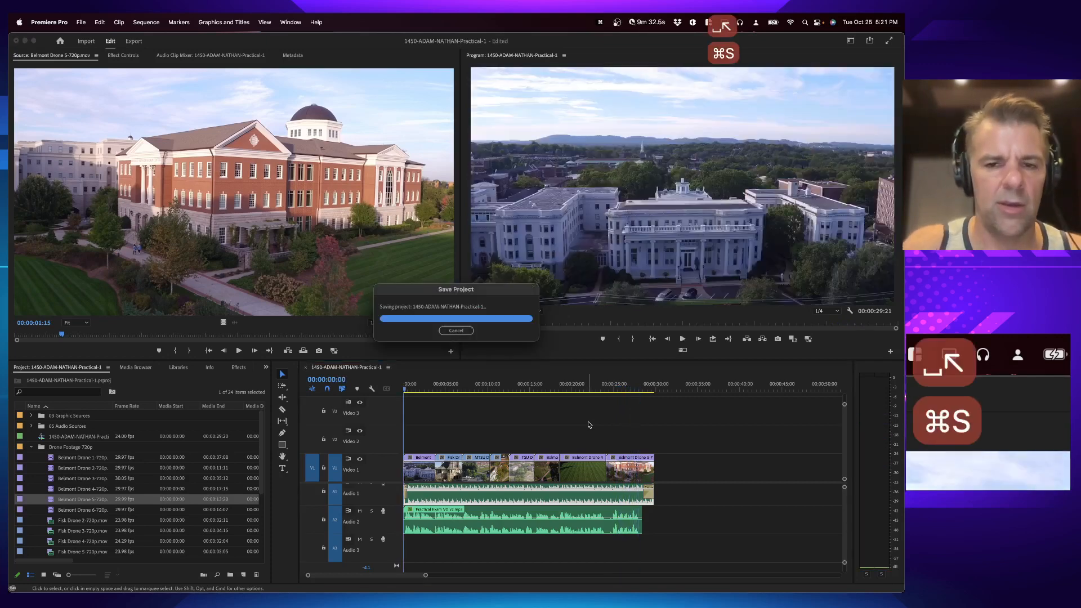
Step: Check the exam instructions, then apply Scale to Frame Size to the bell-tower clip at about 00:00:17:07
left_click(32, 447)
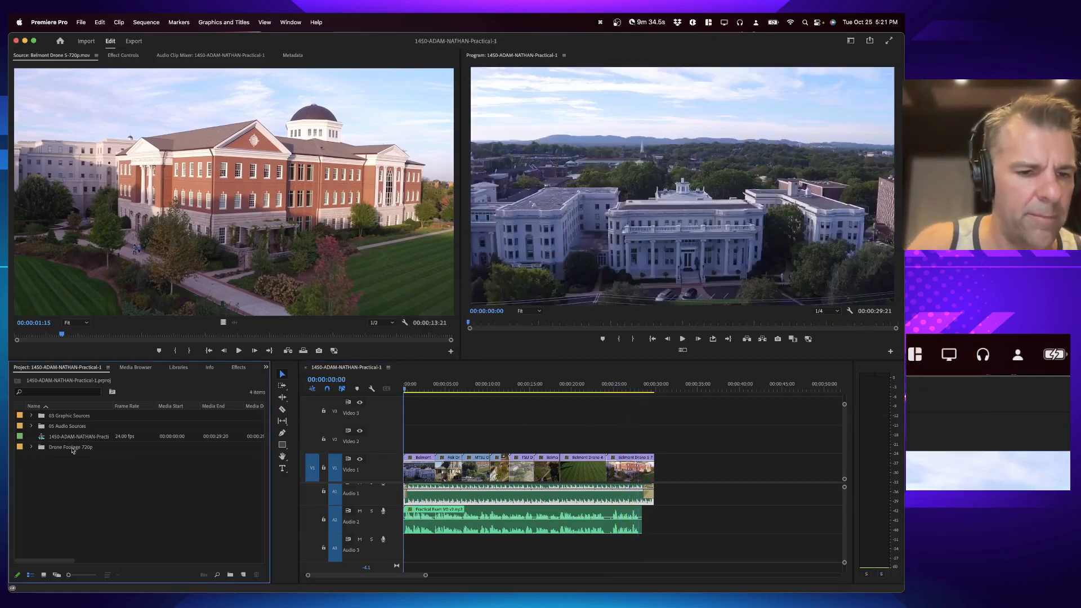
key("super+Tab")
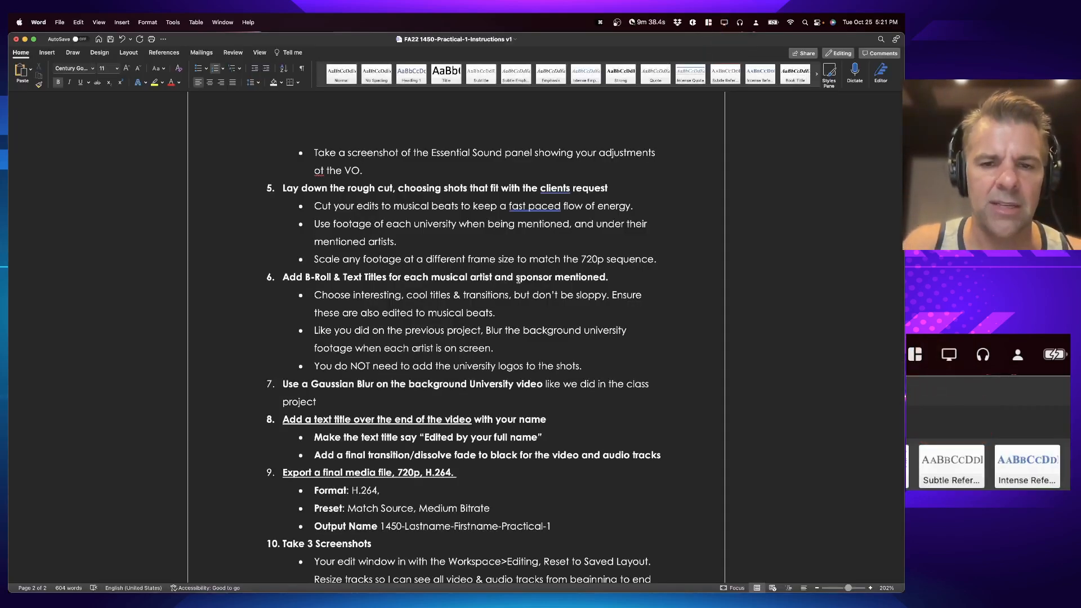
key("super+Tab")
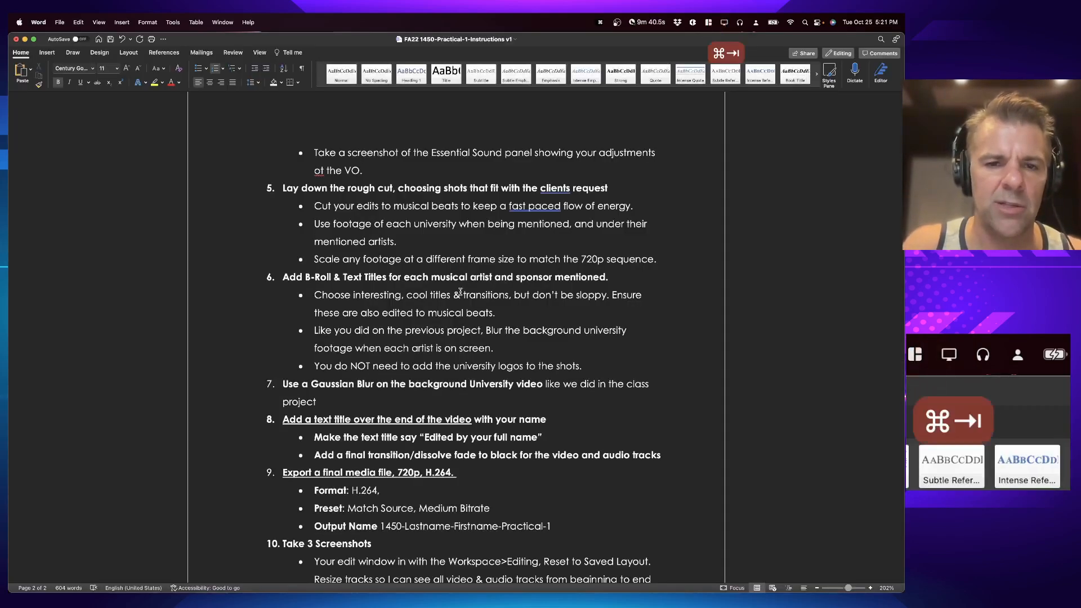
key("super+Tab")
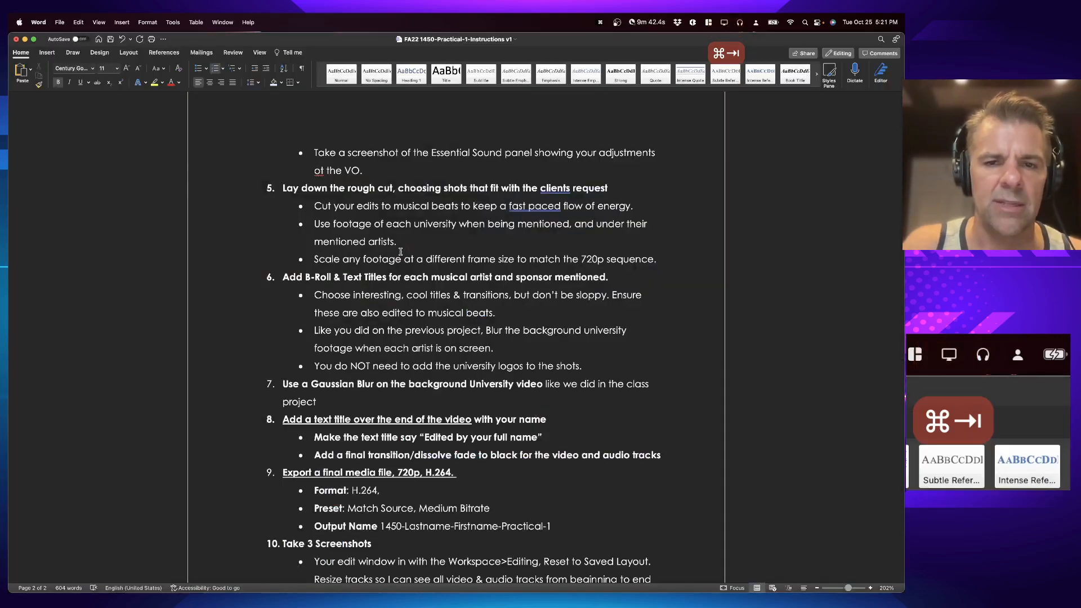
key("super+Tab")
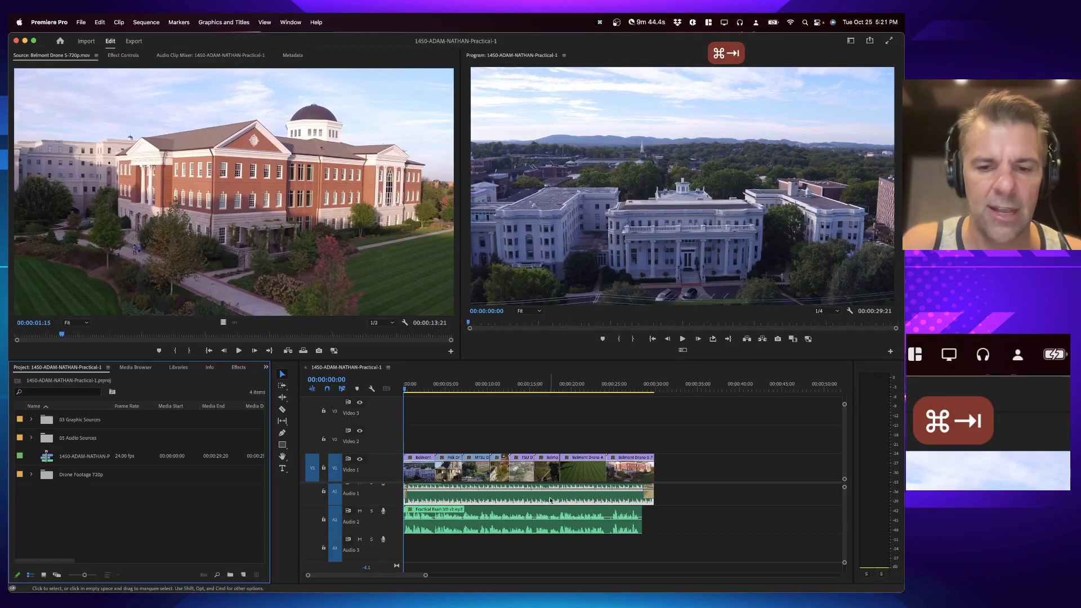
left_click(551, 394)
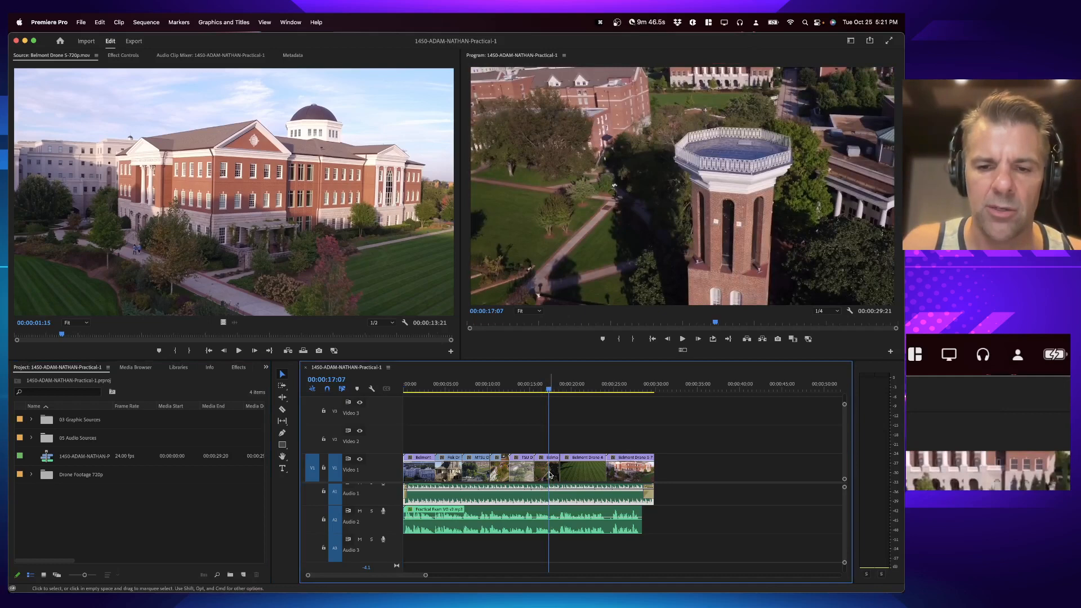
right_click(550, 474)
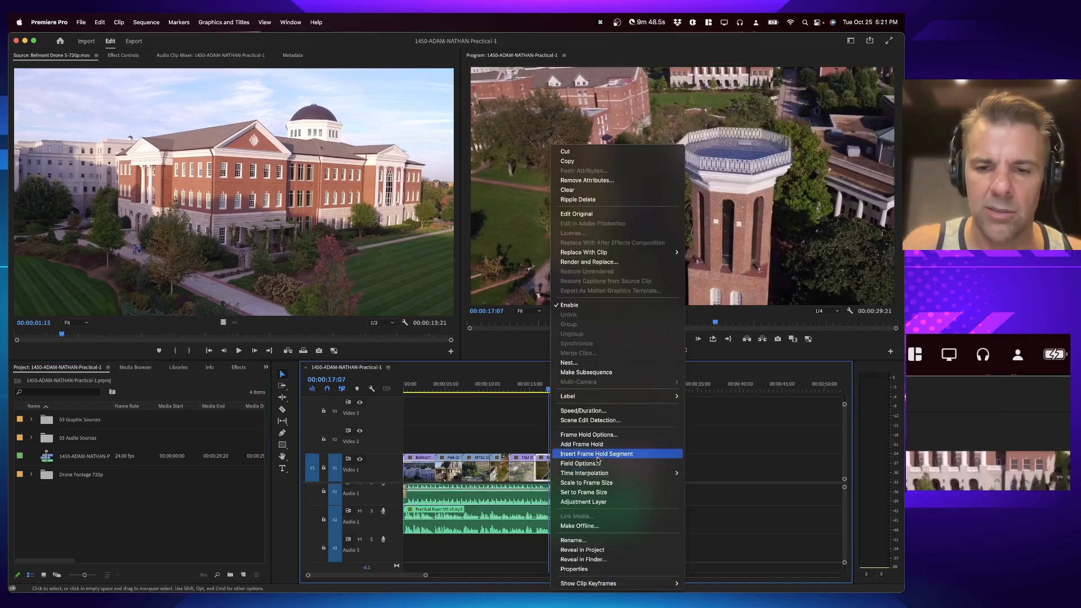
left_click(601, 483)
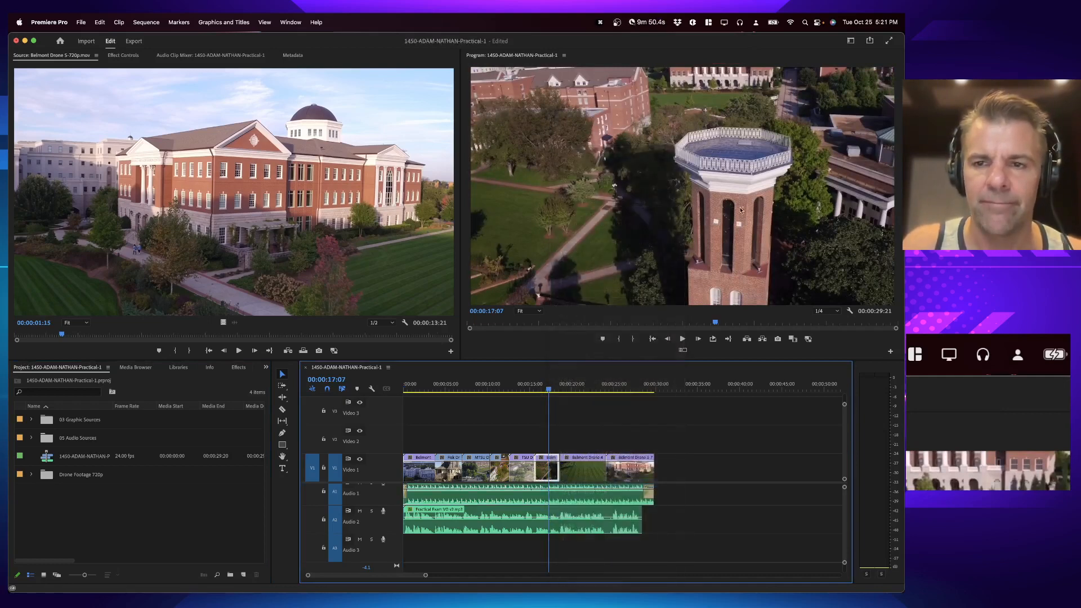
Step: Review the instructions again, then open the 03 Graphic Sources bin and expand its Artist Photos and Logos folders
key("super+Tab")
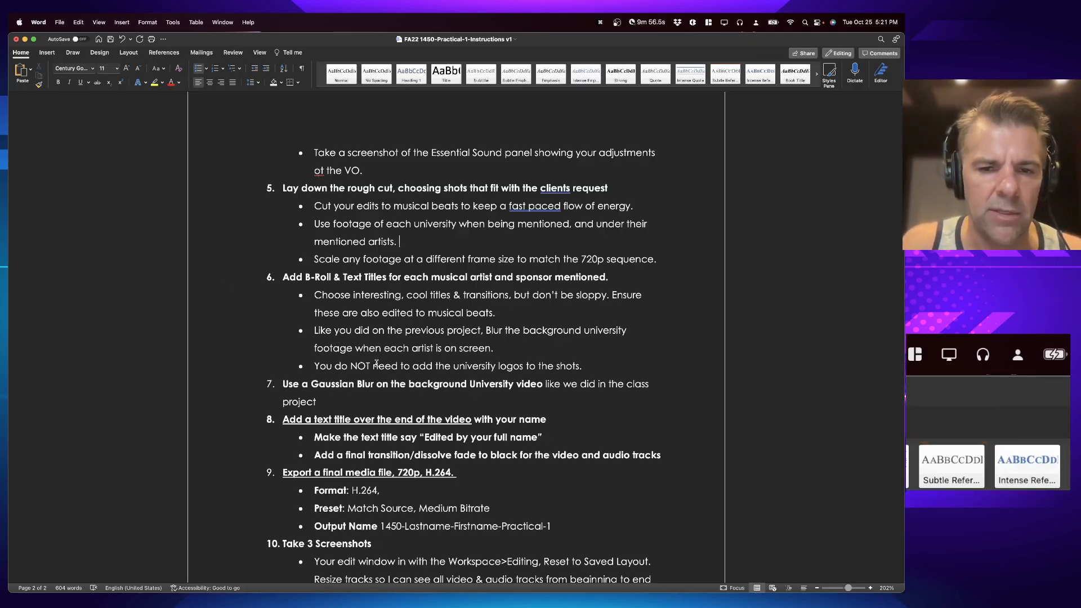
key("super+Tab")
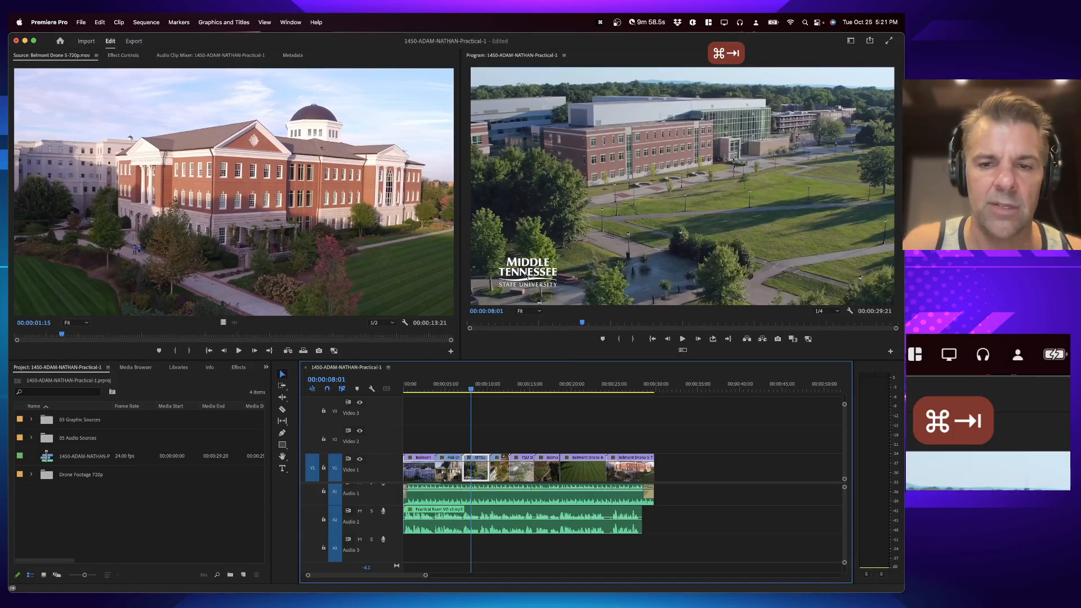
key("super+Tab")
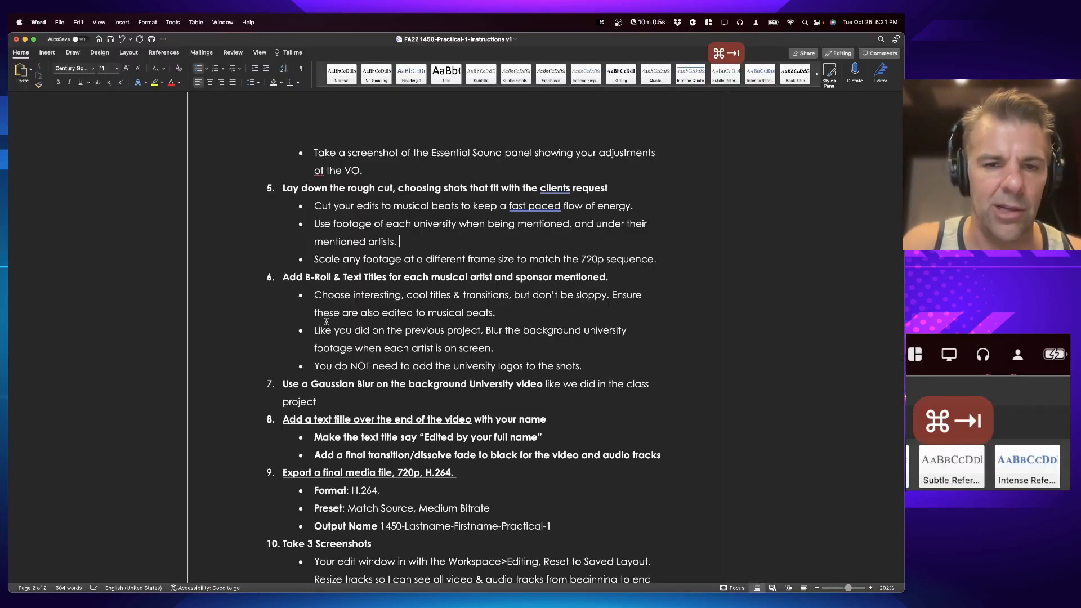
key("super+Tab")
key("Up")
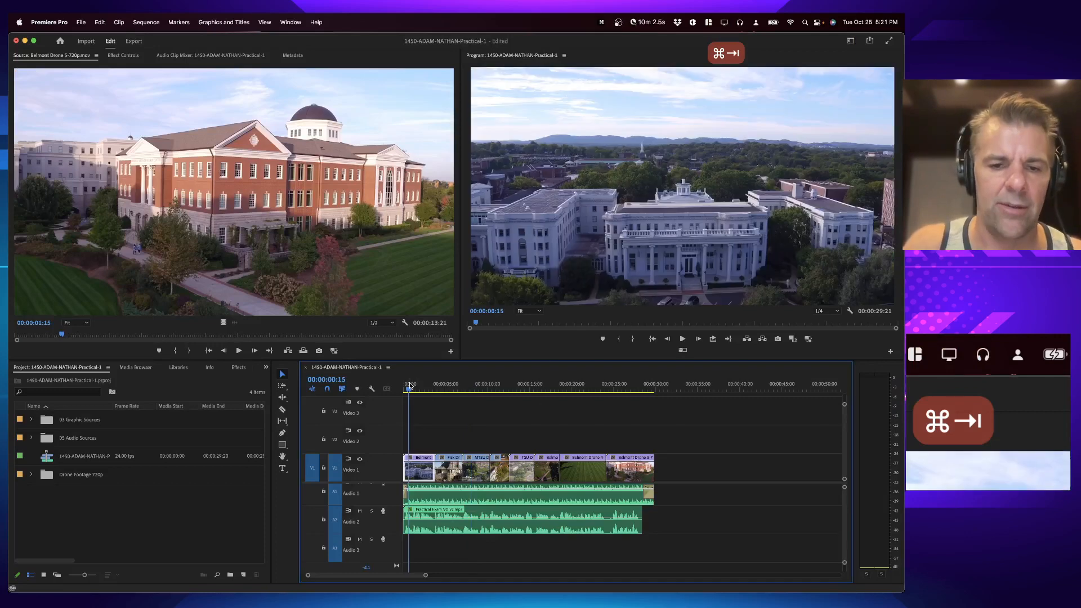
key("equal")
key("equal")
left_click(87, 439)
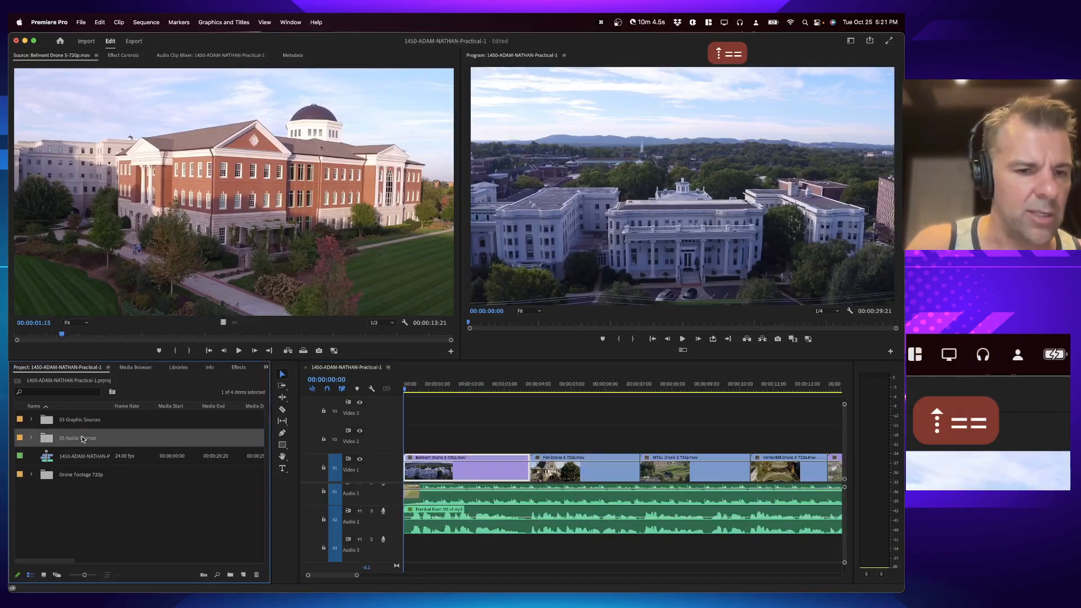
double_click(85, 420)
left_click(31, 419)
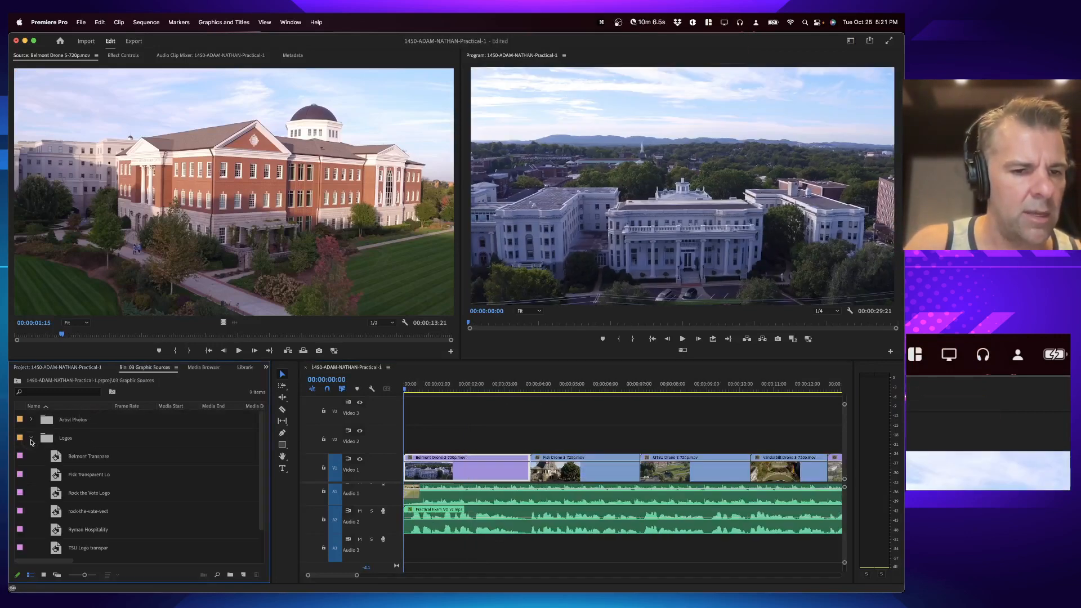
Step: Play back the start of the sequence
left_click(414, 383)
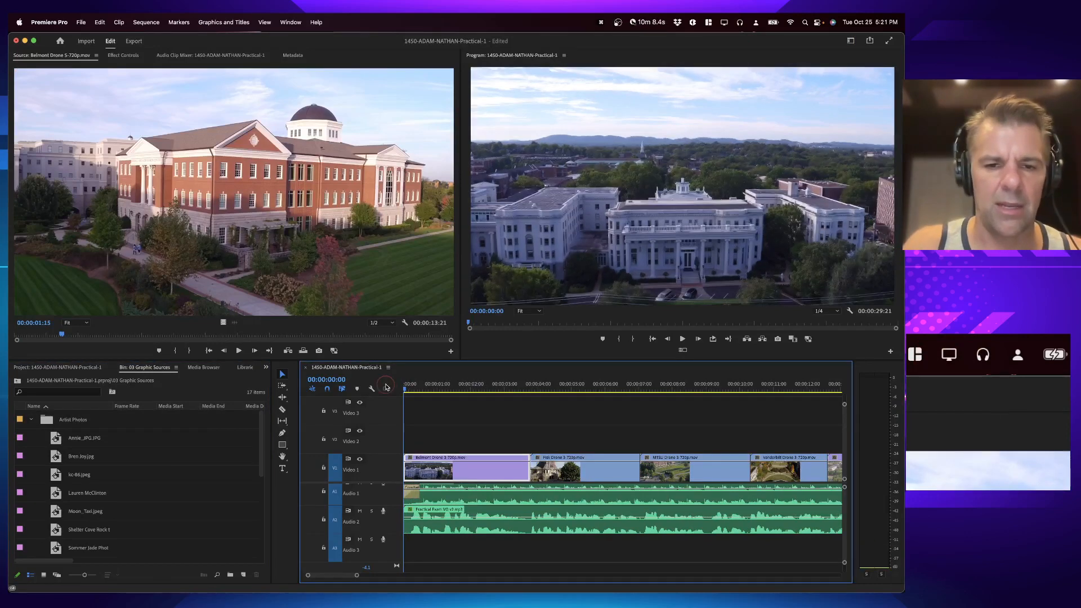
key("space")
key("space")
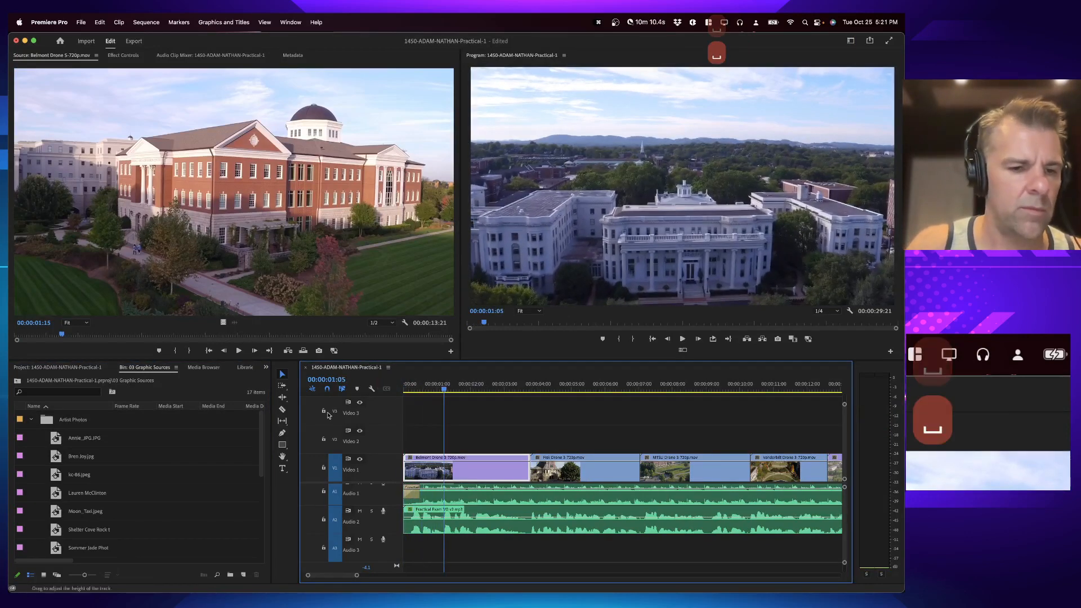
Step: Open the Rock the Vote Logo in the source monitor and target the Video 2 track
scroll(115, 516, "down", 5)
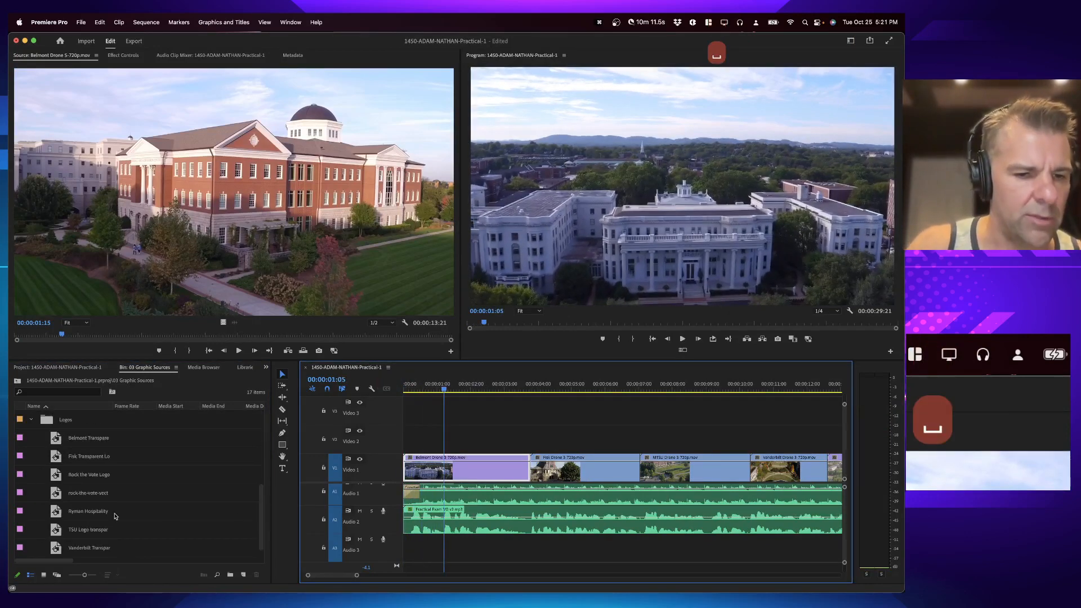
double_click(57, 473)
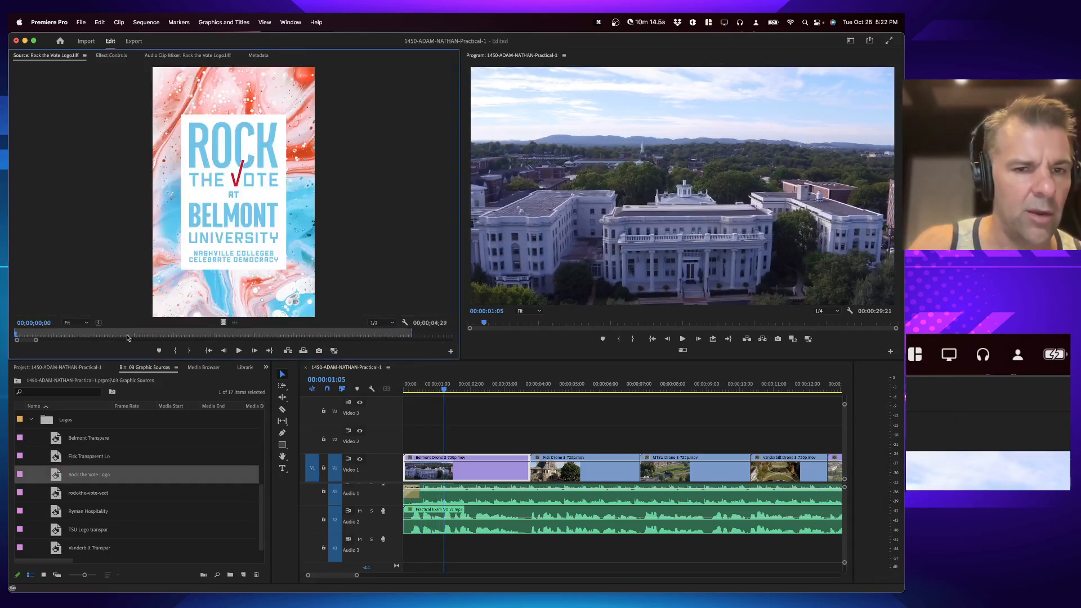
left_click(430, 383)
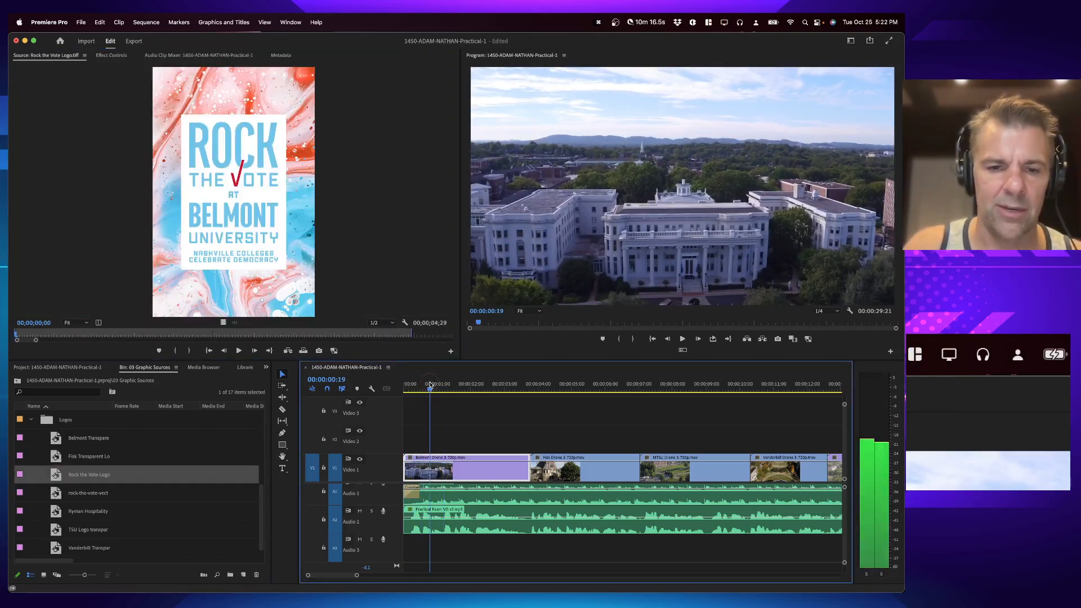
left_click(313, 444)
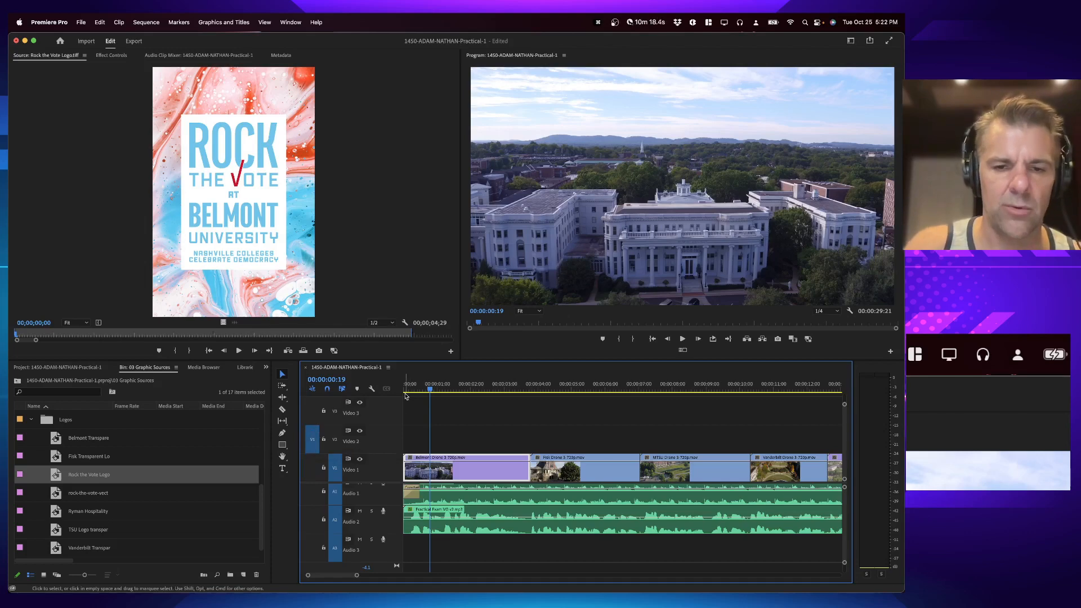
Step: Mark a sequence in point at about 00:00:01:04 and an out point at 00:00:03:18, the end of the first drone clip
key("shift+space")
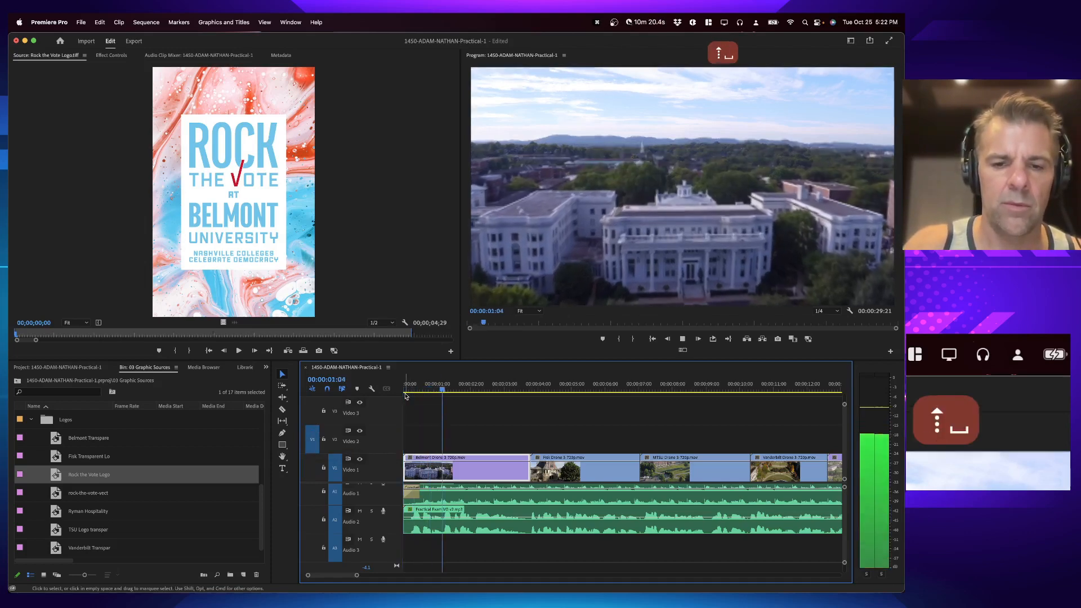
key("i")
key("space")
key("Down")
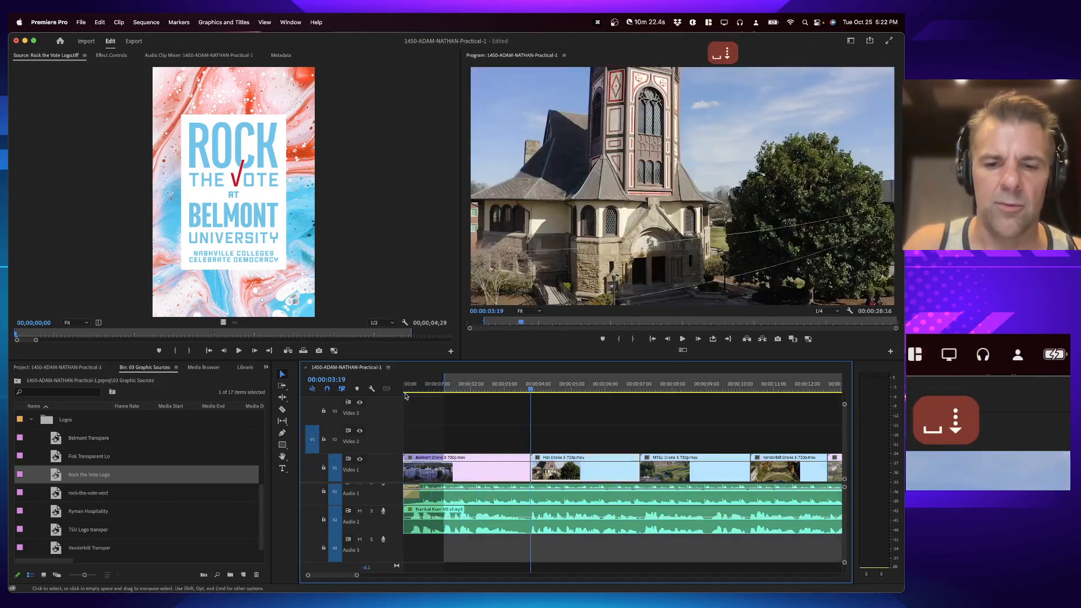
key("equal")
key("equal")
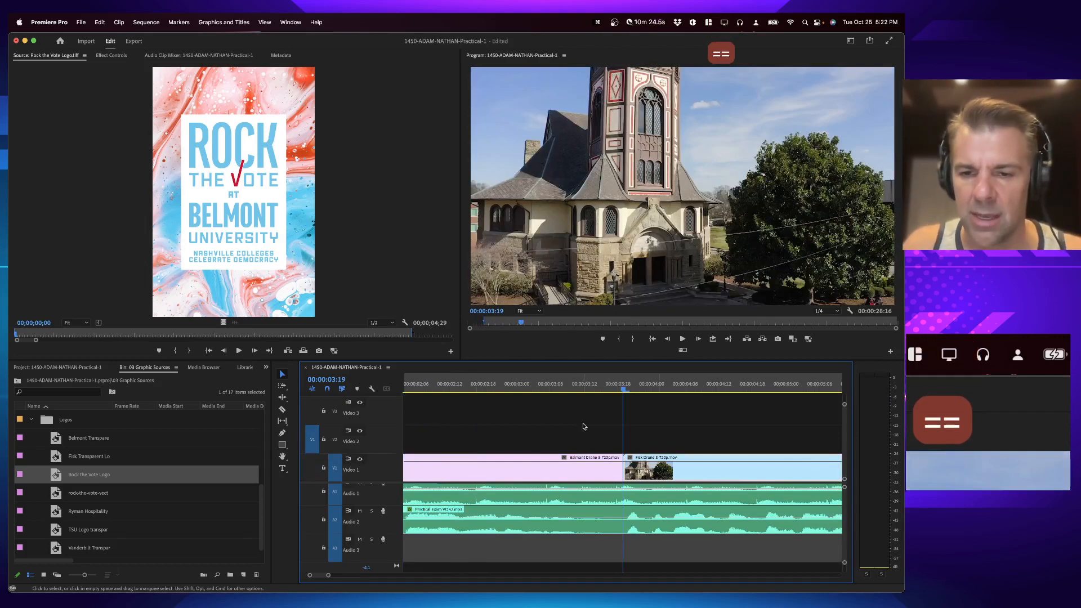
key("Left")
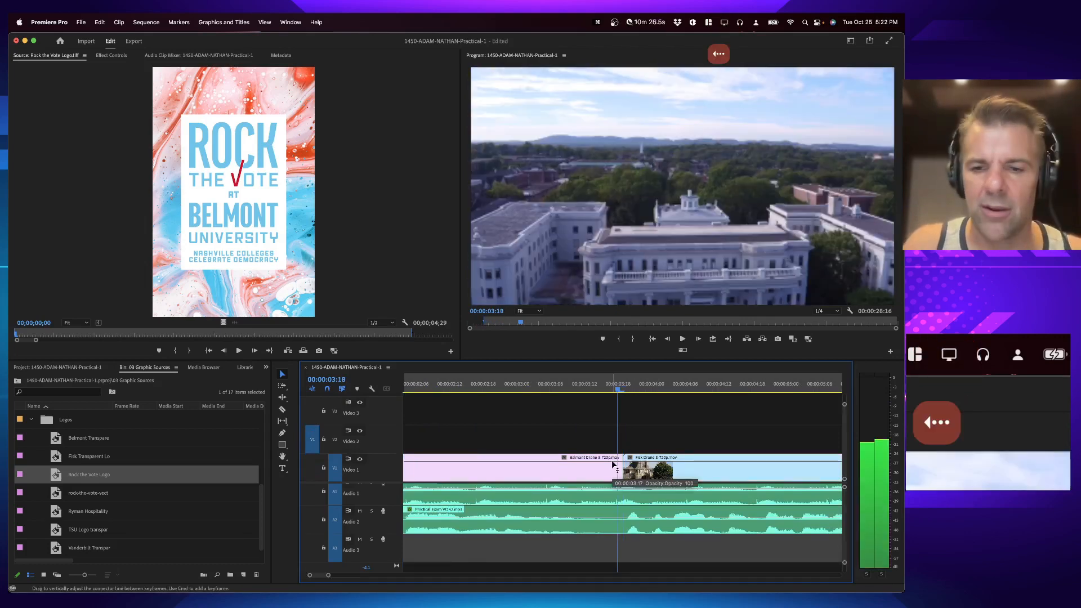
key("o")
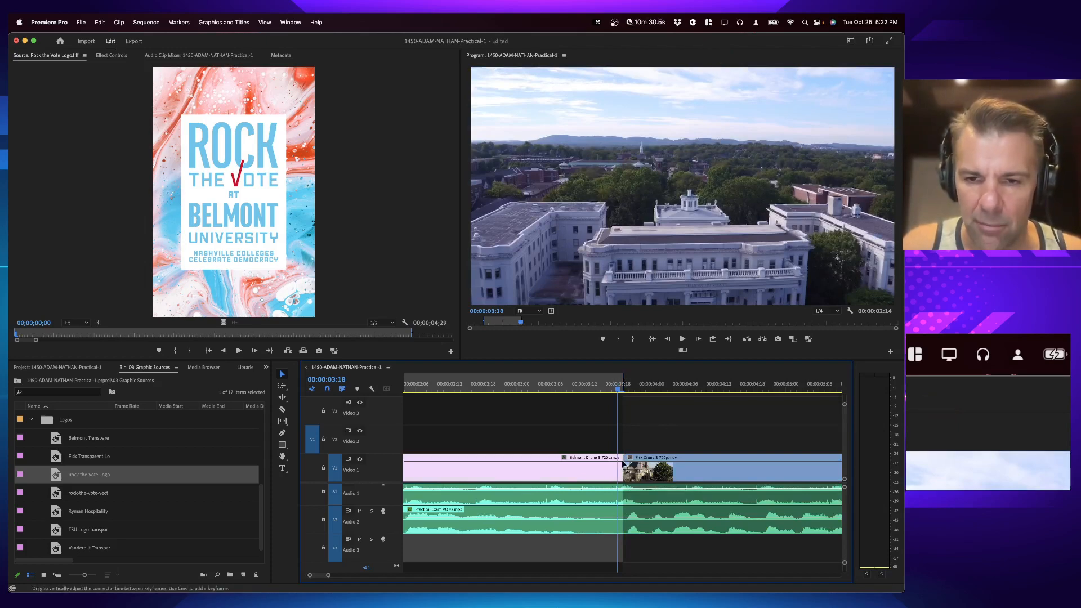
Step: Overwrite the Rock the Vote logo onto Video 2 between the sequence in and out points, accepting the Fit Clip options
key("minus")
key("minus")
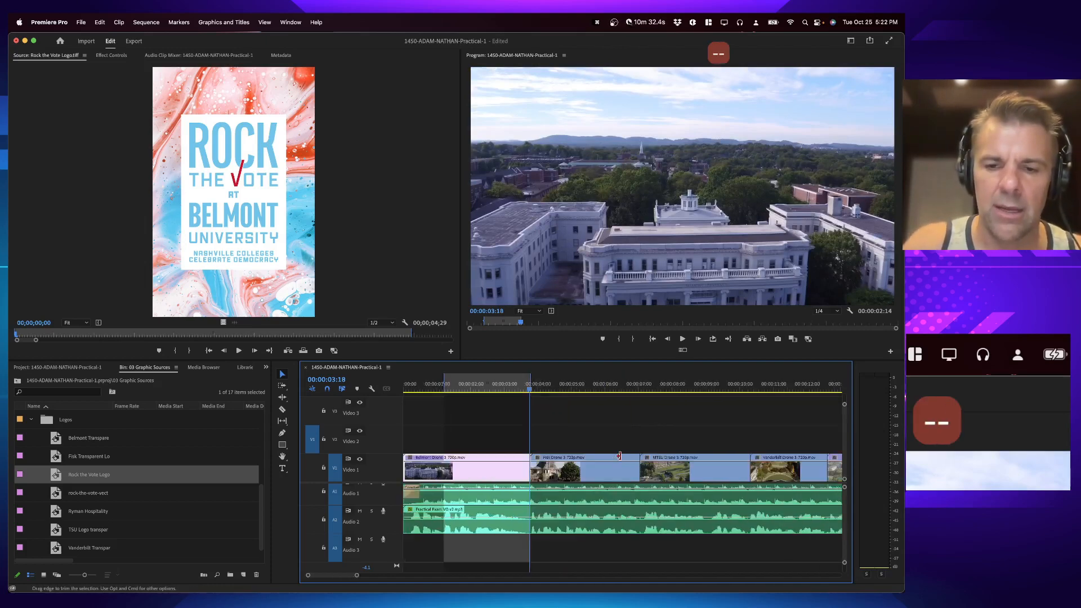
key("equal")
key("equal")
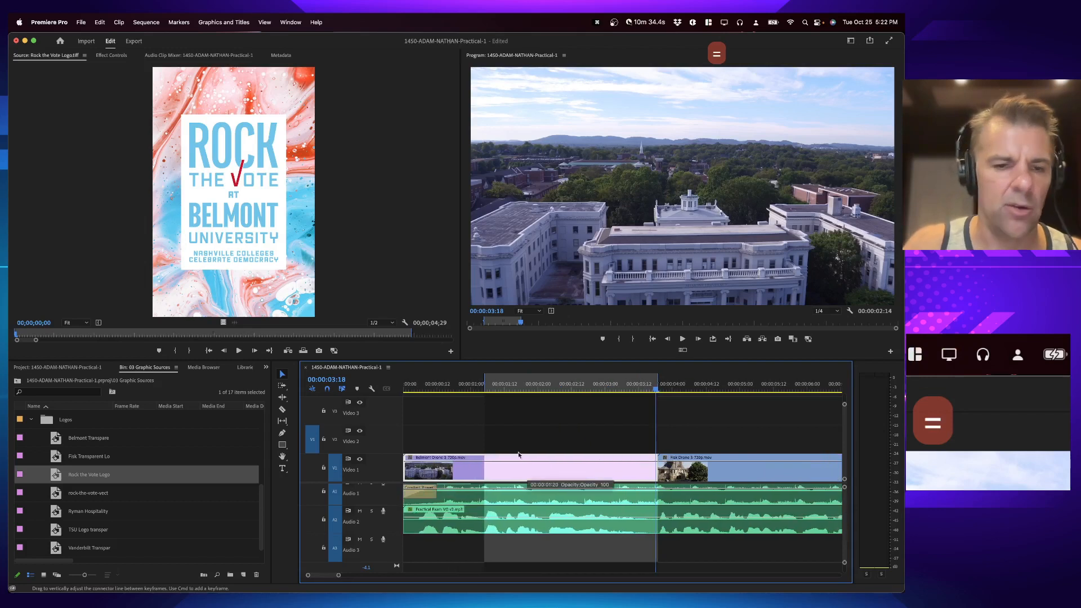
left_click(214, 221)
key("period")
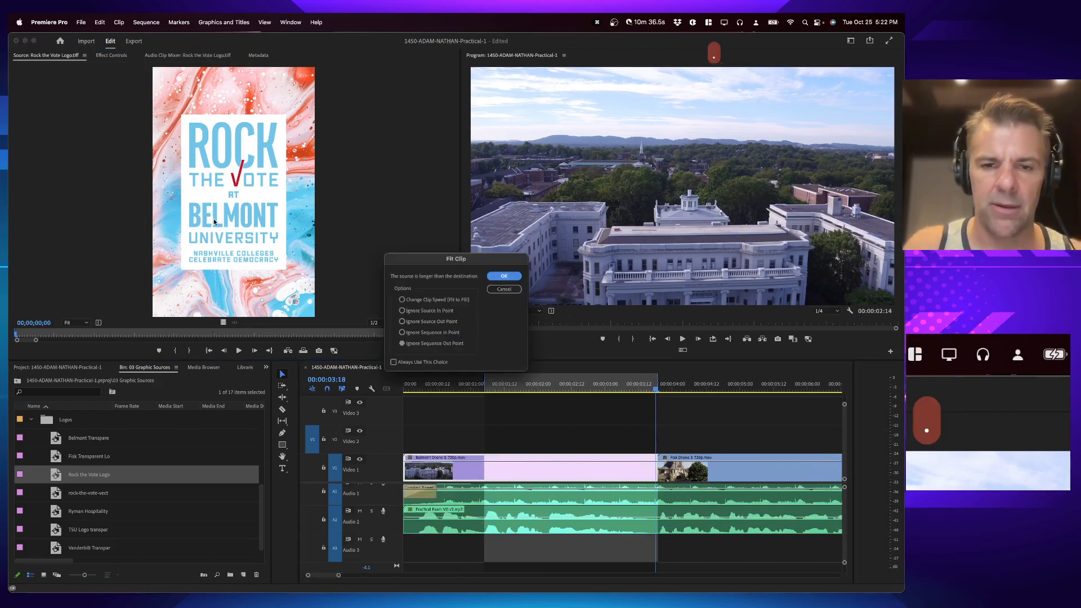
left_click(500, 276)
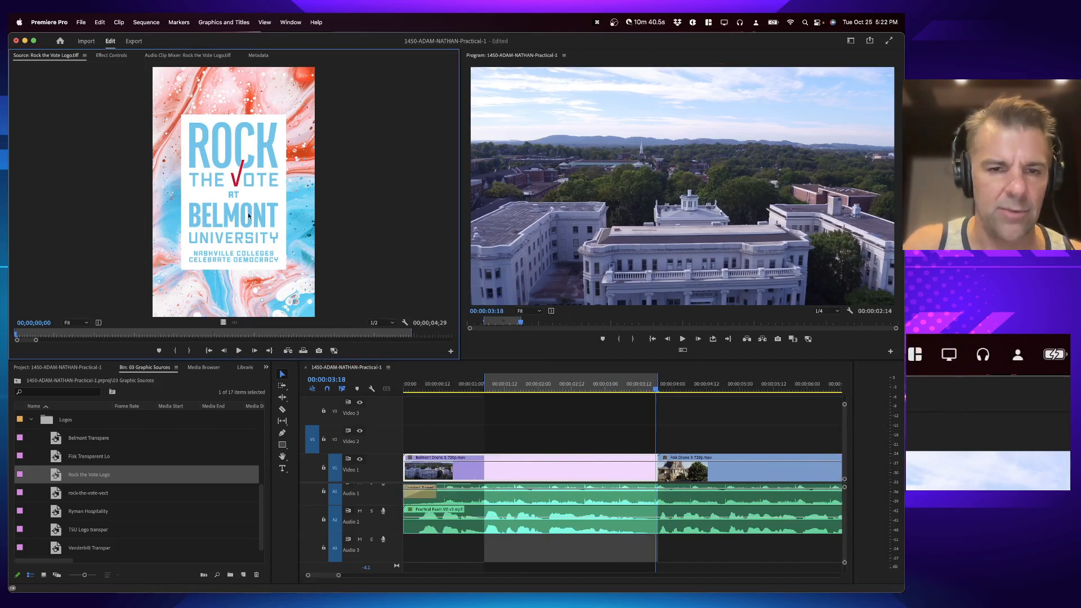
key("period")
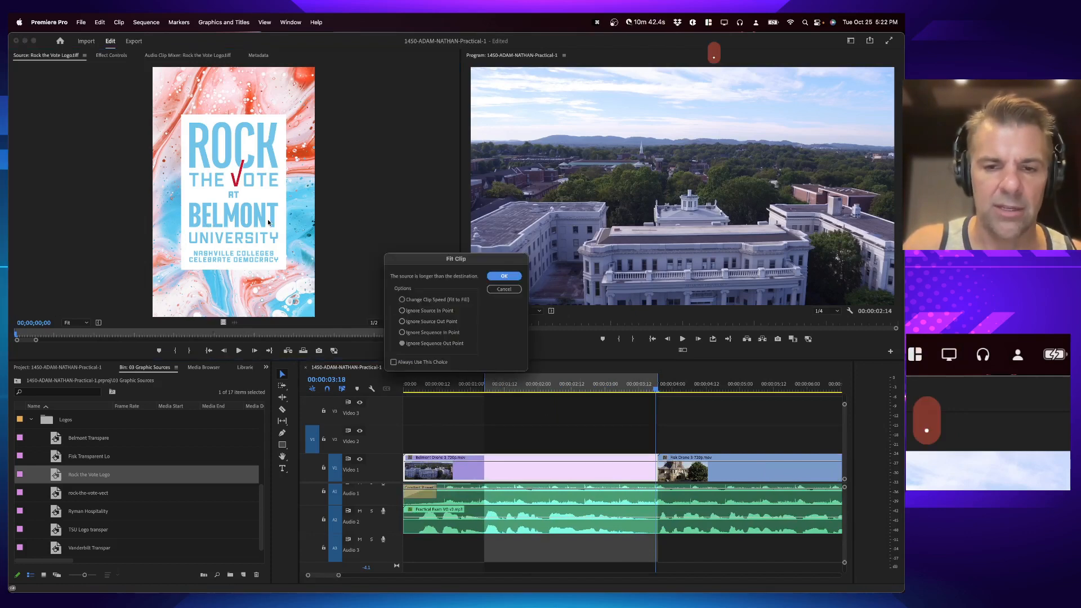
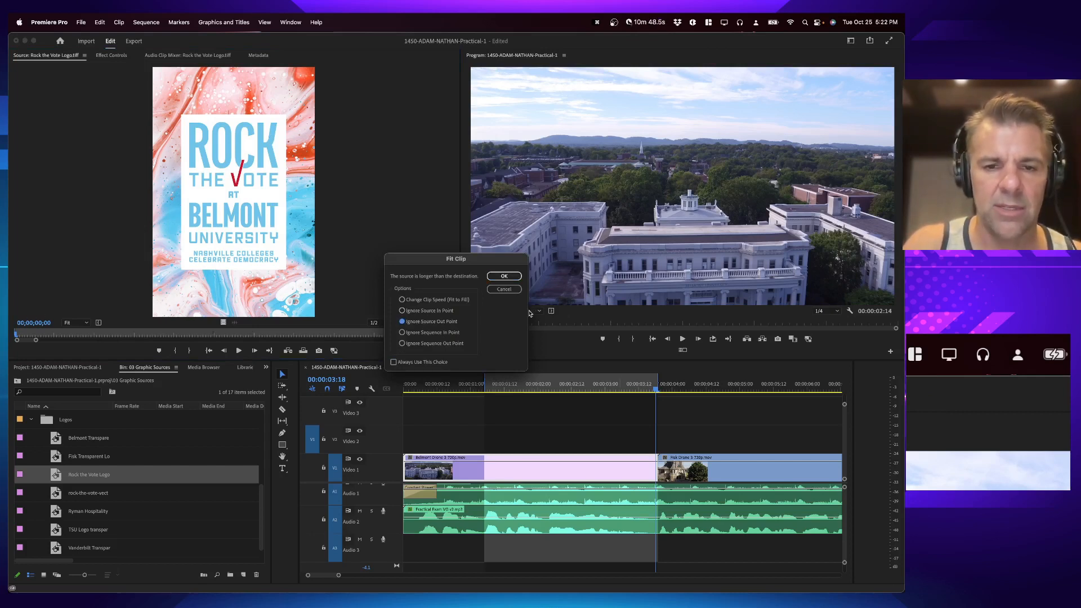
Step: Confirm the Fit Clip dialog and play back the start of the sequence with the new logo
key("Return")
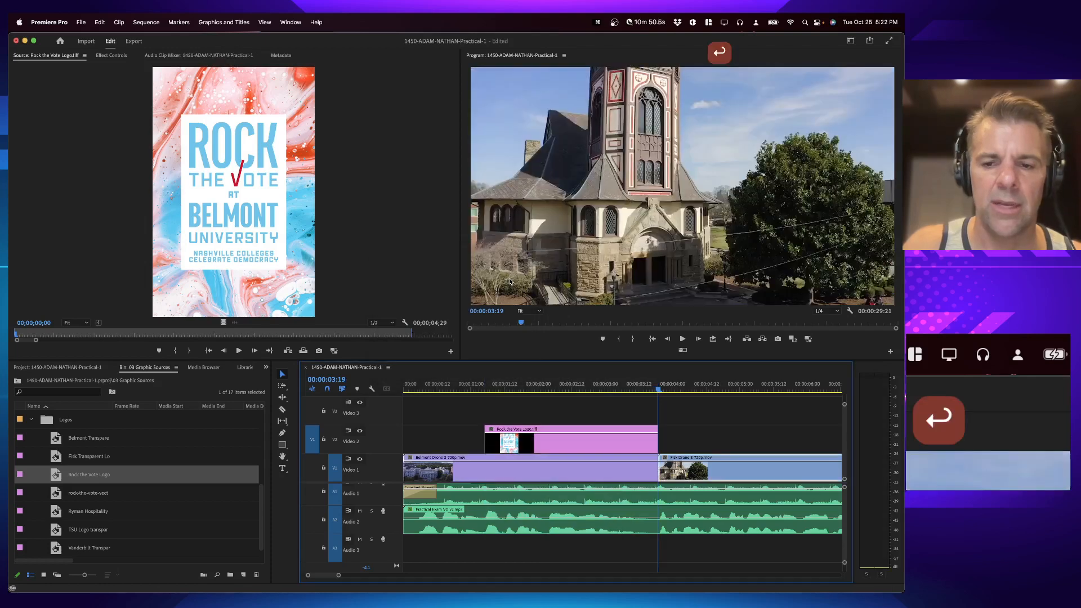
left_click(482, 387)
key("space")
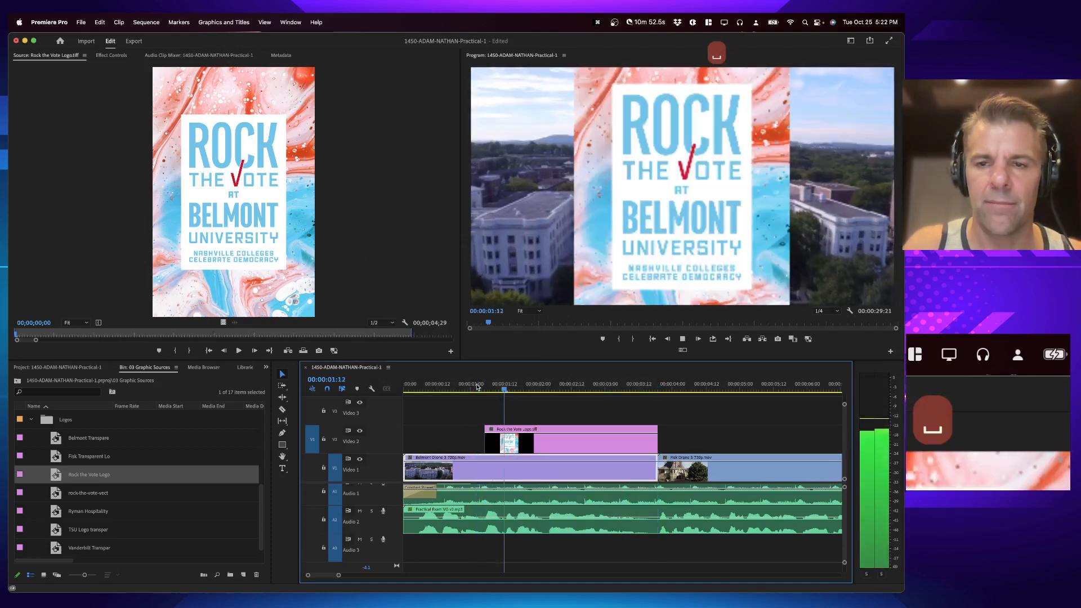
key("minus")
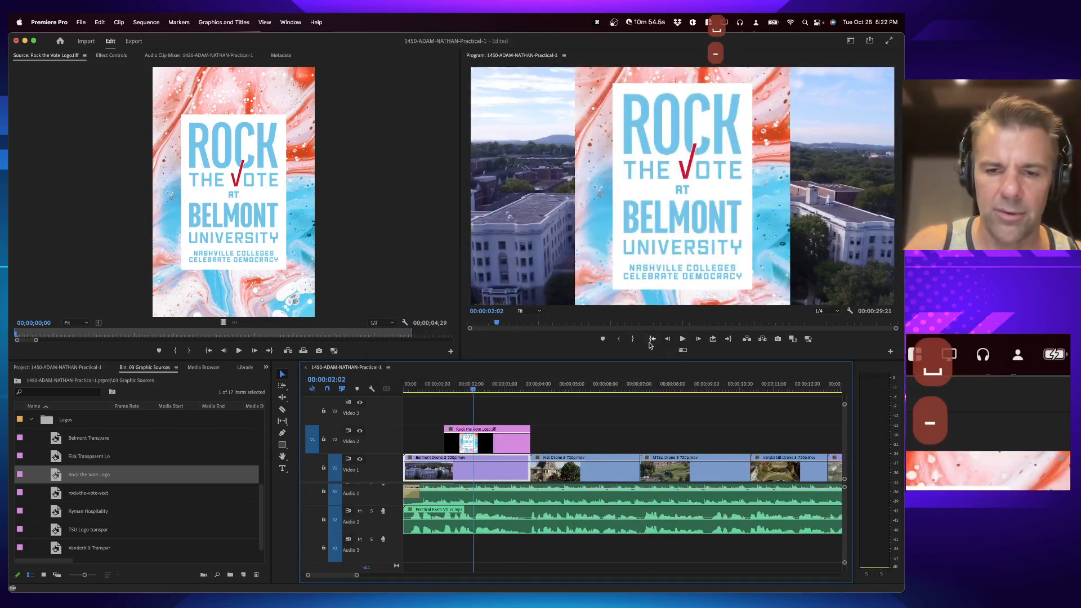
left_click(525, 386)
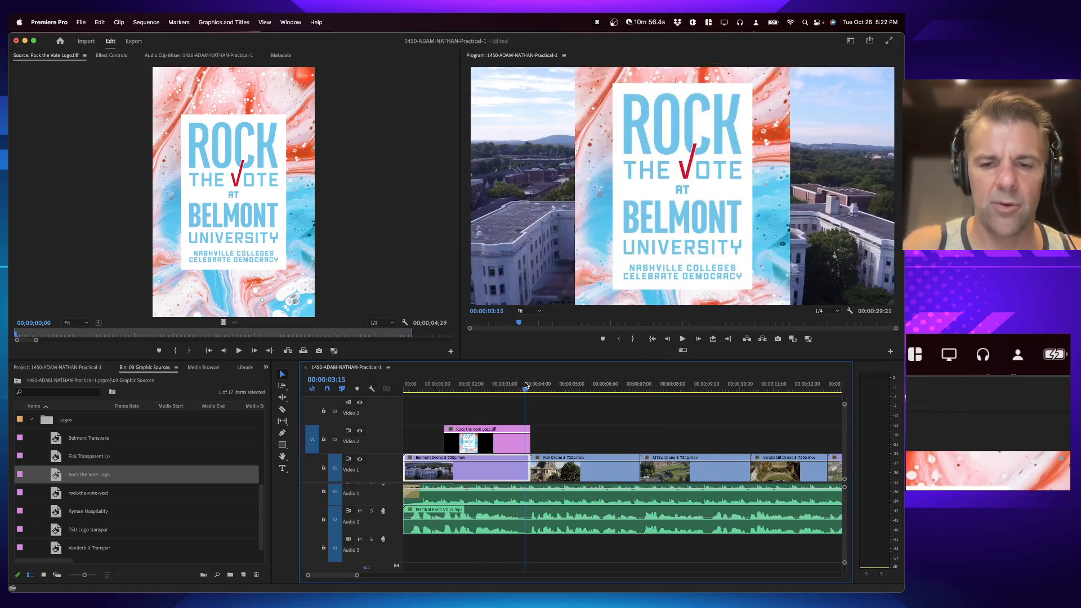
key("space")
Step: Mark a sequence in point during the second drone clip and an out point at 00:00:07:00, just before the next cut
key("i")
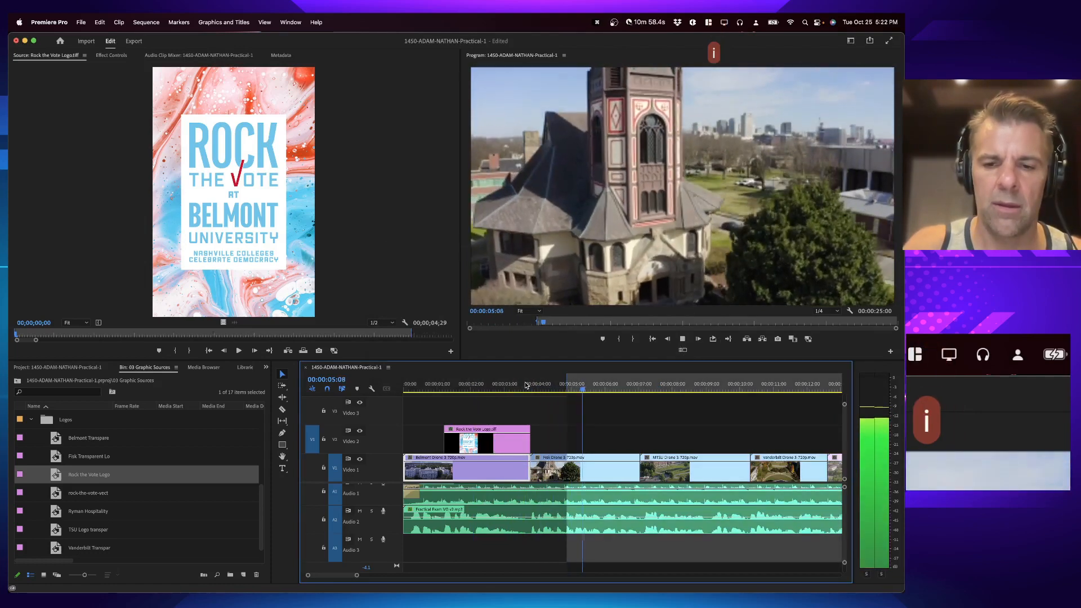
key("i")
key("space")
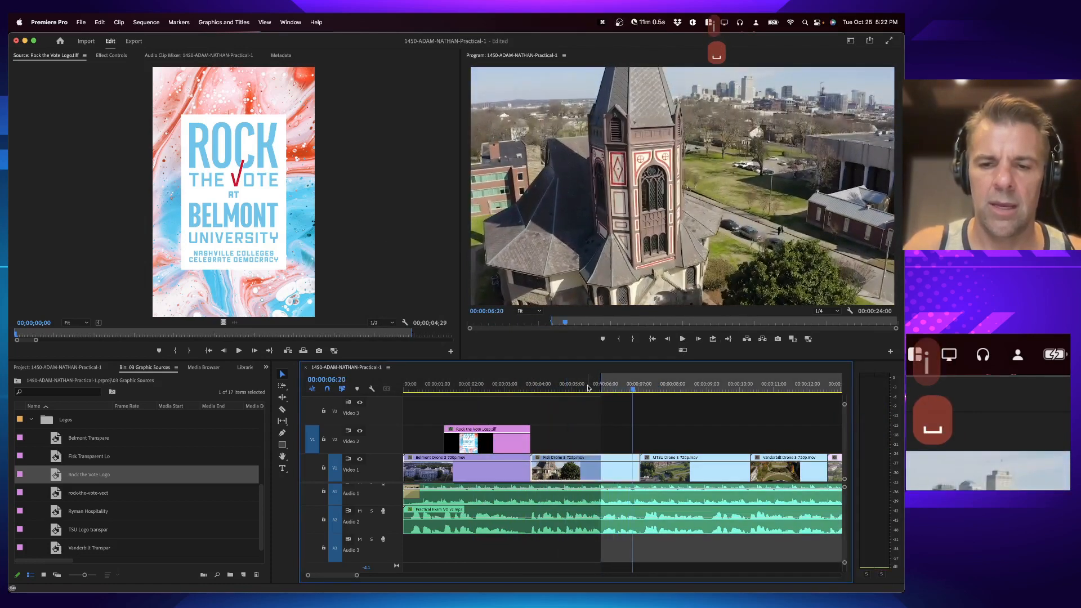
left_click(588, 388)
key("space")
key("space")
key("i")
key("space")
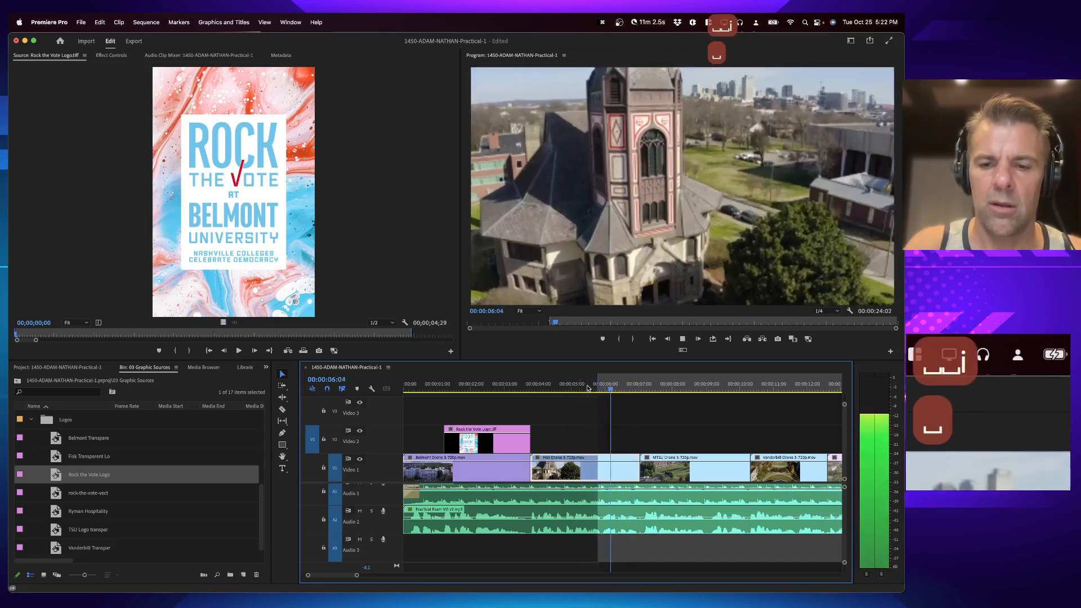
key("Down")
key("Left")
key("o")
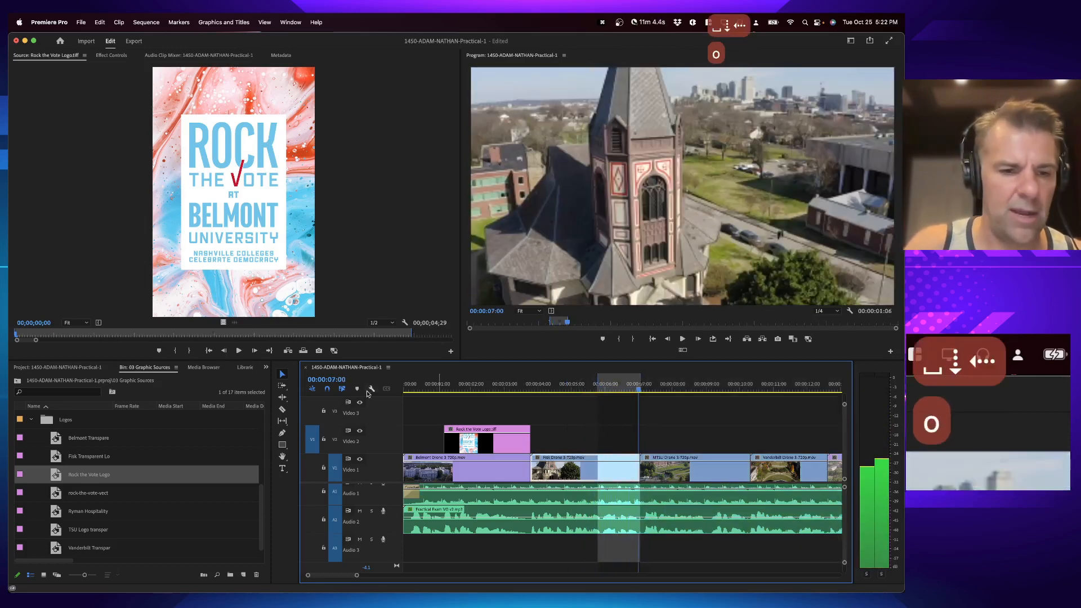
scroll(113, 484, "down", 5)
double_click(80, 473)
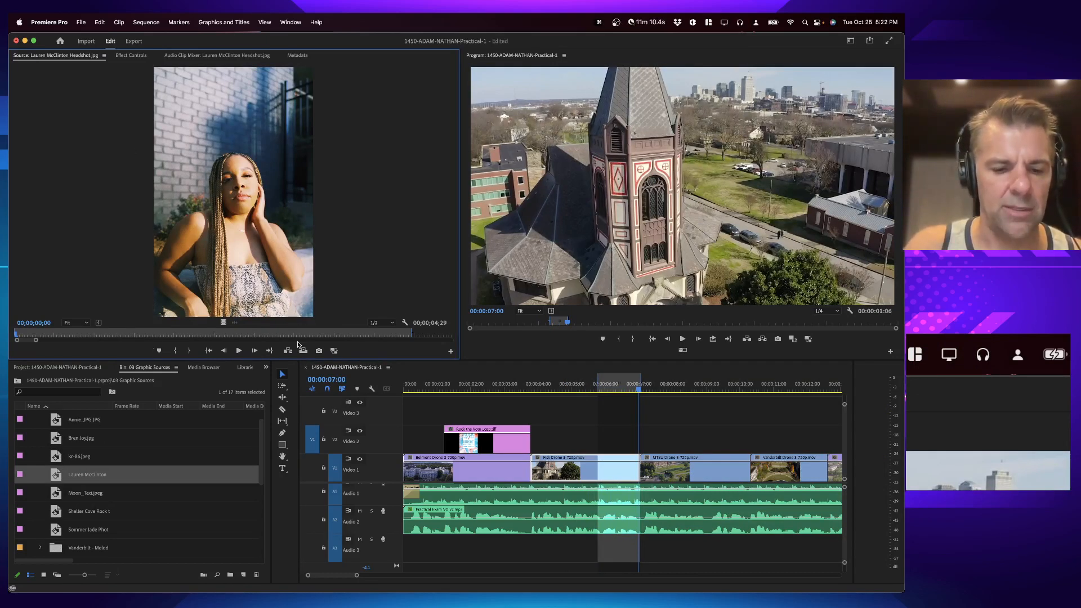
key("alt+x")
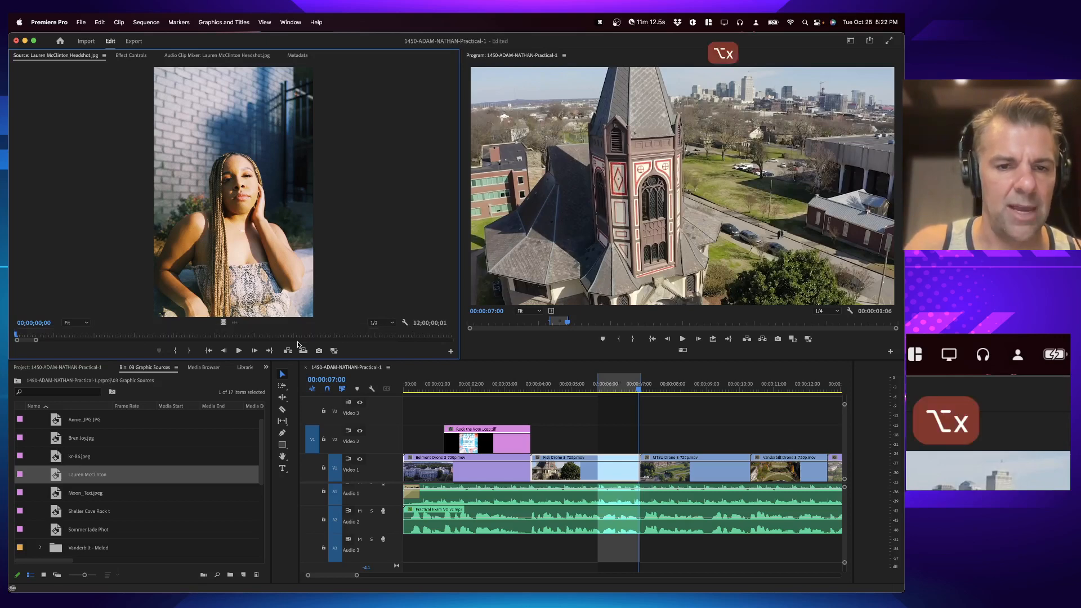
key("period")
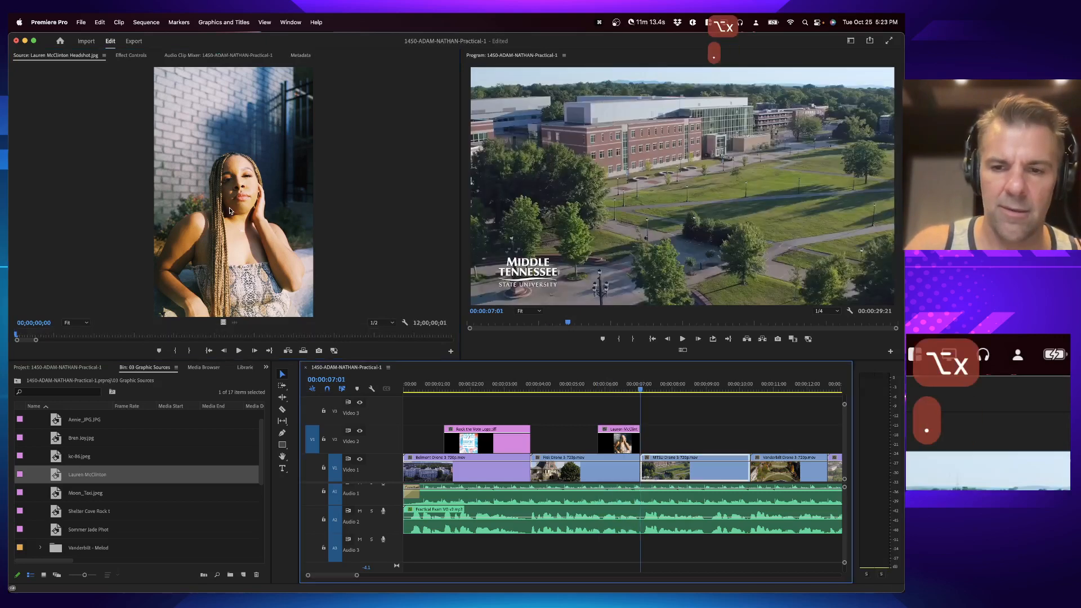
Step: Mark a sequence in point at about 00:00:09:07 and an out point at about 00:00:10:07
left_click(595, 385)
key("space")
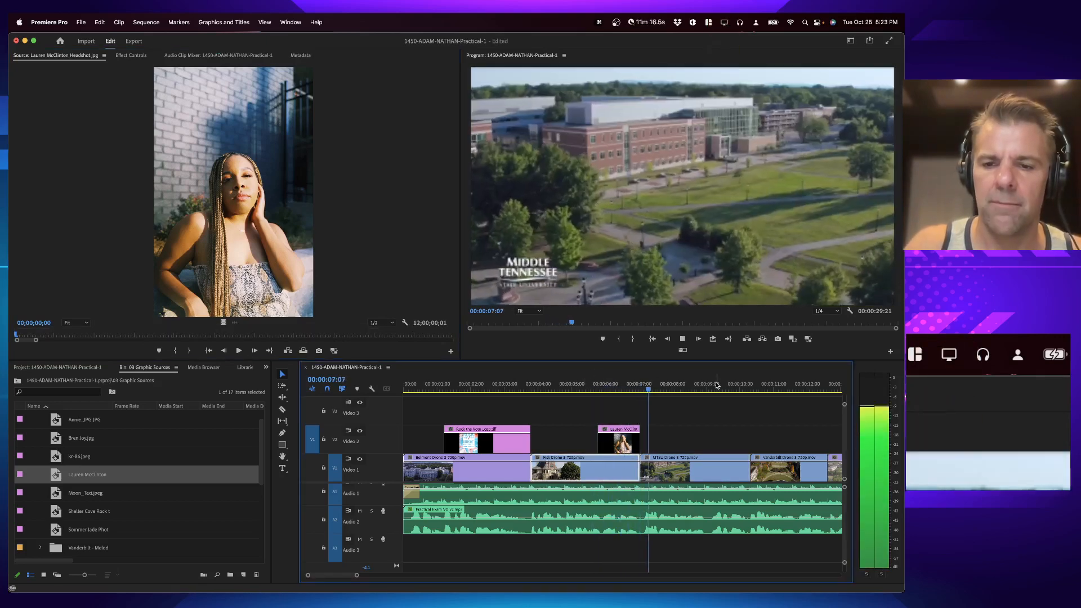
key("i")
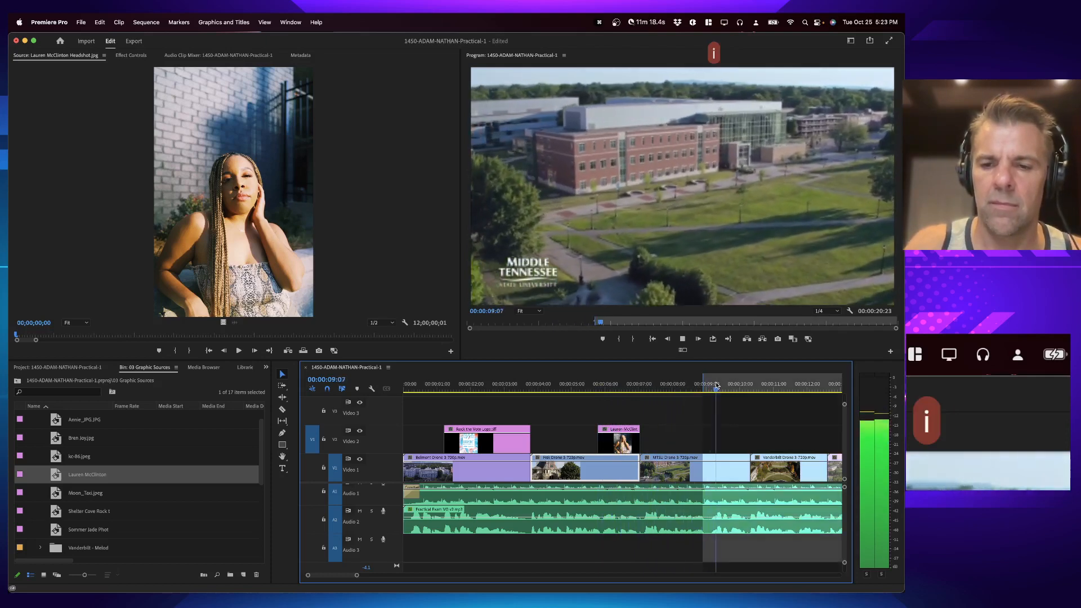
key("space")
key("o")
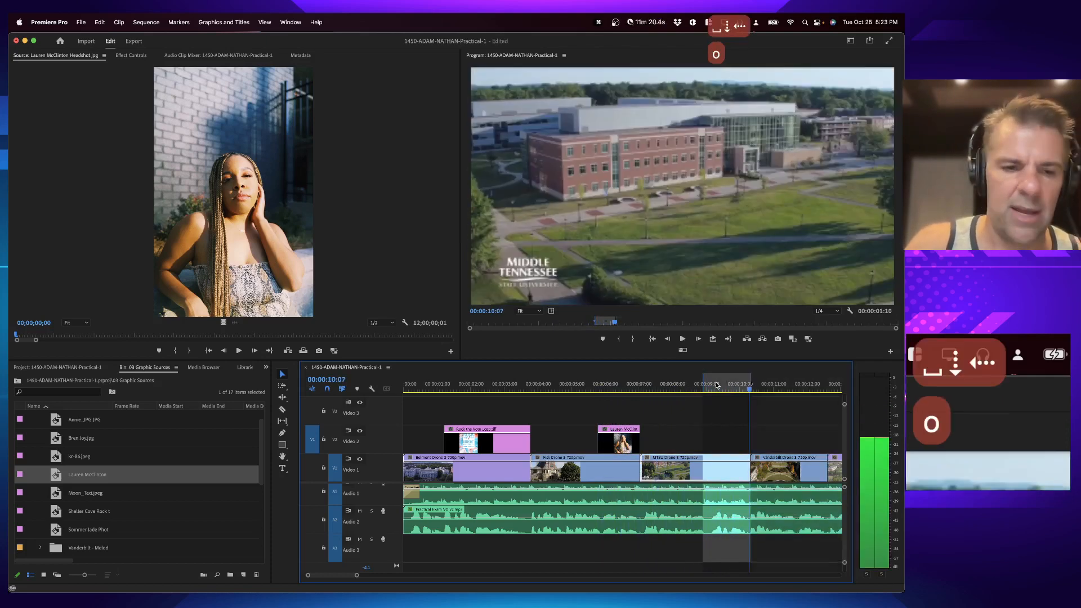
Step: Overwrite the Shelter Cove Rock the Vote photo onto Video 2 between the sequence in and out points
double_click(133, 510)
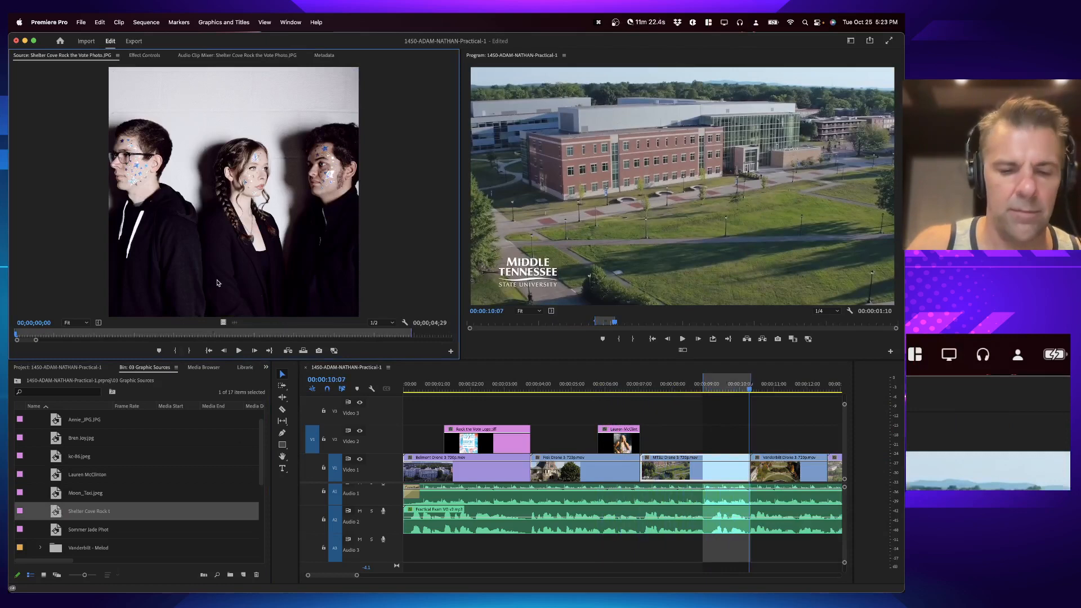
key("alt+x")
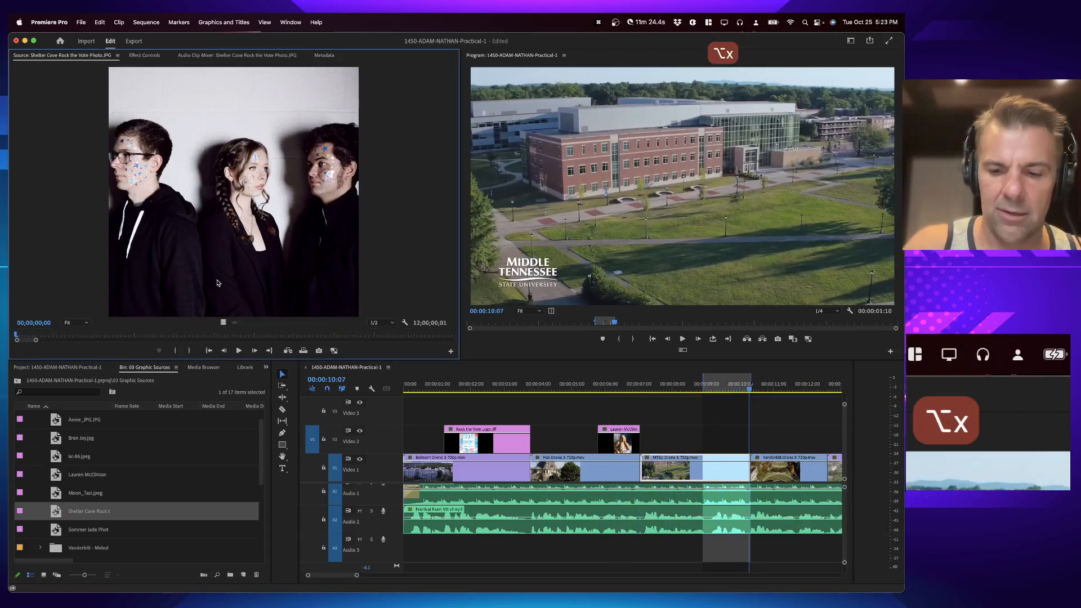
key("period")
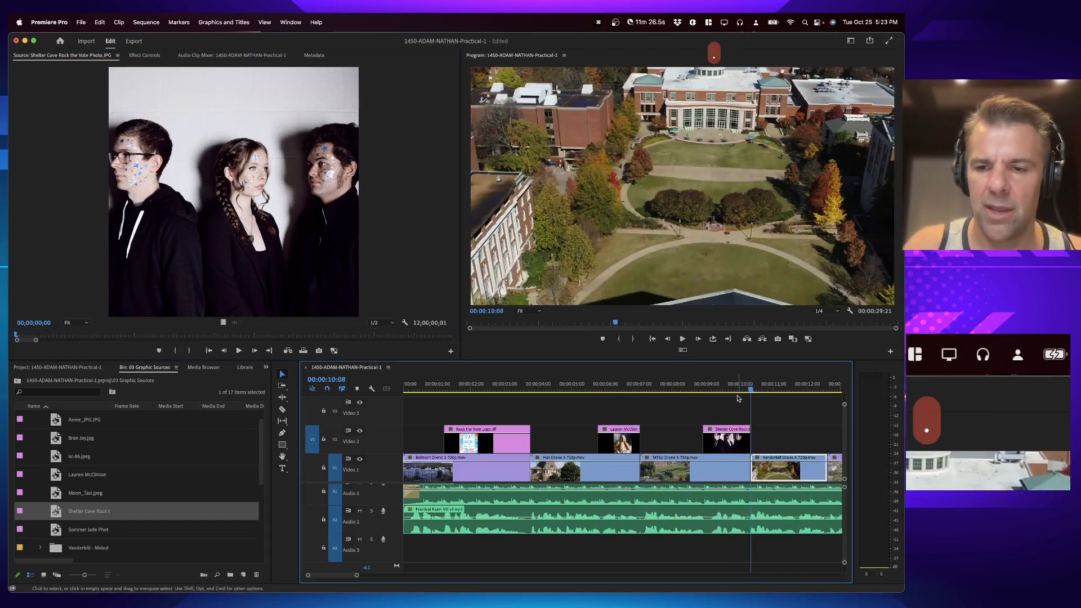
Step: Mark a sequence in point at about 00:00:11:18 and an out point at 00:00:12:14, the end of the Vanderbilt drone clip
left_click(719, 383)
key("space")
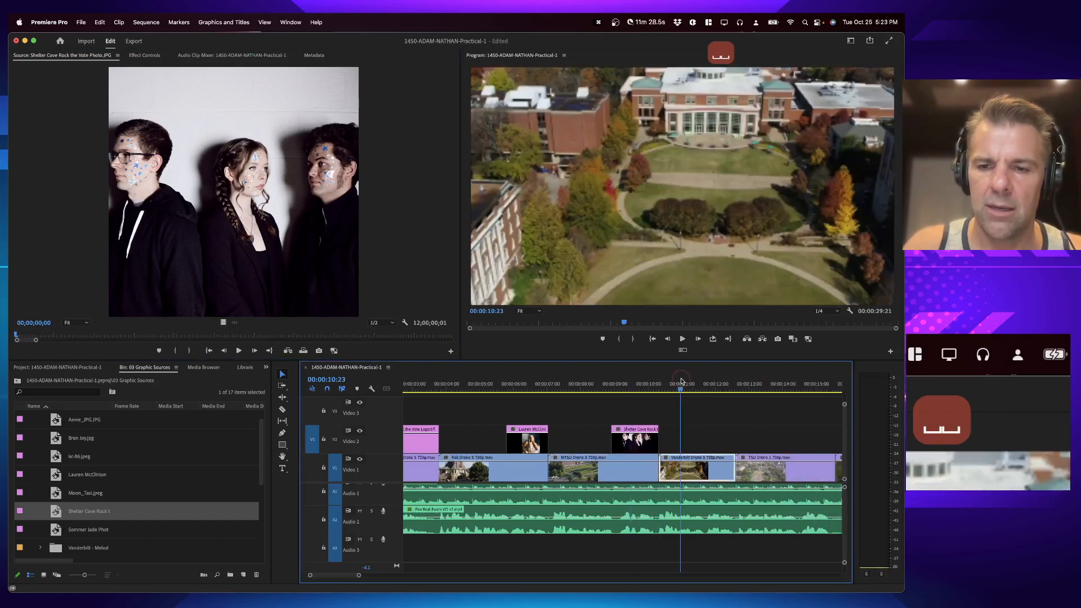
key("space")
key("j")
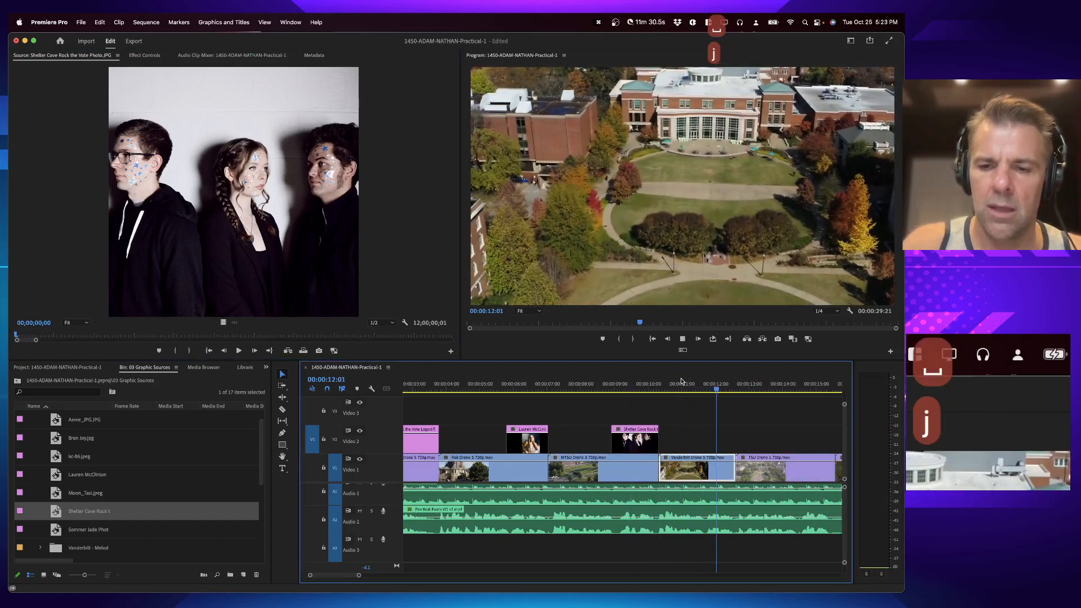
key("space")
key("space")
key("space")
key("i")
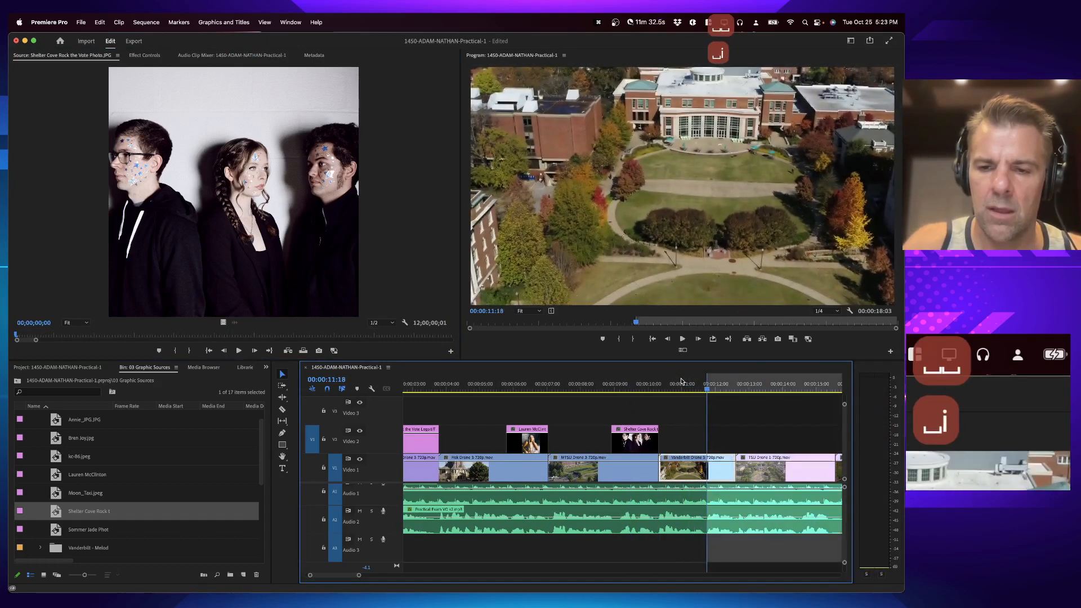
key("Down")
key("Left")
key("o")
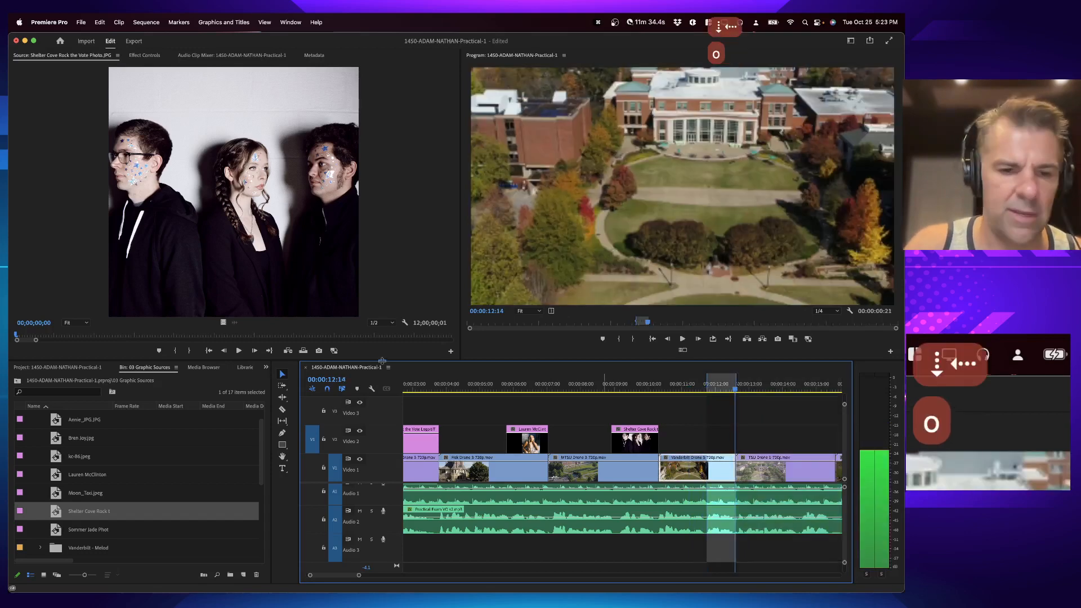
Step: Expand the Vanderbilt - Melodores folder and overwrite Melodores1.jpg onto Video 2 between the sequence marks, accepting the Fit Clip option
scroll(66, 452, "down", 1)
scroll(67, 459, "down", 1)
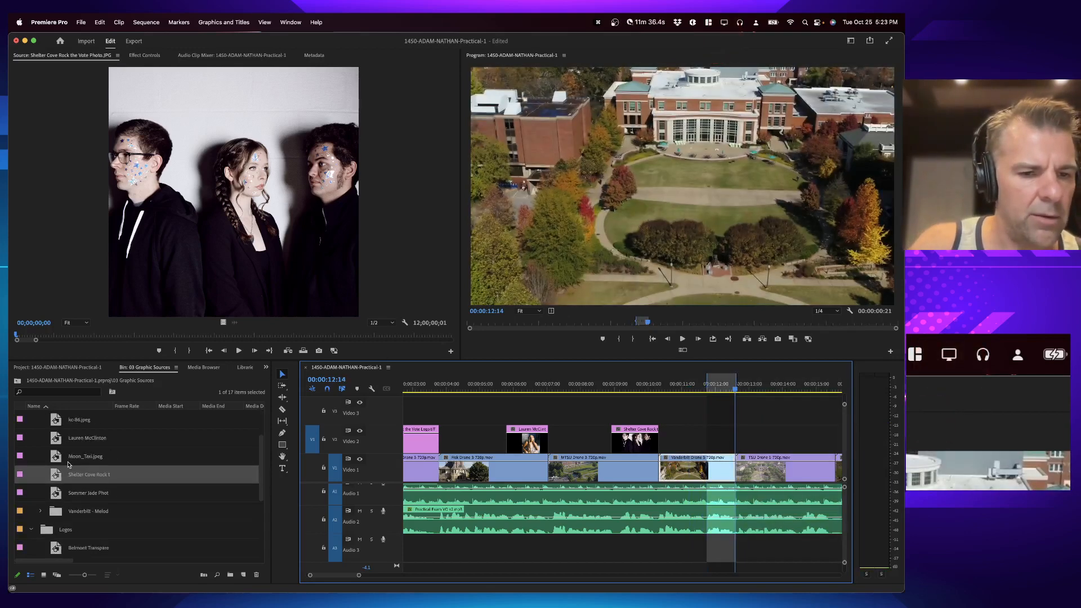
left_click(41, 511)
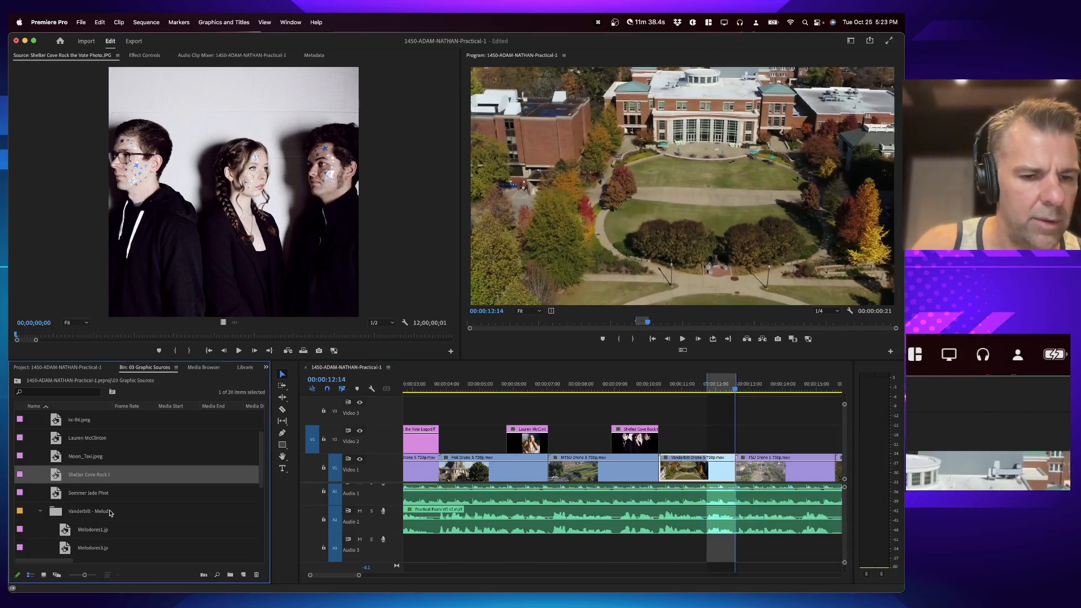
scroll(110, 513, "down", 2)
double_click(83, 497)
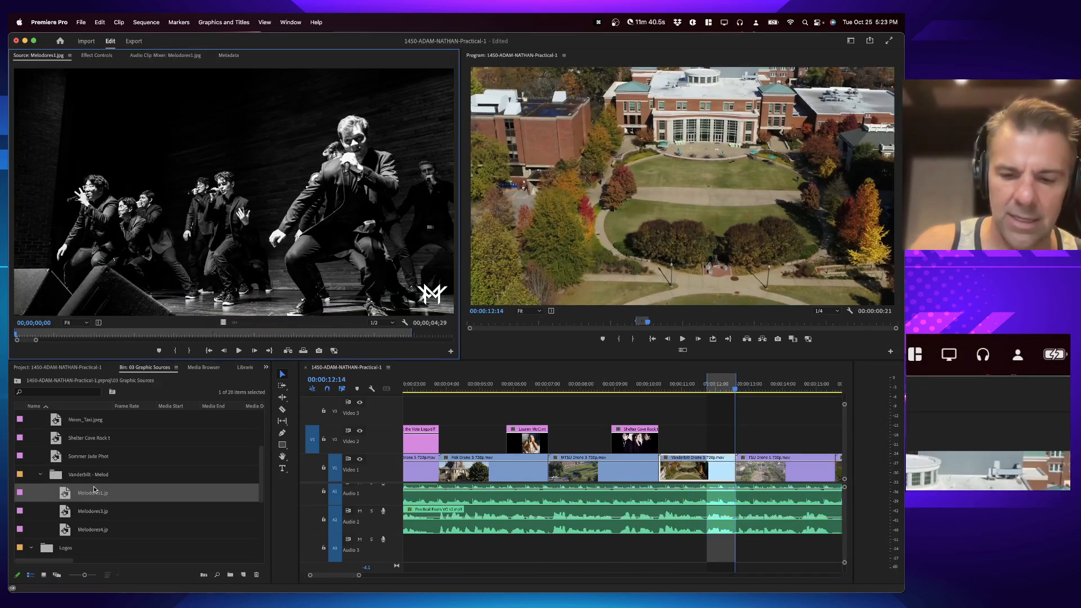
key("period")
key("Return")
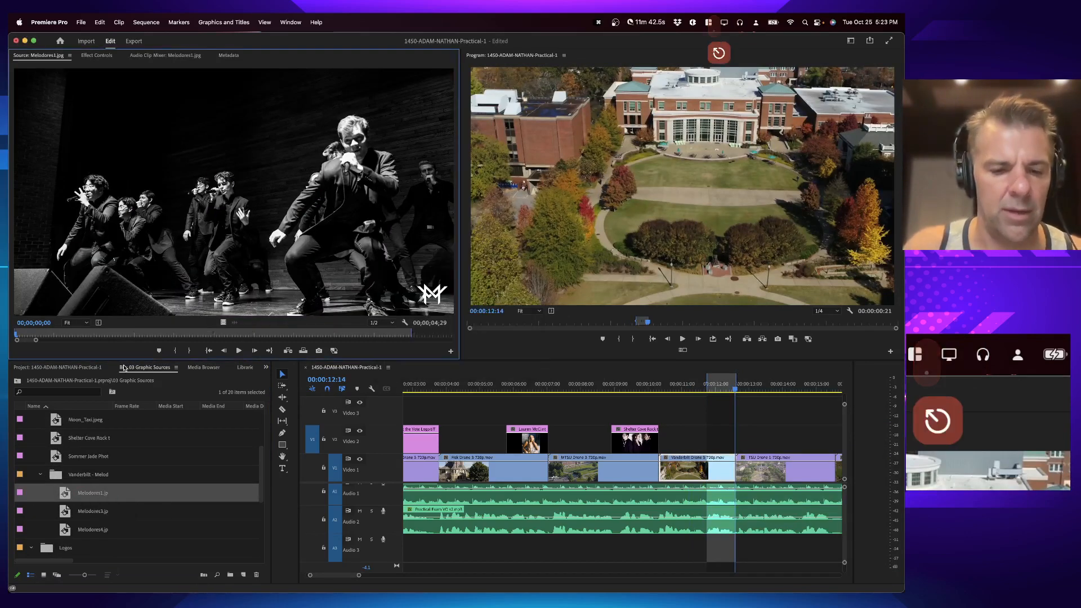
key("alt+x")
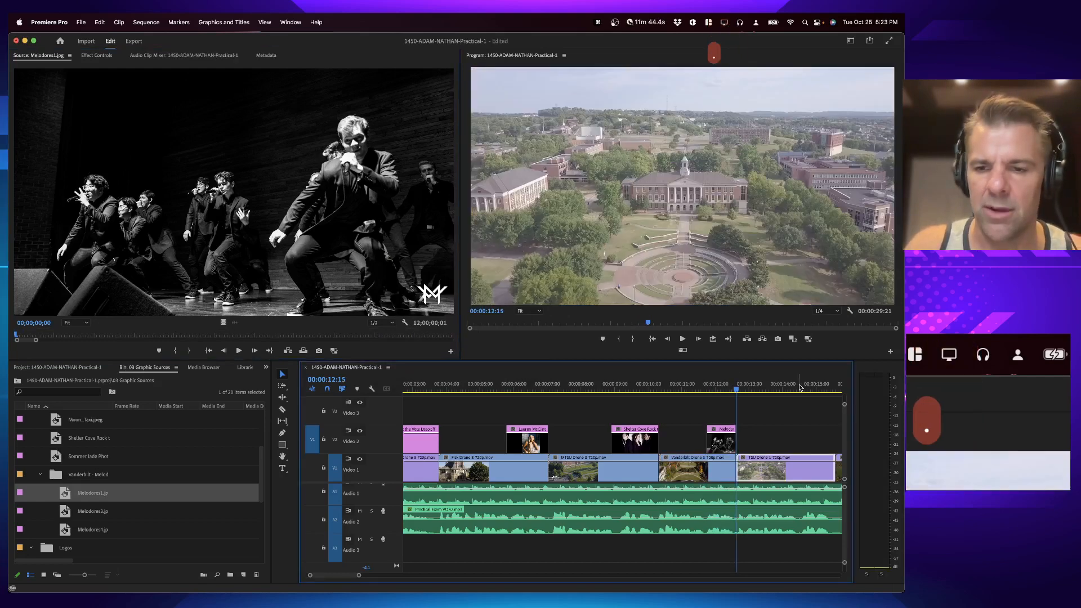
Step: Mark a sequence in point shortly after 00:00:14:00 and an out point at 00:00:15:13, just before the next cut
scroll(799, 387, "right", 3)
key("space")
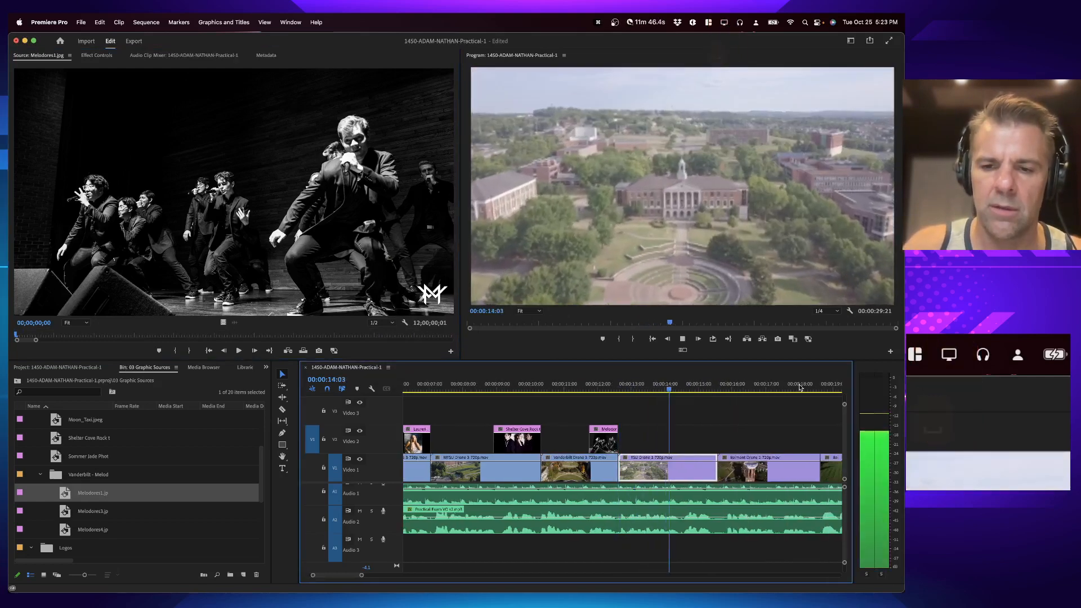
key("i")
key("space")
key("Left")
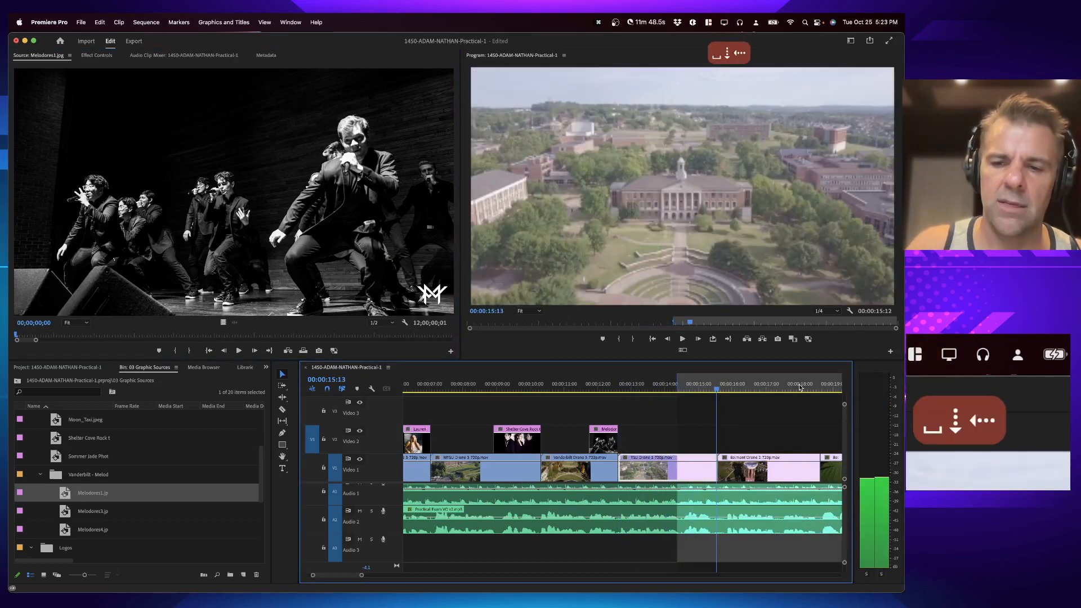
key("o")
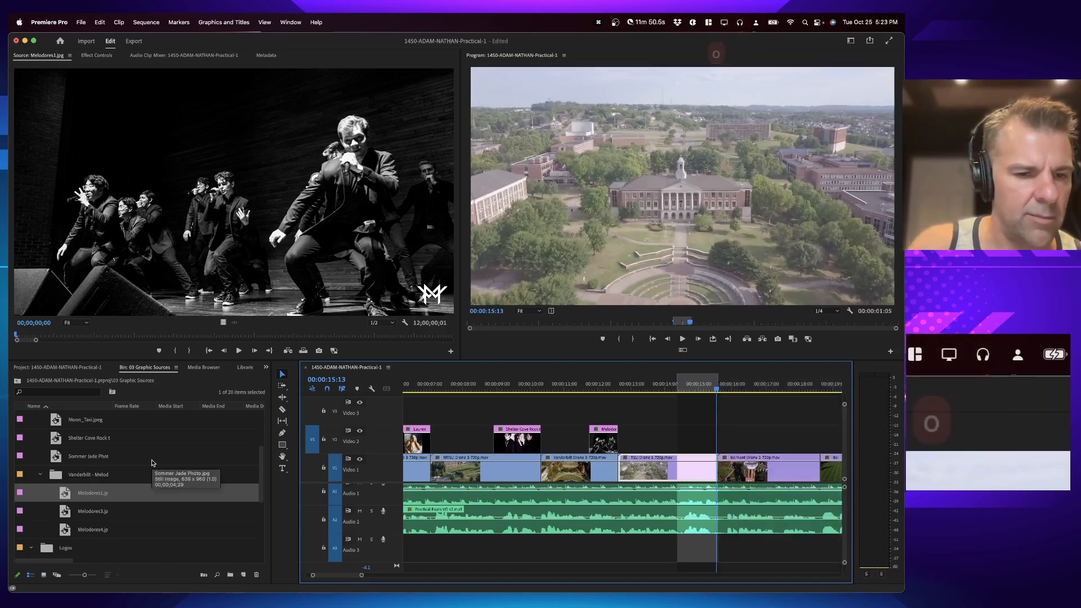
Step: Overwrite the Summer Jade photo onto Video 2 between the sequence in and out points, clearing its source marks
double_click(89, 459)
key("alt+x")
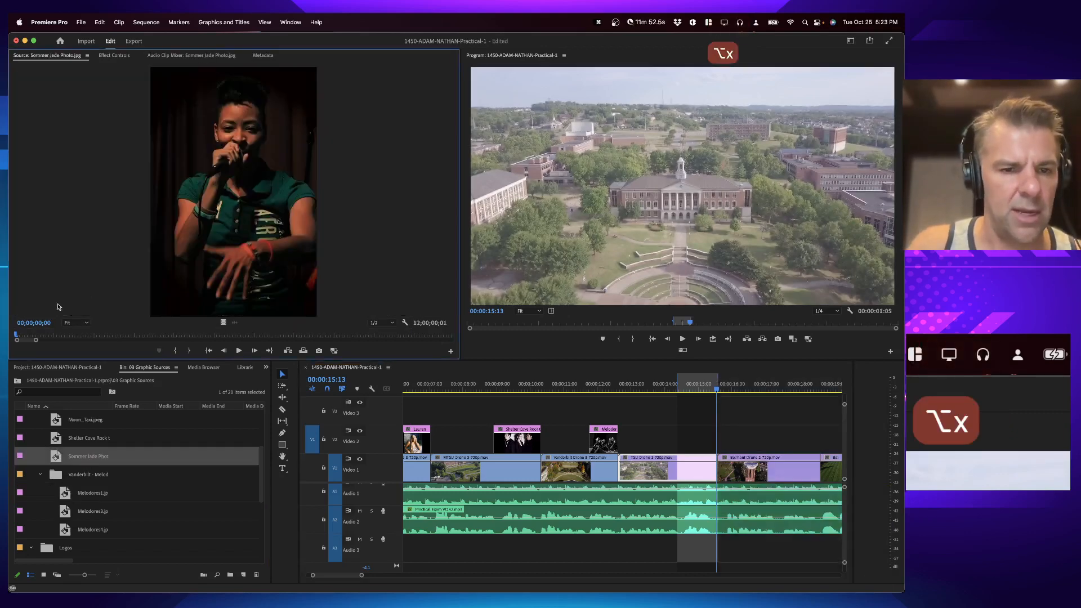
key("period")
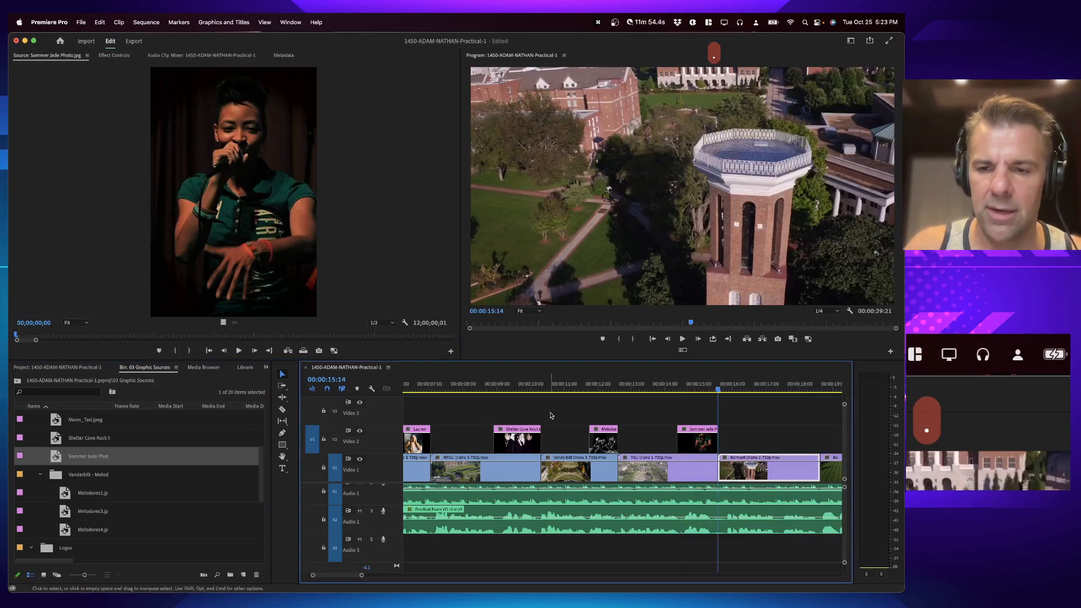
Step: Mark a sequence in point at about 00:00:17:11 and an out point at 00:00:18:14
left_click(717, 393)
key("space")
key("i")
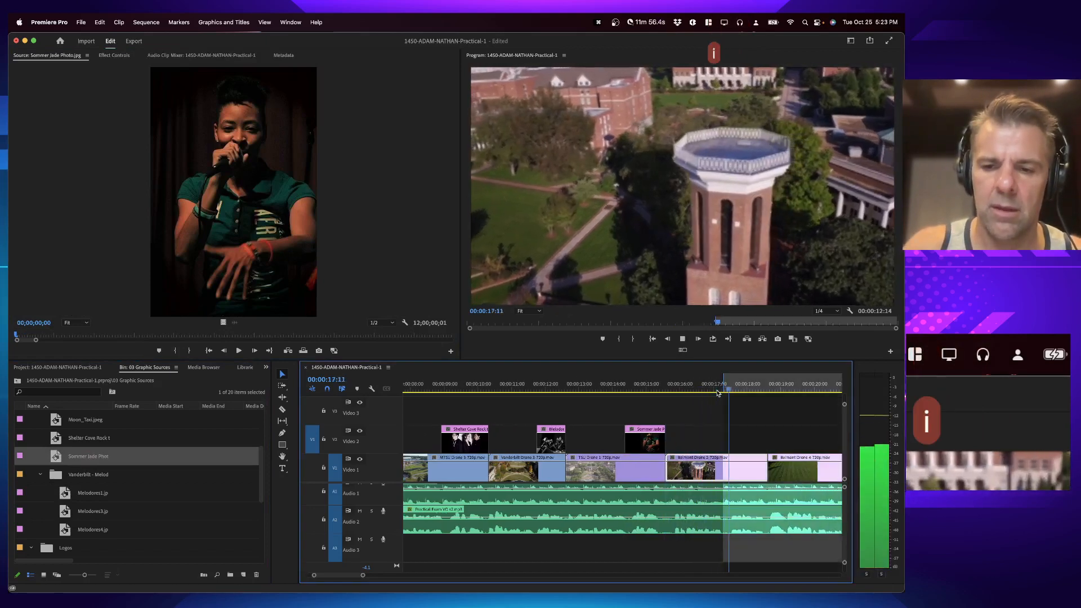
key("space")
key("Left")
key("o")
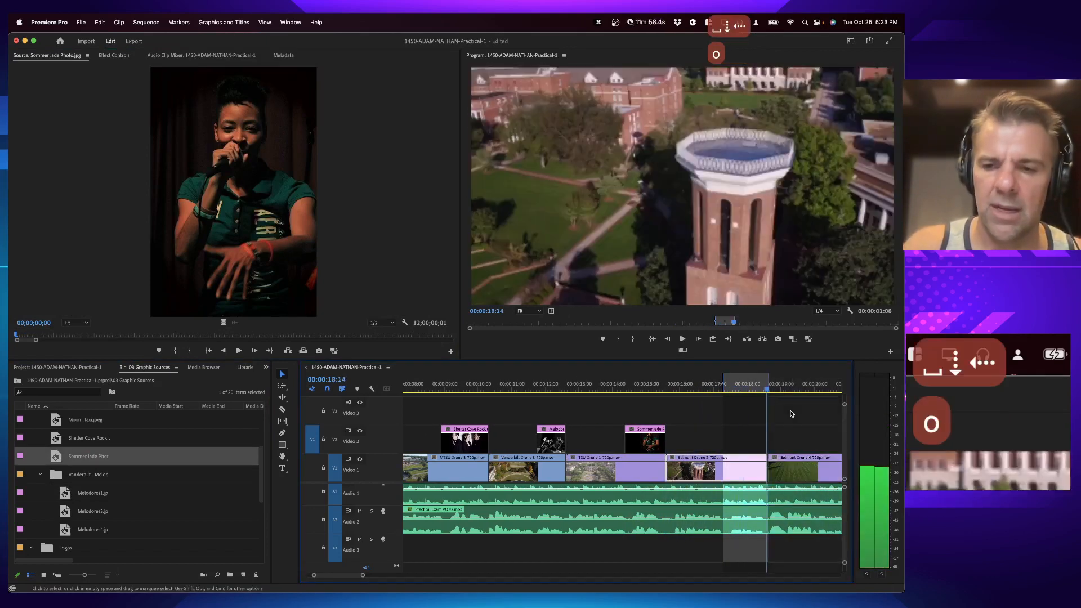
Step: Open Annie_JPG.JPG in the source monitor, clear its in and out marks, and overwrite it onto Video 2 between the sequence marks
scroll(686, 466, "right", 2)
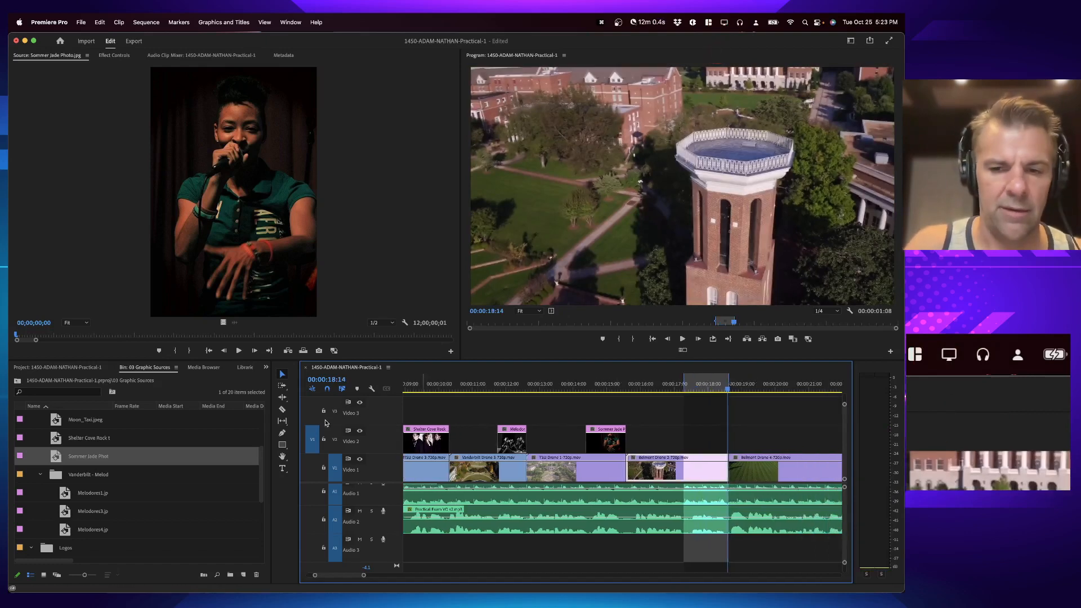
scroll(33, 427, "up", 5)
double_click(63, 438)
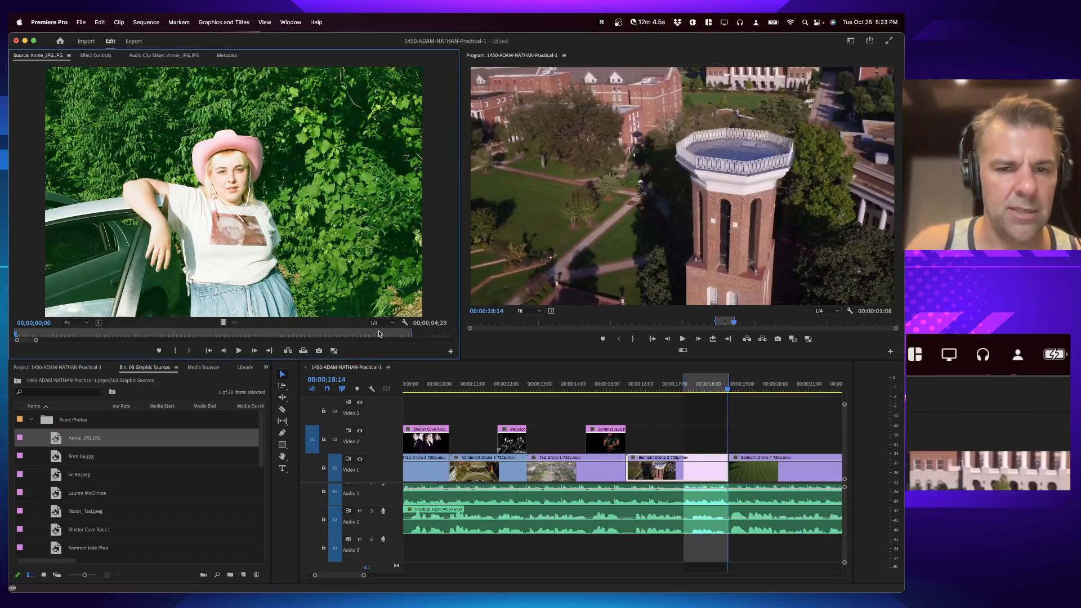
key("alt+x")
key("super+z")
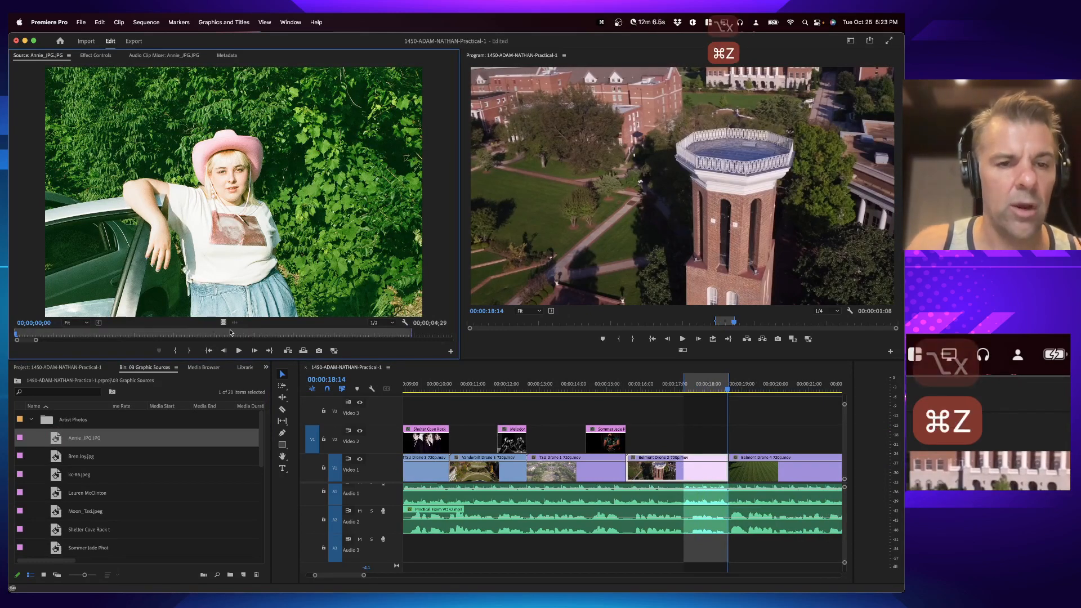
right_click(204, 333)
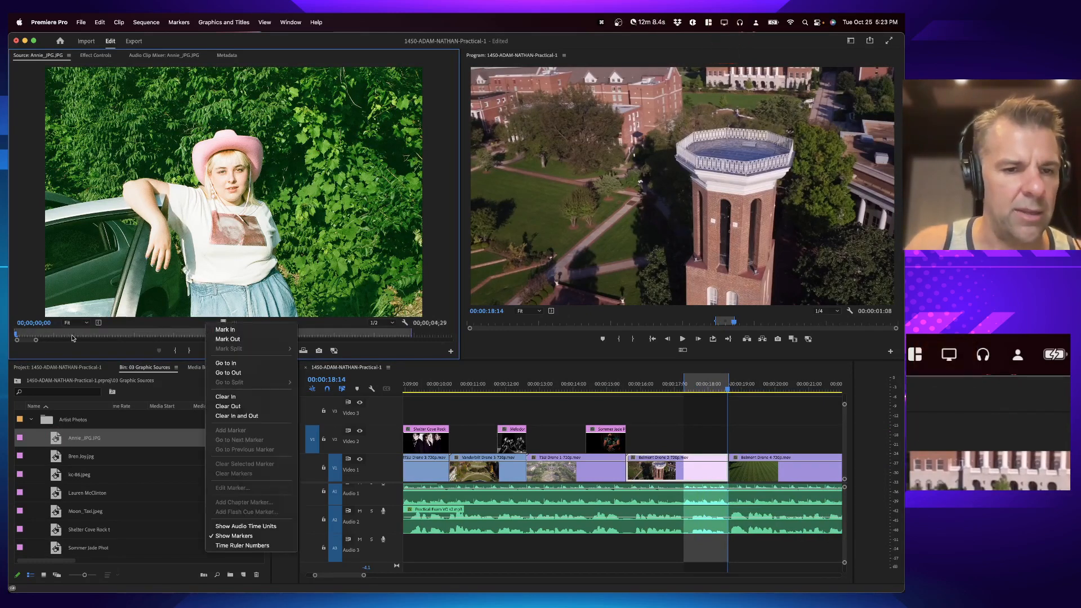
left_click(236, 415)
key("period")
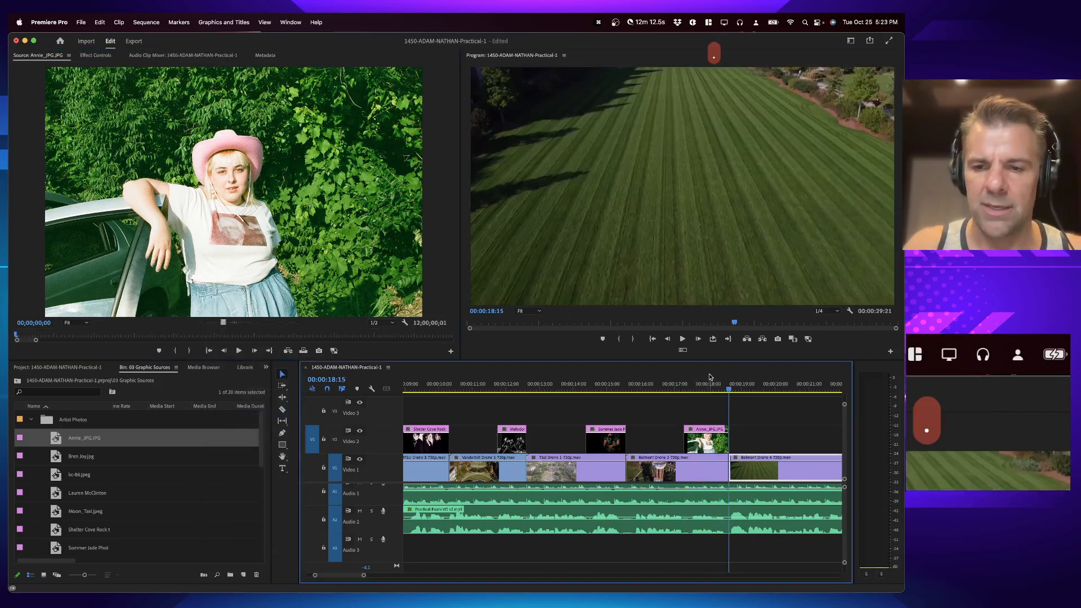
Step: Mark a sequence in point at about 00:00:21:00 and an out point at the next cut, 00:00:24:03
left_click(697, 384)
key("space")
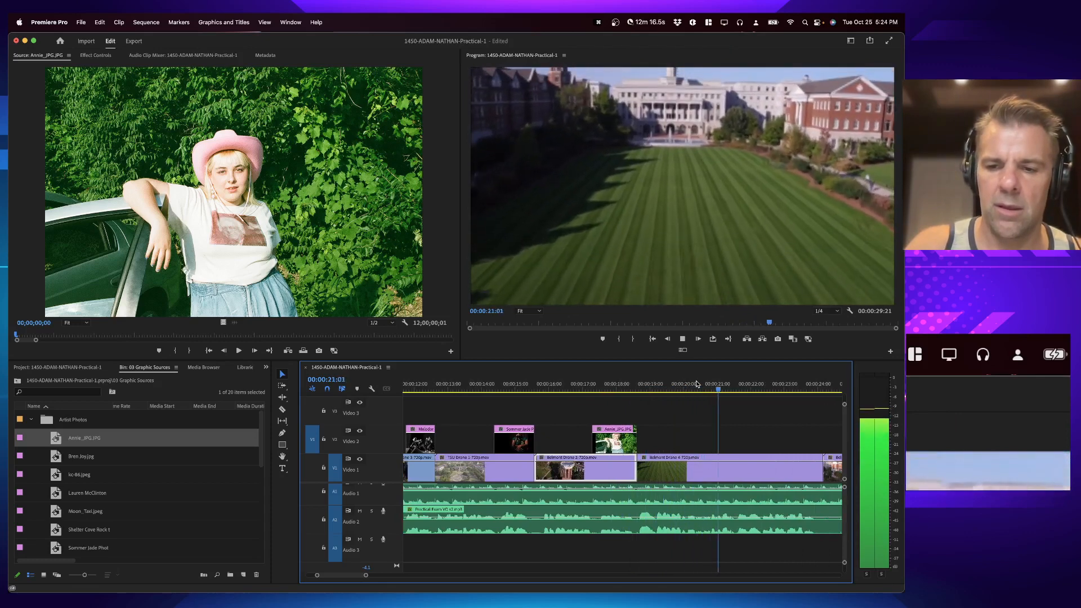
key("i")
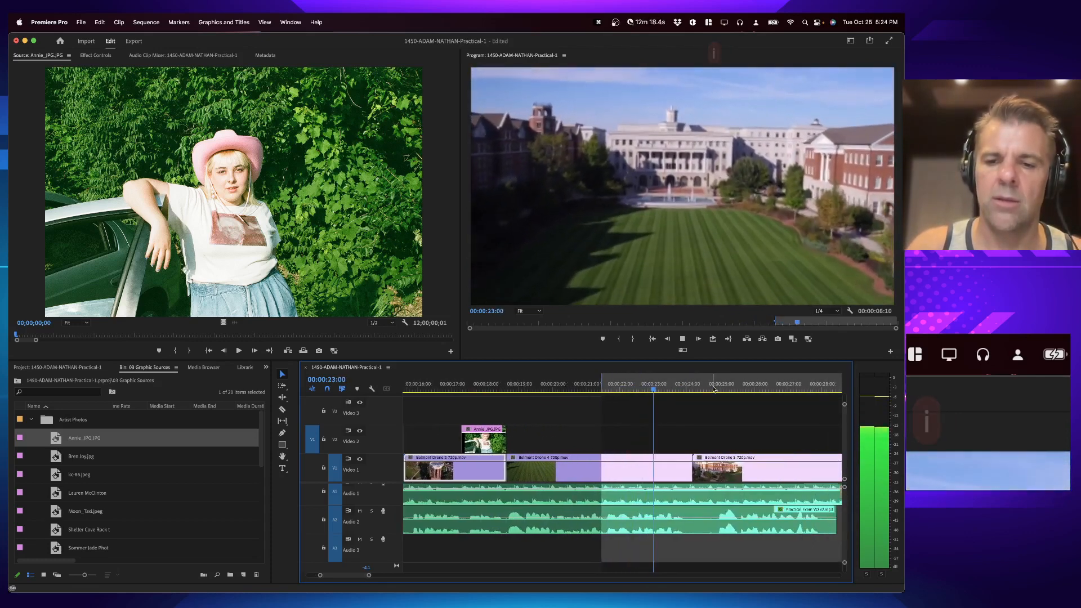
key("space")
key("Up")
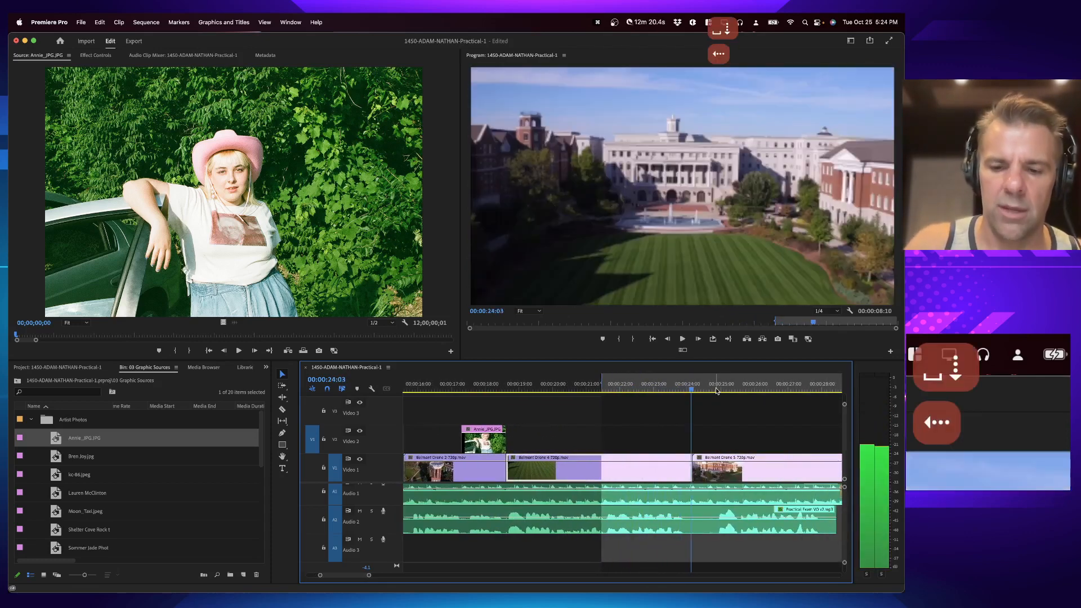
key("o")
Step: Open Bren Joy.jpg, clear its source marks, and overwrite it onto Video 2 between the sequence in and out points
scroll(77, 490, "down", 2)
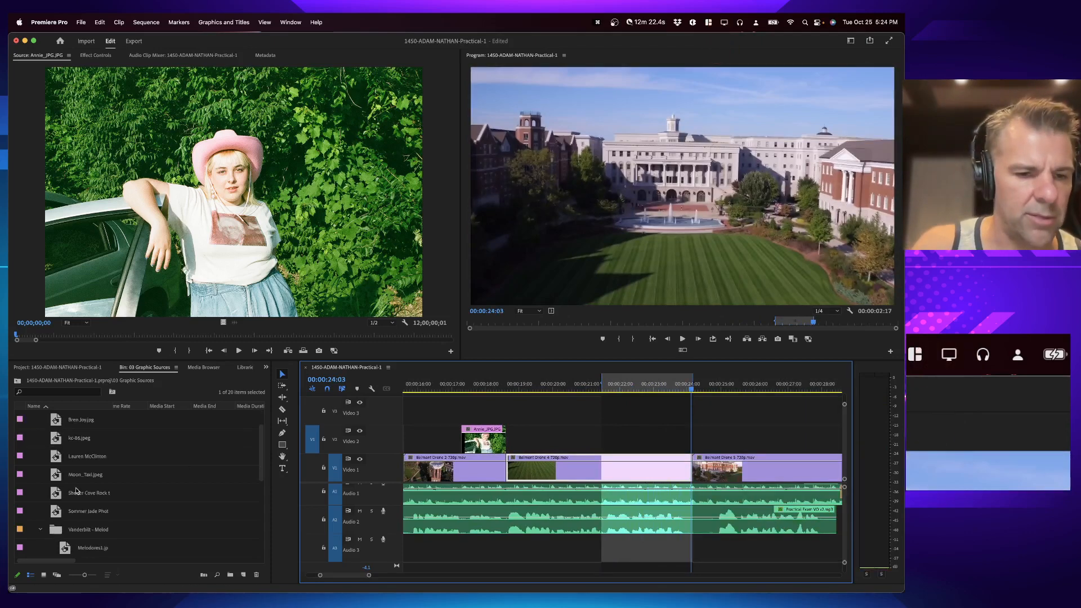
double_click(58, 422)
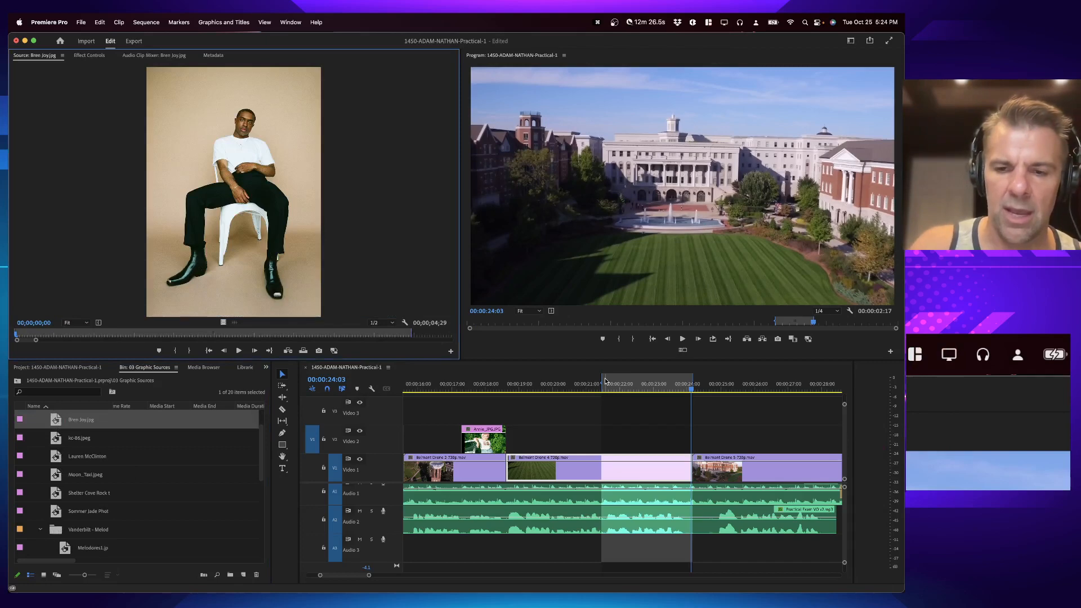
key("period")
left_click(505, 289)
key("alt+x")
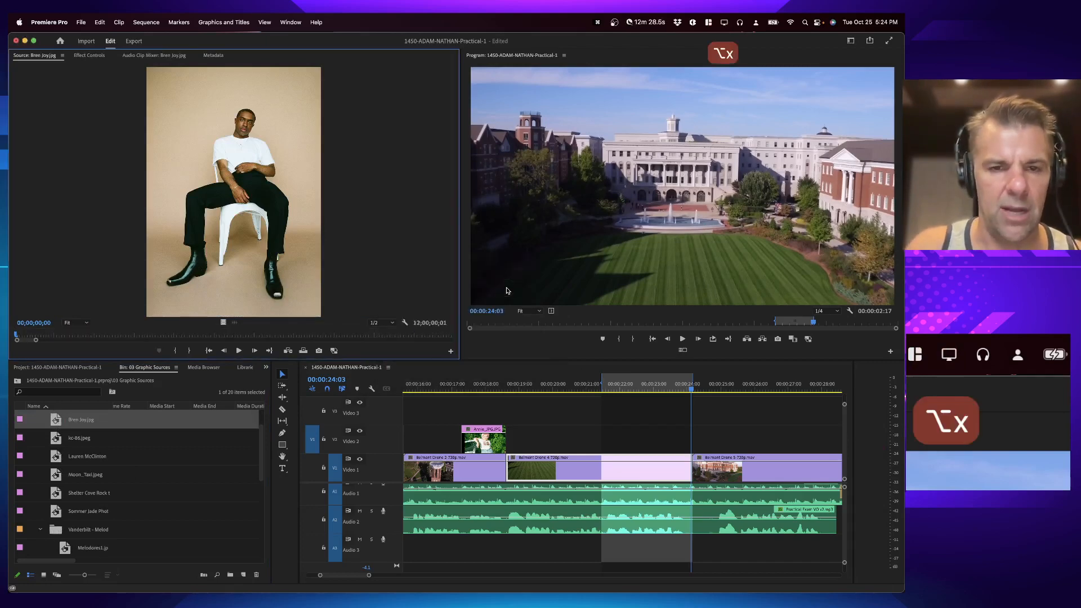
key("period")
left_click(586, 368)
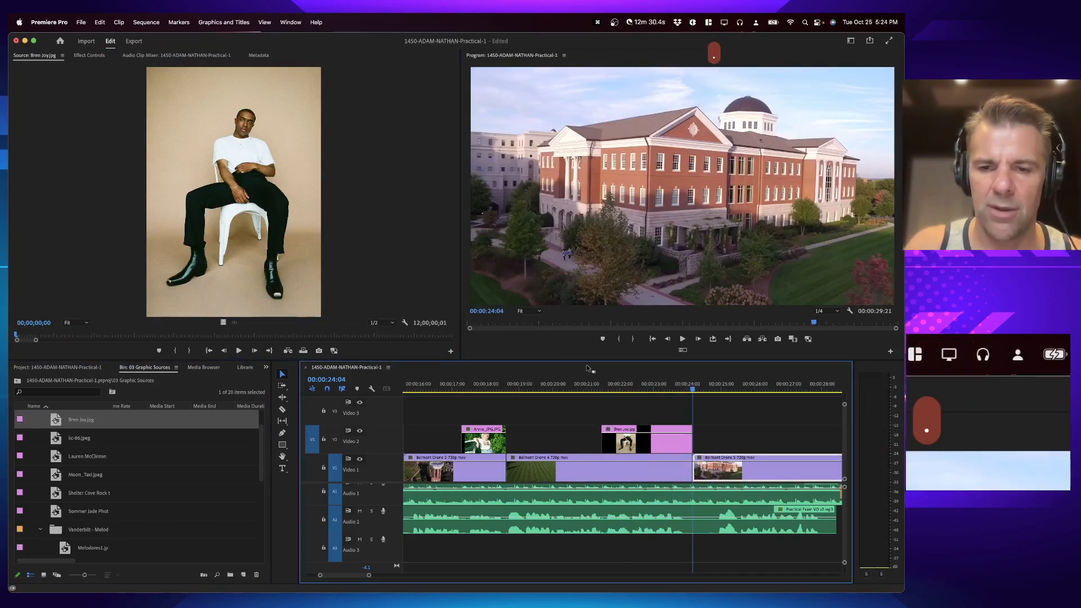
Step: Reset the sequence in point to 00:00:21:11 and the out point to 00:00:24:03
key("Up")
left_click(655, 386)
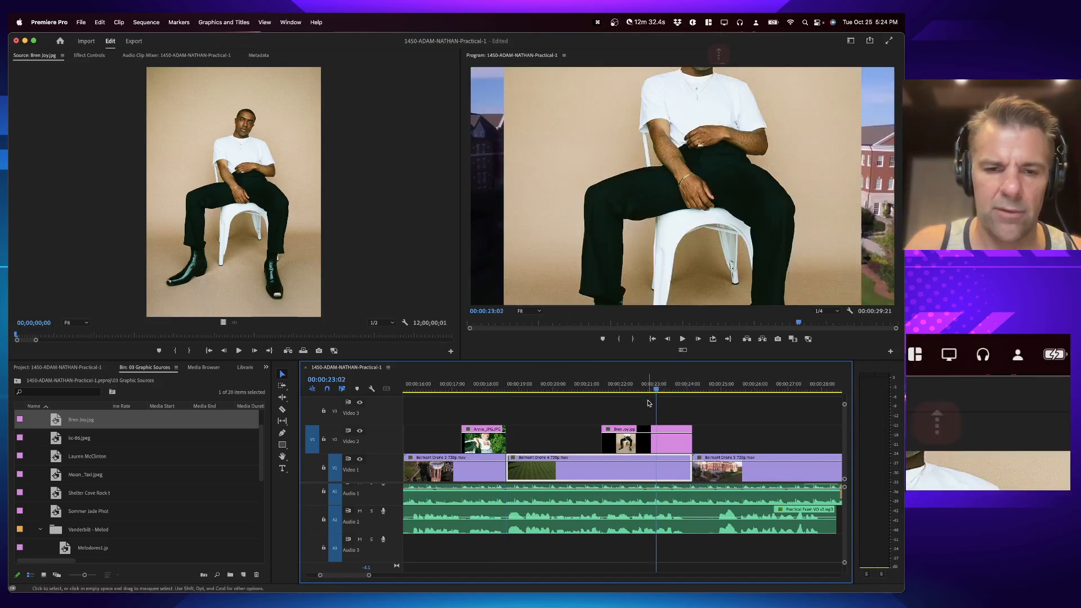
key("Up")
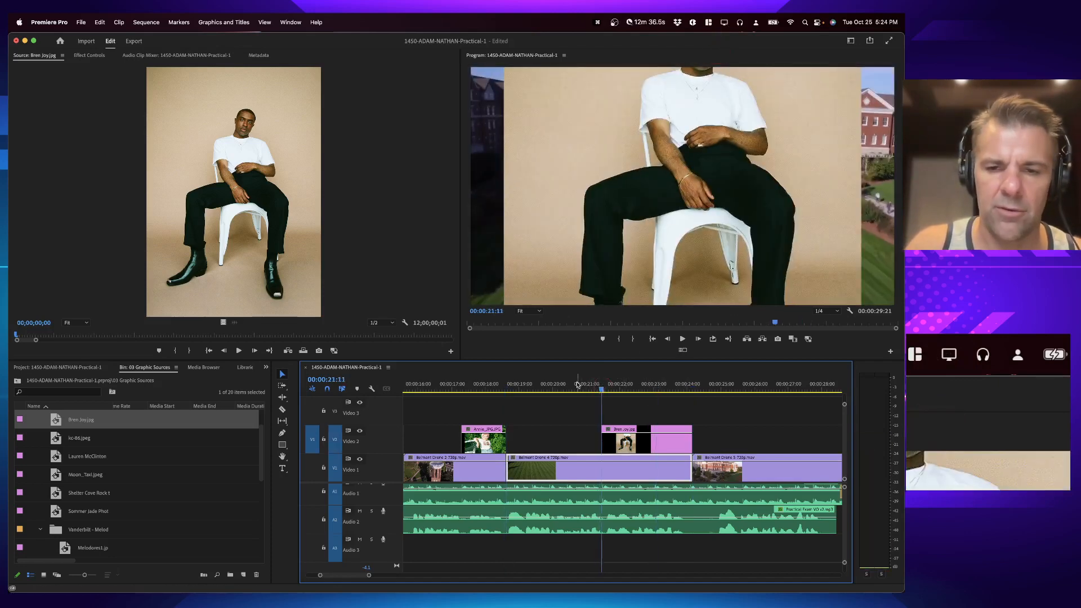
key("i")
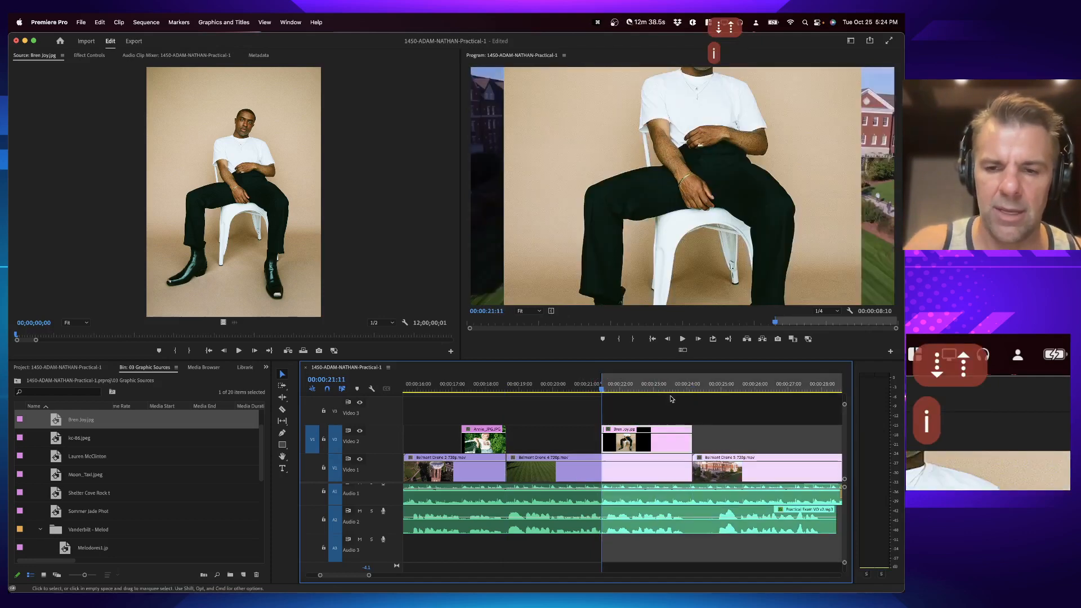
key("Down")
key("Left")
key("o")
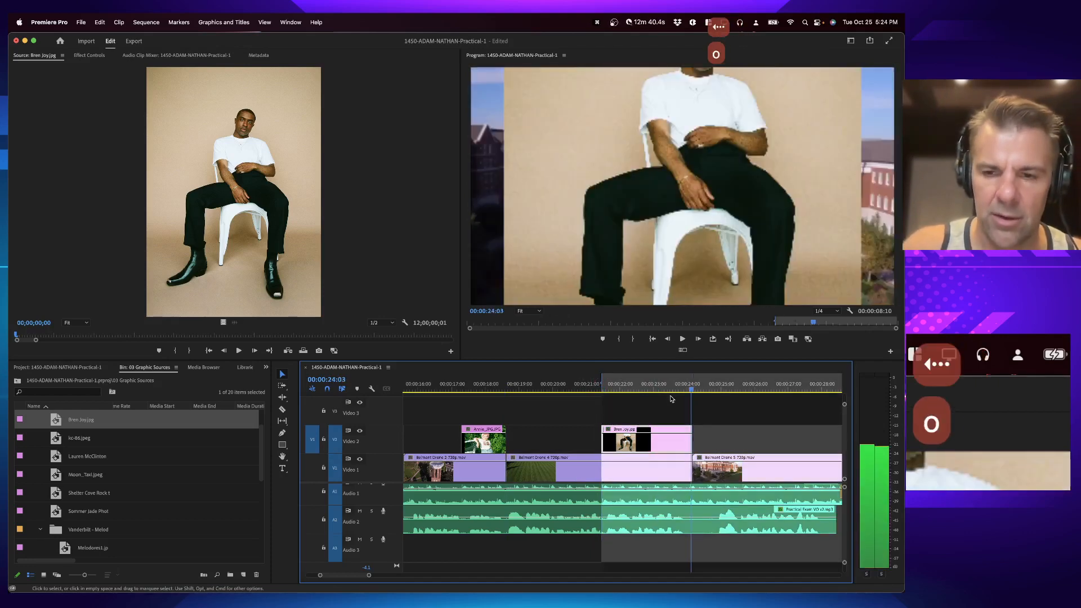
Step: Target Video 3, open Moon_Taxi.jpeg, clear its source marks and overwrite it onto Video 3 between the sequence marks
left_click(312, 411)
double_click(60, 476)
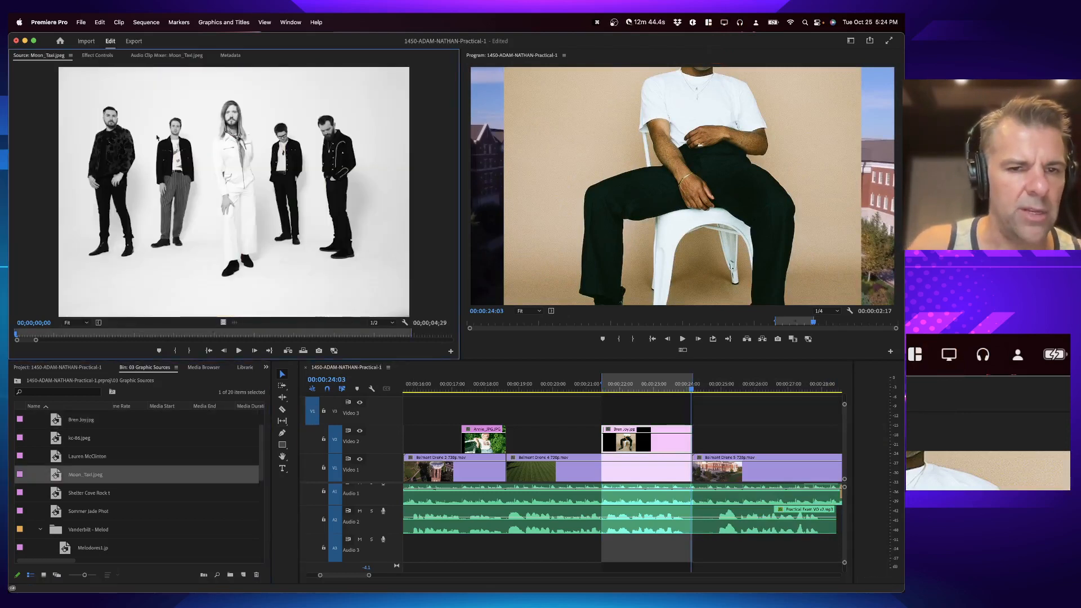
key("Escape")
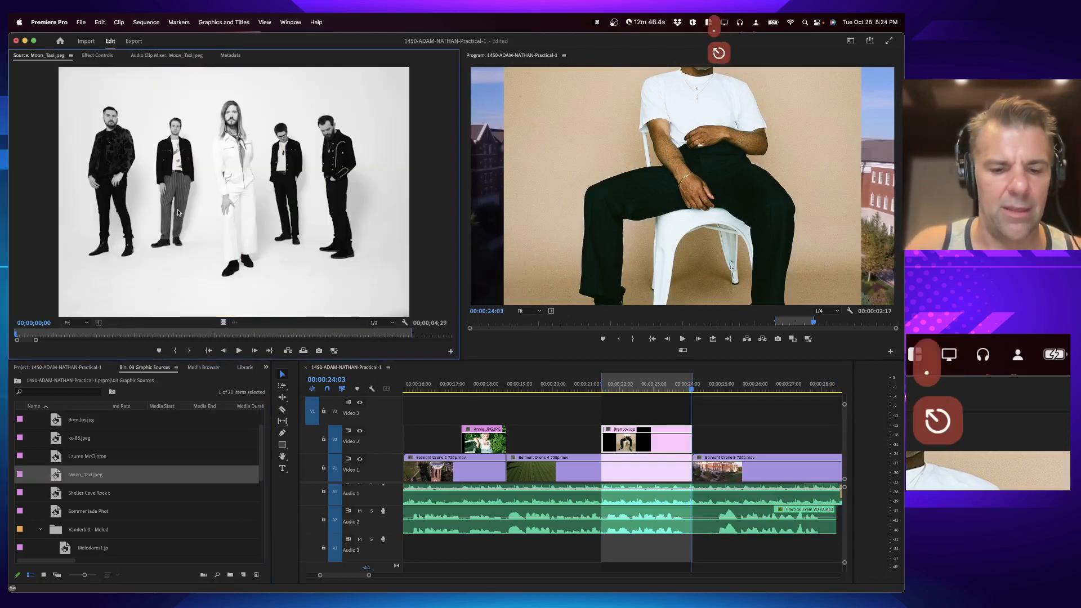
key("alt+x")
key("period")
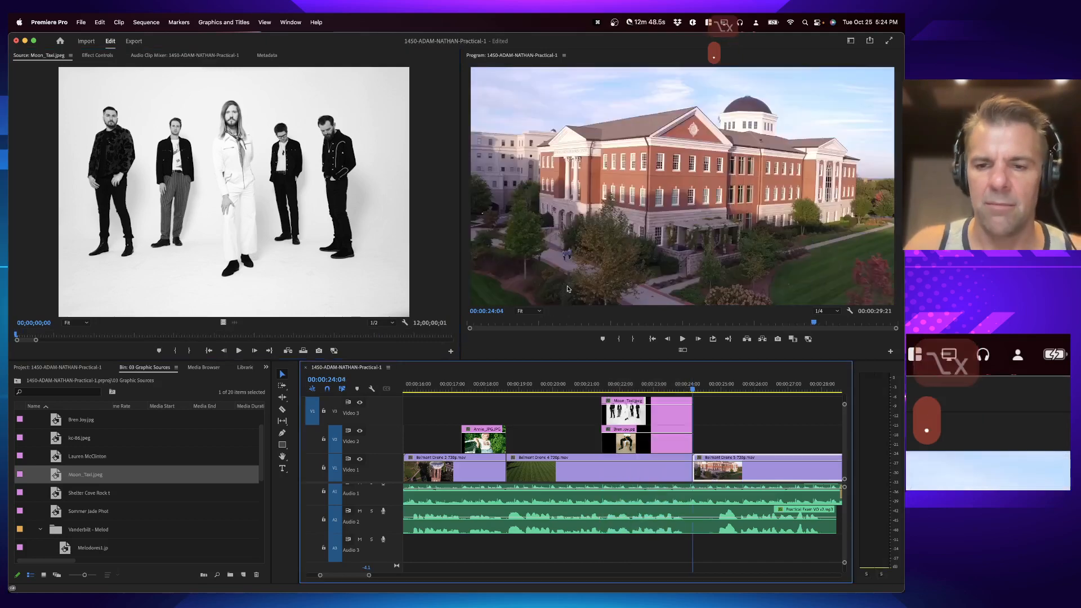
Step: Mark a sequence in point at about 00:00:27:03 and an out point at 00:00:29:20
left_click(642, 381)
scroll(643, 380, "right", 5)
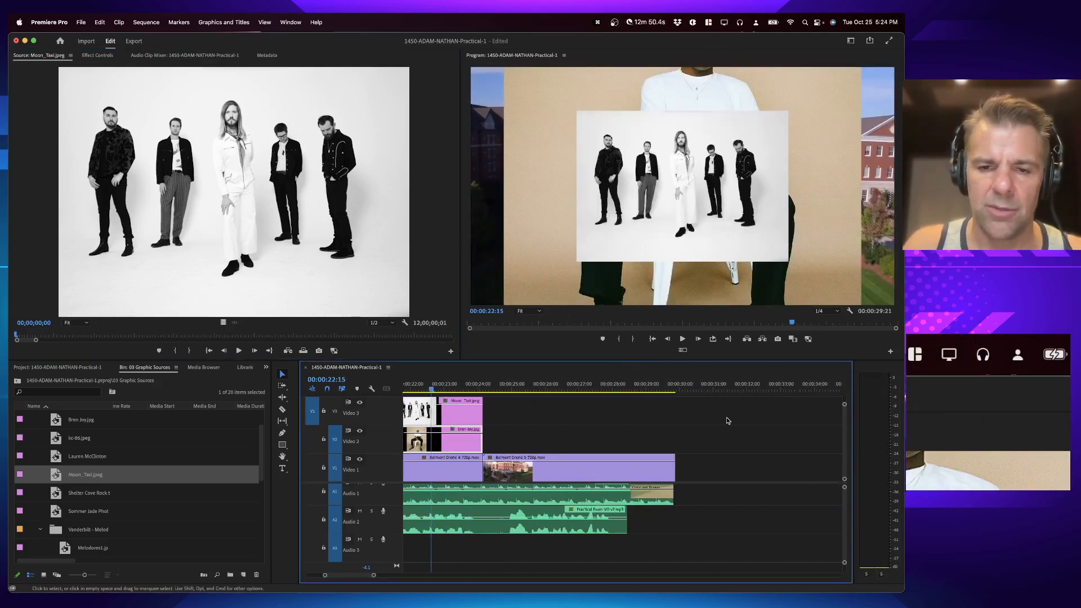
left_click(480, 385)
key("space")
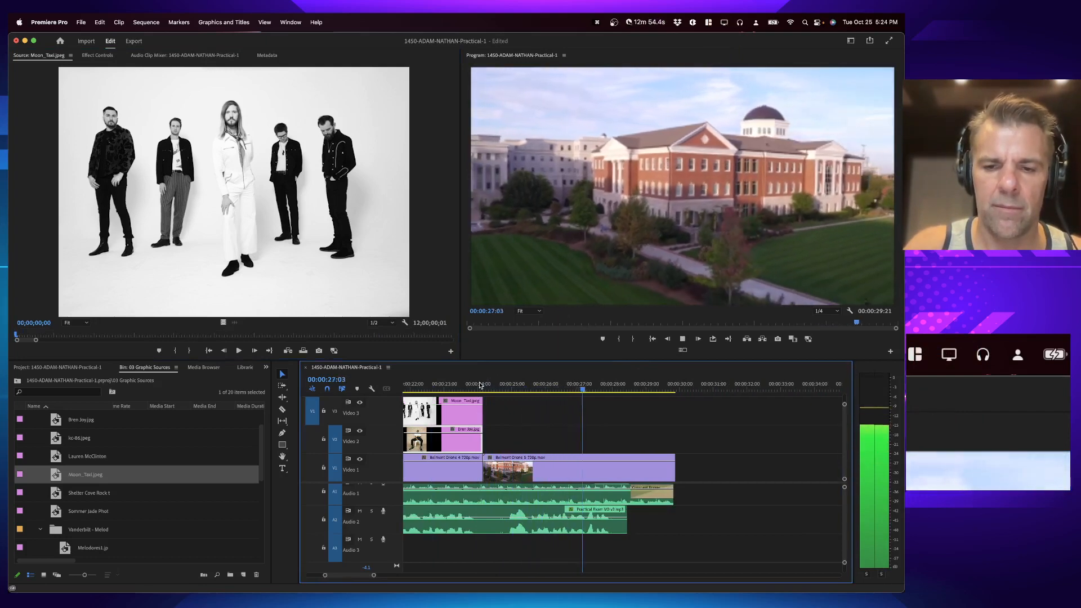
key("i")
key("space")
key("Down")
key("Down")
key("Down")
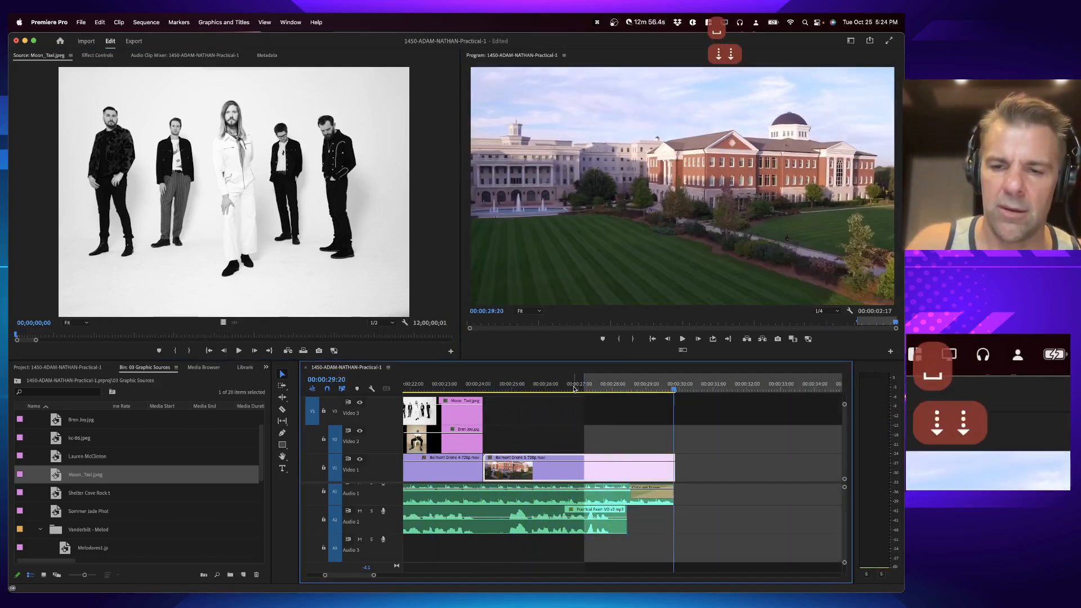
key("Left")
key("o")
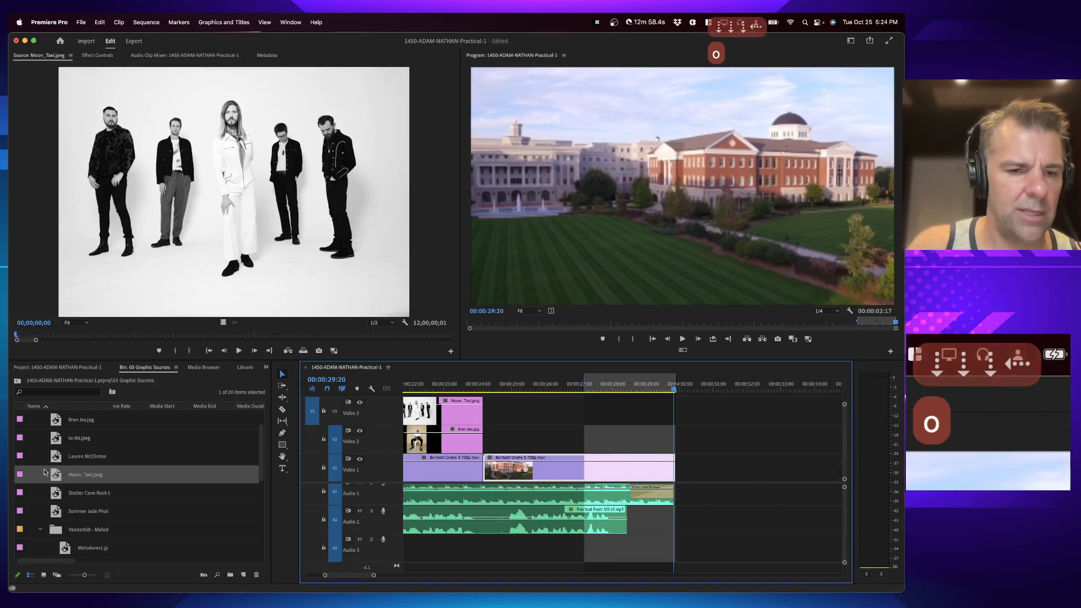
Step: Overwrite rock-the-vote-vector-logo.tiff between the sequence marks and move the clip down onto Video 2
scroll(54, 510, "down", 5)
double_click(56, 493)
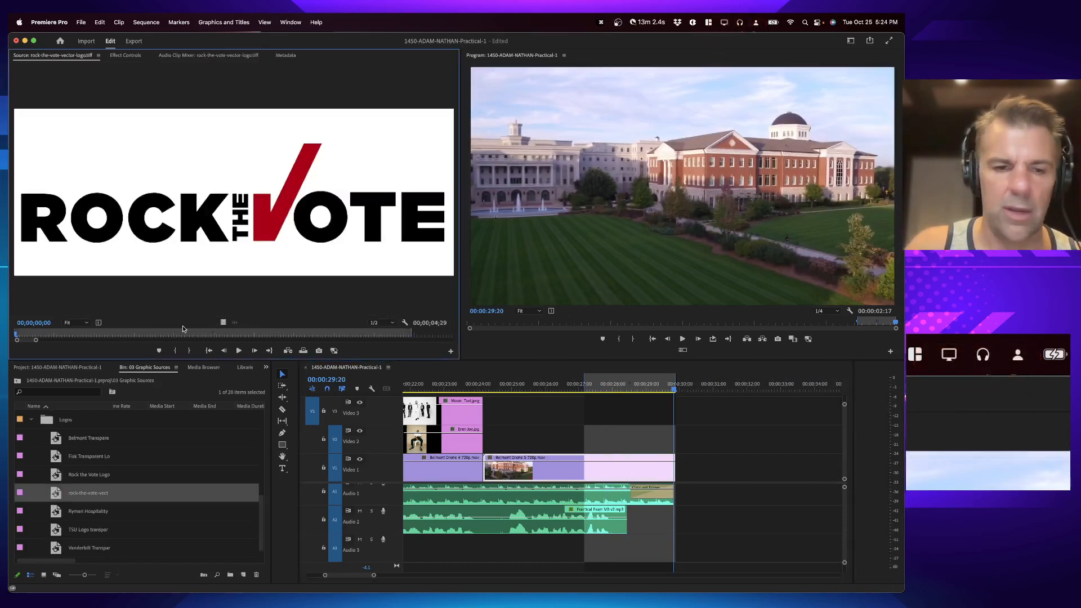
key("alt+x")
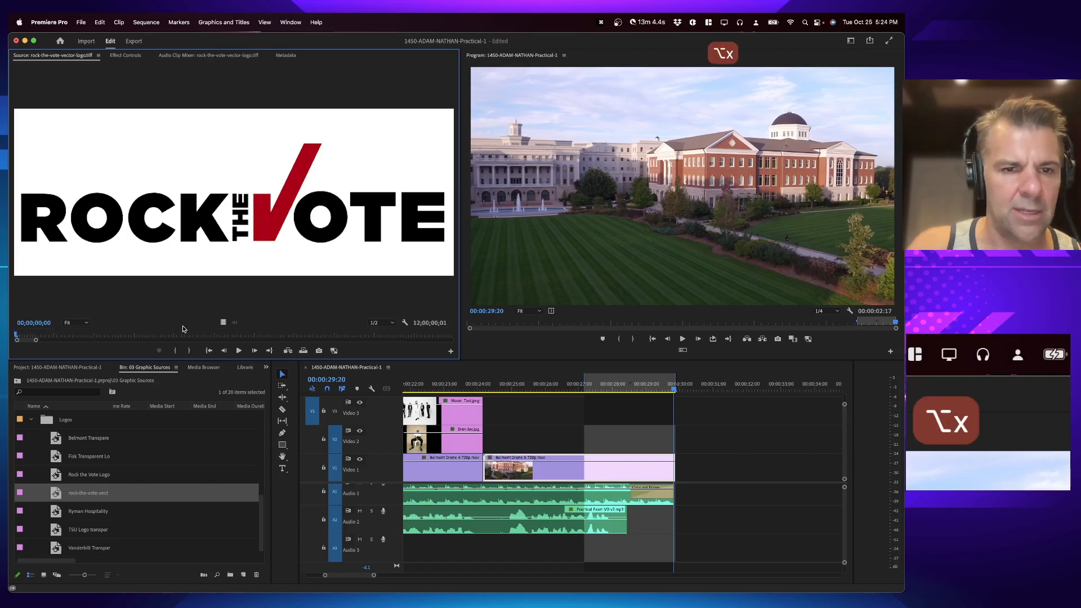
key("period")
left_click_drag(603, 414, 602, 442)
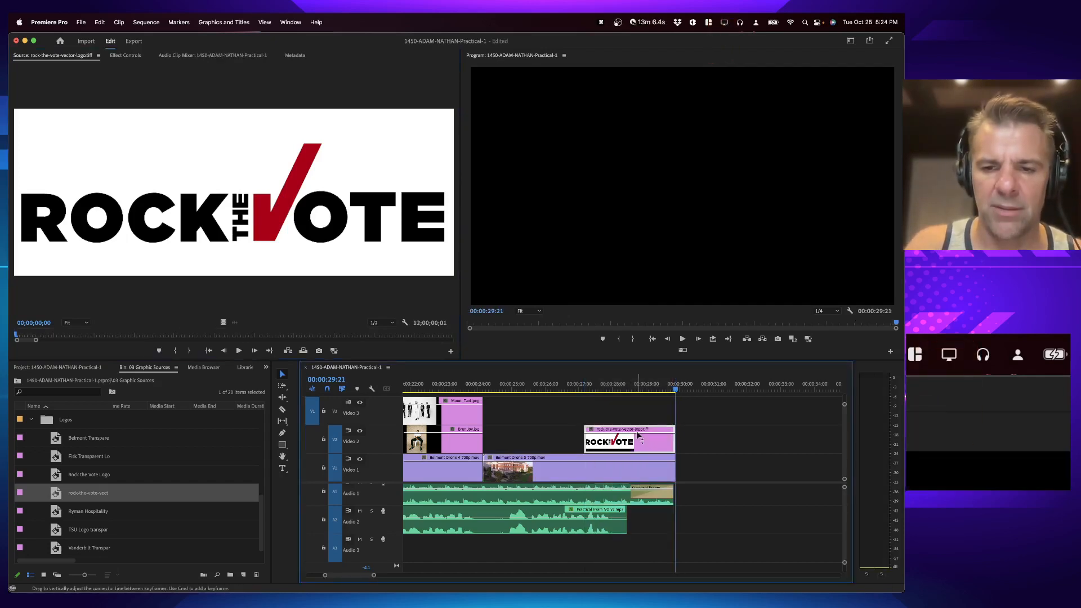
Step: Play back the logo section and save the project
left_click(615, 386)
key("space")
key("space")
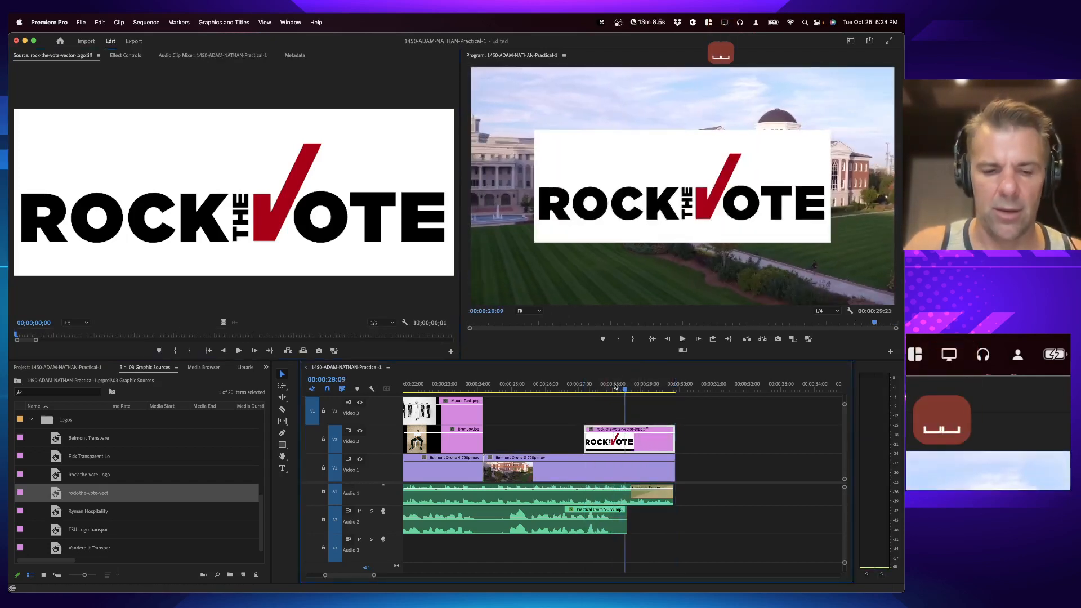
key("shift+z")
key("super+s")
key("backslash")
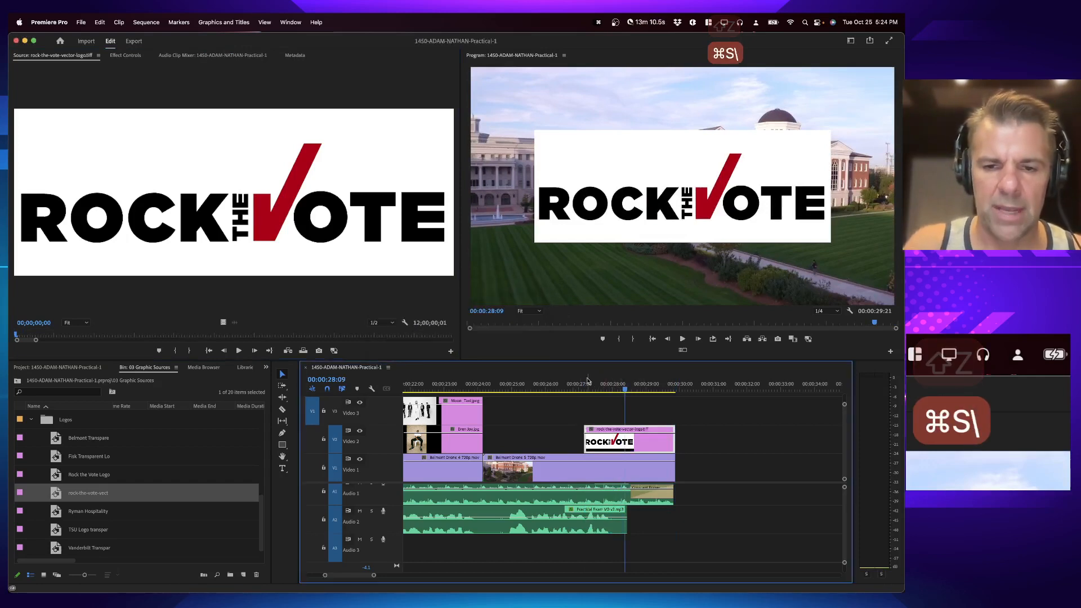
Step: Review the whole sequence and inspect the opening Rock the Vote Logo clip's motion settings in Effect Controls
left_click(556, 386)
key("backslash")
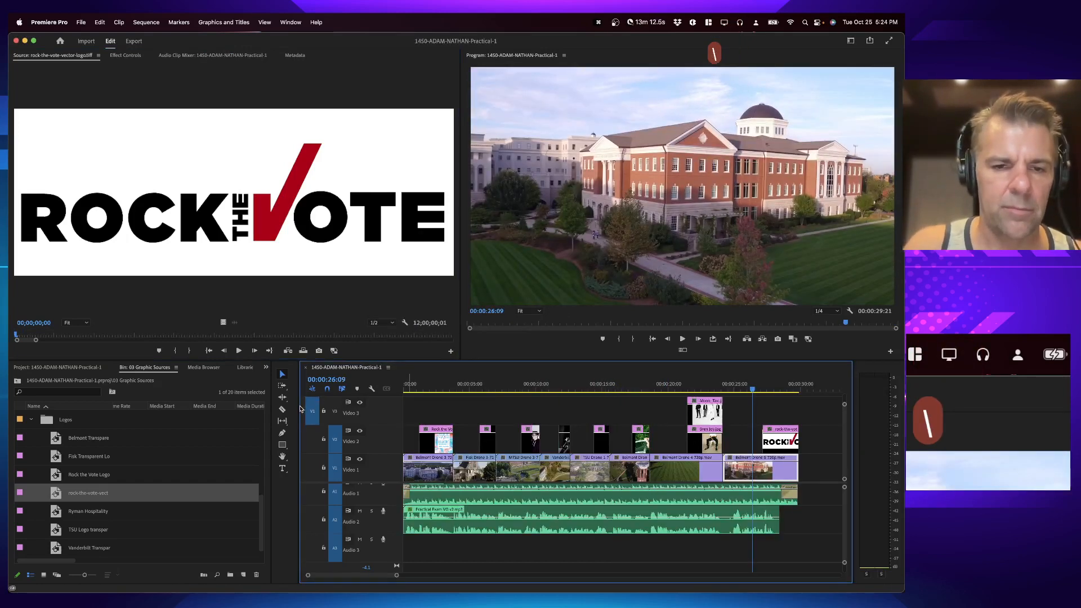
left_click_drag(300, 408, 258, 411)
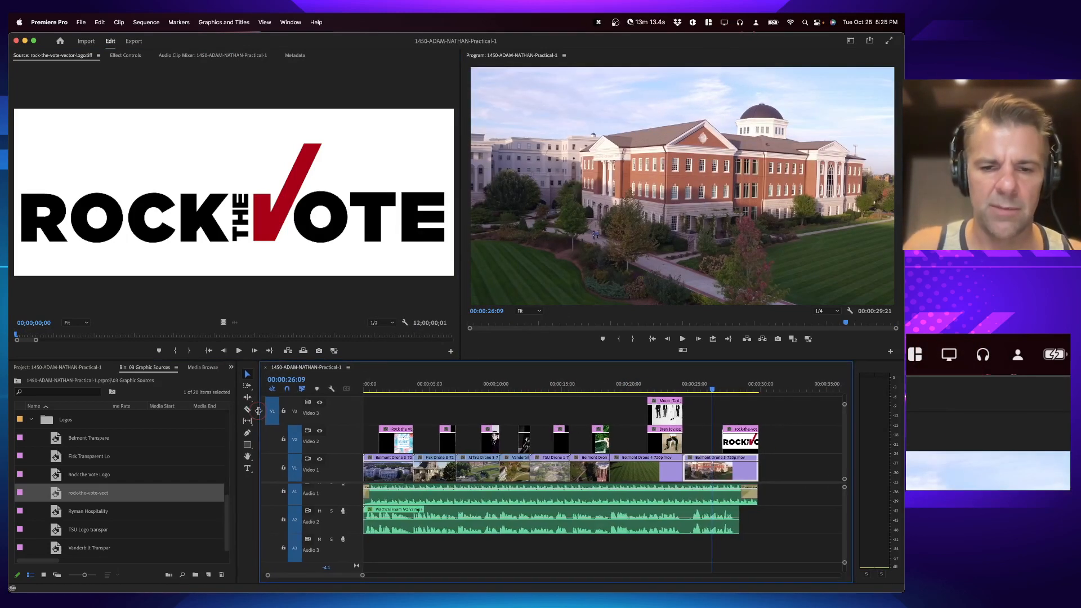
left_click(394, 385)
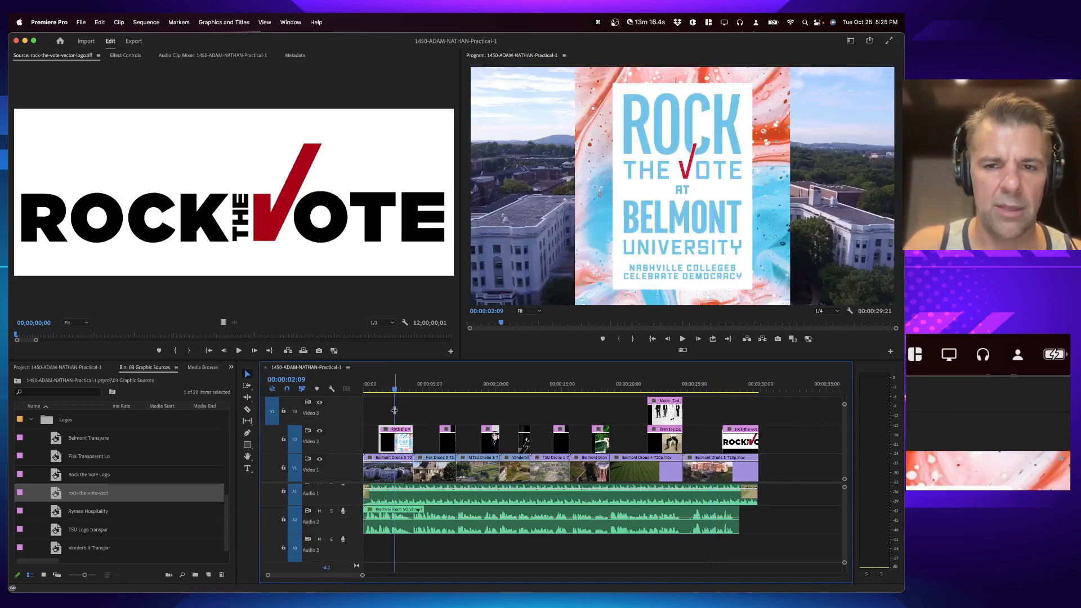
left_click(125, 55)
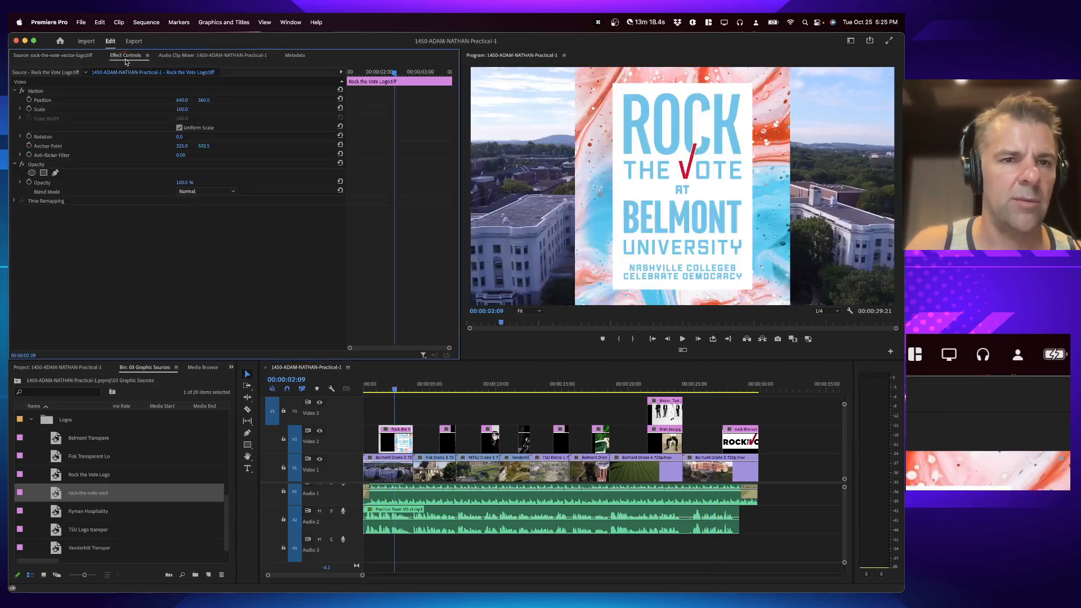
left_click(74, 110)
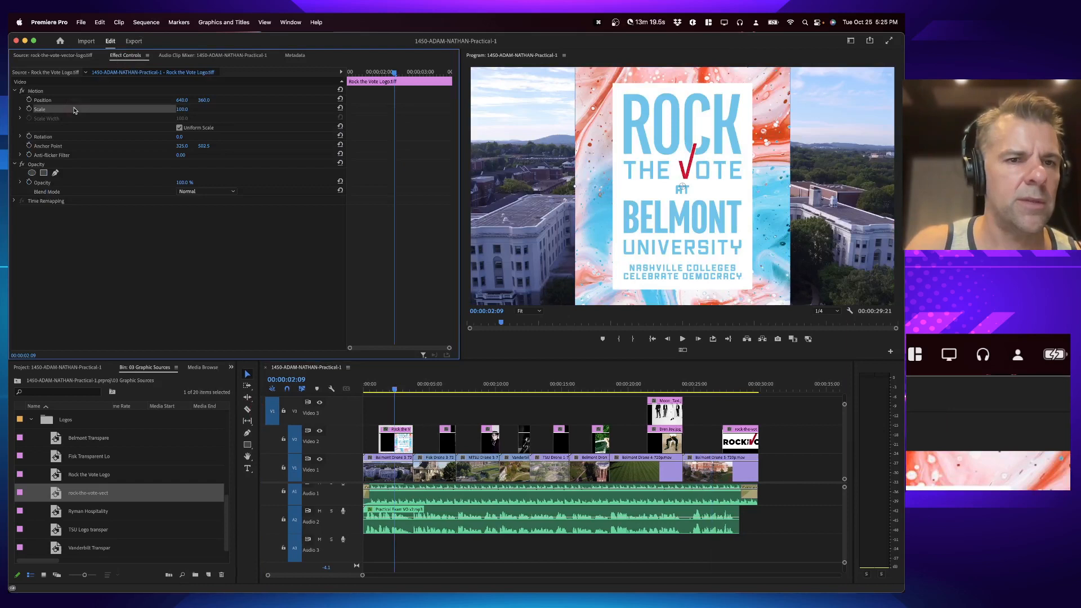
left_click(640, 150)
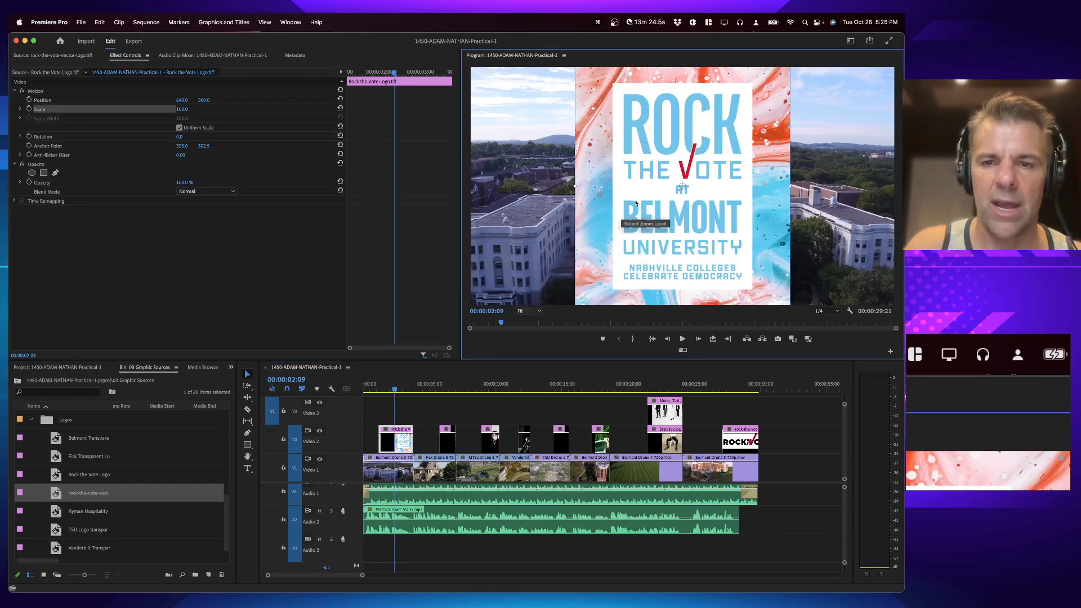
left_click_drag(572, 187, 612, 187)
left_click(447, 388)
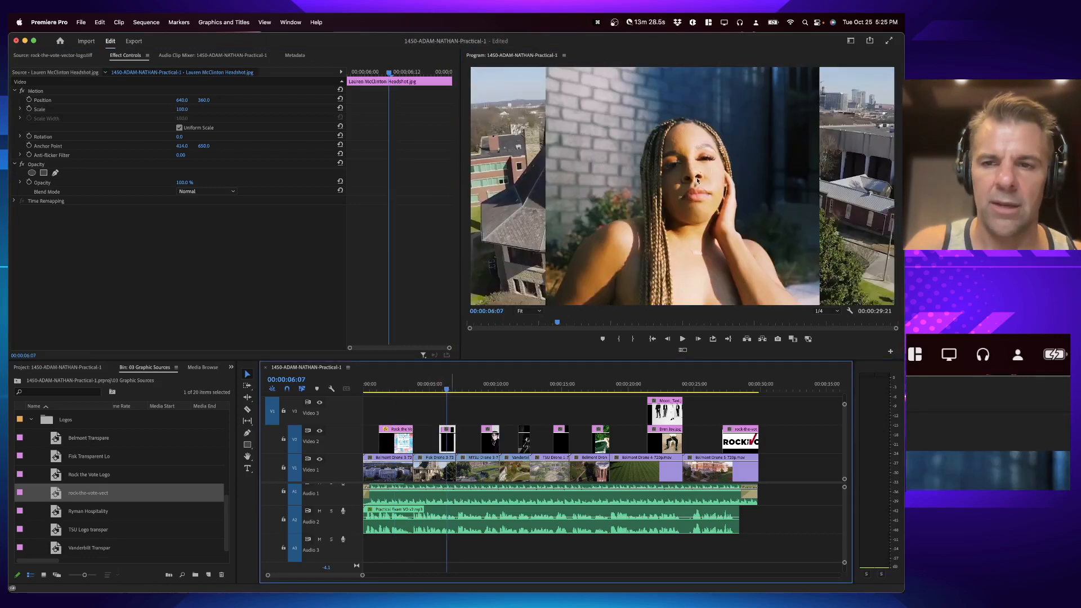
left_click(658, 192)
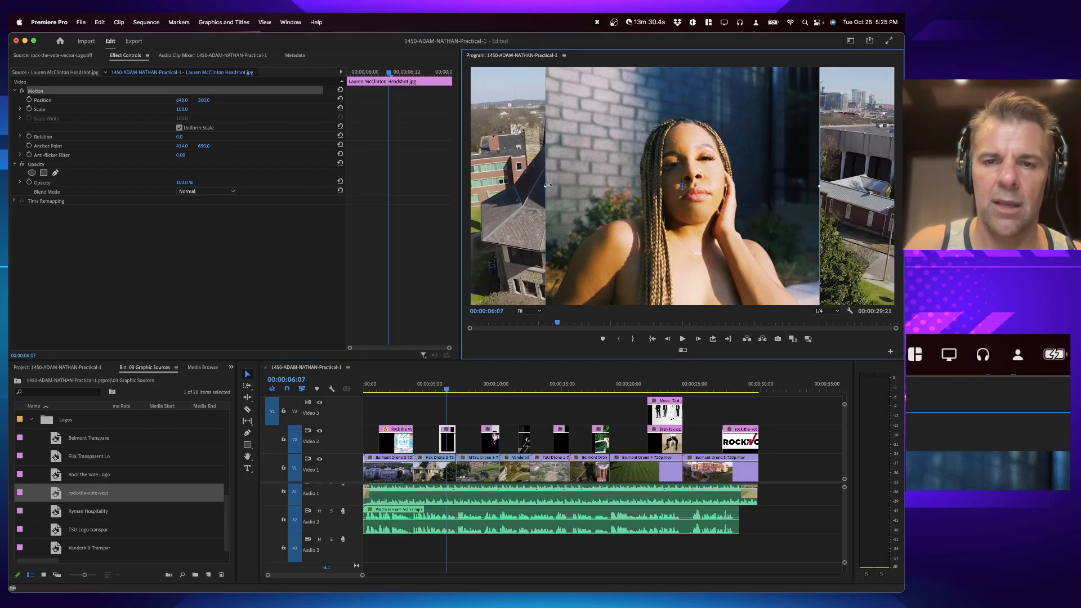
left_click_drag(547, 185, 746, 179)
Step: Scale the Shelter Cove Rock the Vote photo down to about 53.9% in the program frame
left_click(489, 388)
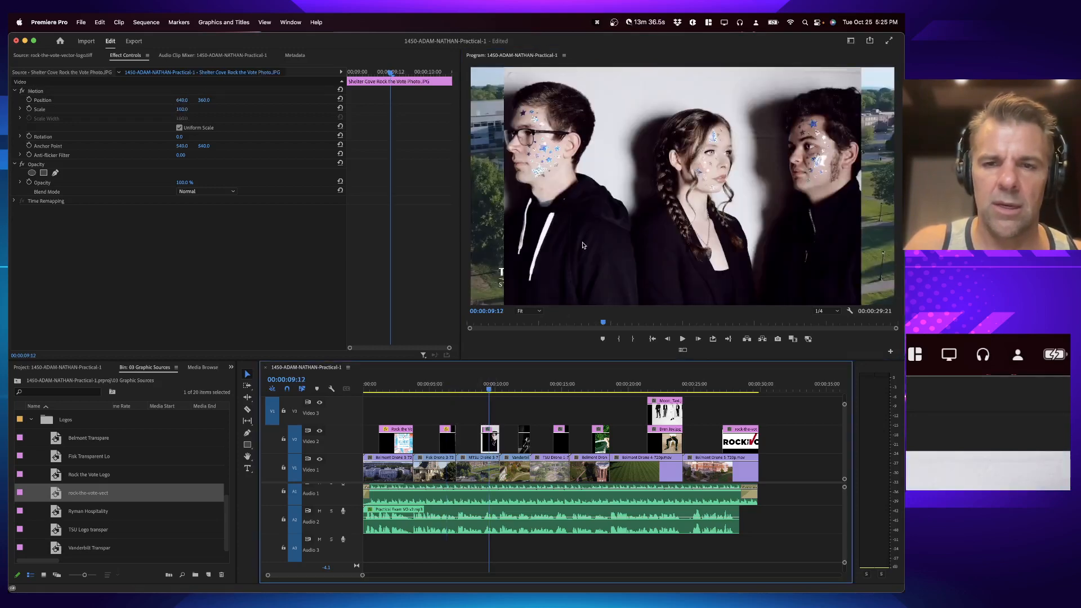
left_click_drag(504, 187, 734, 178)
Step: Set the Melodores1.jpg photo's scale to 52 so the drone footage shows around it
left_click(520, 384)
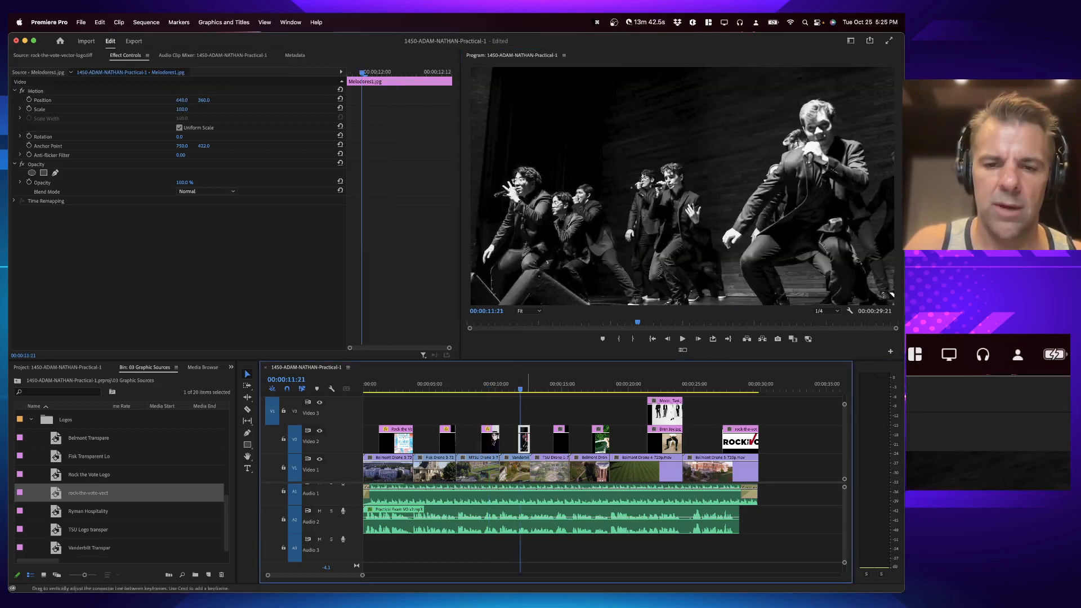
left_click(525, 85)
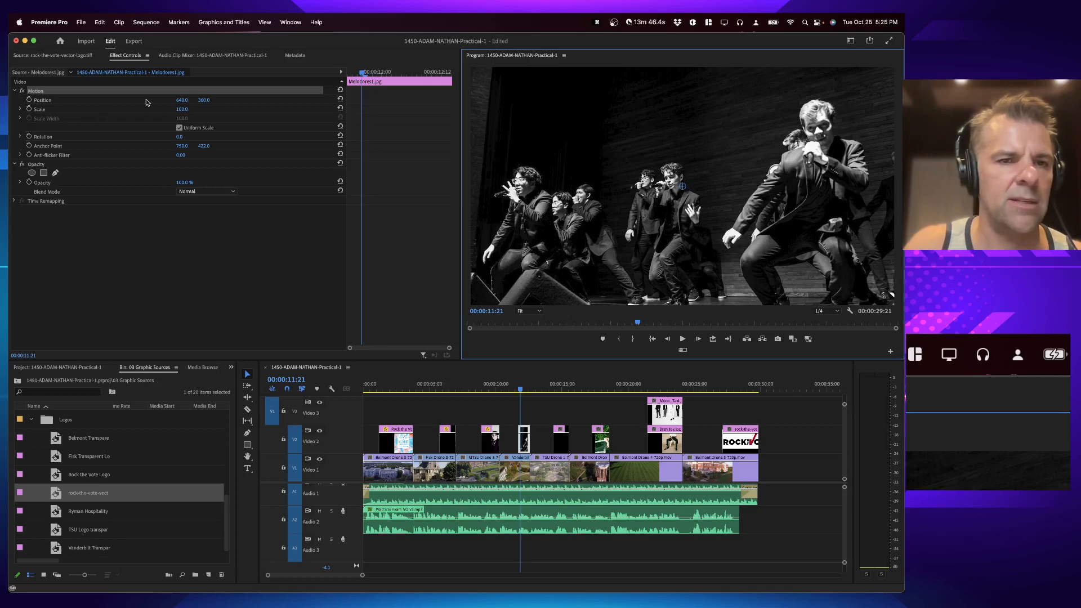
left_click_drag(184, 111, 159, 111)
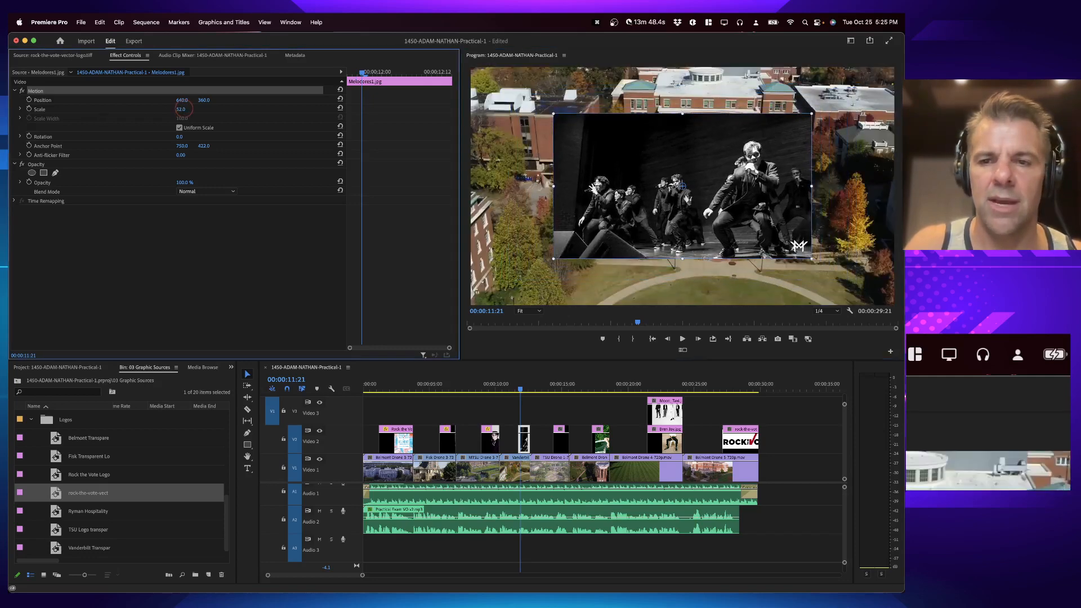
left_click(603, 171)
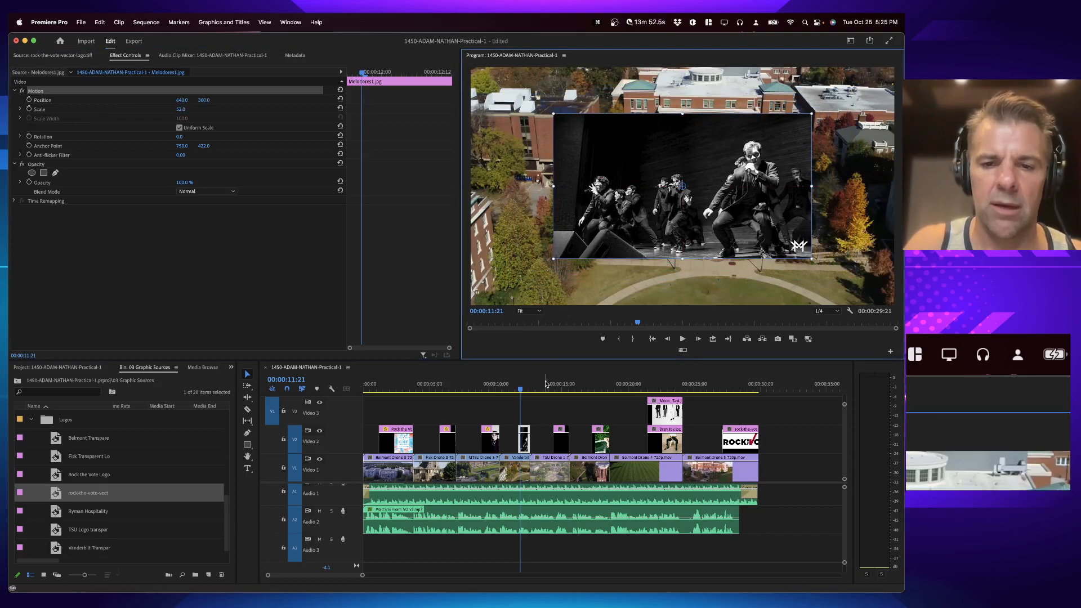
Step: Scale the Sommer Jade photo down to about 57.9% and shift it toward the left of the frame
left_click(562, 385)
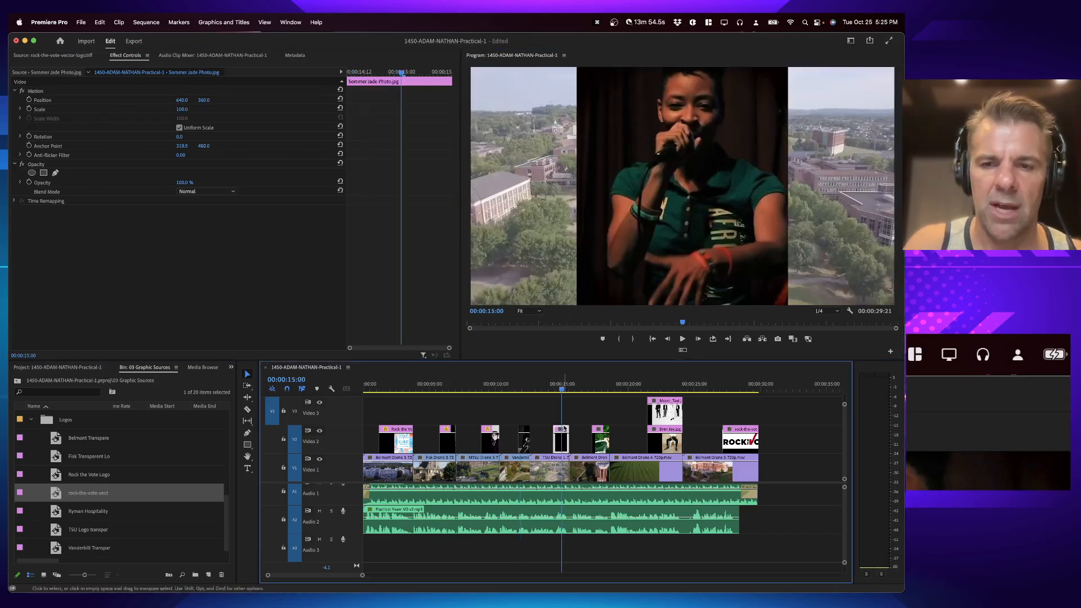
left_click(665, 204)
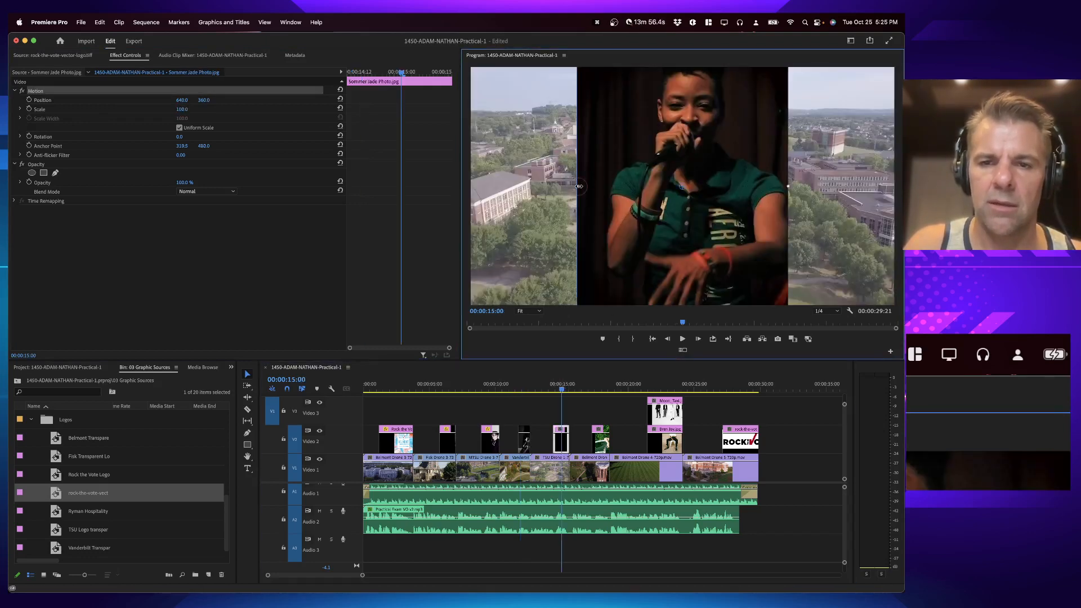
left_click_drag(579, 186, 546, 195)
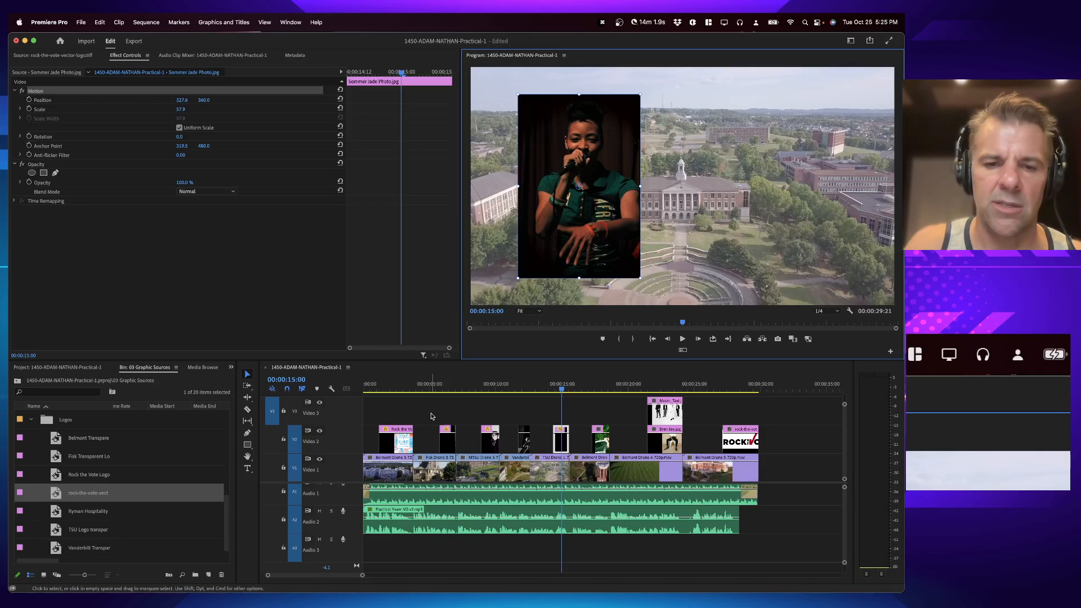
Step: Reposition the Shelter Cove Rock the Vote photo further left in the frame
left_click(445, 388)
left_click(758, 199)
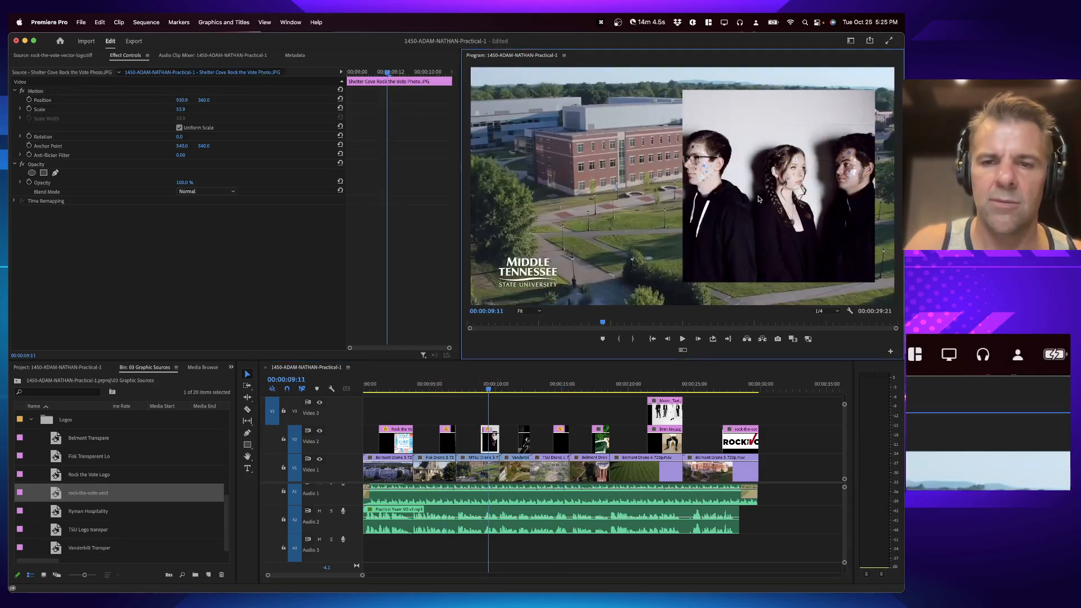
left_click_drag(755, 216, 563, 223)
Step: Set the Annie_JPG photo's scale to 88 in Effect Controls
left_click_drag(443, 386, 521, 386)
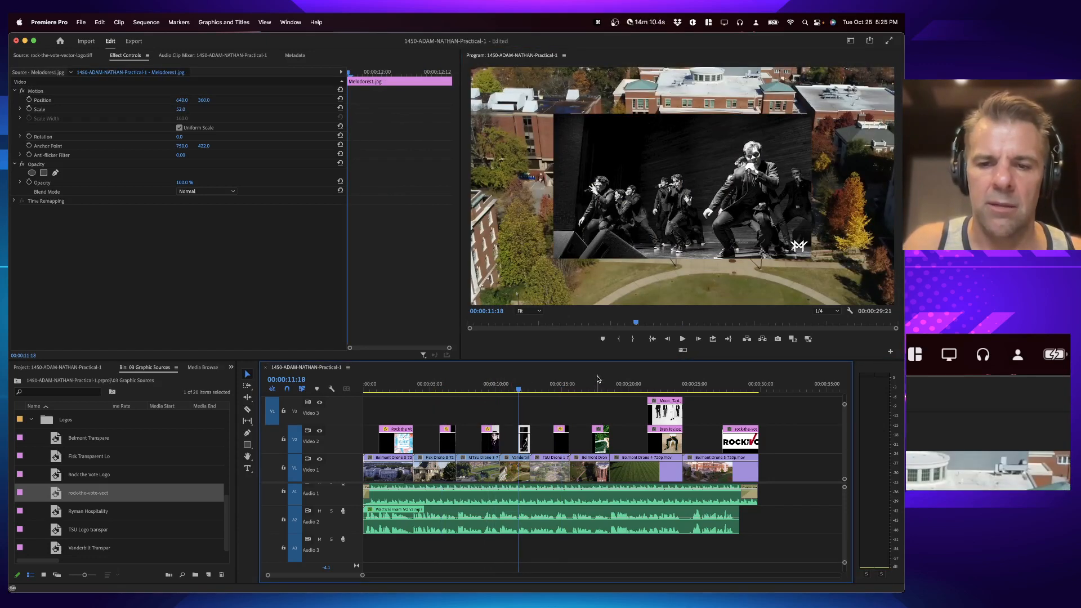
left_click(563, 386)
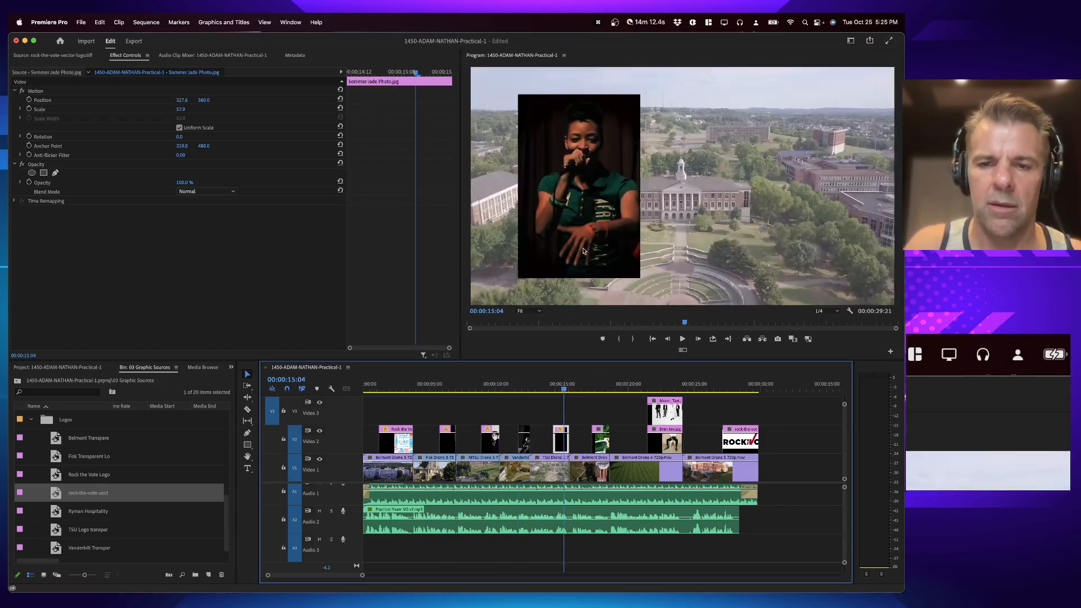
left_click(600, 386)
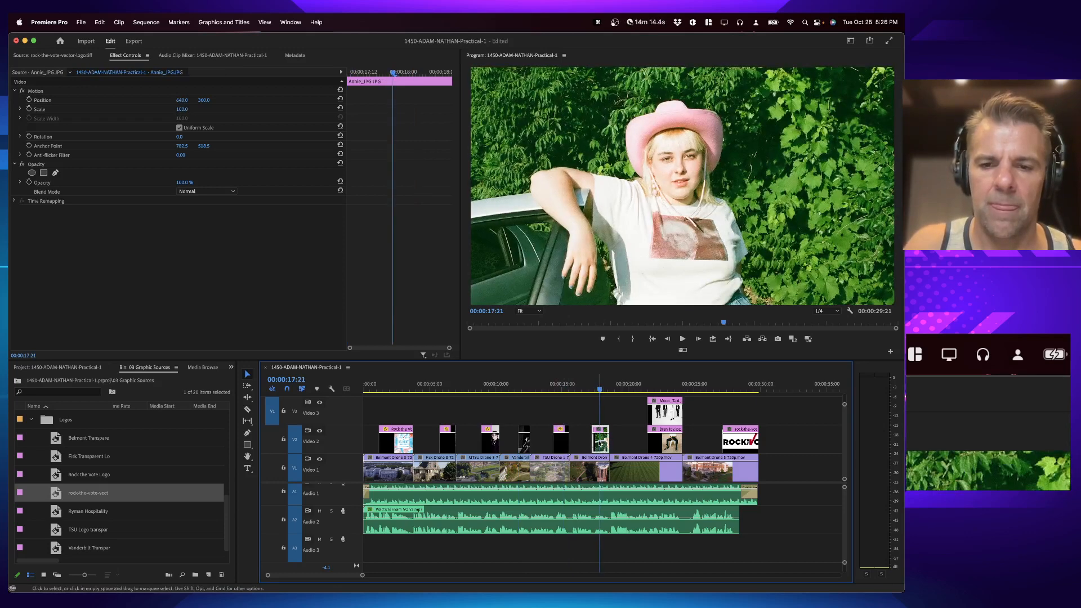
double_click(600, 443)
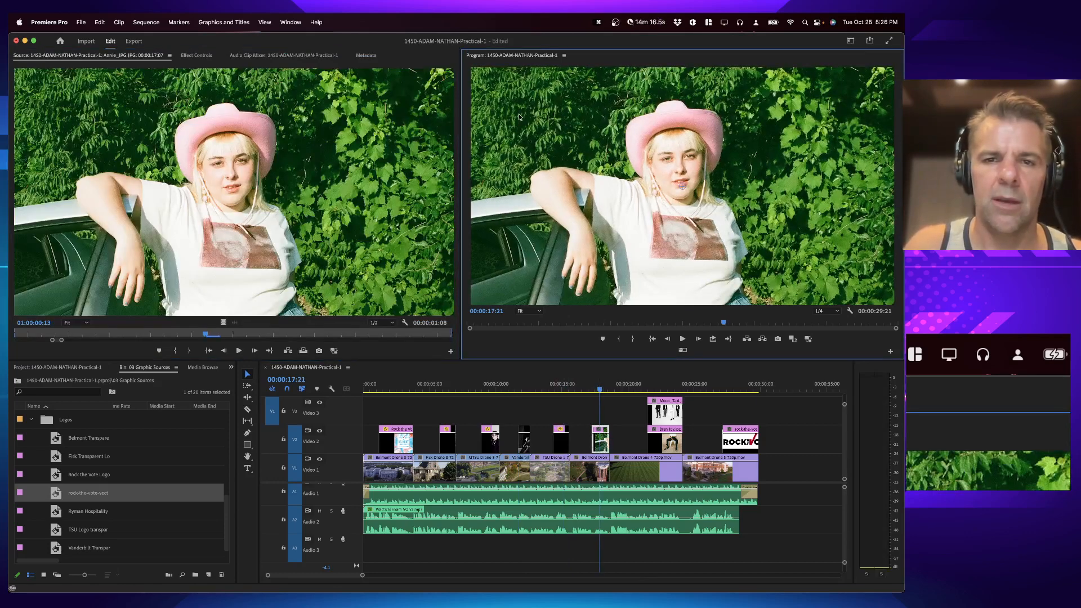
left_click(196, 55)
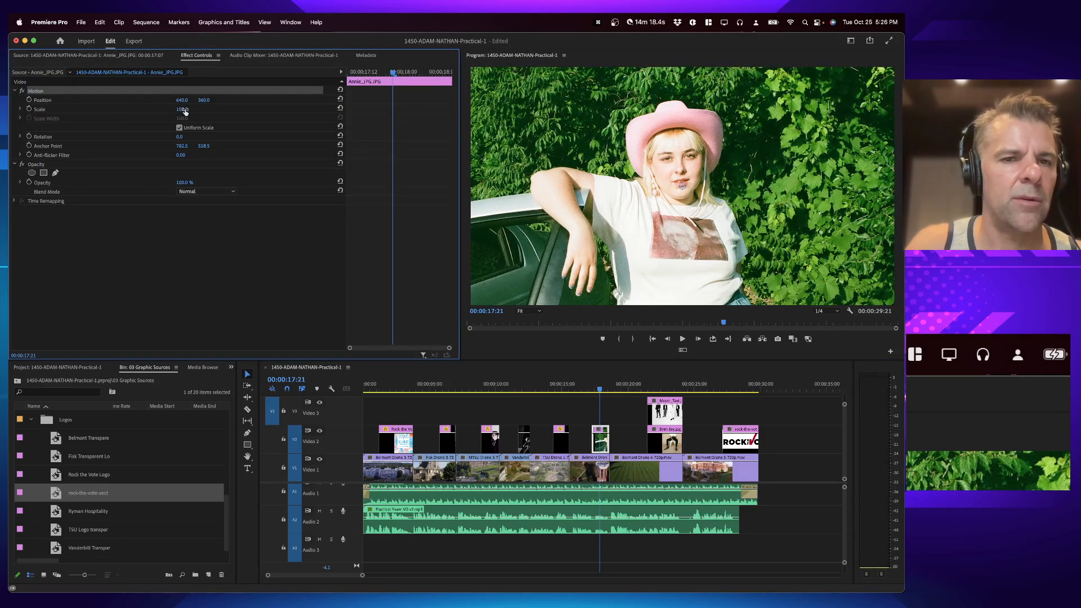
left_click_drag(185, 111, 188, 110)
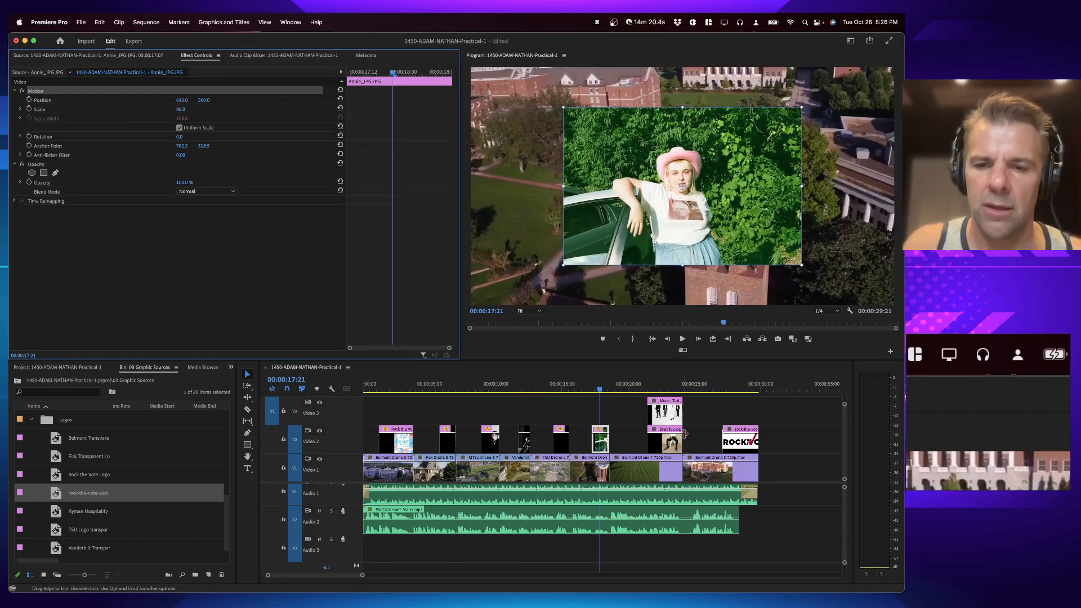
Step: Scale down the Moon_Taxi photo and move it to the right side of the frame over Bren Joy
left_click(668, 388)
left_click(664, 448)
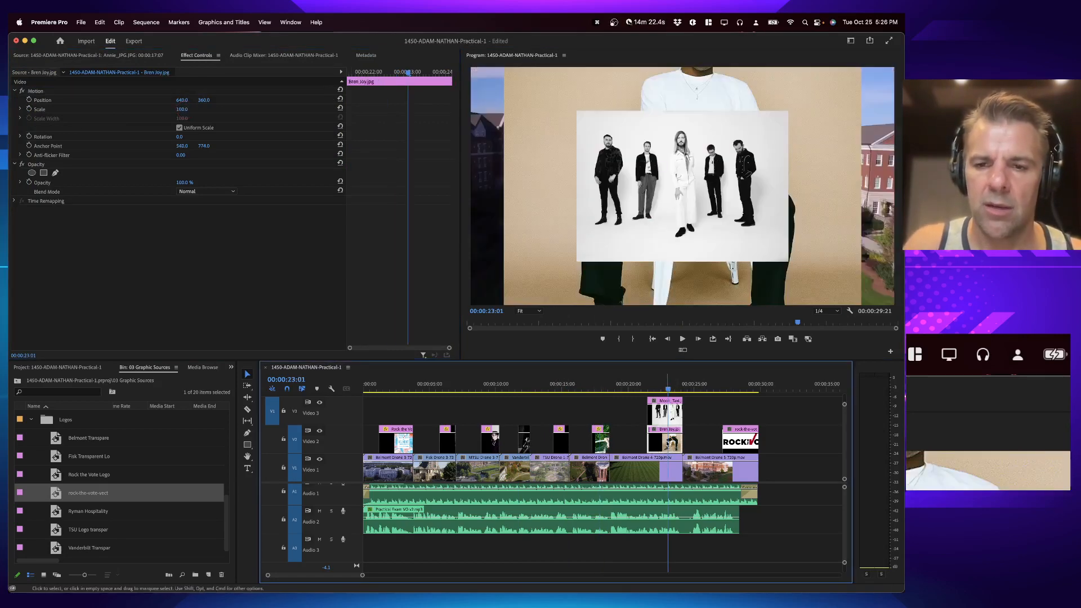
double_click(667, 418)
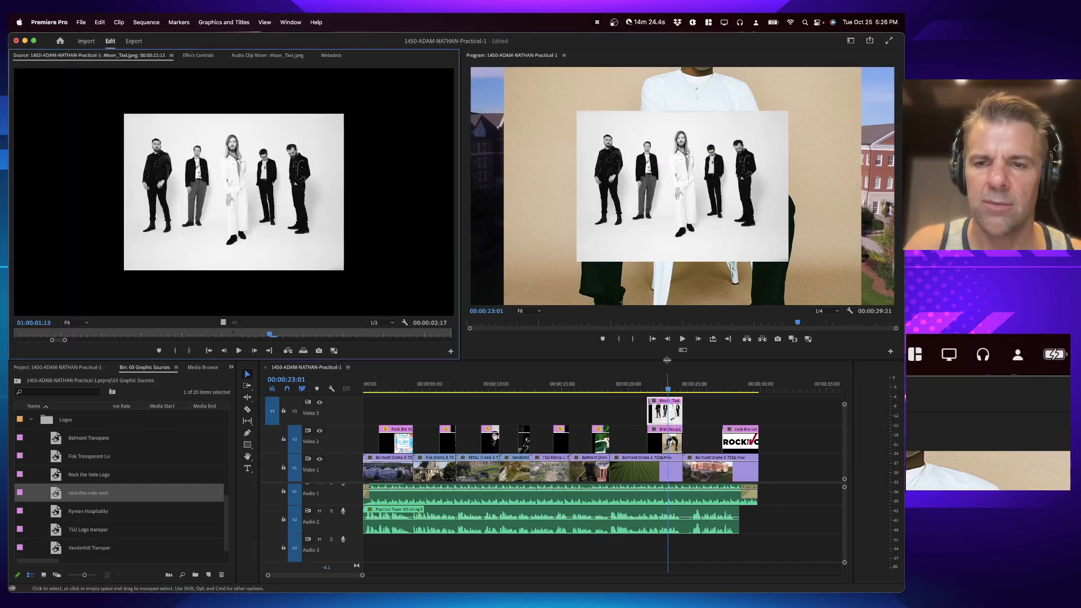
left_click(666, 225)
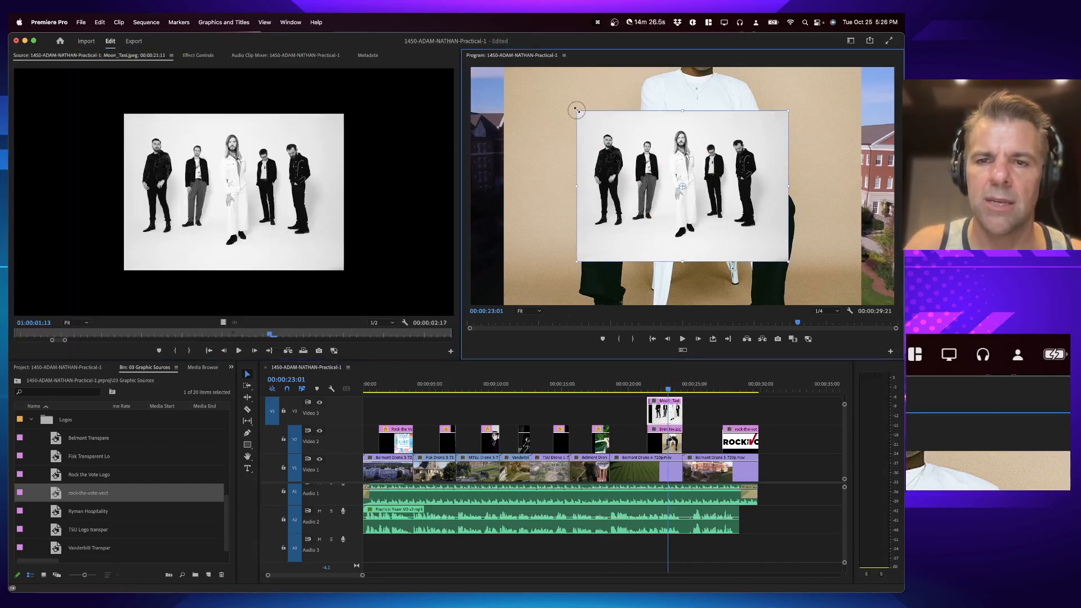
left_click_drag(576, 111, 757, 154)
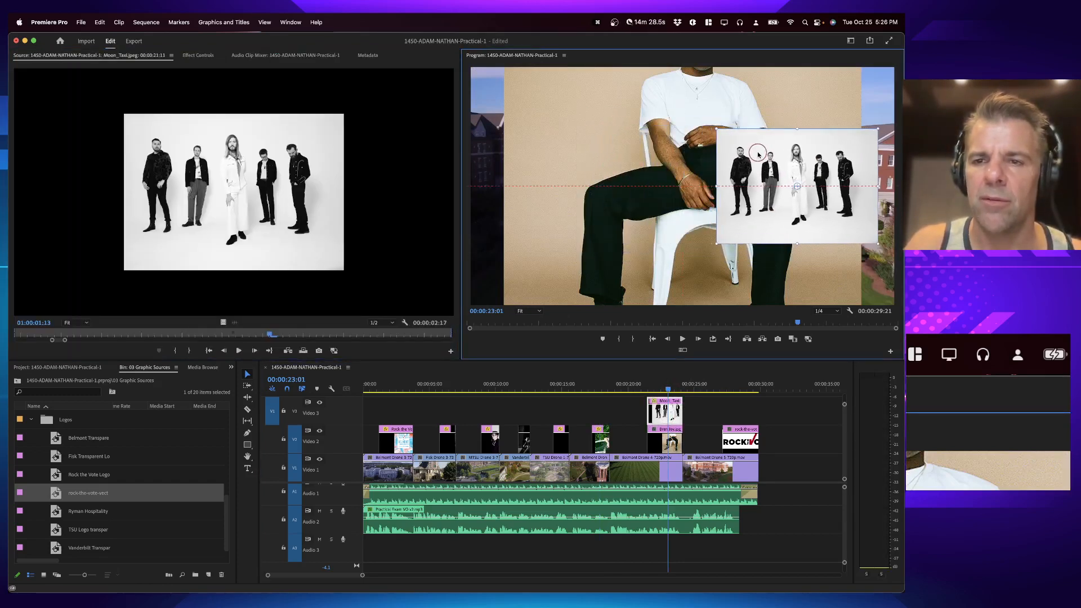
left_click(597, 160)
left_click_drag(500, 186, 558, 188)
Step: Scale down the closing Rock the Vote logo slightly
left_click(735, 386)
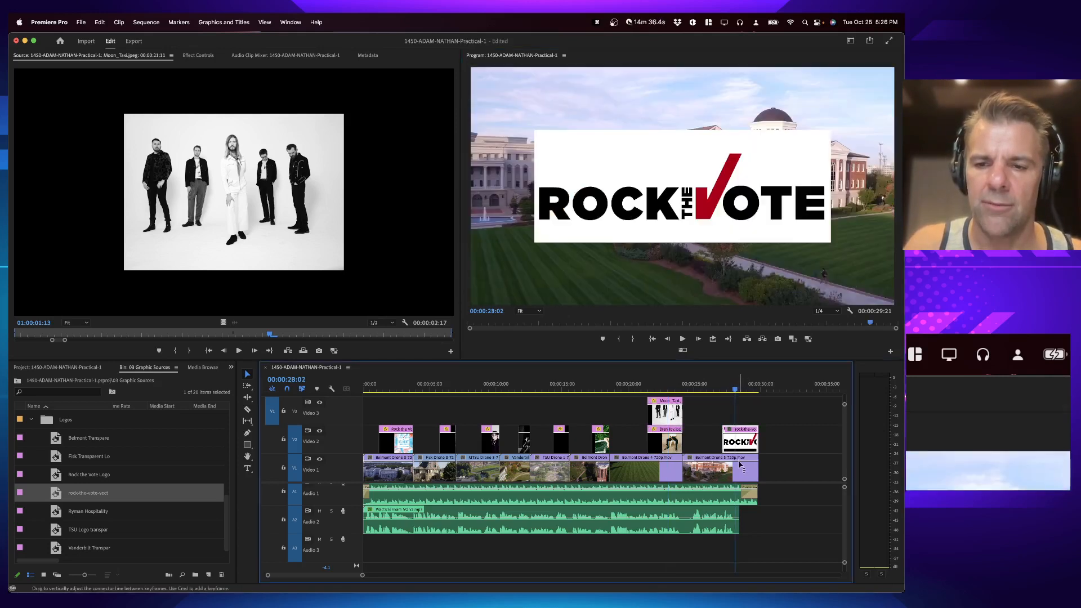
left_click(650, 212)
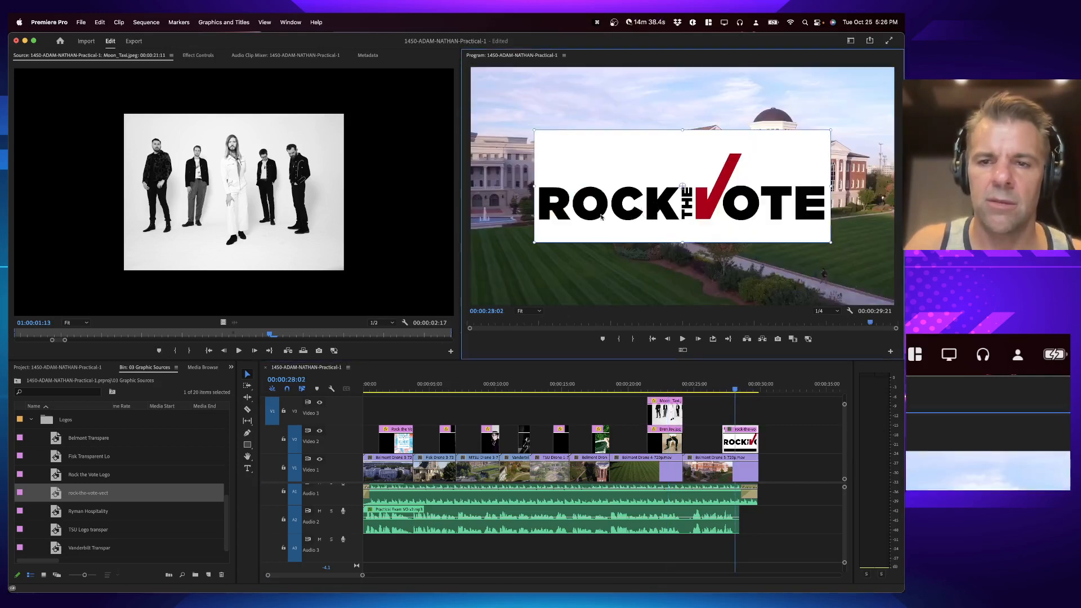
left_click_drag(535, 240, 547, 235)
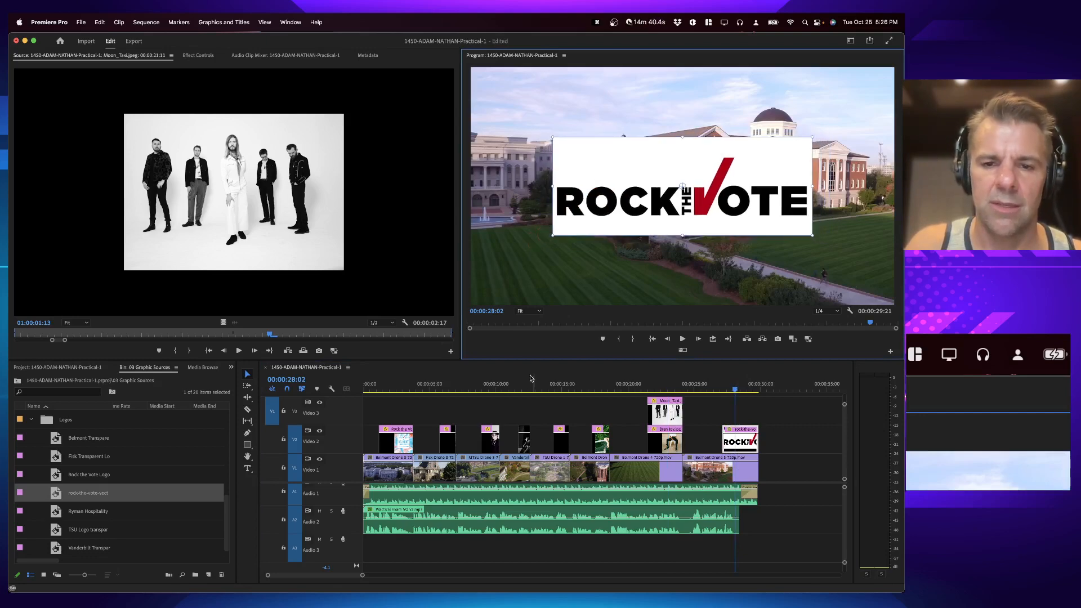
Step: Return the playhead to the start and save the project
left_click(395, 385)
key("super+s")
Step: Switch to the Word instructions document to review the titles task, then return to Premiere Pro
key("super+Tab")
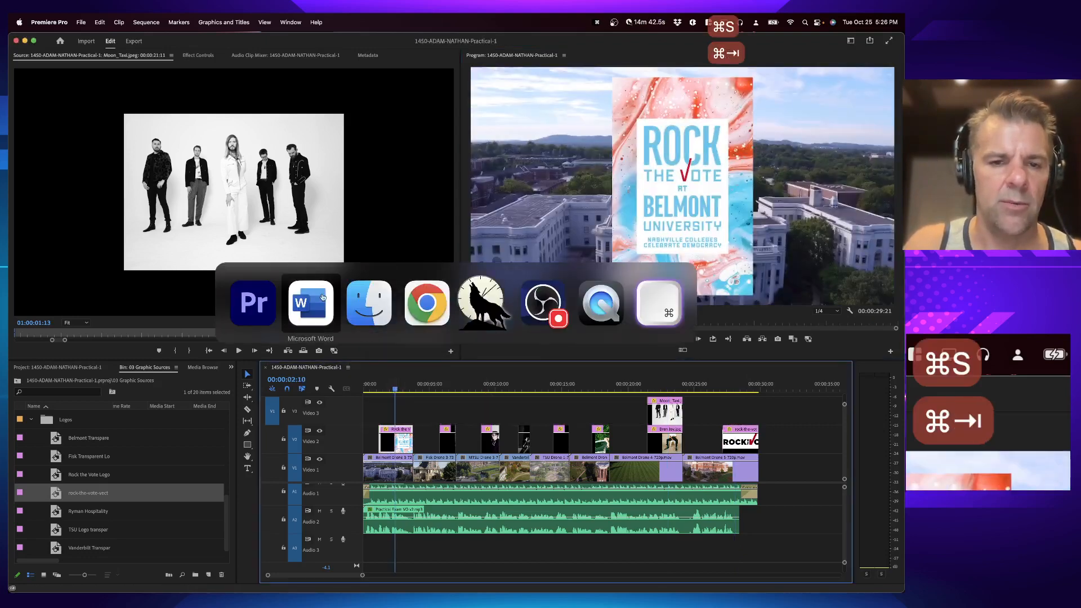
key("super+Tab")
key("super+Tab")
key("super+Tab")
key("super+Tab")
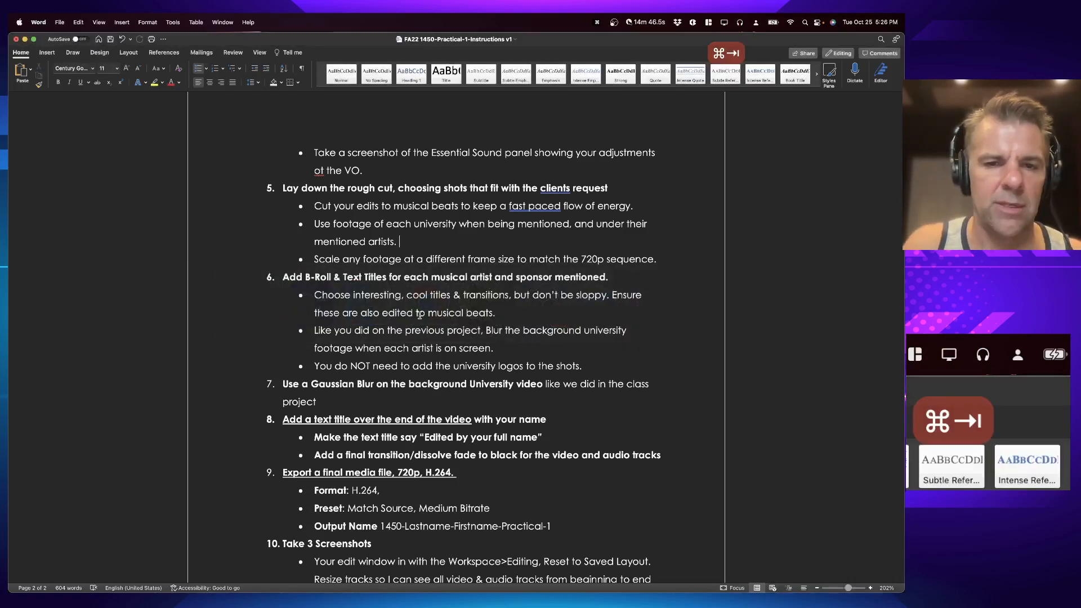
key("super+Tab")
key("super+Tab")
Step: Zoom into the start of the timeline and open the Essential Graphics panel
left_click_drag(393, 392, 391, 389)
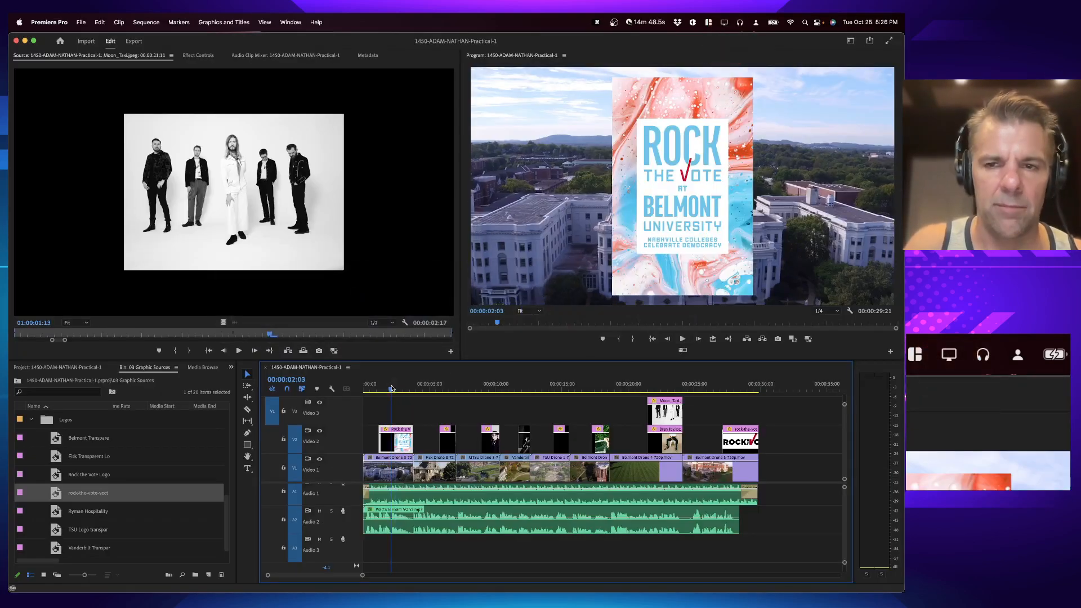
key("equal")
key("equal")
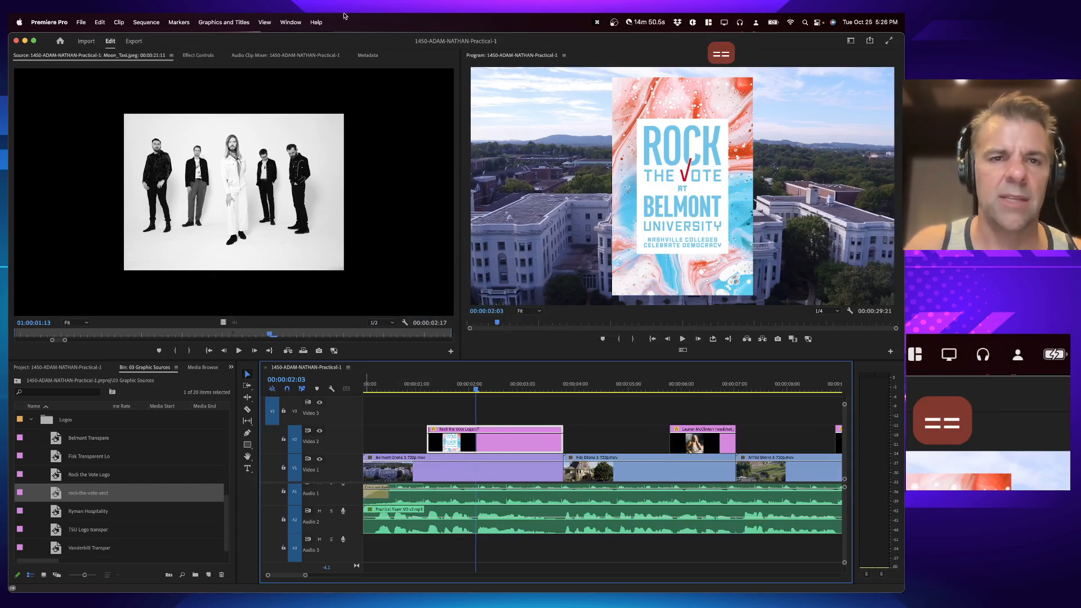
left_click(291, 22)
mouse_move(333, 40)
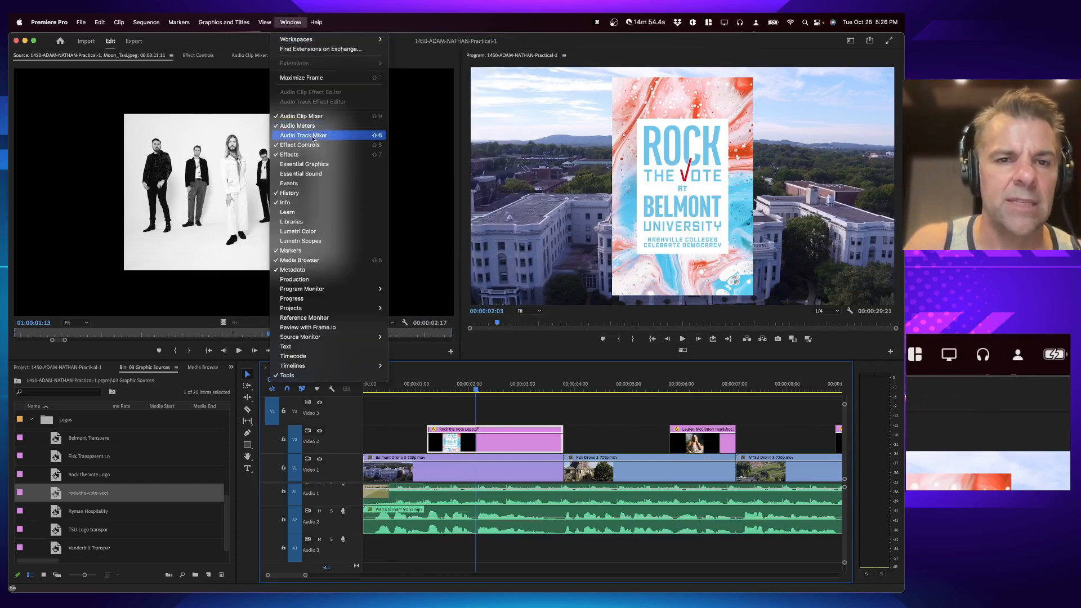
left_click(334, 164)
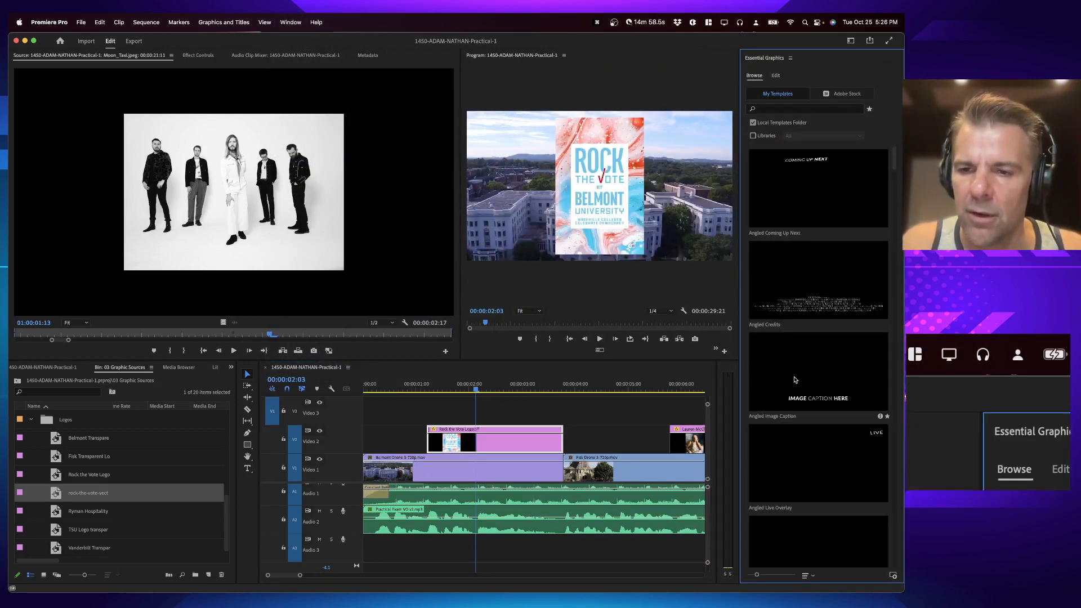
Step: Add the Bold Title template on Video 3 above the opening logo, trim its end to the logo's end, and play it
scroll(794, 379, "down", 5)
scroll(798, 402, "down", 2)
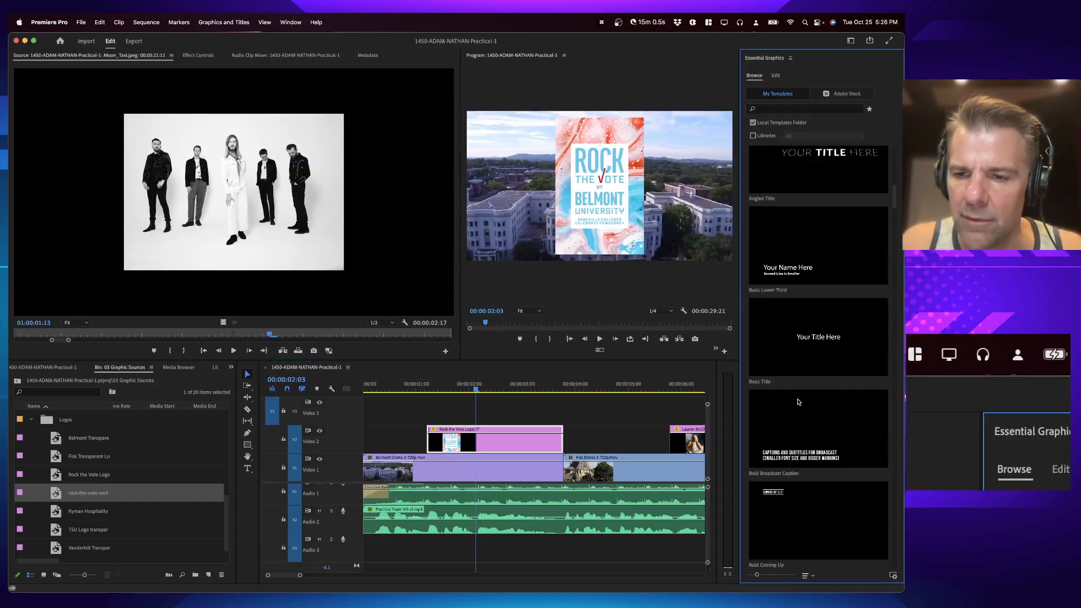
scroll(827, 361, "down", 2)
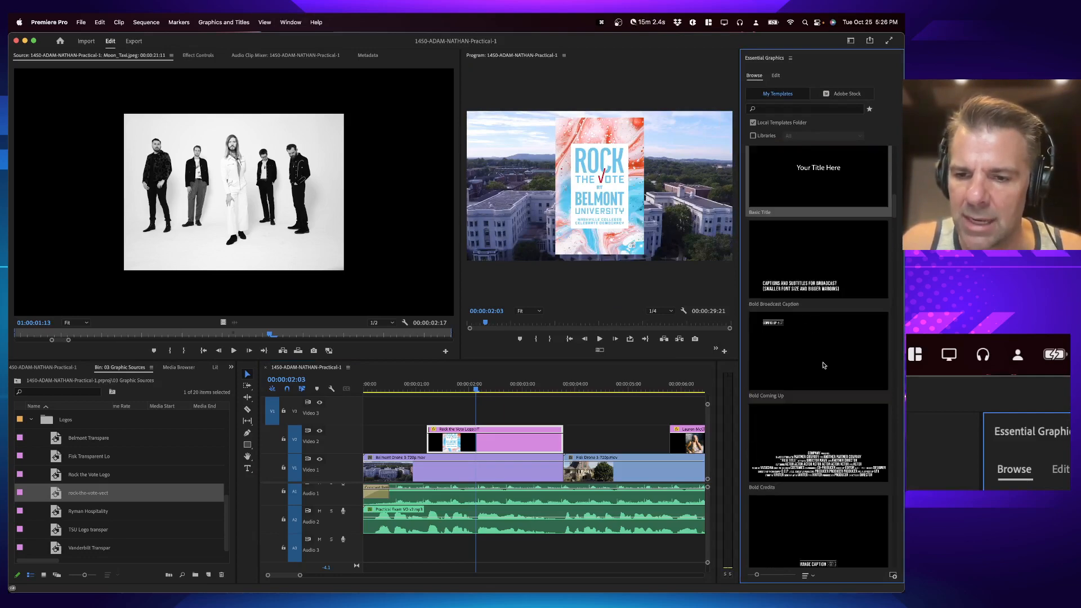
scroll(788, 360, "down", 5)
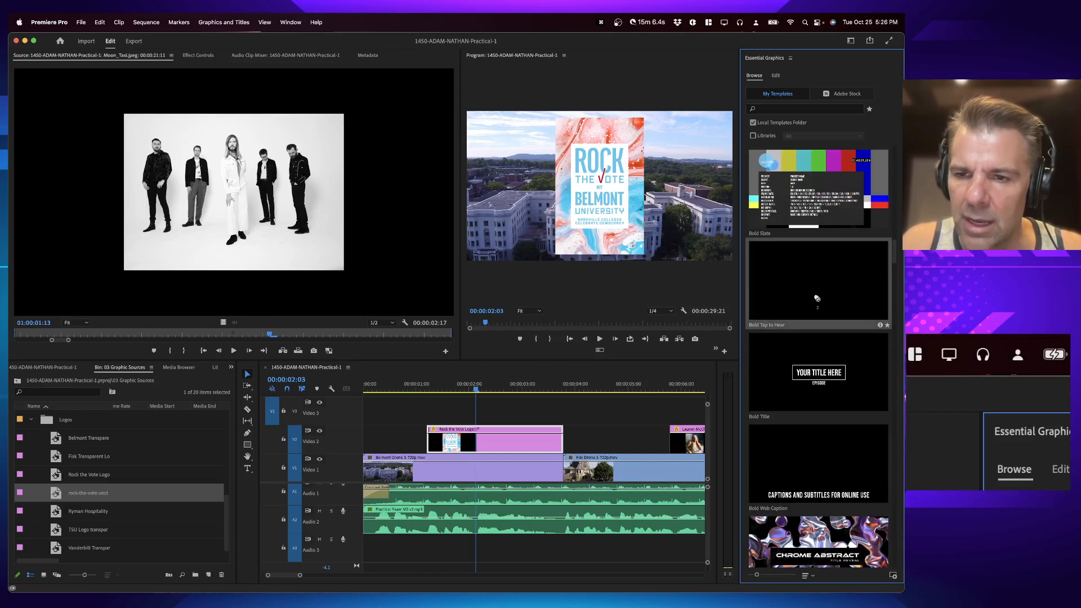
left_click_drag(812, 370, 484, 412)
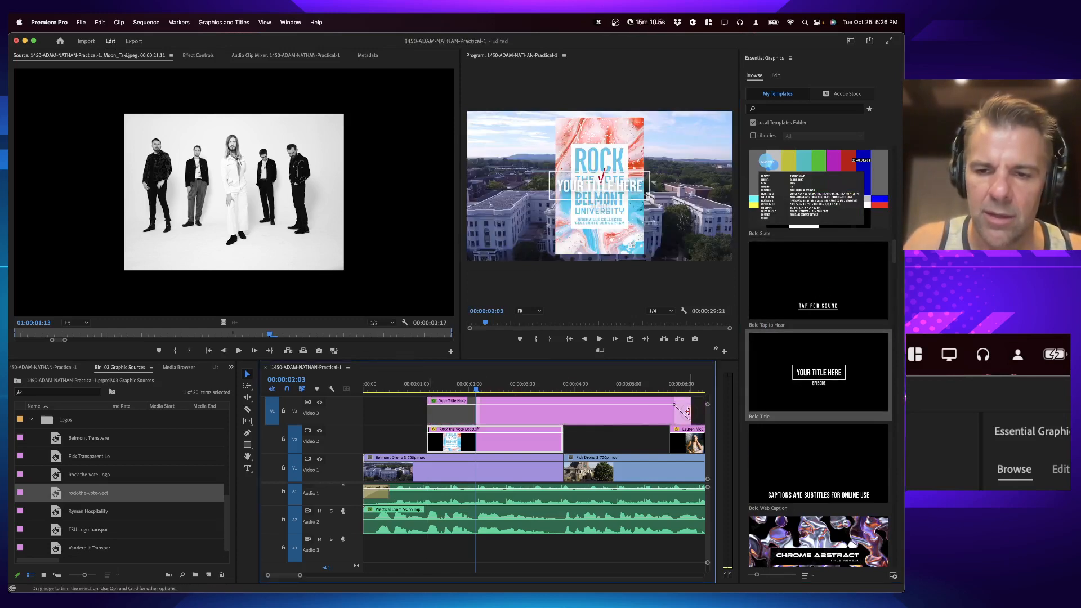
left_click_drag(687, 411, 563, 412)
left_click(425, 385)
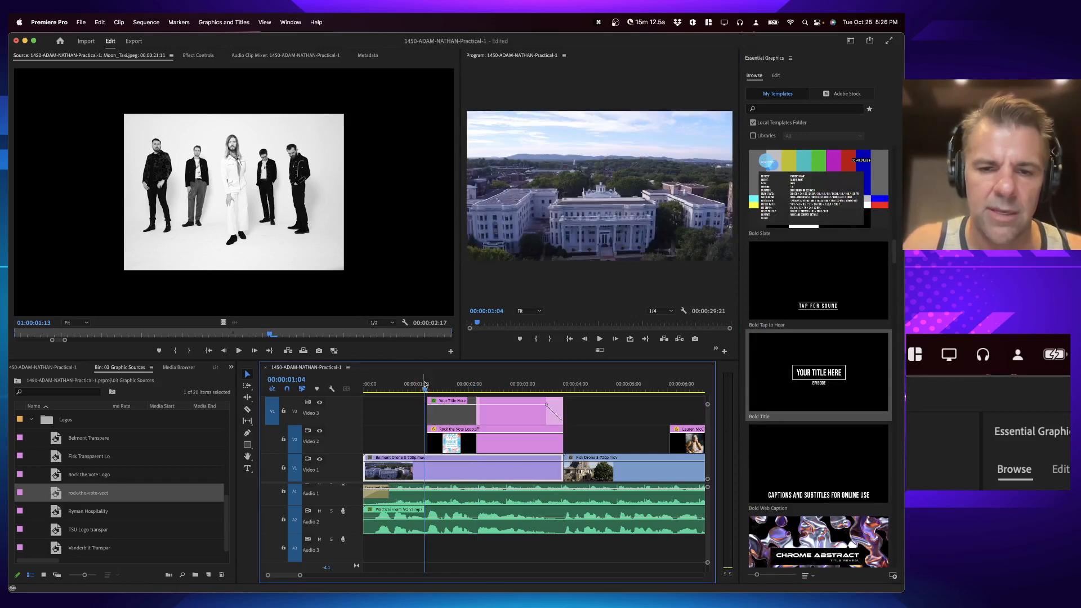
key("space")
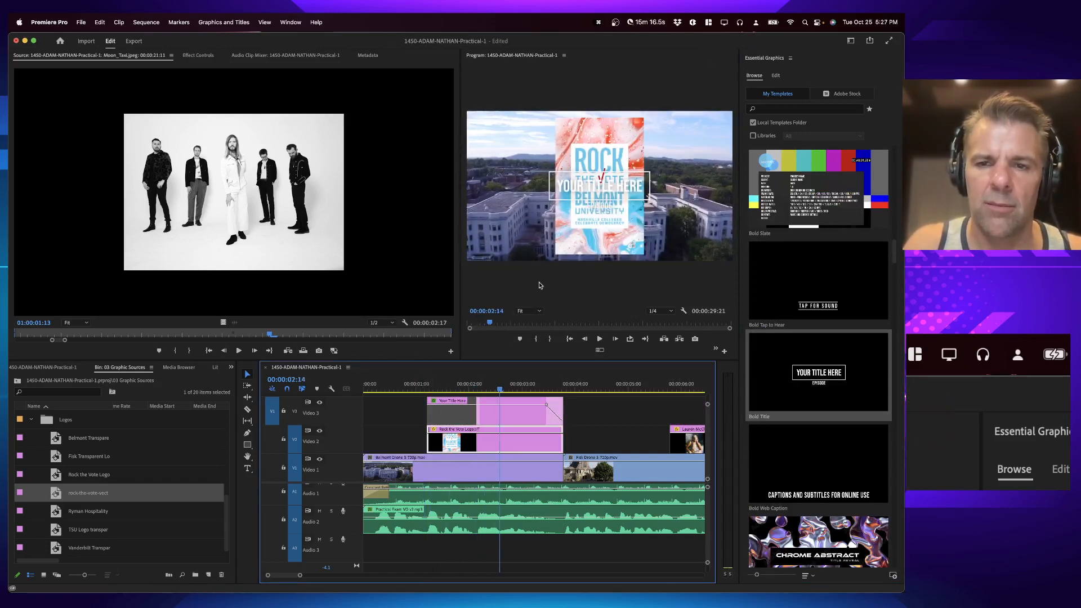
Step: Zoom the timeline out, move the Bold Title clip to about 6 seconds above the first artist photo, and preview it
key("minus")
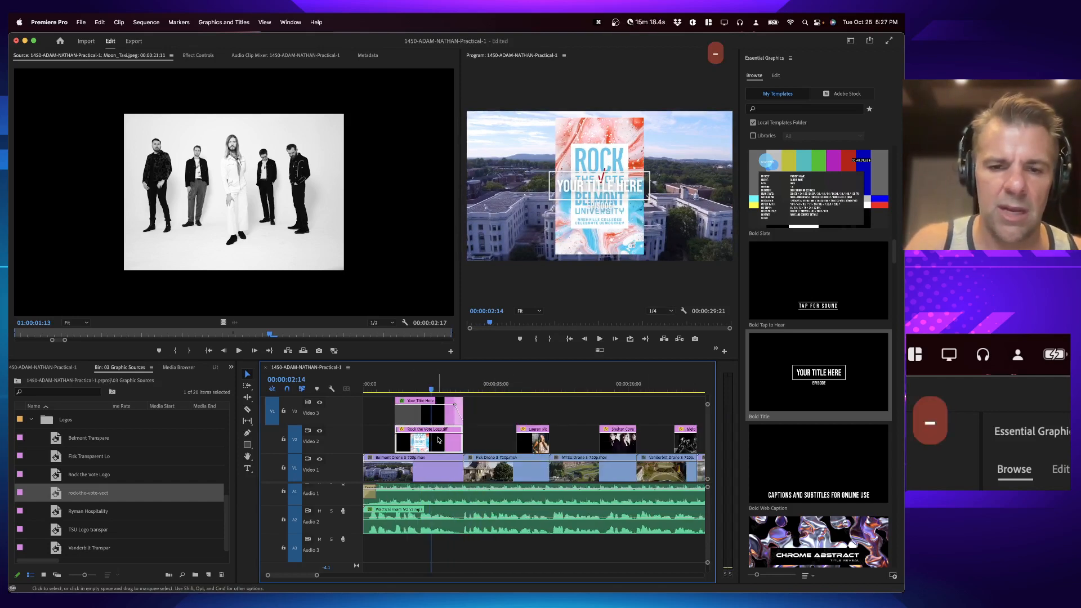
left_click_drag(419, 421, 549, 415)
left_click(526, 386)
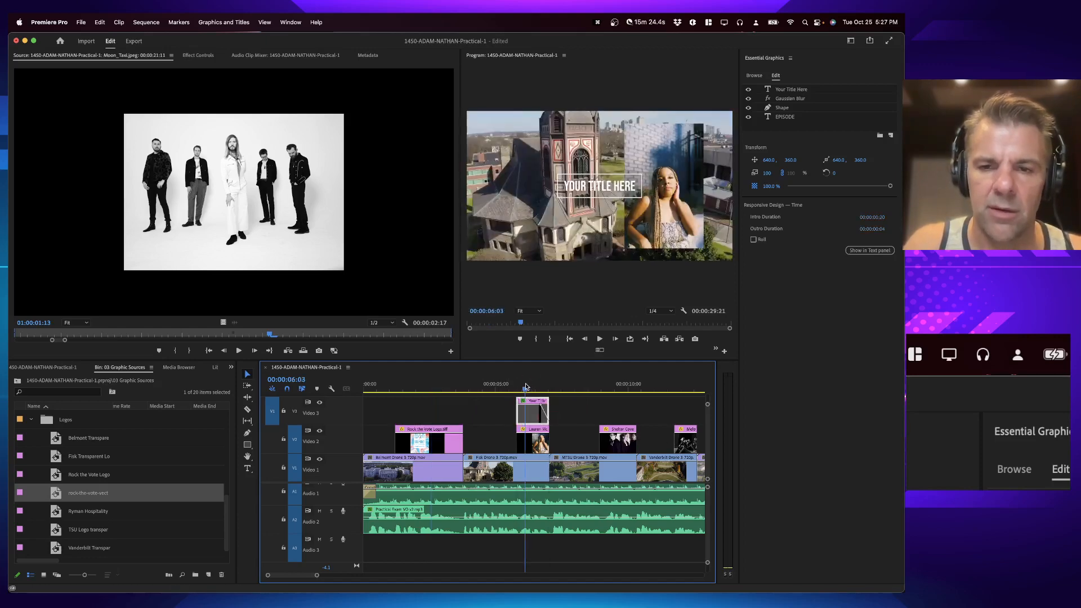
key("space")
key("space")
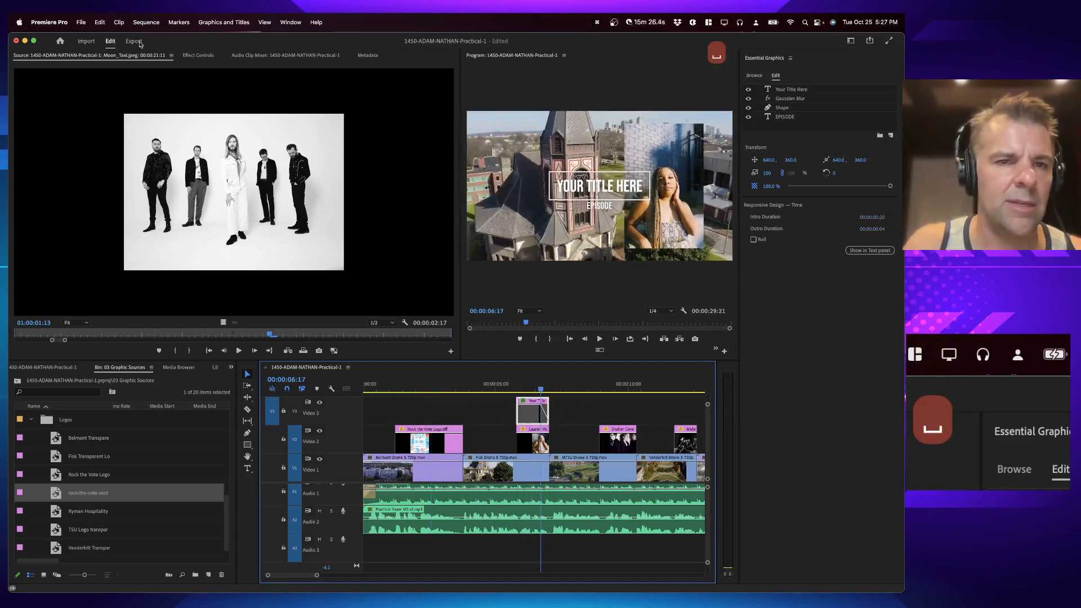
Step: Shift the title graphic left in the frame to a horizontal position of about 455
left_click(195, 57)
left_click(50, 100)
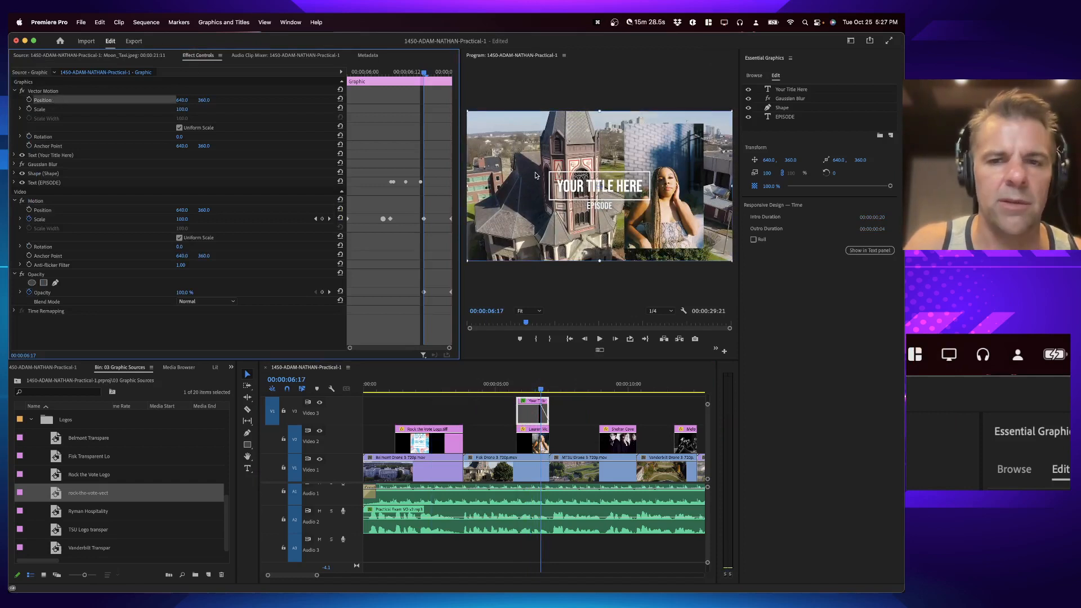
left_click_drag(587, 191, 567, 193)
left_click_drag(546, 192, 546, 192)
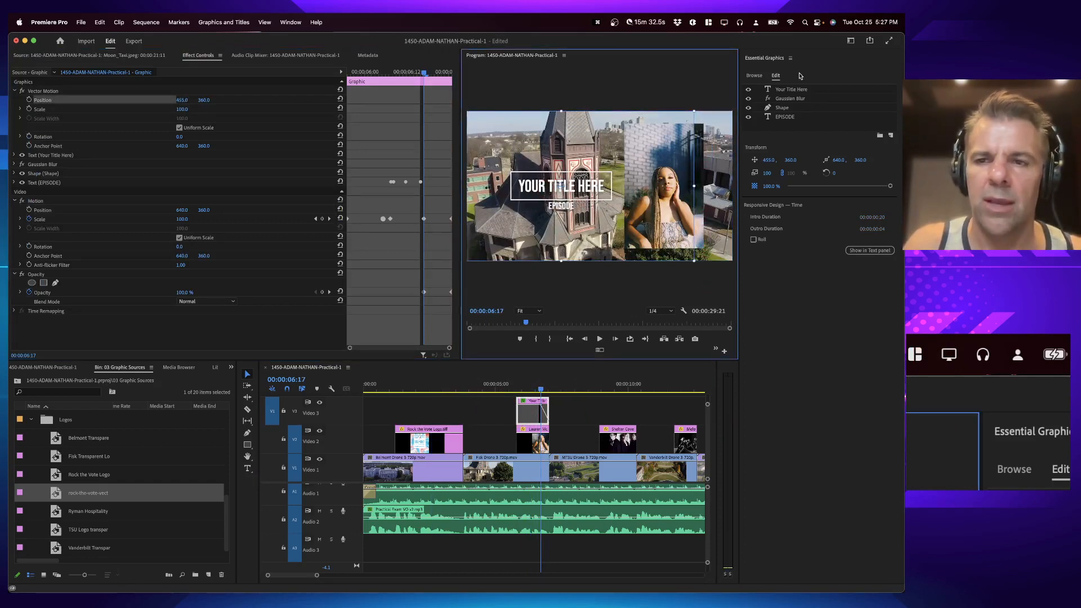
Step: Replace the title text with the featured artist's name from the photo clip
left_click(791, 89)
left_click(583, 128)
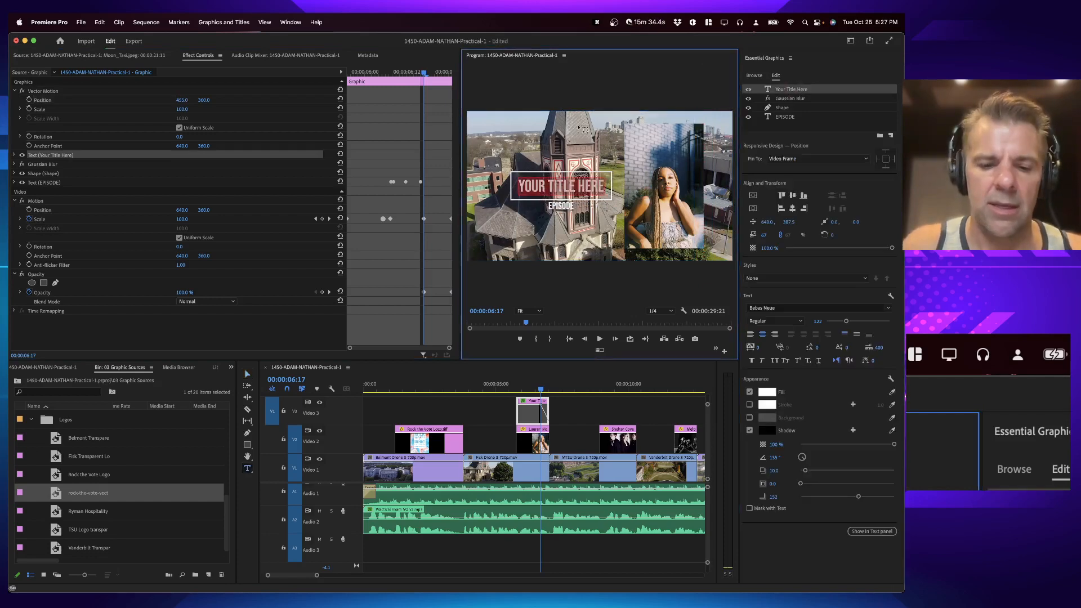
type("Lauren McClinton")
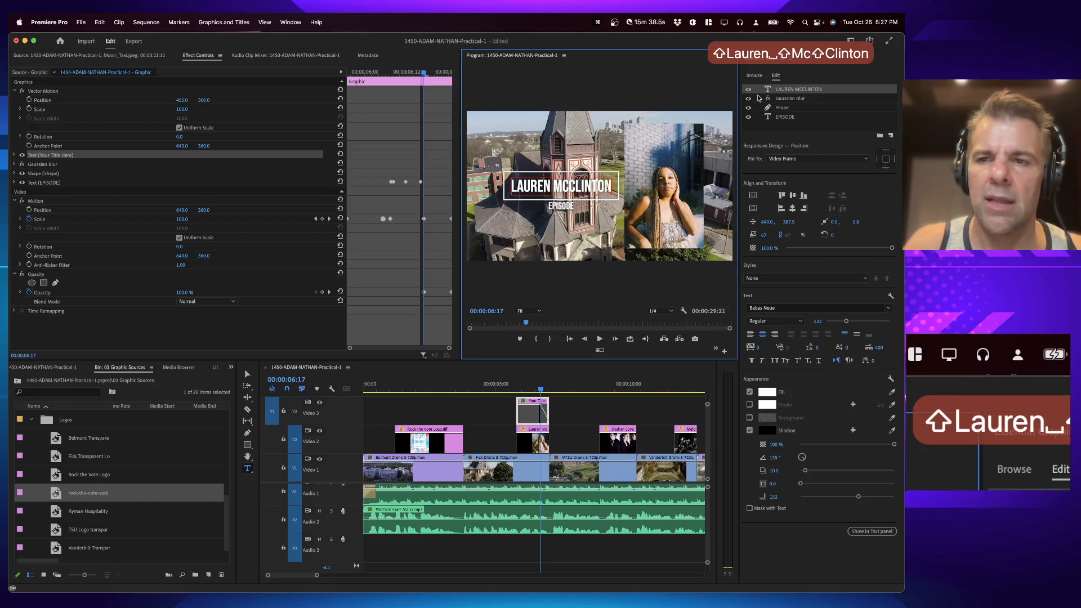
Step: Hide the EPISODE subtitle layer of the title and preview the result
left_click(794, 118)
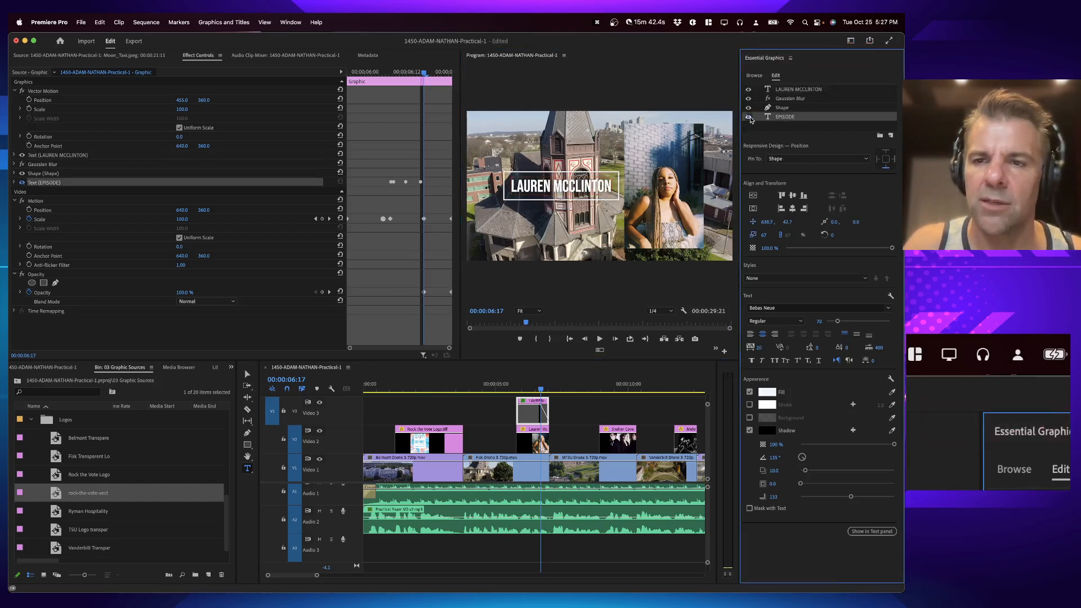
left_click(507, 398)
key("space")
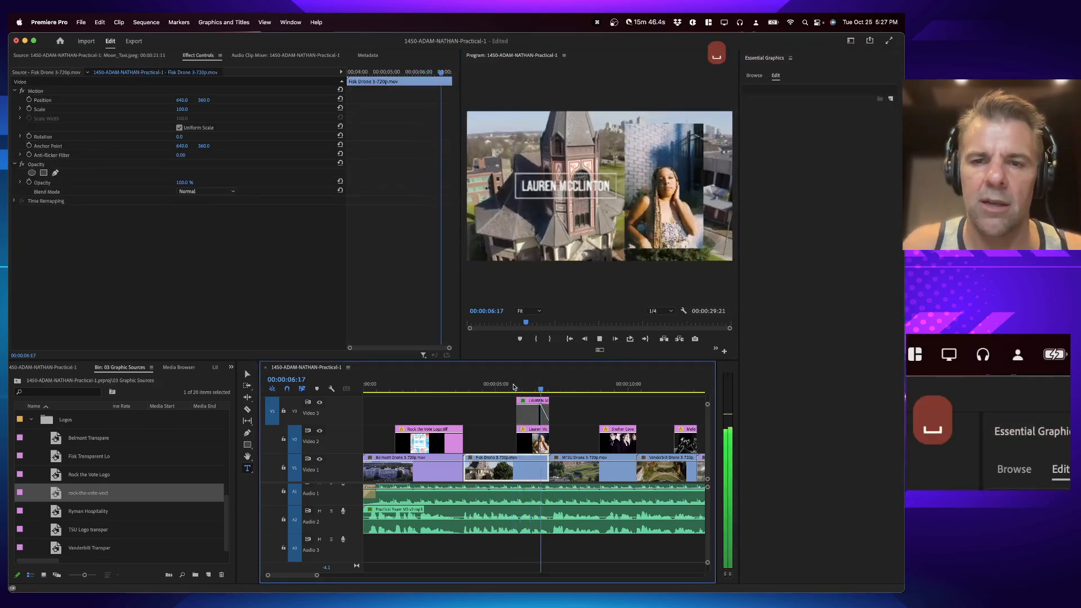
key("space")
left_click(539, 407)
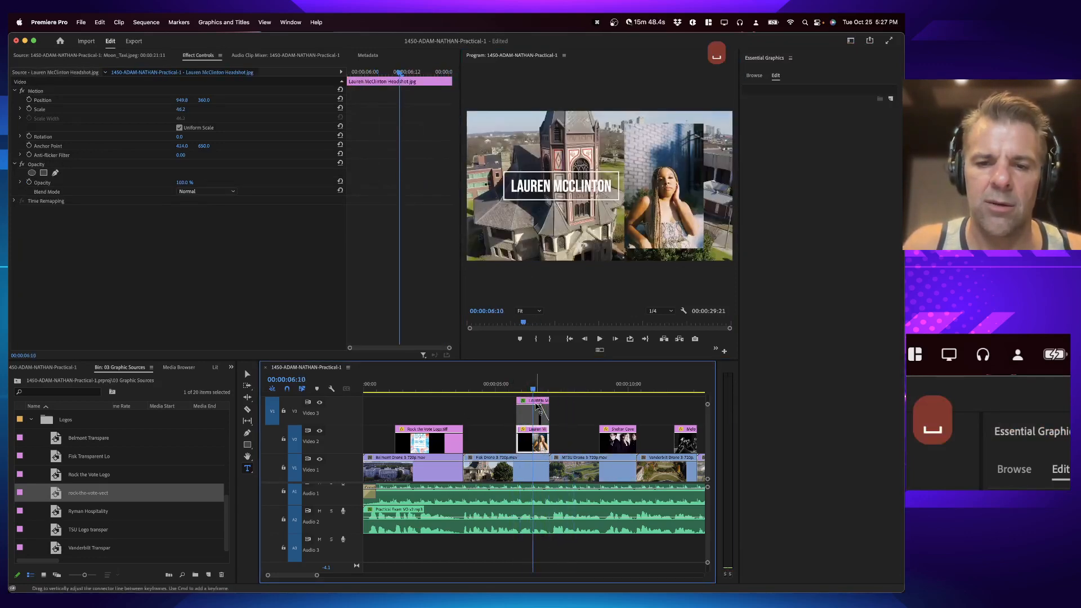
left_click(537, 406)
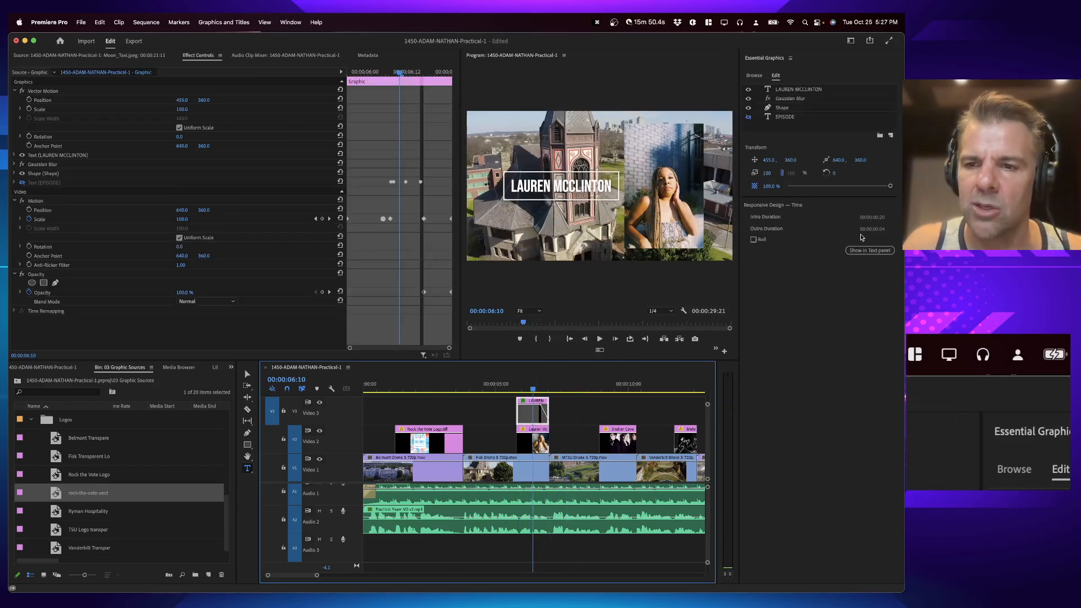
left_click(753, 240)
left_click(754, 240)
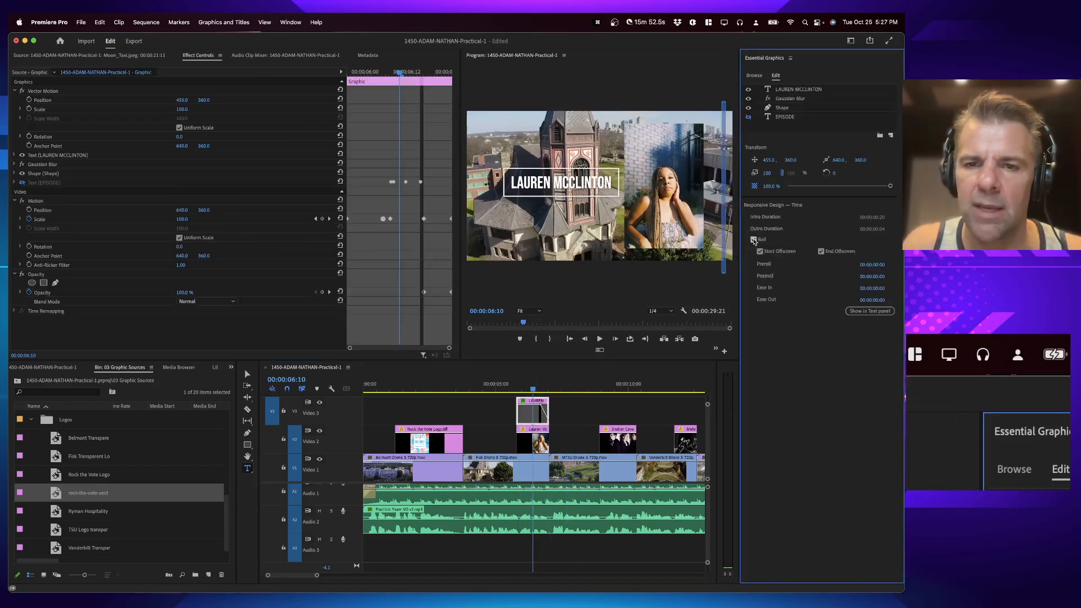
Step: Play back the section with the artist title to check it
key("space")
key("space")
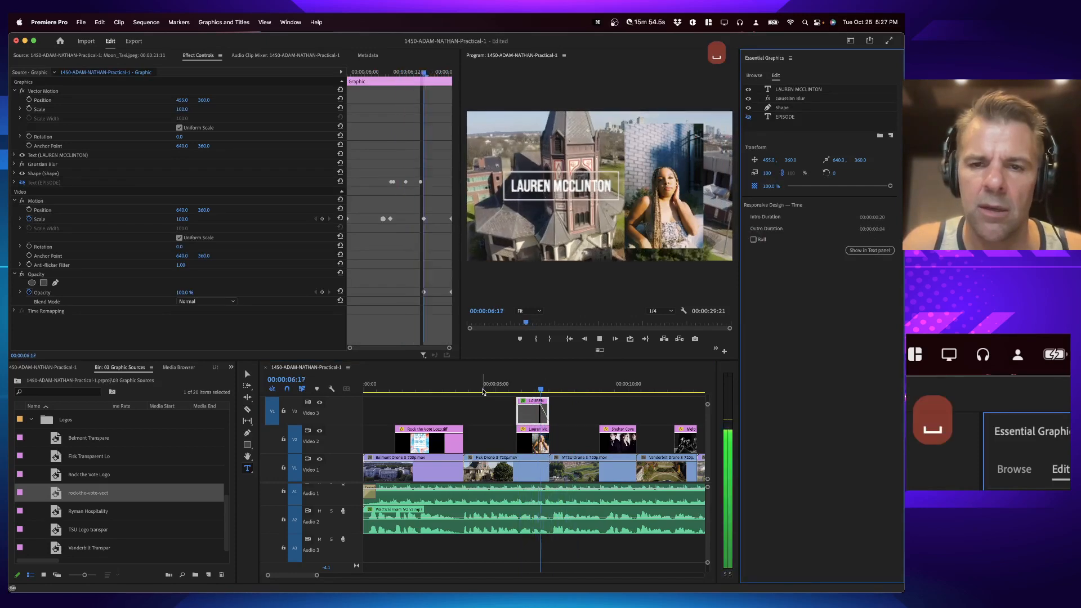
left_click(534, 384)
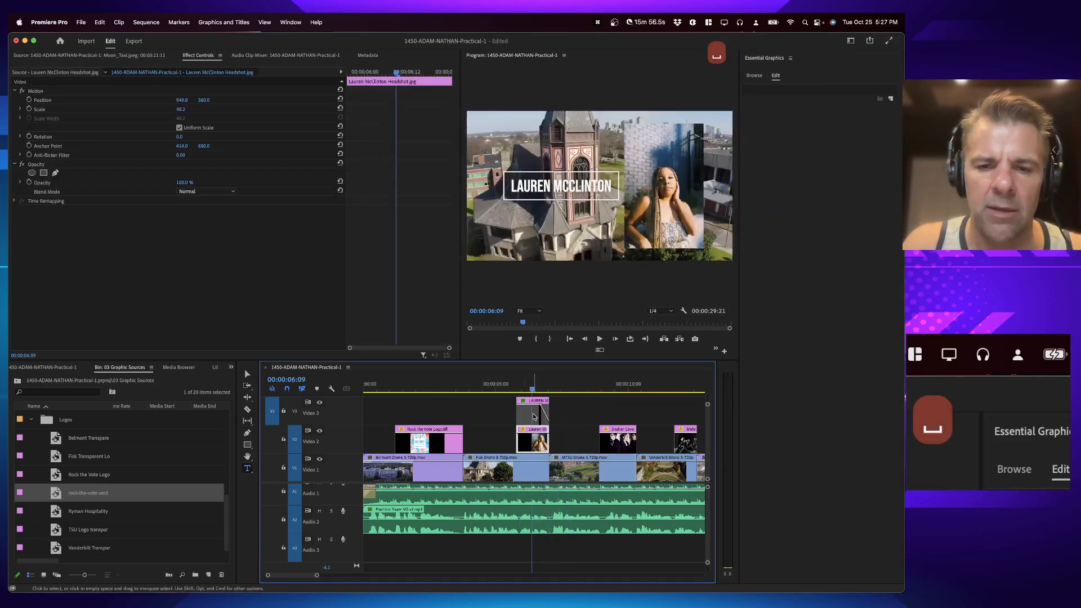
Step: Duplicate the artist title onto Video 3 above the Shelter Cove photo and select the copy
left_click(535, 415)
left_click_drag(535, 416, 634, 413)
left_click(618, 385)
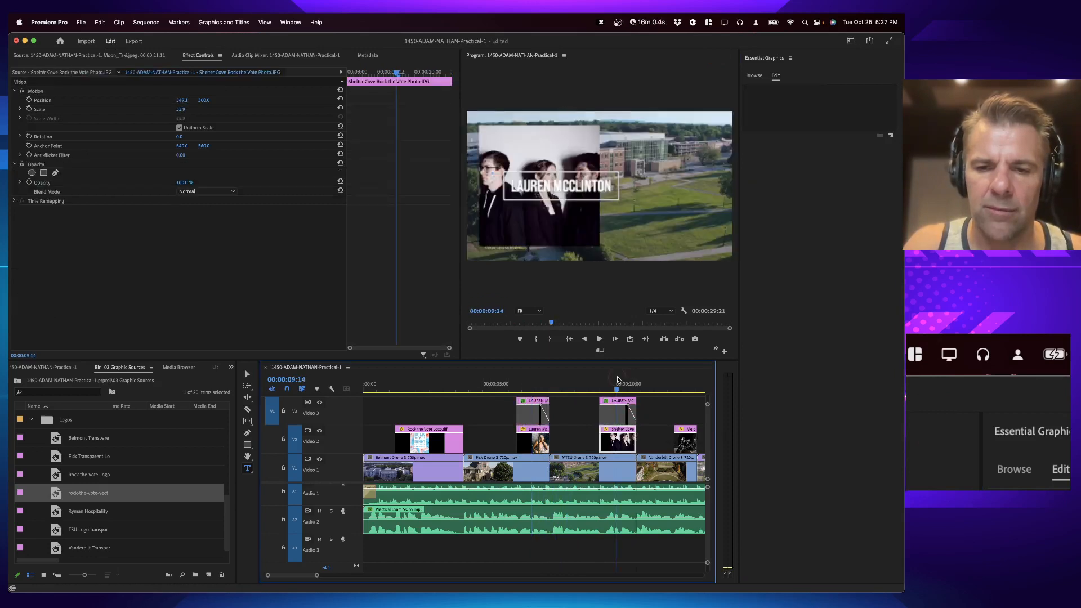
scroll(618, 411, "right", 3)
left_click(553, 417)
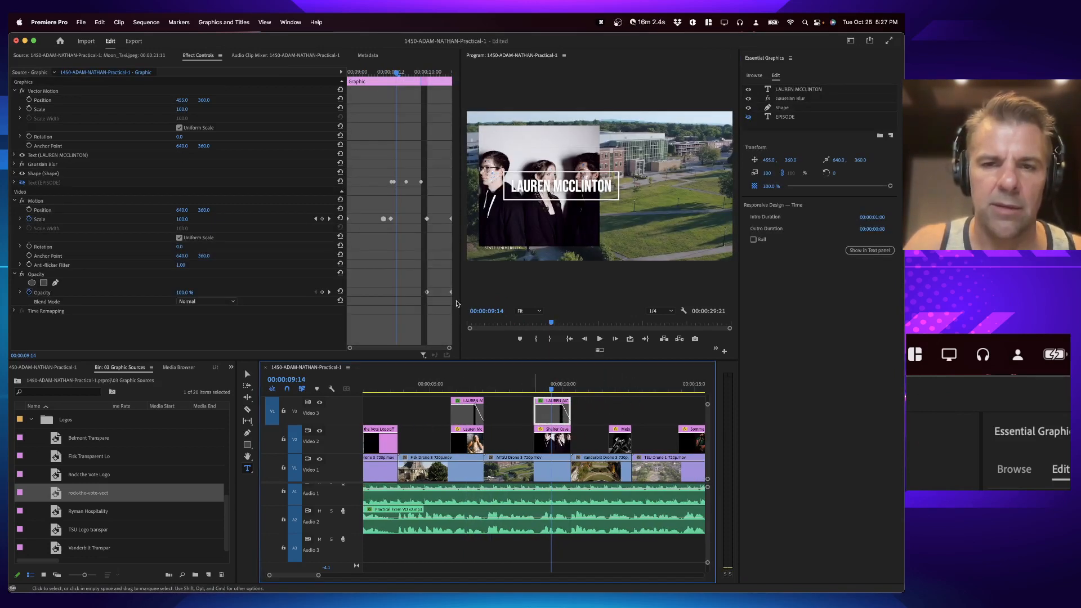
Step: Move the copied title right to about x 936 and change its text to "Shelter Cove"
left_click(53, 107)
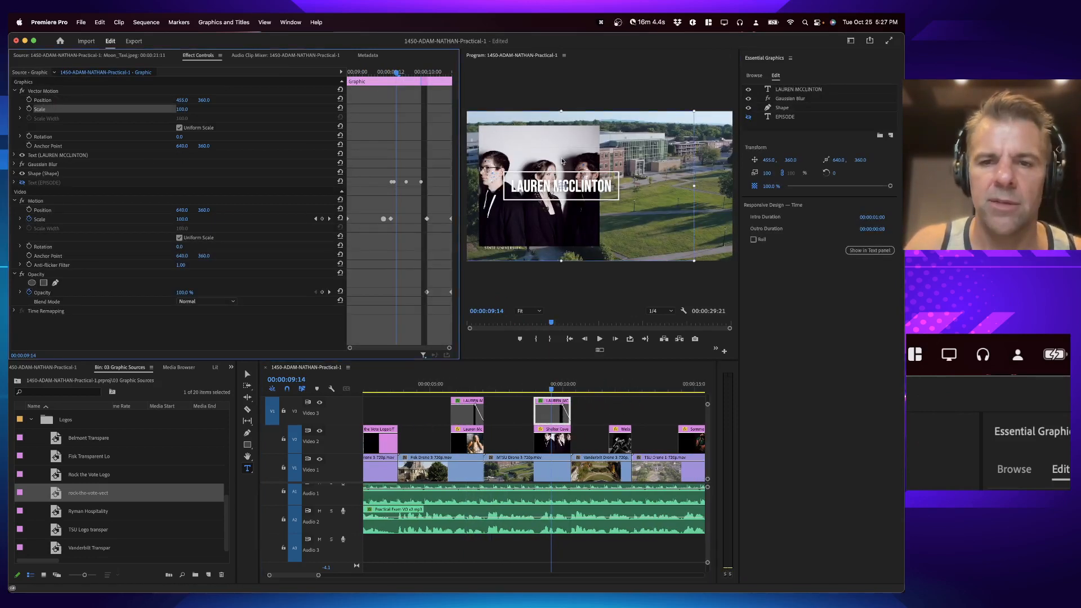
left_click_drag(562, 162, 652, 155)
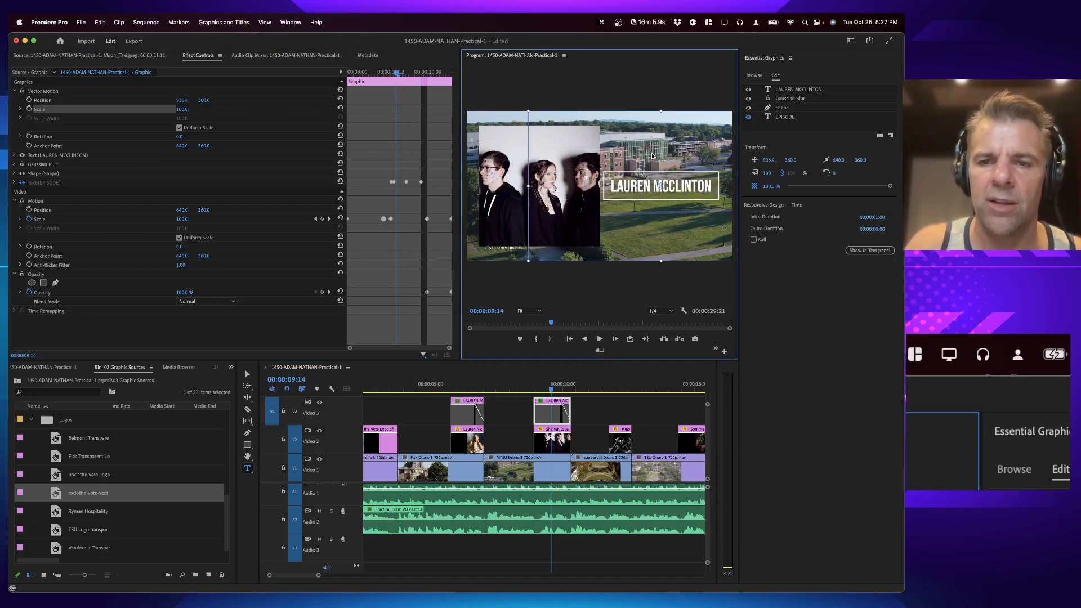
left_click(804, 90)
left_click(678, 167)
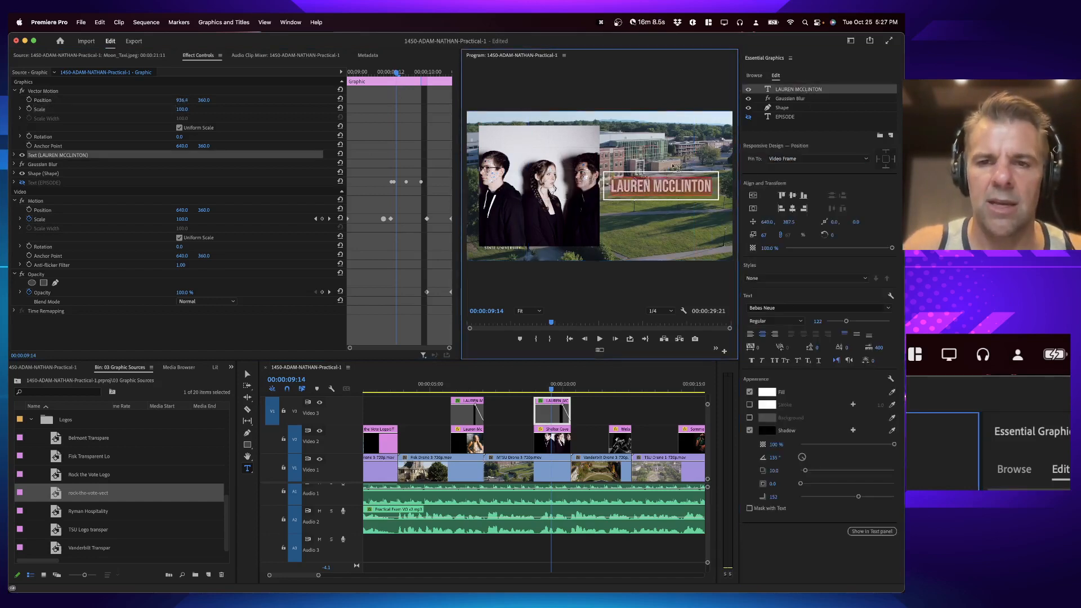
type("Shelter C")
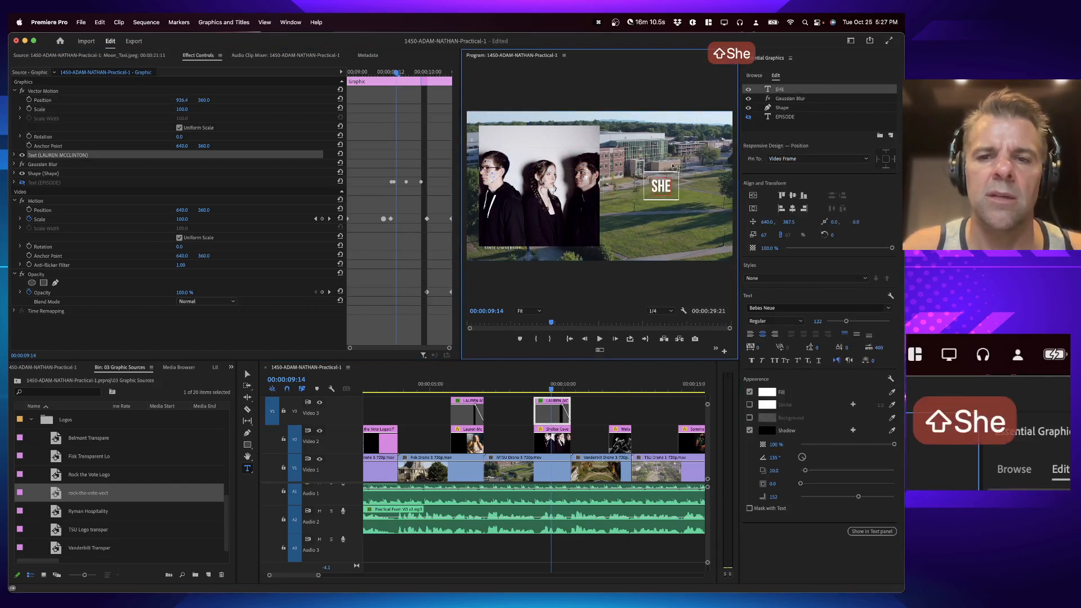
type("ove")
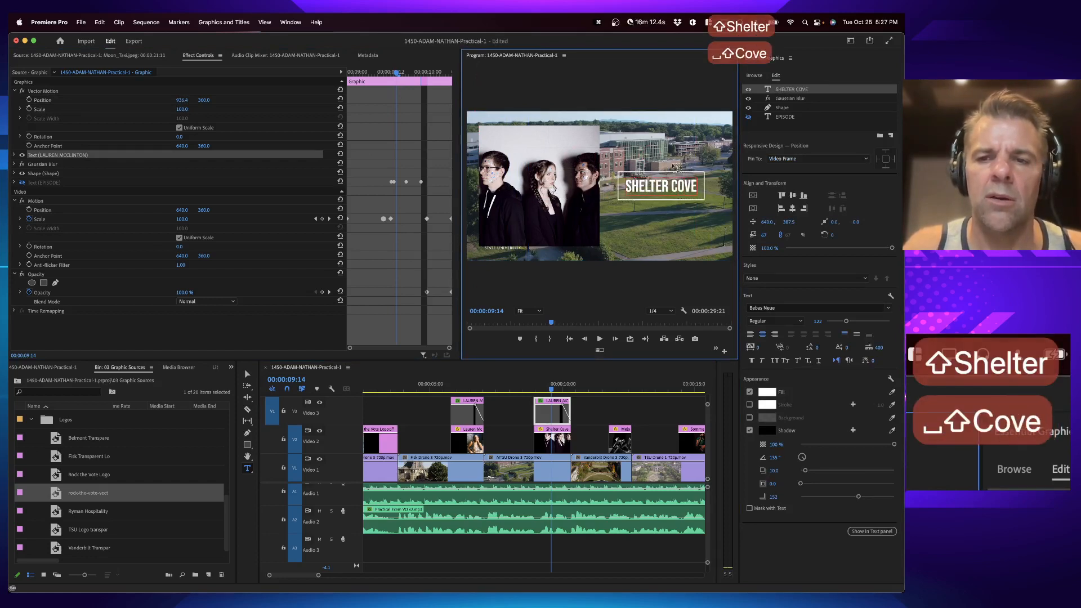
Step: Duplicate the Shelter Cove title onto the next photo and move it to the lower centre of the frame
left_click_drag(551, 418, 630, 417)
left_click(620, 418)
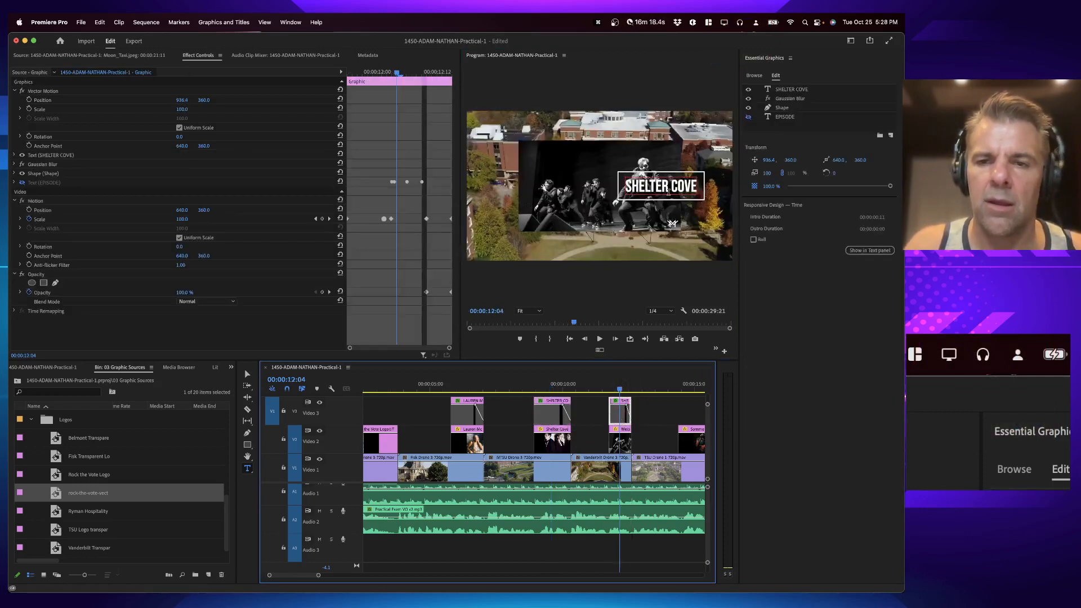
left_click(83, 109)
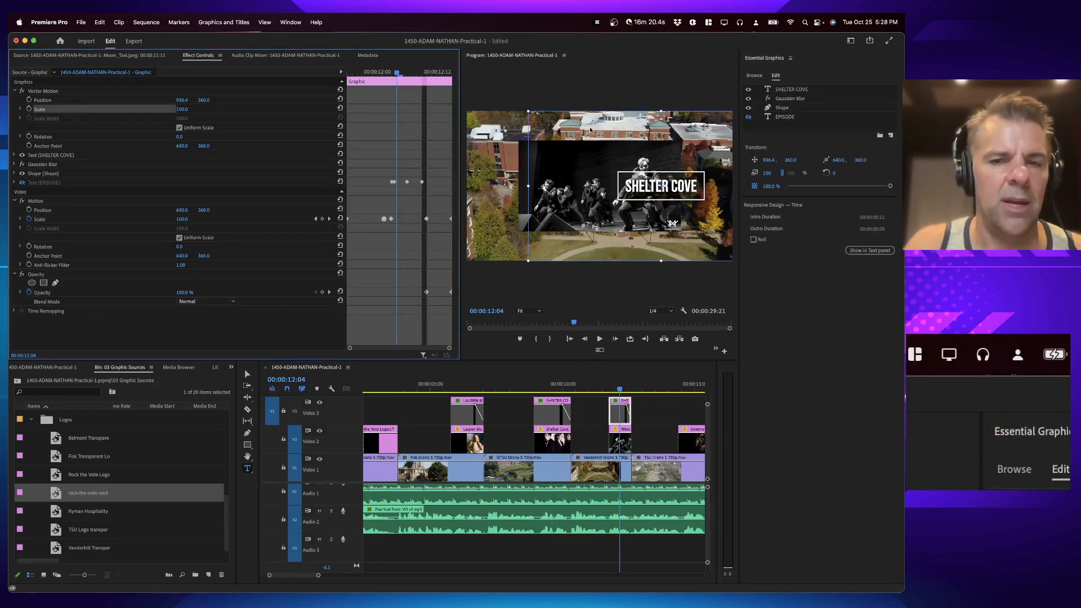
left_click_drag(631, 149, 573, 204)
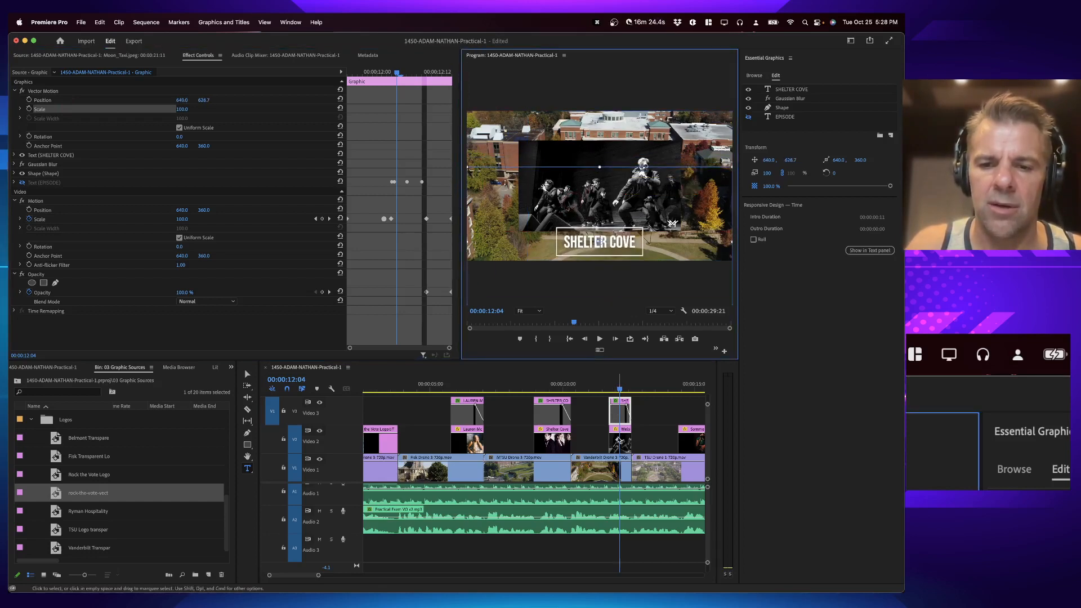
Step: Nudge the Melodores photo slightly upward in the frame
left_click(618, 440)
key("v")
left_click(598, 174)
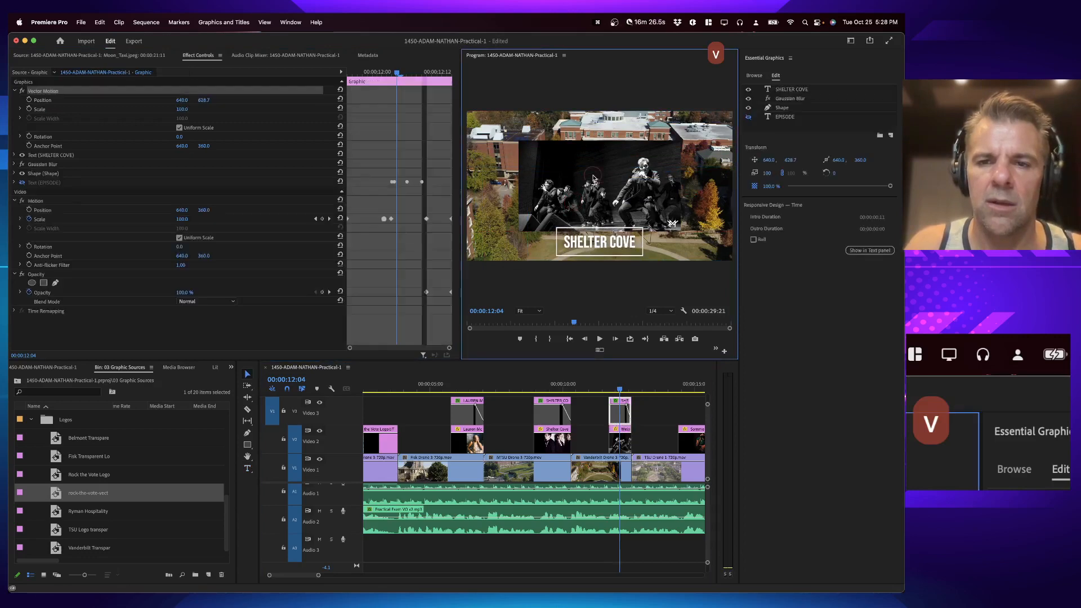
left_click_drag(606, 161, 599, 150)
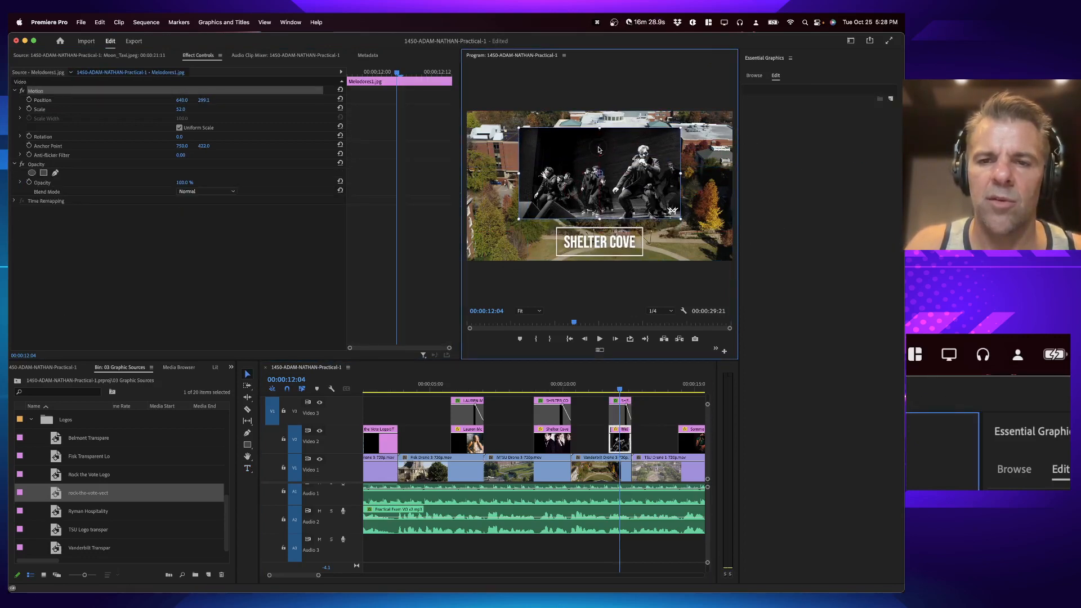
Step: Change the lower title's text to "Melodores"
left_click(622, 420)
double_click(602, 242)
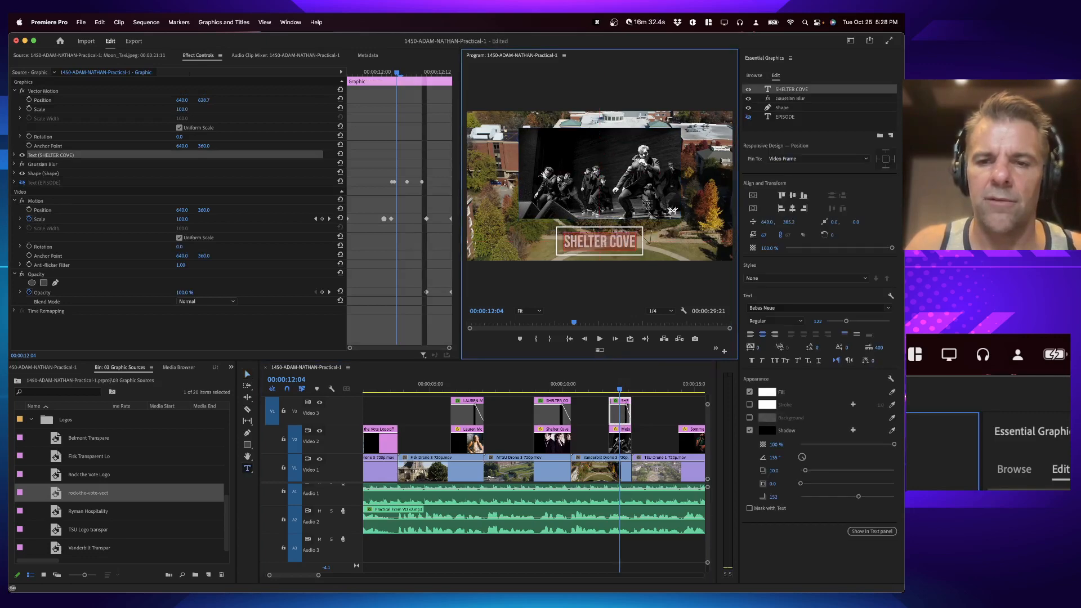
type("Melodores")
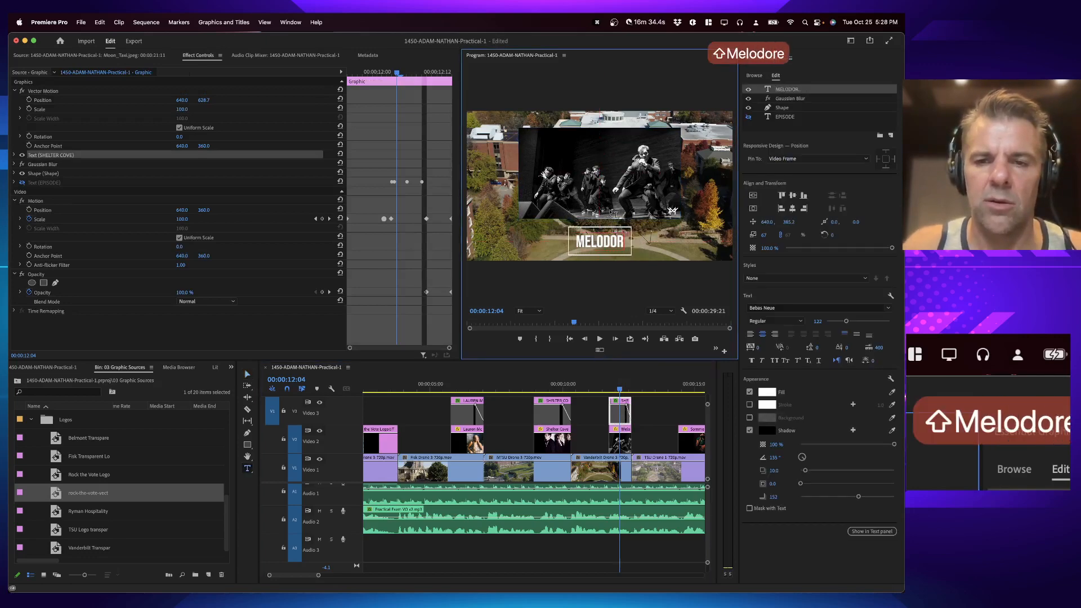
Step: Duplicate the Melodores title onto the next artist photo around 15 seconds and play it
left_click(685, 383)
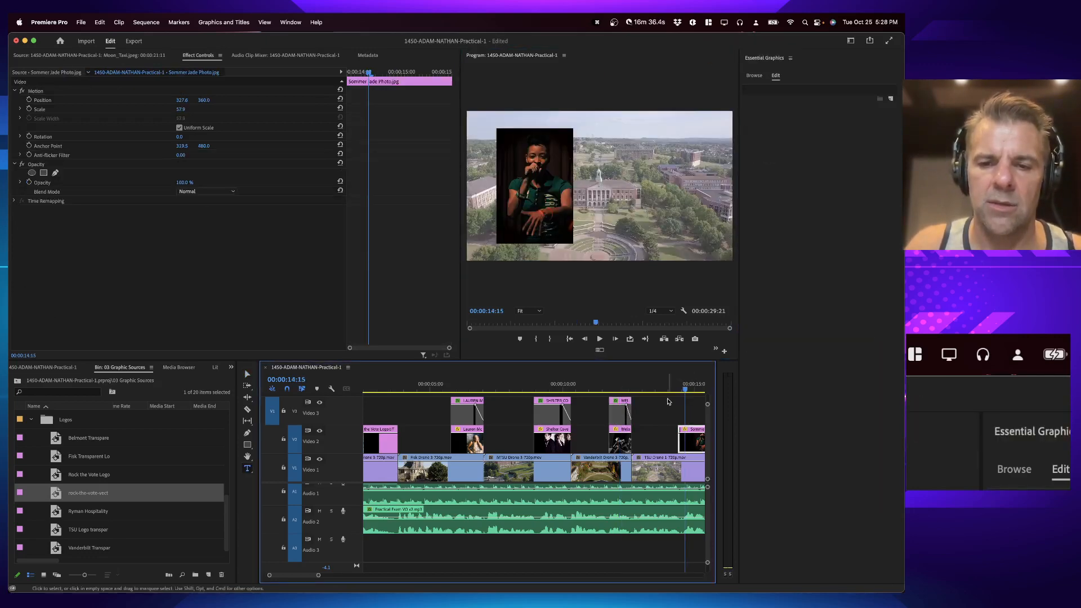
scroll(664, 402, "right", 2)
left_click(549, 416)
left_click_drag(549, 416, 644, 410)
key("space")
key("space")
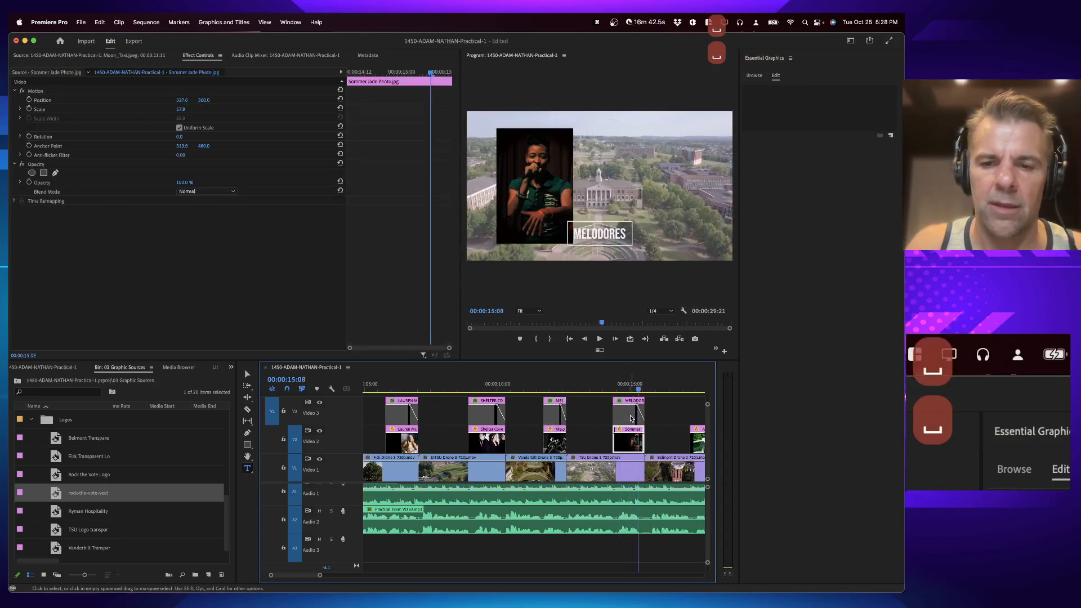
Step: Overwrite that title with a copy of the first artist's centred title and trim it to the photo
left_click(630, 416)
left_click(404, 385)
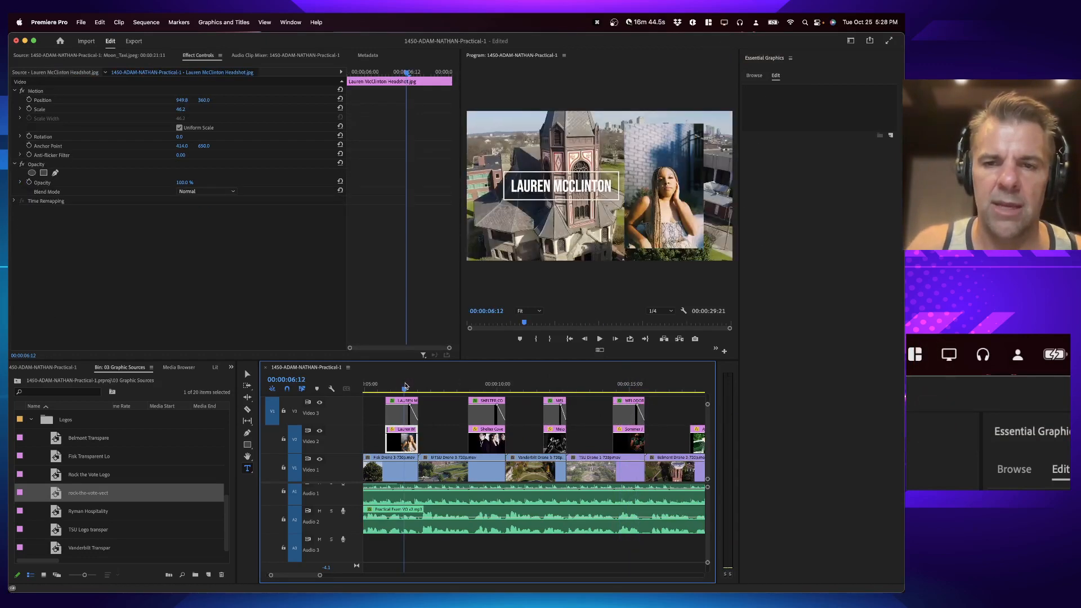
left_click_drag(393, 416, 627, 407)
left_click(643, 411)
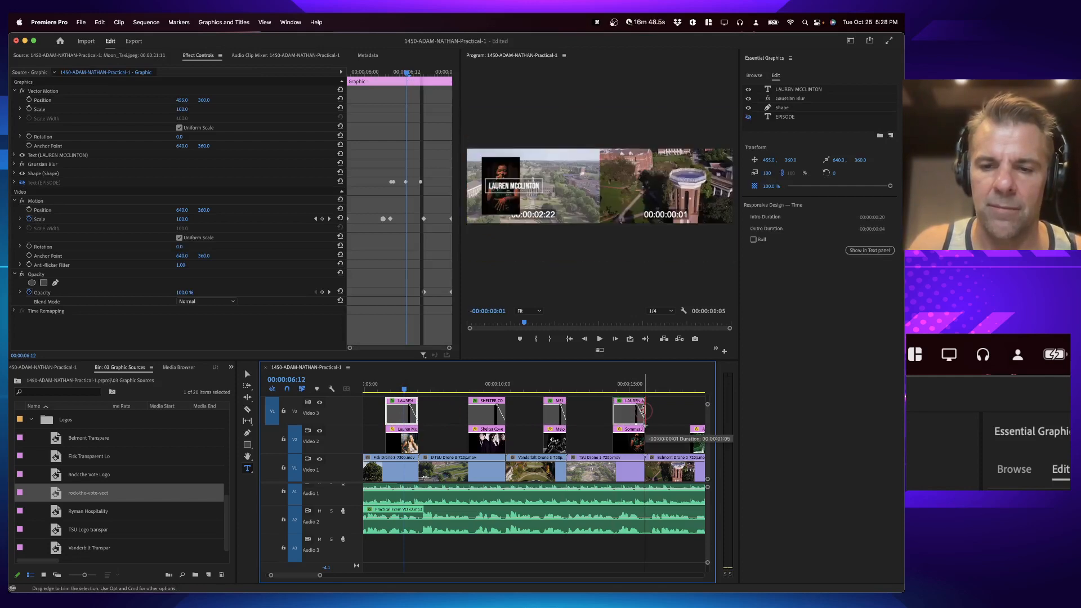
left_click(631, 388)
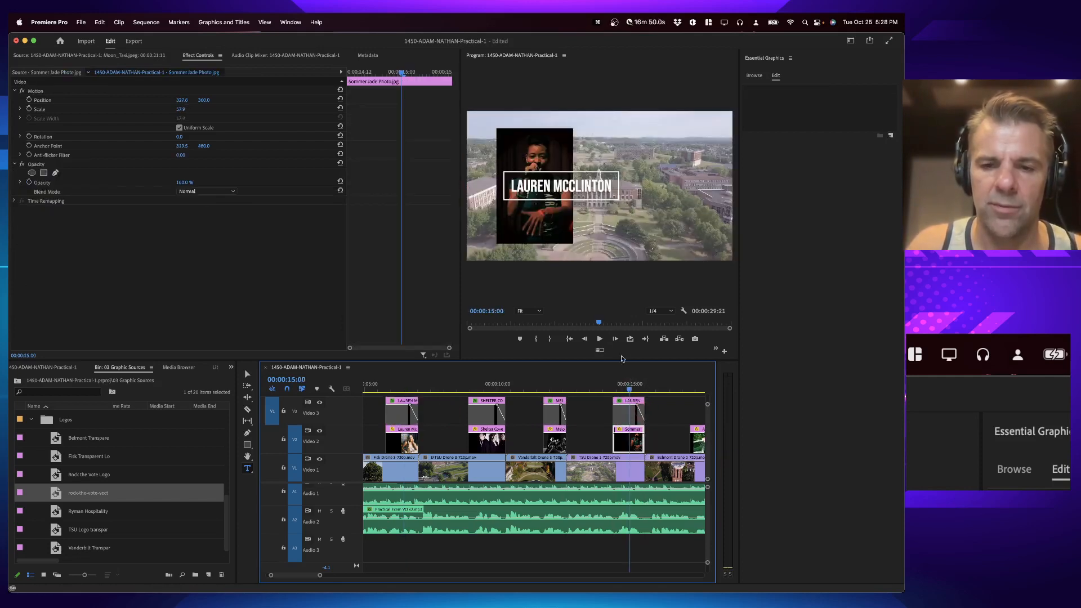
Step: Move this title right beside the photo, to a horizontal position of about 842
left_click(627, 410)
left_click(39, 109)
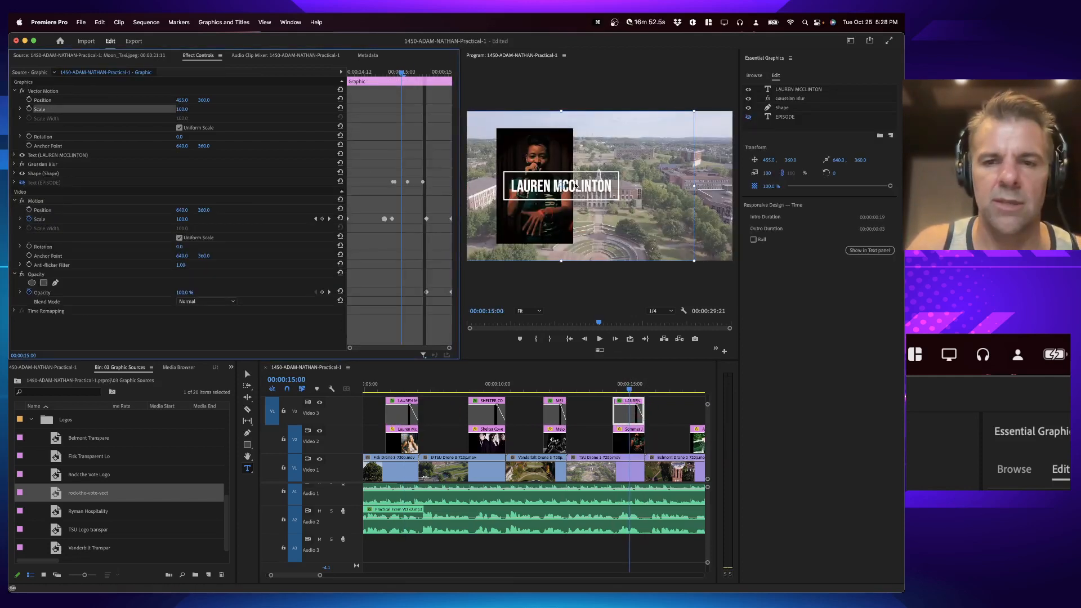
left_click_drag(575, 186, 656, 186)
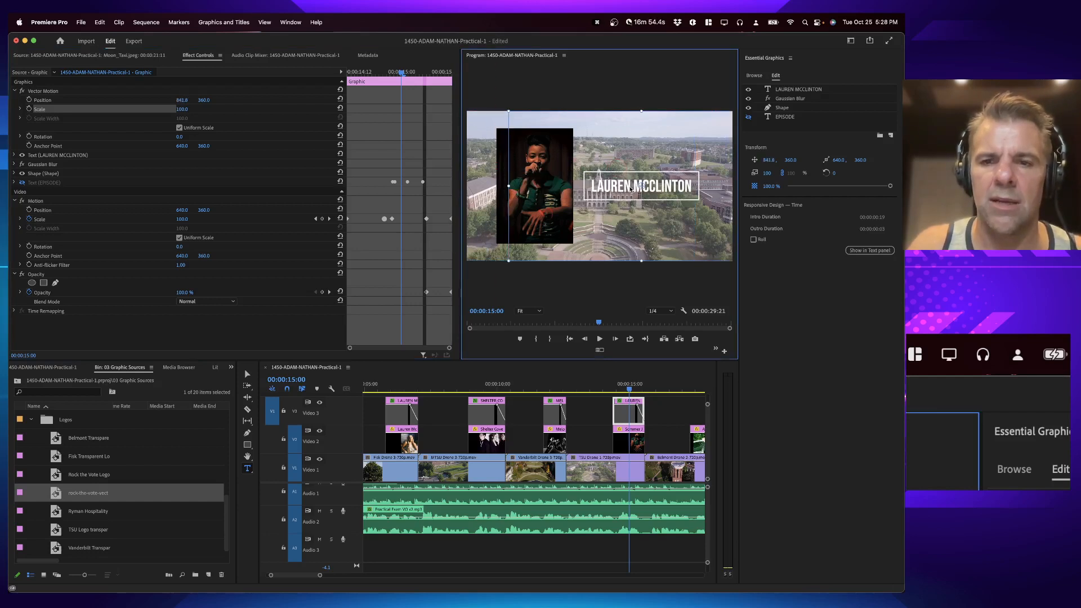
Step: Change the right-side title's text to "Sommer Jade"
double_click(814, 90)
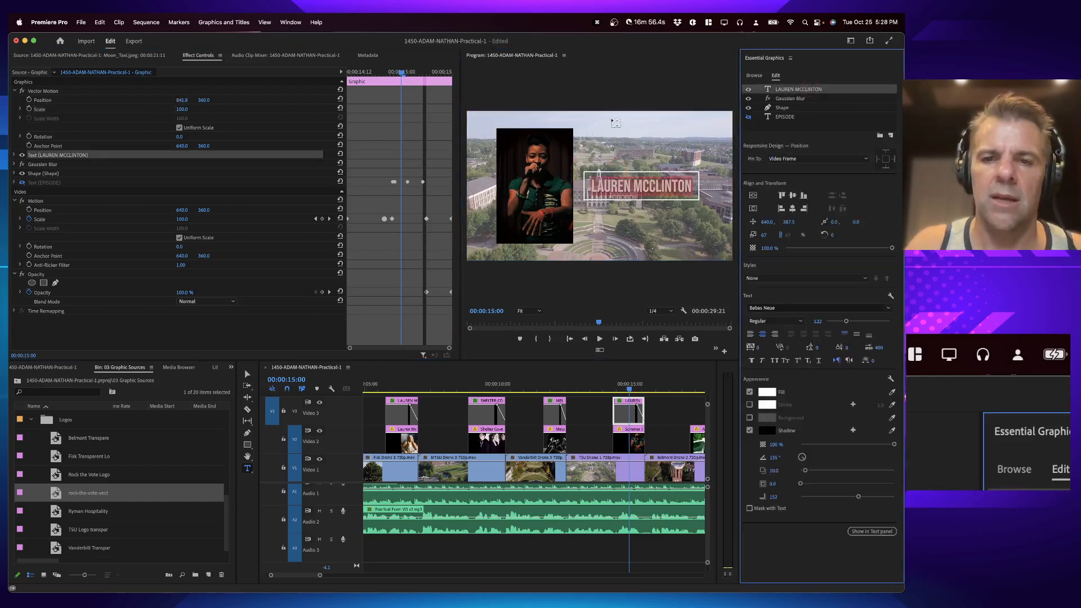
type("Sommer Jade")
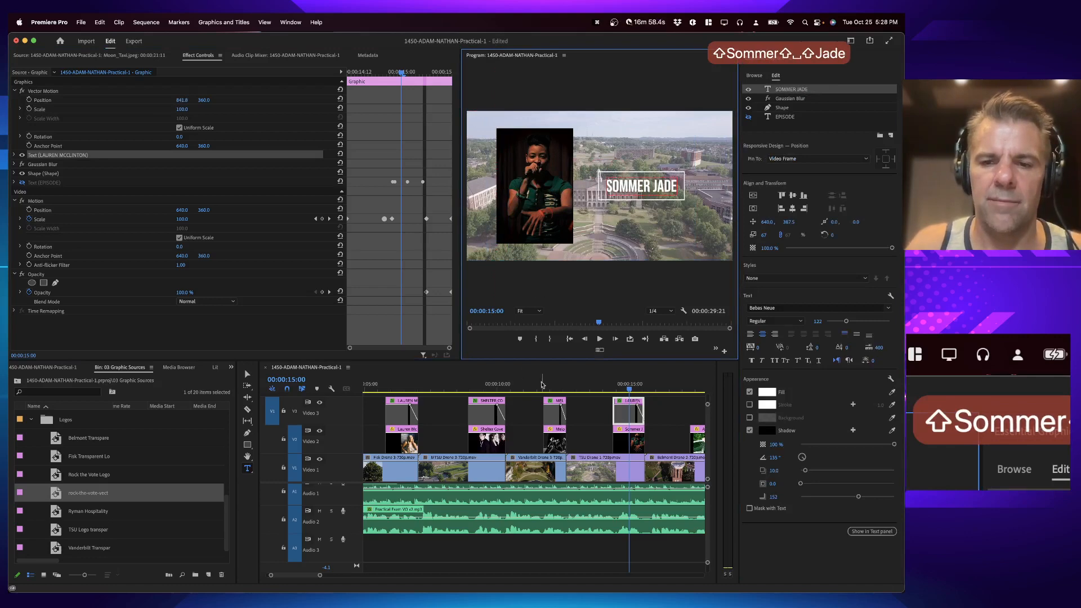
Step: Duplicate the Sommer Jade title onto the next artist photo around 18 seconds and play it
left_click(633, 377)
key("space")
scroll(633, 374, "right", 3)
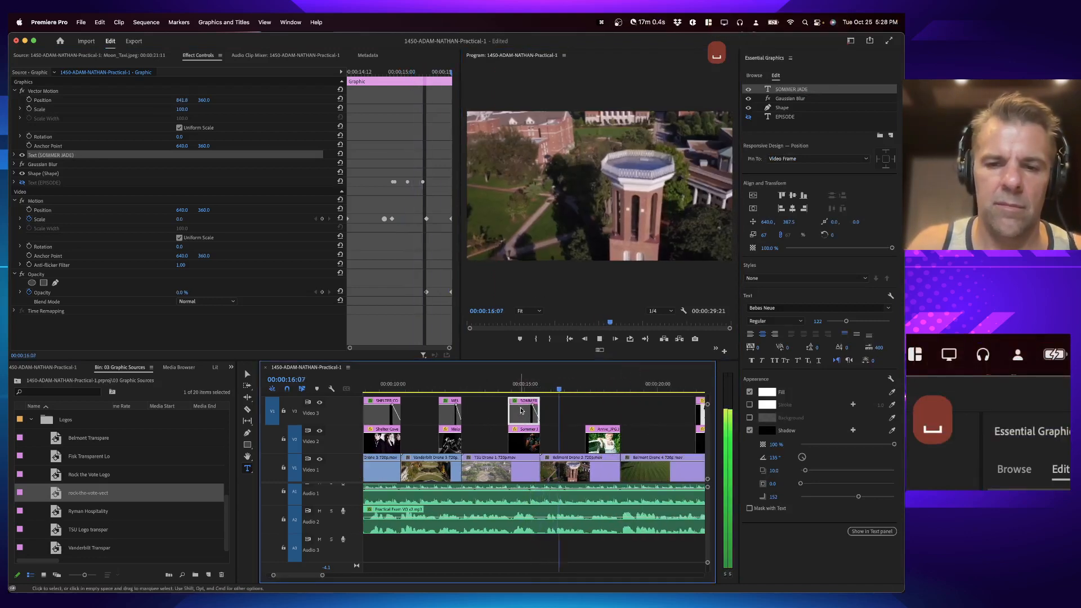
left_click_drag(532, 412, 614, 415)
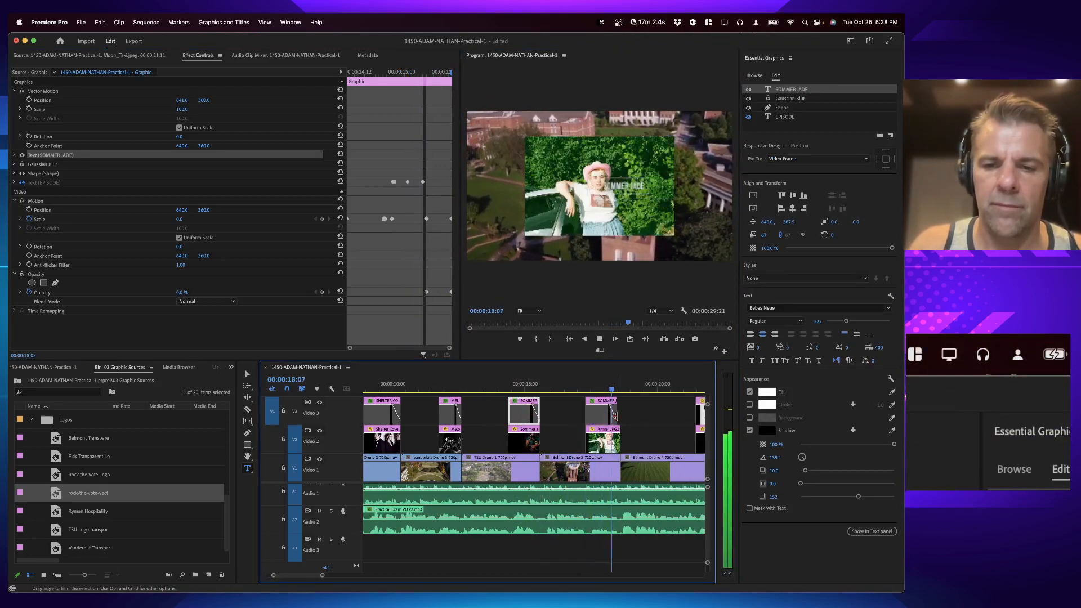
key("space")
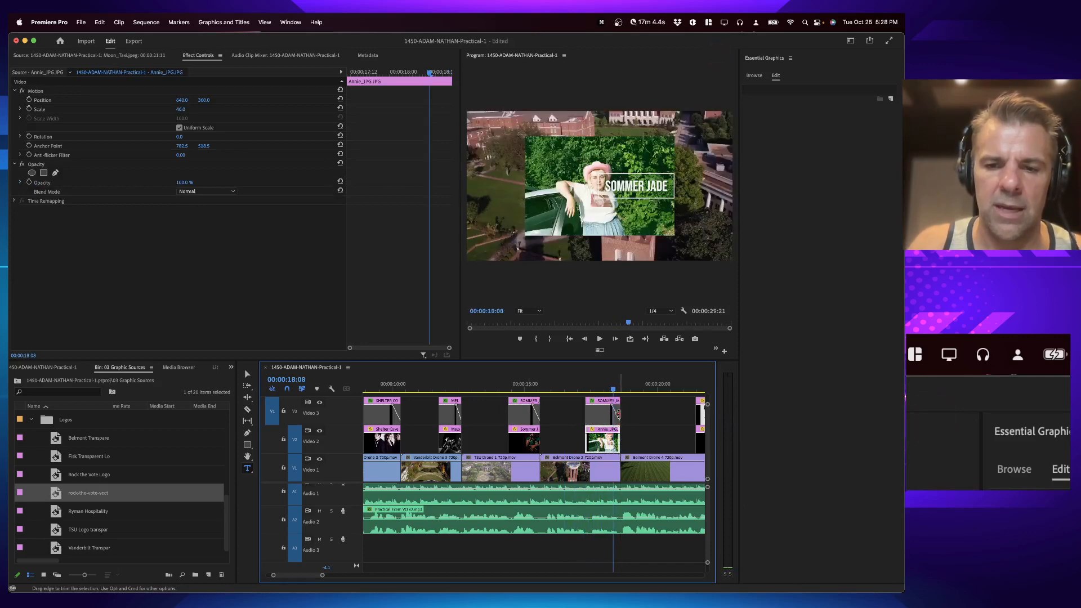
Step: Replace that copy with a duplicate of the centred Melodores lower title, placed over the same photo
left_click(448, 386)
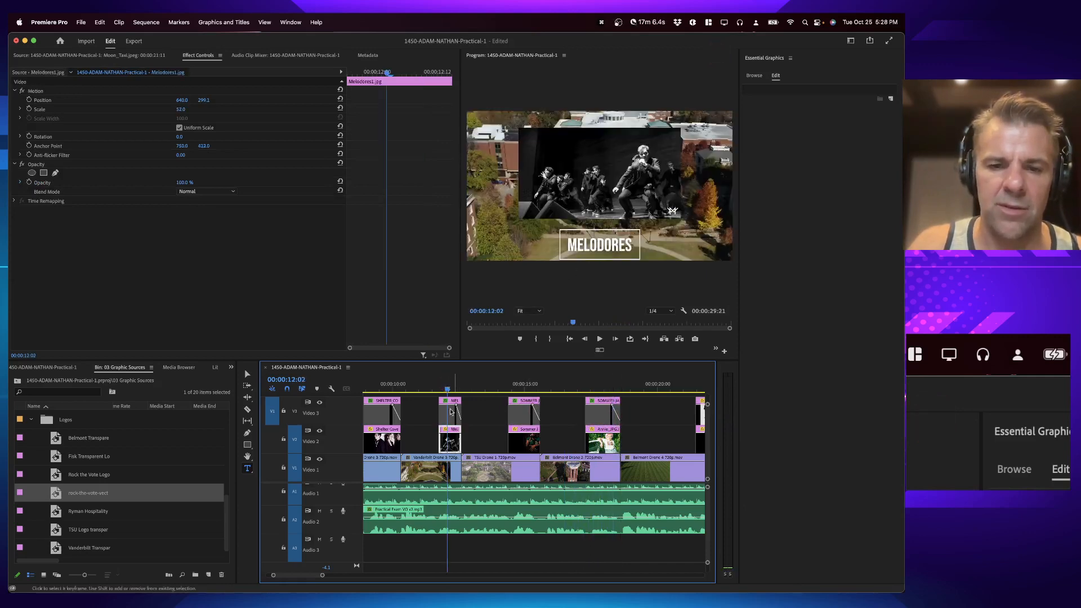
left_click(598, 416)
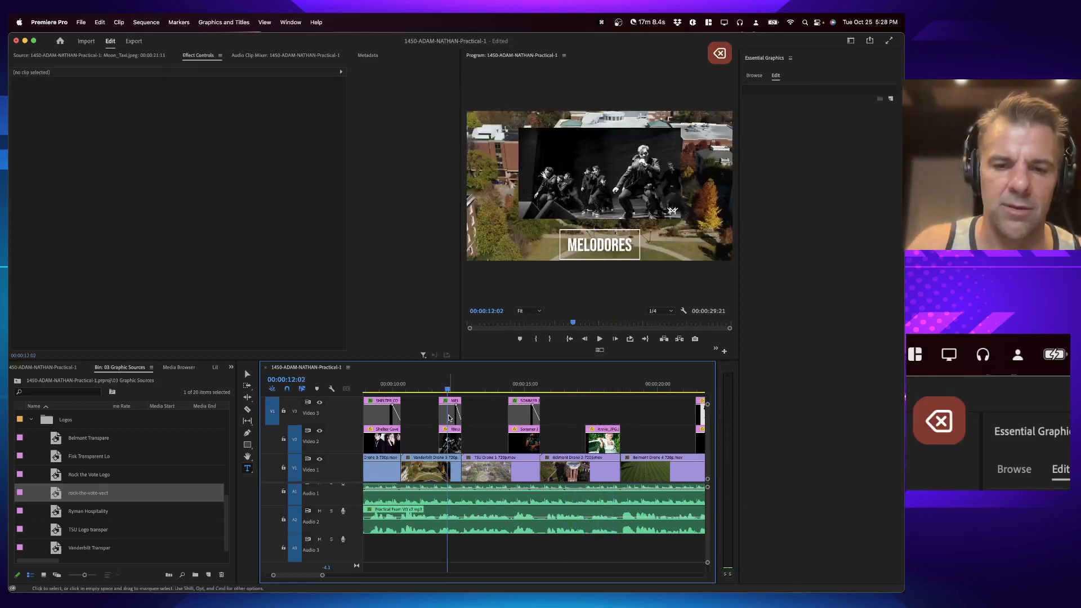
left_click_drag(450, 416, 598, 419)
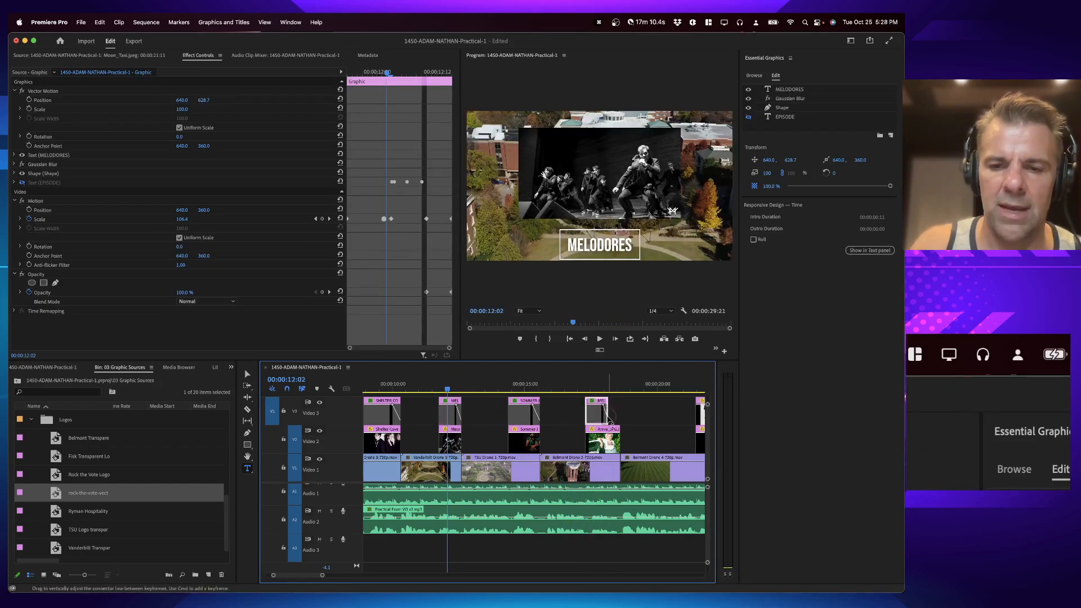
left_click(601, 387)
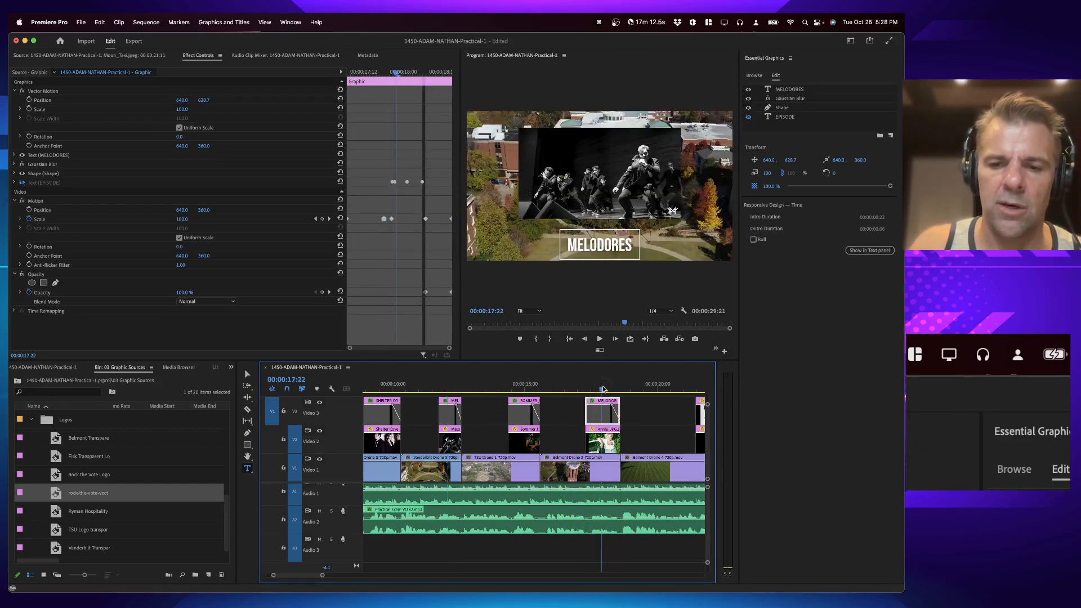
double_click(602, 414)
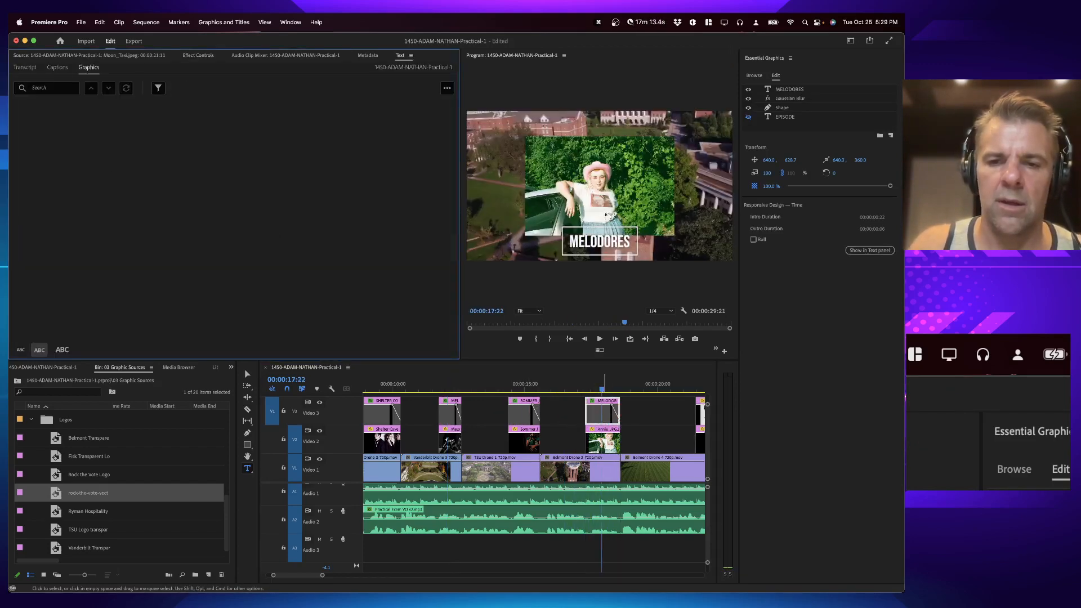
left_click(790, 90)
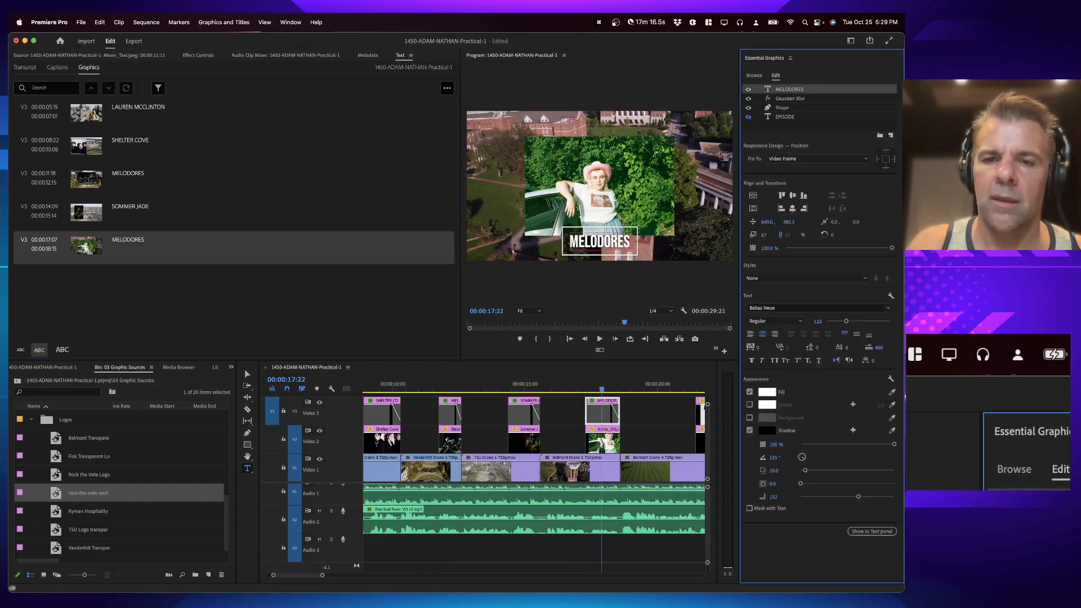
double_click(789, 89)
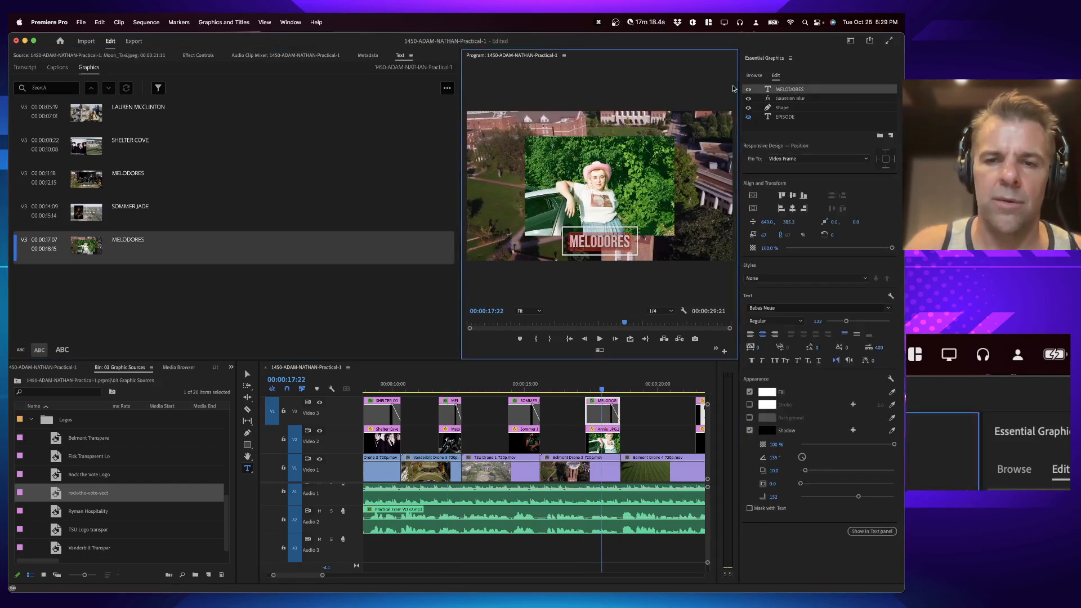
type("Annie Deruso")
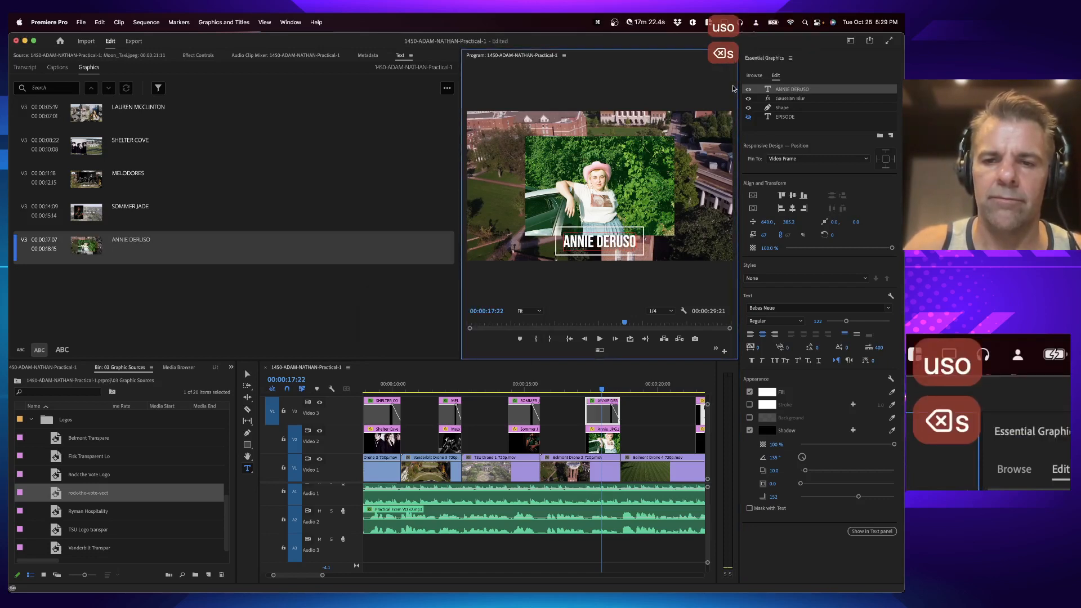
key("BackSpace")
type("so")
key("Return")
key("BackSpace")
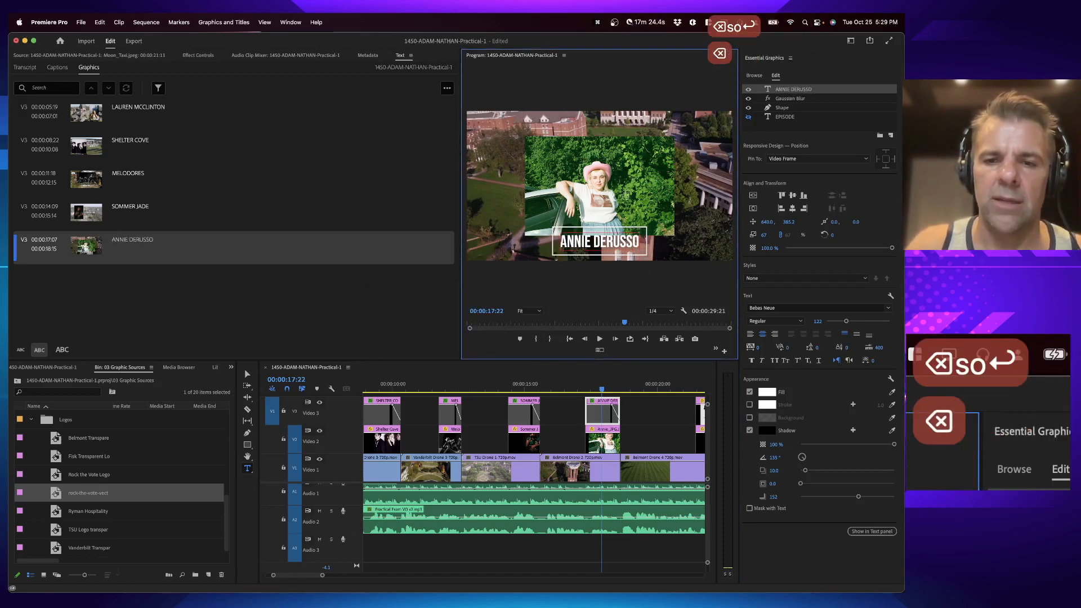
Step: Move Annie's photo slightly higher in the frame
left_click(581, 415)
left_click(603, 443)
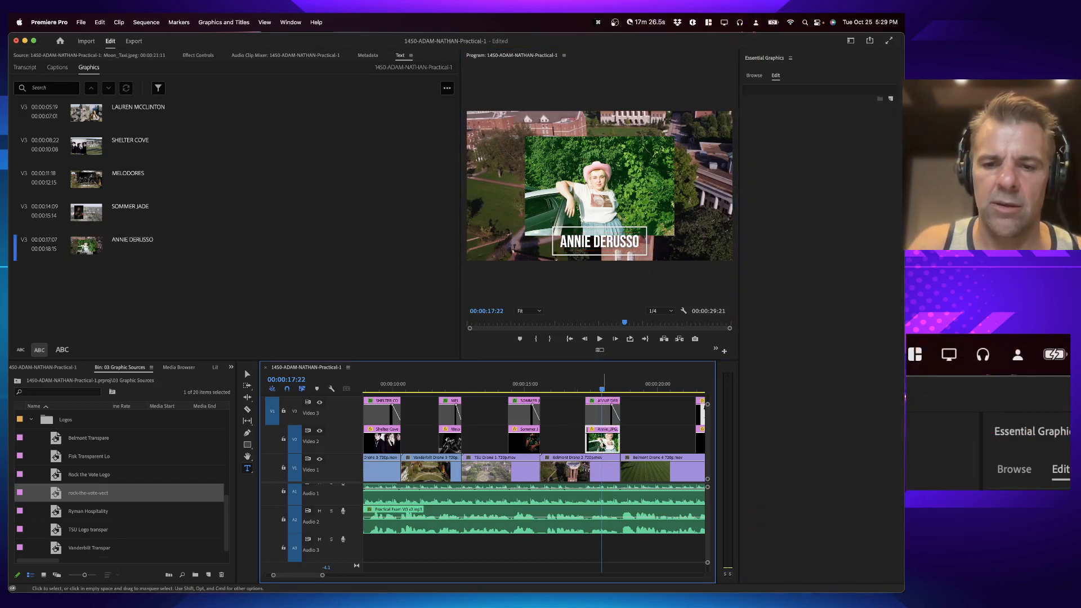
key("v")
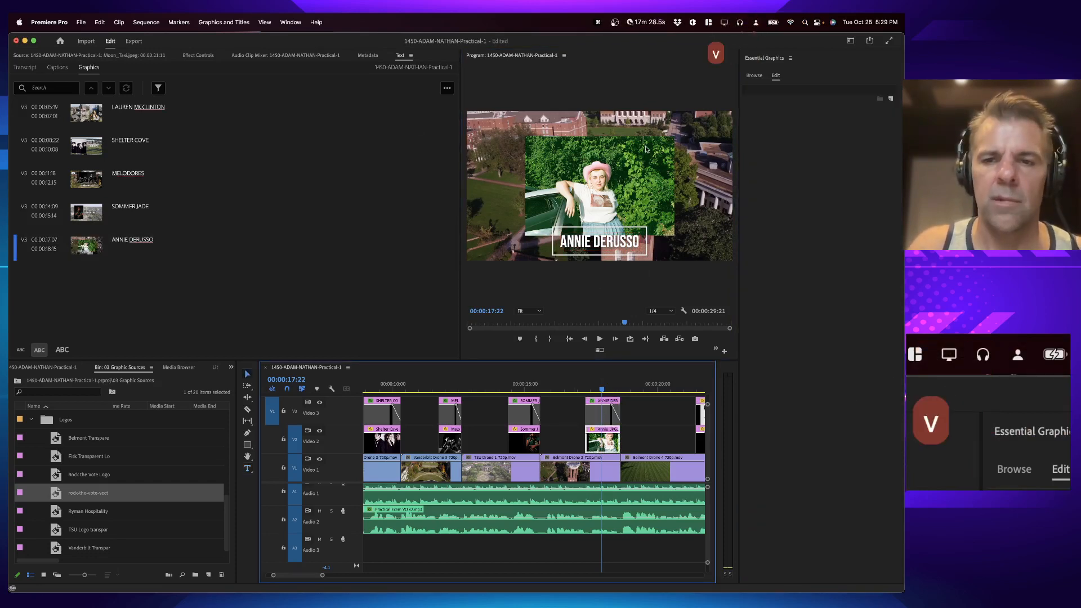
left_click_drag(633, 147, 629, 136)
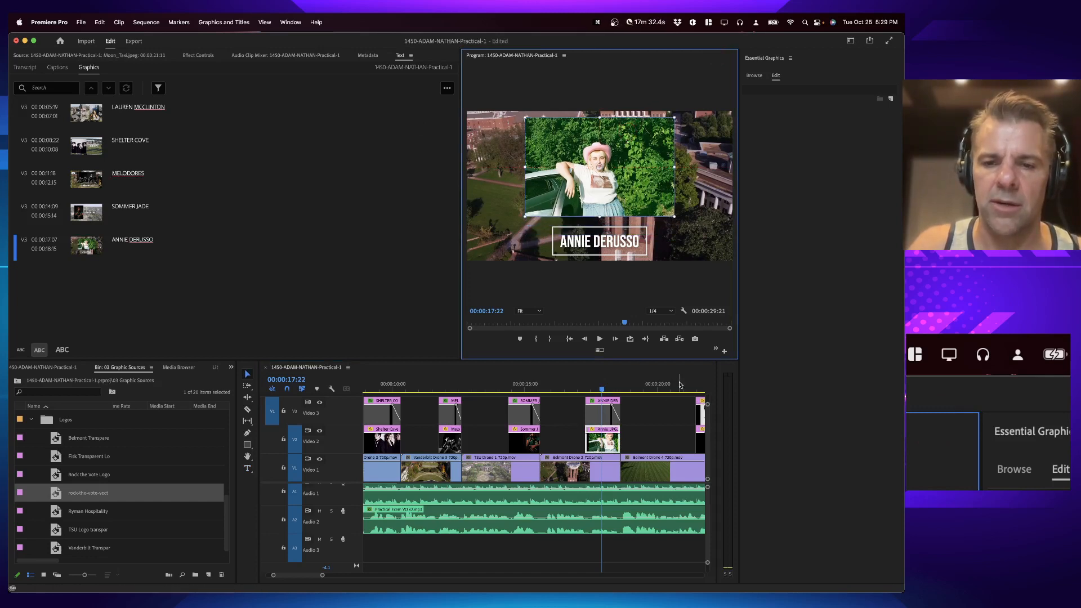
scroll(636, 389, "right", 3)
left_click(636, 387)
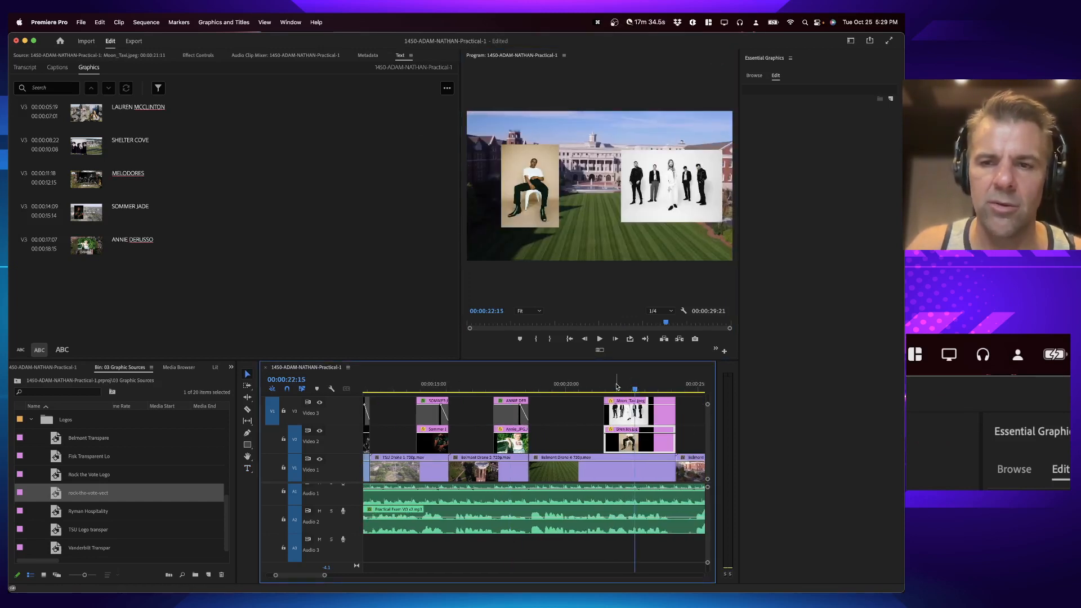
left_click(512, 388)
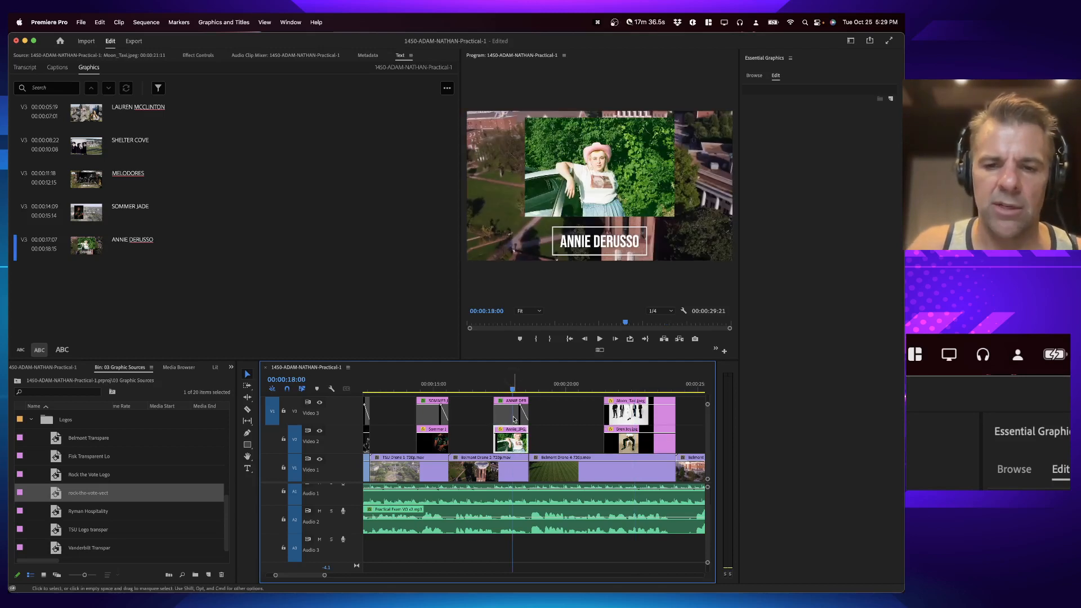
scroll(514, 419, "right", 3)
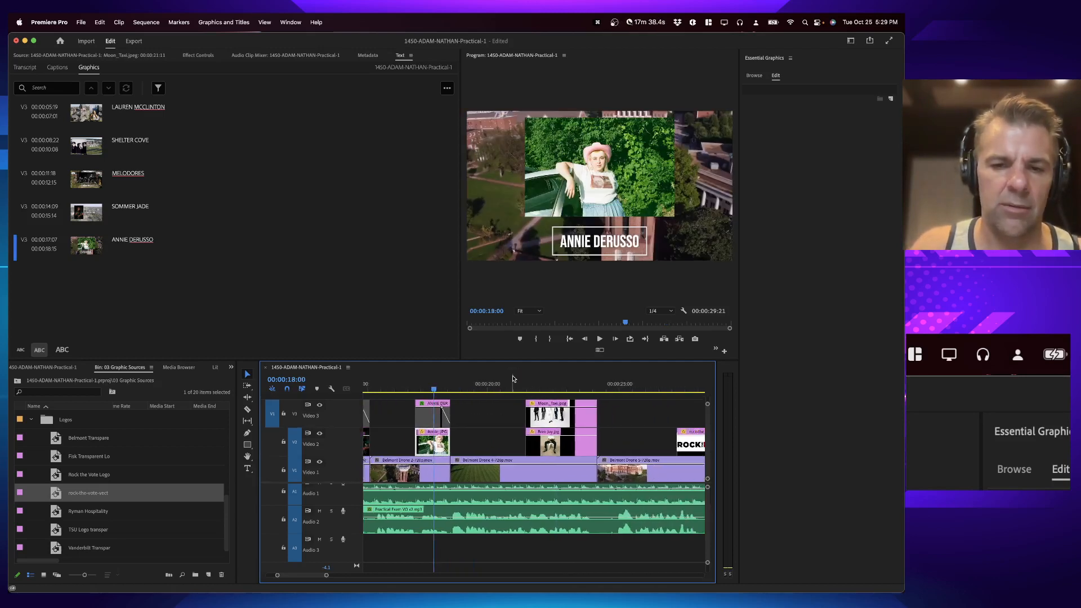
key("grave")
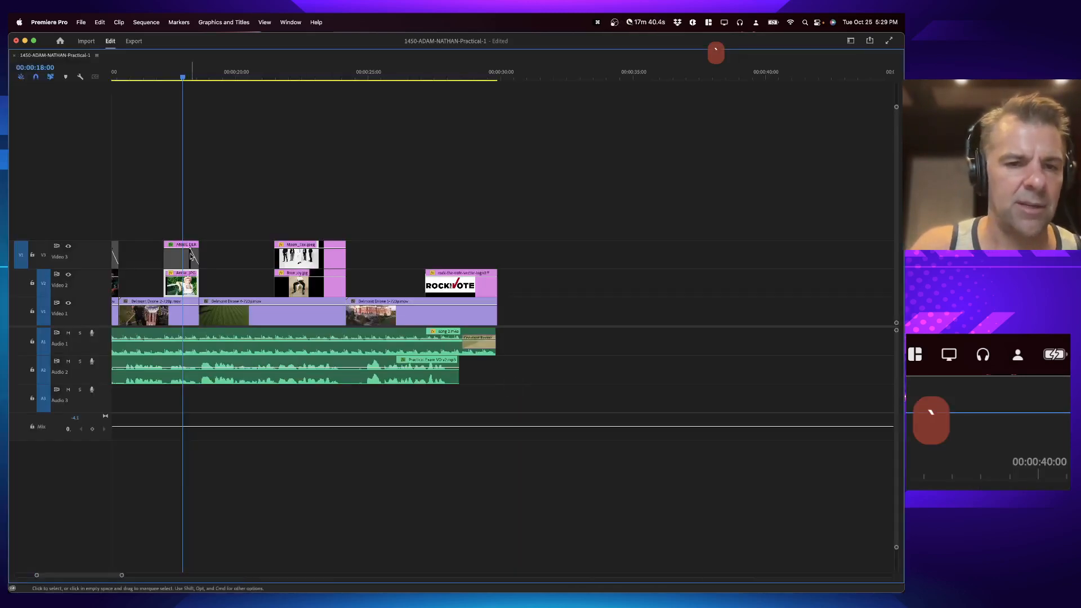
left_click_drag(191, 256, 298, 225)
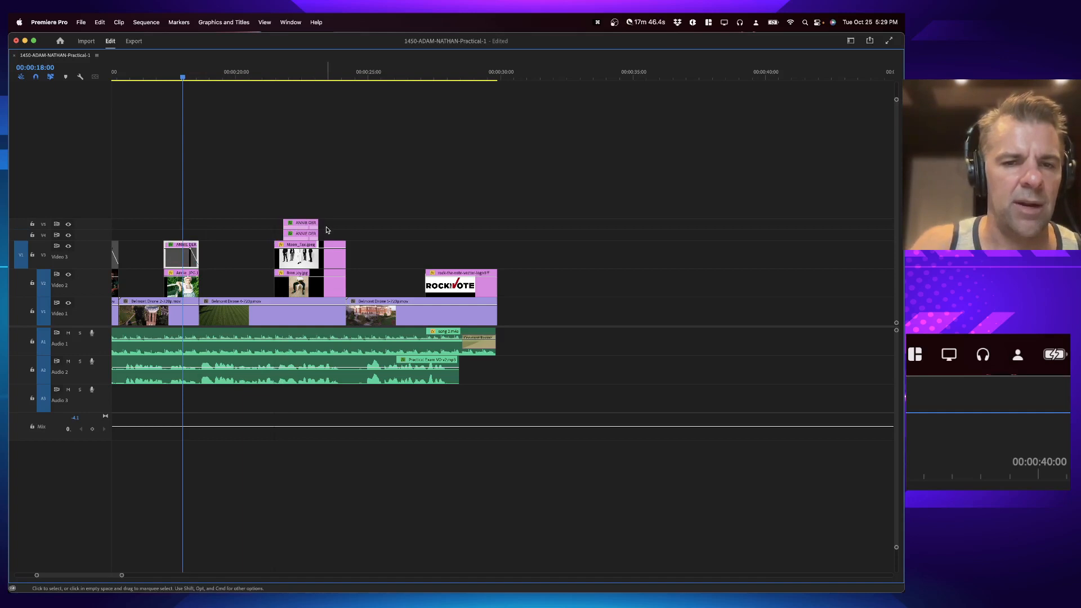
key("grave")
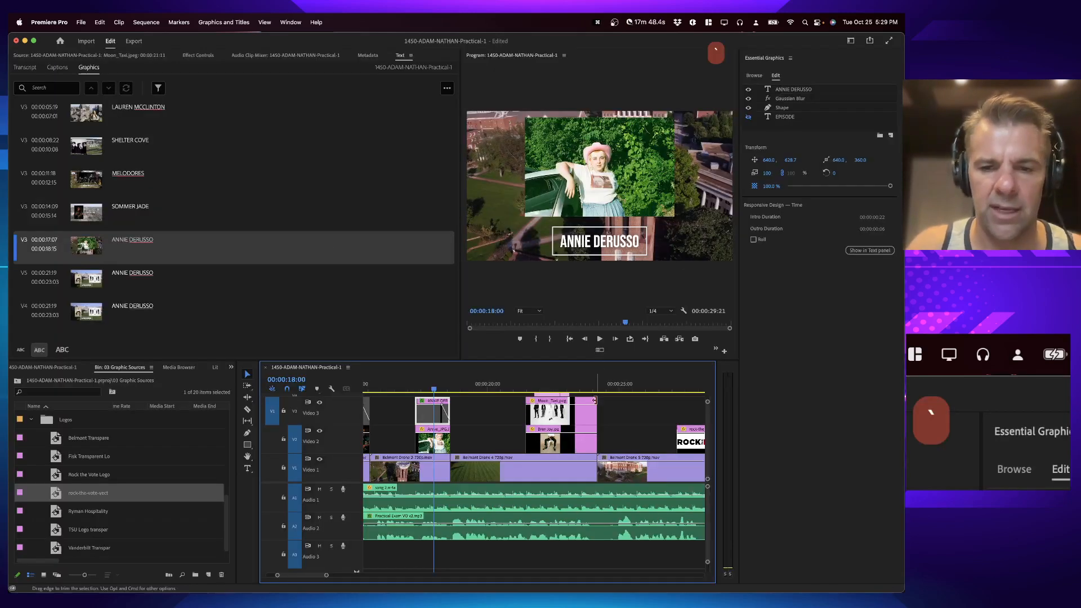
Step: Extend the two title copies to the end of the photos and play the section
left_click_drag(542, 416, 570, 405)
left_click(535, 390)
key("space")
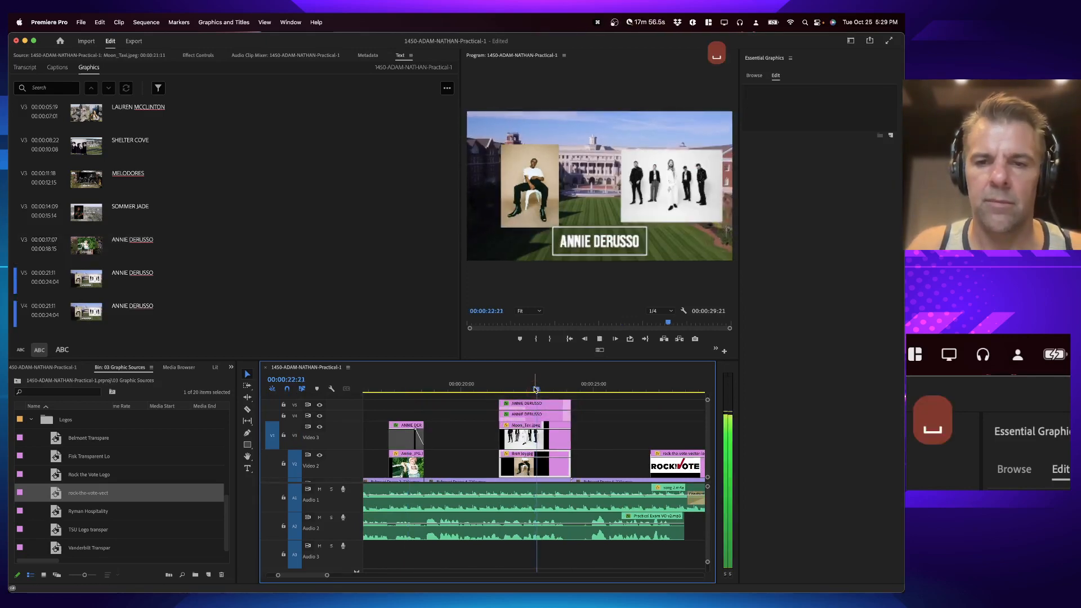
Step: Move the upper title copy left under the first photo, to a horizontal position of about 395
left_click(538, 405)
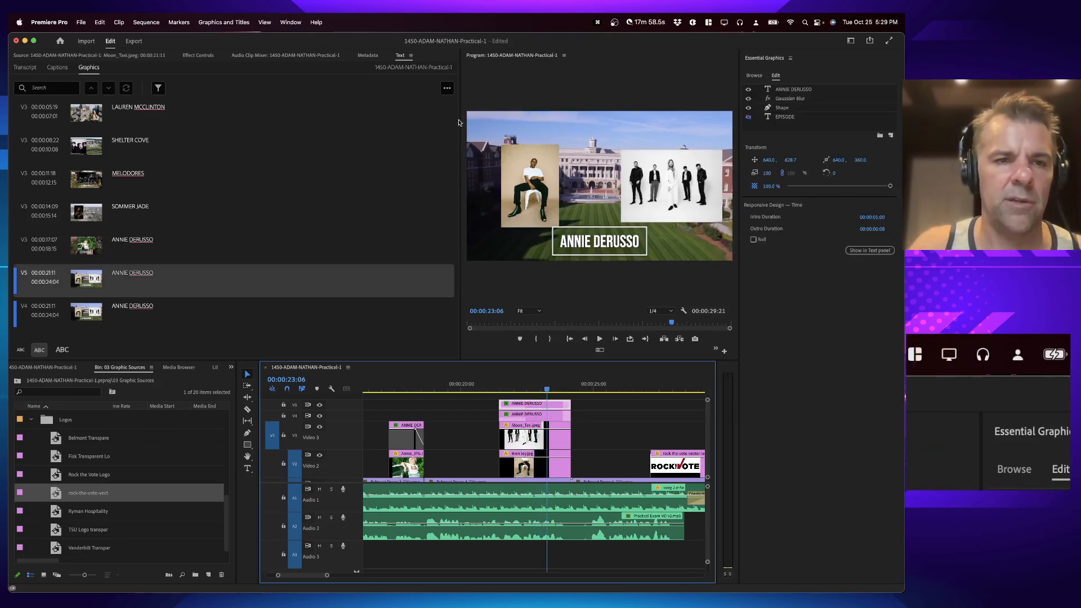
left_click(201, 55)
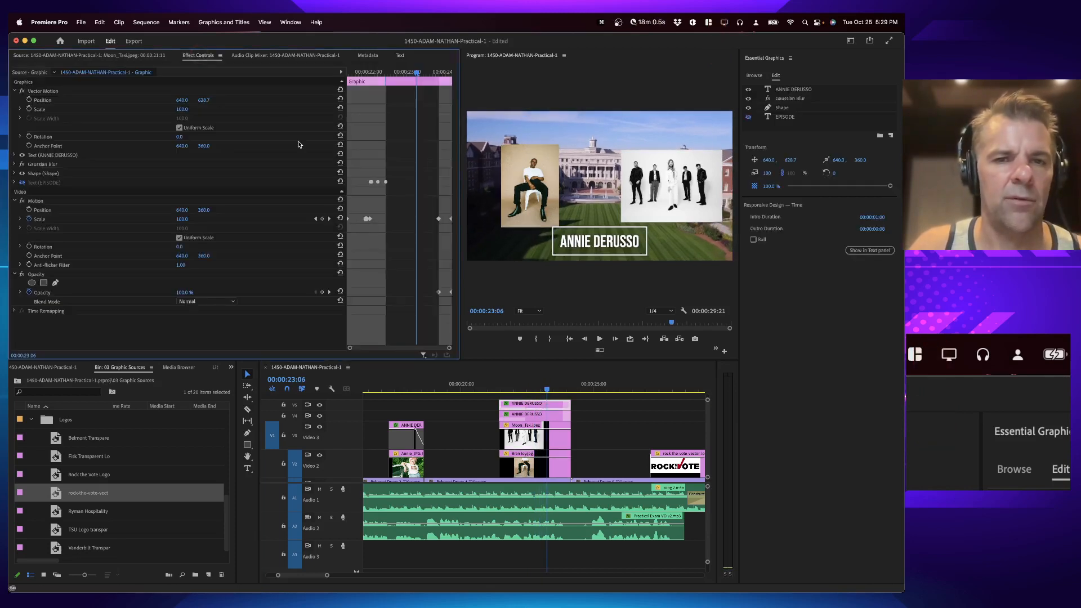
left_click(66, 108)
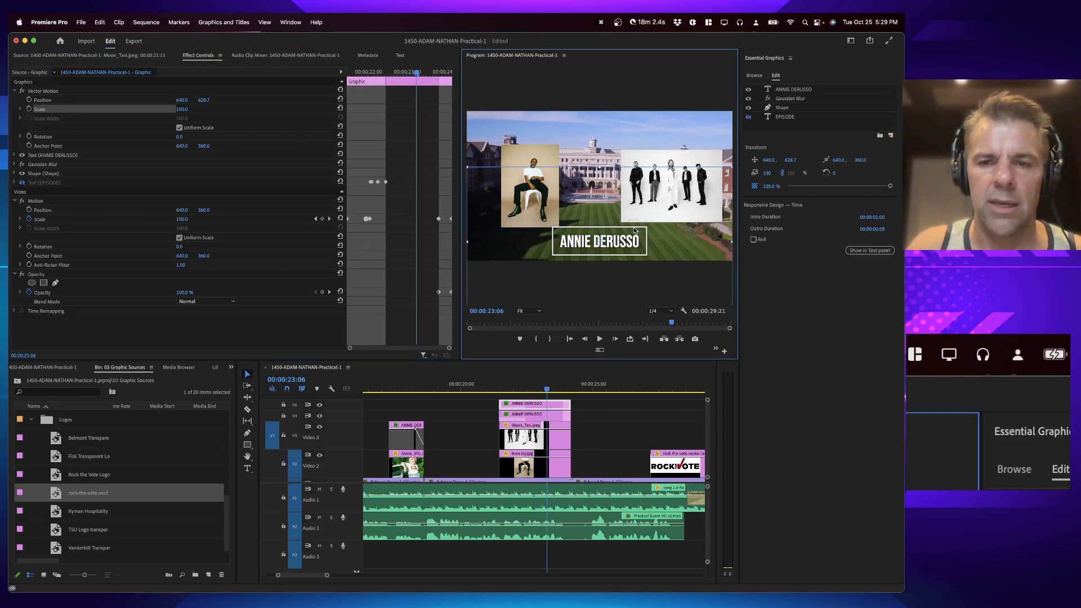
left_click_drag(633, 227, 566, 231)
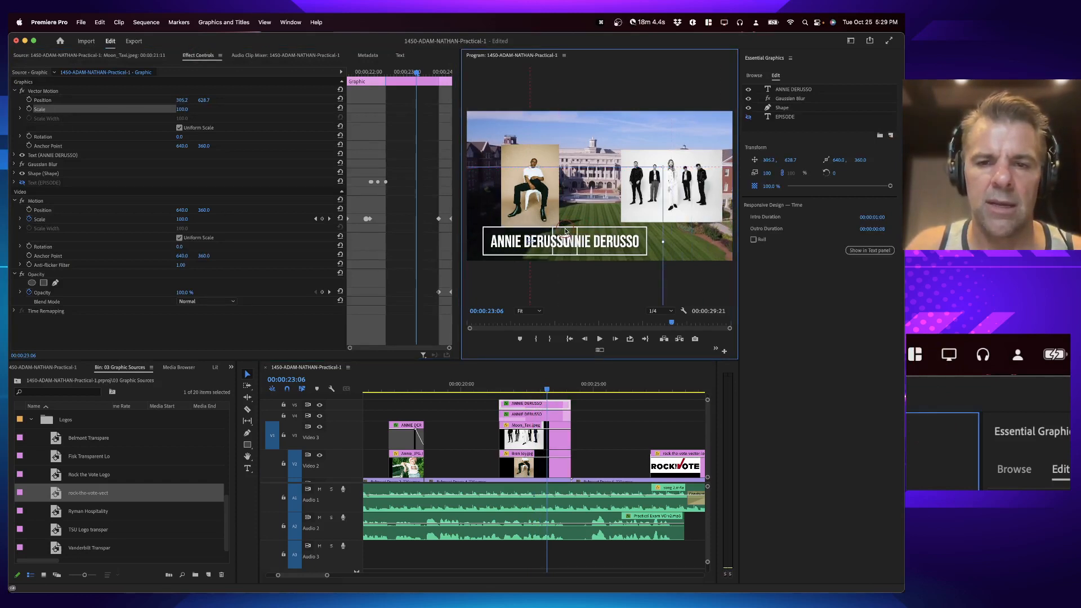
Step: Move the other title copy right under the band photo, to a horizontal position of about 987
left_click(551, 417)
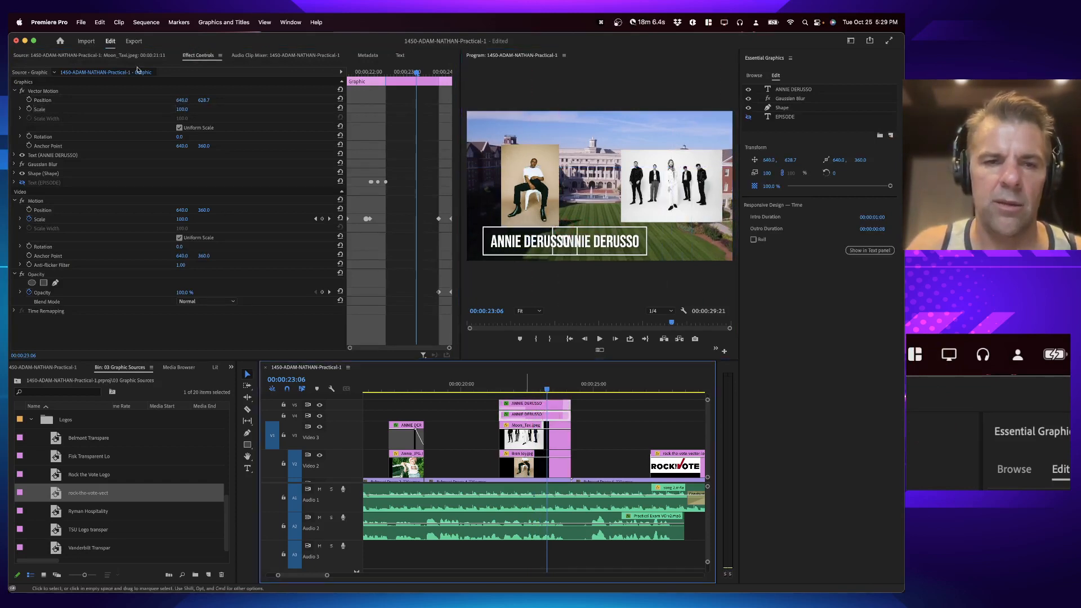
left_click(77, 108)
left_click_drag(618, 192, 686, 195)
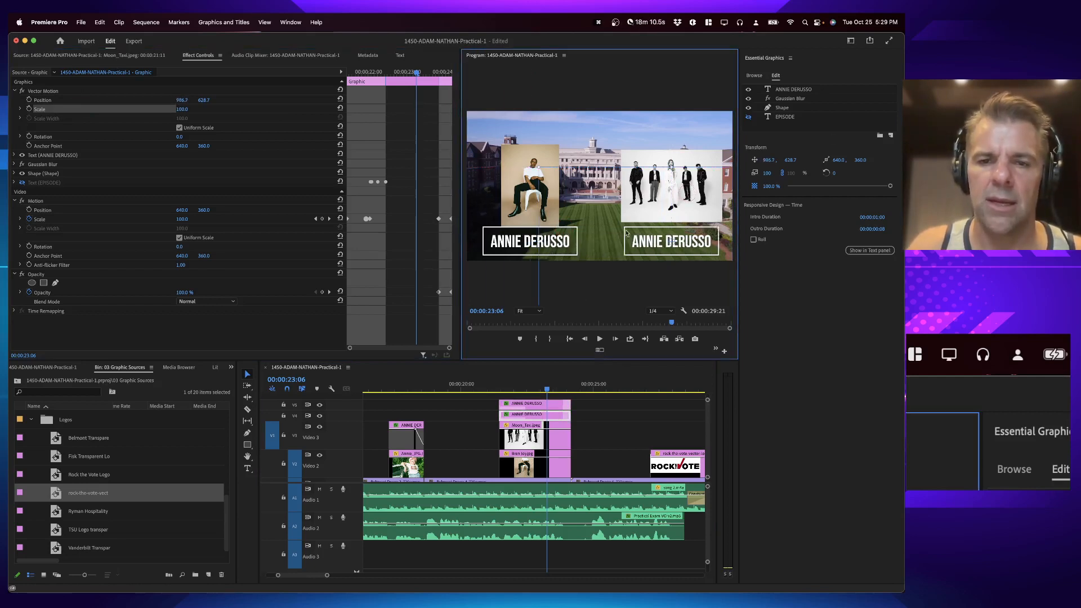
Step: Change the right title's text to "Moon Taxi"
left_click(536, 368)
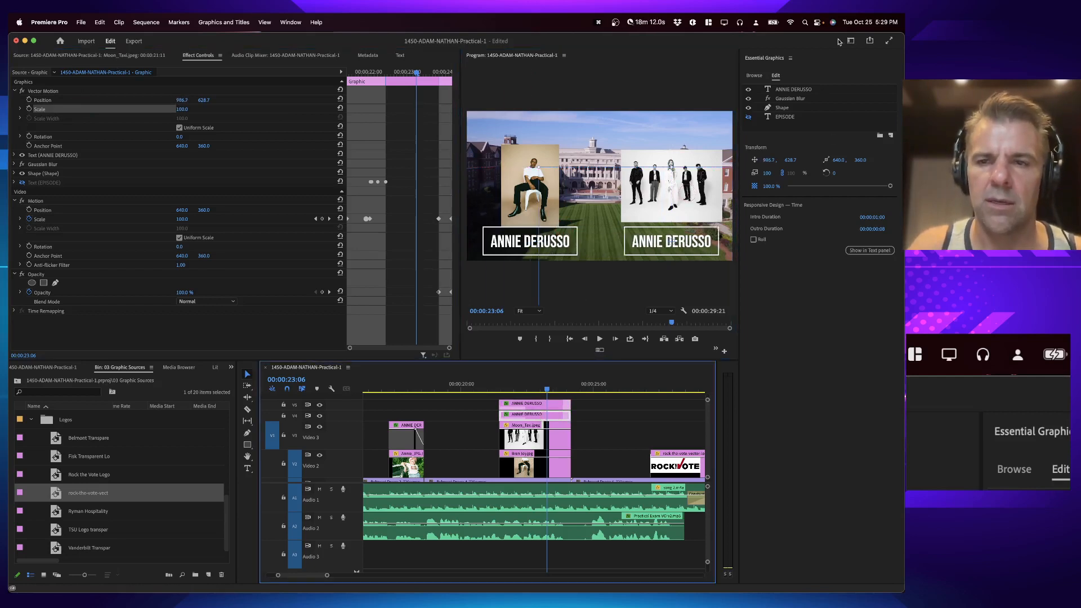
left_click(794, 89)
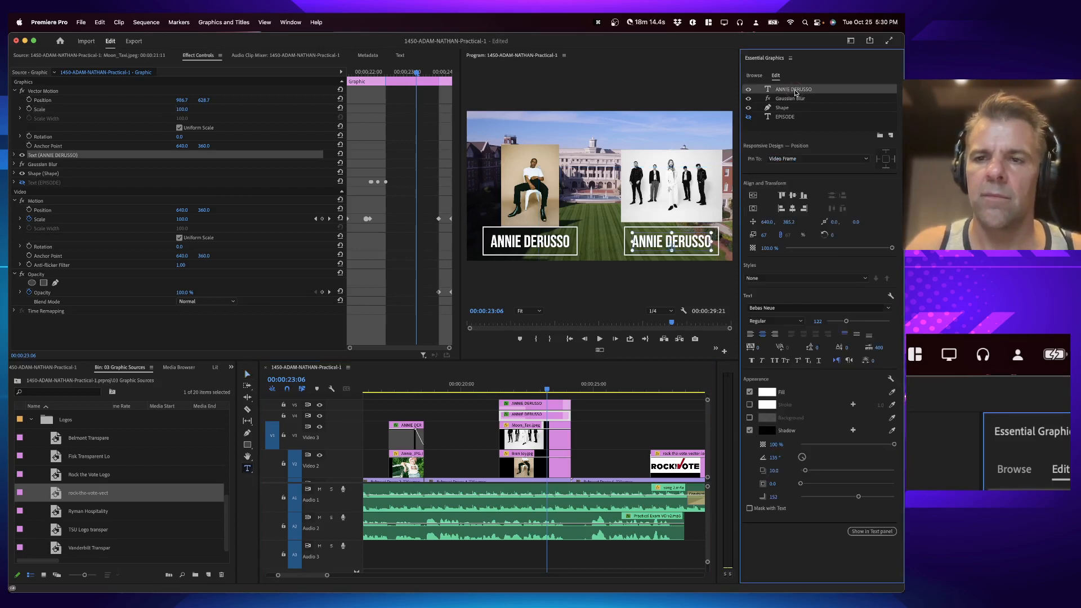
double_click(794, 89)
type("Moon ")
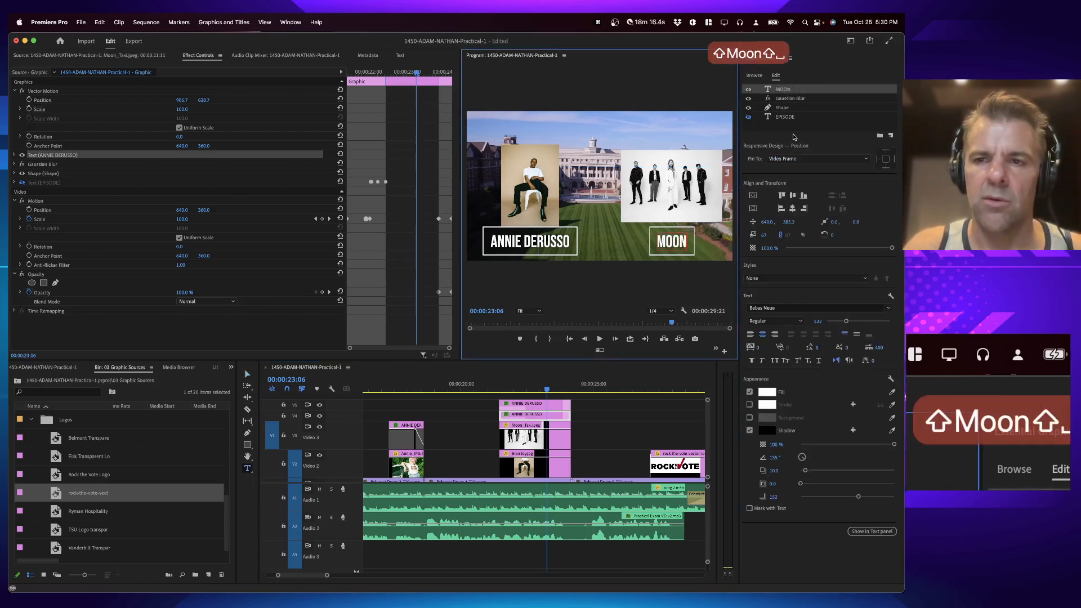
type("taxi")
left_click(600, 432)
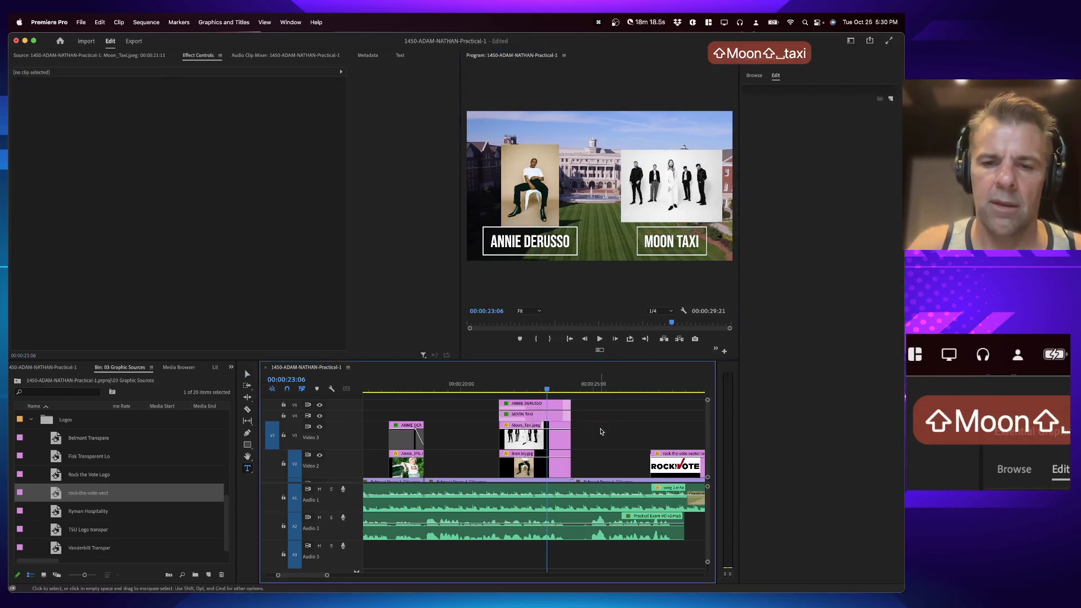
Step: Change the left title's text to "Bryn Joy" and save the project
left_click(543, 404)
left_click(791, 91)
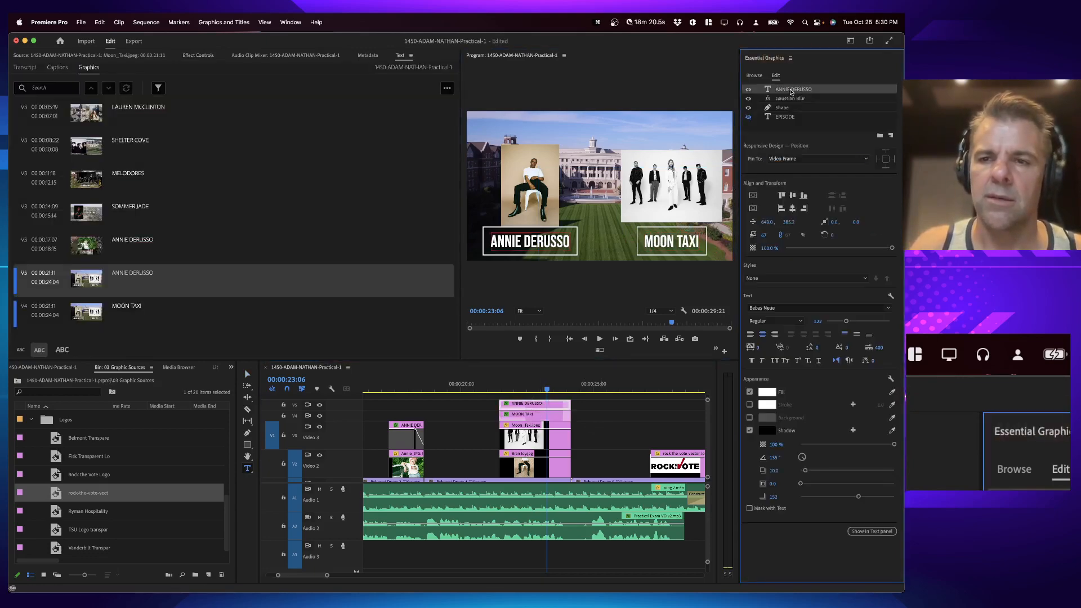
double_click(790, 90)
type("Bryn Joy")
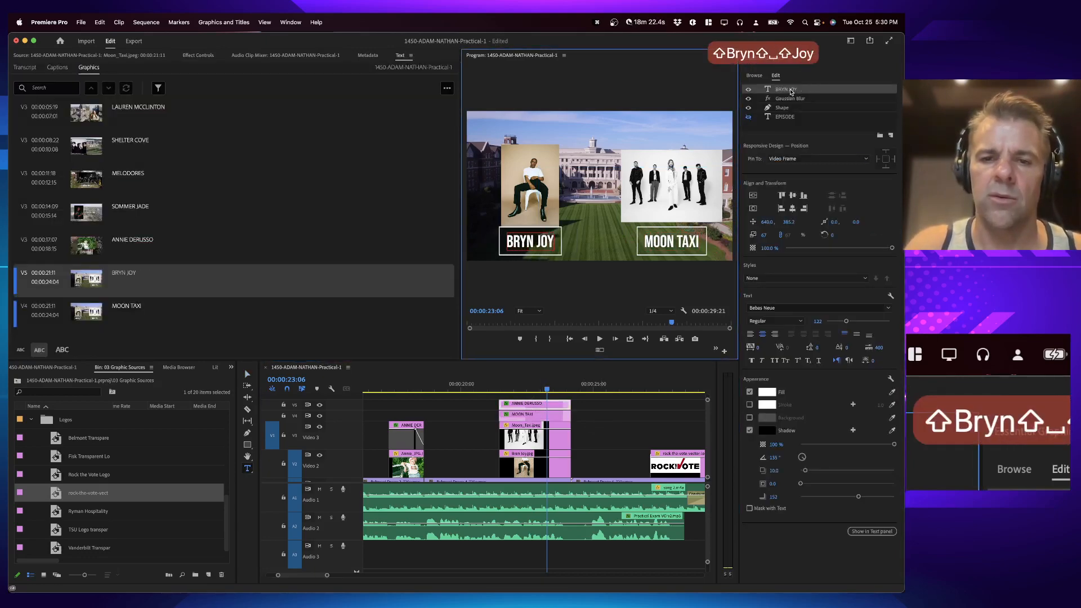
left_click(615, 456)
left_click(670, 379)
key("super+s")
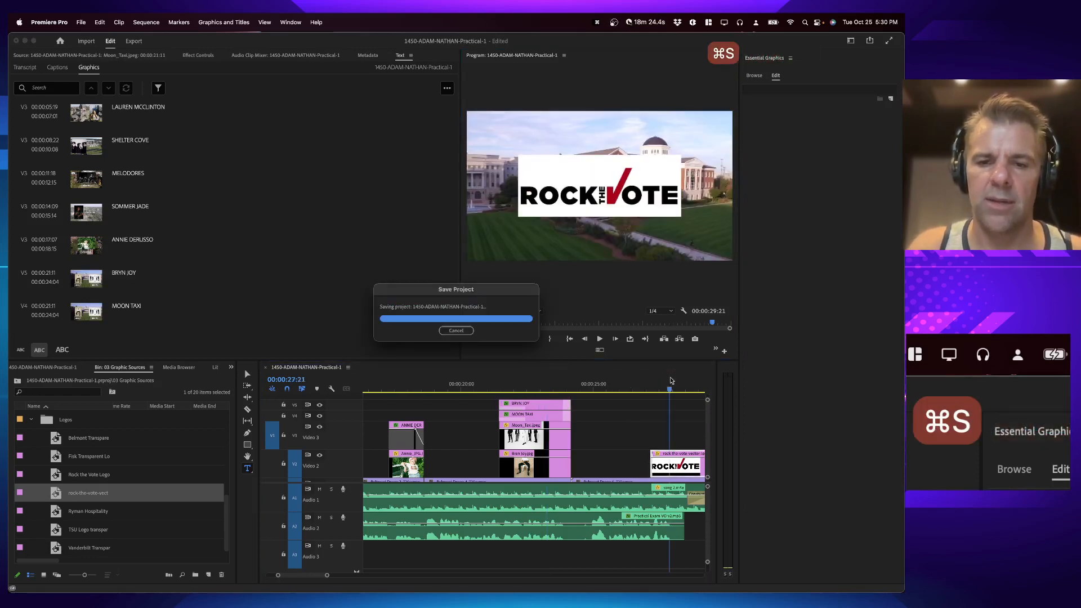
Step: Move the Shelter Cove band photo and enlarge it to about 57.4% scale in the frame
key("backslash")
left_click(419, 386)
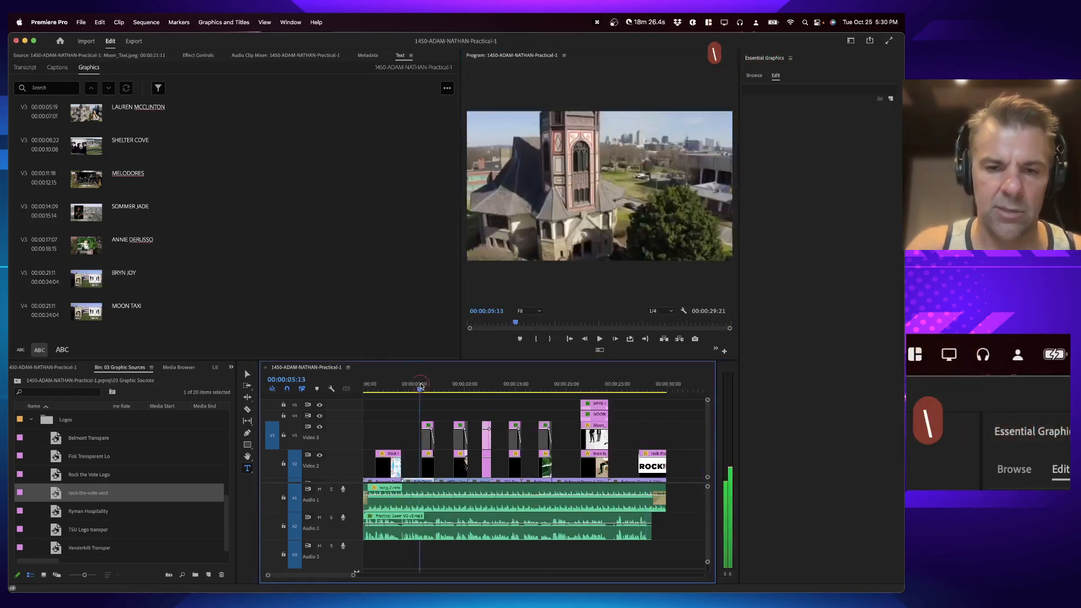
left_click_drag(419, 386, 458, 400)
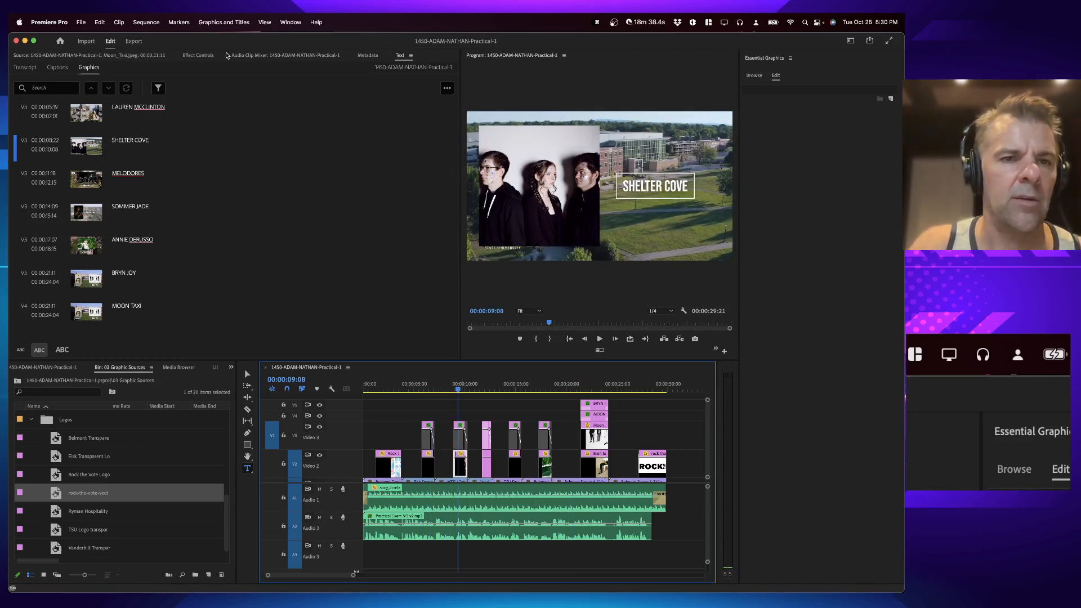
left_click(198, 55)
left_click(63, 109)
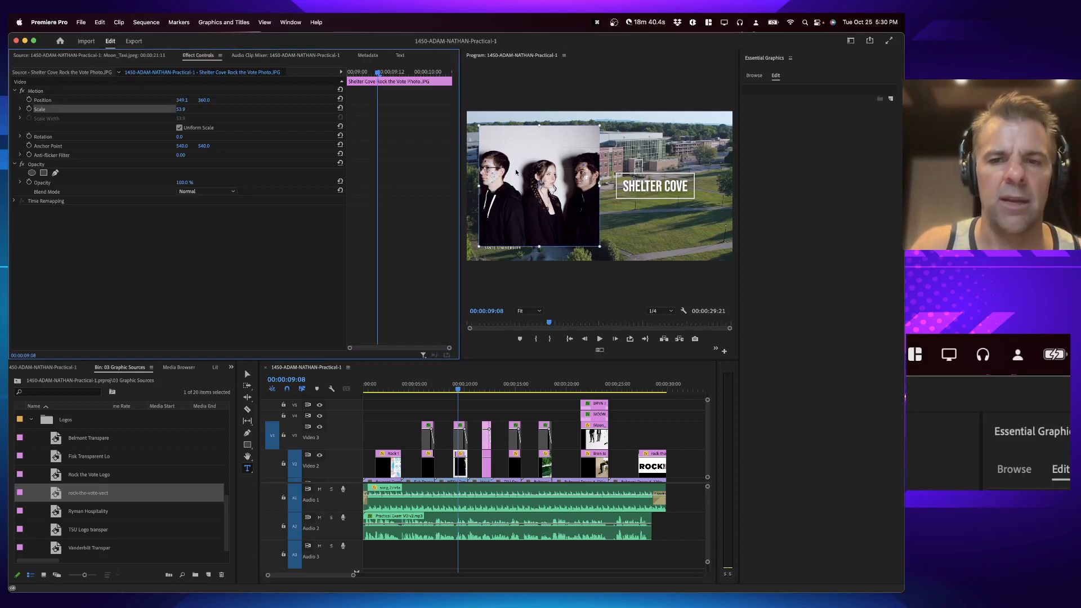
left_click_drag(516, 171, 516, 180)
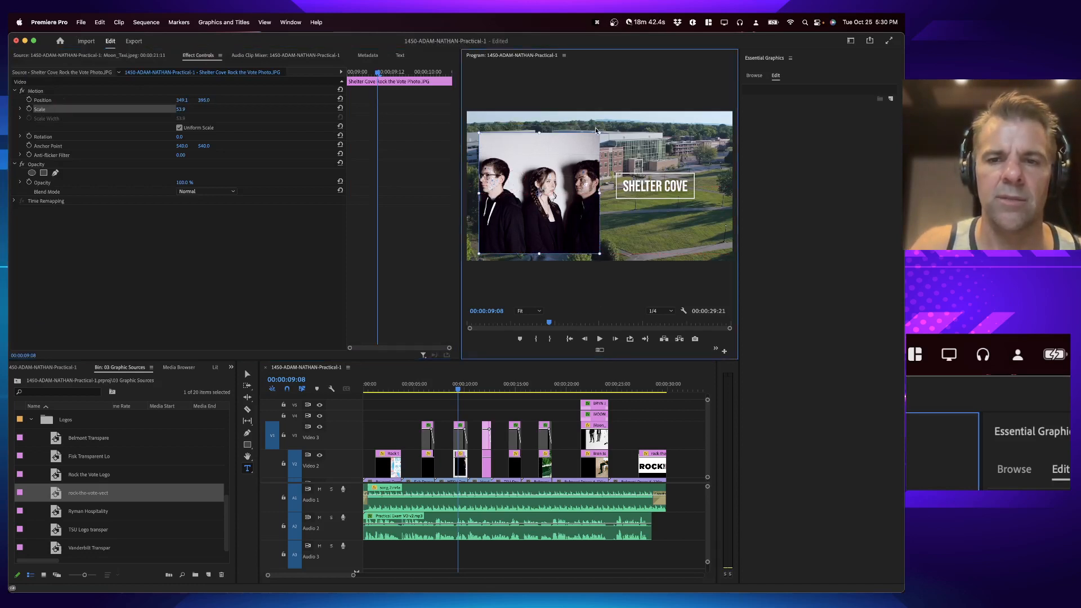
left_click_drag(599, 132, 578, 159)
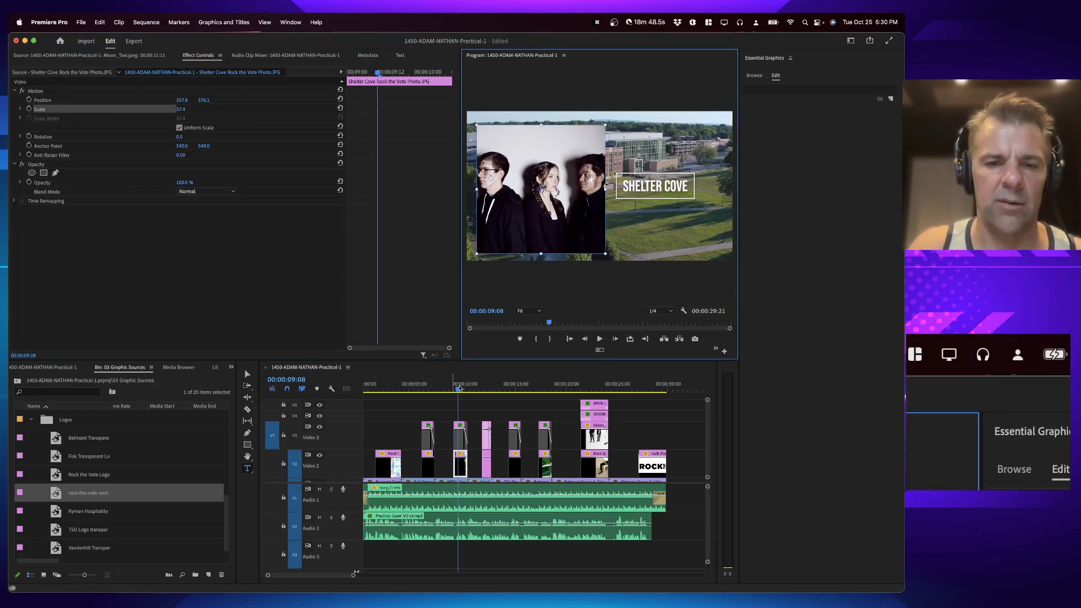
Step: Save the project and read the remaining exam instructions in the Word document
left_click_drag(459, 389, 417, 390)
key("cmd+s")
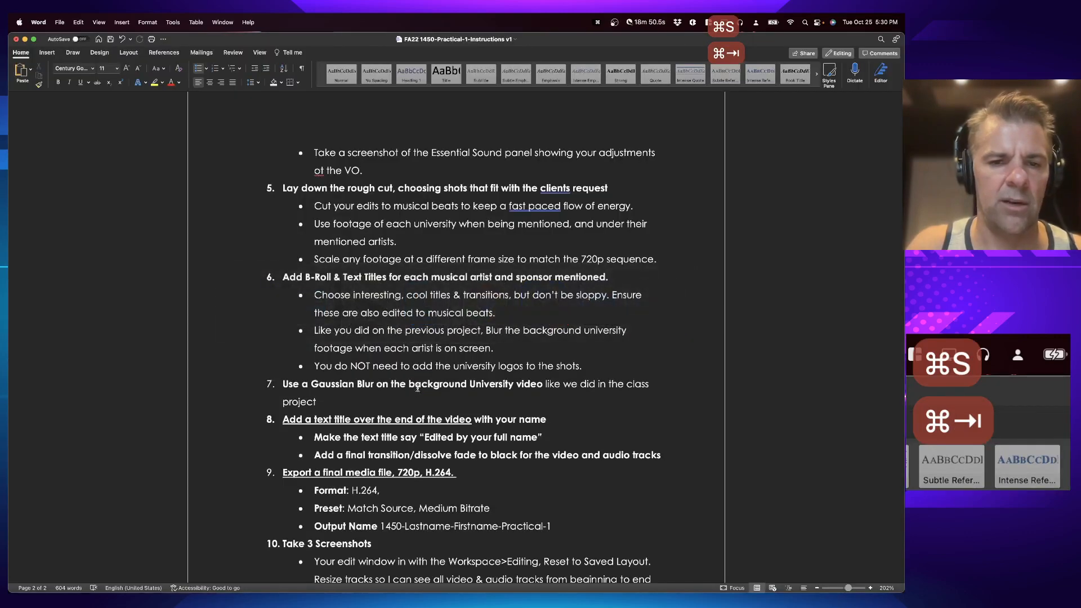
scroll(396, 358, "down", 2)
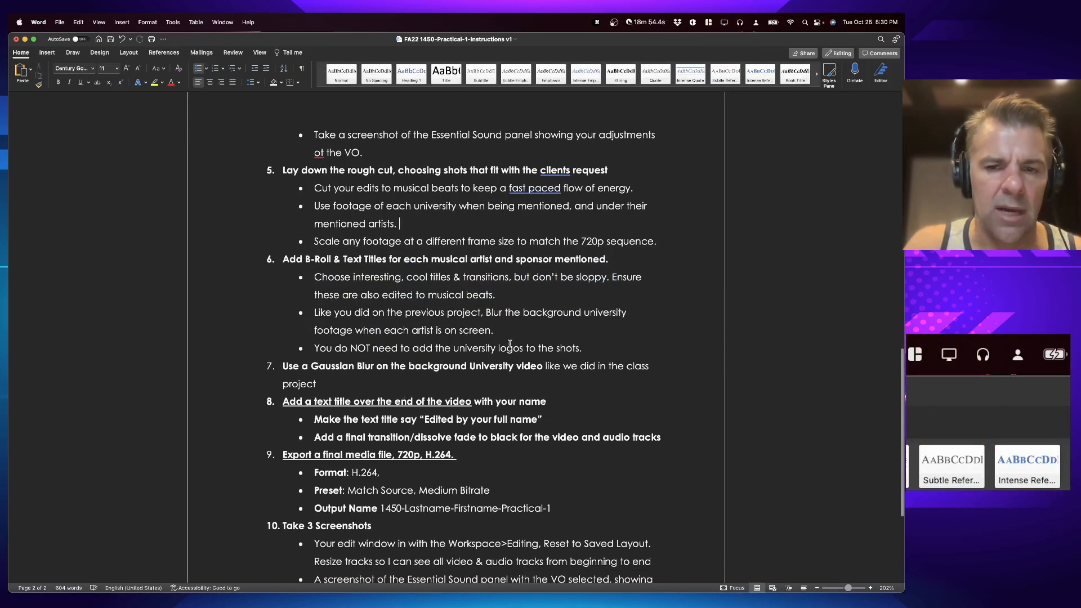
scroll(509, 344, "down", 5)
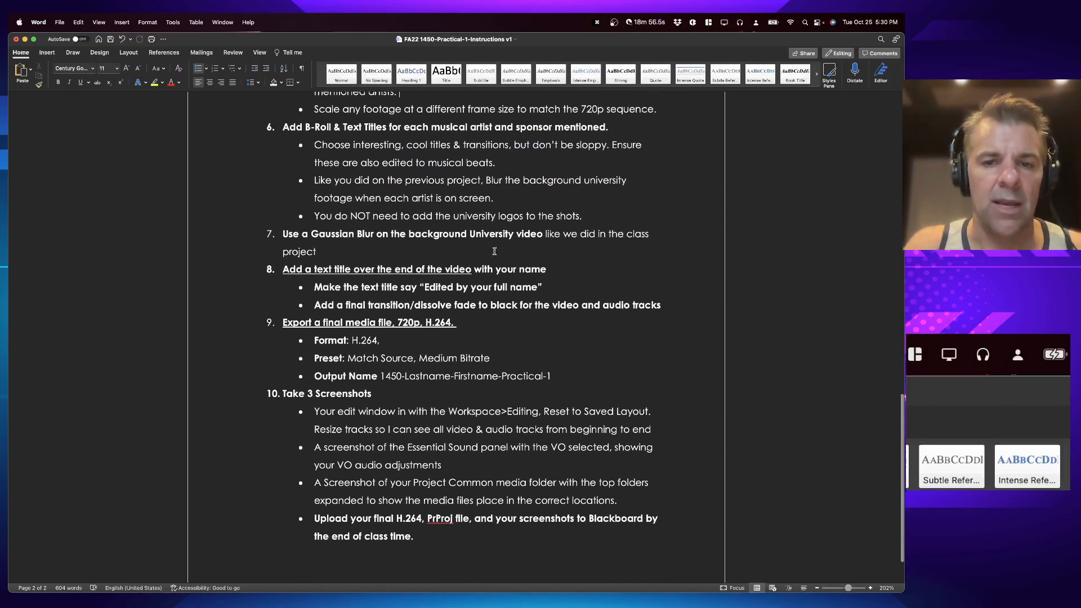
key("super+Tab")
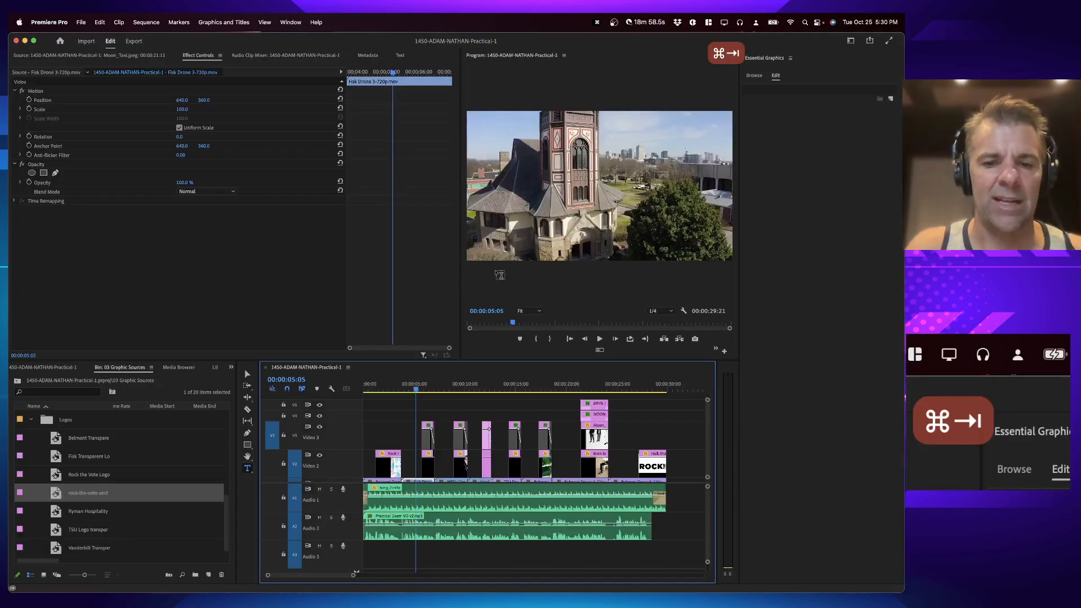
Step: Shift all photo, logo and title clips up one track to free Video 2, and save
key("super+s")
key("equal")
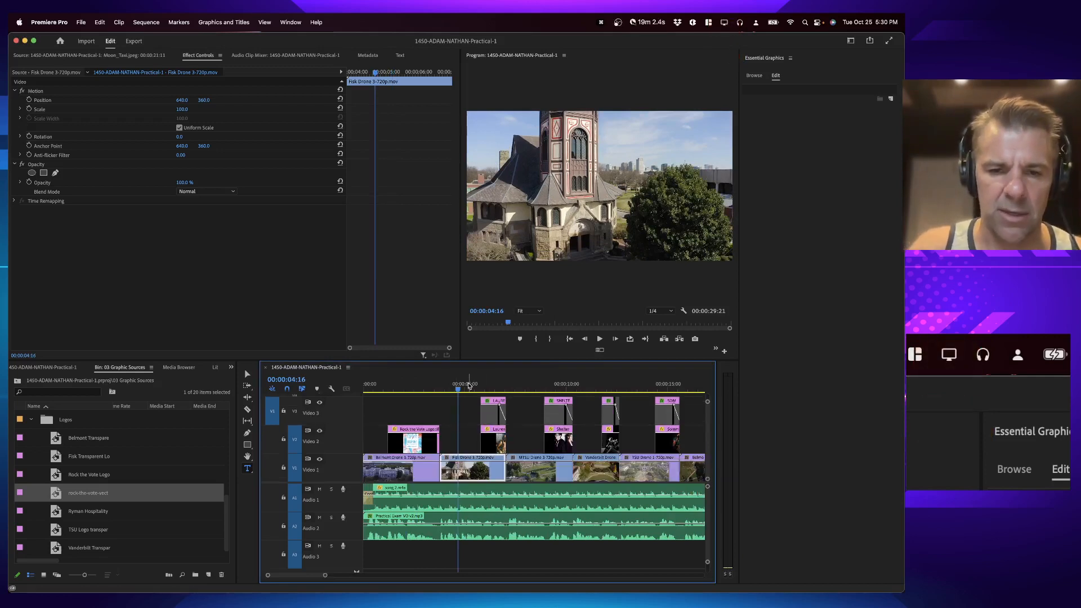
left_click_drag(394, 390, 400, 391)
key("equal")
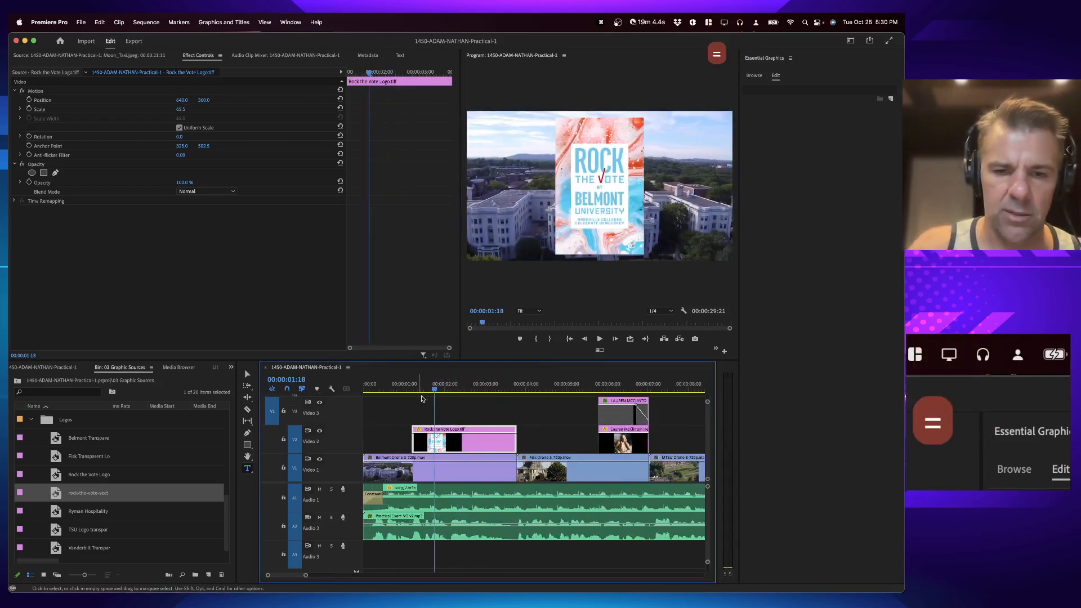
left_click(409, 390)
key("super+s")
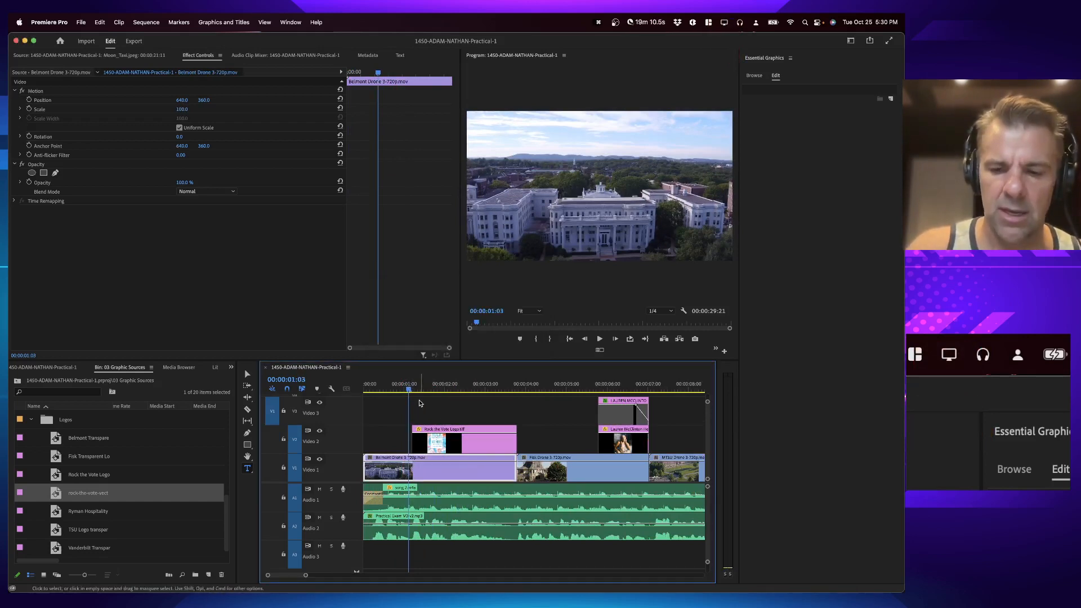
key("grave")
key("backslash")
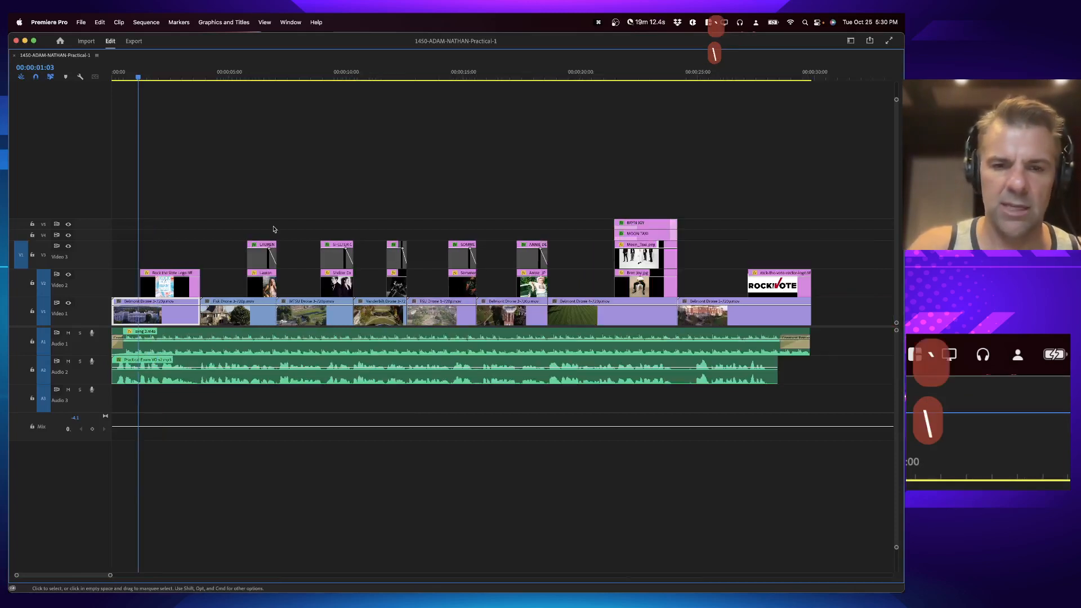
left_click_drag(811, 197, 169, 288)
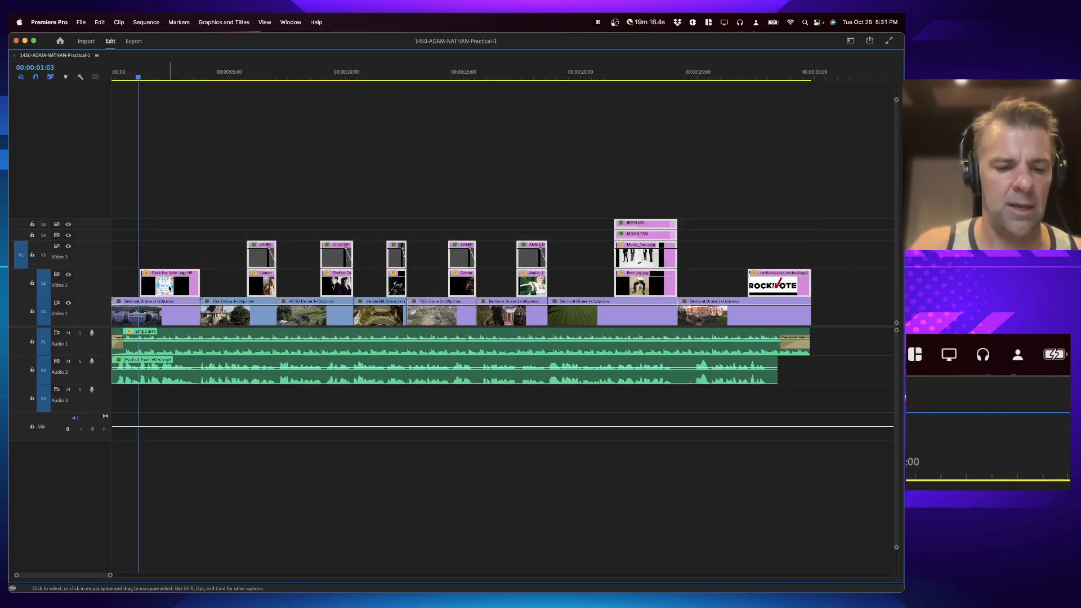
key("alt+Up")
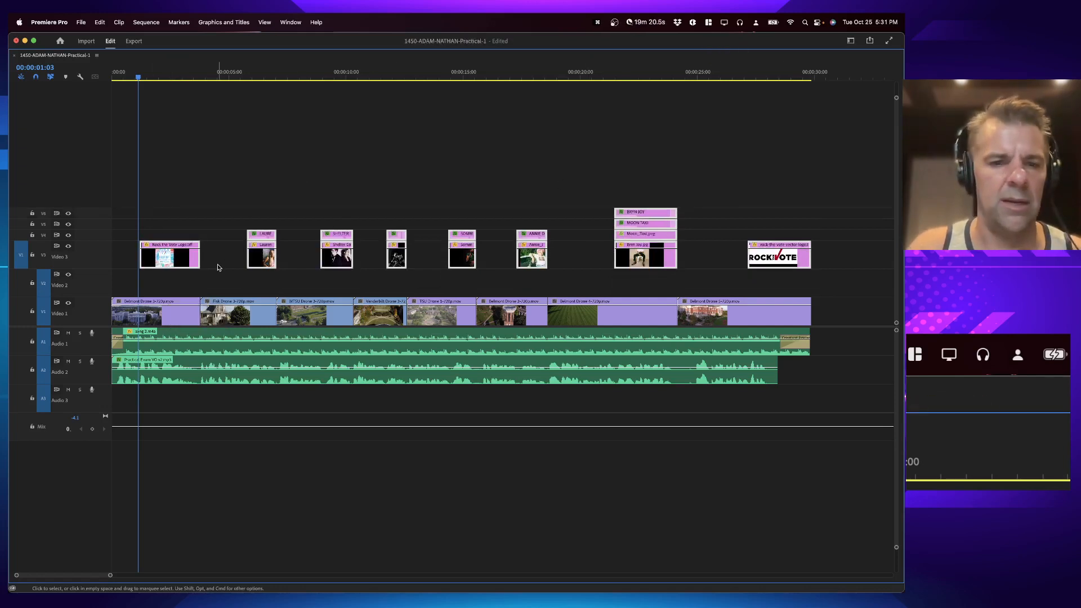
key("super+s")
key("grave")
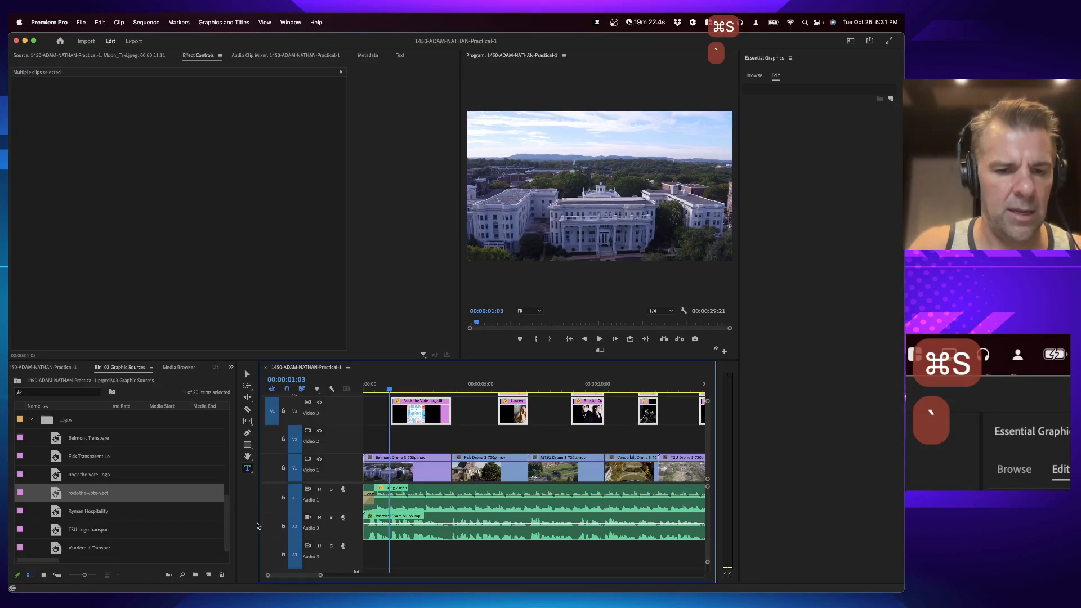
Step: Create a new 1280 x 720 adjustment layer in the bin and name it "BLUR"
left_click(210, 574)
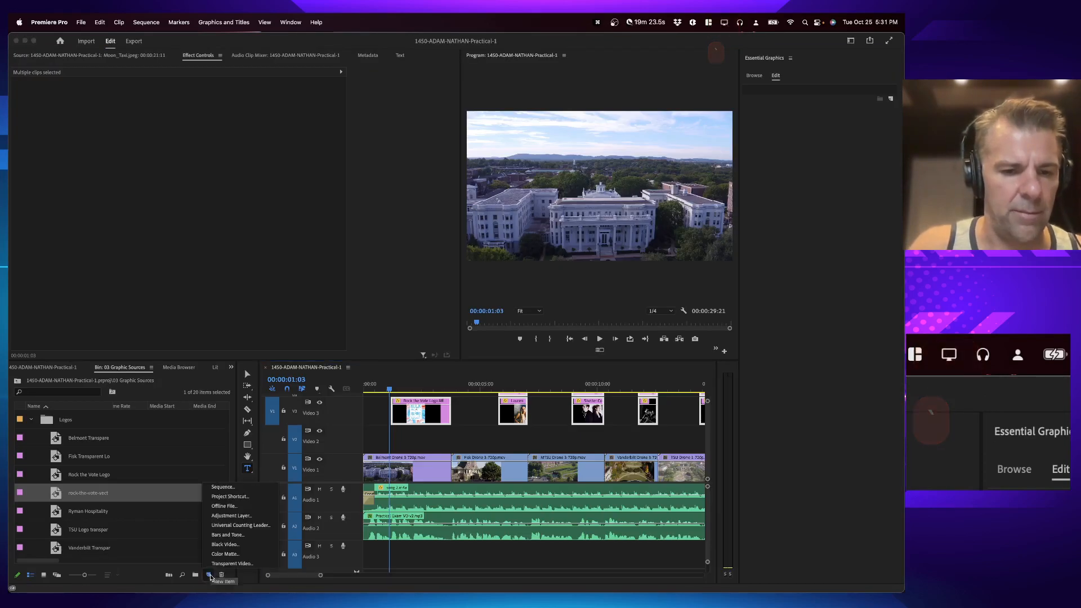
left_click(245, 517)
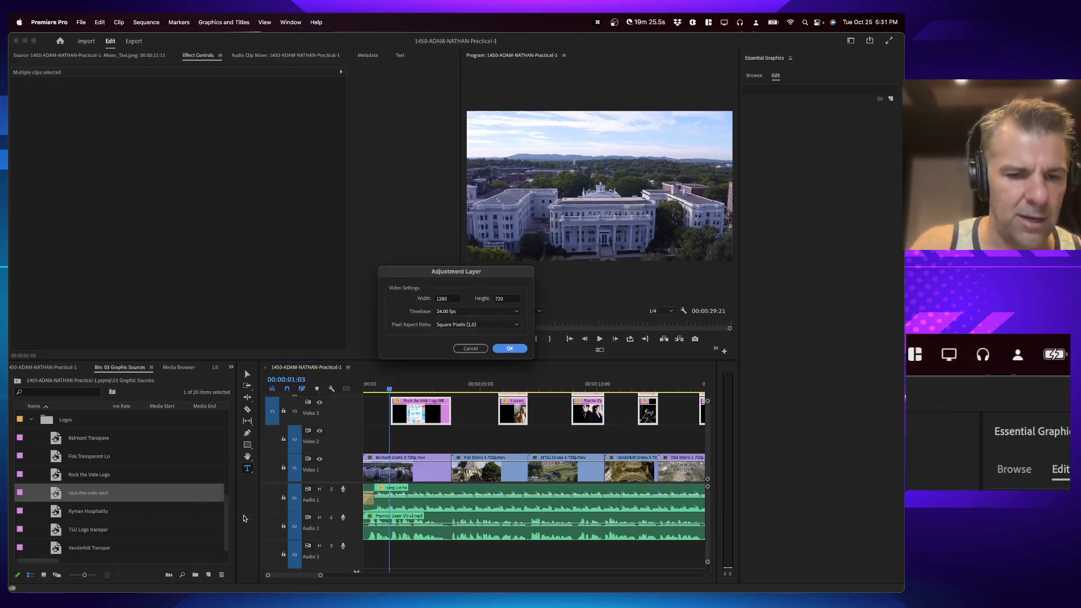
left_click(509, 348)
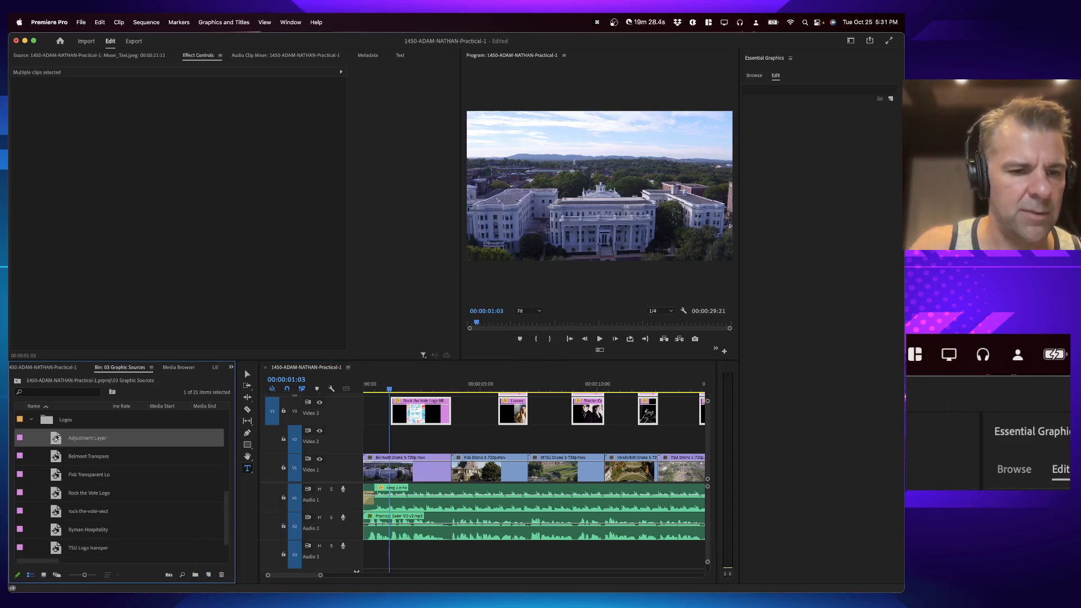
left_click(86, 439)
type("BLUR")
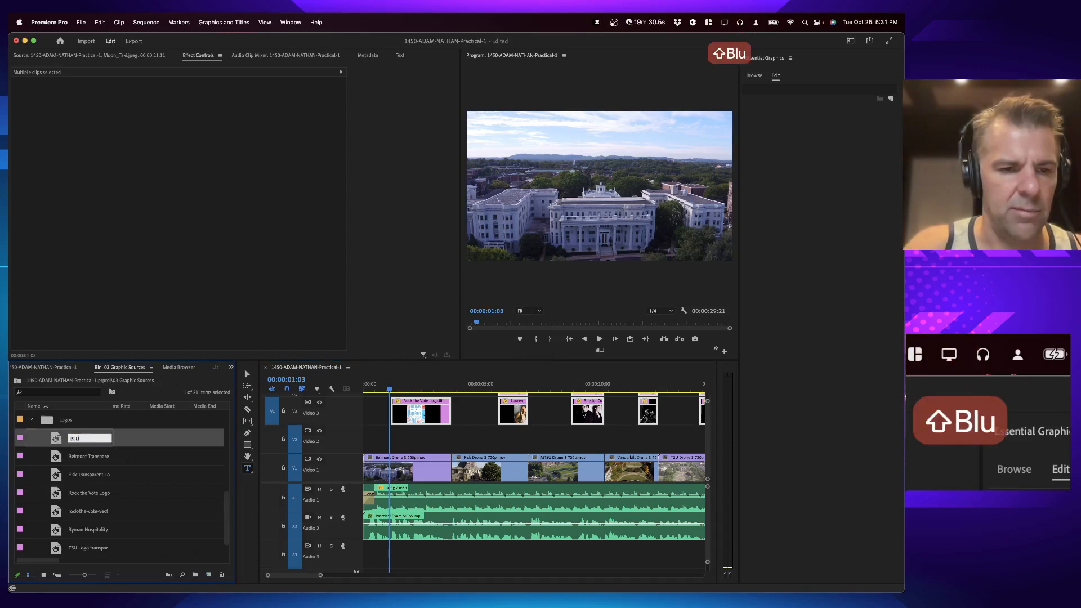
key("Return")
Step: Place the BLUR adjustment layer on Video 2 and extend it to the end of the drone footage
left_click_drag(61, 438, 445, 442)
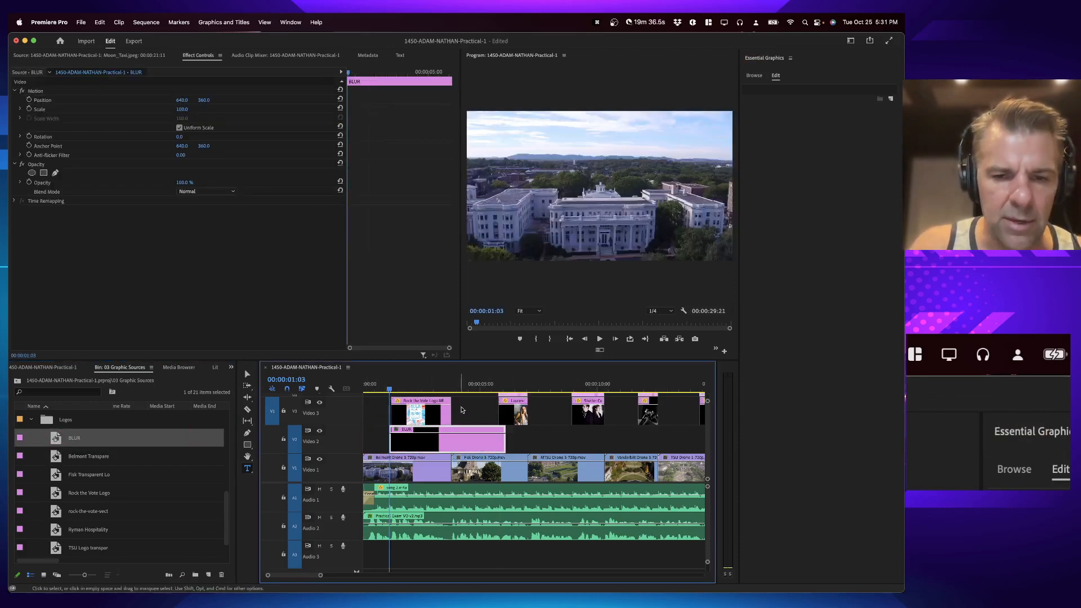
key("minus")
key("minus")
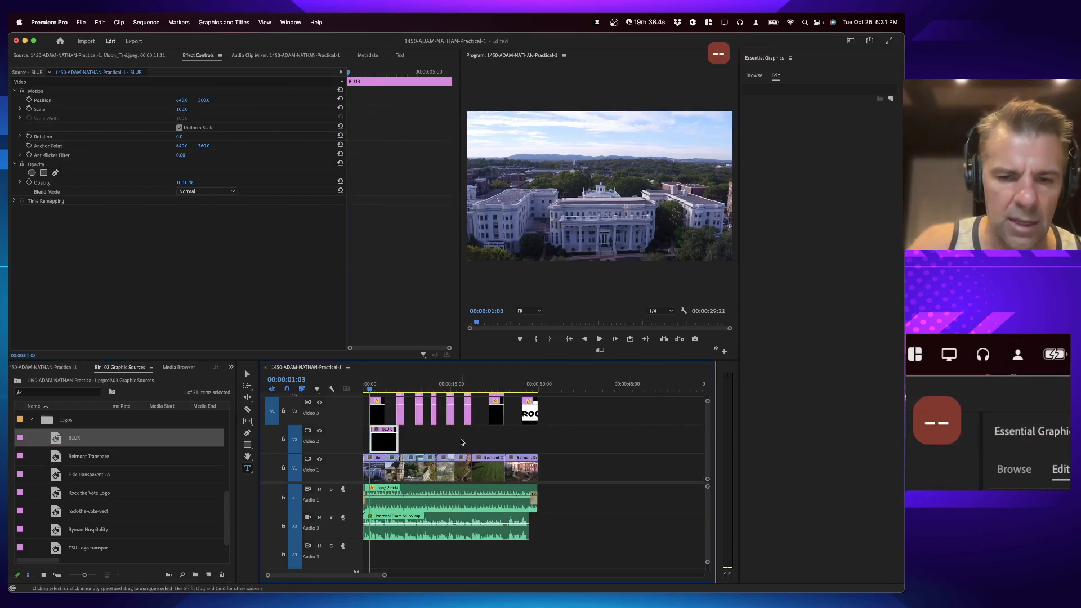
left_click_drag(395, 442, 536, 443)
key("equal")
key("equal")
key("equal")
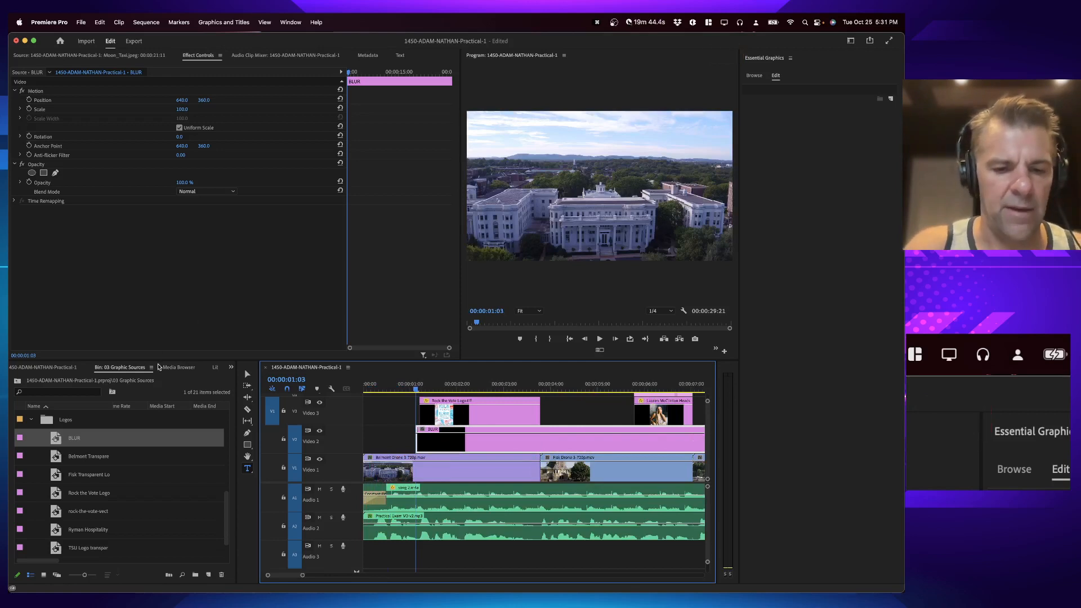
Step: Apply the Gaussian Blur effect to the BLUR adjustment layer
key("shift+5")
key("shift+7")
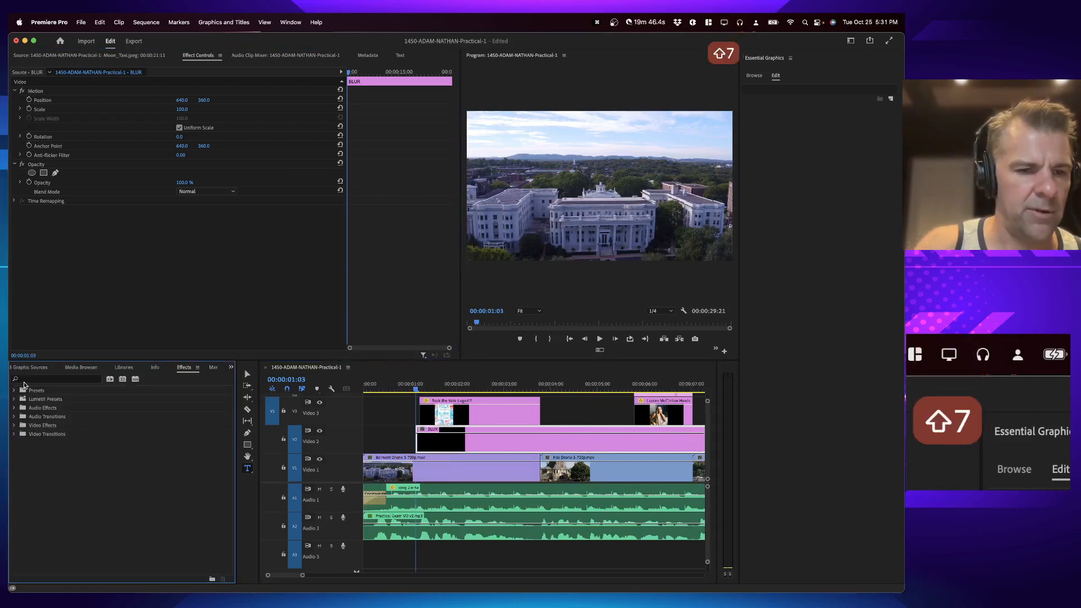
left_click(56, 379)
type("gau")
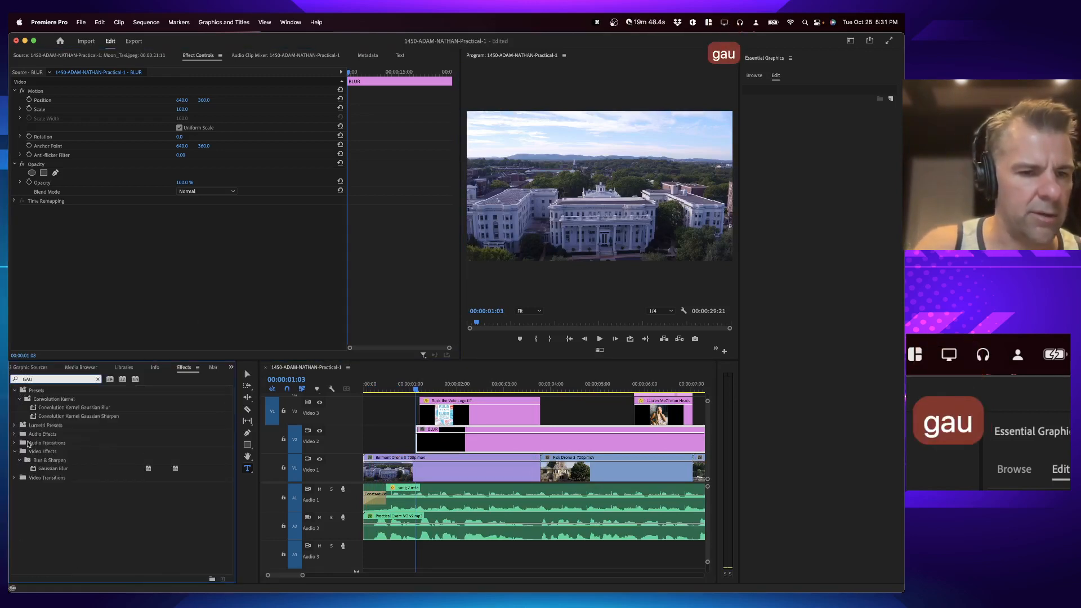
left_click_drag(44, 471, 507, 444)
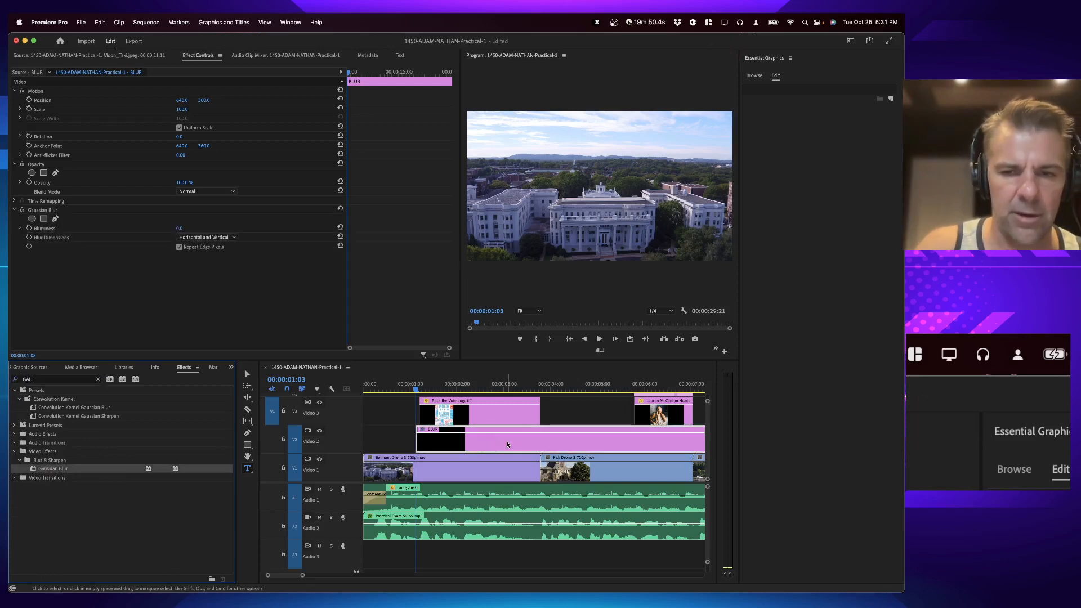
Step: Set the Gaussian Blur's Blurriness on the adjustment layer to 18
mouse_move(569, 378)
left_mouse_down()
mouse_move(493, 379)
mouse_move(557, 379)
left_mouse_up()
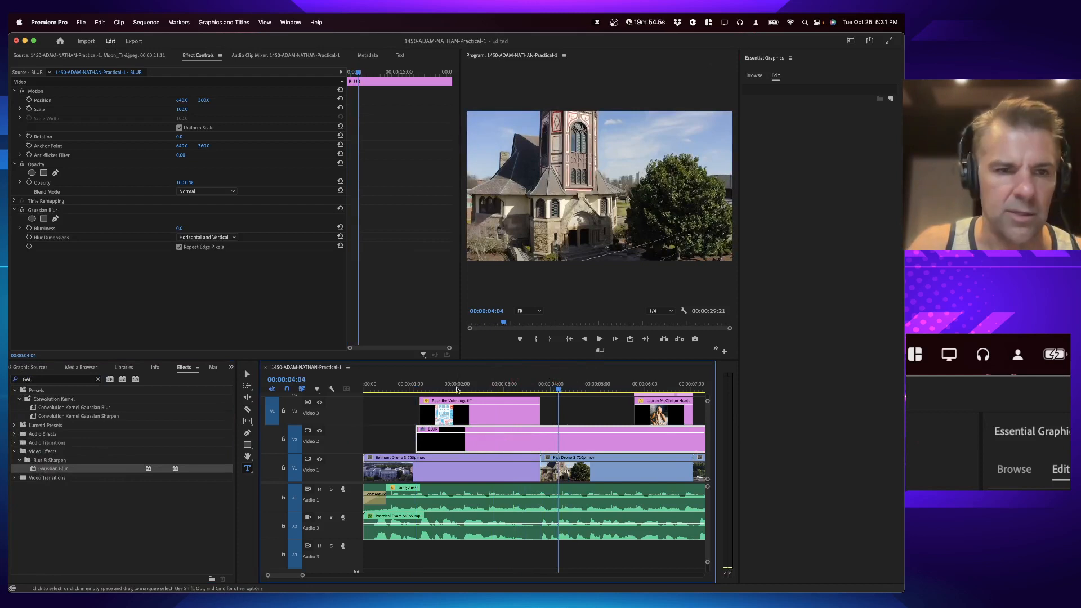
left_click(178, 230)
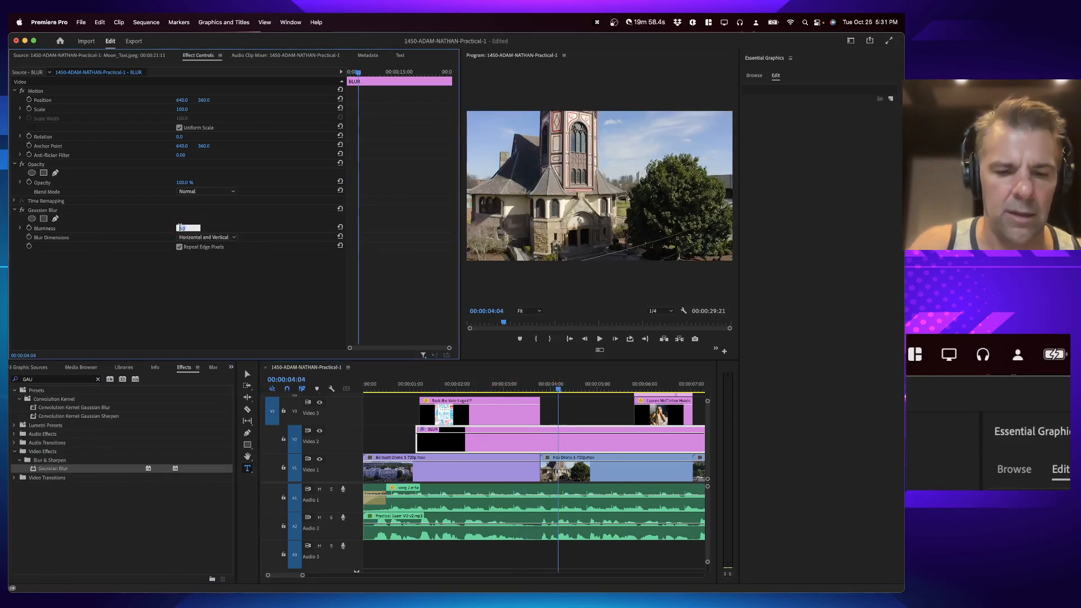
type("10")
key("Return")
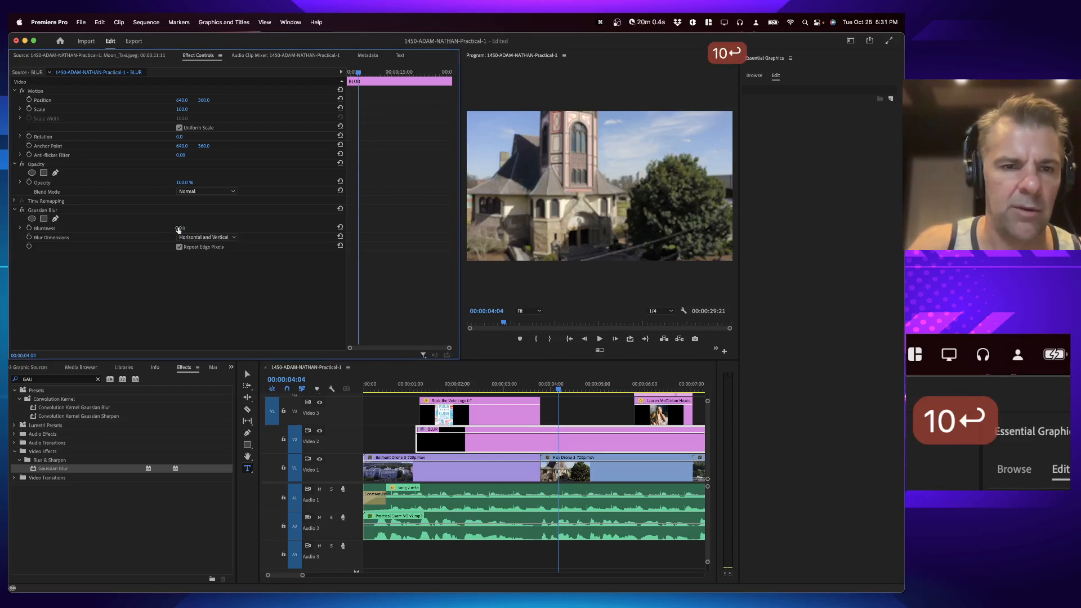
left_click_drag(179, 229, 178, 228)
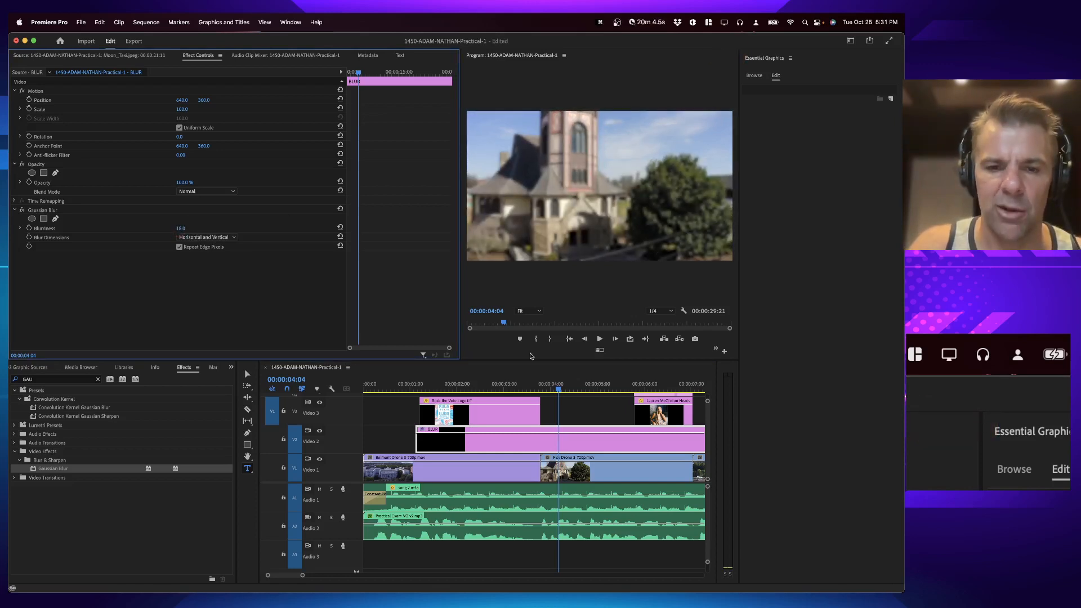
left_click(561, 386)
key("minus")
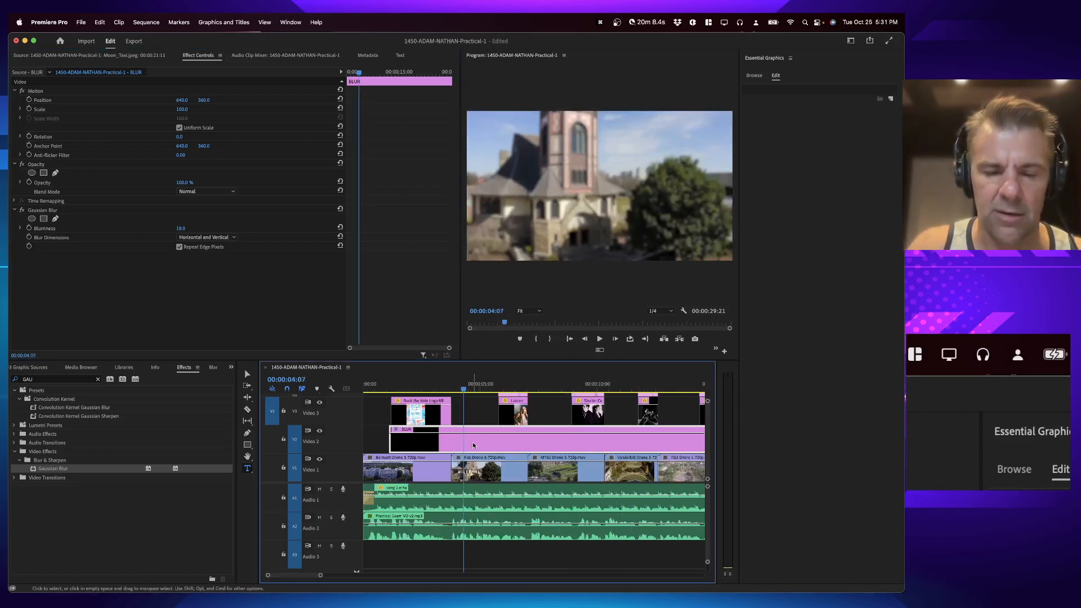
key("minus")
key("equal")
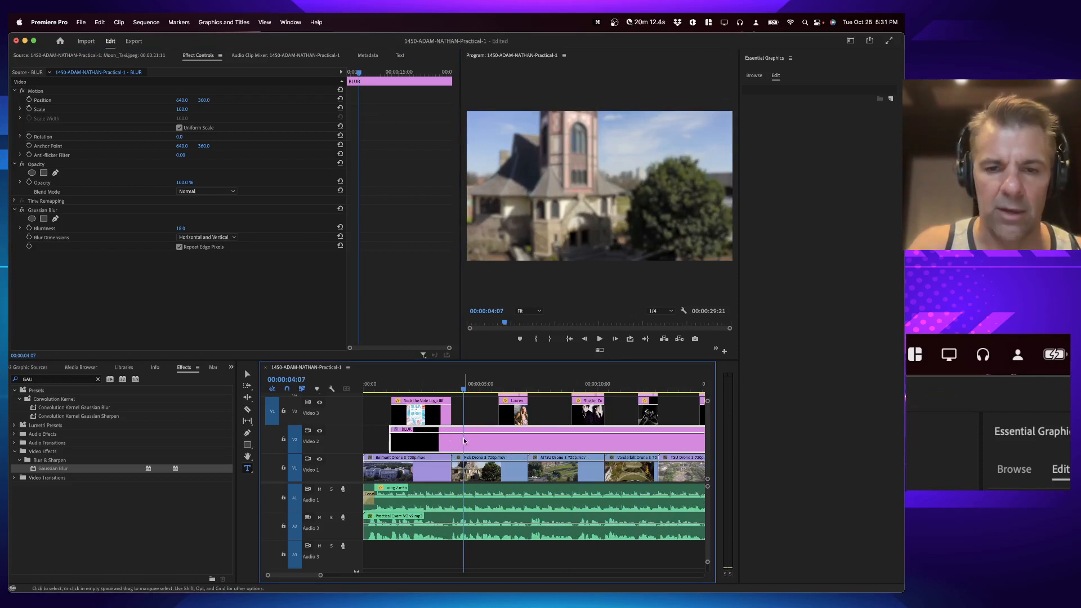
Step: Split the BLUR adjustment layer at the start and end of the opening logo and the first artist photos
left_click(513, 415)
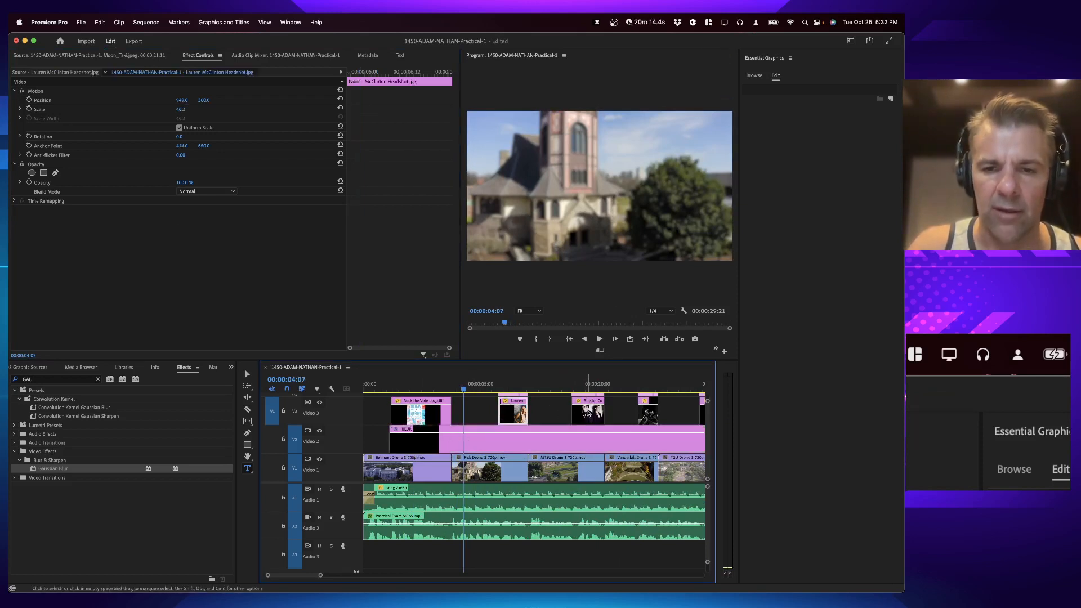
left_click(586, 413)
left_click(512, 387)
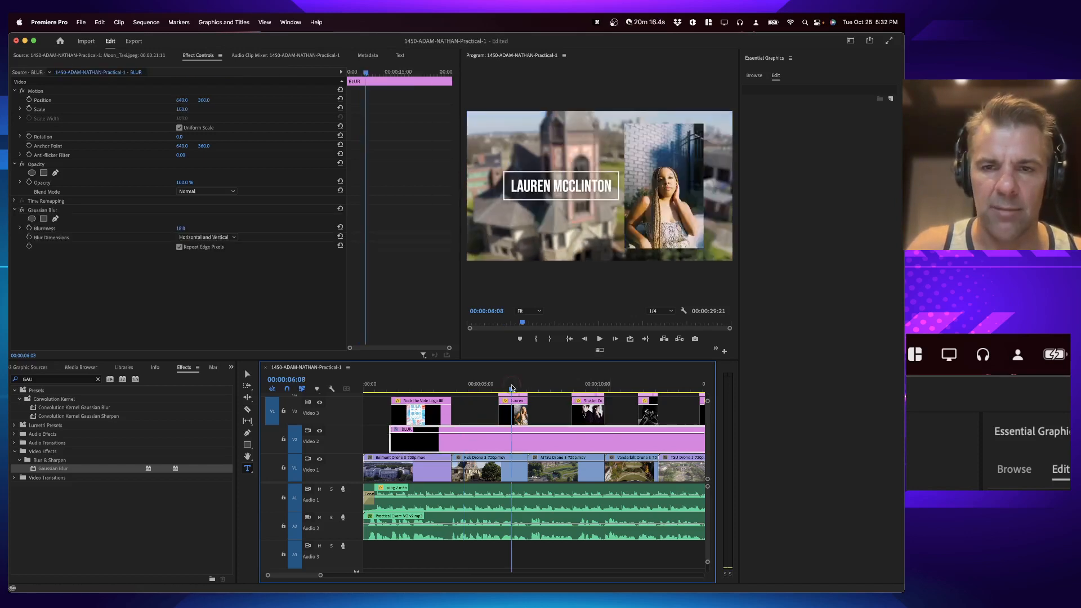
left_click_drag(511, 388, 451, 384)
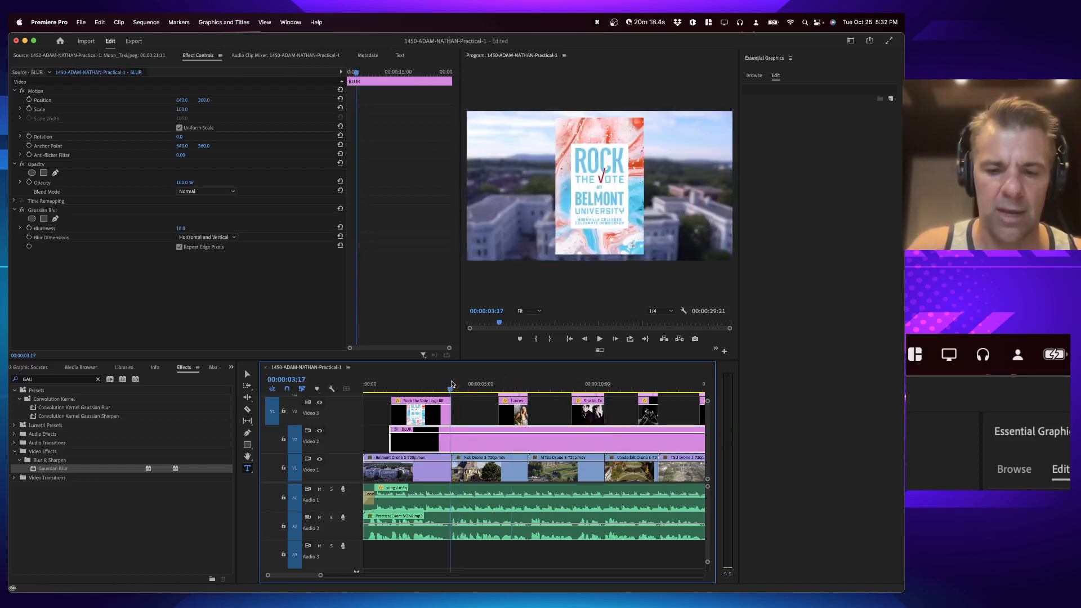
key("equal")
key("Down")
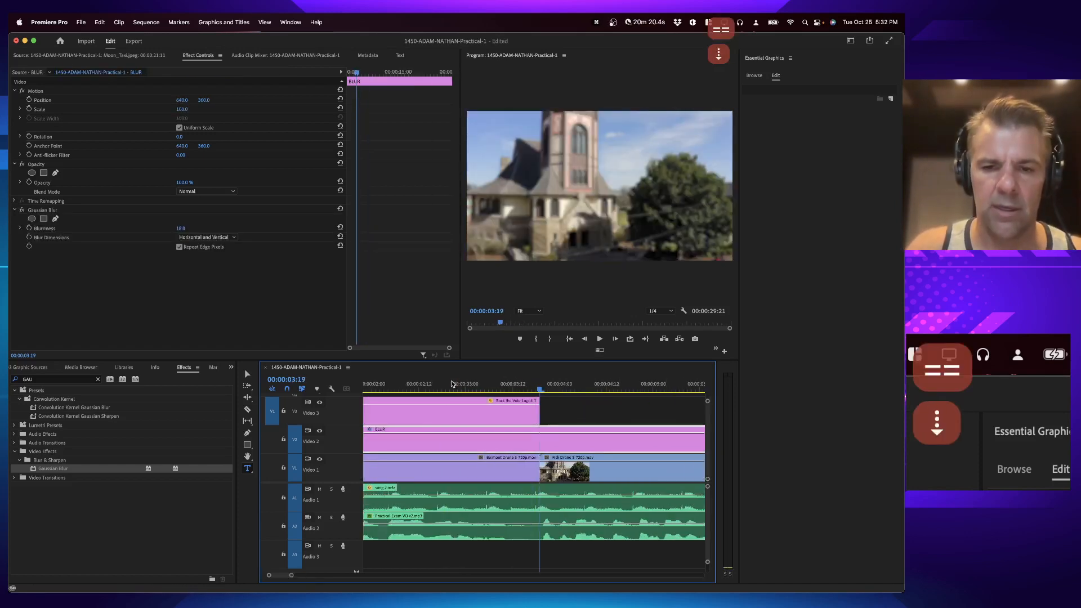
key("b")
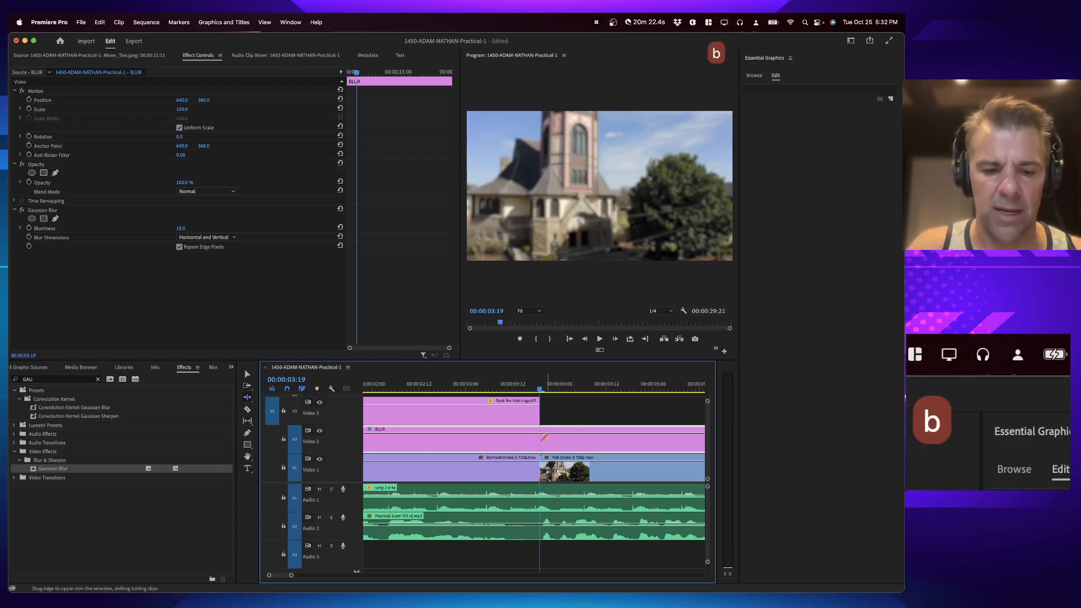
key("c")
left_click(539, 437)
key("minus")
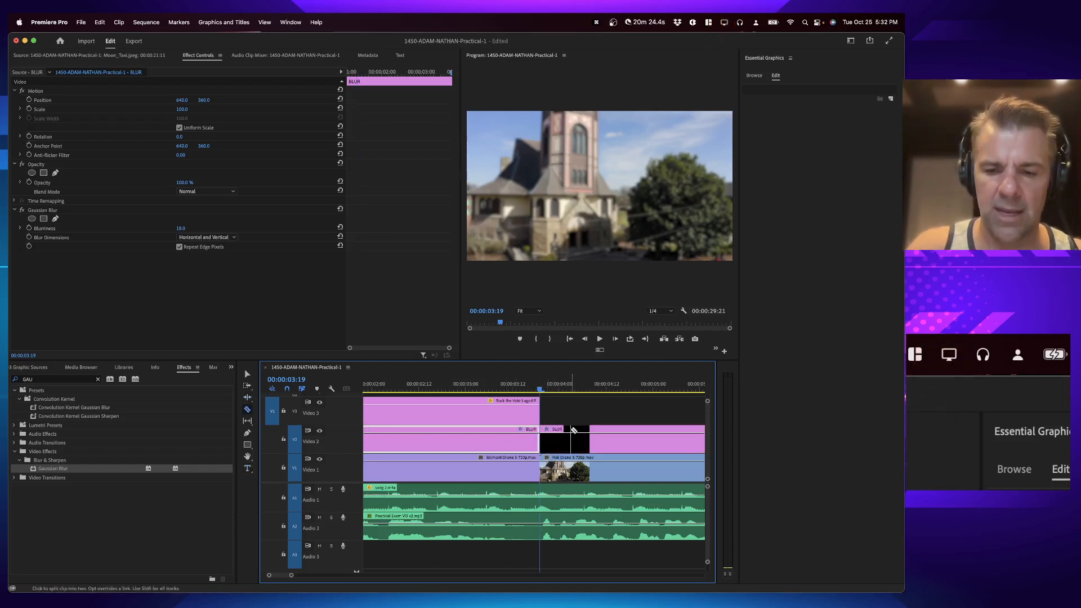
left_click(635, 439)
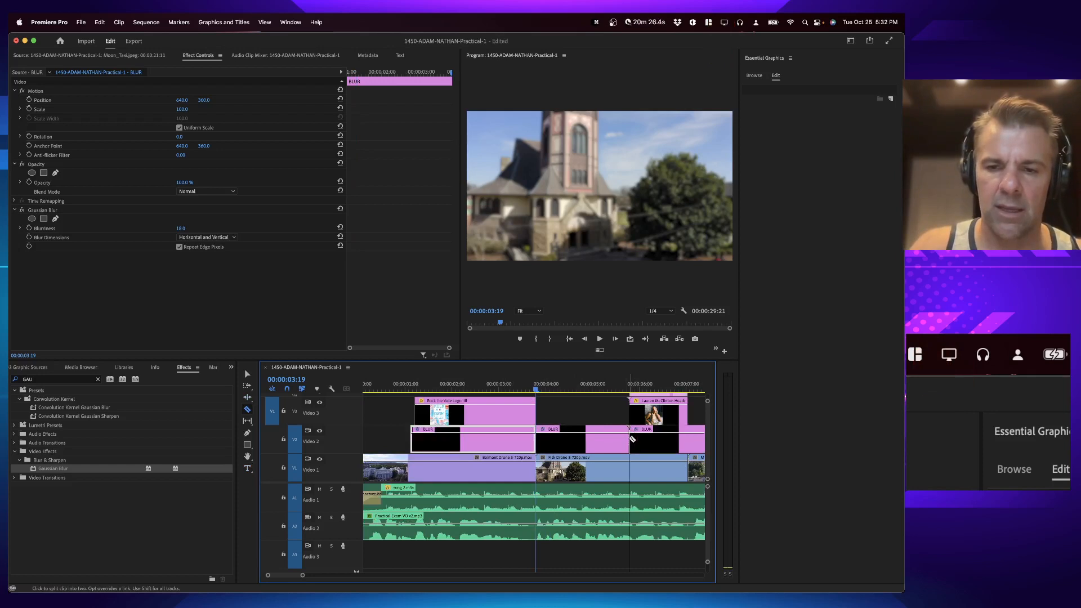
scroll(631, 440, "right", 3)
left_click(585, 434)
left_click(632, 434)
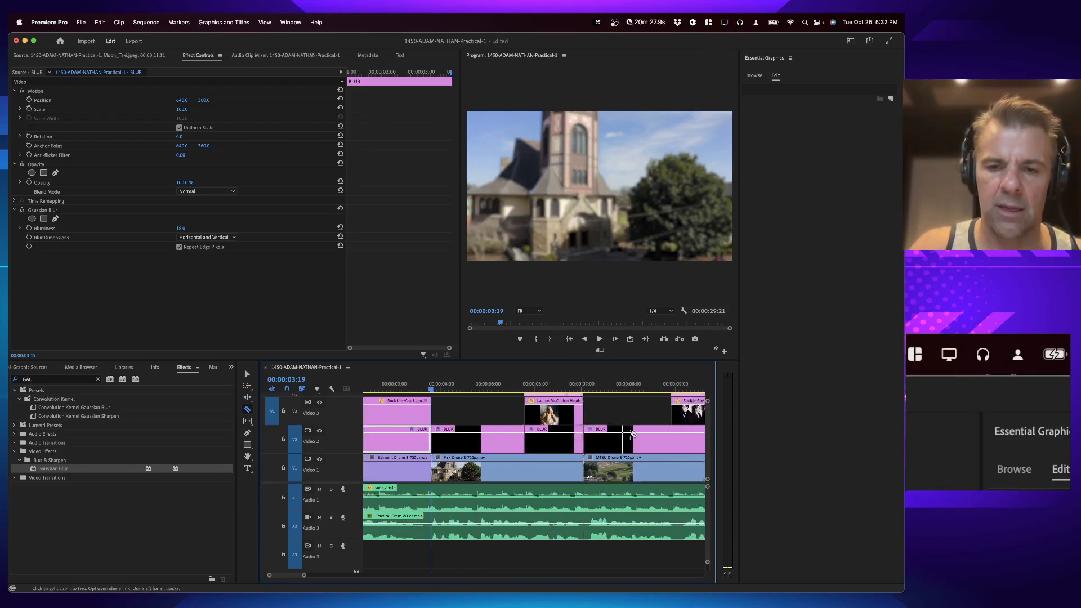
left_click(669, 436)
key("super+z")
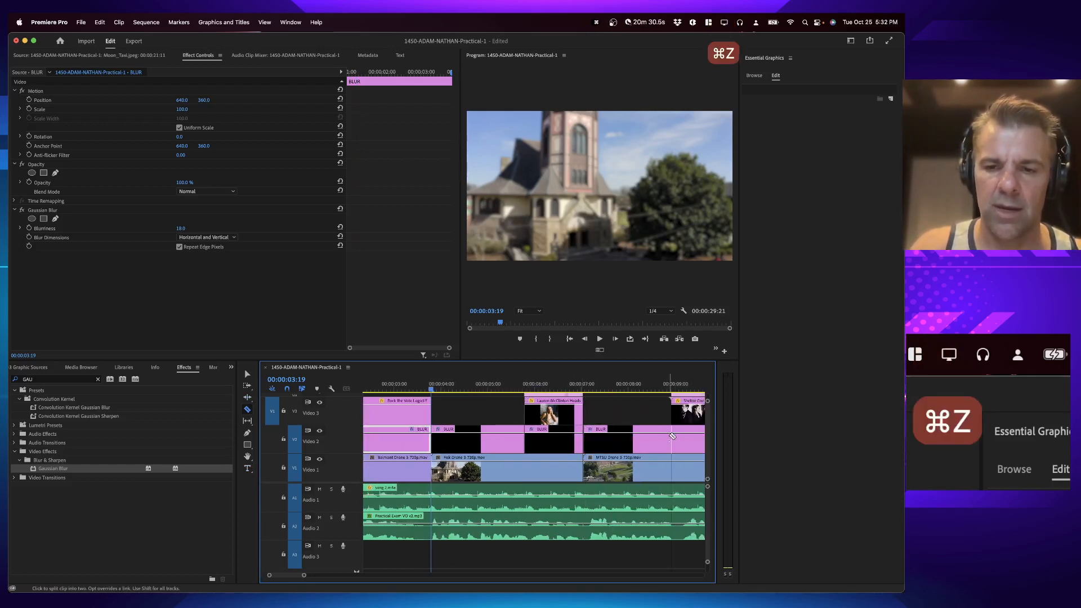
left_click(672, 436)
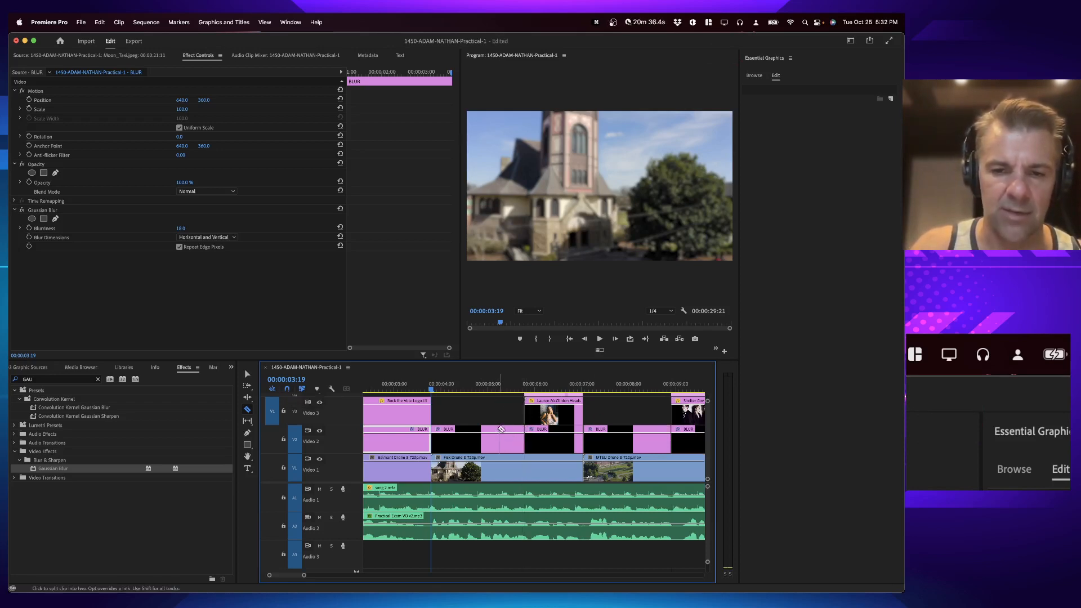
Step: Split the BLUR adjustment layer at the edges of the remaining artist photos and the closing logo
key("grave")
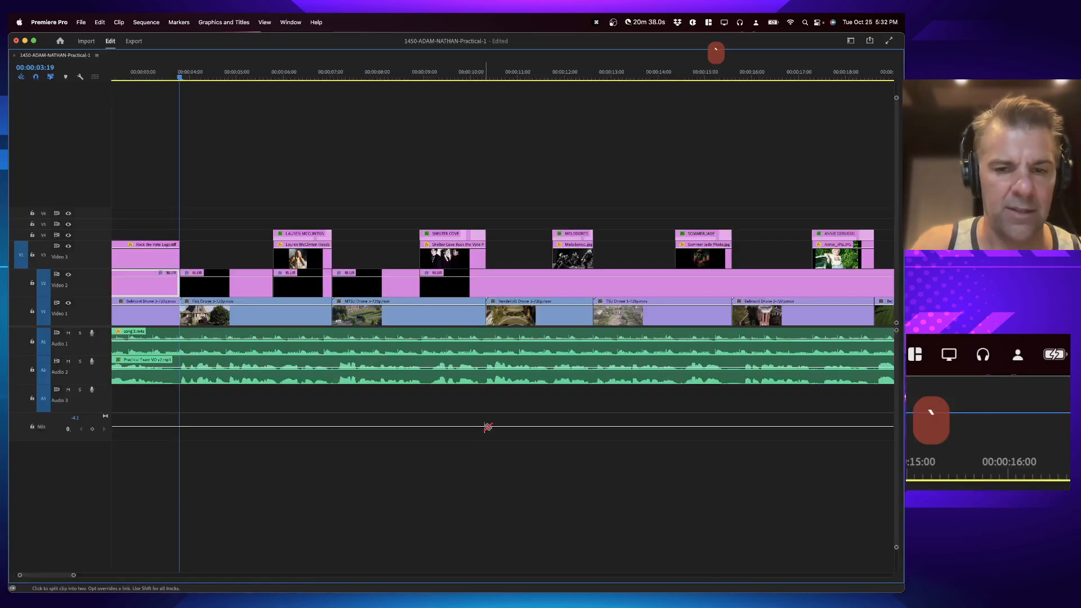
left_click(486, 286)
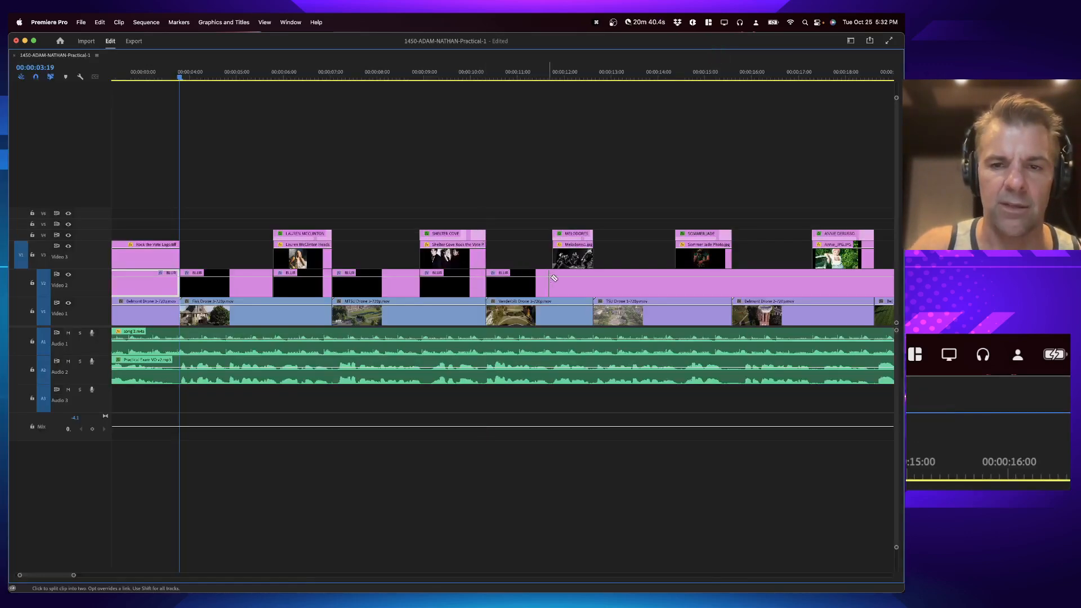
left_click(552, 278)
left_click(676, 279)
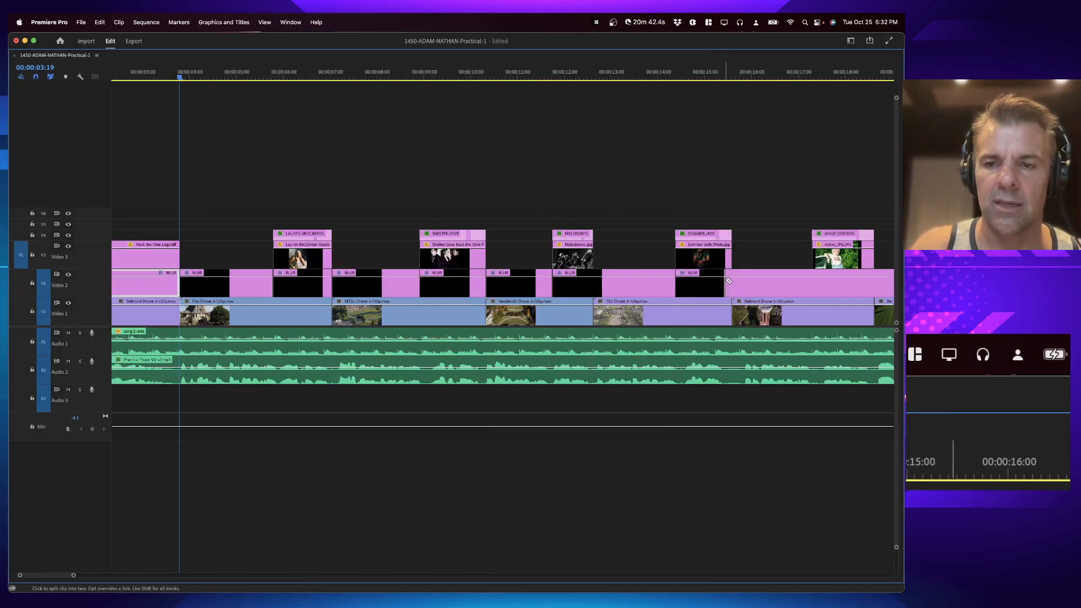
left_click(732, 279)
left_click(816, 279)
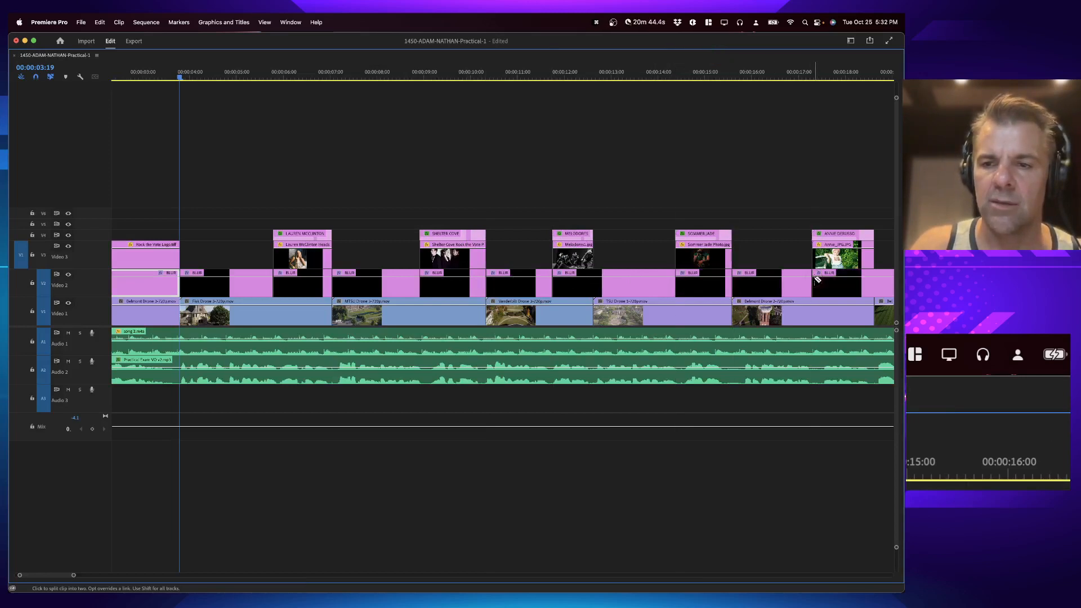
left_click(875, 280)
scroll(875, 280, "right", 6)
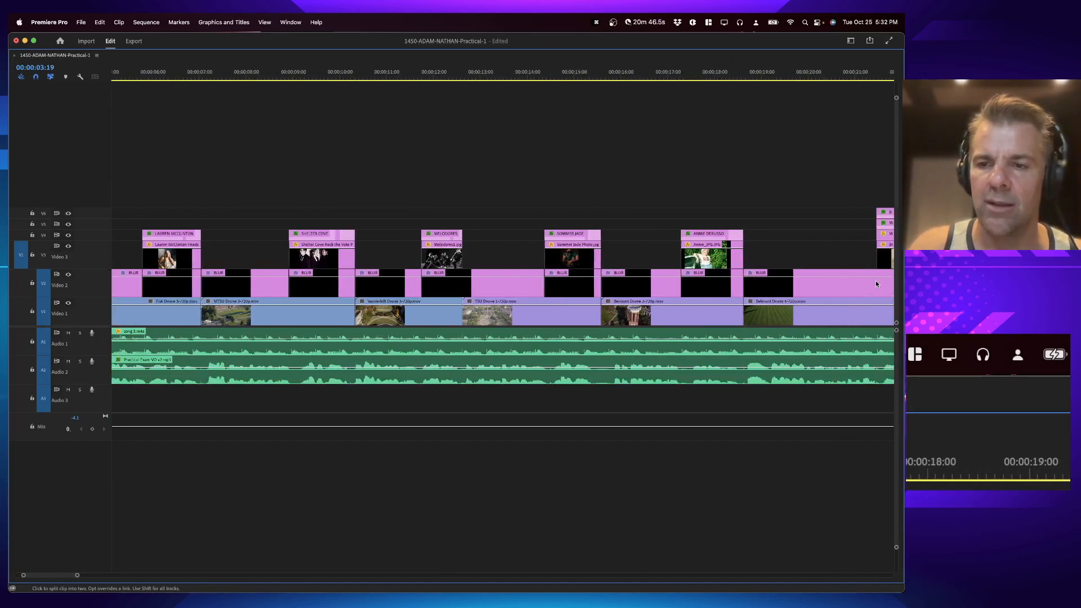
left_click(732, 280)
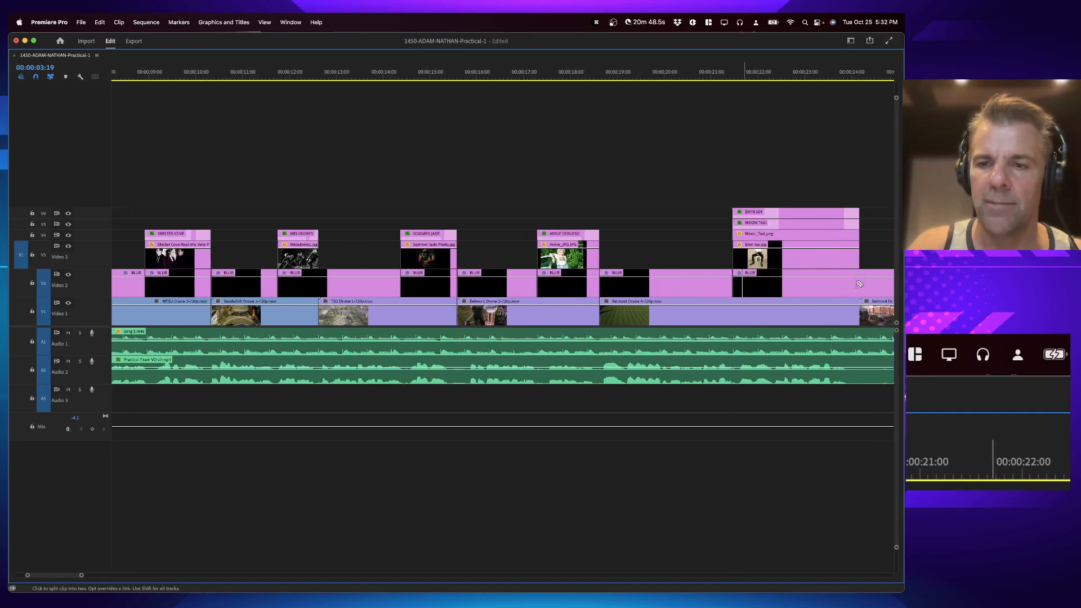
left_click(859, 281)
scroll(855, 282, "right", 4)
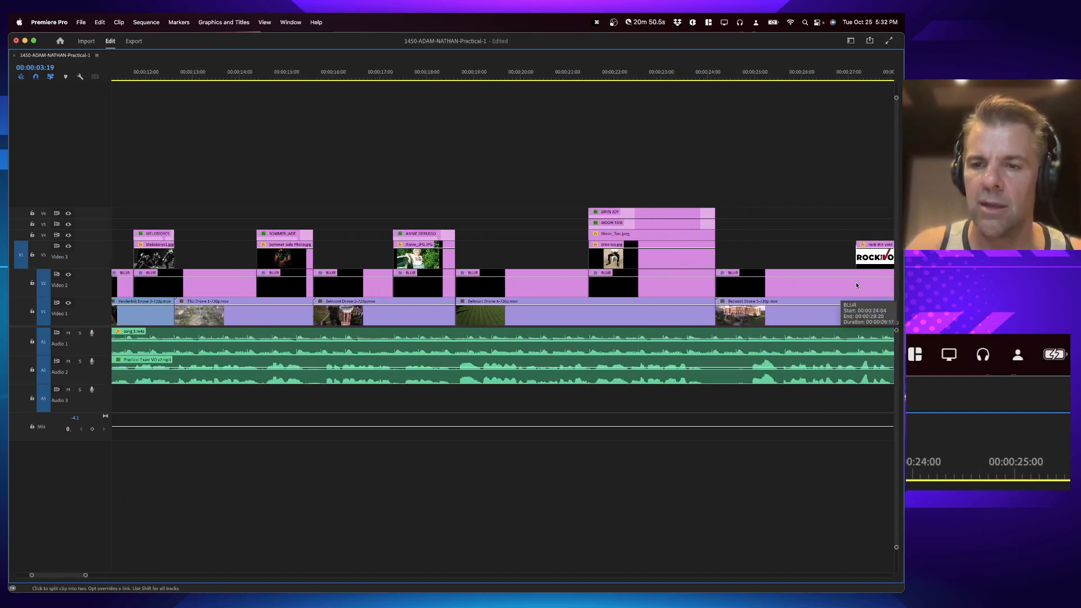
left_click(791, 281)
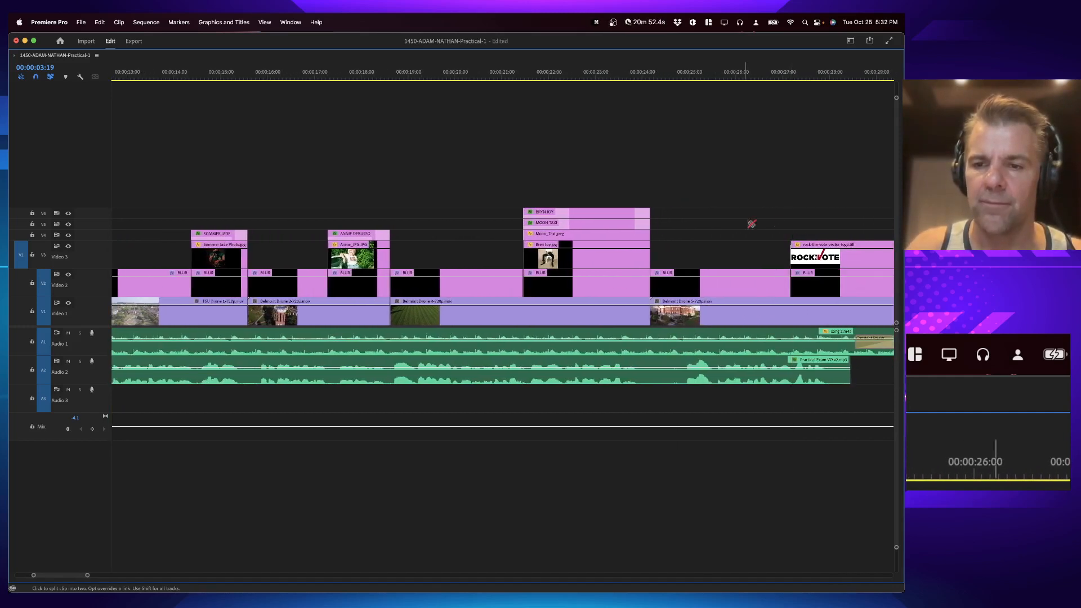
Step: Delete the BLUR segments lying in the gaps between the logos and artist photos
key("v")
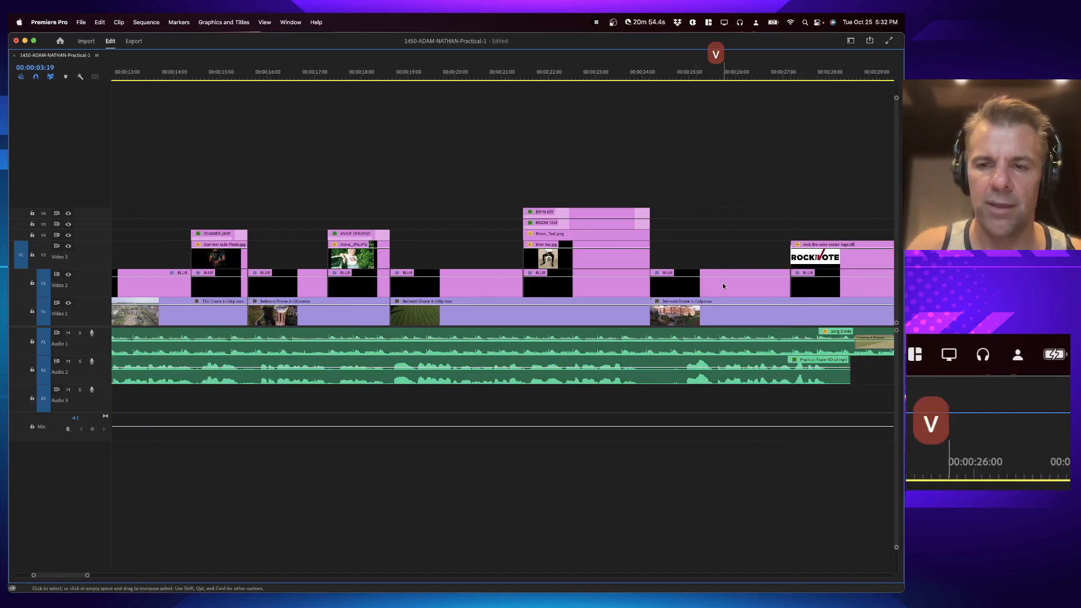
scroll(738, 244, "right", 2)
scroll(739, 243, "right", 1)
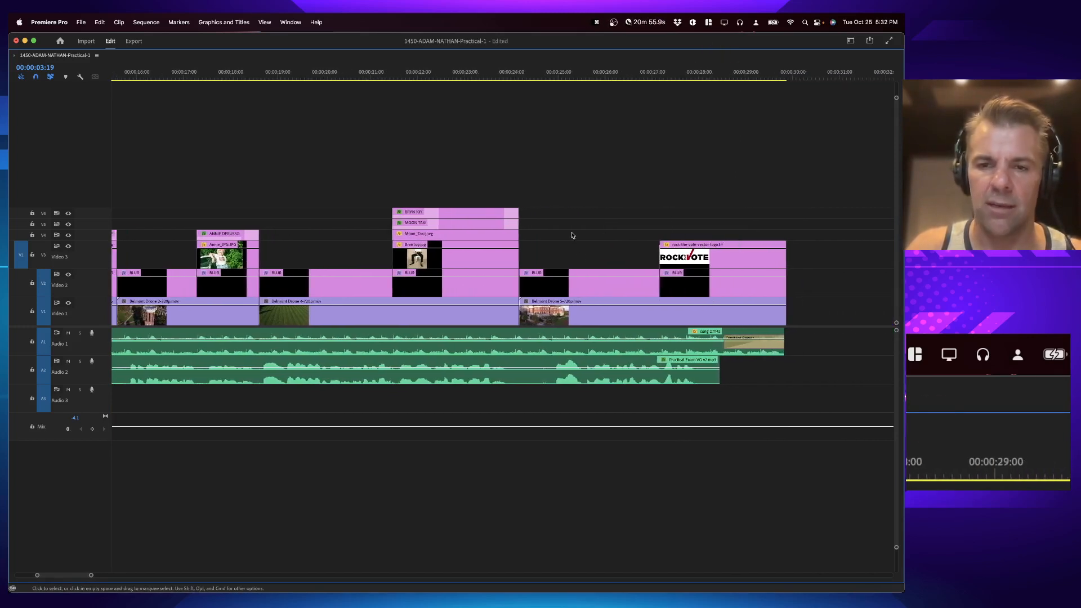
left_click(585, 290)
key("BackSpace")
left_click(374, 286)
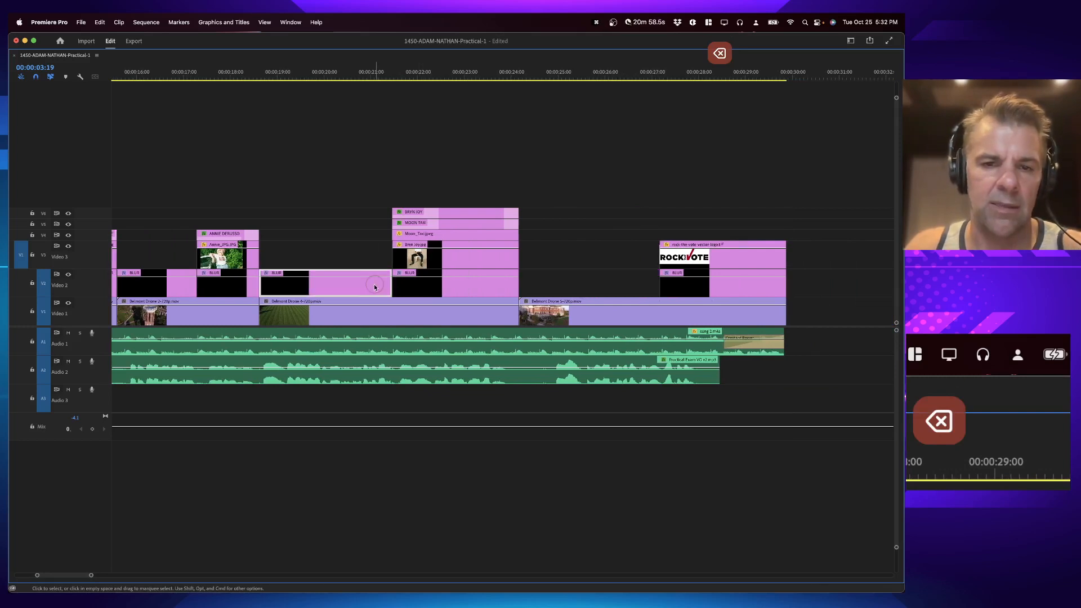
key("BackSpace")
scroll(373, 287, "left", 10)
left_click(474, 286)
key("BackSpace")
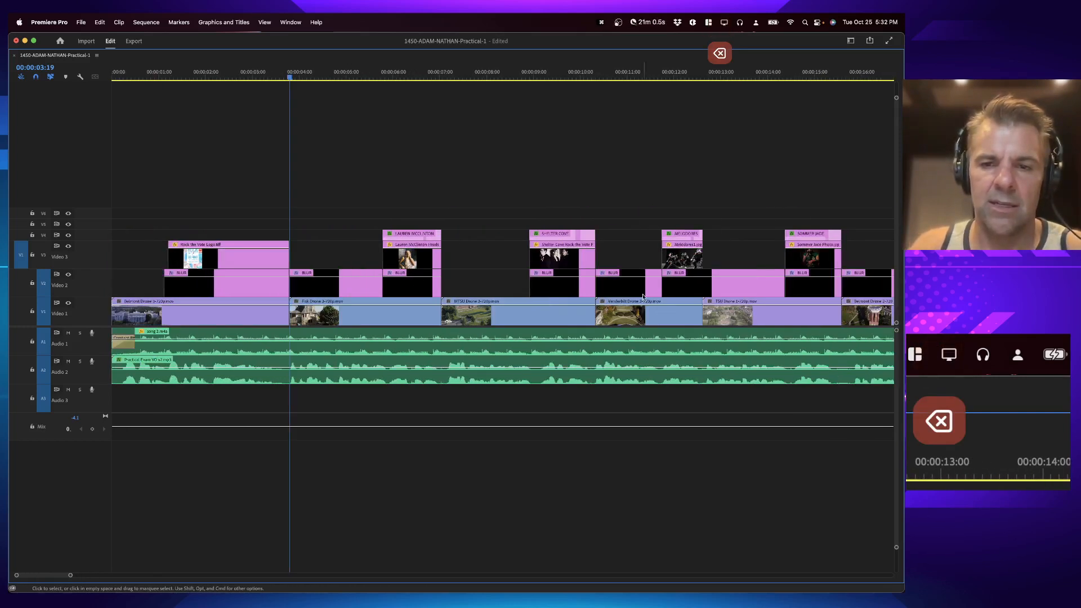
left_click(643, 297)
key("BackSpace")
Step: Split the BLUR segment at the end of a later artist photo and delete the leftover BLUR pieces
left_click(749, 289)
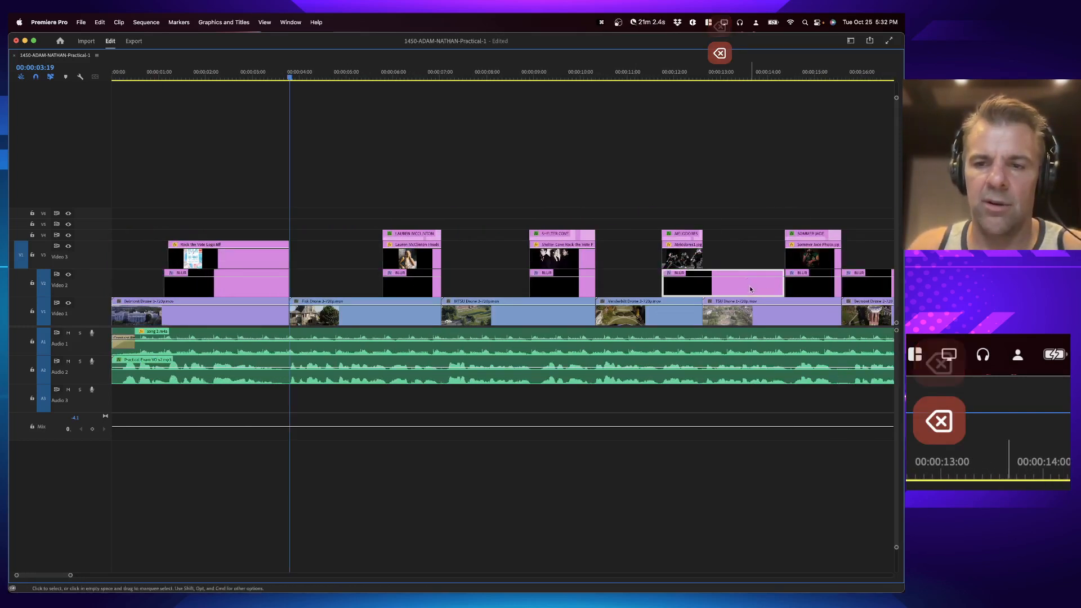
key("b")
key("c")
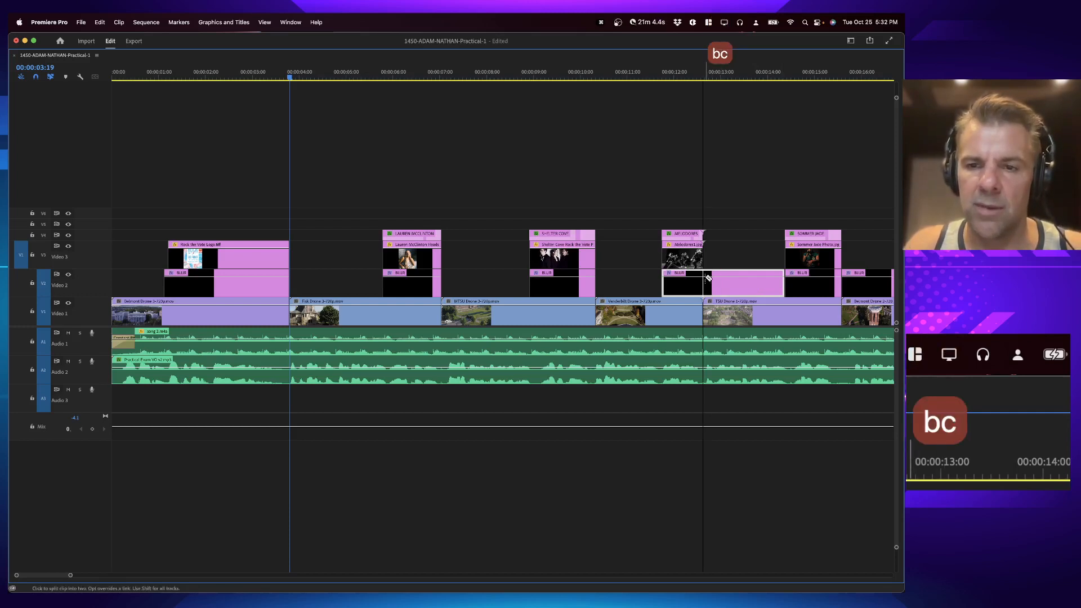
left_click(708, 278)
key("v")
left_click(743, 284)
key("BackSpace")
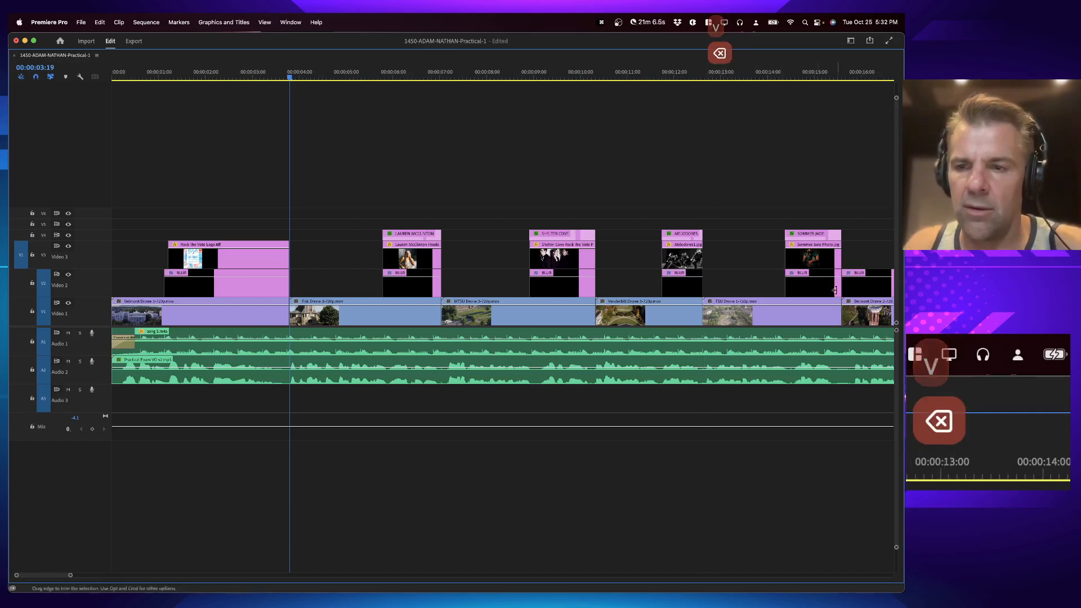
left_click(855, 288)
key("BackSpace")
Step: Trim the first BLUR segment's start to line up with the start of the opening logo
key("backslash")
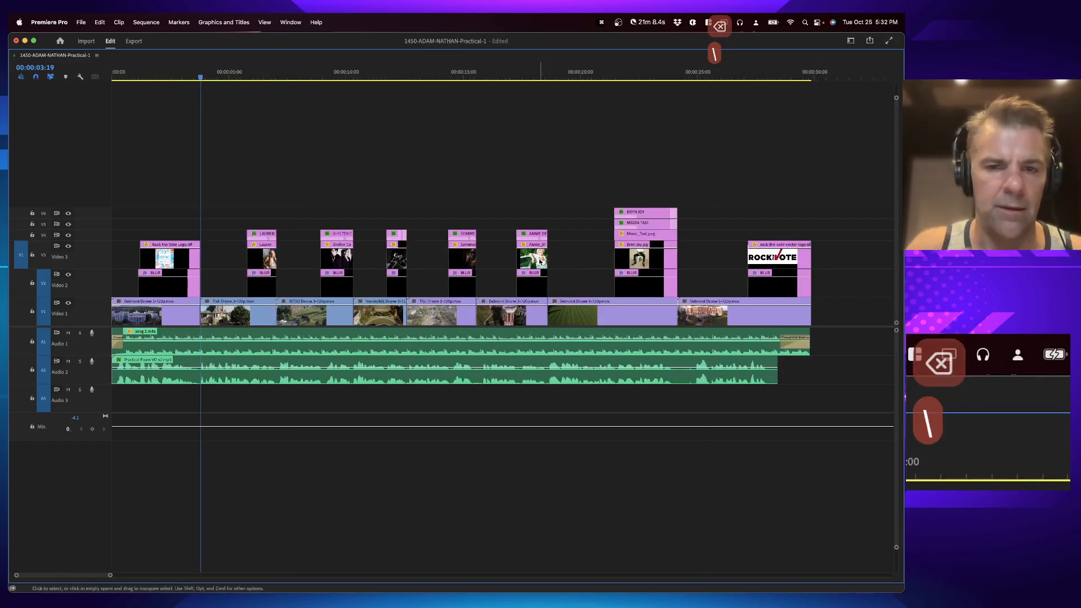
left_click(174, 77)
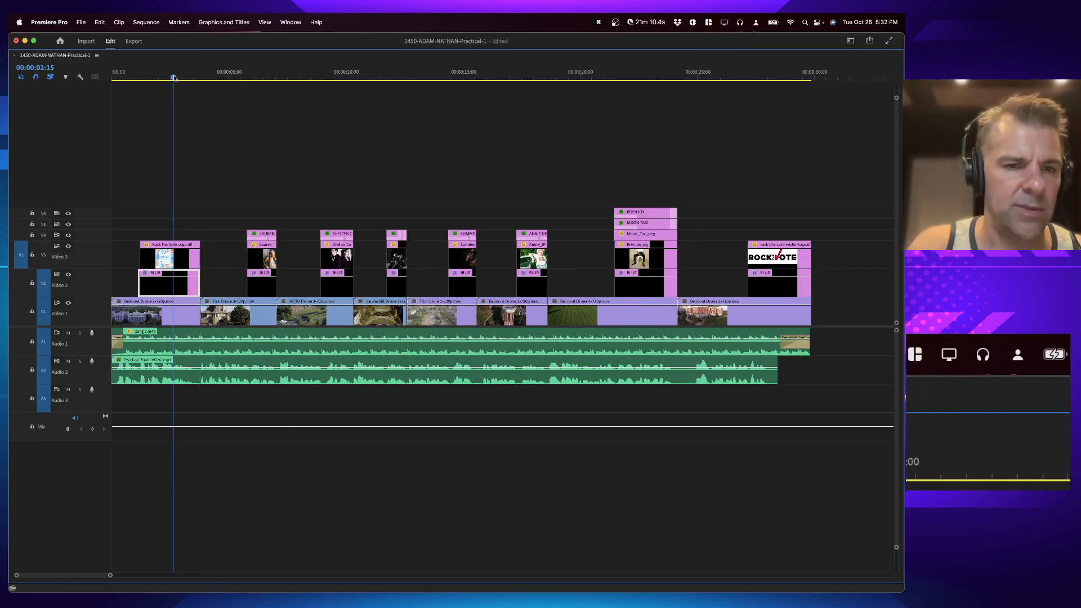
key("equal")
key("equal")
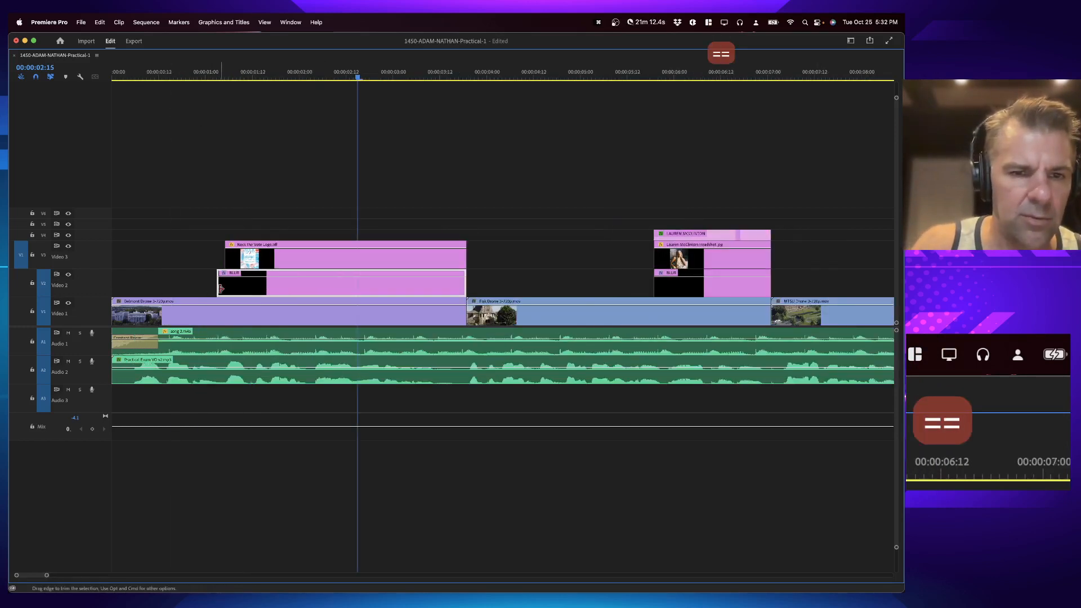
left_click_drag(221, 288, 226, 287)
Step: Play back the opening logo over the blurred drone footage
key("grave")
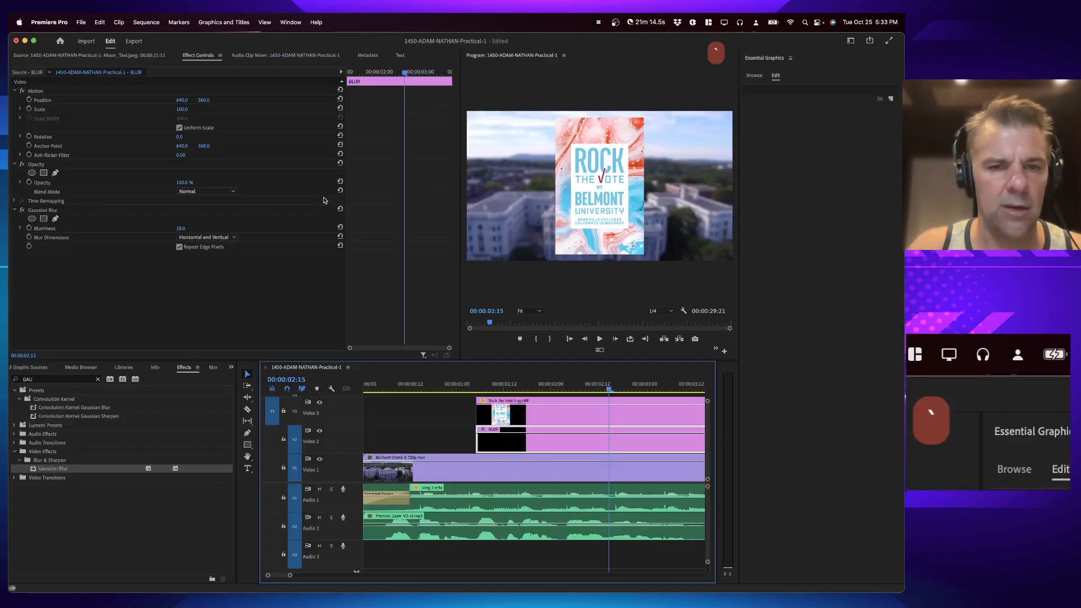
left_click(448, 382)
key("space")
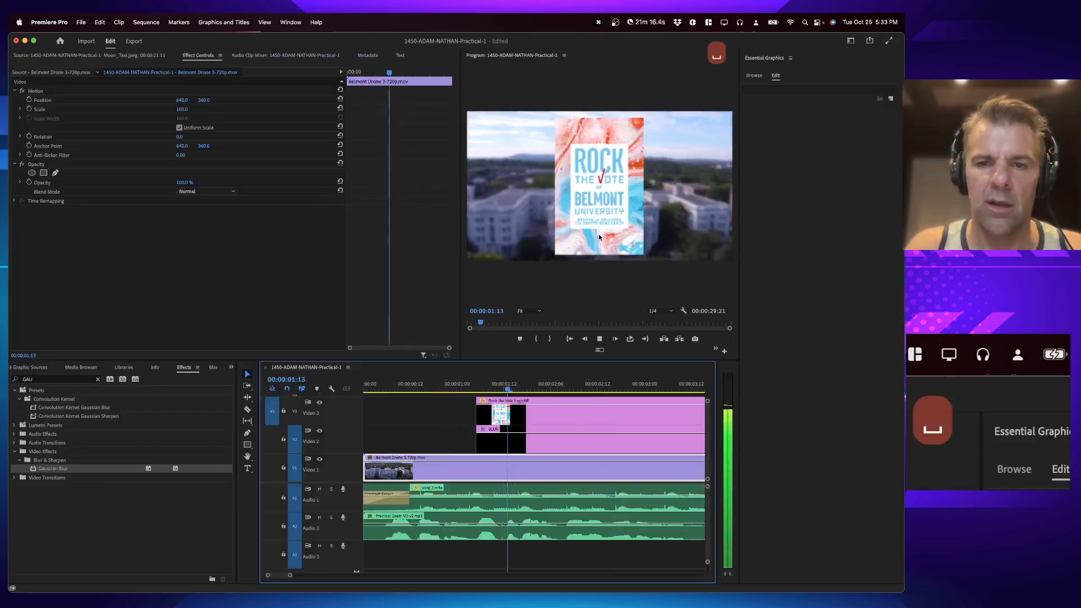
key("space")
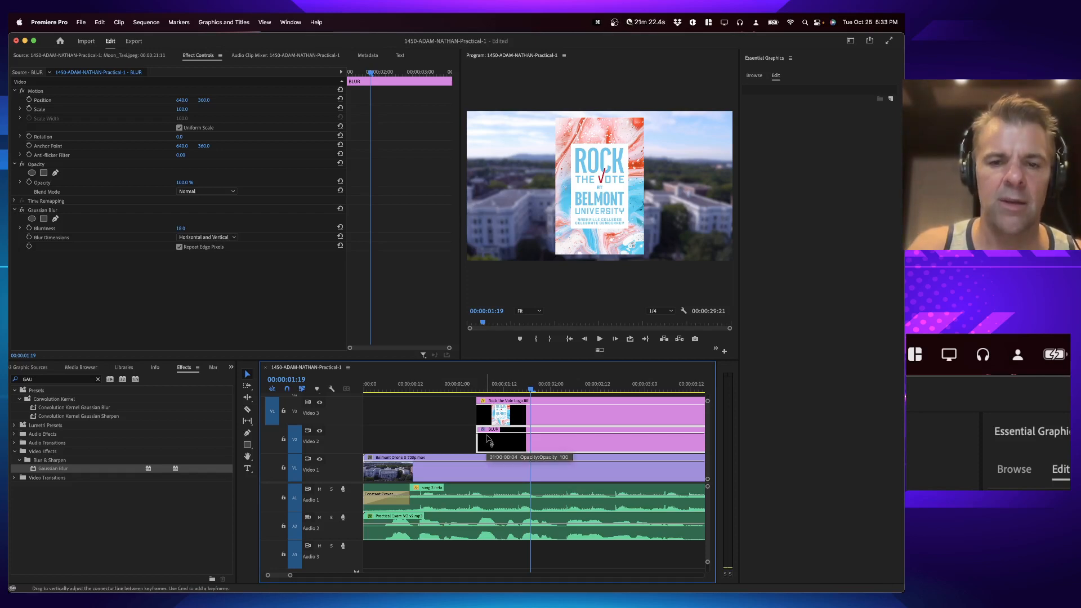
Step: Apply the default Cross Dissolve transition to the start of the opening Rock the Vote logo
left_click(463, 414)
left_click(512, 415)
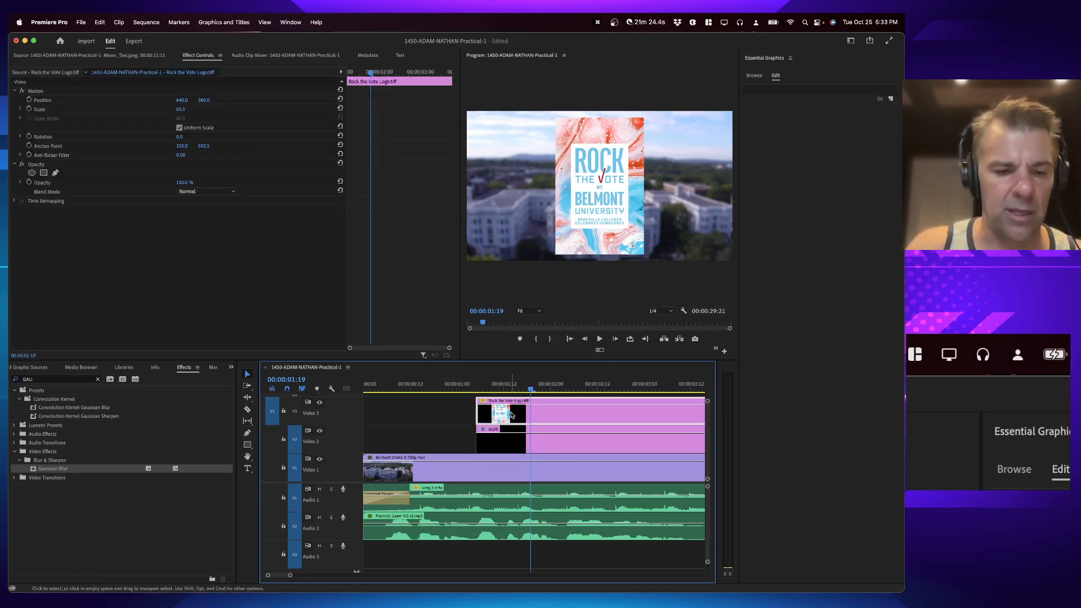
key("grave")
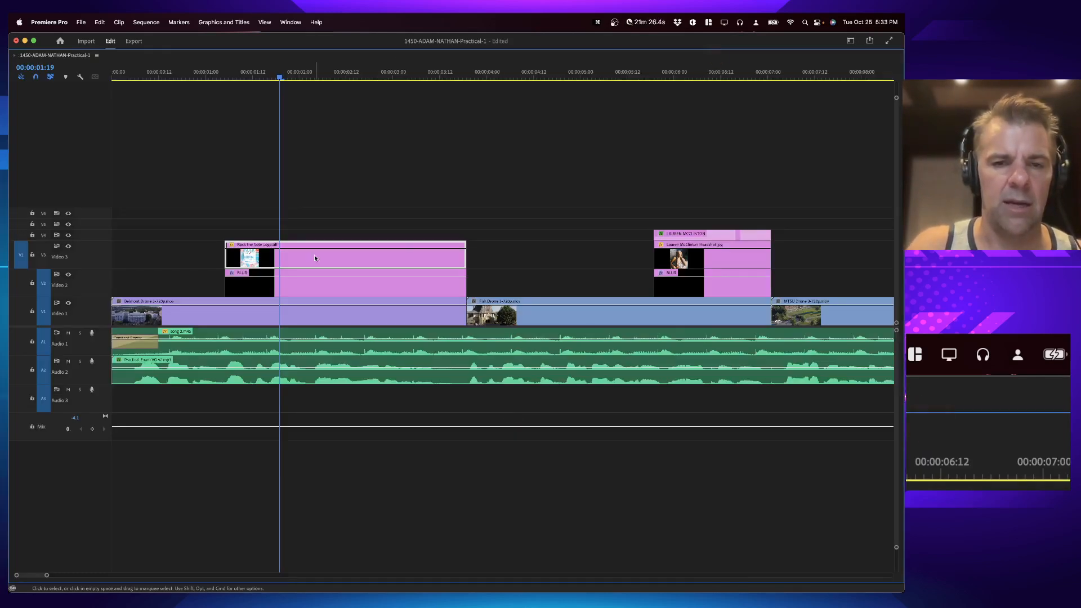
left_click(228, 258)
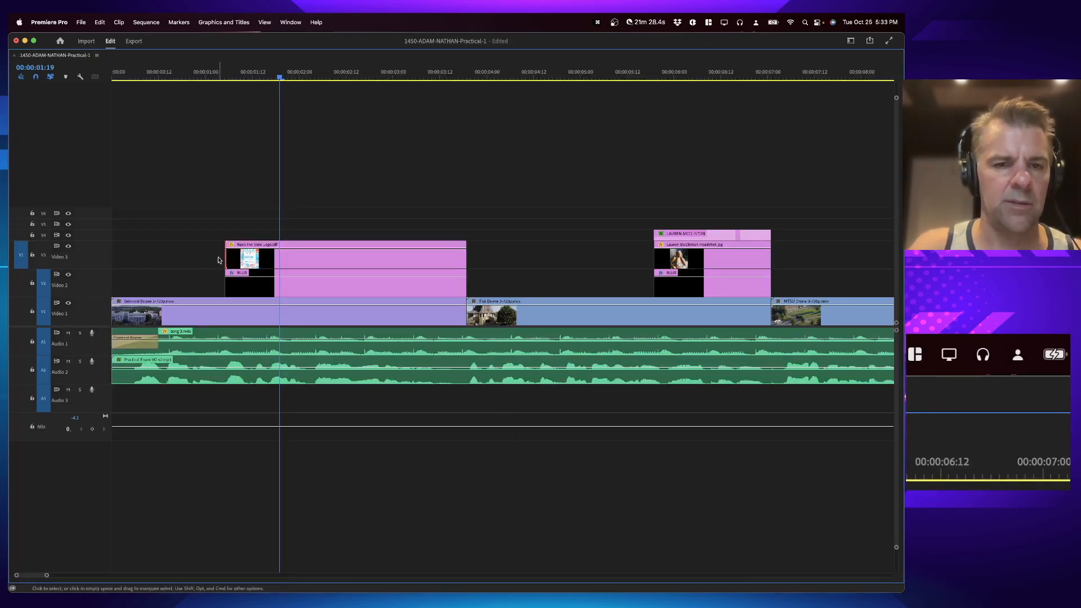
key("super+d")
key("grave")
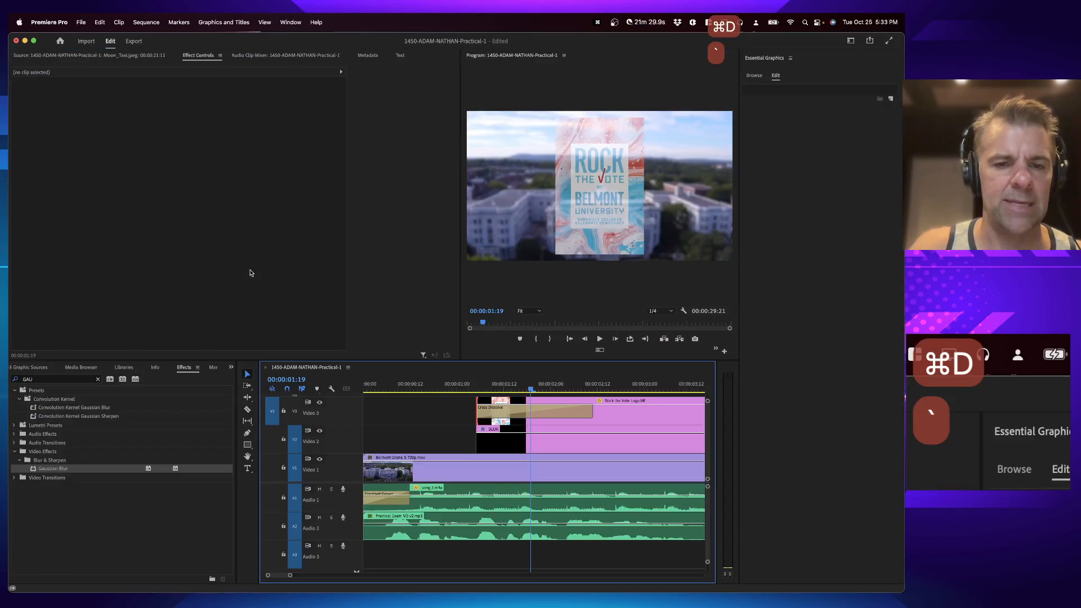
Step: Shorten the Cross Dissolve at the start of the opening Rock the Vote logo
left_click(466, 387)
key("space")
key("space")
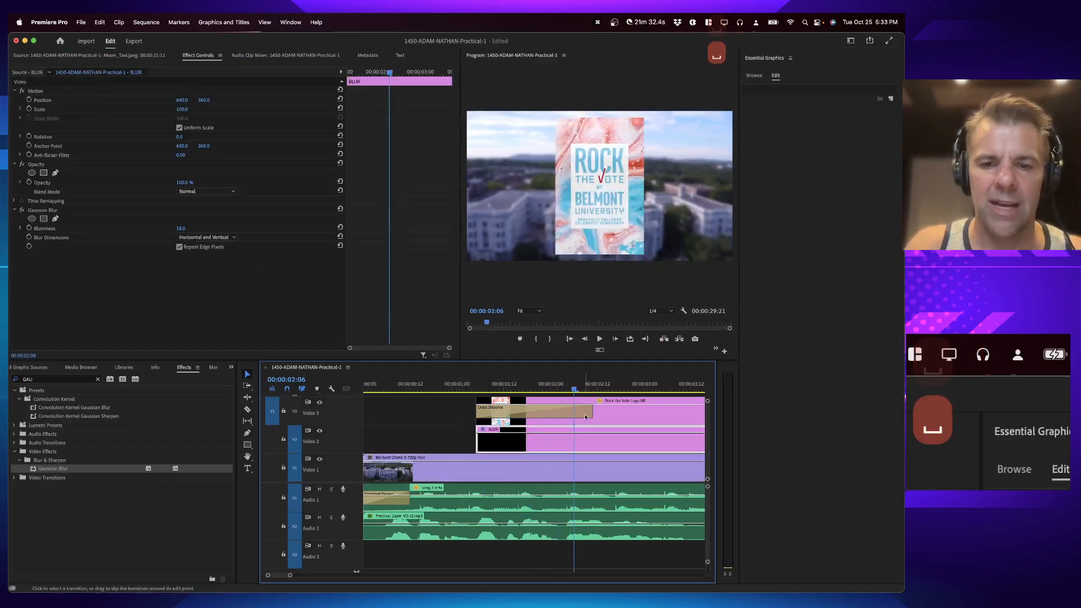
left_click_drag(591, 413, 507, 414)
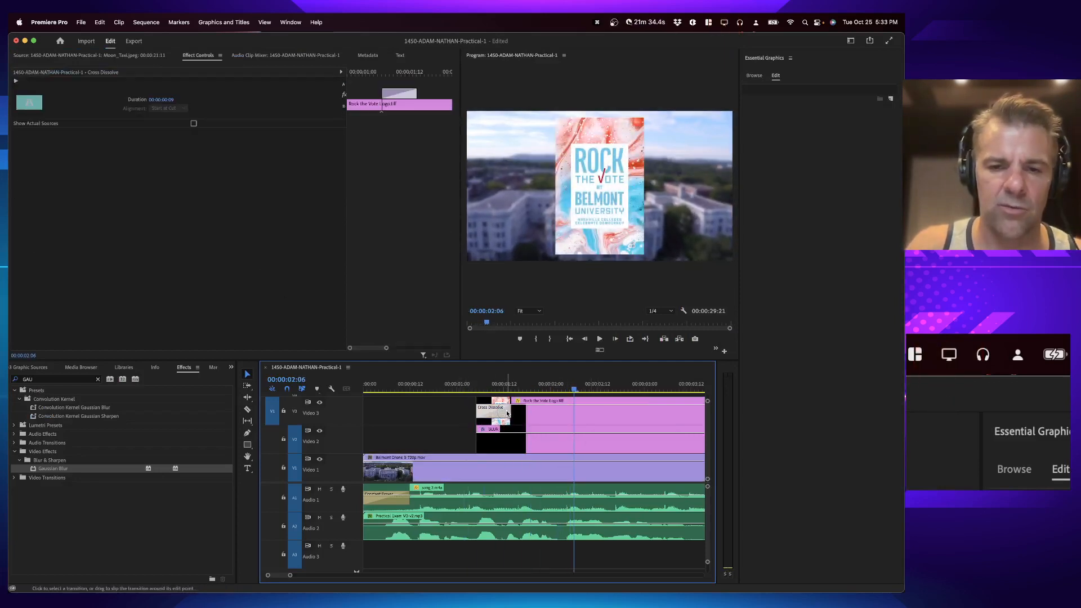
Step: Apply the default Cross Dissolve to the starts of the first two artist photos and shorten each transition
key("minus")
key("minus")
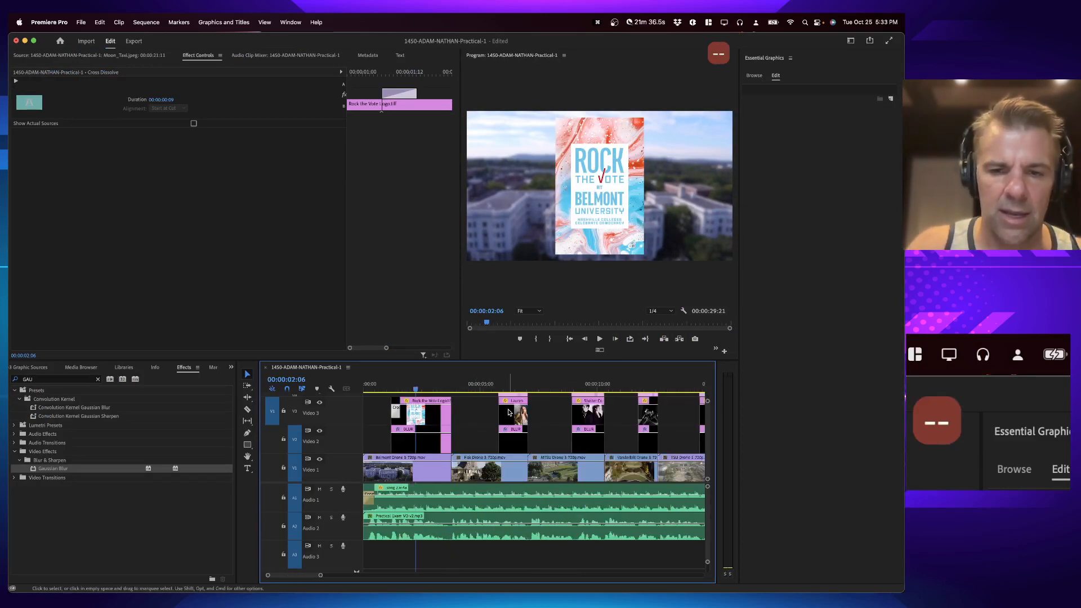
left_click(499, 412)
key("super+d")
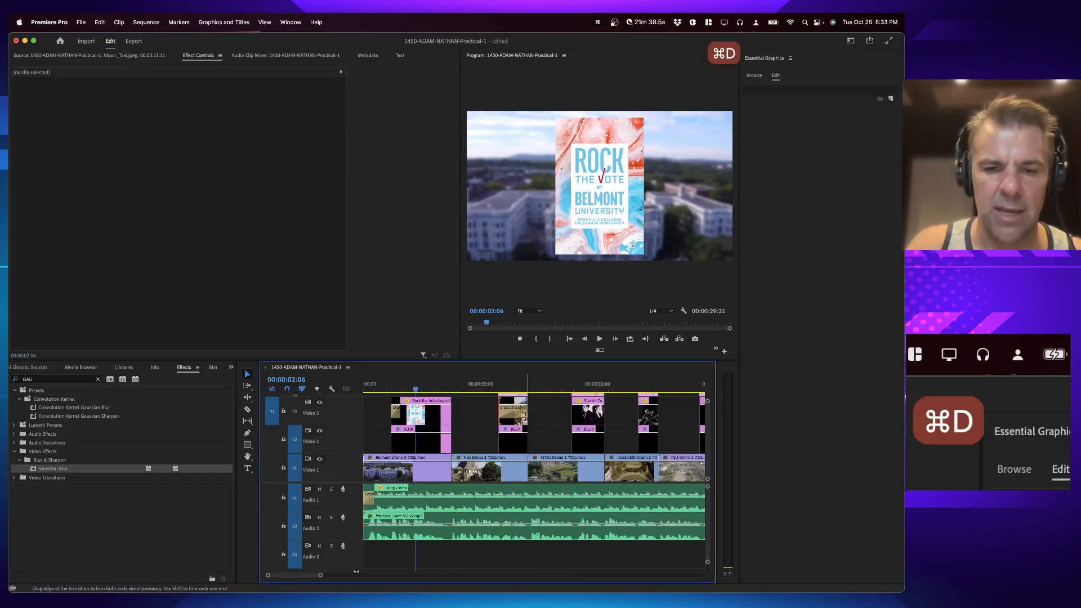
left_click_drag(523, 414, 505, 414)
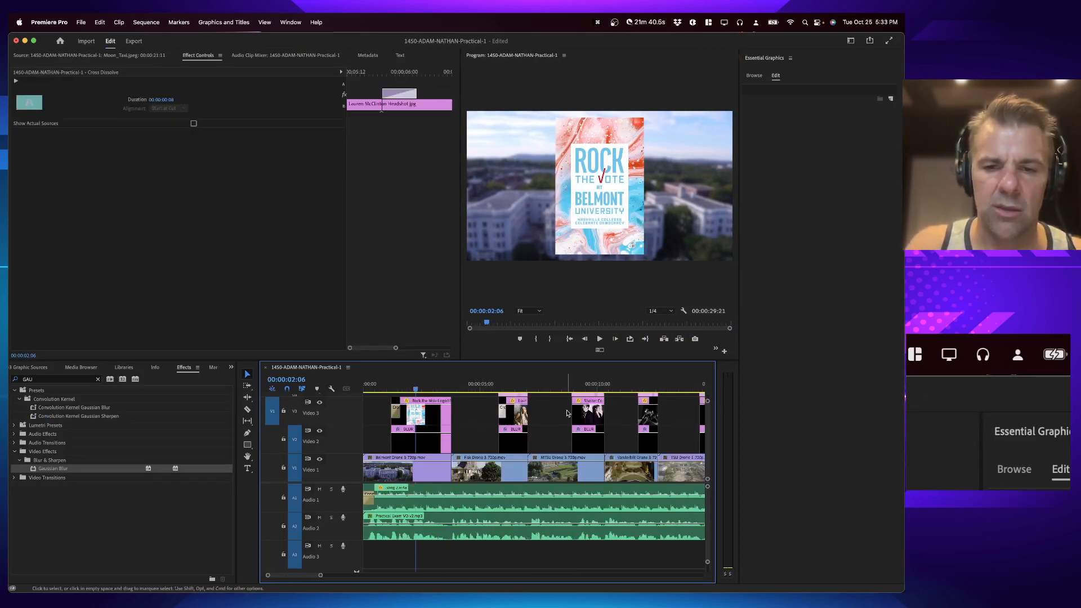
left_click(572, 414)
key("super+d")
left_click_drag(598, 410, 579, 413)
Step: Add shortened Cross Dissolves to the starts of the next artist photos along the timeline
left_click(640, 413)
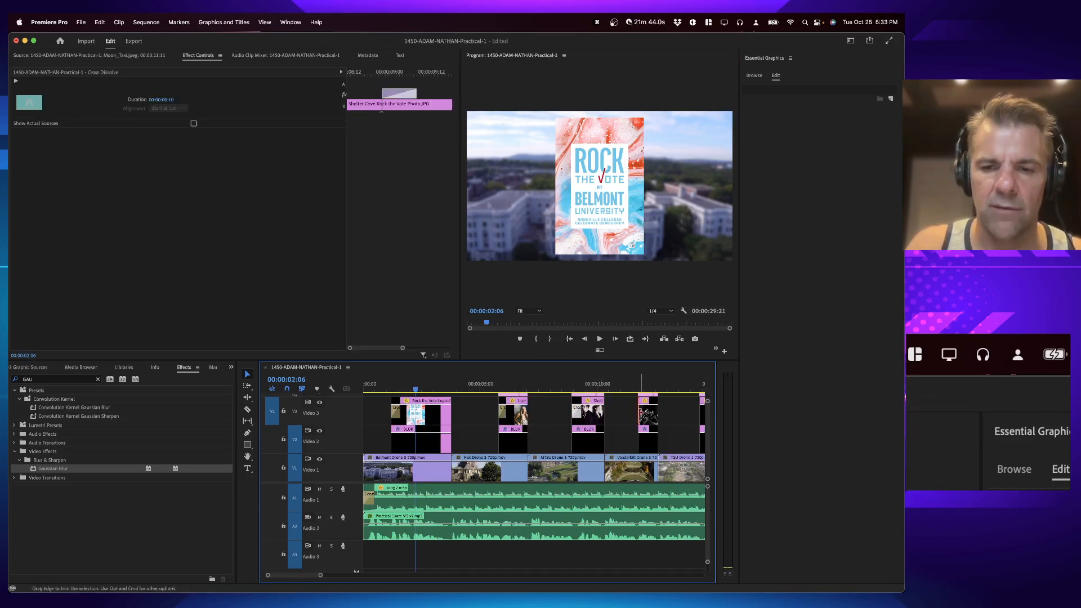
key("super+d")
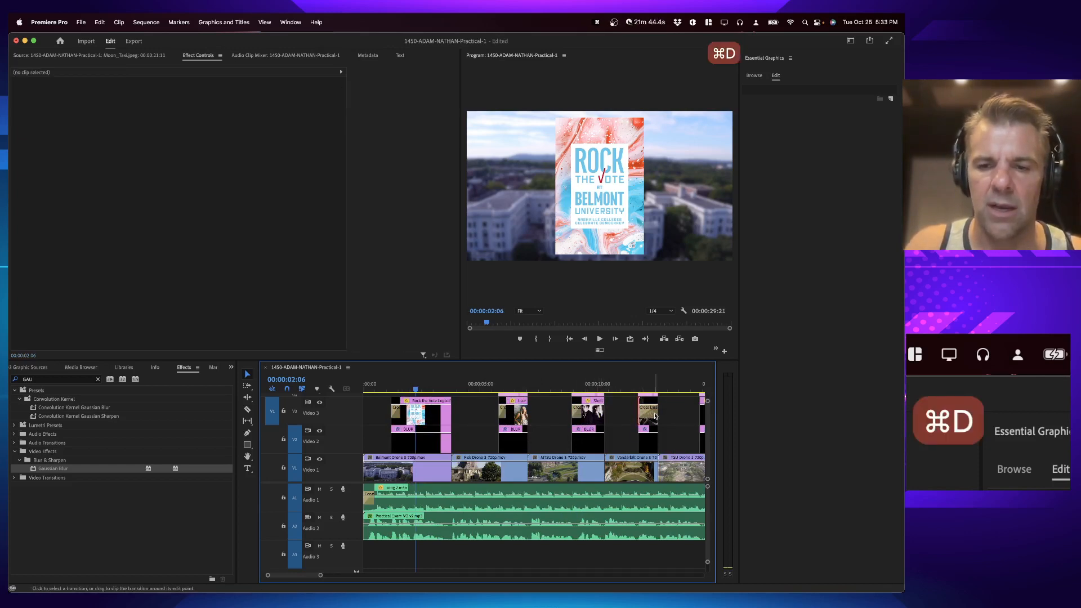
left_click(641, 413)
scroll(640, 414, "right", 3)
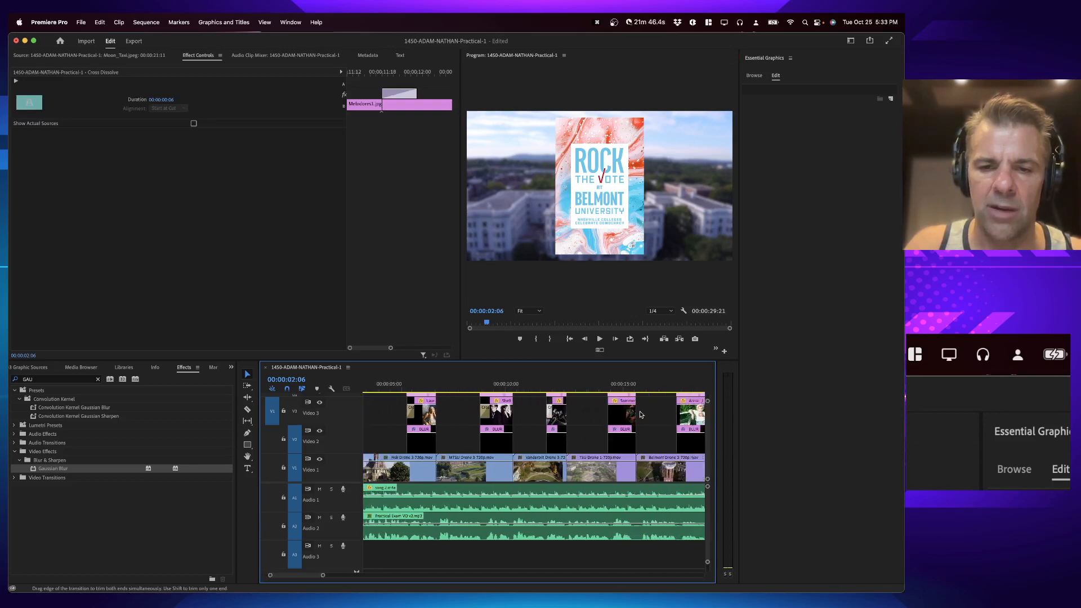
key("super+d")
left_click_drag(630, 412, 617, 412)
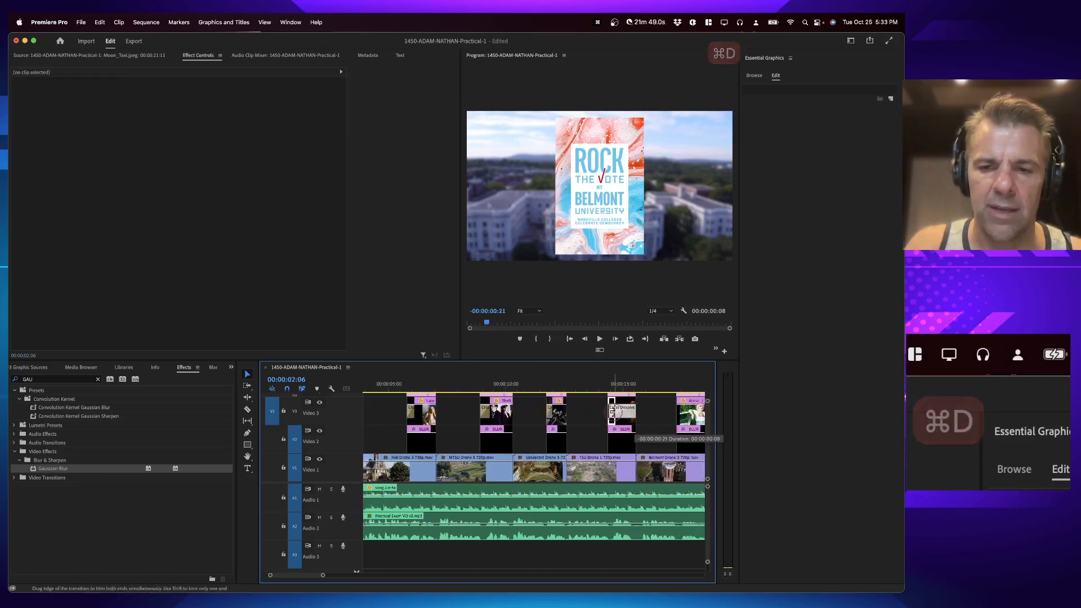
left_click(676, 418)
key("super+d")
Step: Add Cross Dissolves to the starts of the remaining artist photos, shortening the last one
scroll(676, 419, "right", 3)
scroll(617, 412, "right", 3)
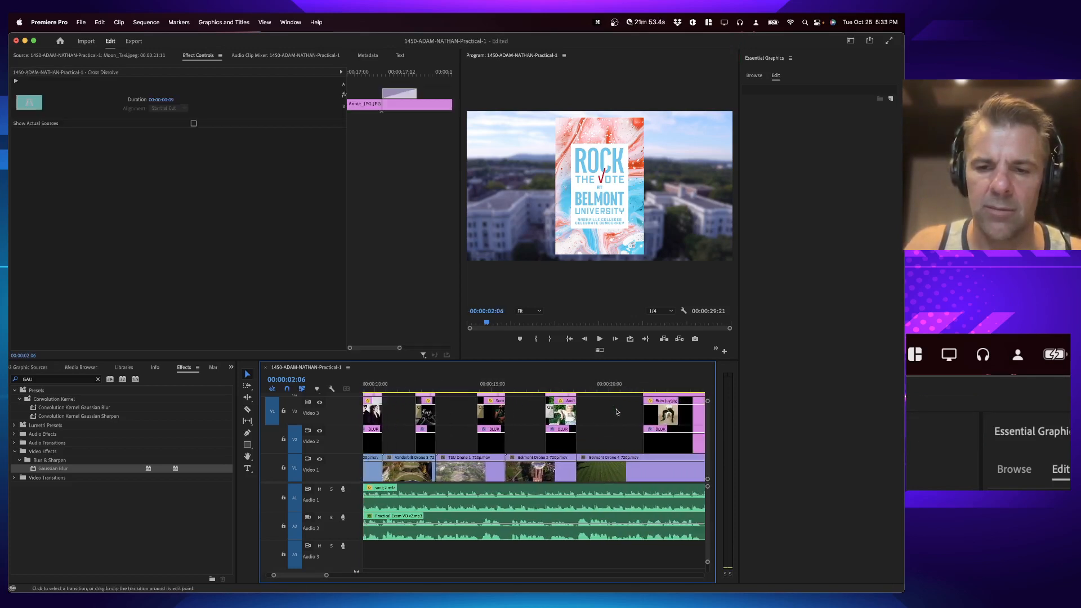
left_click(645, 412)
key("super+d")
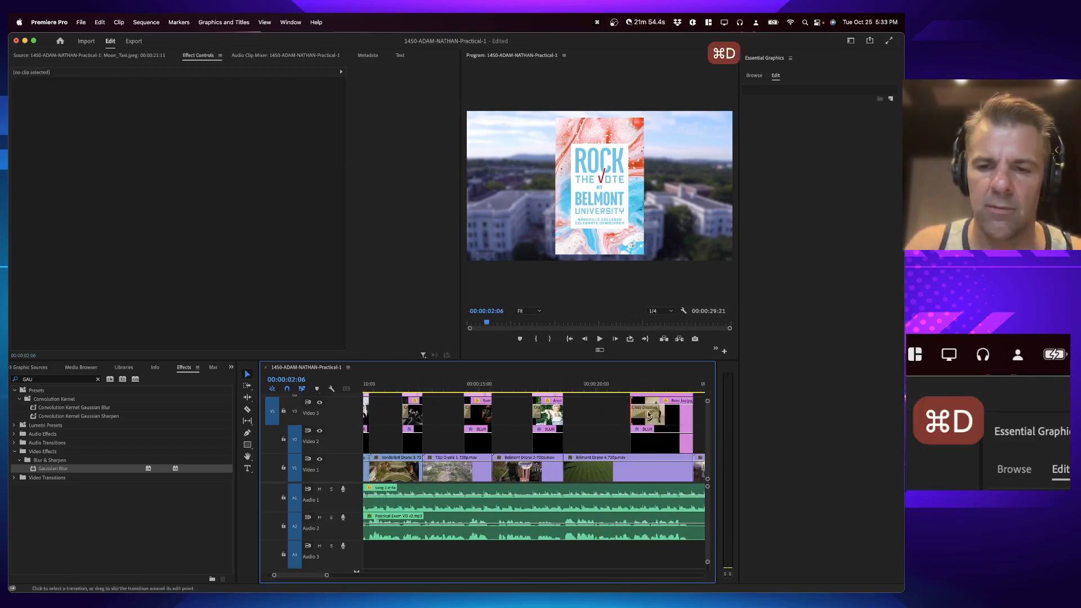
scroll(648, 414, "right", 3)
scroll(648, 414, "up", 1)
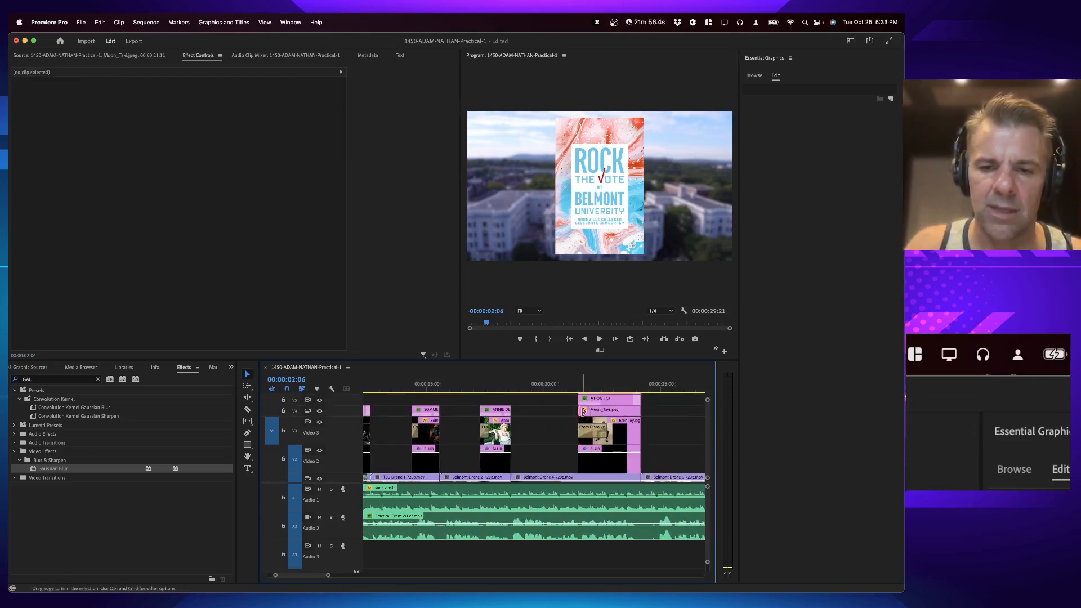
key("super+d")
left_click_drag(601, 412, 586, 432)
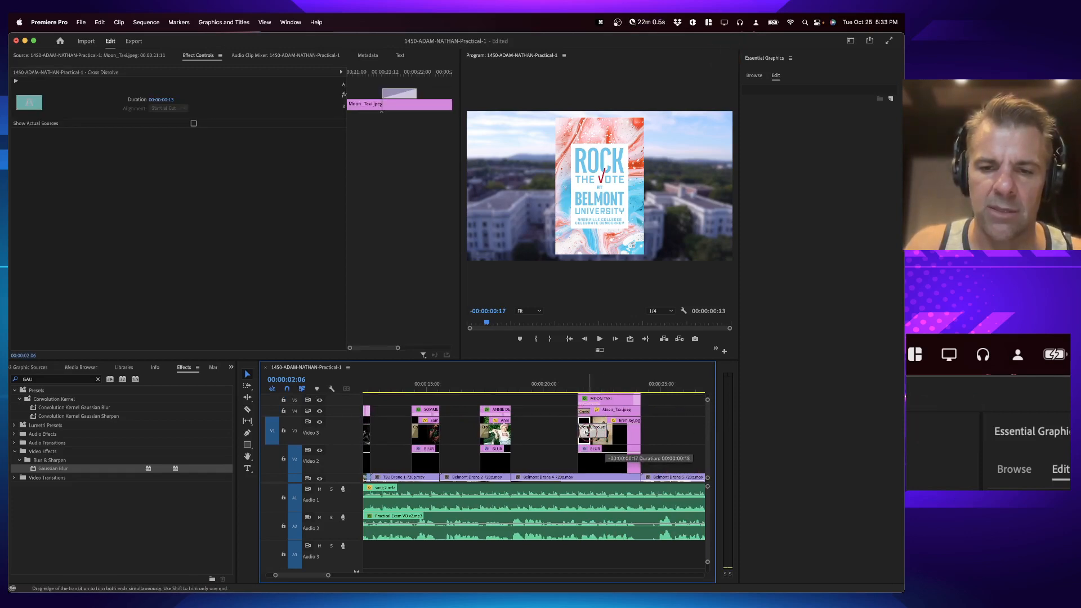
key("space")
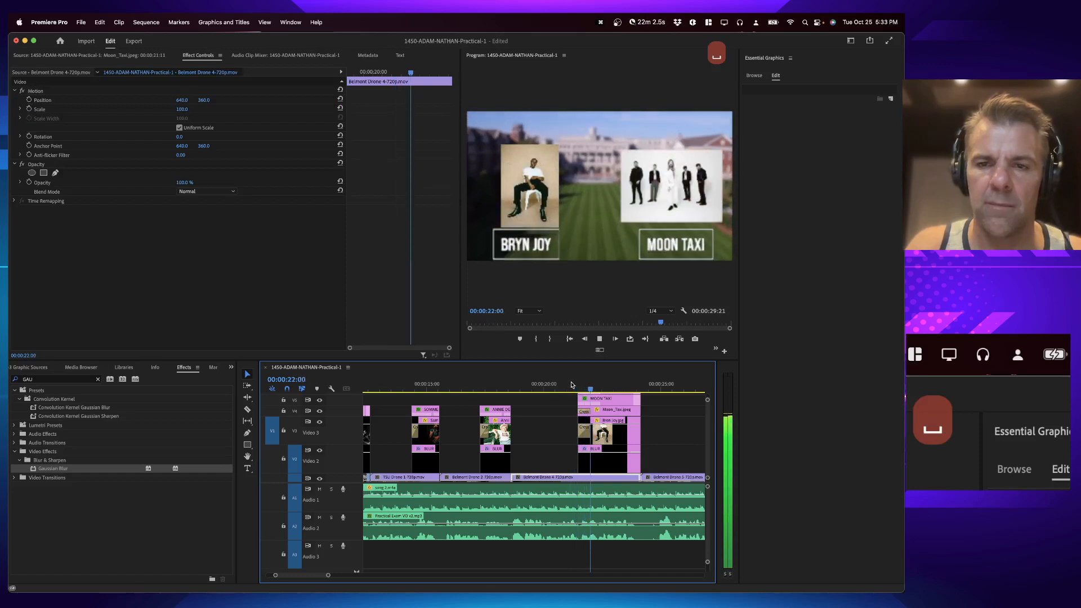
key("space")
scroll(454, 454, "left", 5)
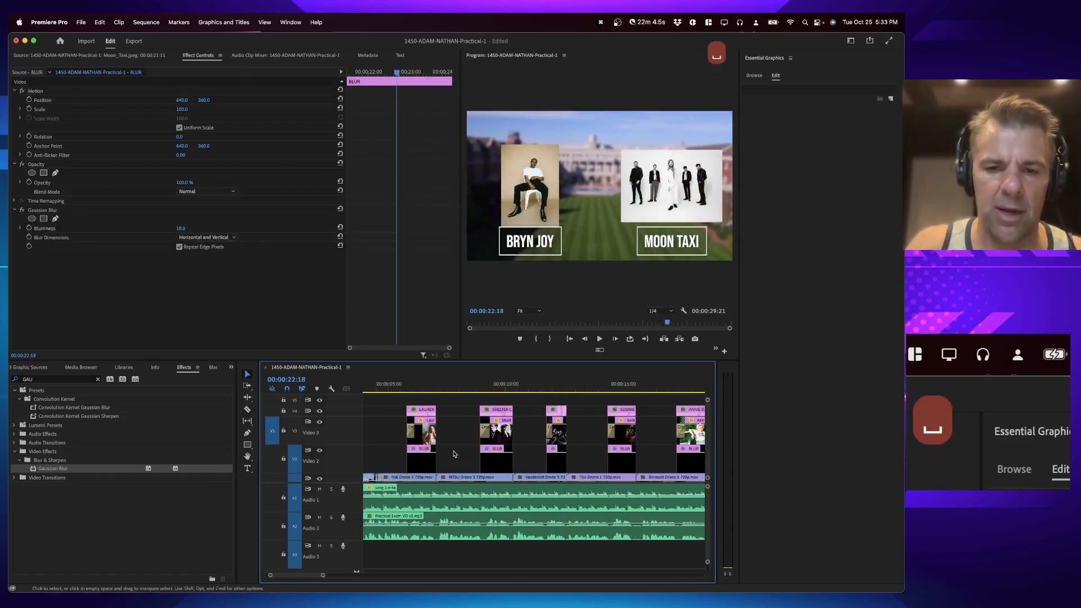
scroll(455, 454, "left", 3)
left_click(482, 388)
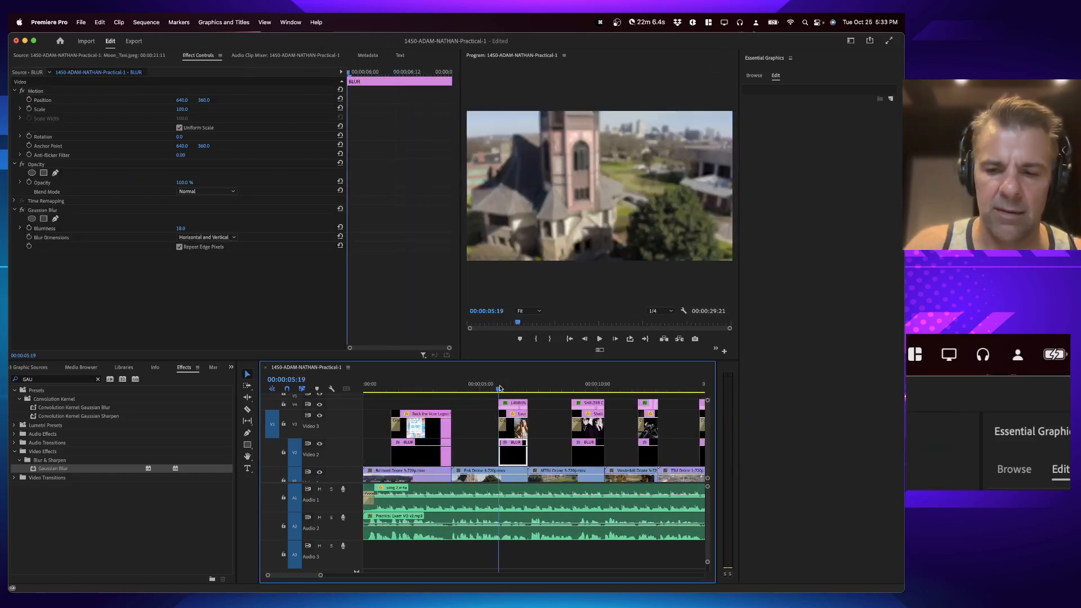
key("equal")
key("equal")
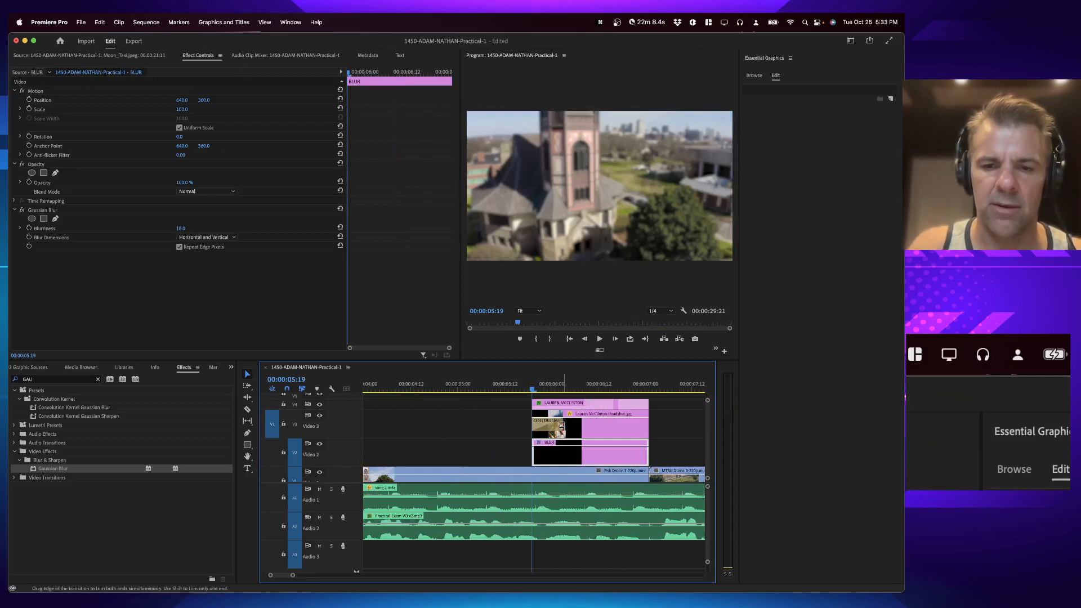
left_click(556, 426)
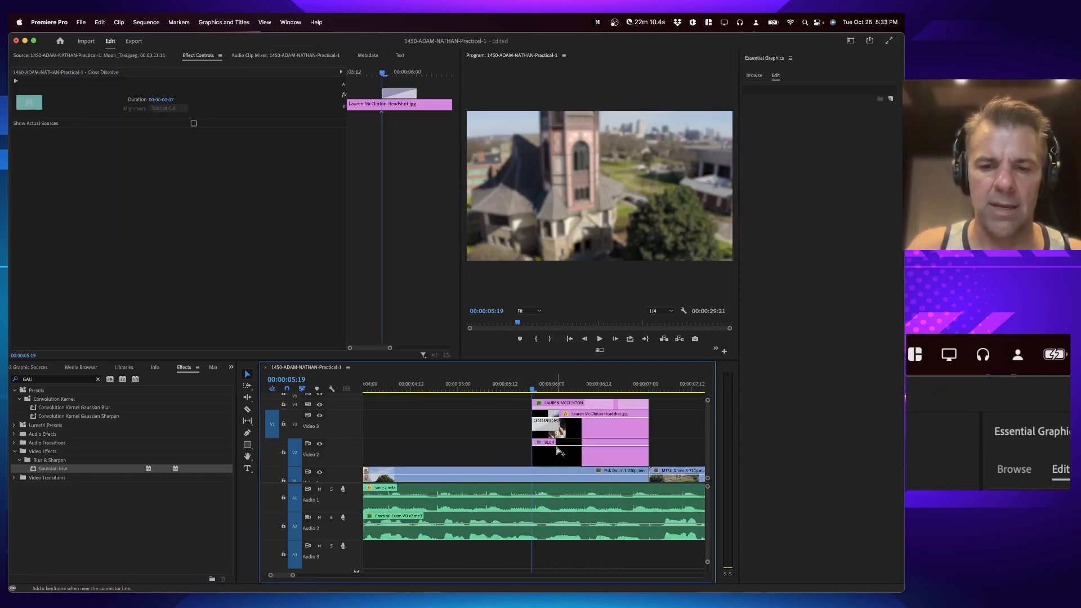
left_click(557, 449)
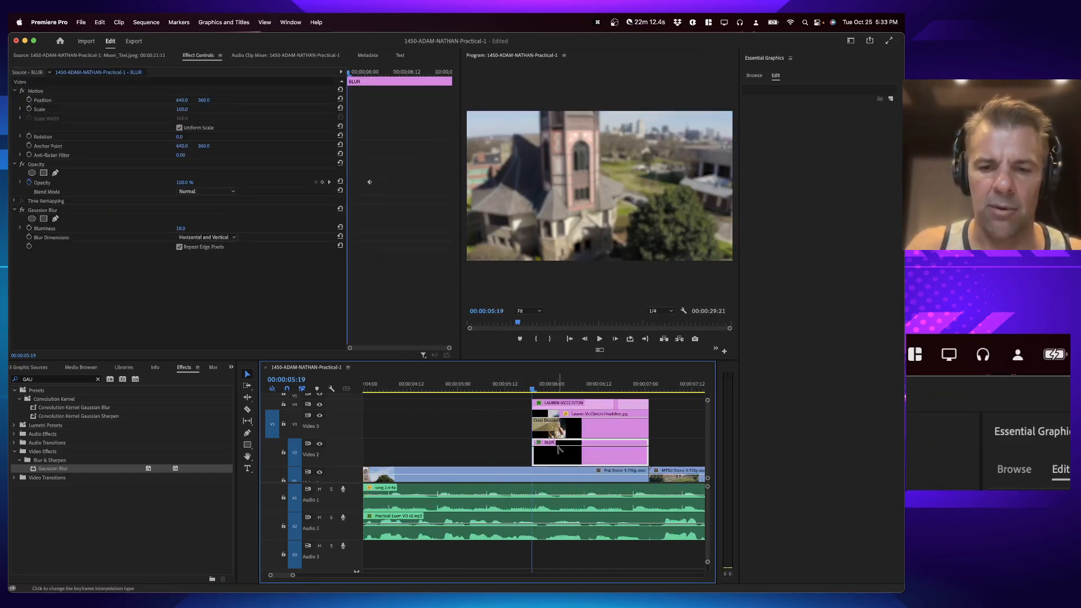
left_click(534, 448, "super")
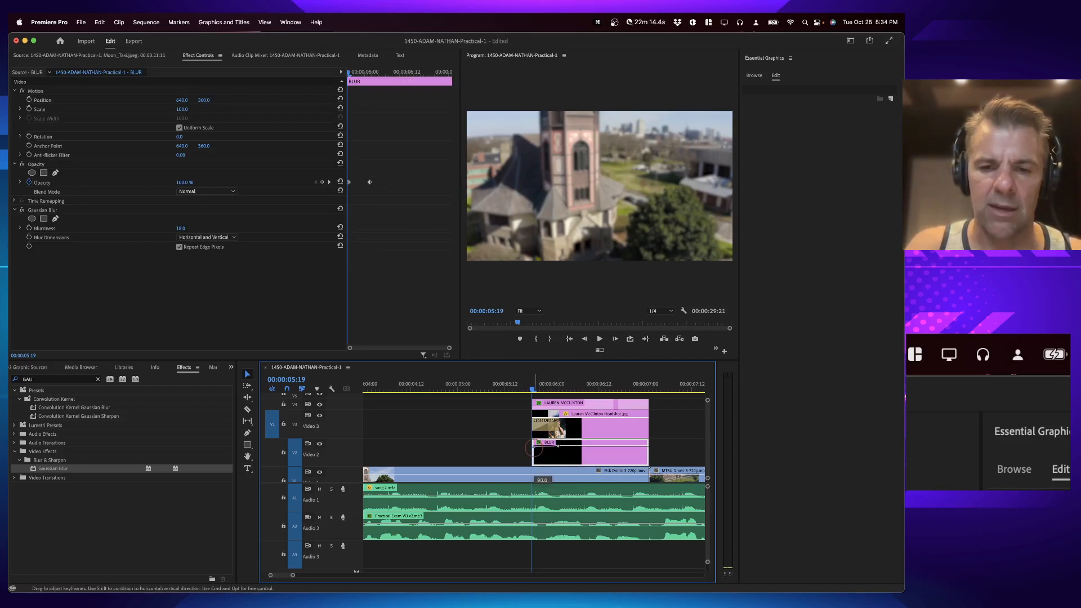
left_click_drag(534, 448, 534, 463)
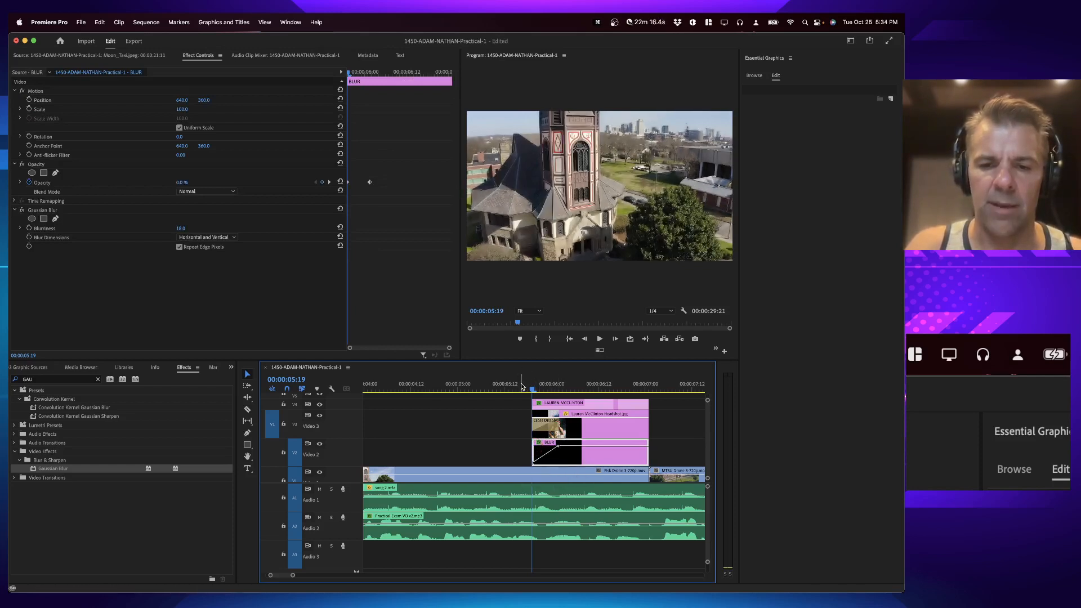
key("space")
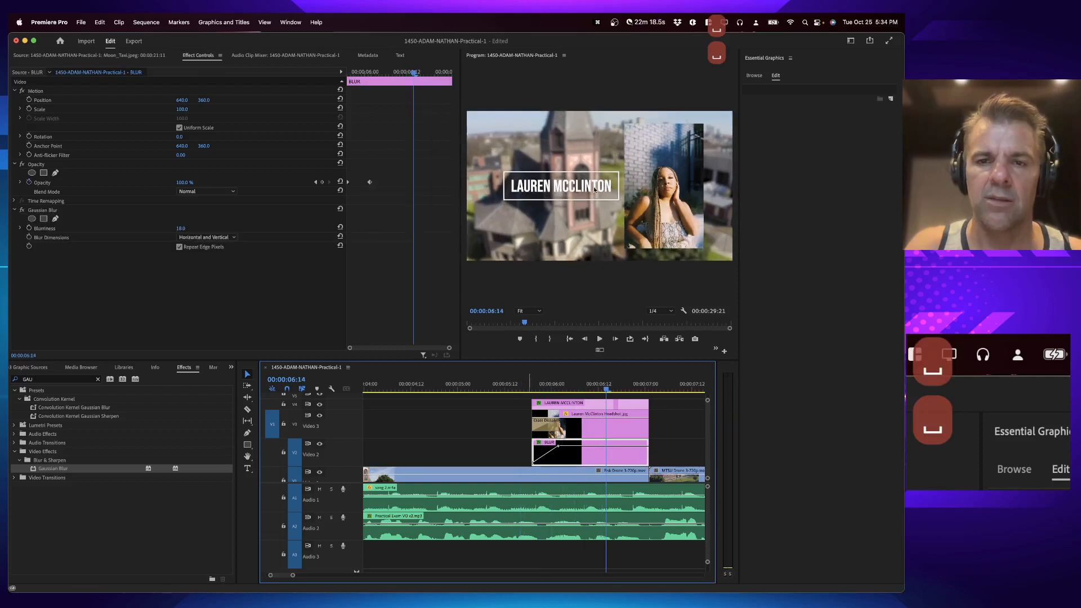
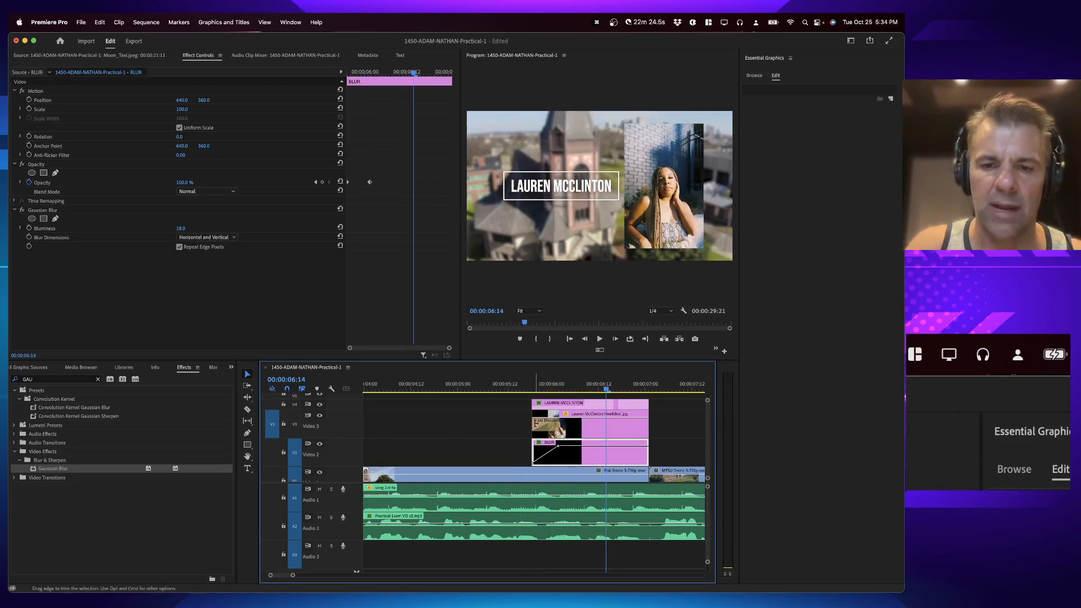
Step: Fade in the BLUR segment under the Shelter Cove photo by pulling its starting opacity keyframe down to 0%
left_click(571, 429)
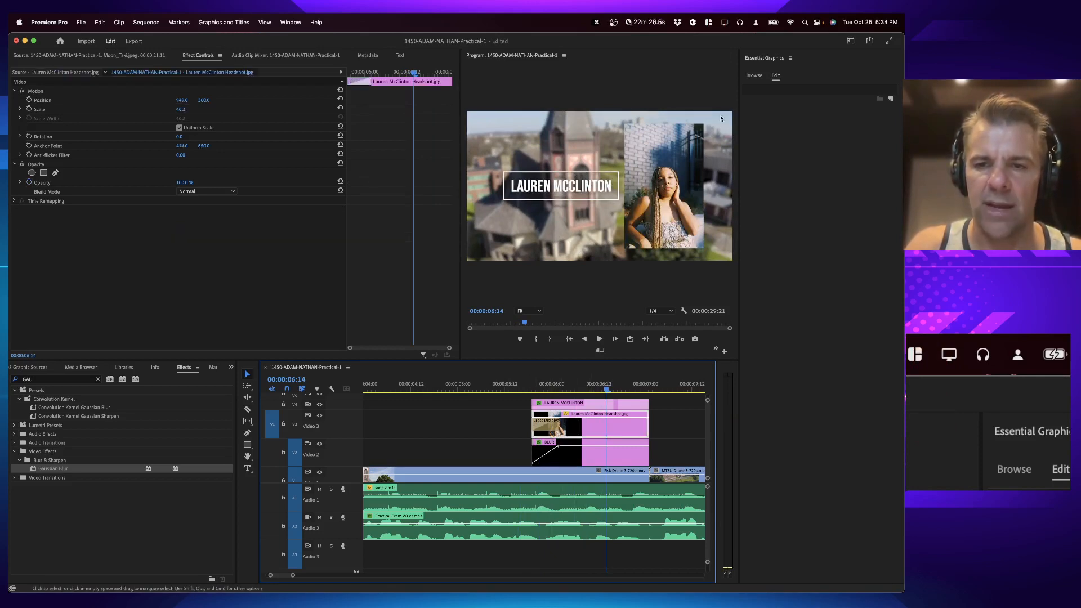
left_click(512, 386)
key("space")
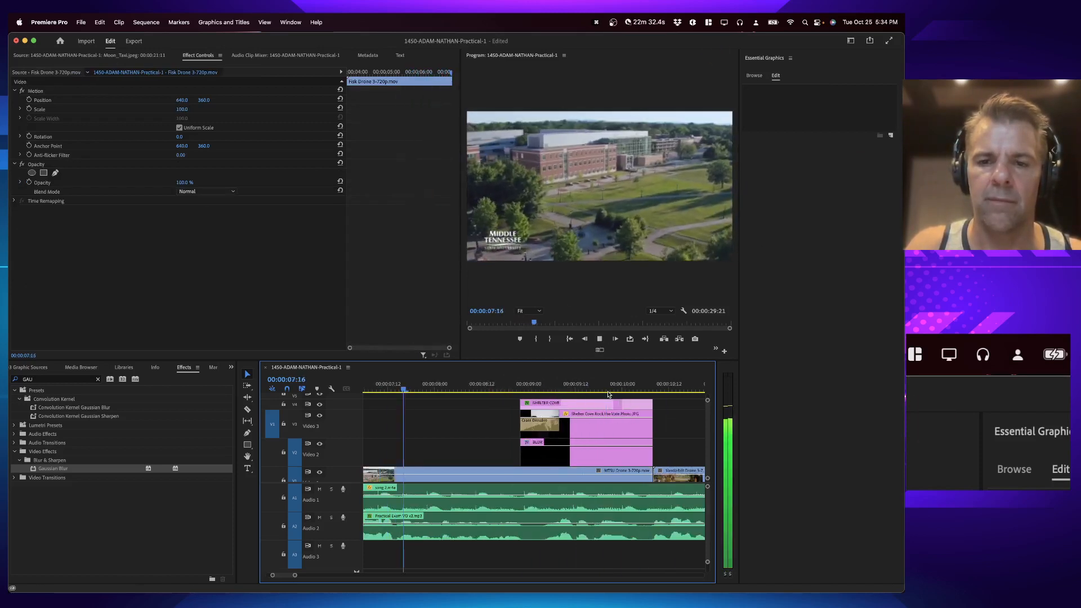
key("space")
mouse_move(536, 453)
left_mouse_down()
mouse_move(560, 449)
mouse_move(524, 465)
left_mouse_up()
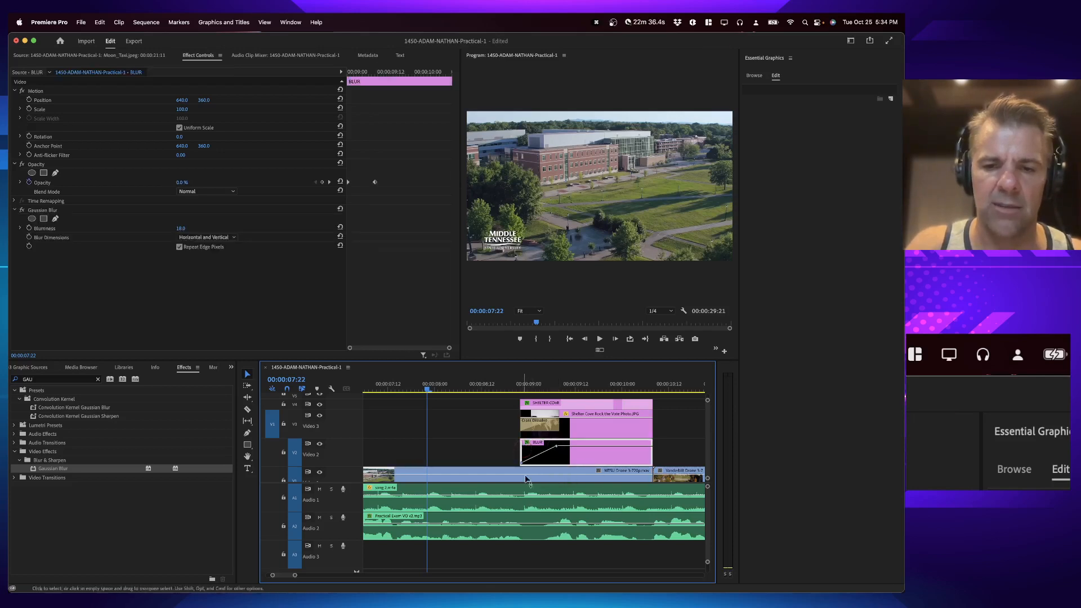
Step: Fade in the BLUR segments under the next artist photo and the Summer Jade photo with opacity keyframes rising from 0%
scroll(580, 449, "right", 5)
left_click(592, 448)
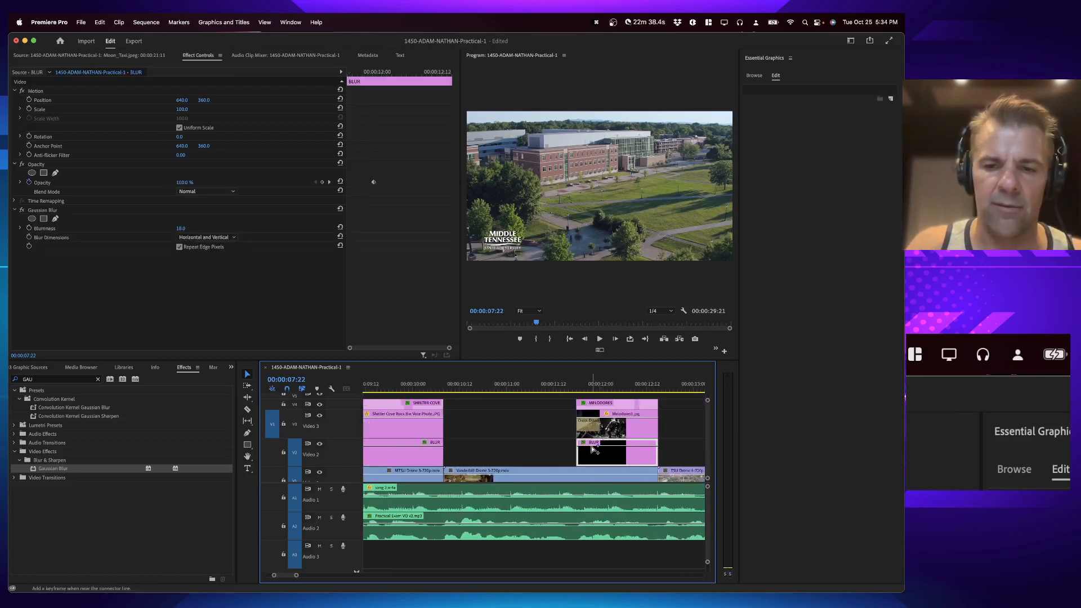
left_click_drag(582, 448, 581, 465)
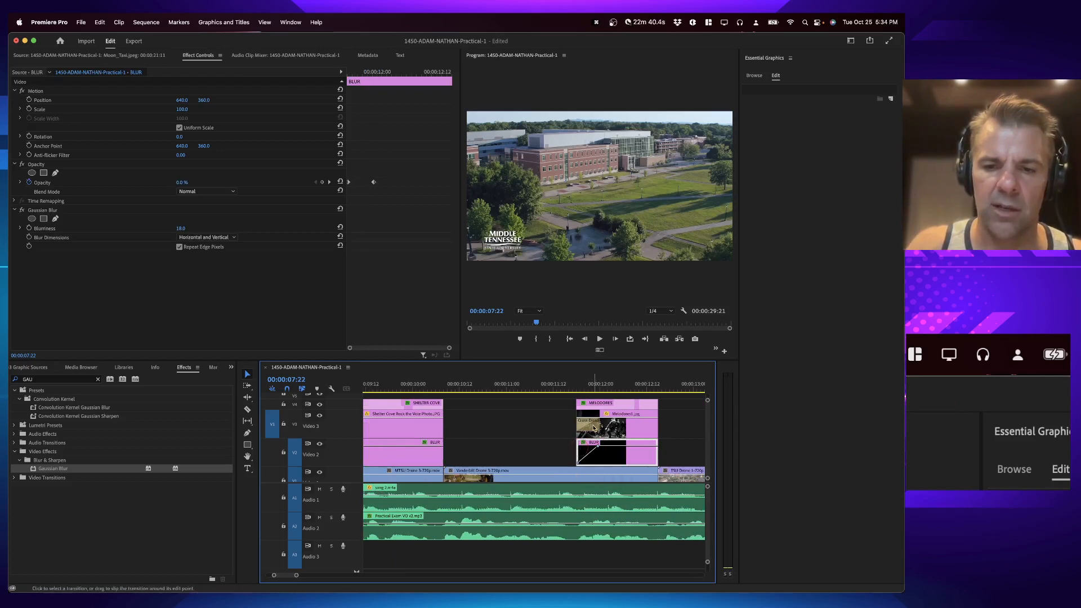
scroll(590, 427, "right", 3)
scroll(589, 427, "right", 9)
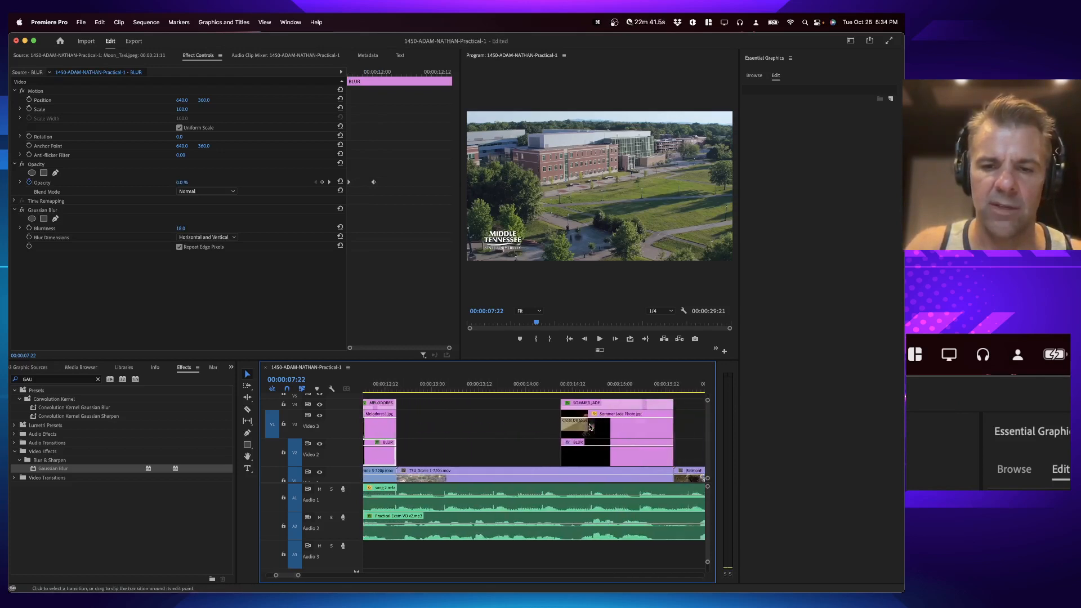
left_click(578, 450)
left_click_drag(547, 445, 547, 463)
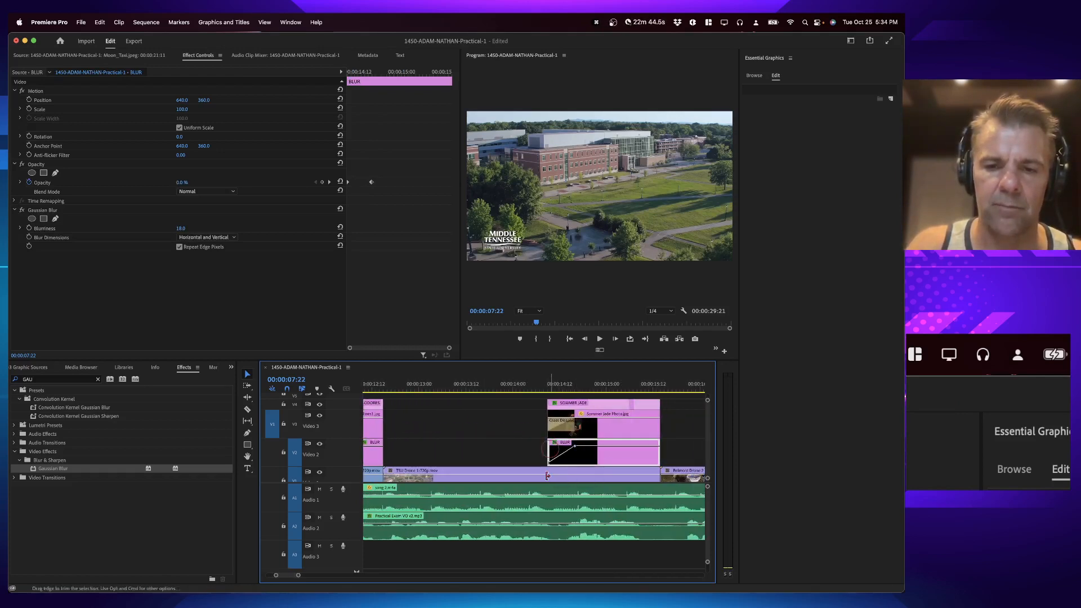
Step: Fade in the BLUR segments under the Annie and Moon Taxi photos by keyframing their opacity up from 0%
scroll(590, 465, "right", 8)
scroll(590, 465, "right", 3)
left_click(587, 451)
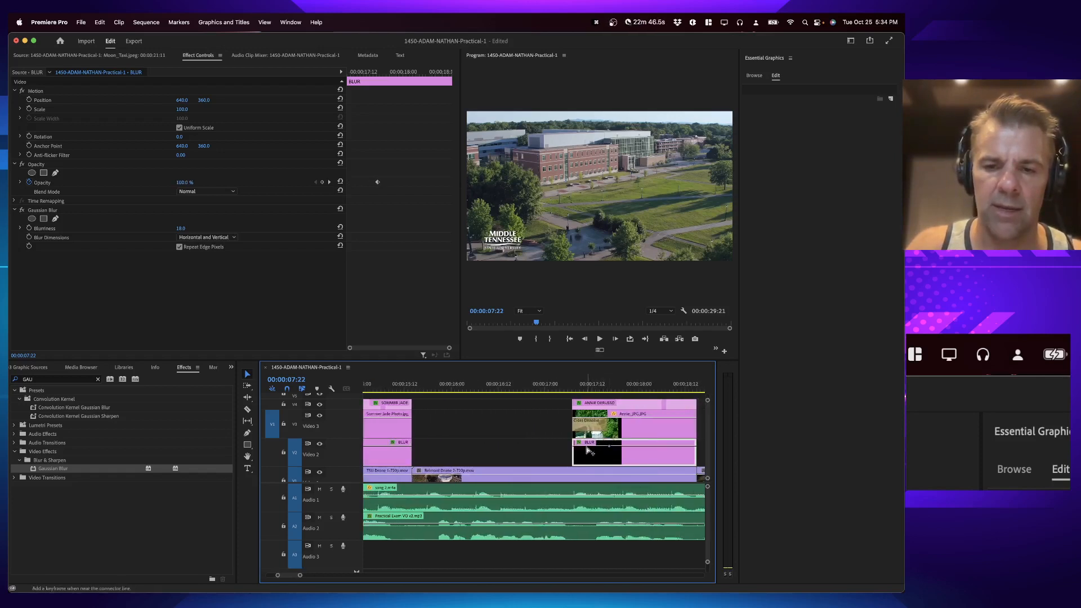
left_click_drag(574, 447, 574, 463)
scroll(574, 484, "right", 12)
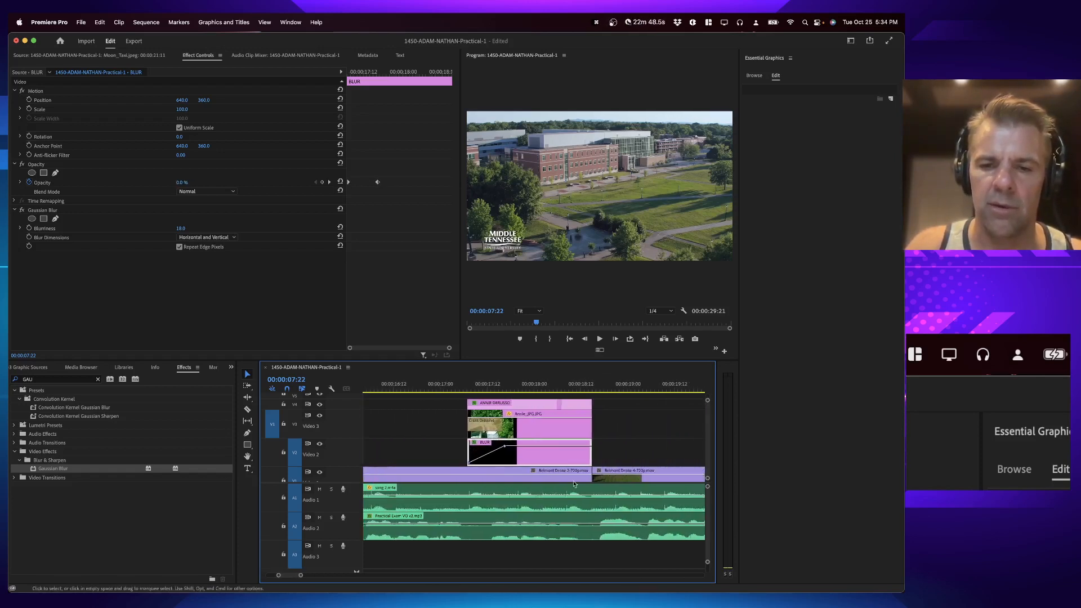
scroll(574, 484, "right", 9)
left_click(518, 455)
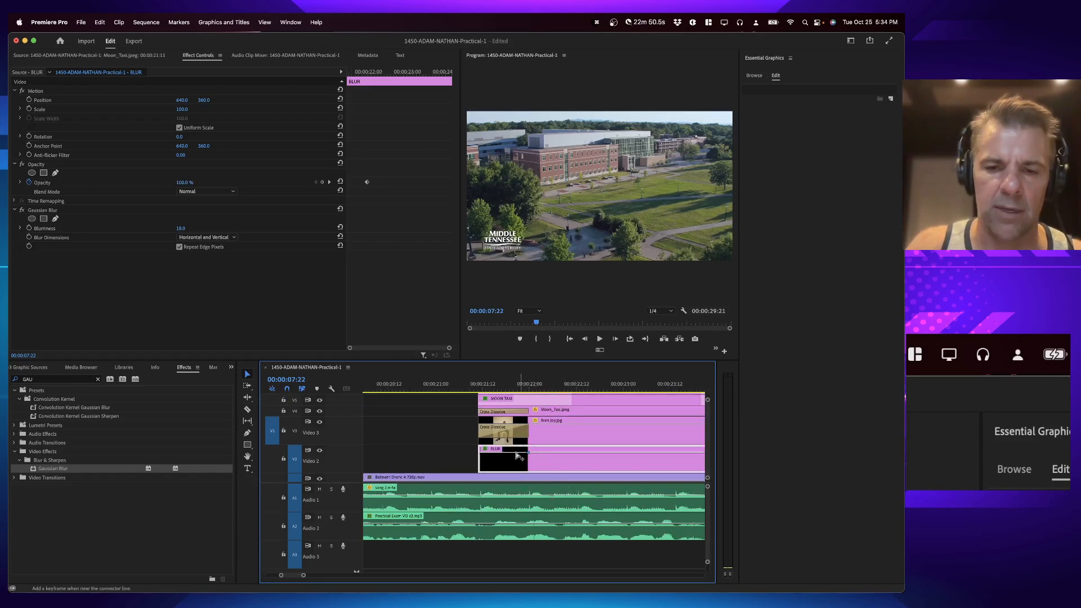
left_click_drag(483, 456, 484, 470)
Step: Fade in the BLUR segment under the Rock the Vote logo from 0% opacity
scroll(570, 455, "right", 20)
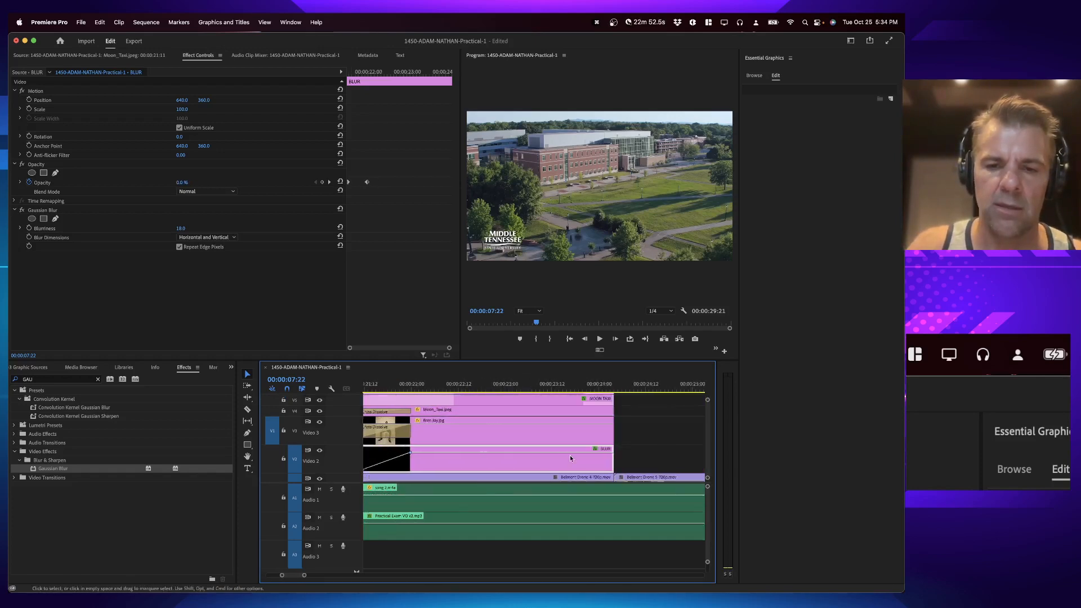
scroll(570, 455, "right", 4)
left_click(431, 456)
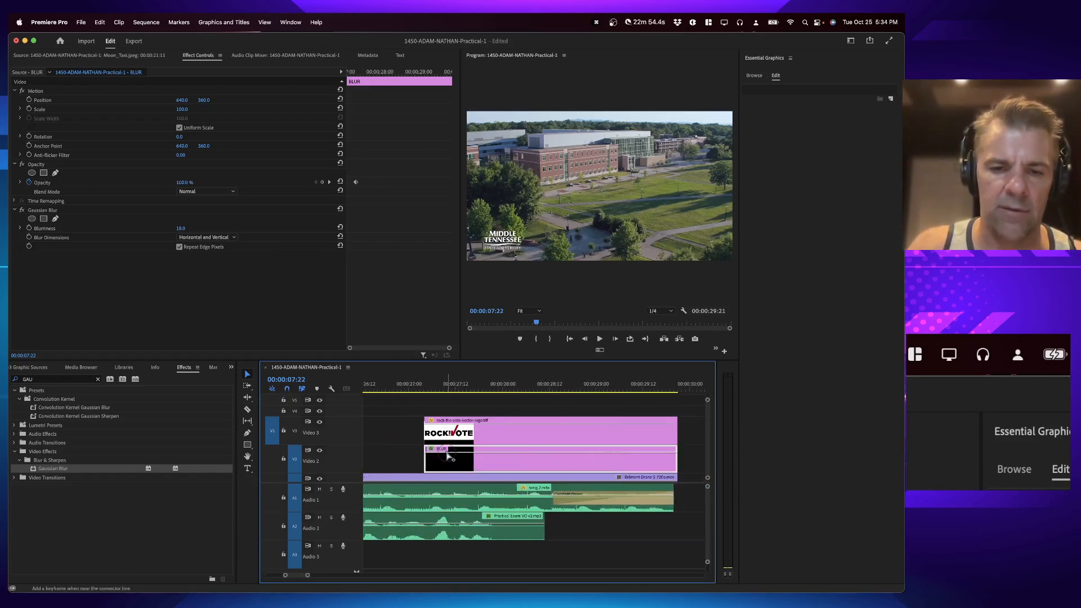
left_click_drag(428, 453, 426, 470)
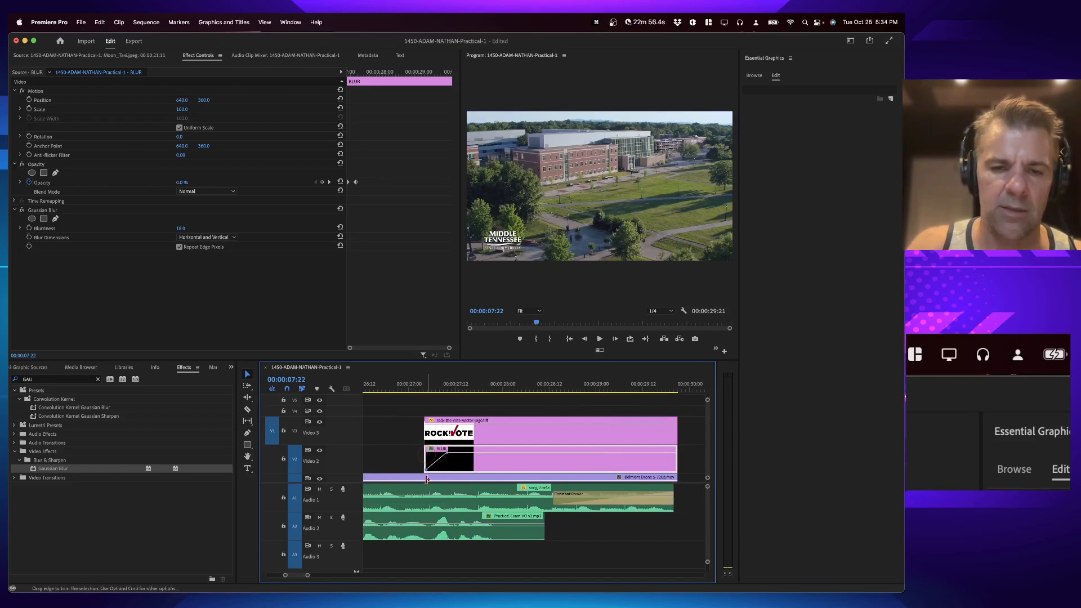
Step: Add a shortened Cross Dissolve to the start of the Rock the Vote logo and play the ending back
left_click(428, 430)
key("shift+super+d")
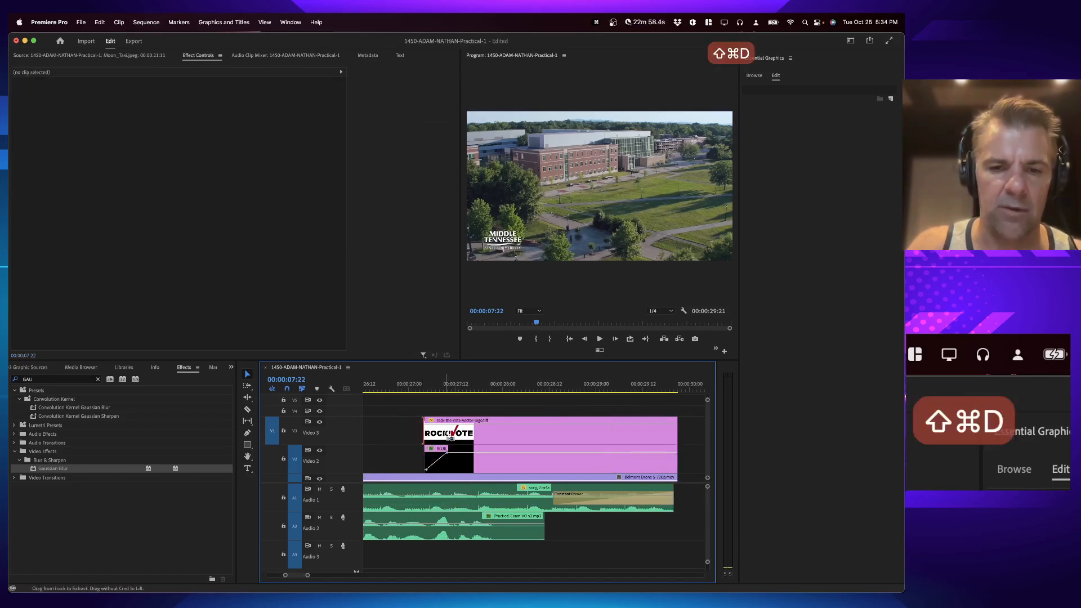
key("super+d")
left_click_drag(540, 431, 451, 433)
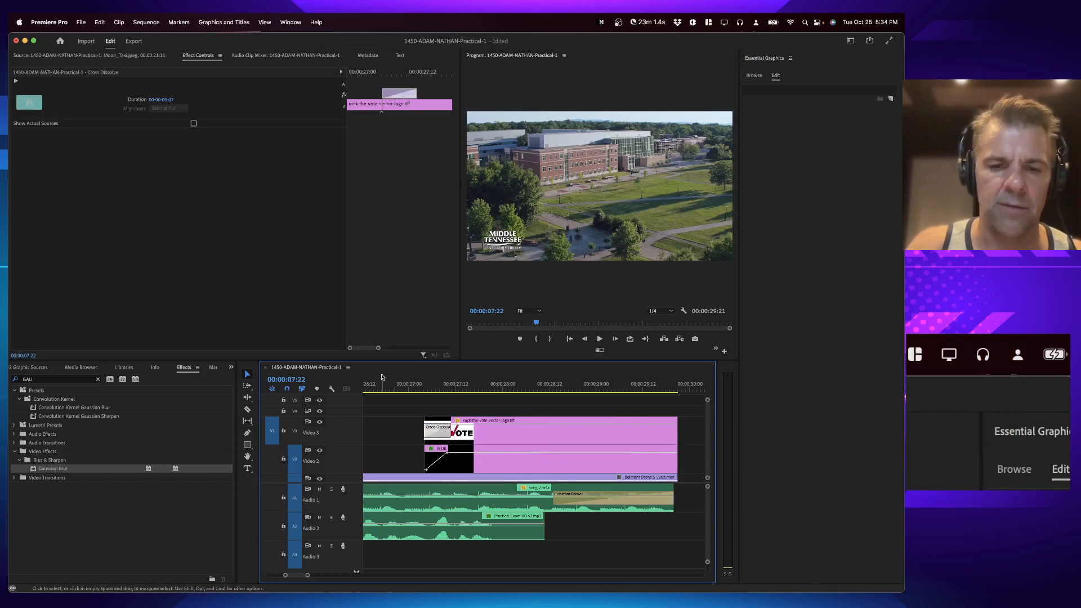
left_click(384, 384)
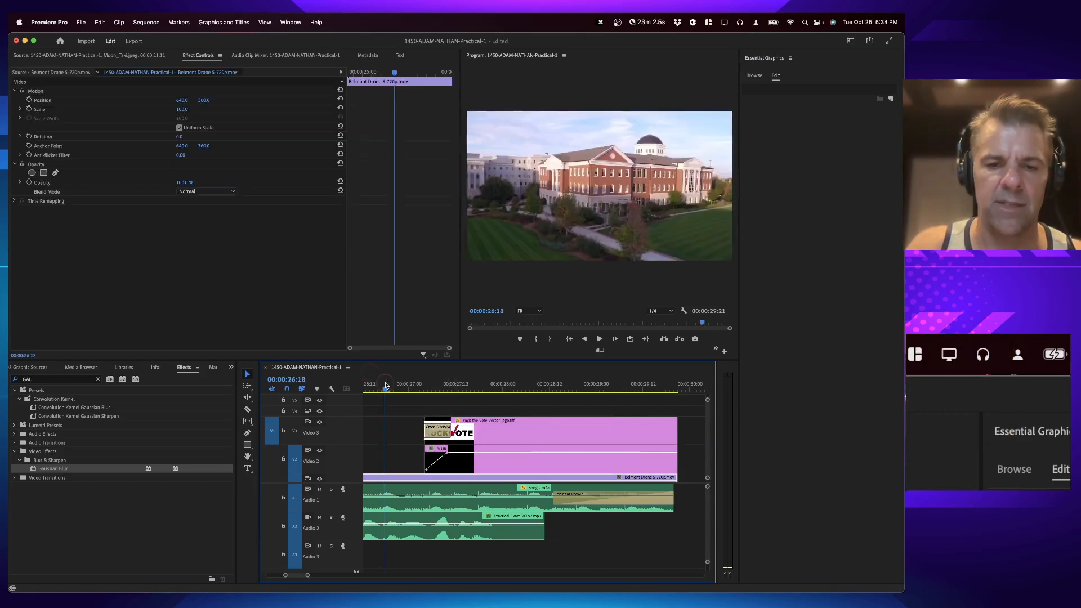
key("space")
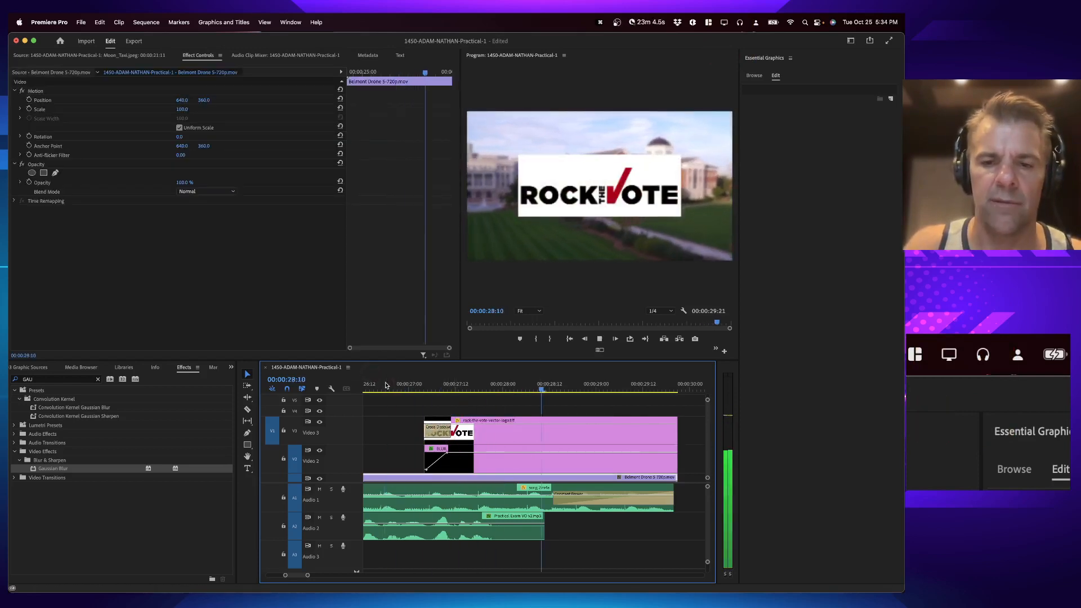
key("v")
key("space")
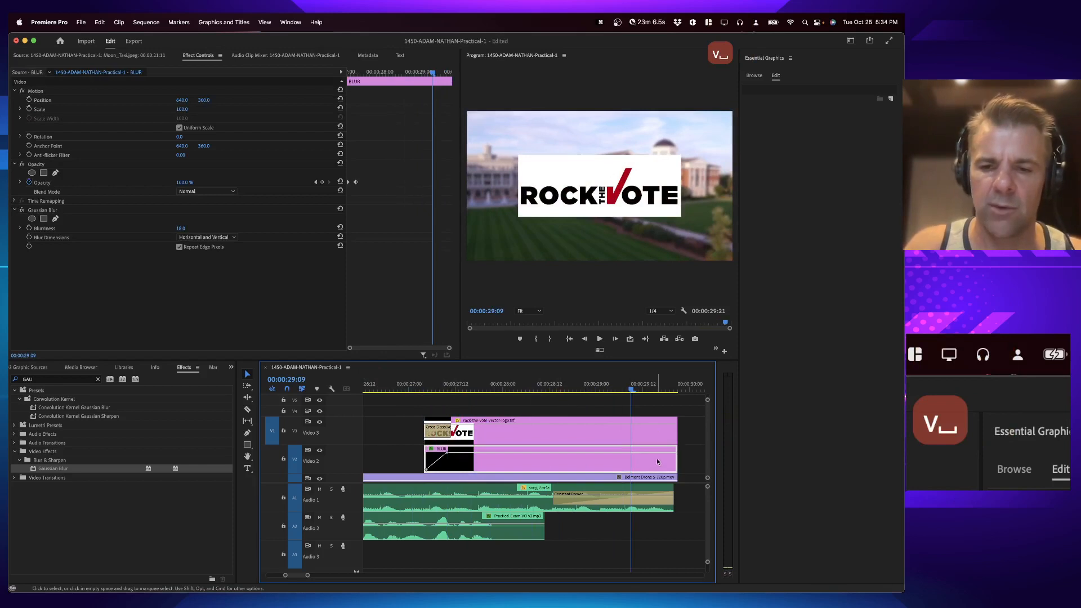
Step: Add closing Cross Dissolves to the ends of the final drone clip and the Rock the Vote logo, deleting the one on the BLUR clip
left_click(686, 462)
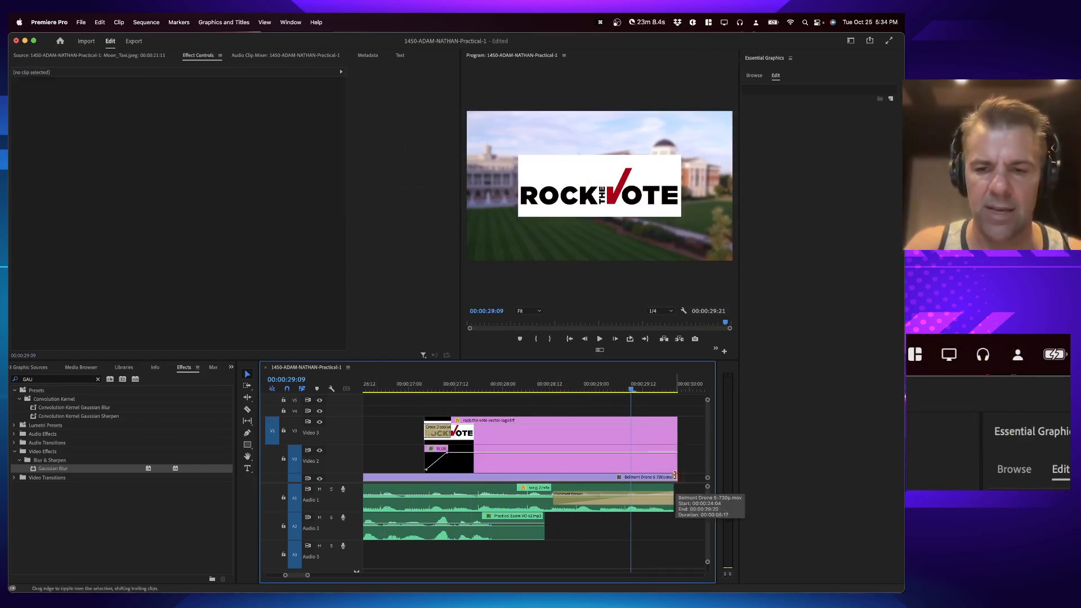
left_click(674, 476)
key("super+d")
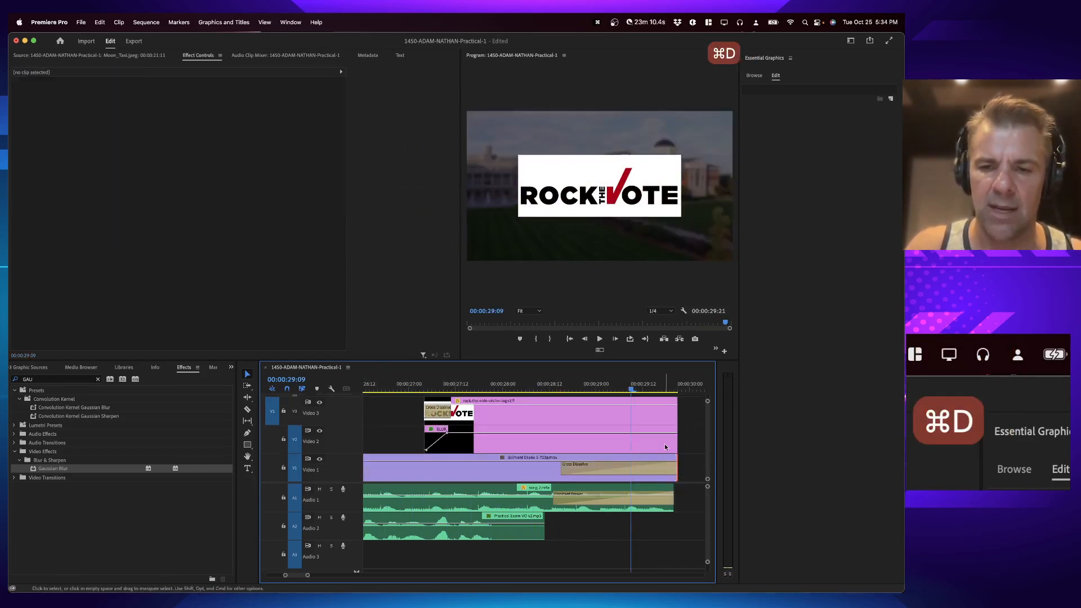
left_click(677, 442)
key("super+d")
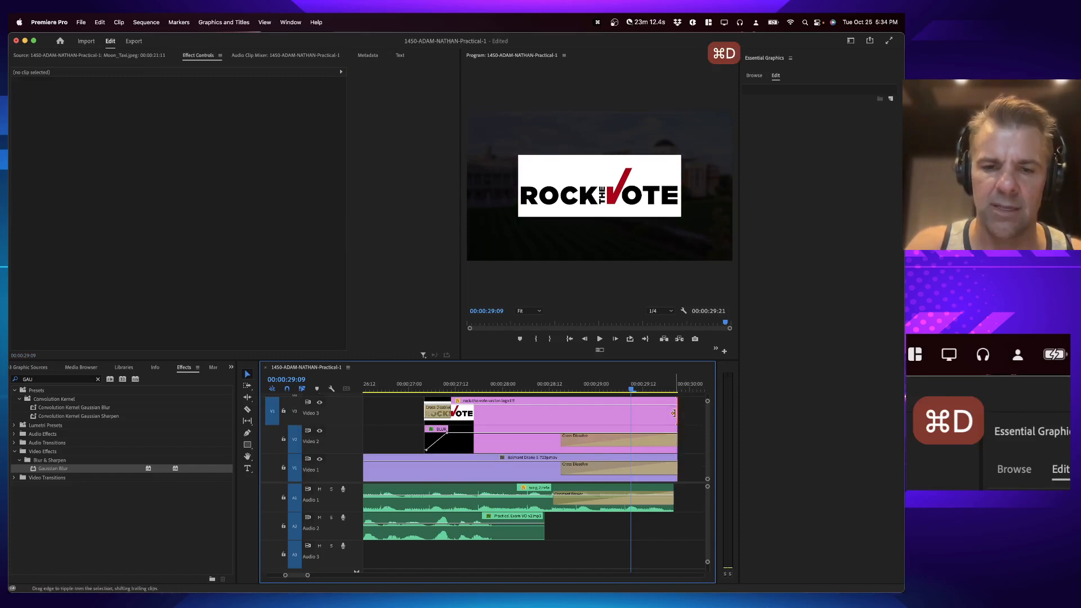
left_click(674, 413)
key("super+d")
left_click(600, 440)
key("BackSpace")
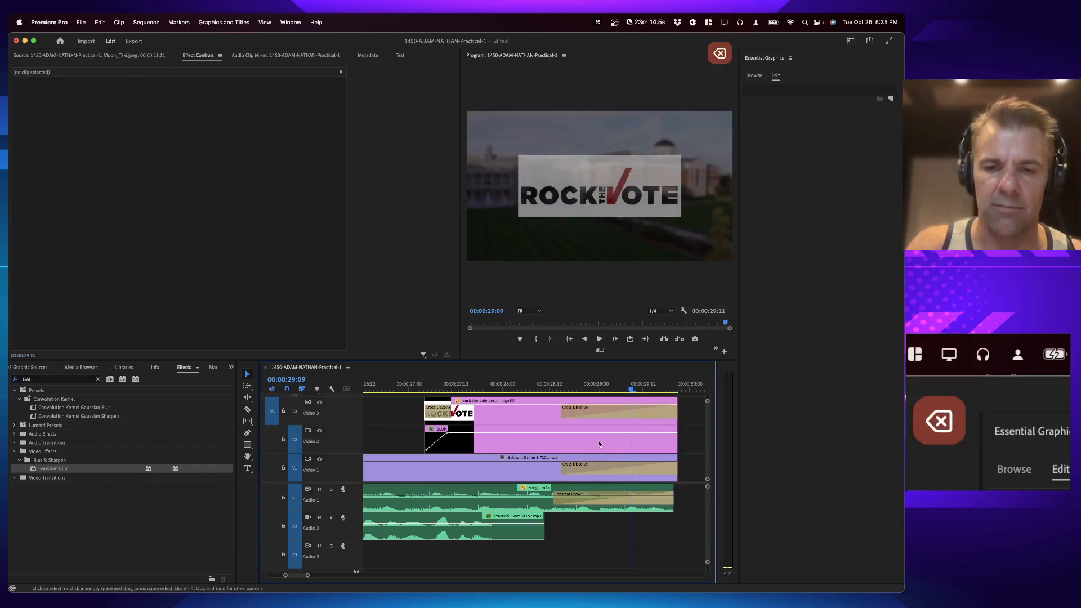
Step: Fade out the final BLUR segment by keyframing its opacity down to 0% at its end
left_click(568, 433, "super")
left_click(674, 433, "super")
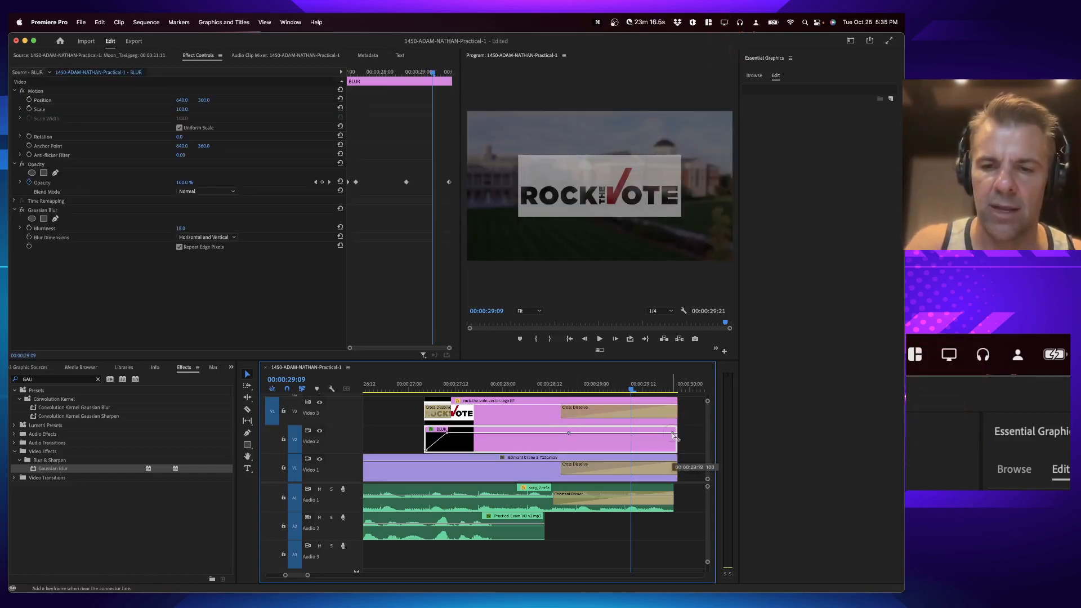
left_click_drag(673, 432, 675, 450)
left_click(417, 387)
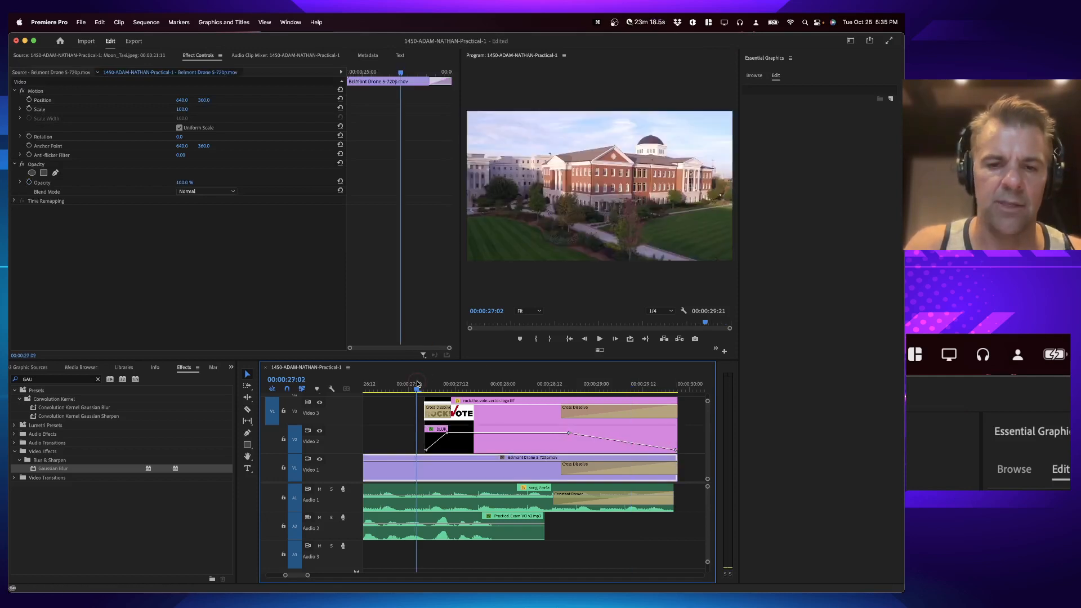
left_click(498, 446)
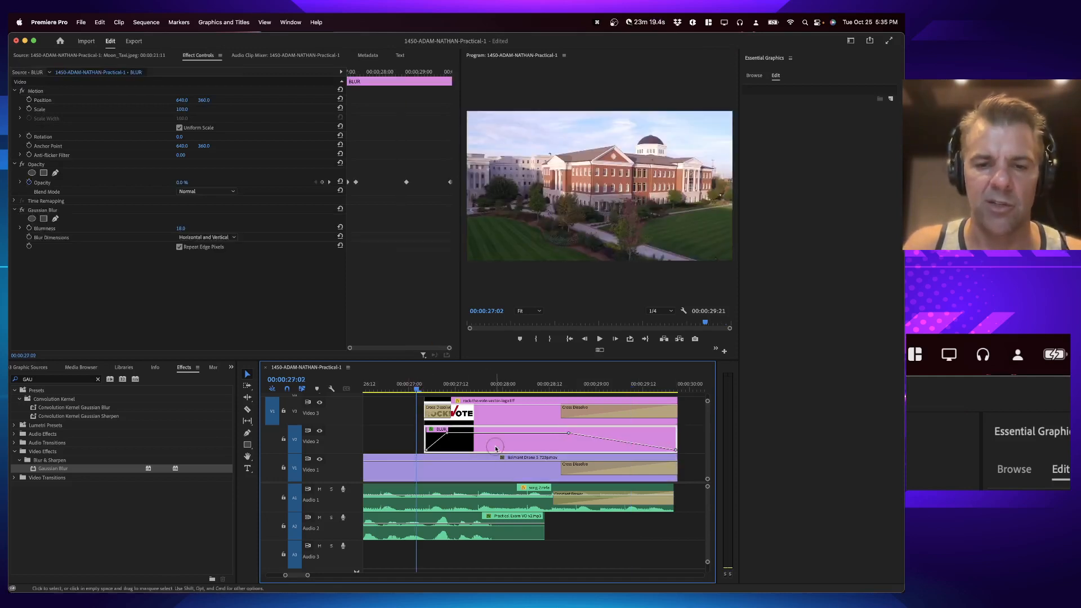
Step: Play the ending transition and save the project, fitting the whole sequence in the timeline
left_click(599, 409)
key("space")
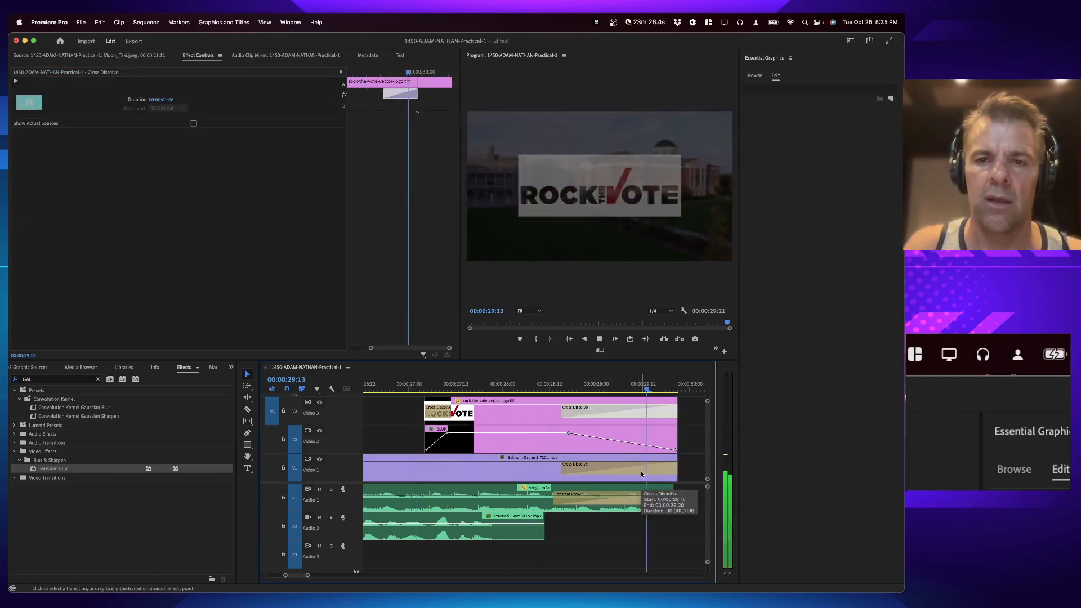
key("super+s")
key("backslash")
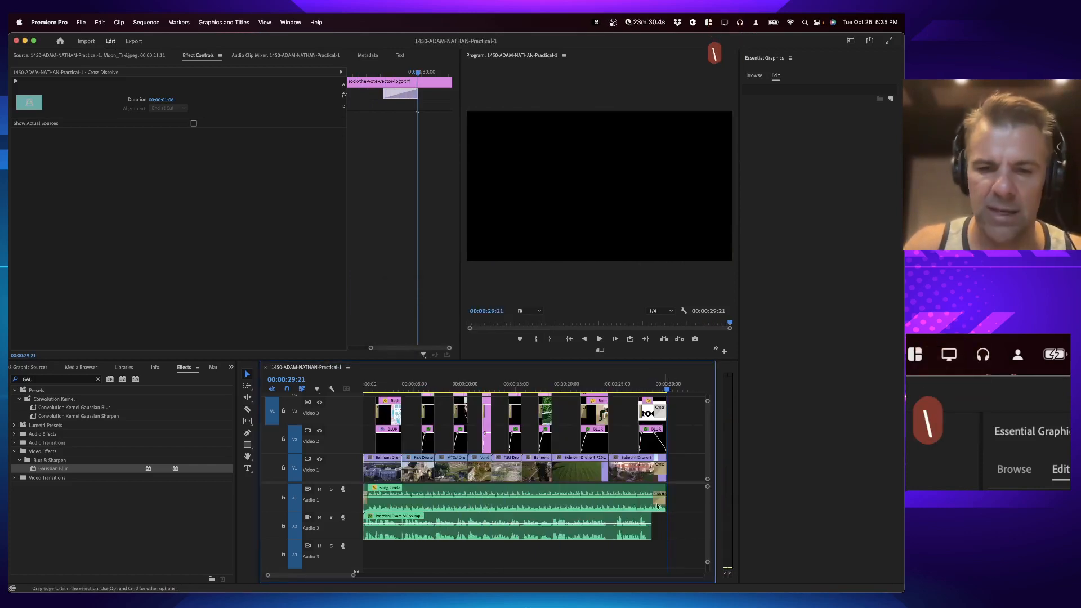
Step: Switch to the Word instructions and copy the phrase "Edited by your full name"
key("super+Tab")
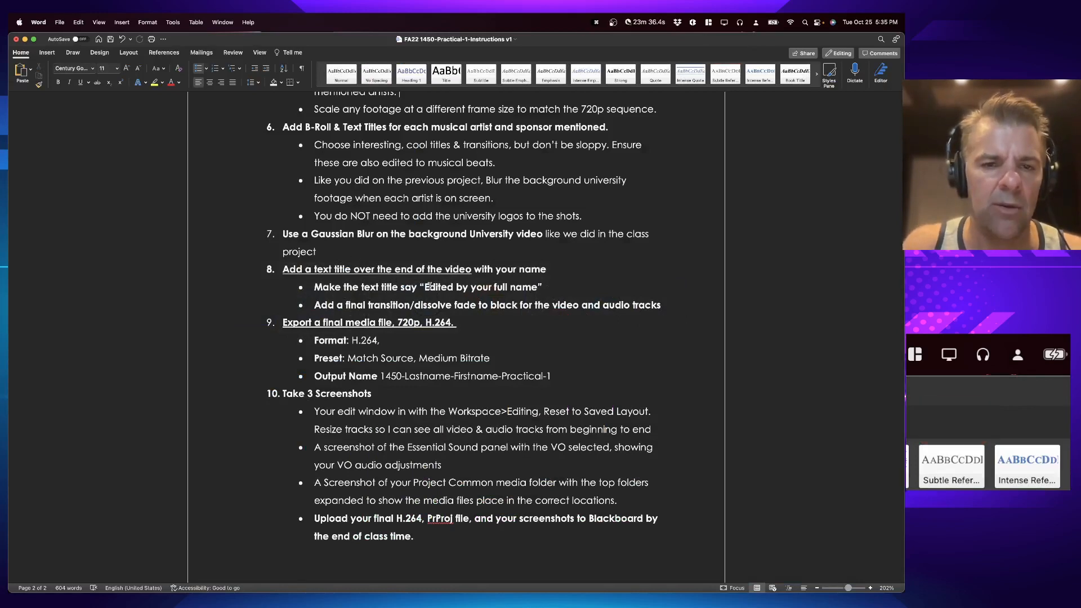
left_click_drag(426, 287, 536, 288)
key("super+c")
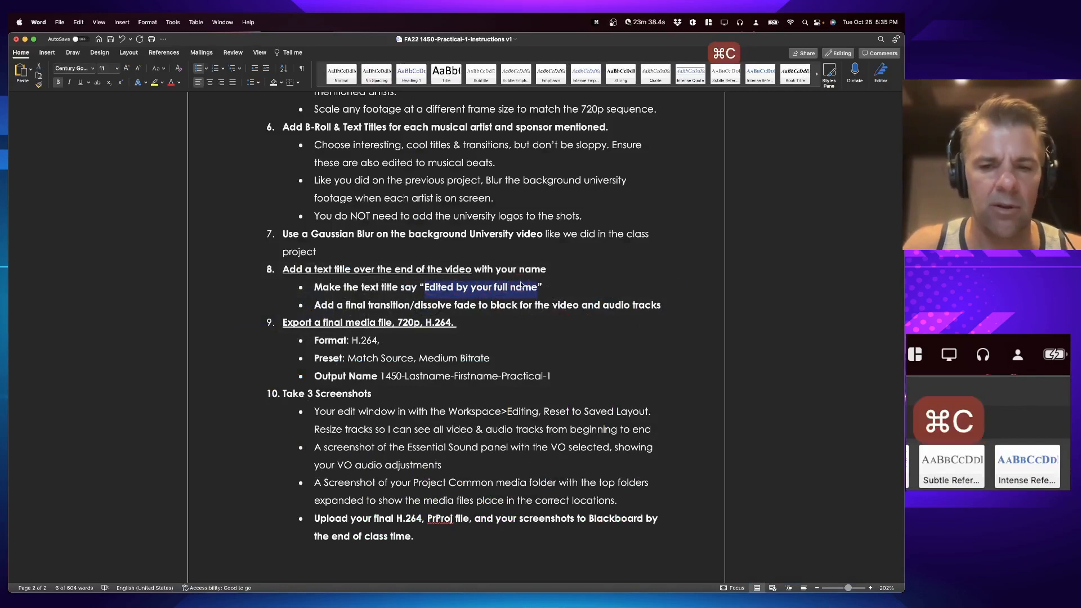
Step: Return to Premiere Pro and bring the BRYN JOY title clip to the end of the timeline above the Rock the Vote logo
key("super+Tab")
left_click(646, 385)
scroll(648, 397, "right", 2)
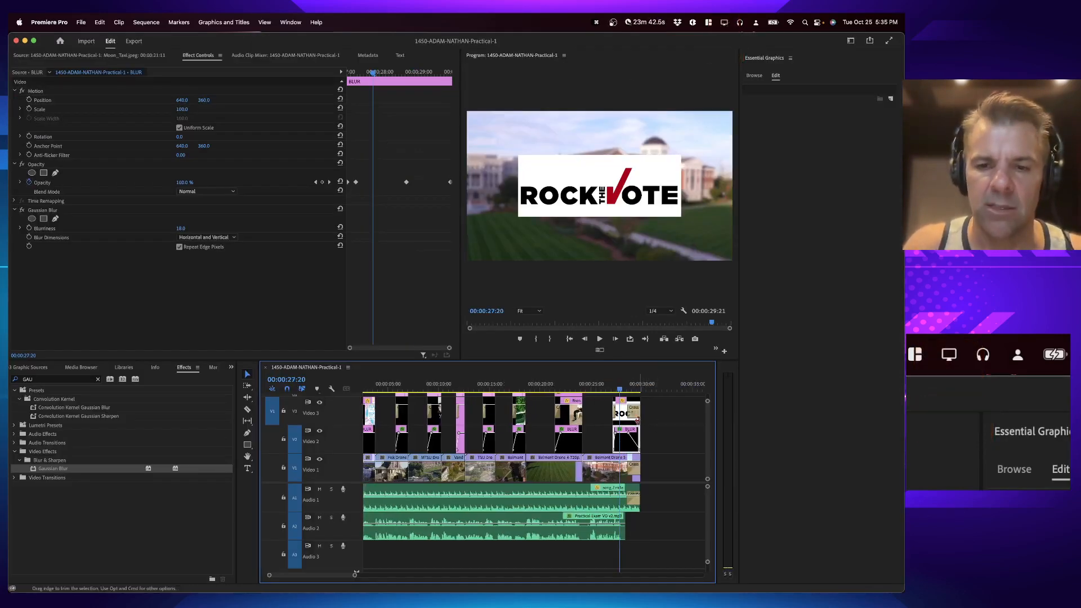
left_click(677, 412)
scroll(677, 413, "up", 2)
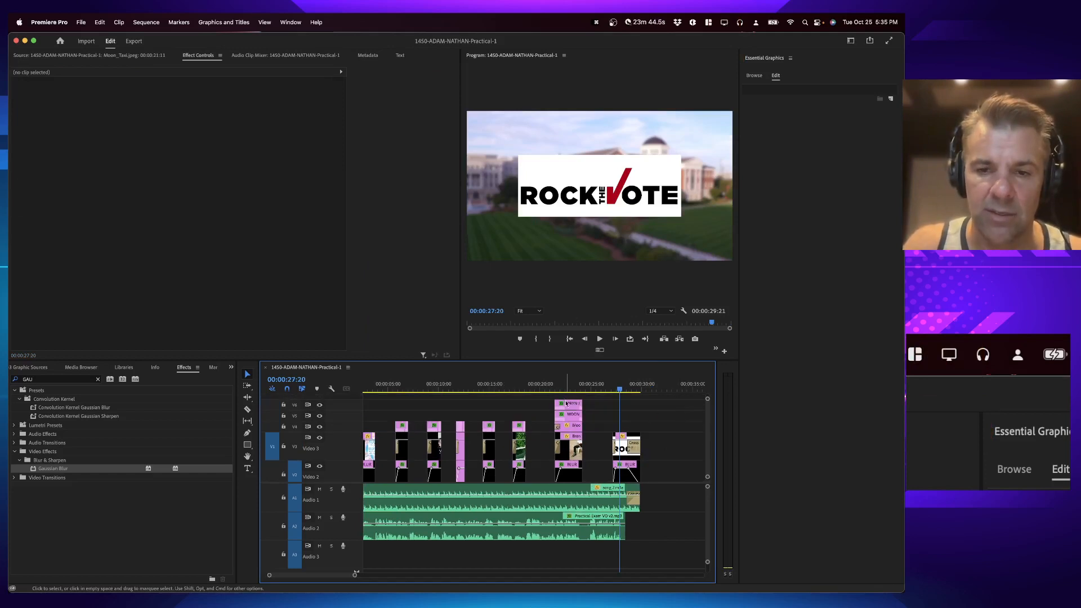
left_click_drag(566, 403, 629, 428)
key("=")
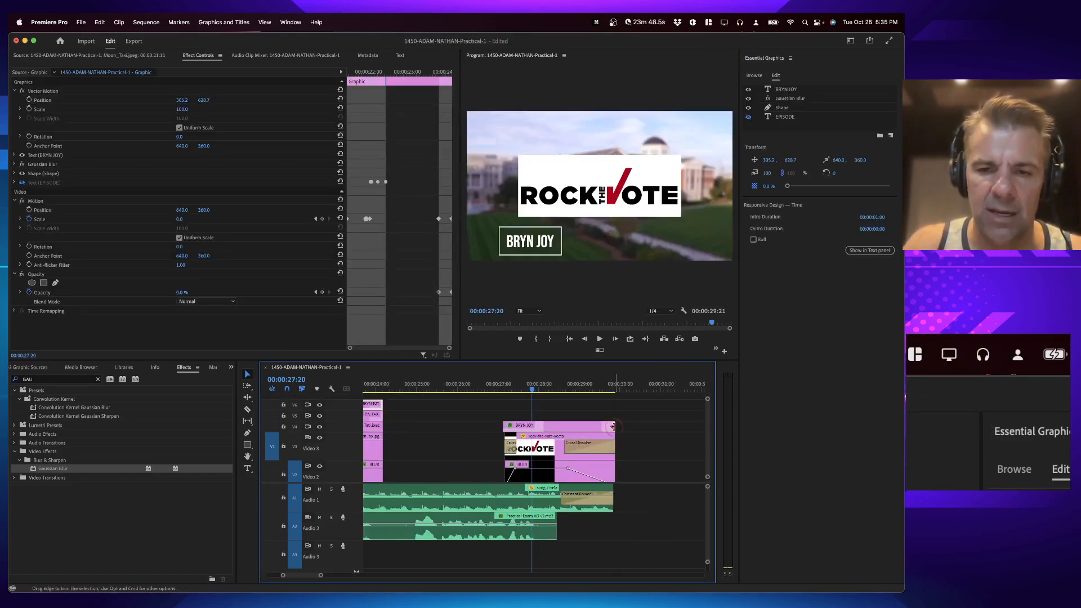
Step: Retype that title's text as "Edited by" followed by the editor's full name
left_click(562, 383)
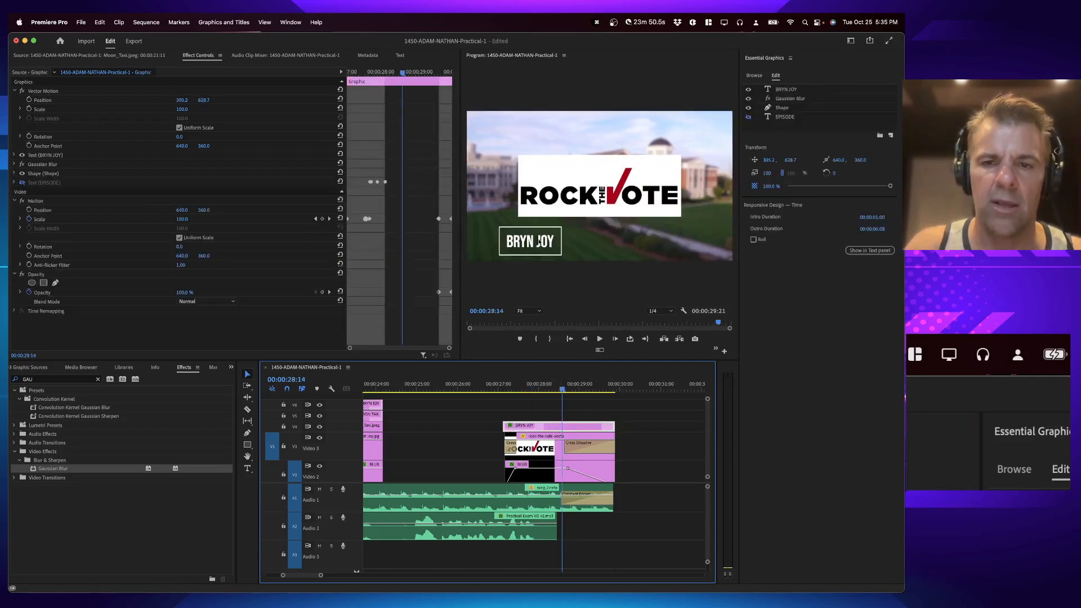
left_click(790, 92)
double_click(790, 91)
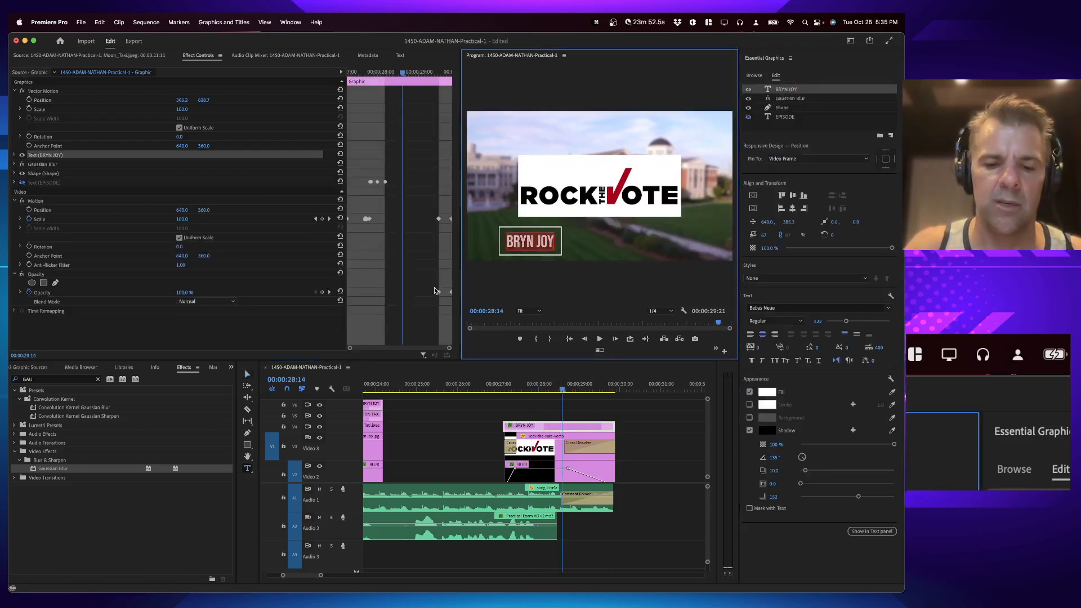
type("Edited by Nathan Adam")
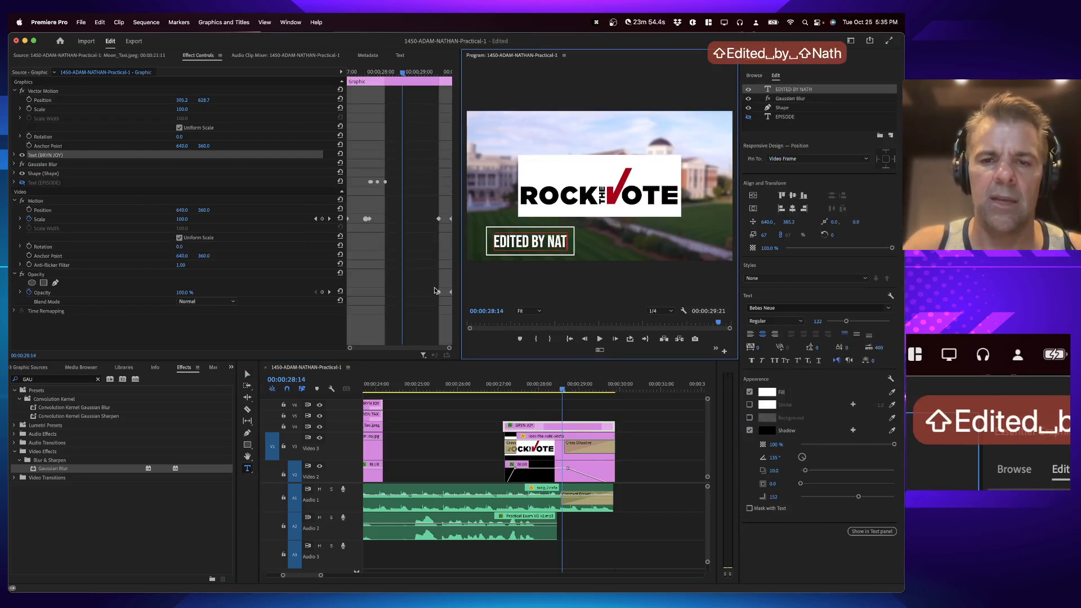
left_click(484, 418)
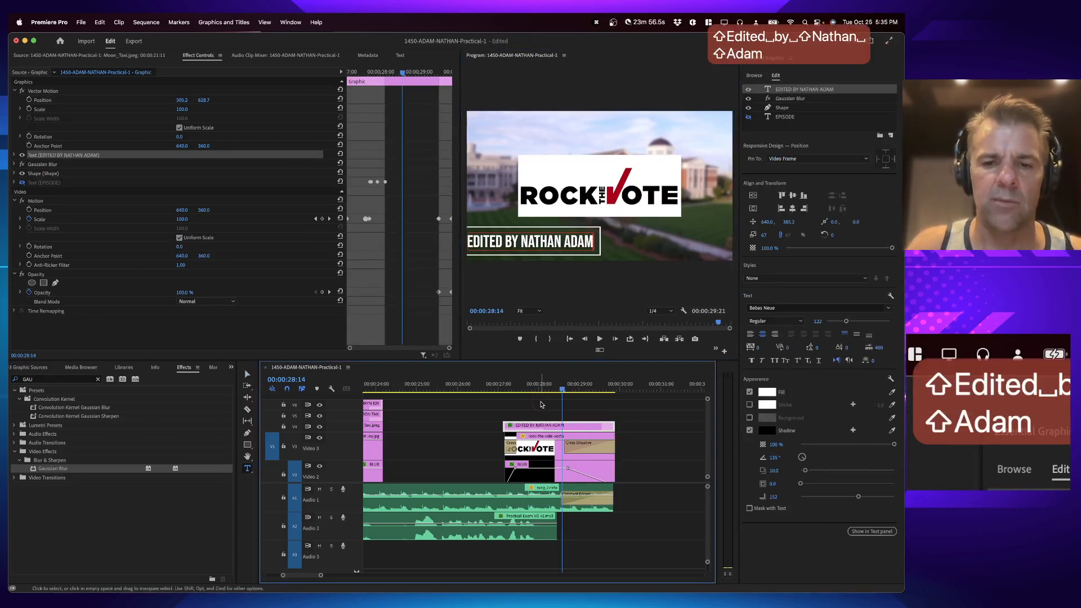
Step: Slide the Edited by title clip later on the top track so it starts near the end of the logo
left_click_drag(506, 426, 548, 427)
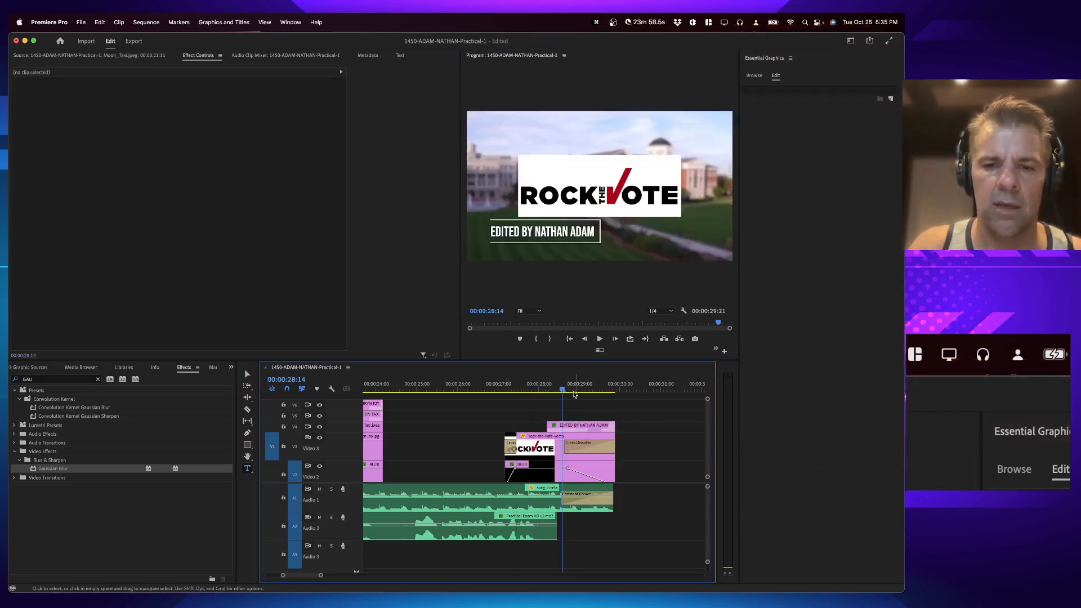
left_click_drag(561, 388, 575, 386)
Step: Reset the title's Vector Motion position and move the title down below the Rock the Vote logo
left_click(581, 426)
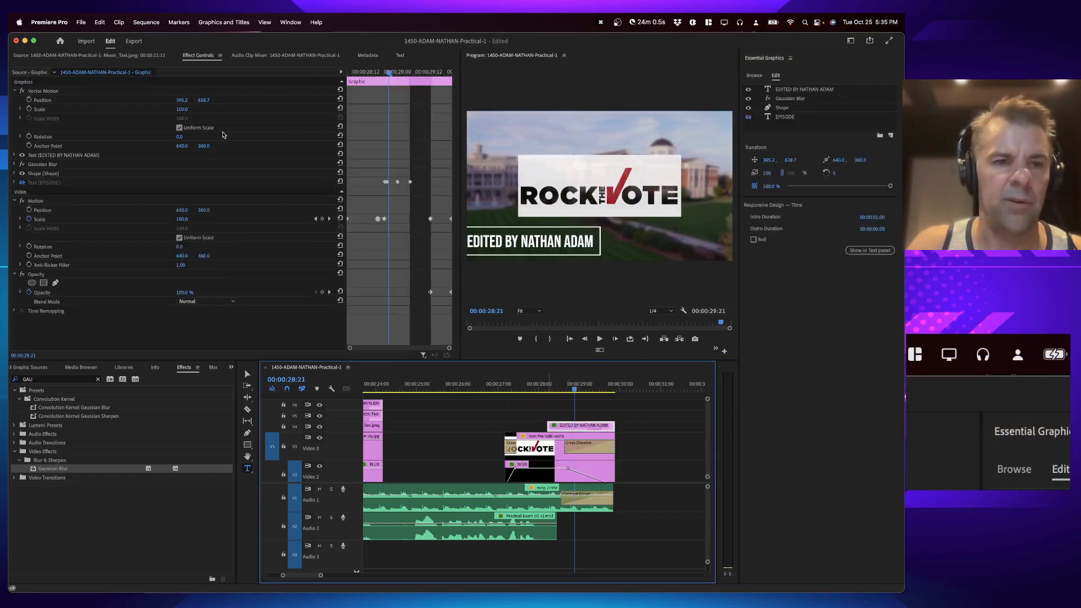
left_click(64, 110)
left_click(130, 100)
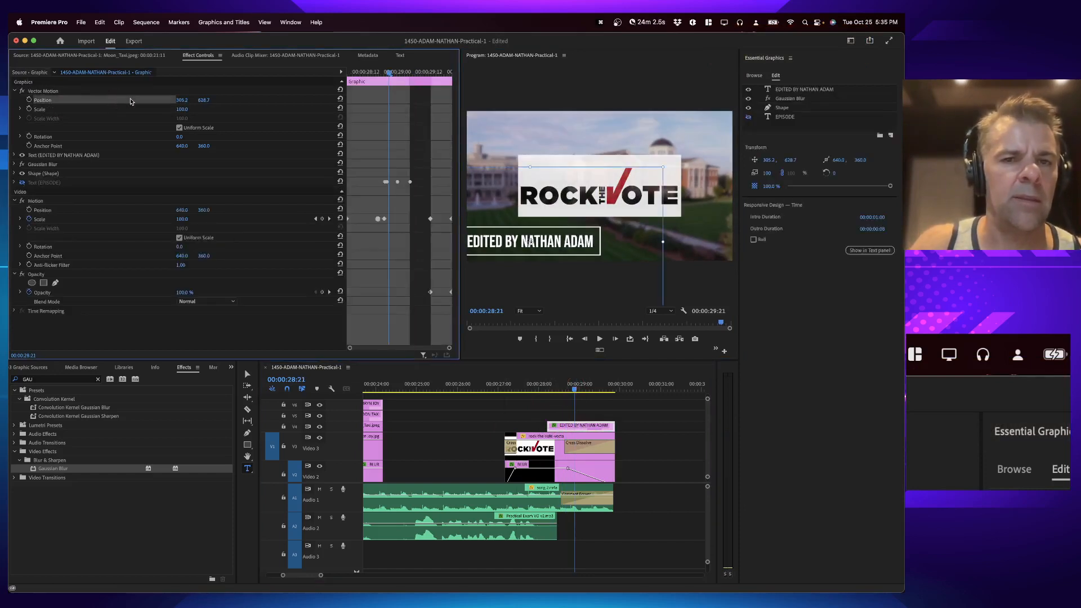
left_click(339, 100)
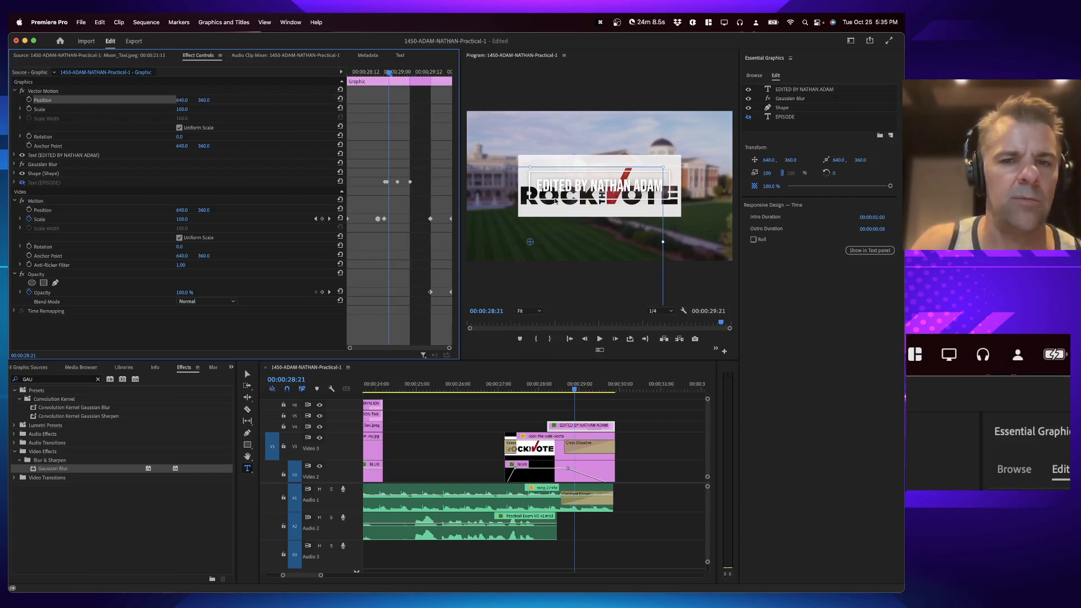
left_click_drag(541, 206, 539, 258)
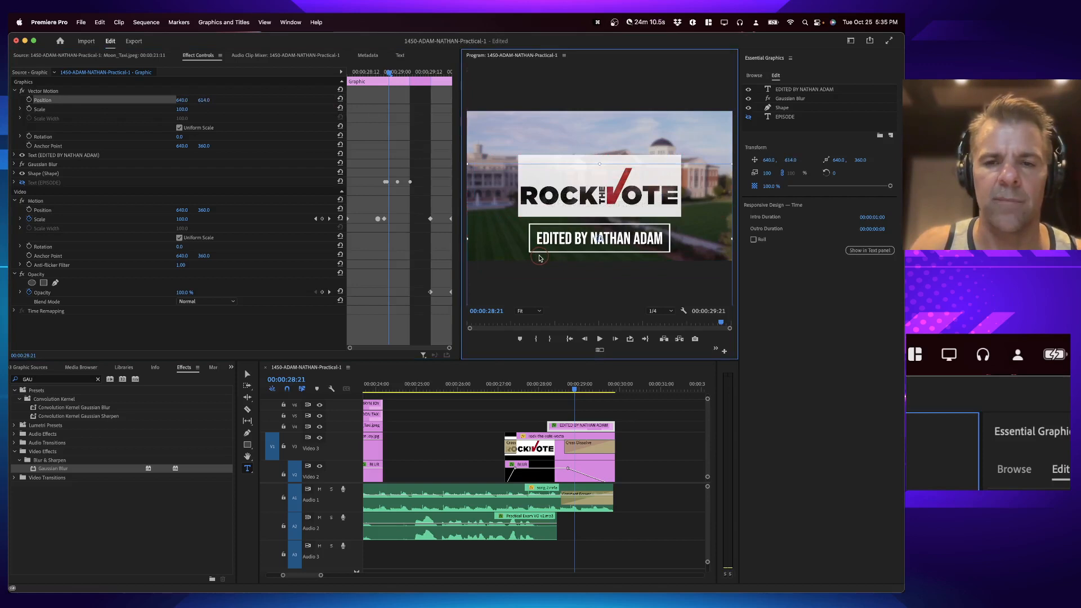
Step: Play the ending from just before the title and save the project
left_click(541, 384)
key("space")
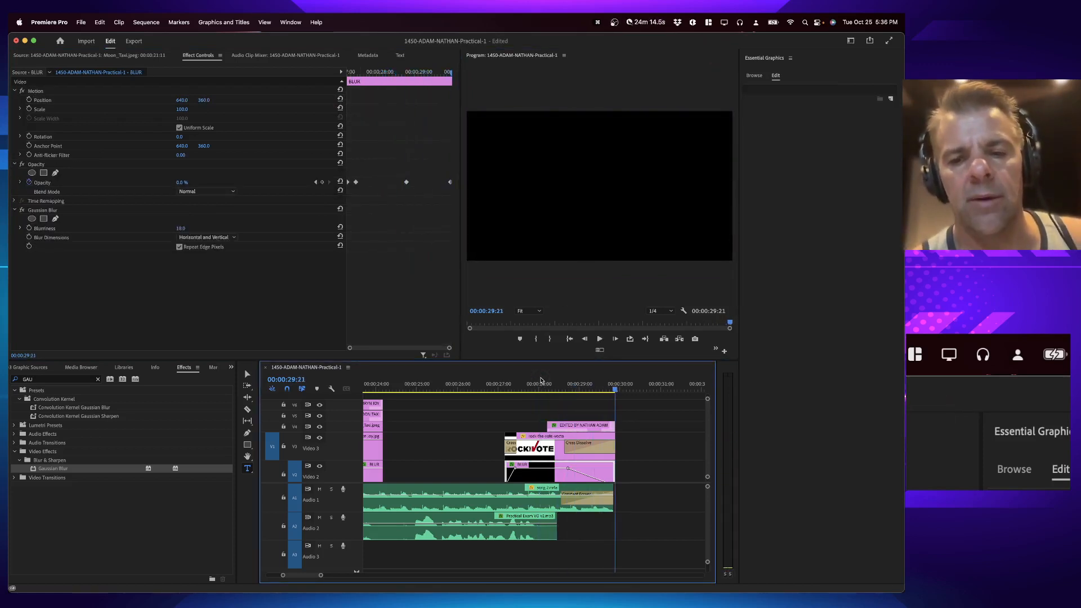
key("super+s")
Step: Try deleting the title's scale and opacity keyframes, then undo the deletion
left_click(579, 425)
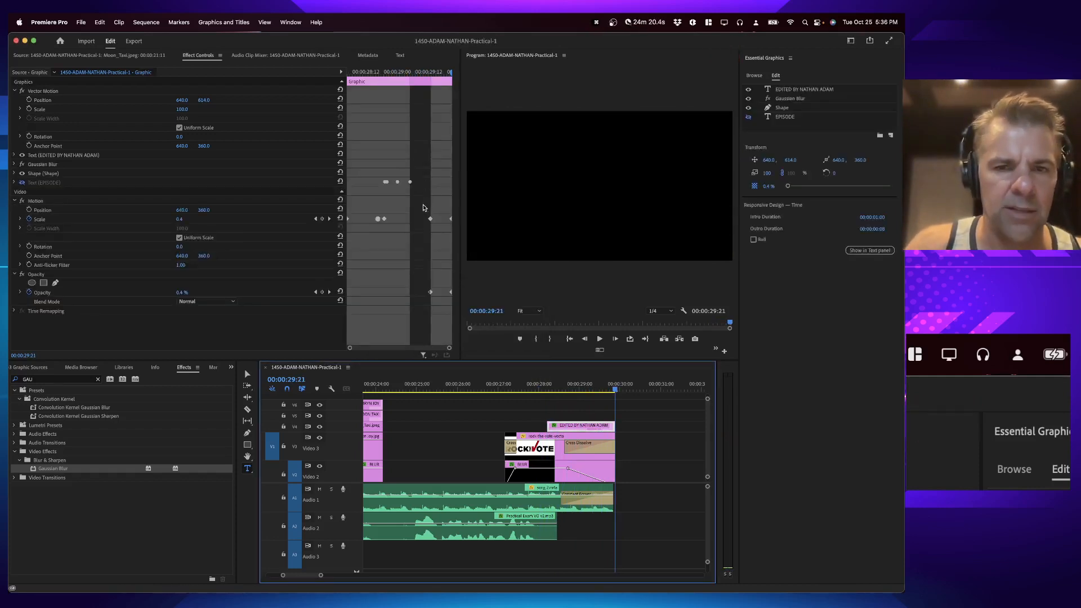
left_click_drag(424, 207, 431, 282)
key("Delete")
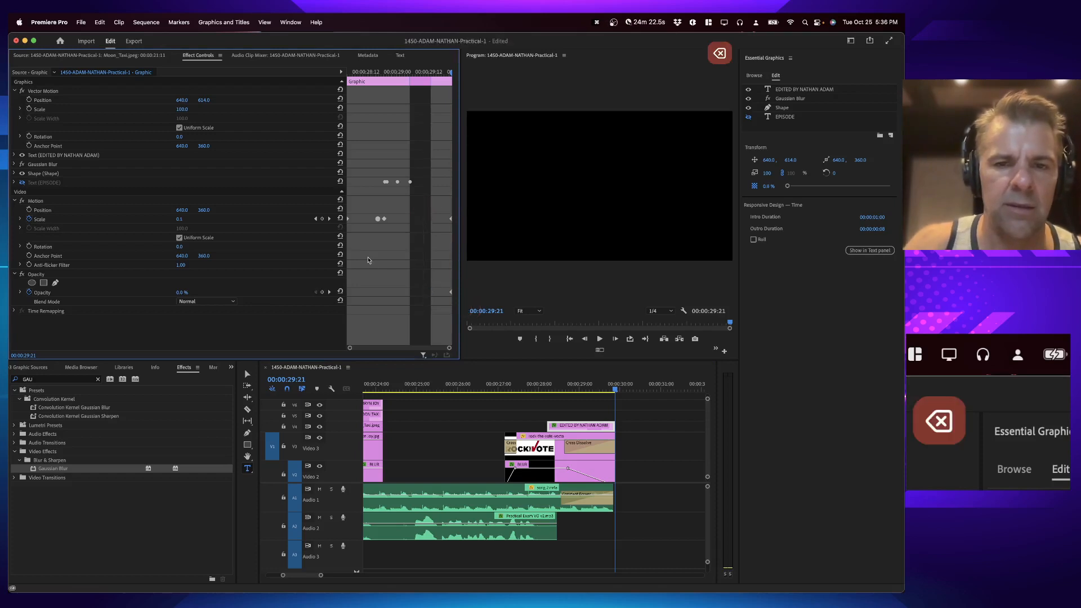
left_click_drag(367, 70, 395, 75)
key("cmd+z")
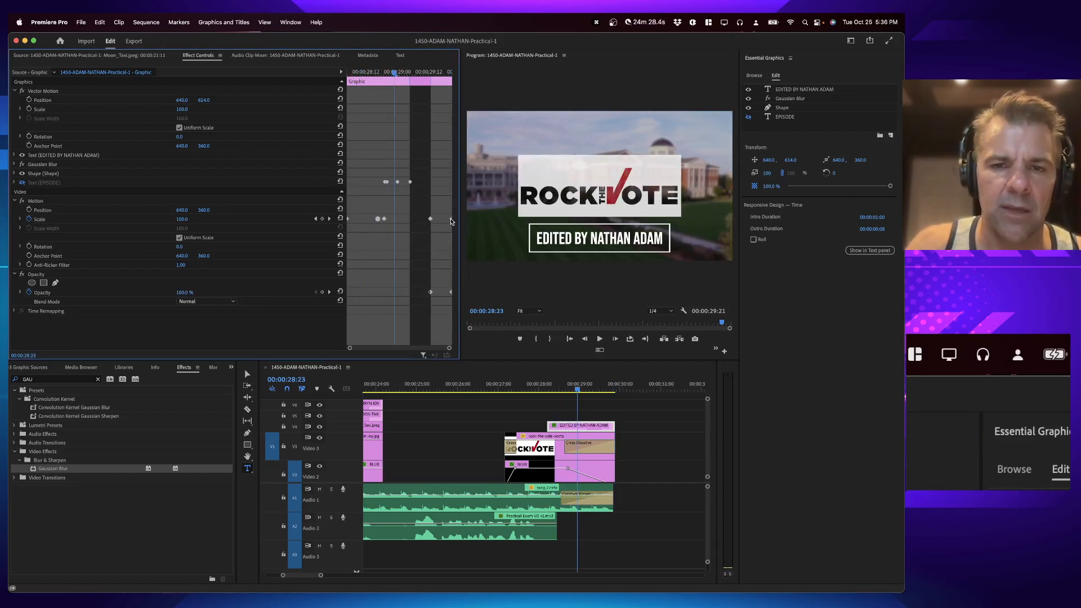
Step: Delete the title's final scale keyframe and play the ending
left_click(450, 218)
key("BackSpace")
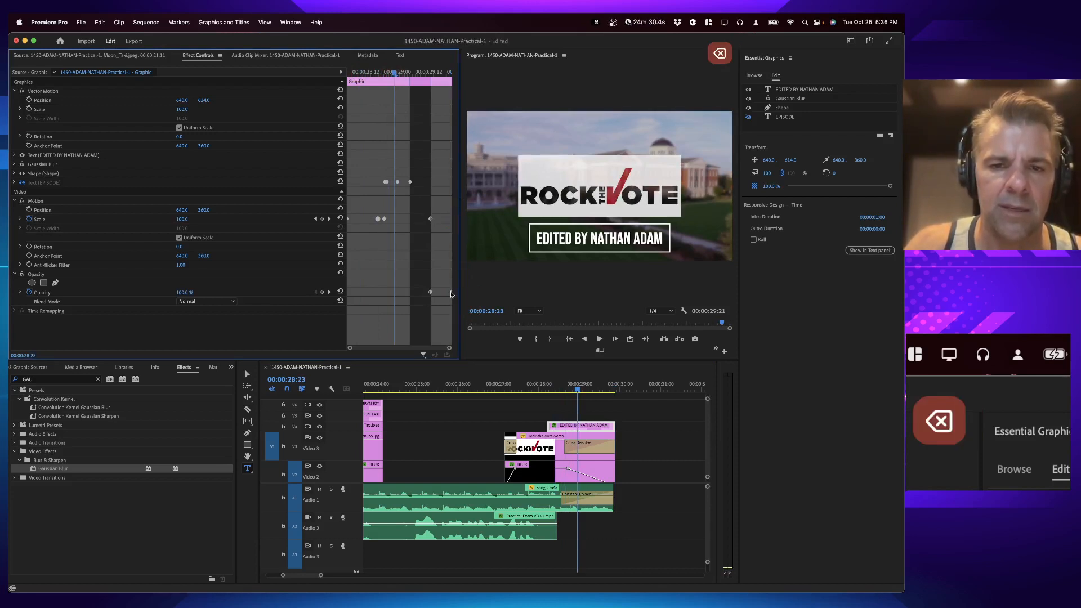
key("space")
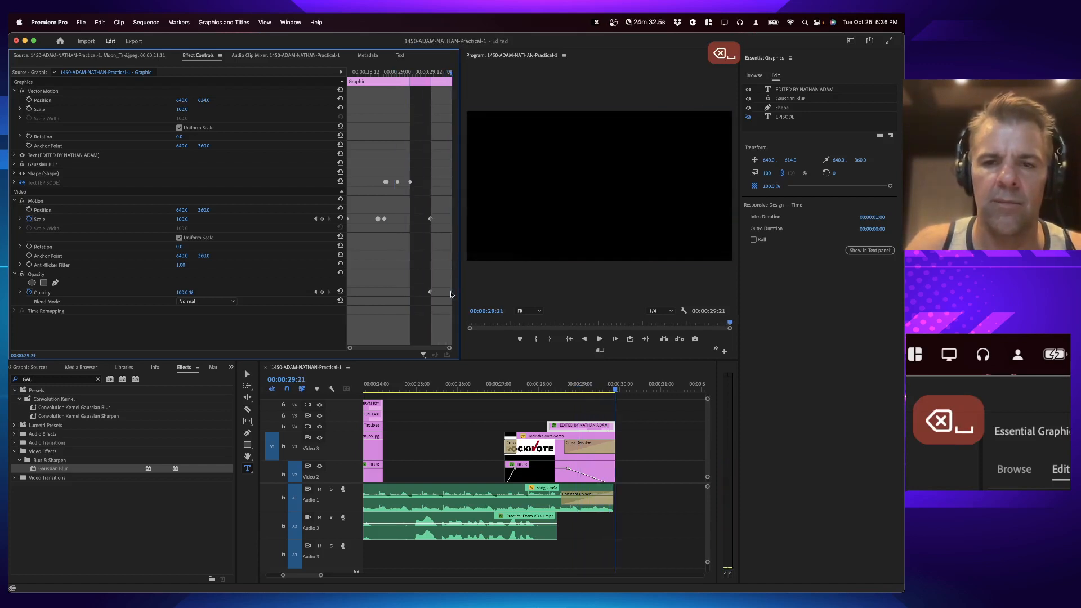
Step: Apply the default Cross Dissolve to the end of the title clip, preview the ending and save
left_click(608, 426)
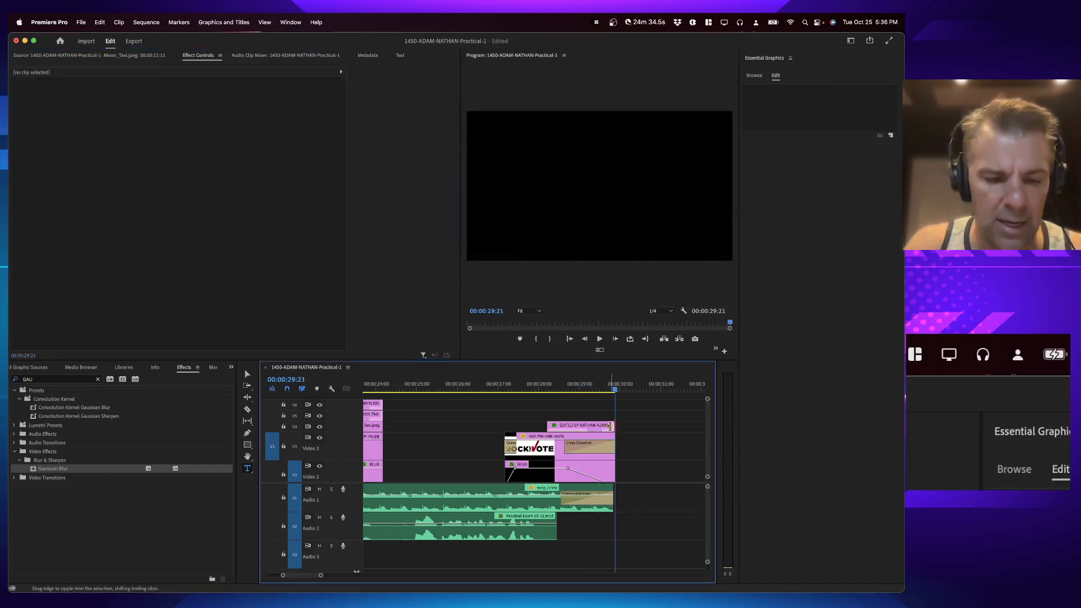
key("super+d")
left_click(551, 378)
key("space")
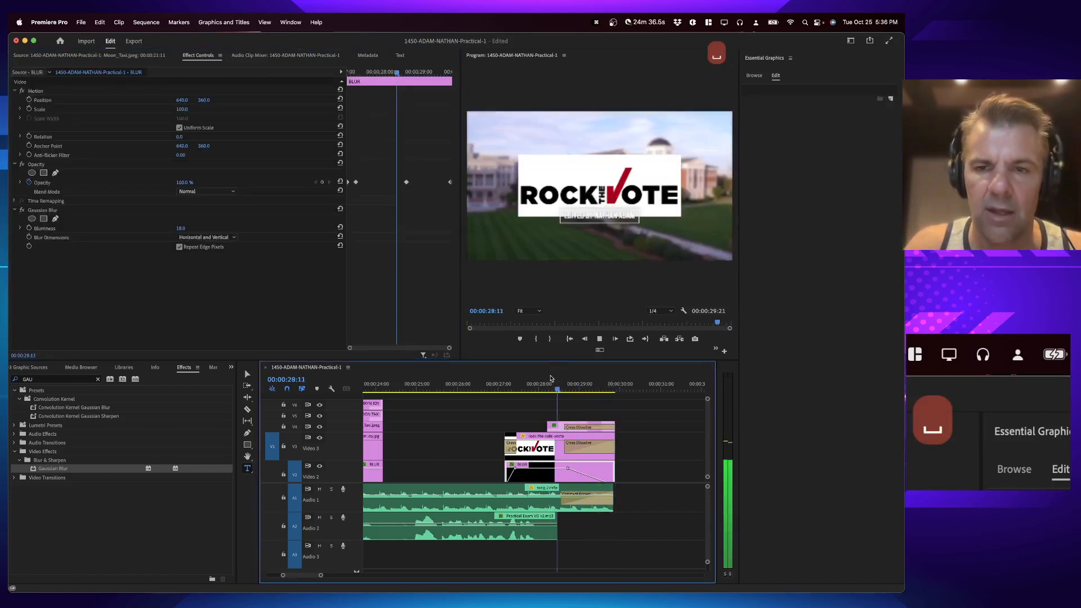
key("super+s")
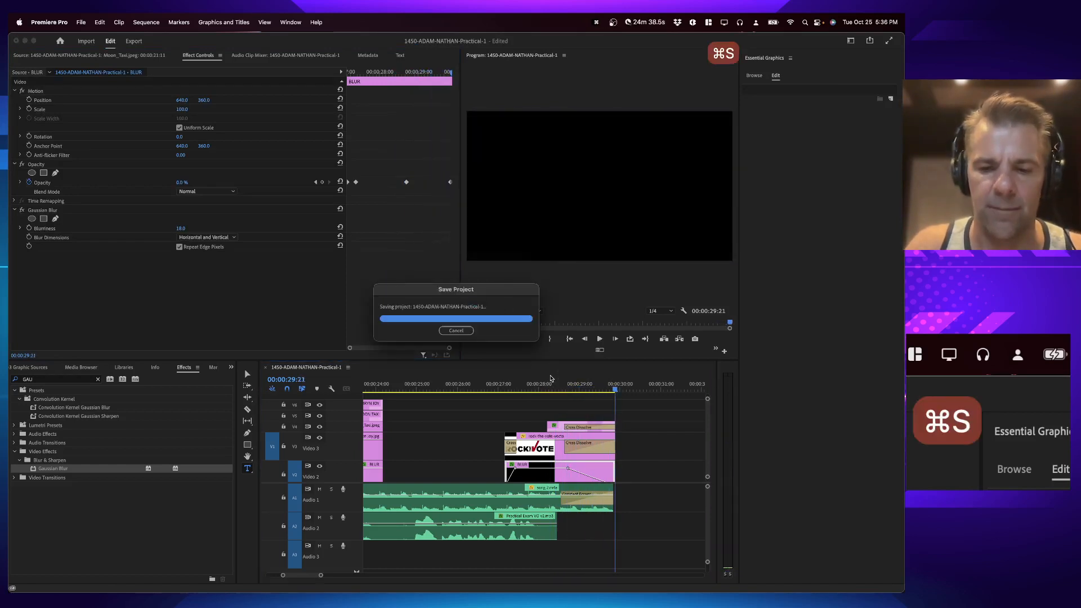
Step: Switch to the Word instructions, save the document, and return to Premiere Pro
key("backslash")
key("super+Tab")
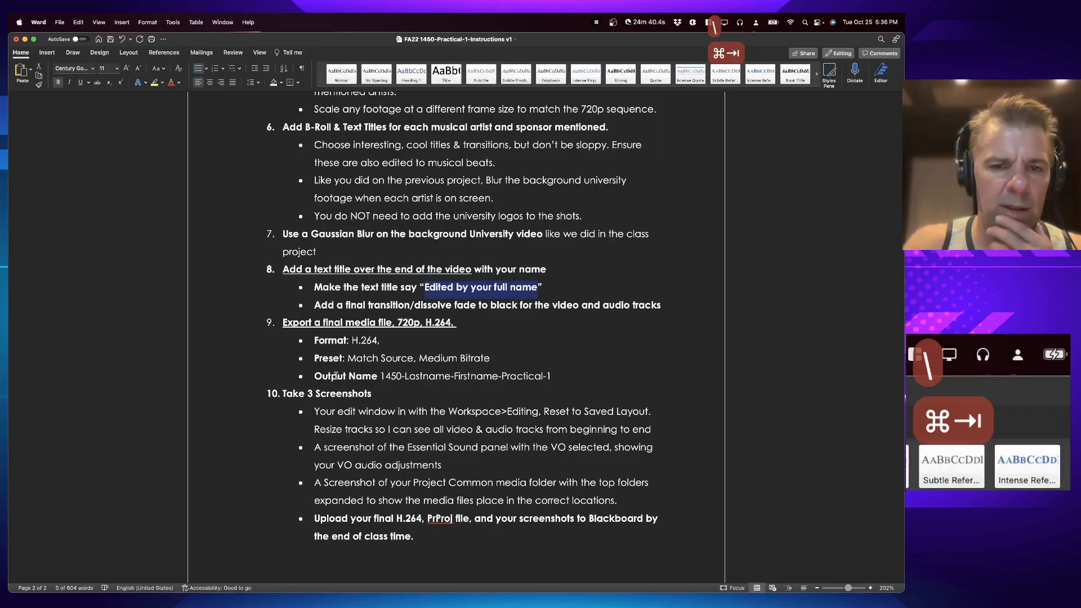
key("super+s")
key("super+Tab")
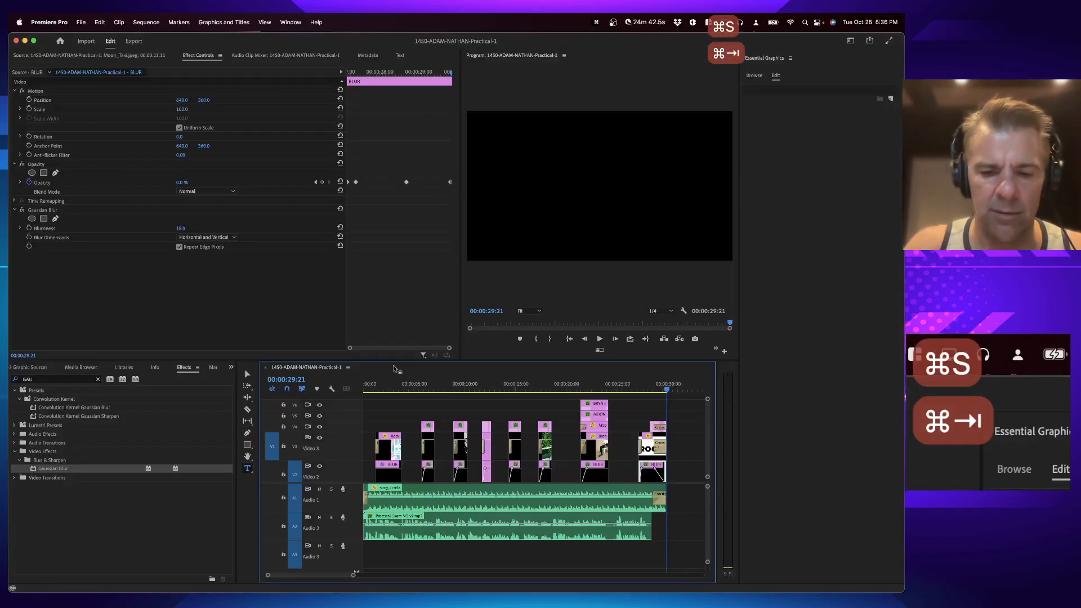
key("super+Tab")
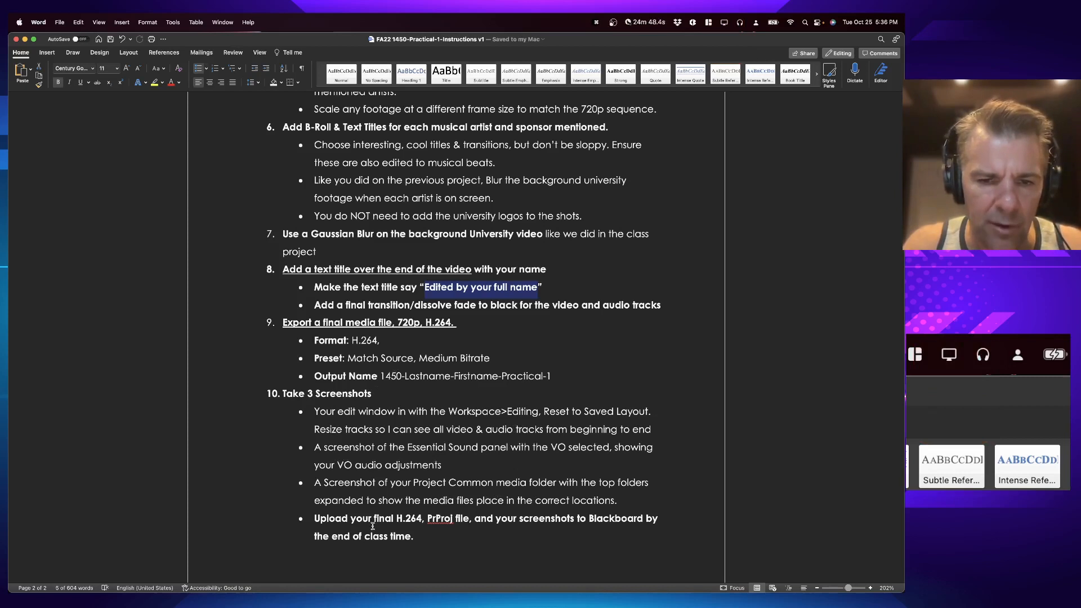
key("super+Tab")
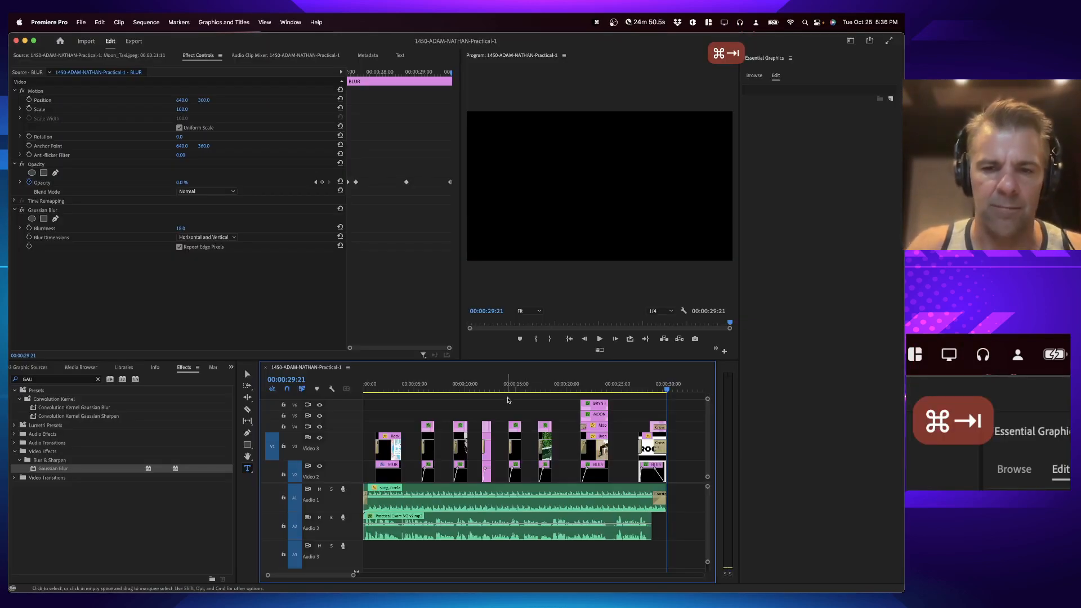
Step: Fit the whole sequence in the timeline, save the project and capture a full-screen screenshot of the edit window
key("backslash")
key("backslash")
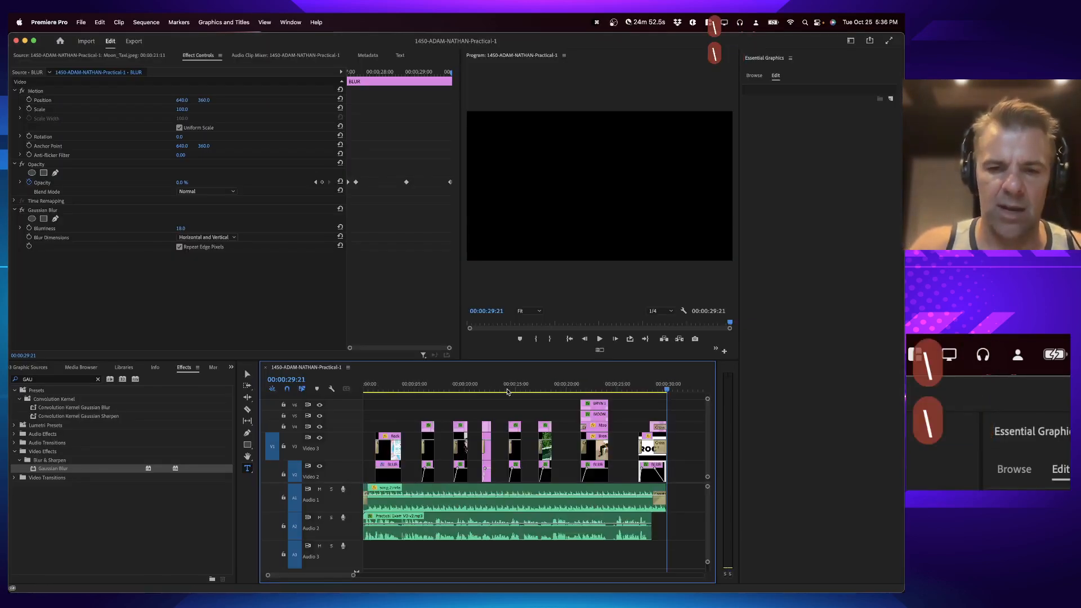
key("super+s")
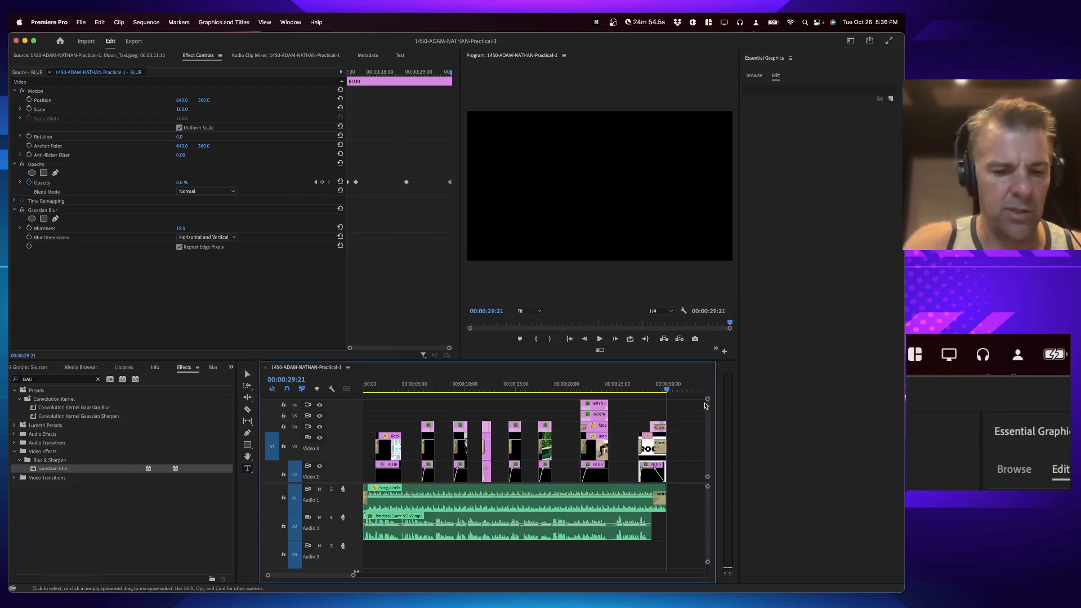
key("shift+super+3")
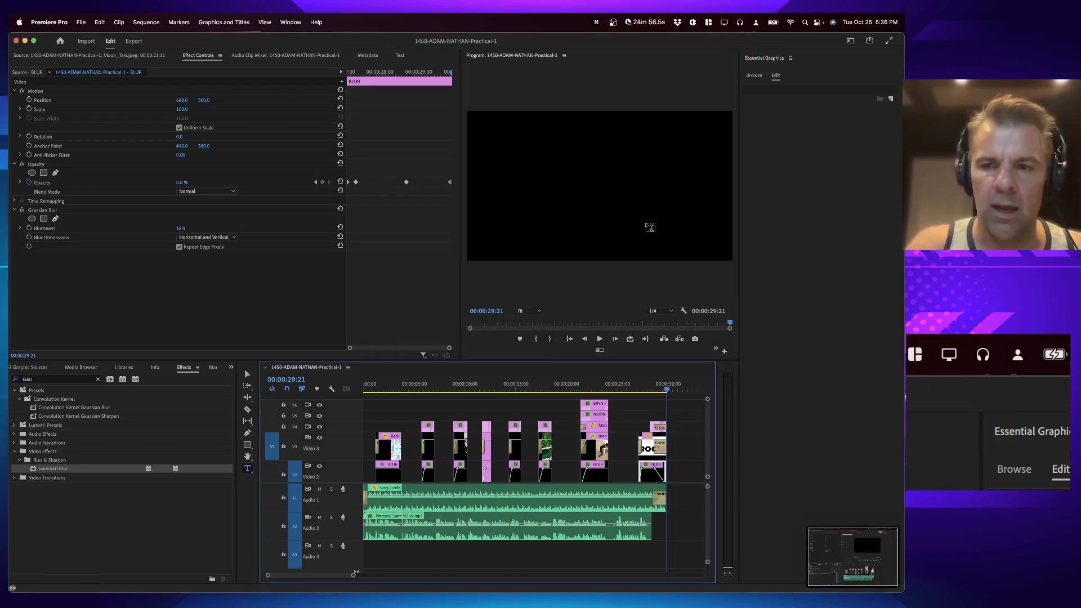
Step: Select the voice-over clip, open the Essential Sound panel and capture a full-screen screenshot
left_click(532, 530)
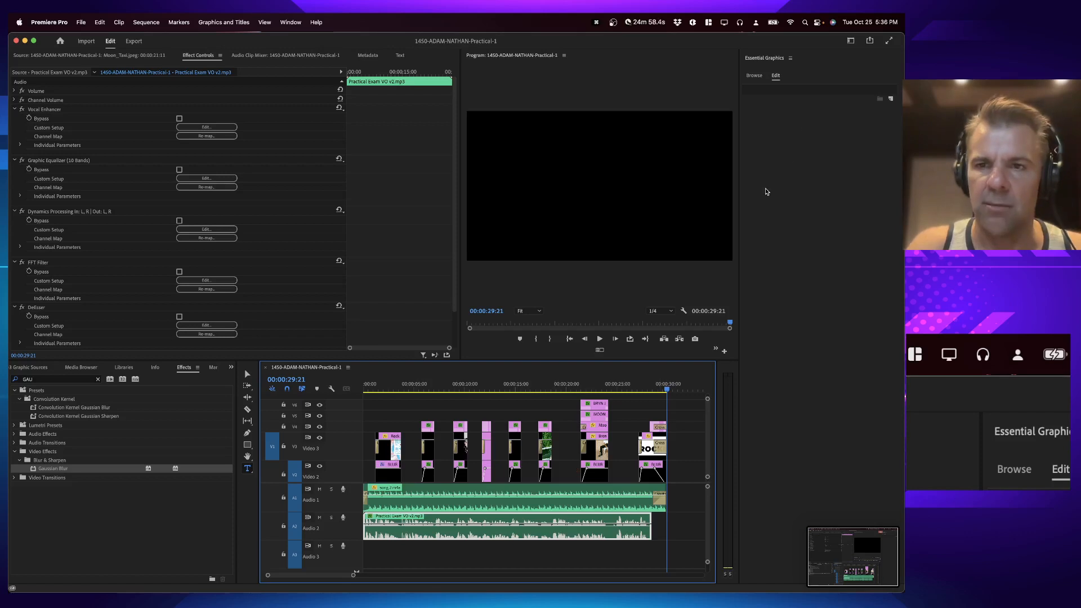
left_click(291, 22)
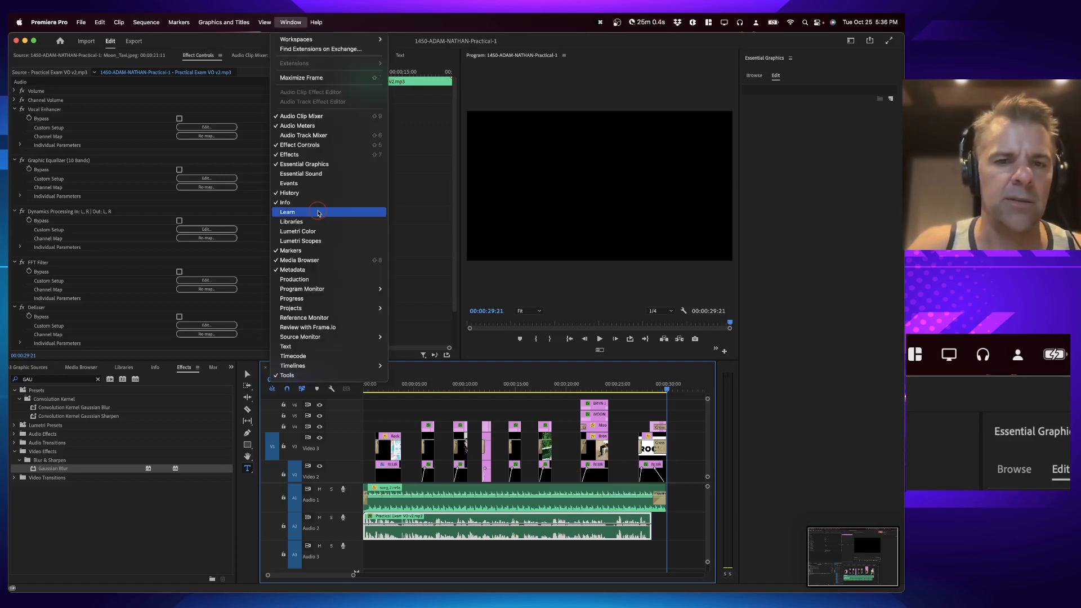
left_click(313, 174)
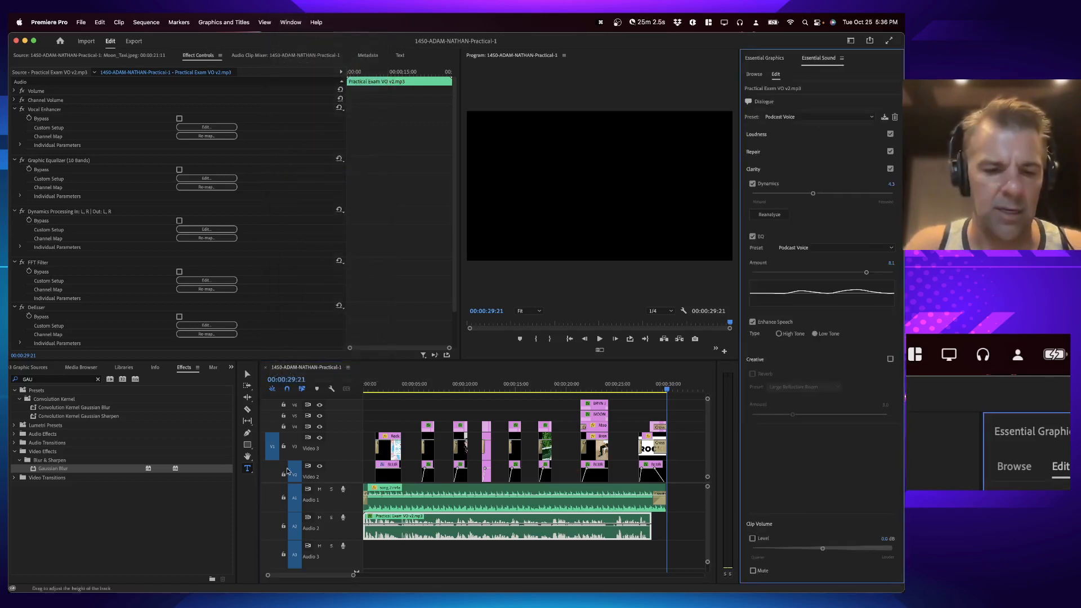
key("super+shift+3")
Step: In Finder, expand the Capture Scratch, Graphic Sources and Audio Sources folders and capture a screenshot of the window
key("super+Tab")
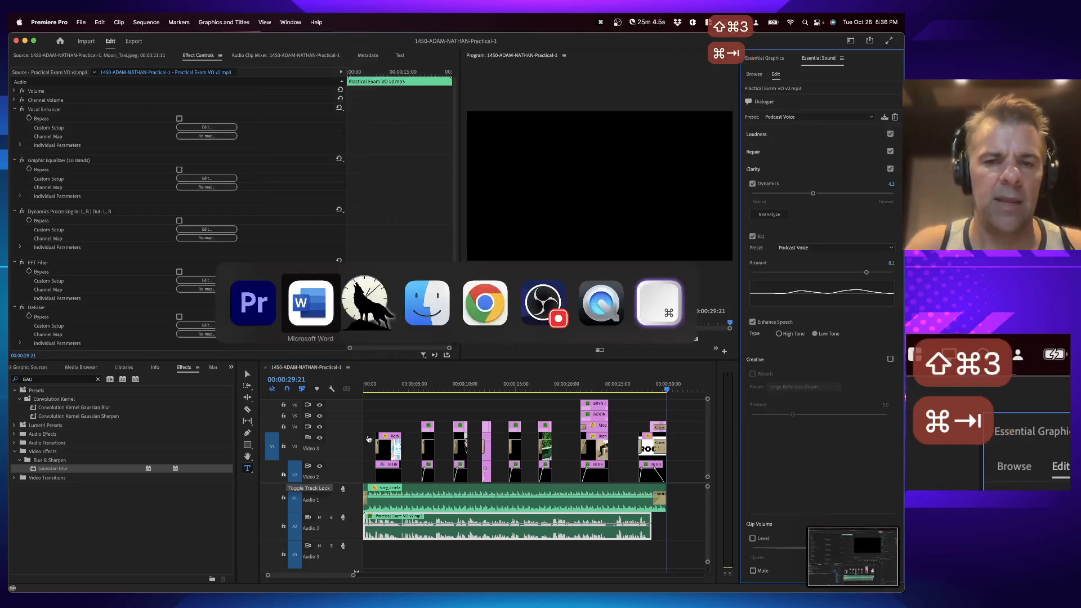
left_click(423, 304)
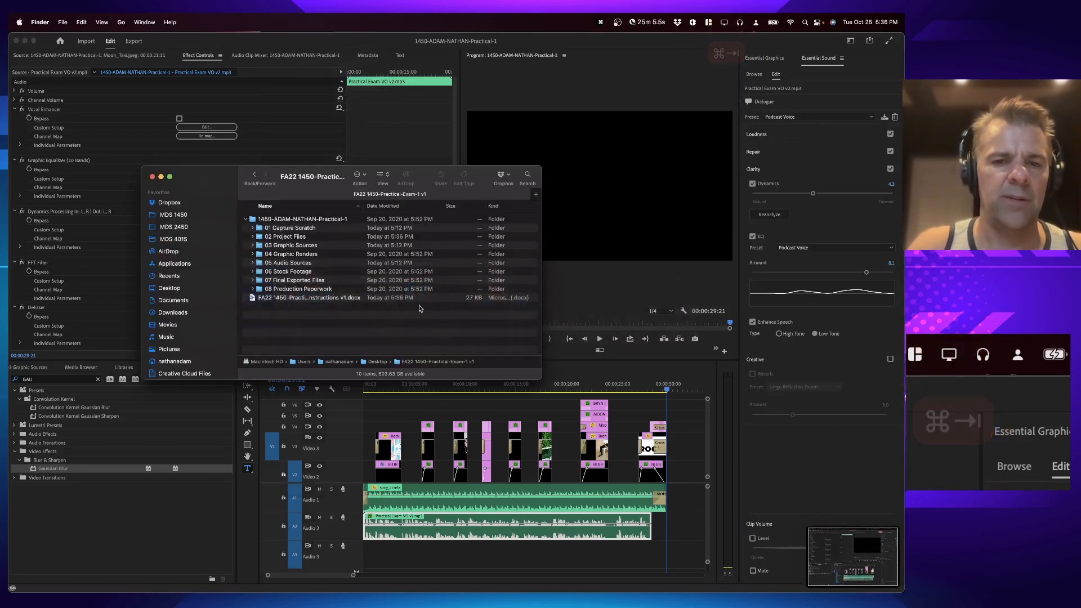
left_click(252, 227)
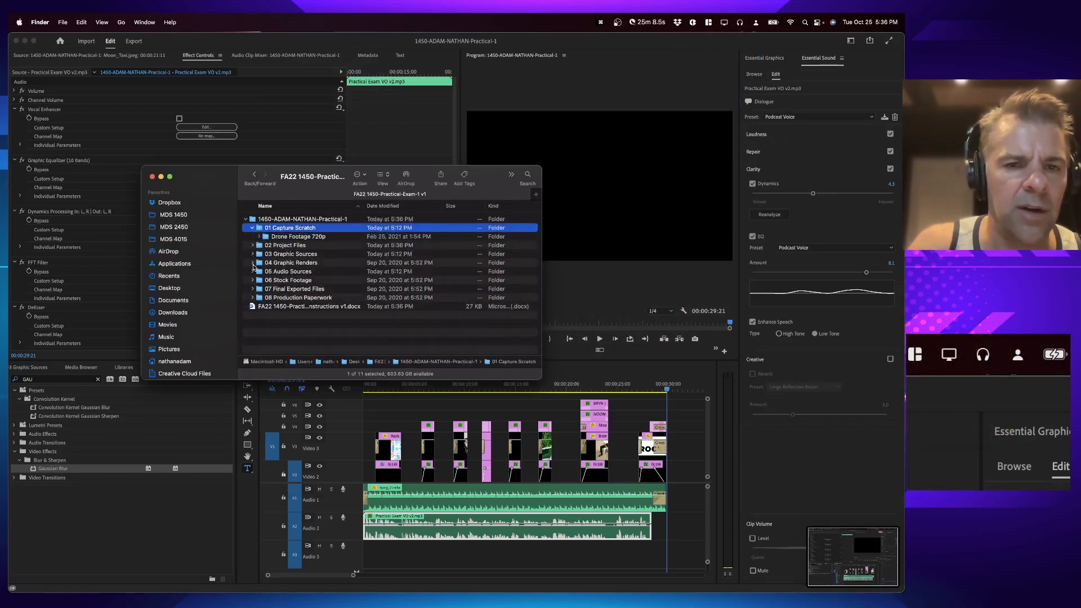
left_click(253, 254)
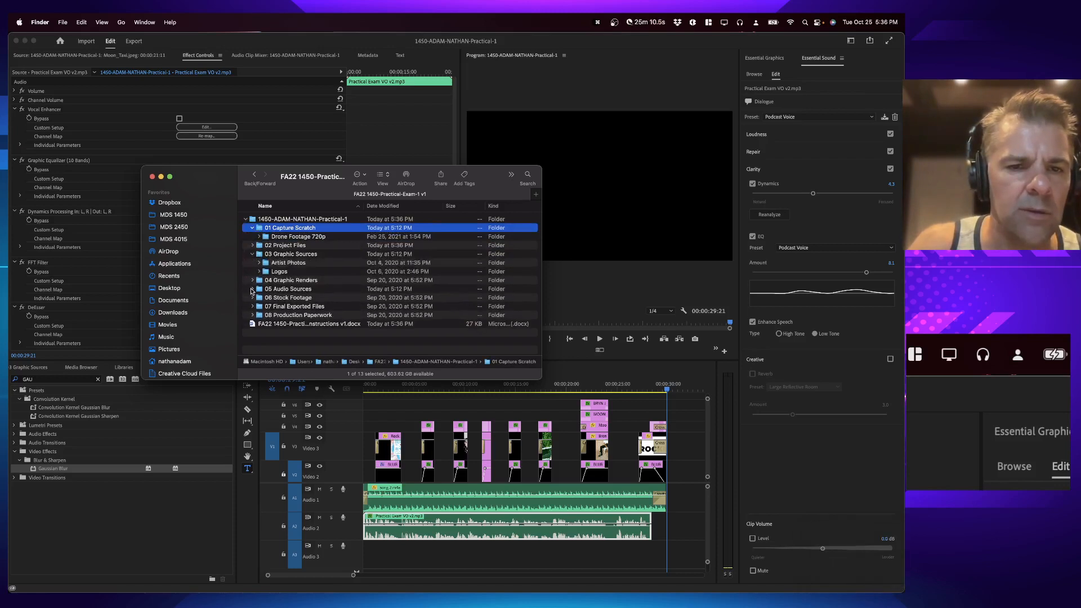
left_click(251, 289)
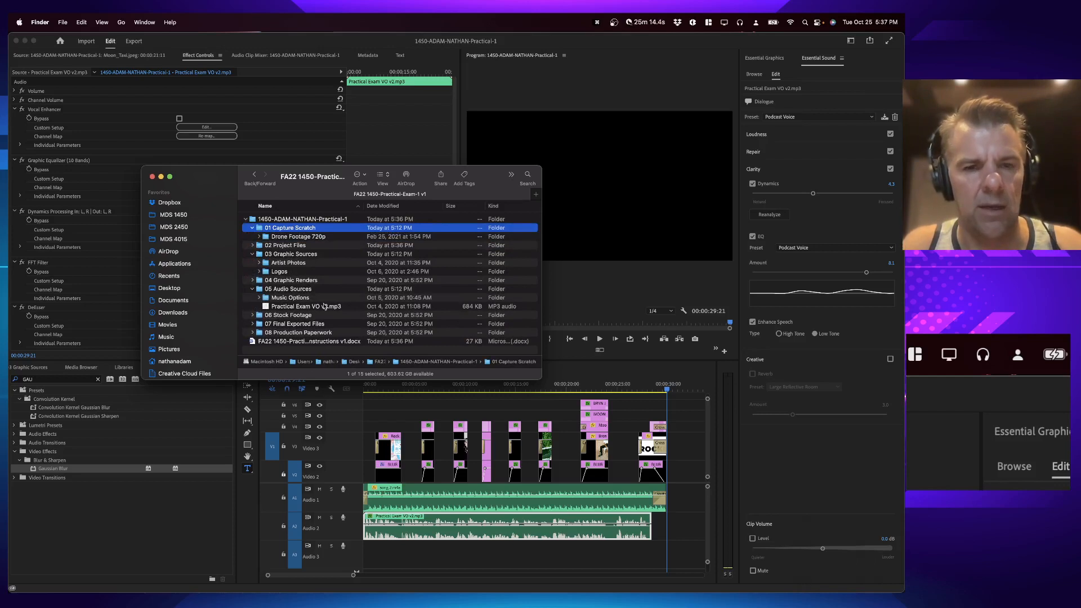
key("shift+super+4")
key("space")
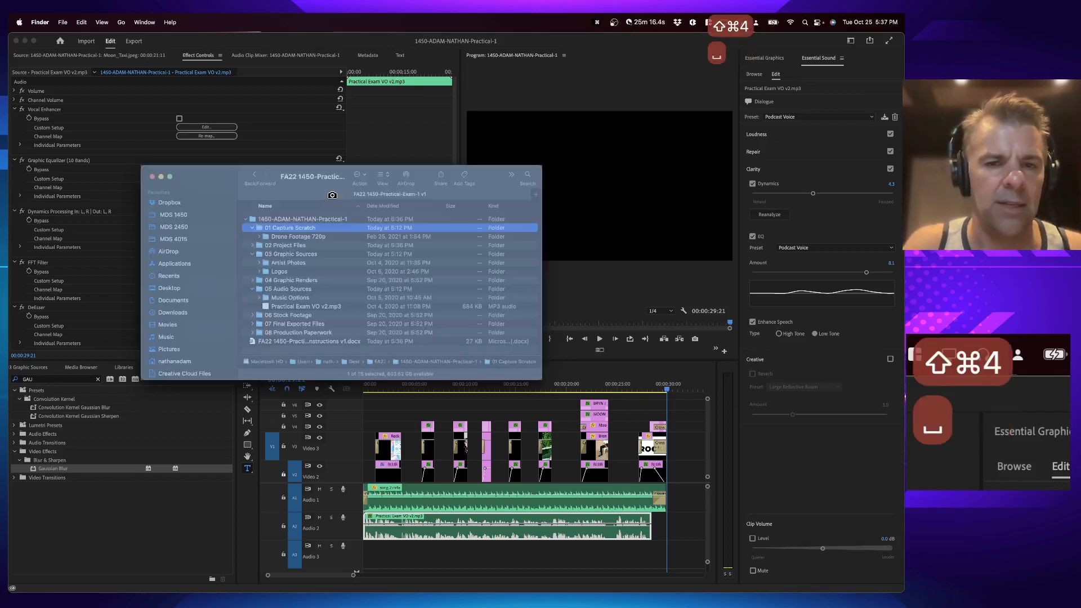
left_click(327, 211)
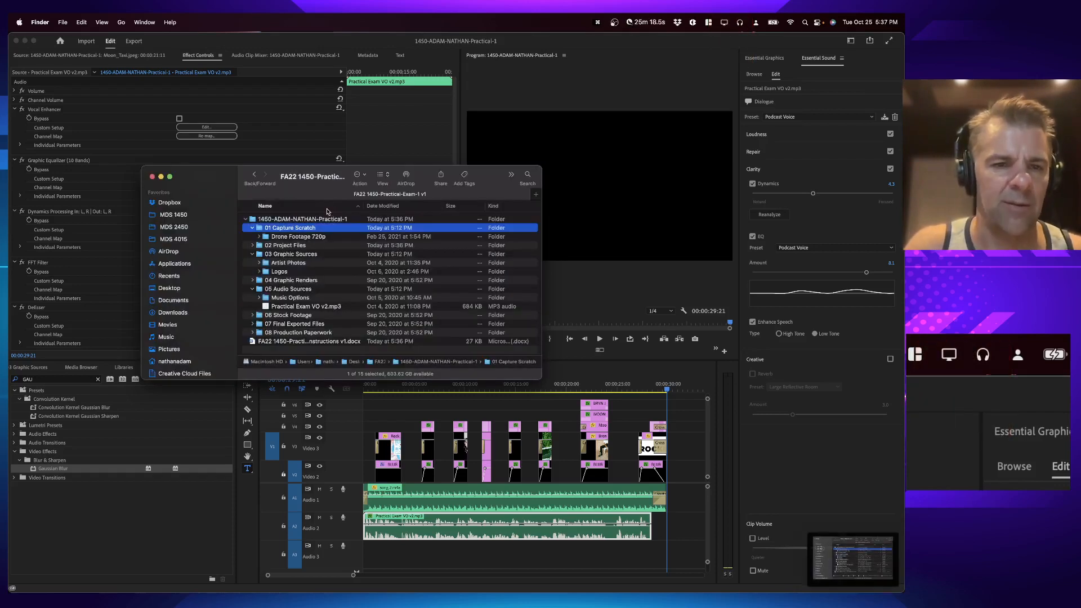
Step: Save the Premiere Pro project and open the Export workspace
left_click(782, 401)
key("super+s")
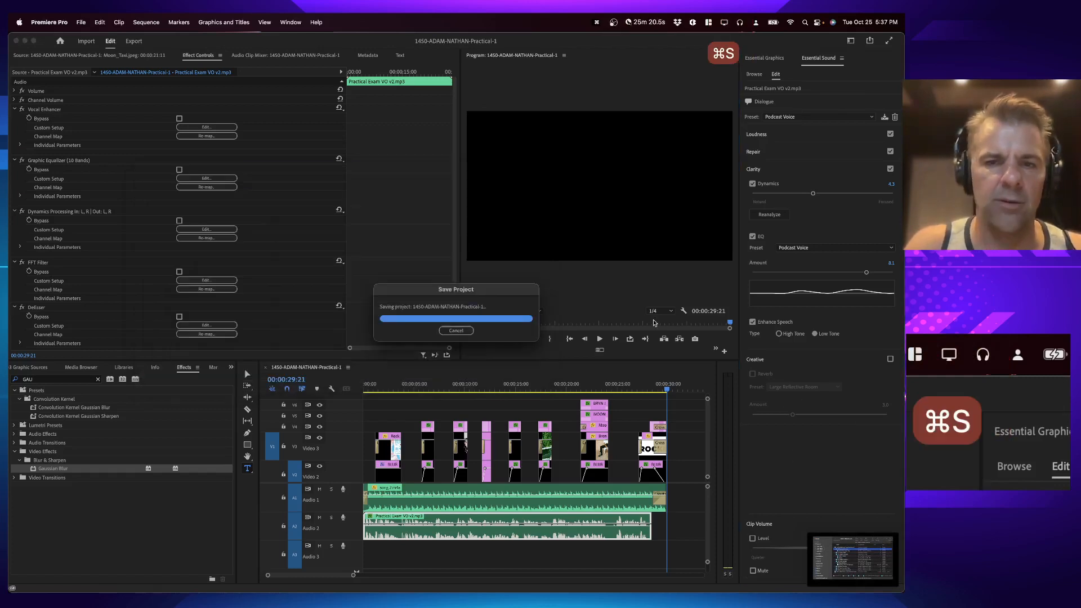
left_click(136, 43)
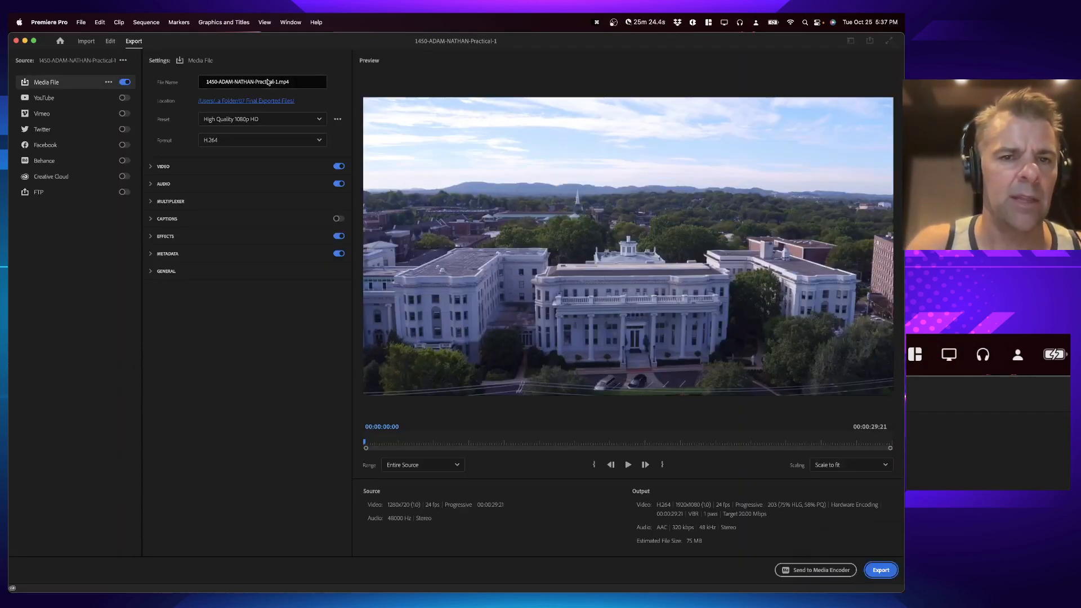
left_click(268, 82)
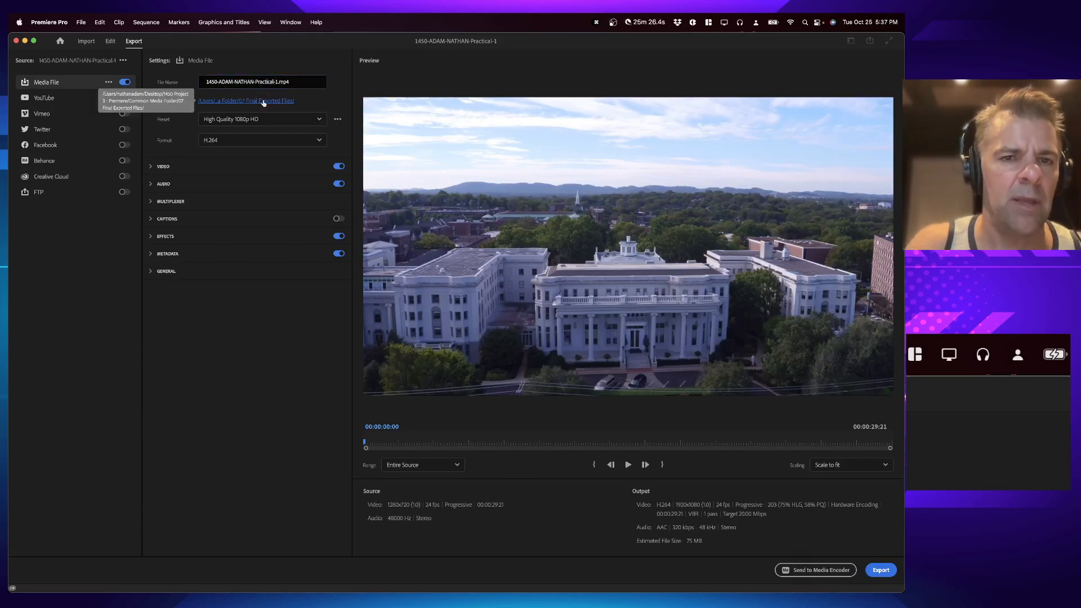
left_click(264, 103)
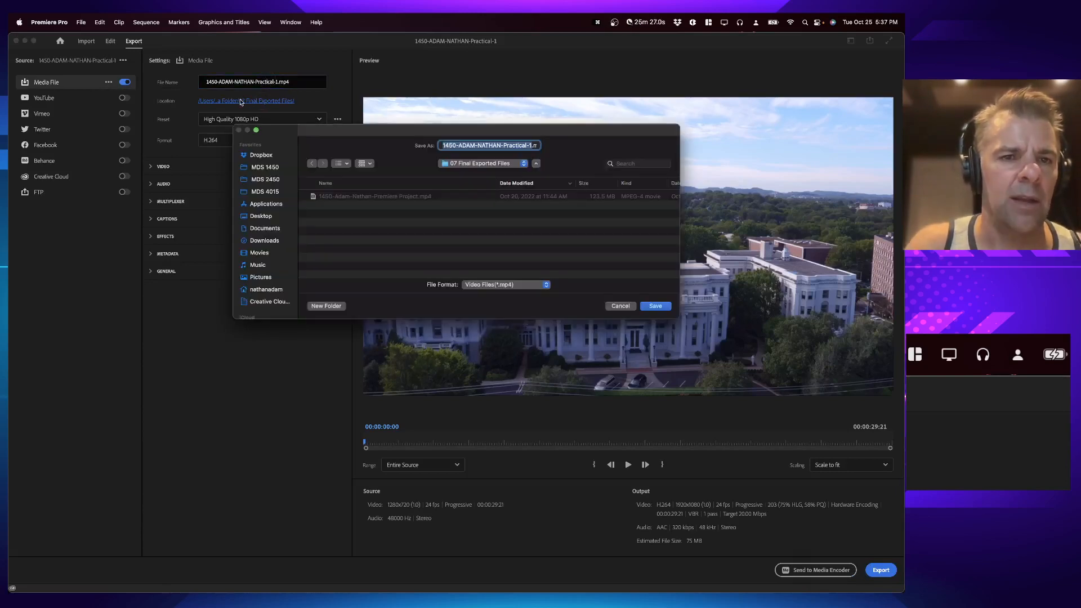
left_click(473, 163)
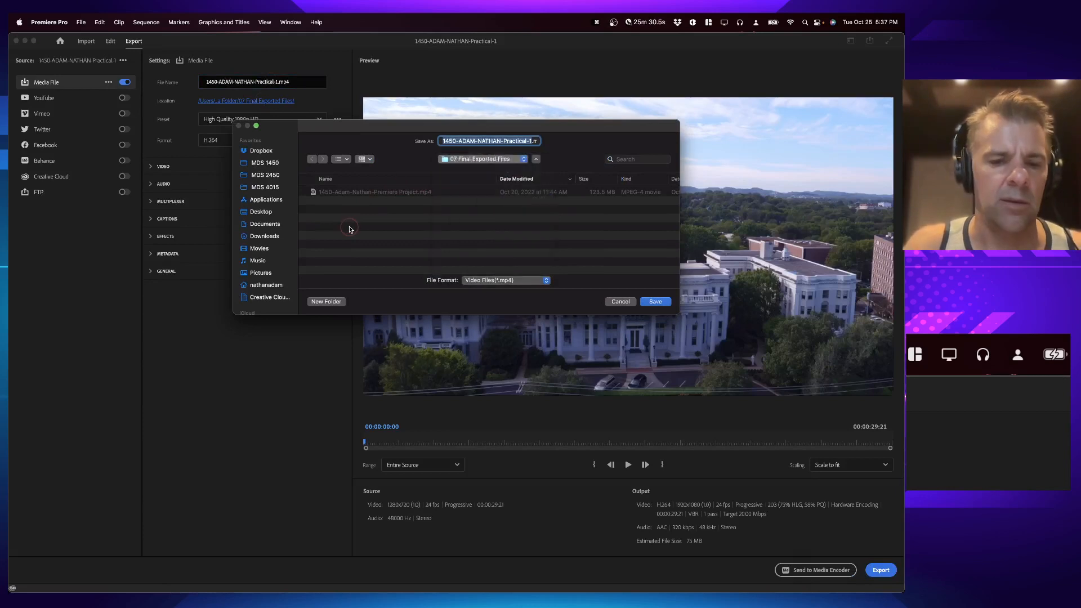
key("shift+super+d")
left_click(528, 179)
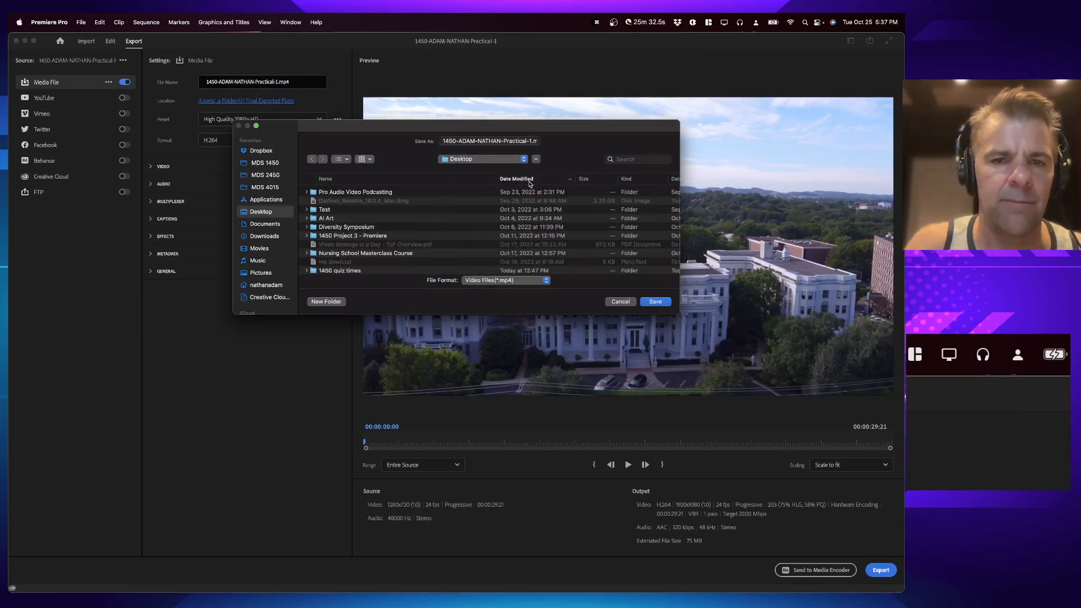
left_click(527, 178)
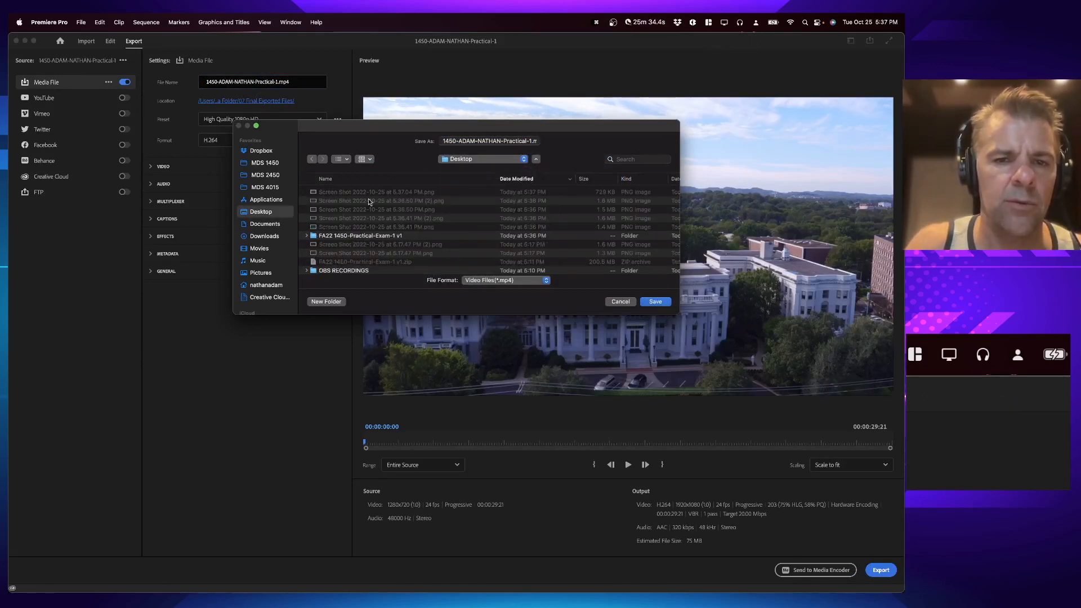
double_click(351, 236)
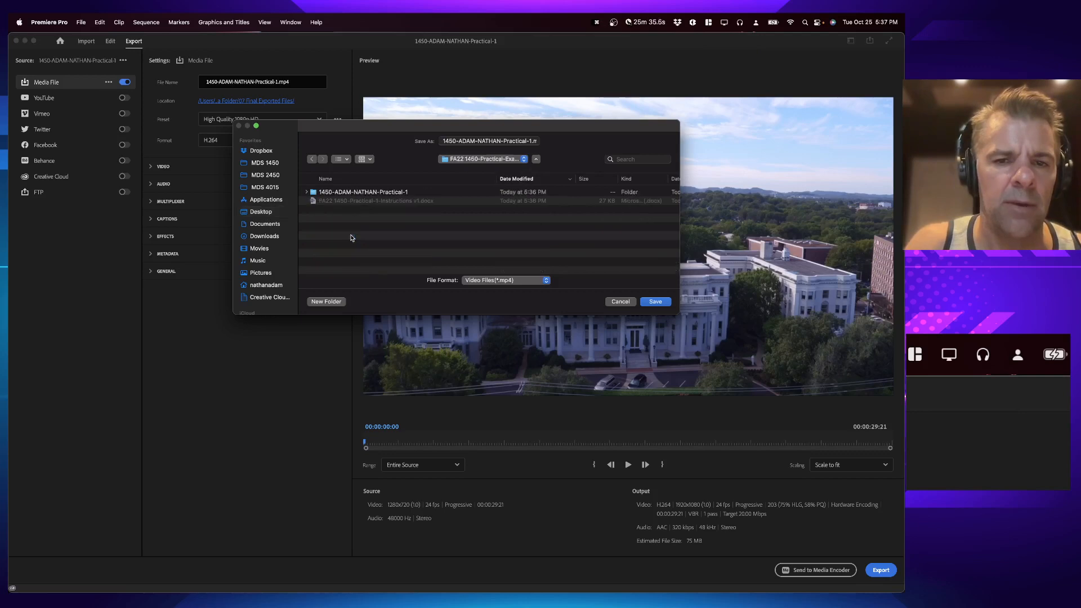
double_click(361, 193)
double_click(351, 244)
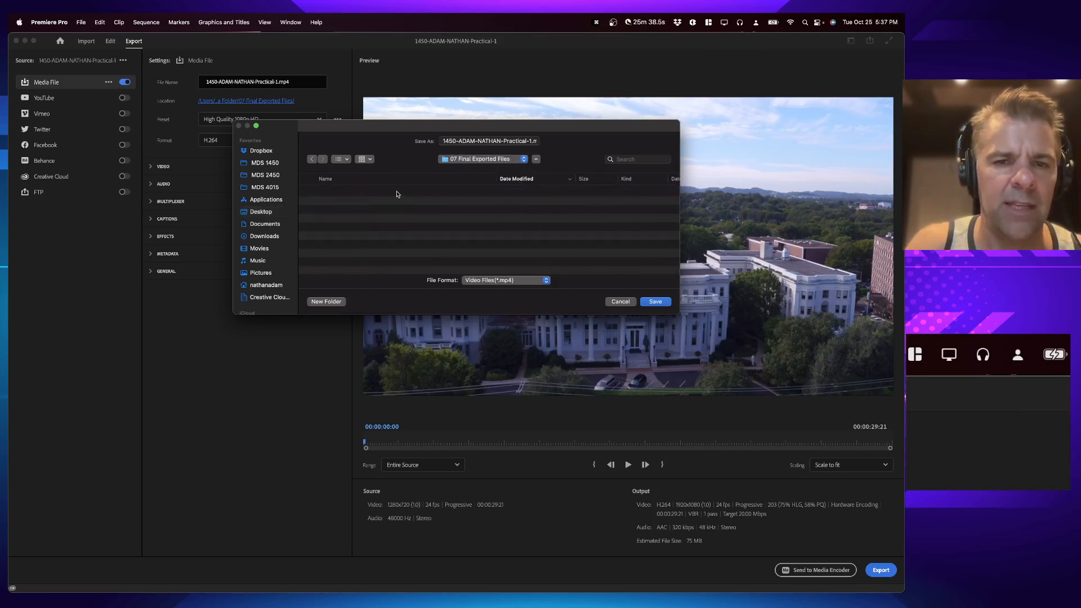
key("Return")
Step: Choose the Match Source - Adaptive Medium Bitrate preset and export the H.264 media file
left_click(276, 120)
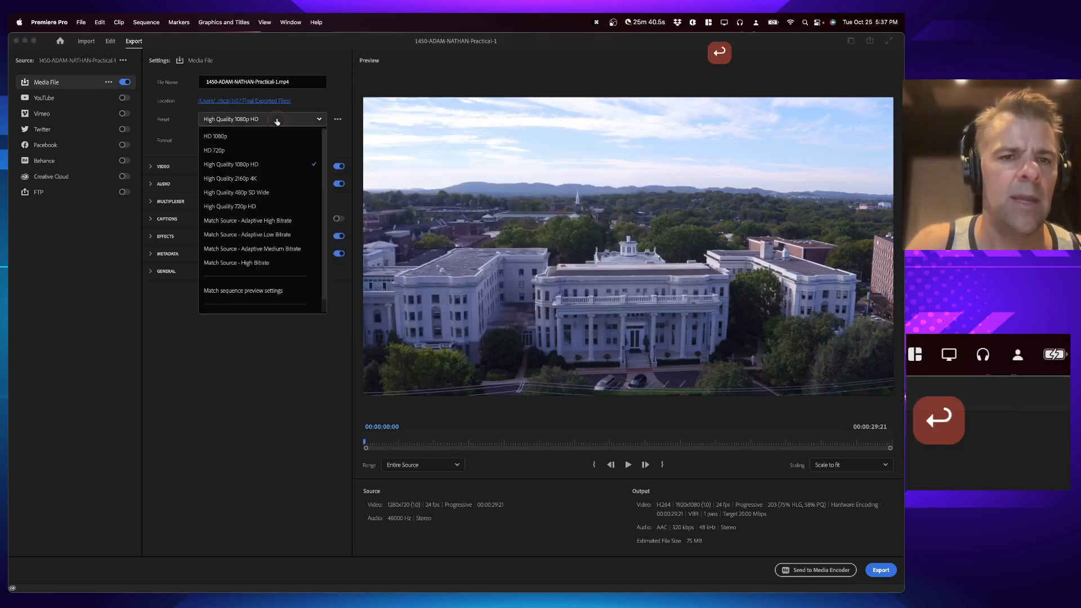
left_click(264, 250)
key("super+Tab")
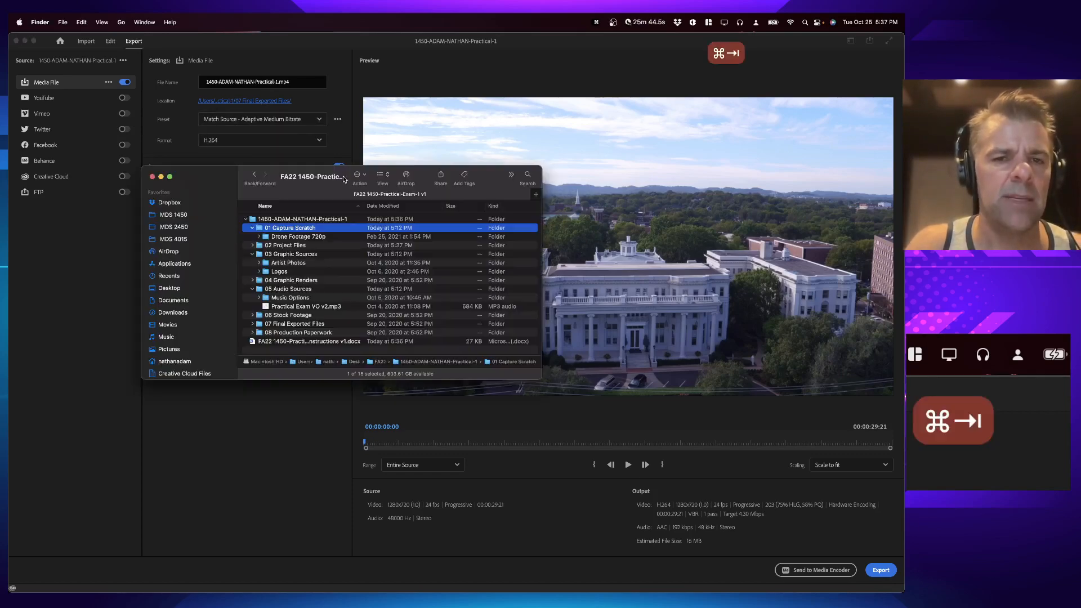
key("super+Tab")
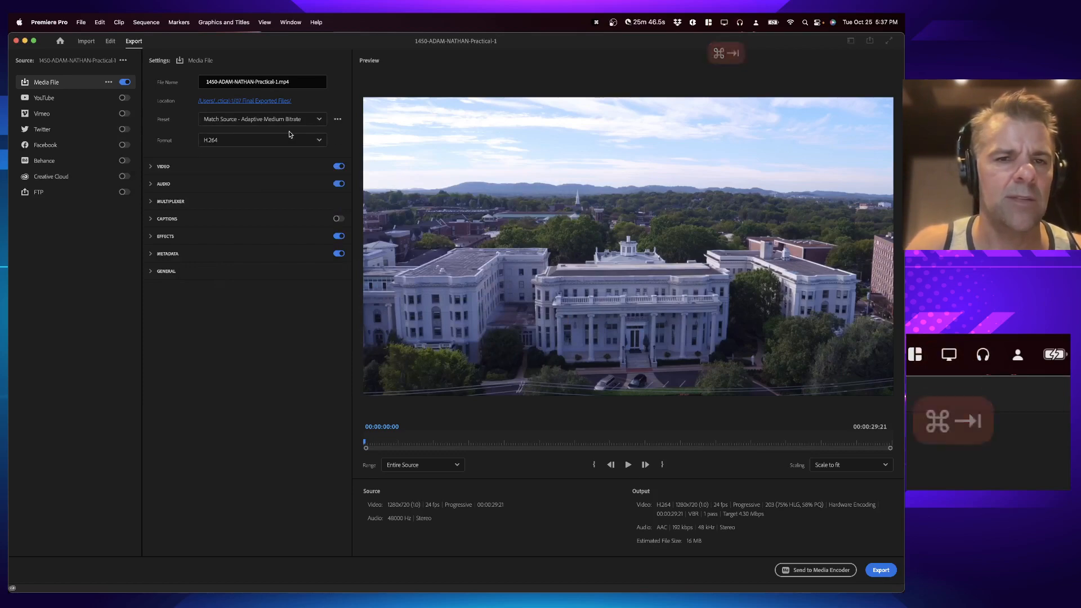
left_click(881, 569)
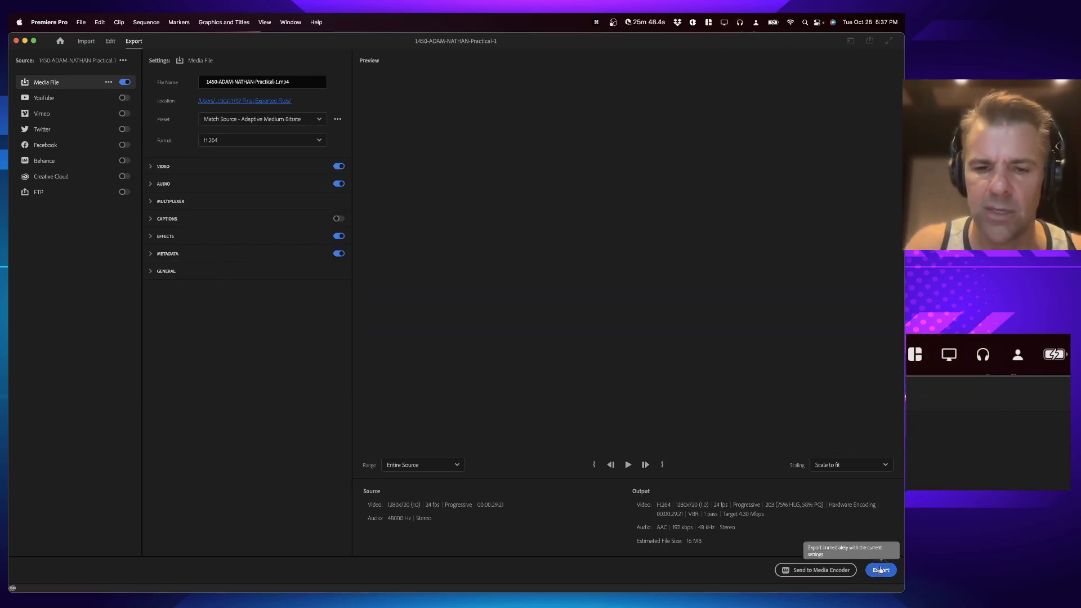
Step: Find the exported MP4 in the 07 Final Exported Files folder and preview it
key("super+Tab")
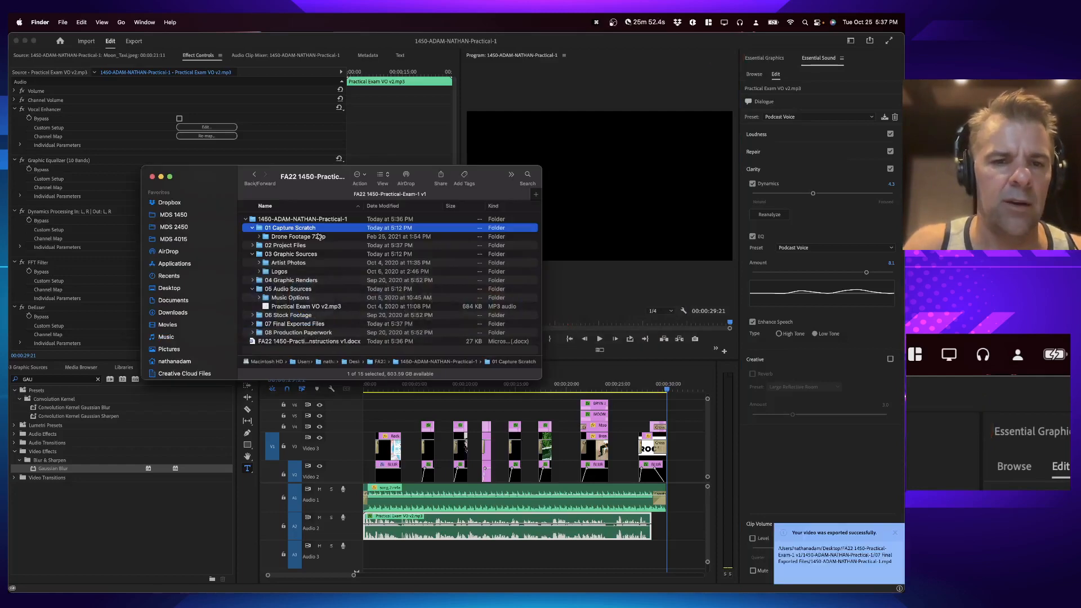
left_click(252, 324)
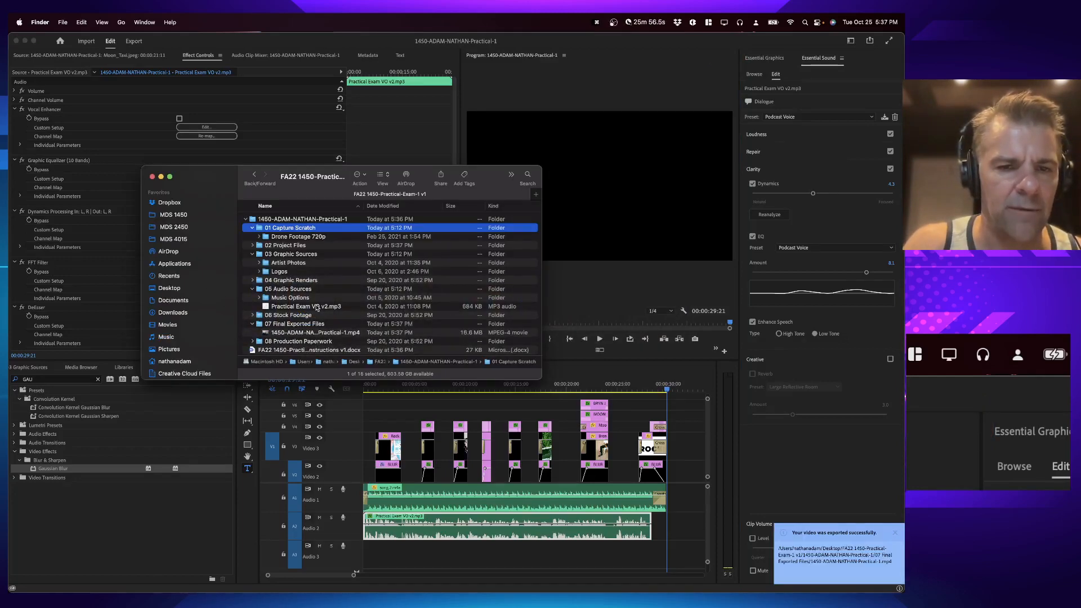
left_click(318, 333)
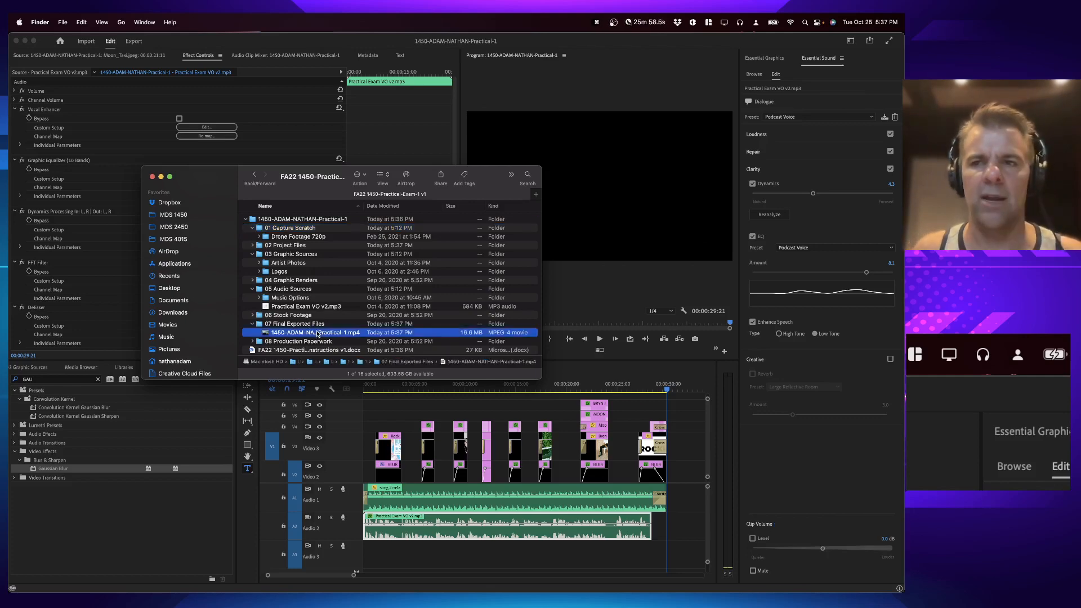
key("space")
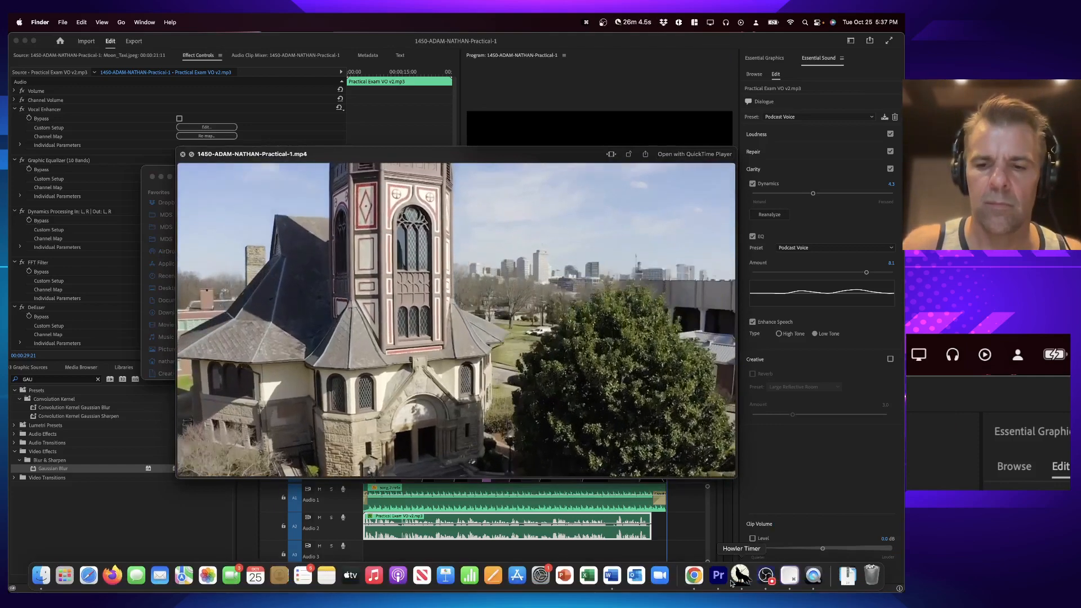
left_click(740, 575)
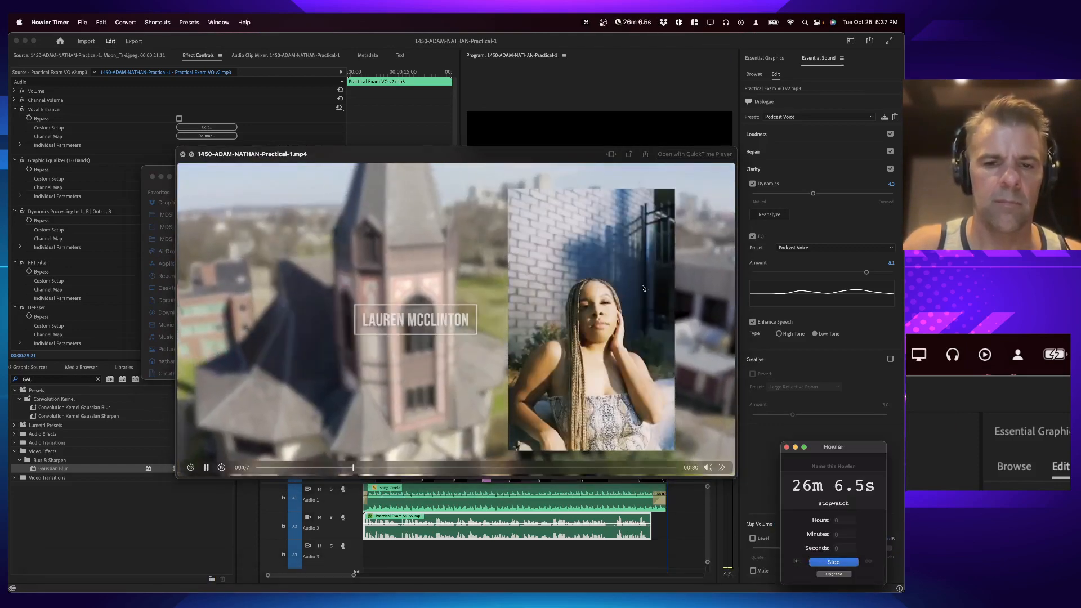
left_click_drag(513, 156, 502, 151)
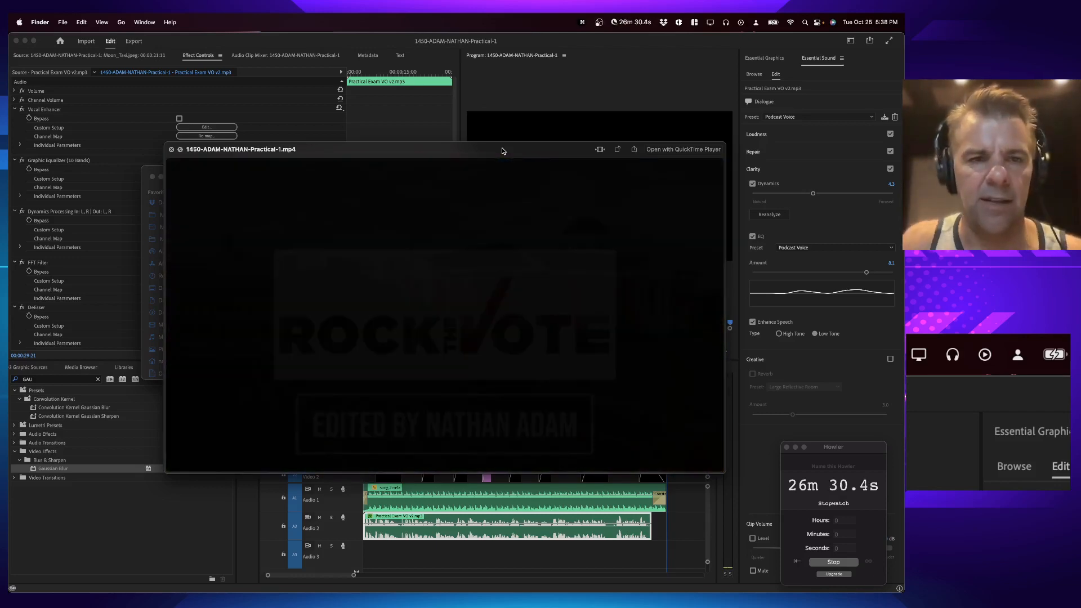
key("space")
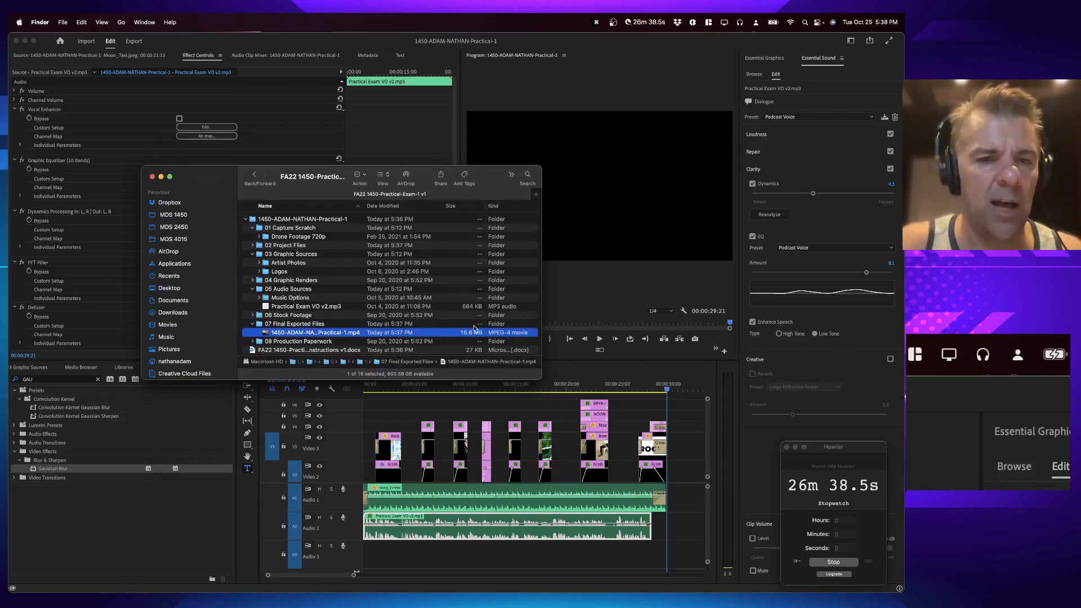
Step: Open the exported movie in QuickTime Player and inspect its resolution and format details
left_click_drag(539, 376, 606, 417)
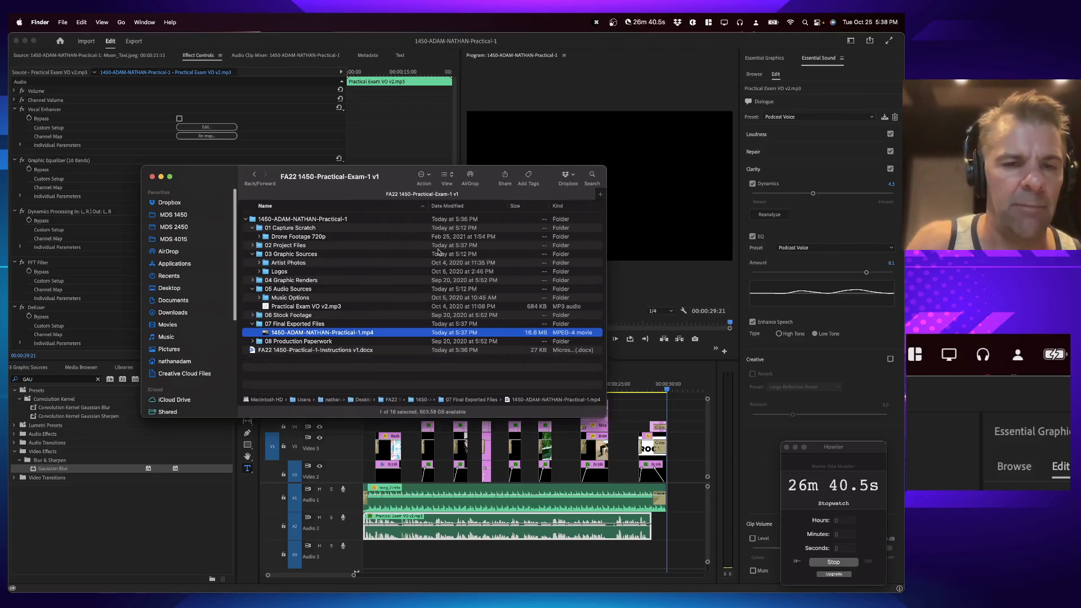
key("super+Tab")
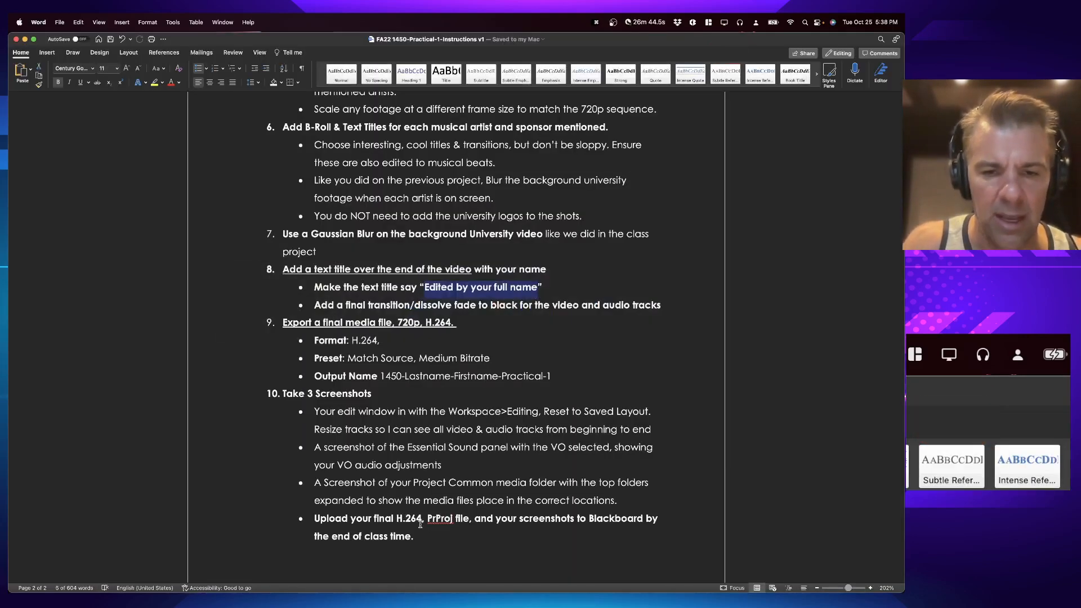
key("super+Tab")
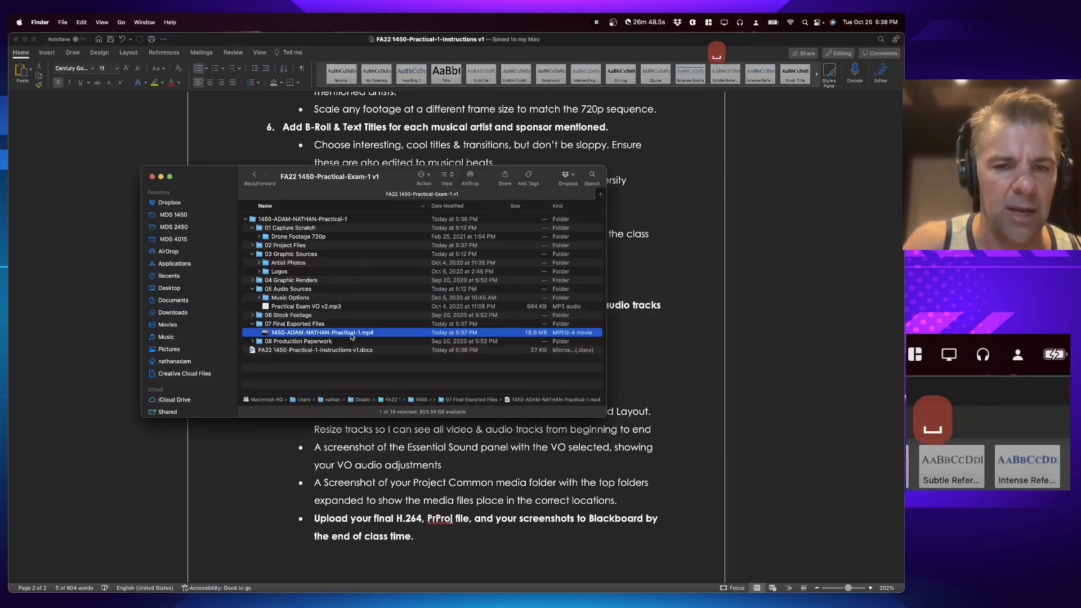
key("space")
key("space")
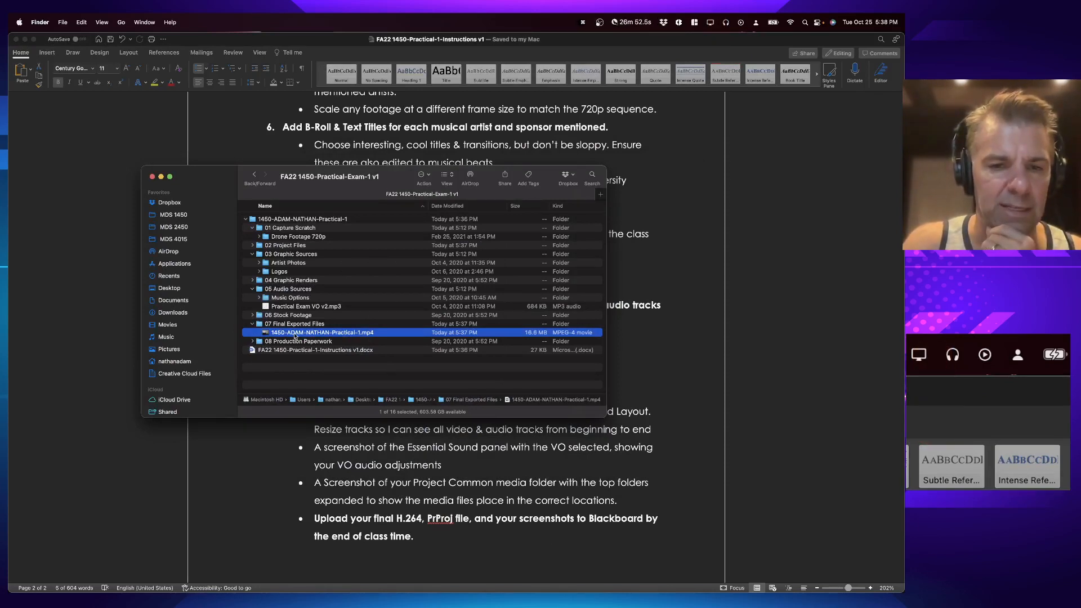
key("super+o")
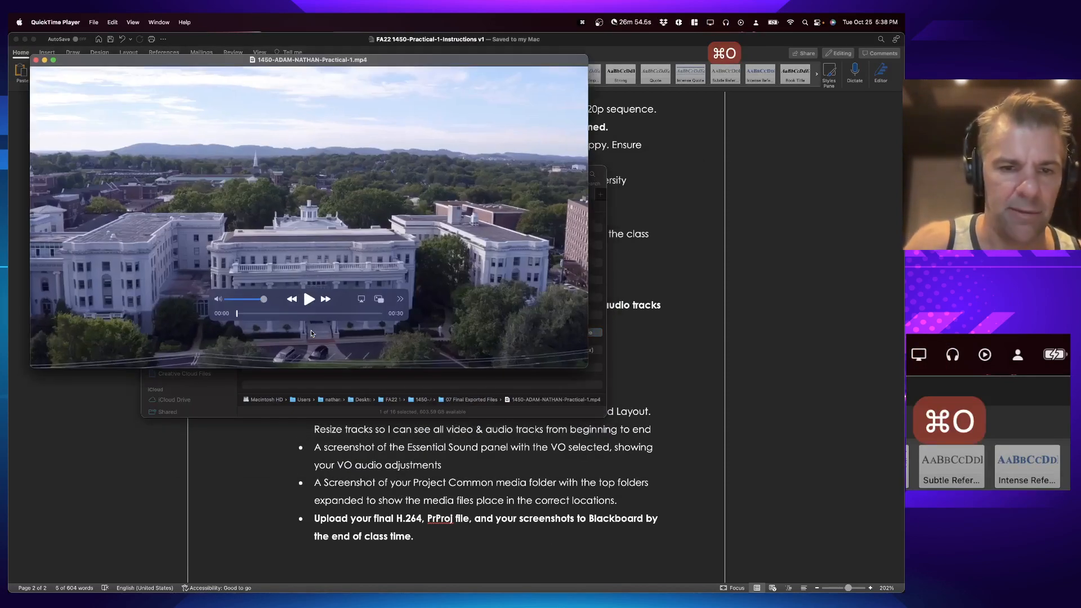
key("super+i")
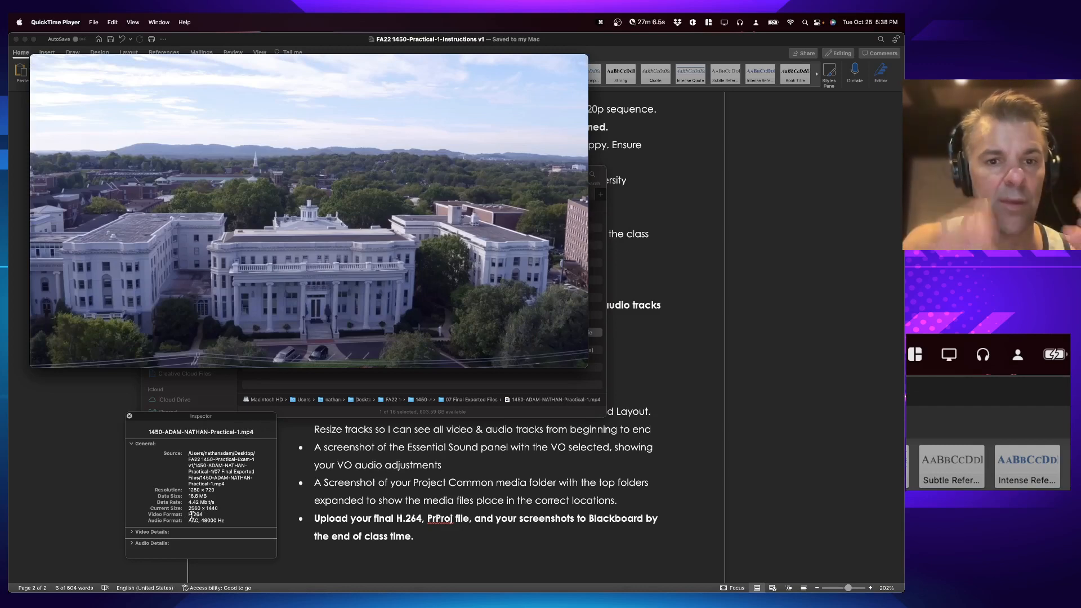
key("super+w")
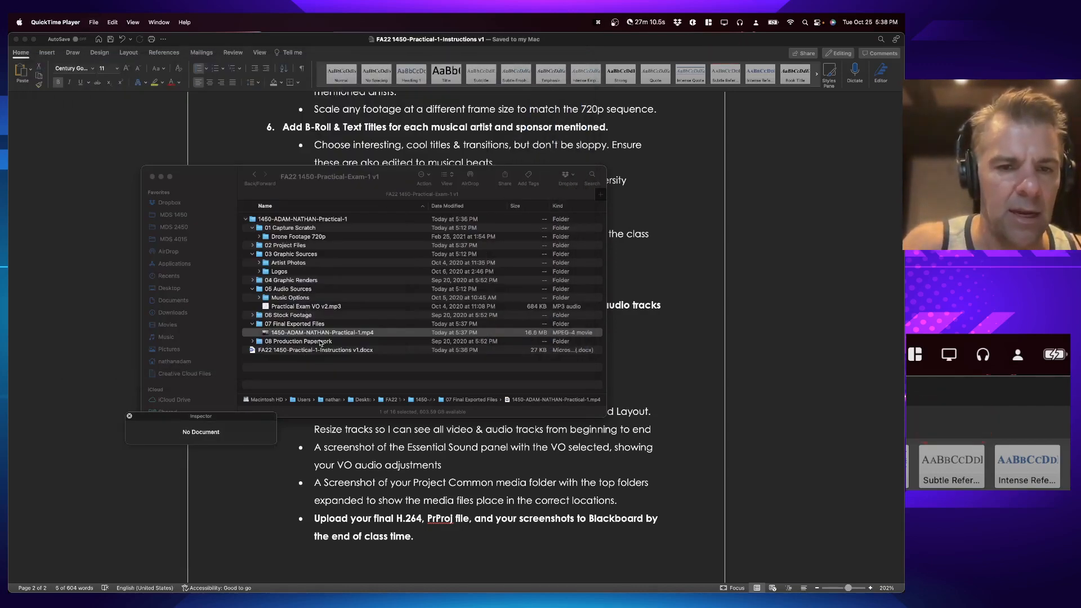
Step: Locate the project file in 02 Project Files and review the saved screenshots on the Desktop
left_click(253, 245)
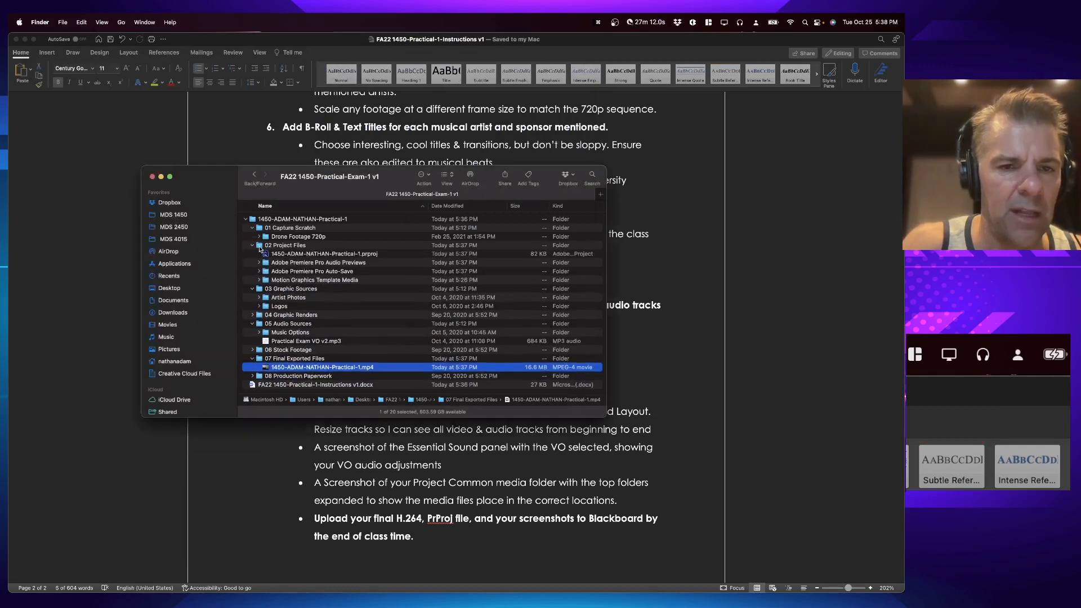
left_click(318, 253, "super")
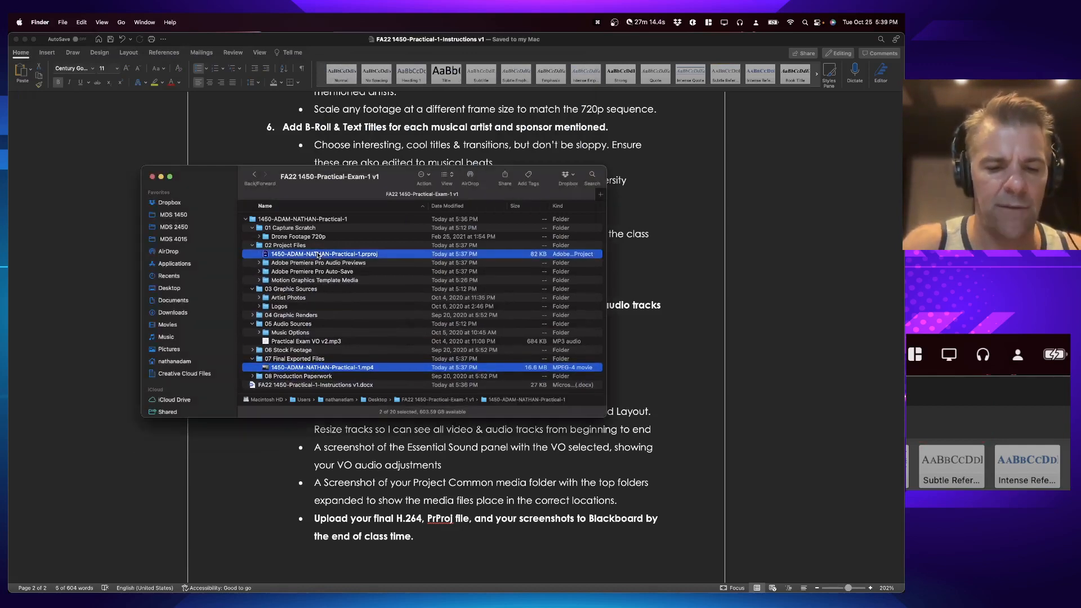
key("super+n")
key("super+shift+d")
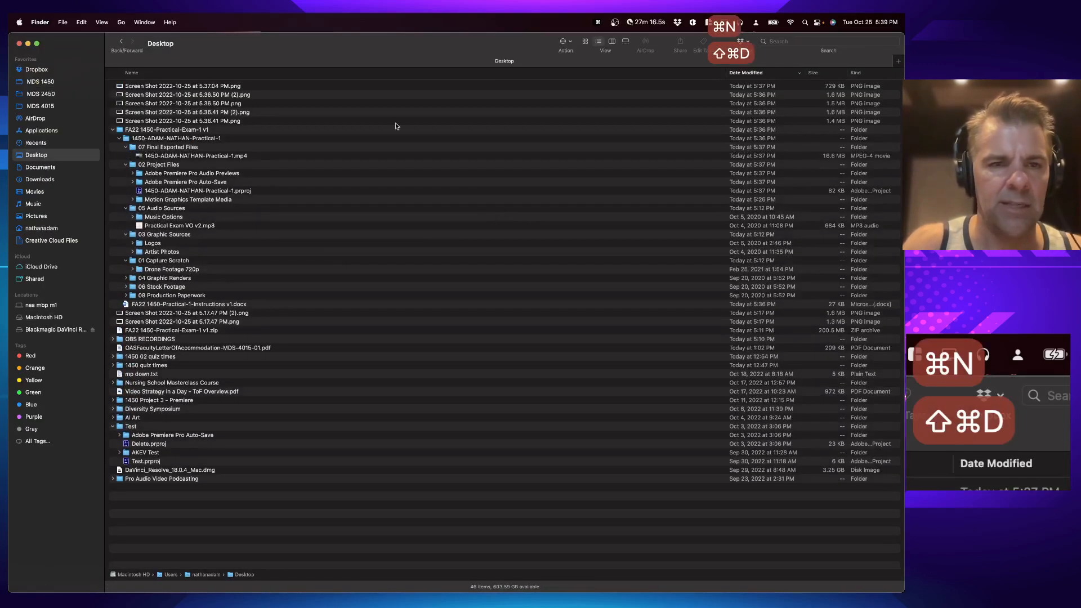
key("Down")
key("space")
key("Down")
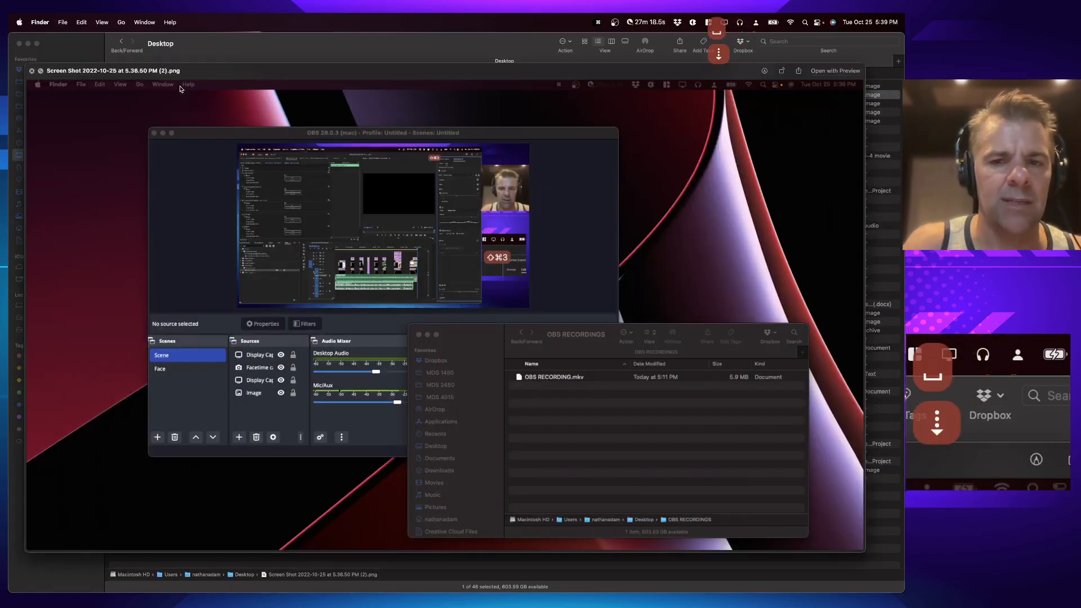
key("Down")
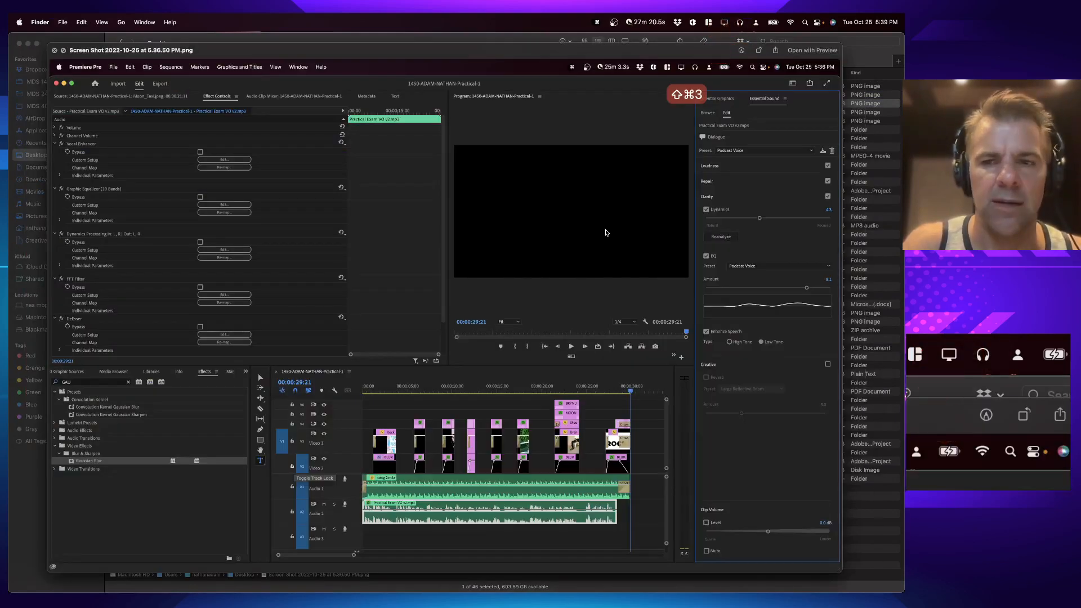
key("space")
key("super+w")
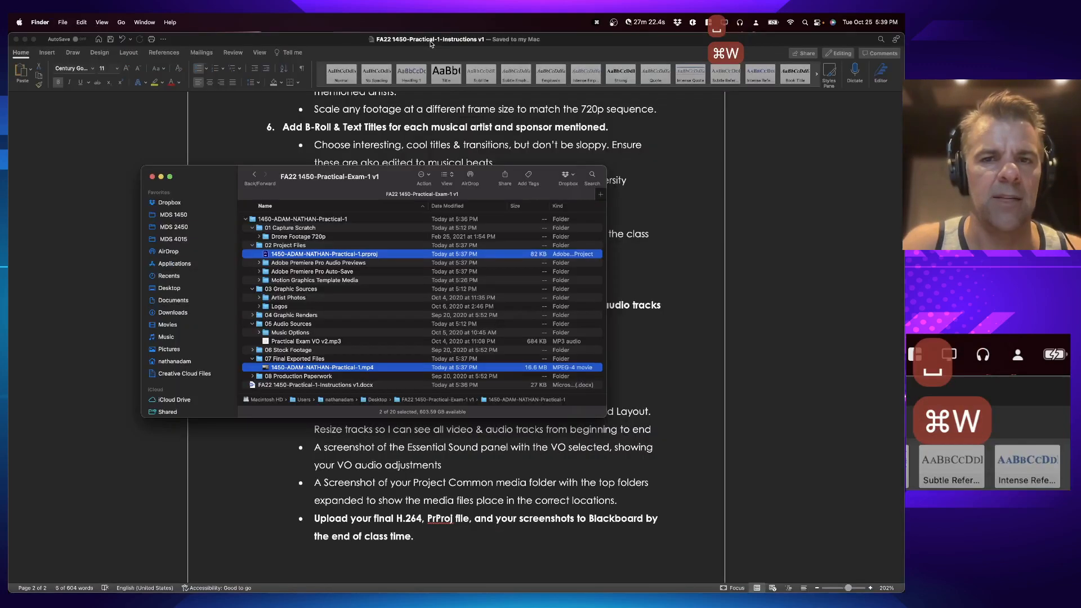
Step: Close the Finder window and return to the Word exam instructions
key("super+Tab")
left_click(605, 304)
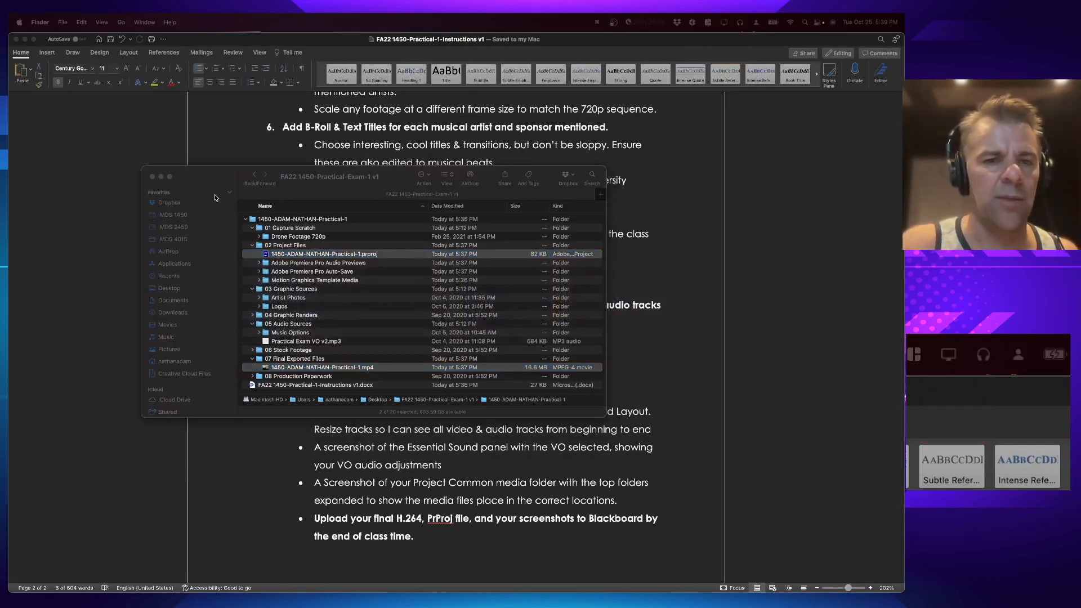
left_click(152, 177)
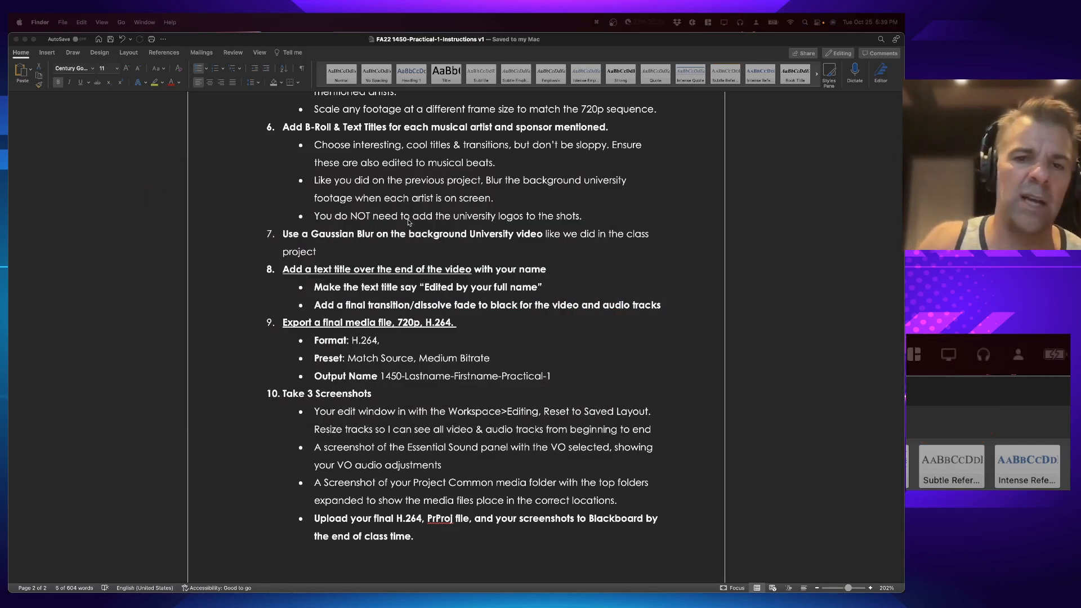
left_click(764, 289)
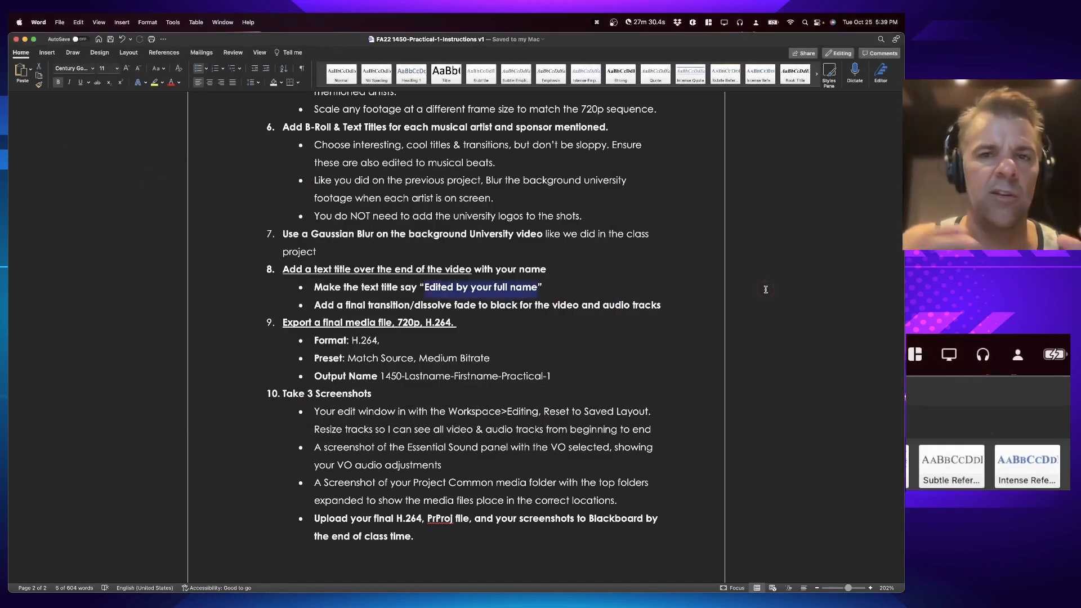